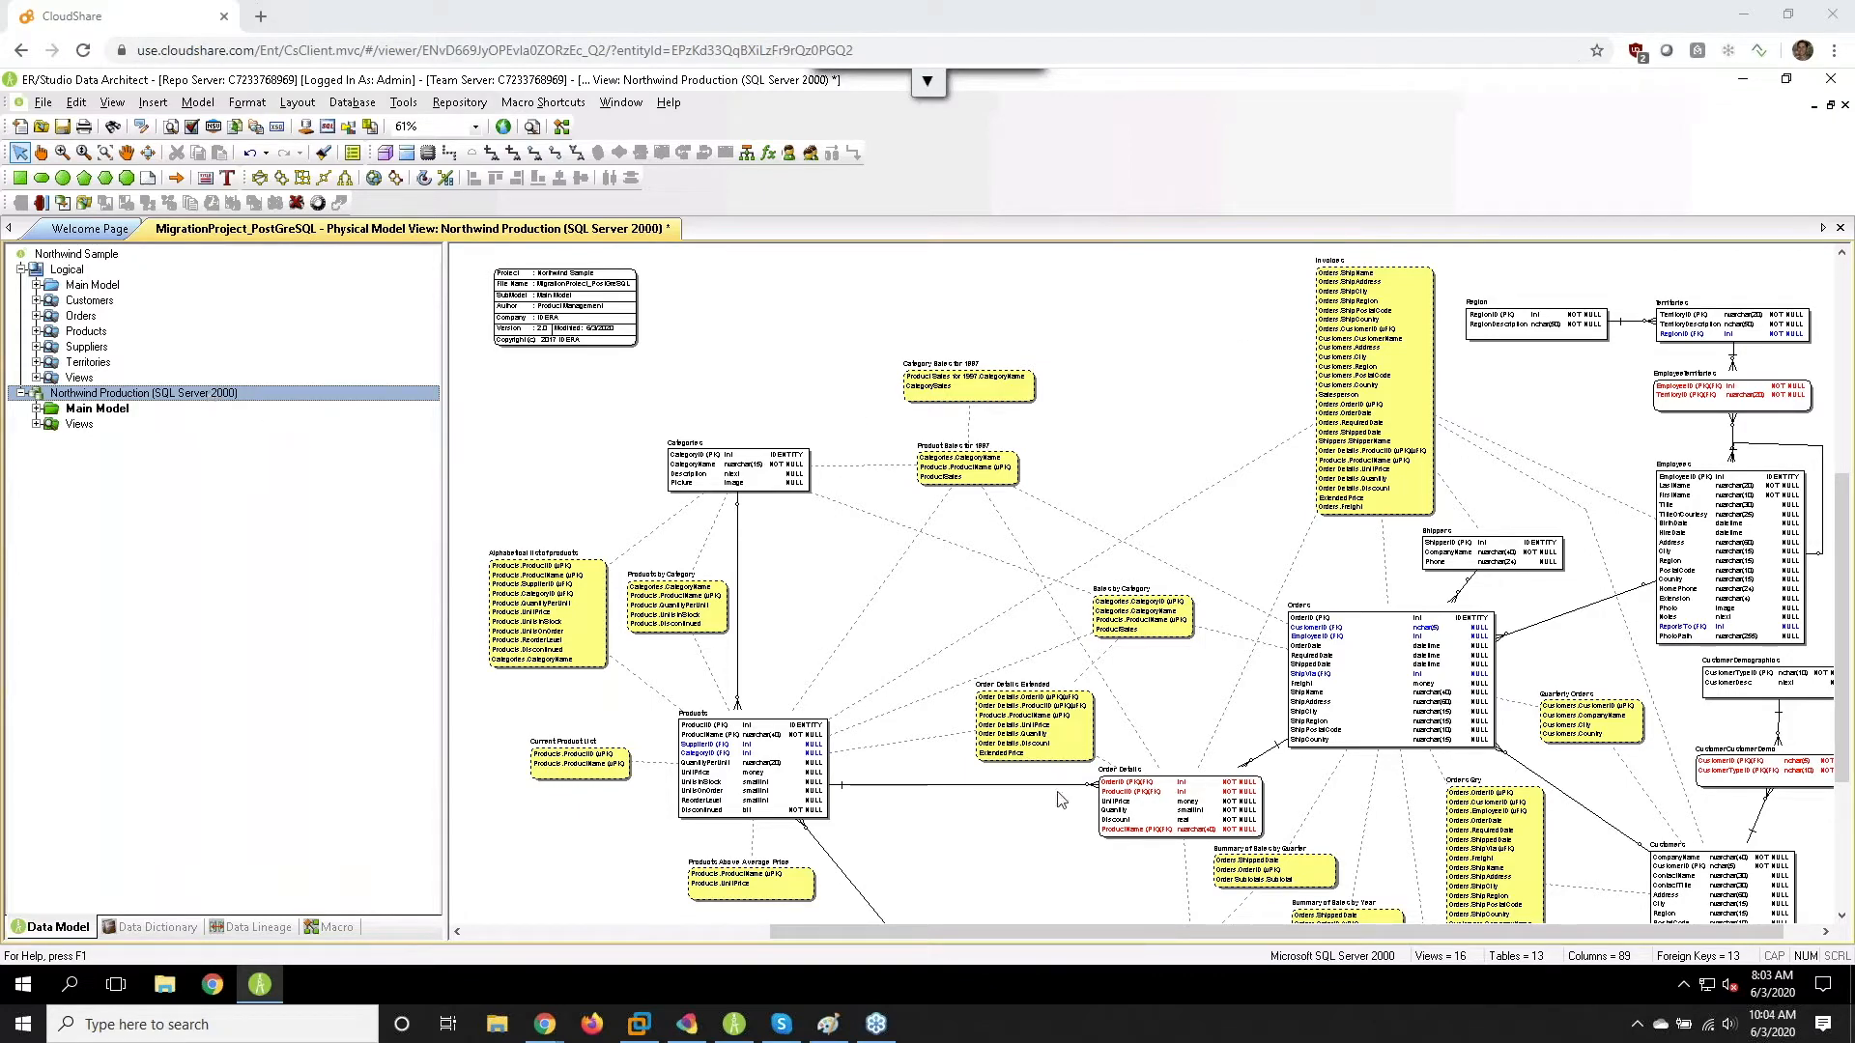
- Check the datatype mapping in the model options of the Northwind Production (SQL Server 2000) physical model
key("ctrl")
right_click(136, 395)
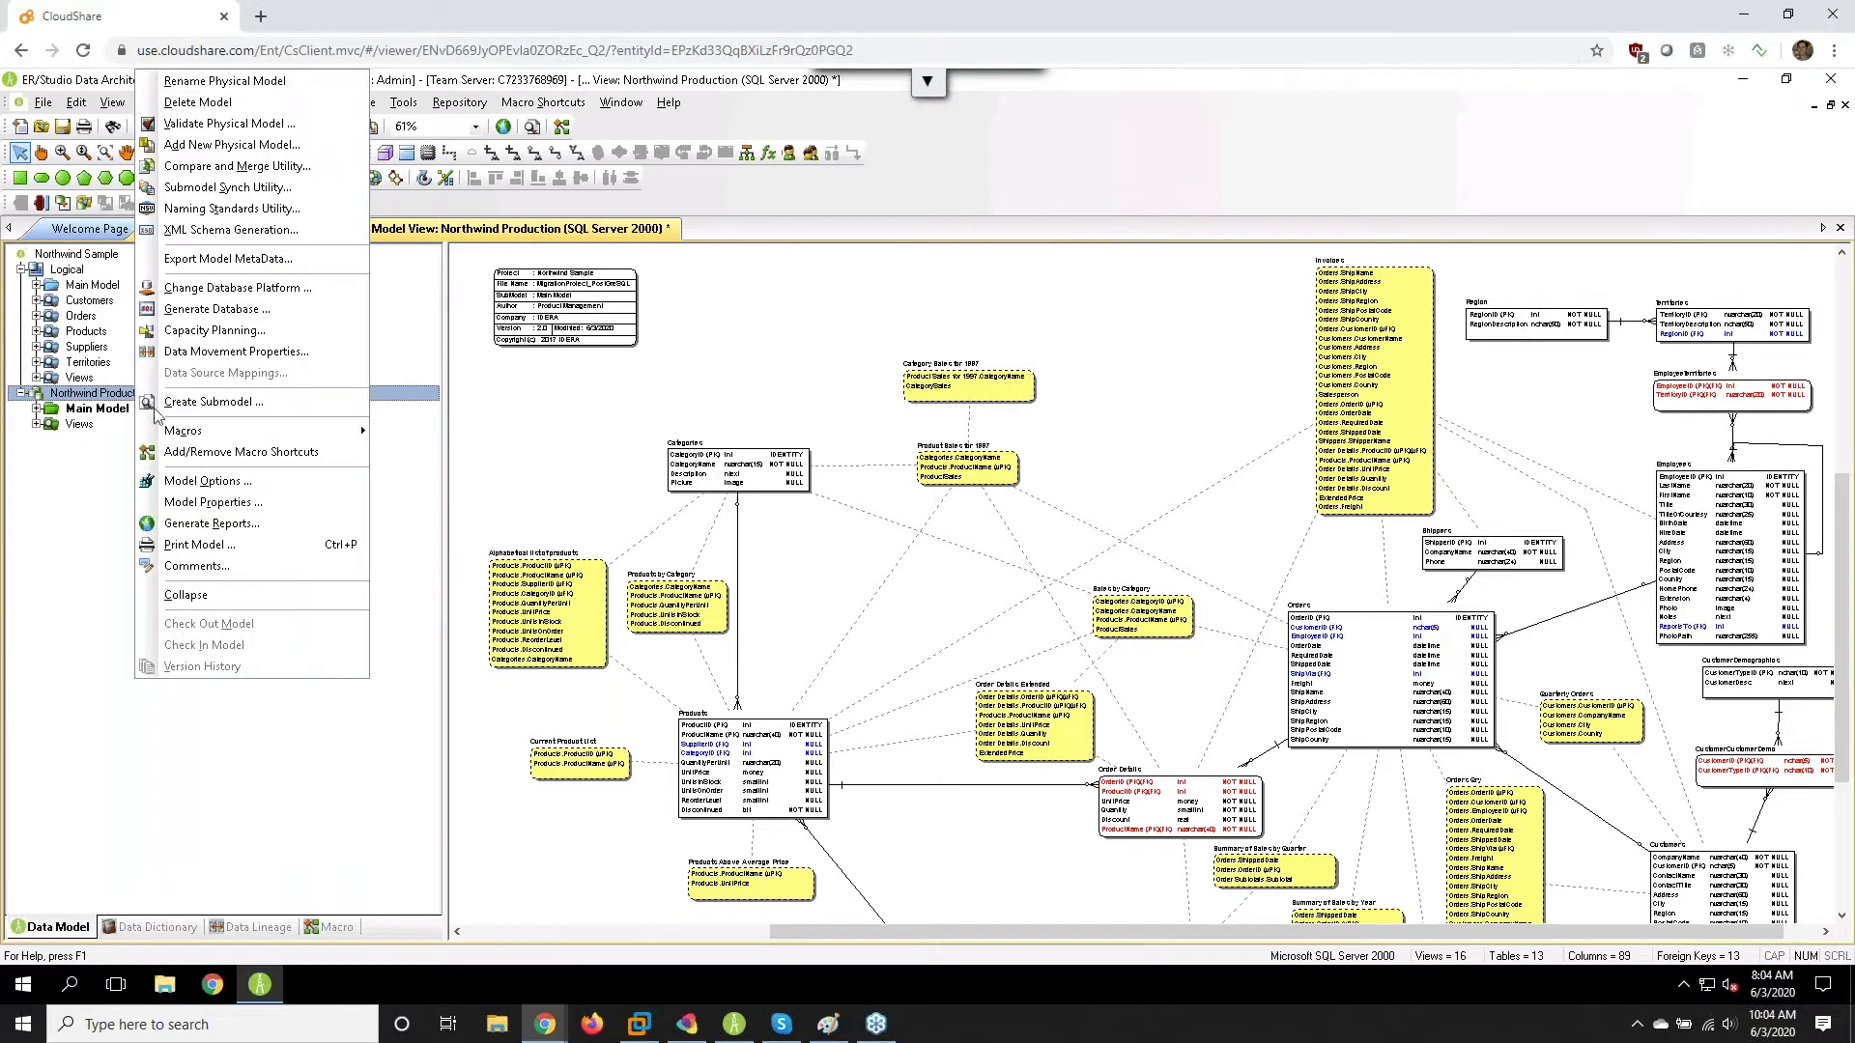
left_click(206, 483)
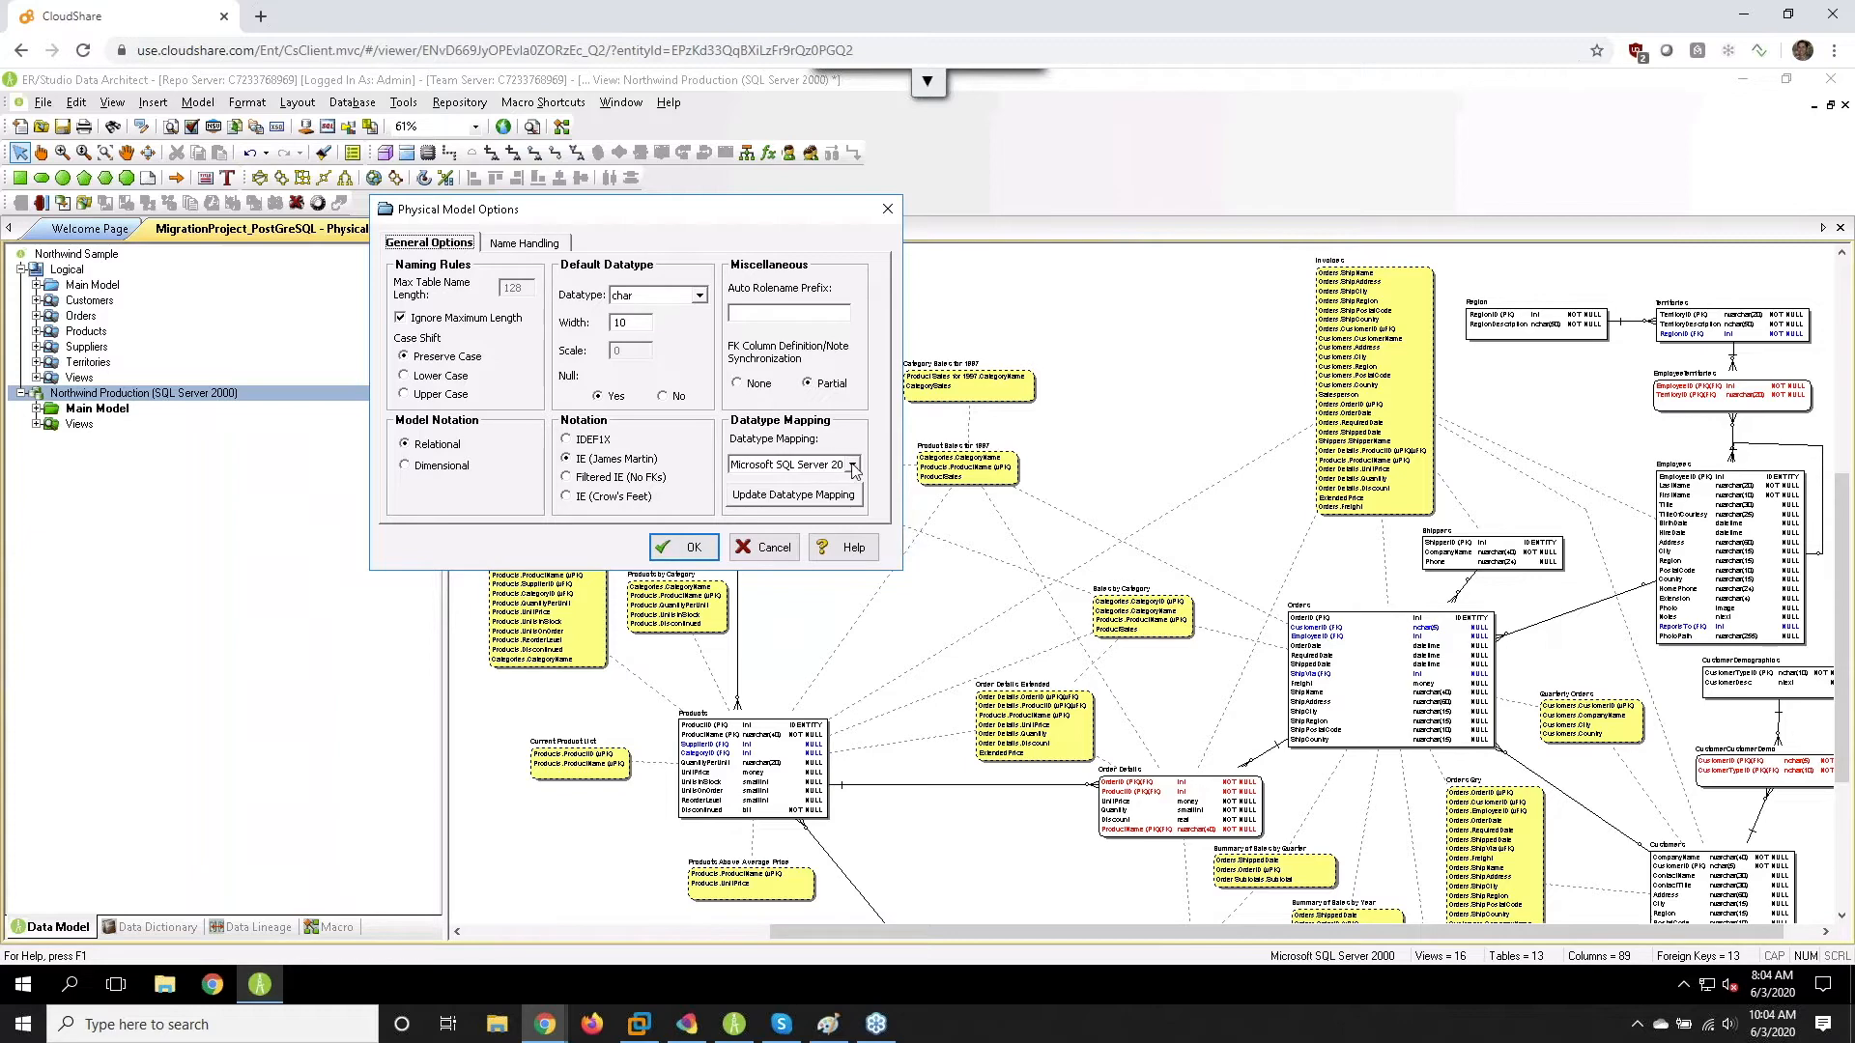
left_click(773, 549)
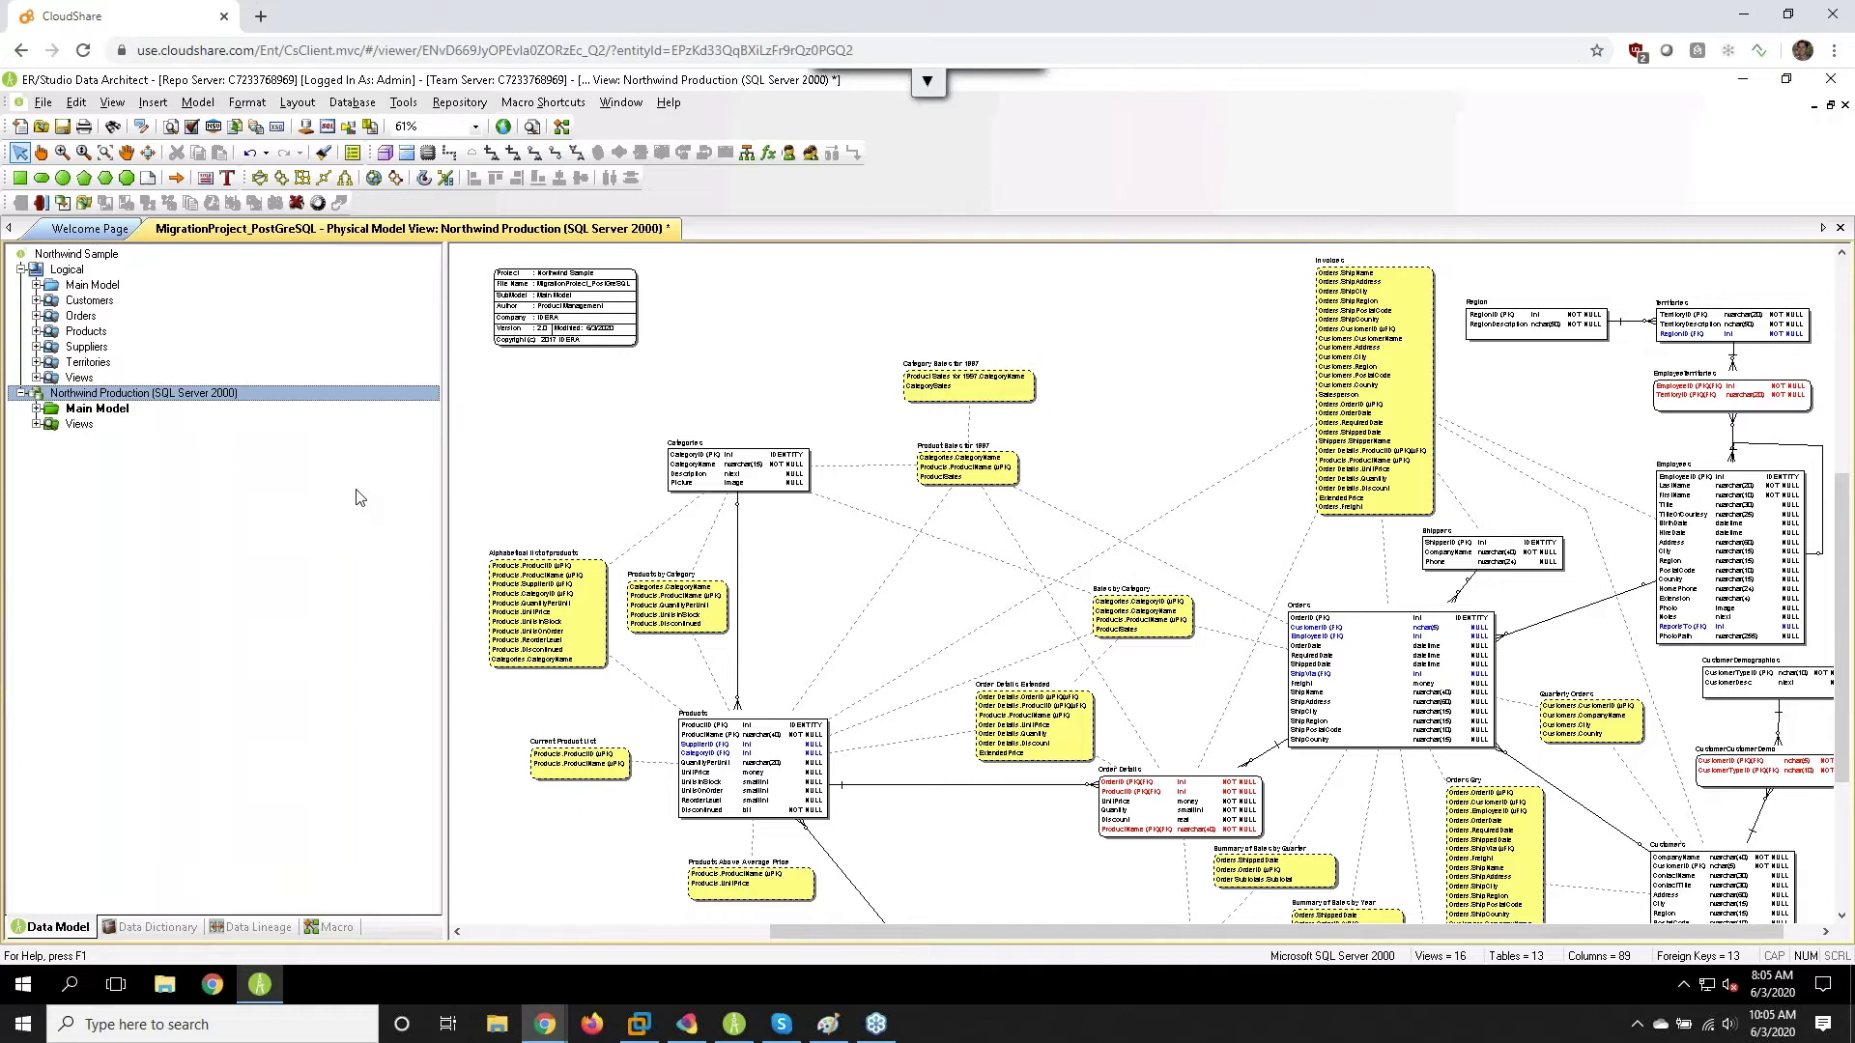
- Start generating a physical model from the Logical model with PostgreSQL 10.x-12.x as the target database platform
right_click(78, 274)
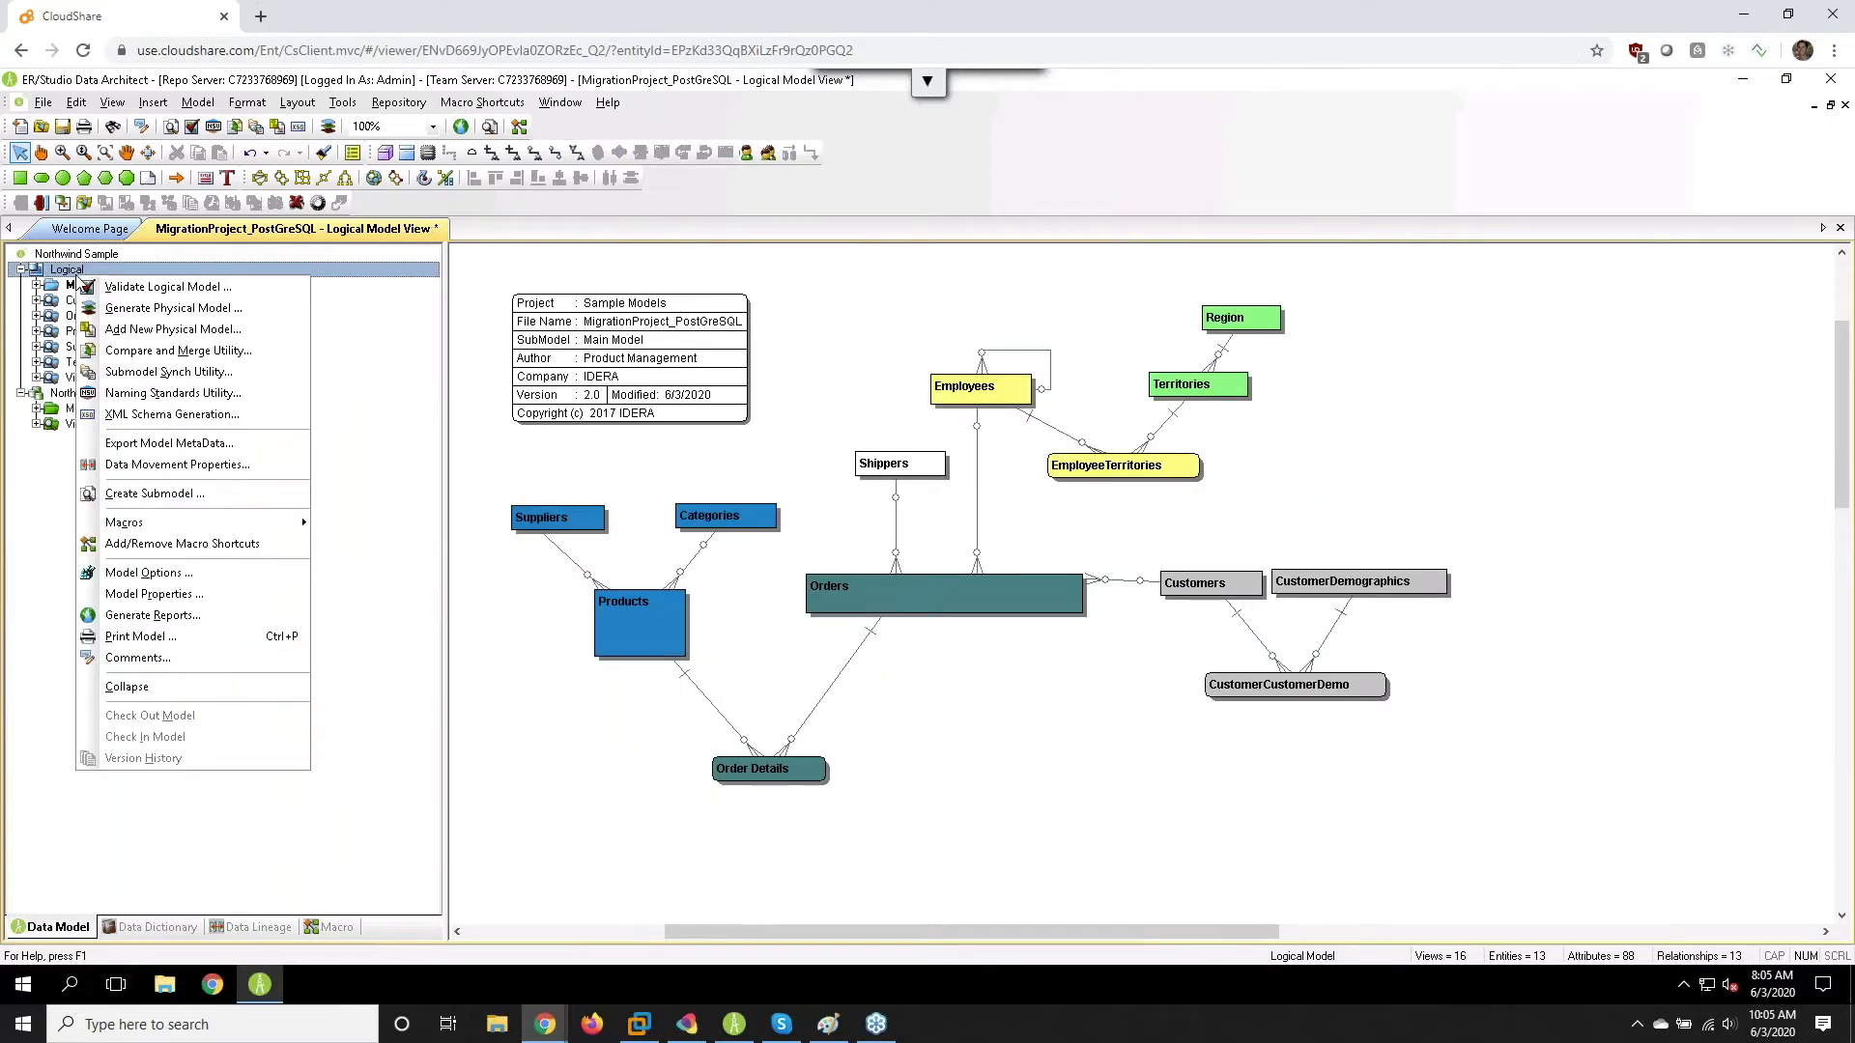
left_click(135, 309)
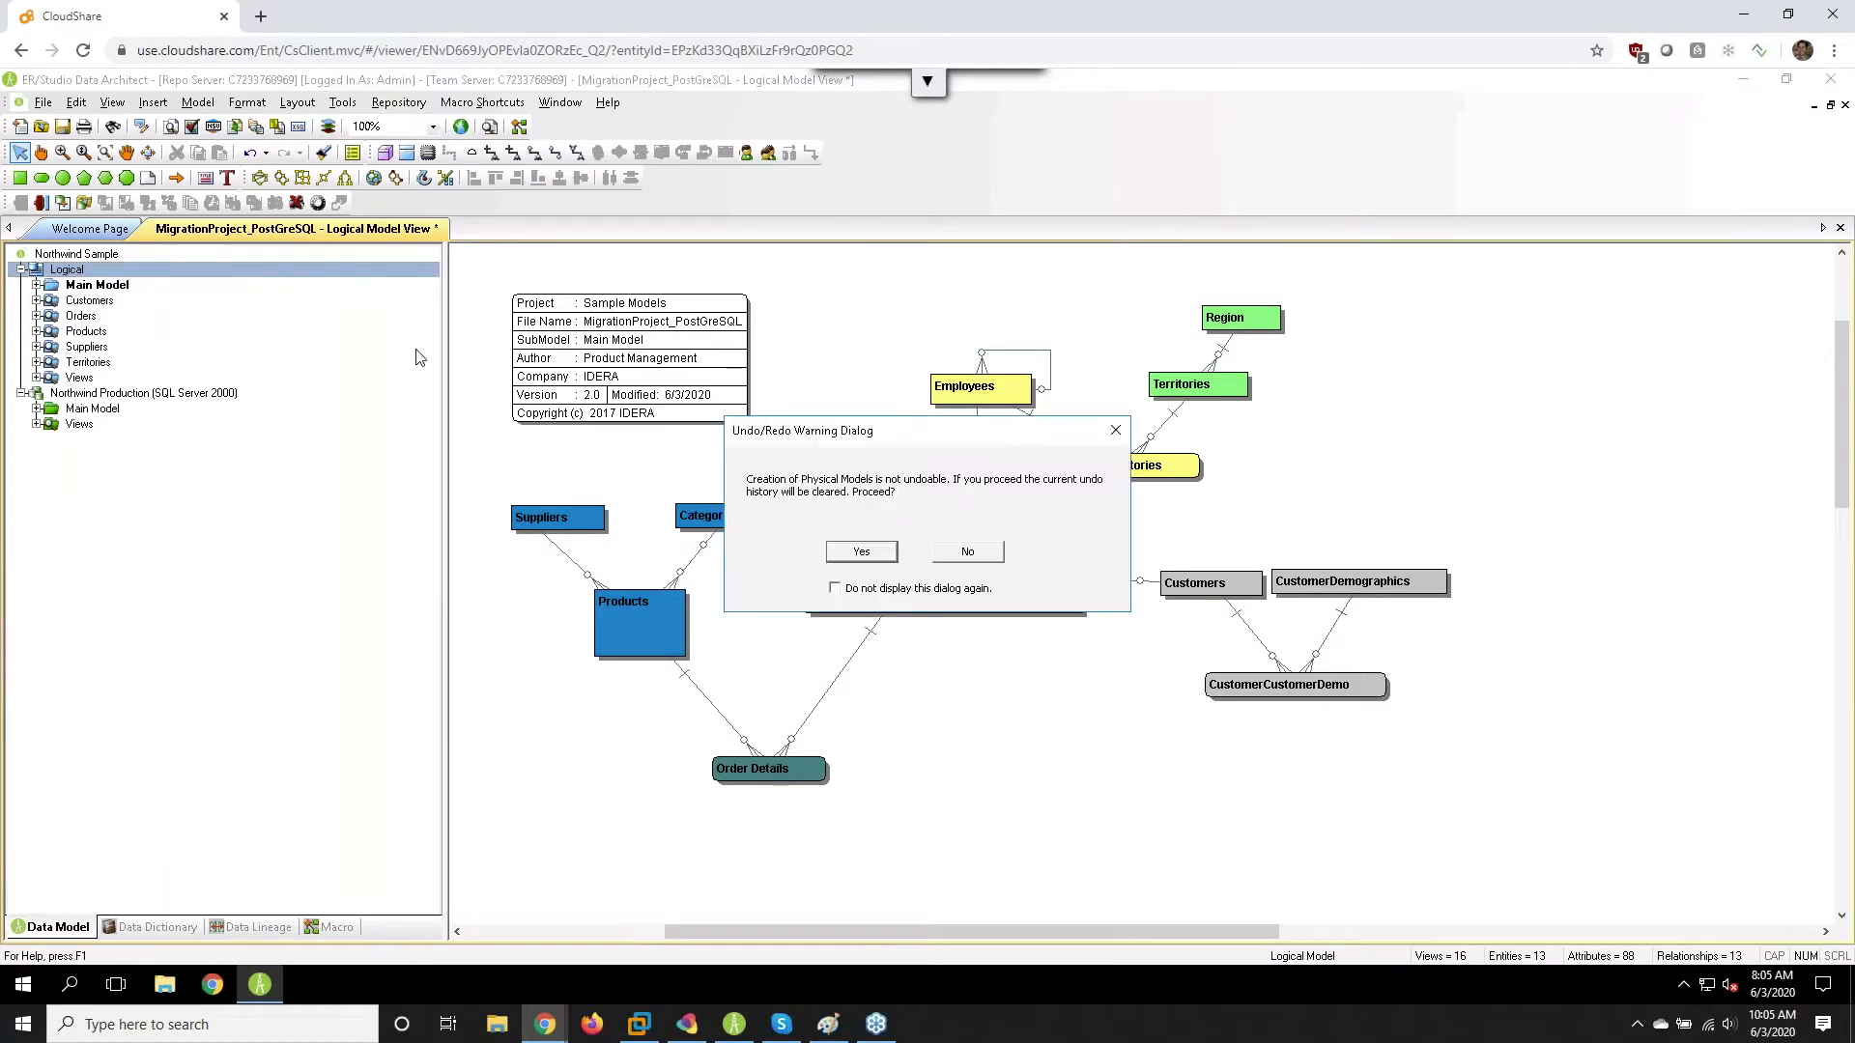
left_click(860, 552)
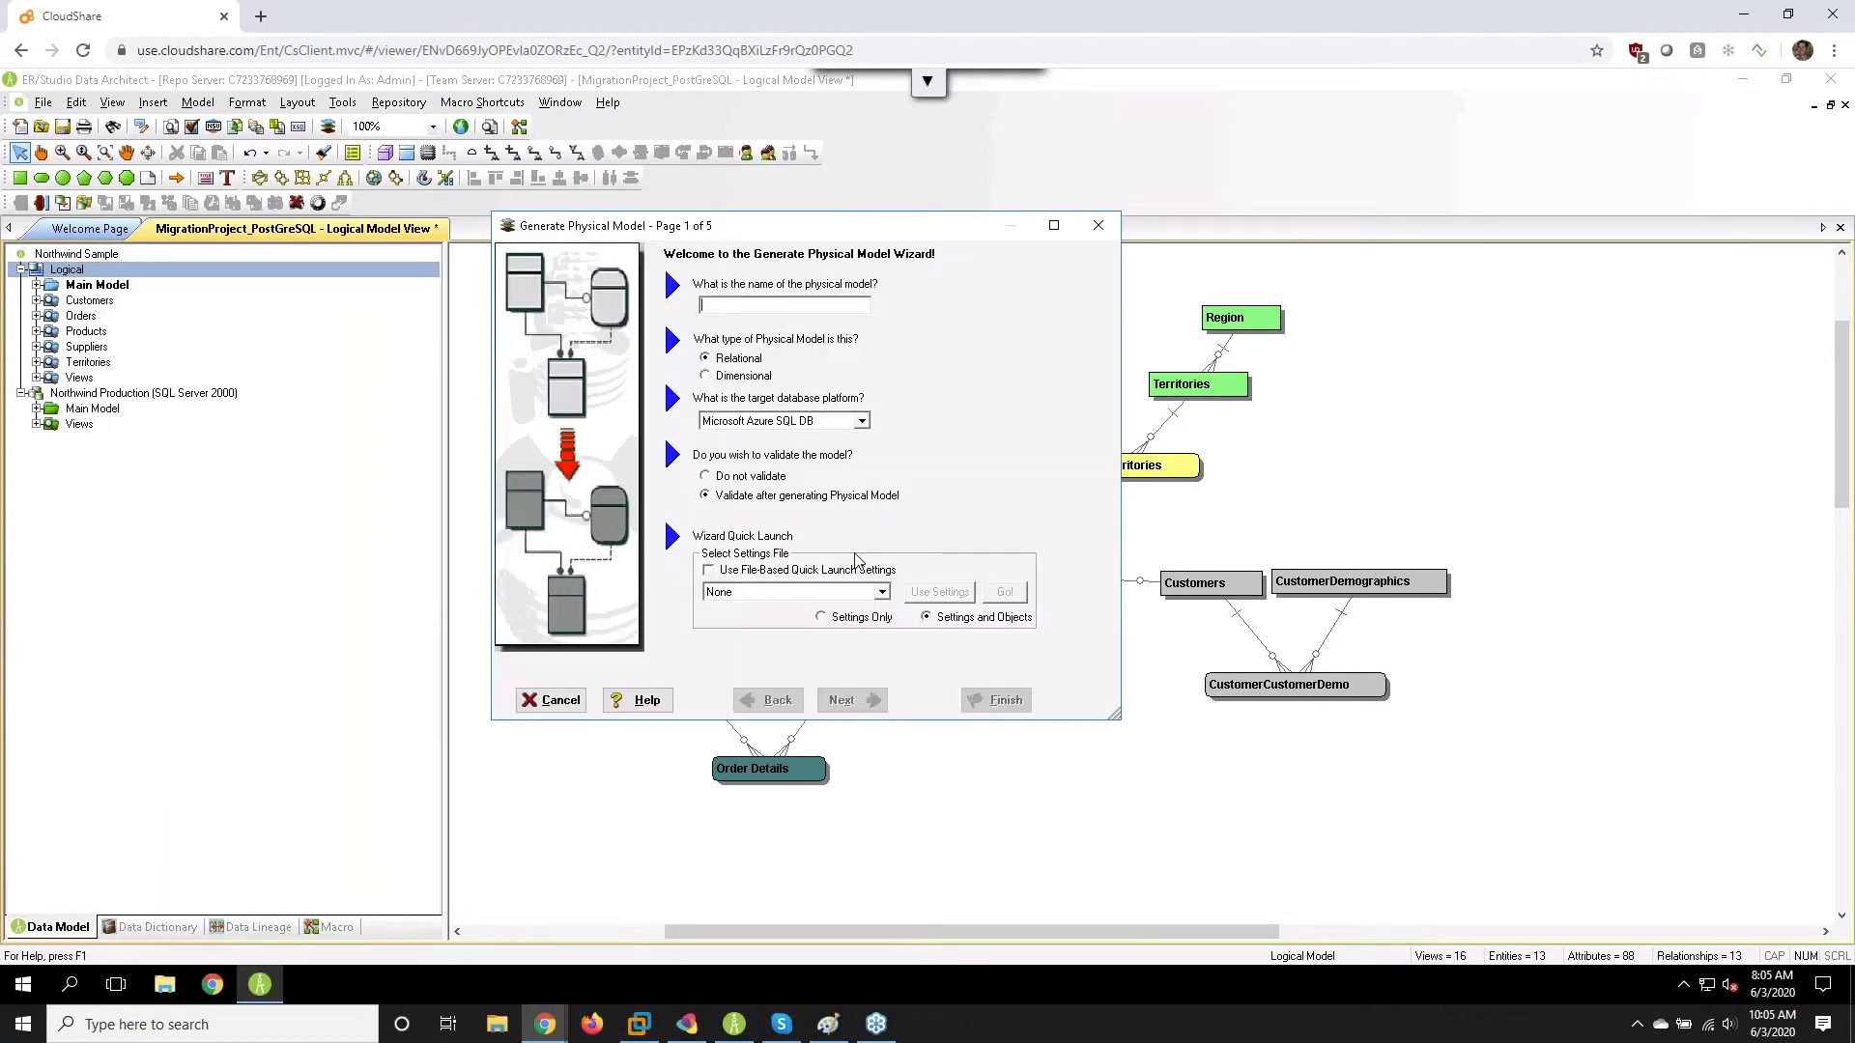
left_click(861, 423)
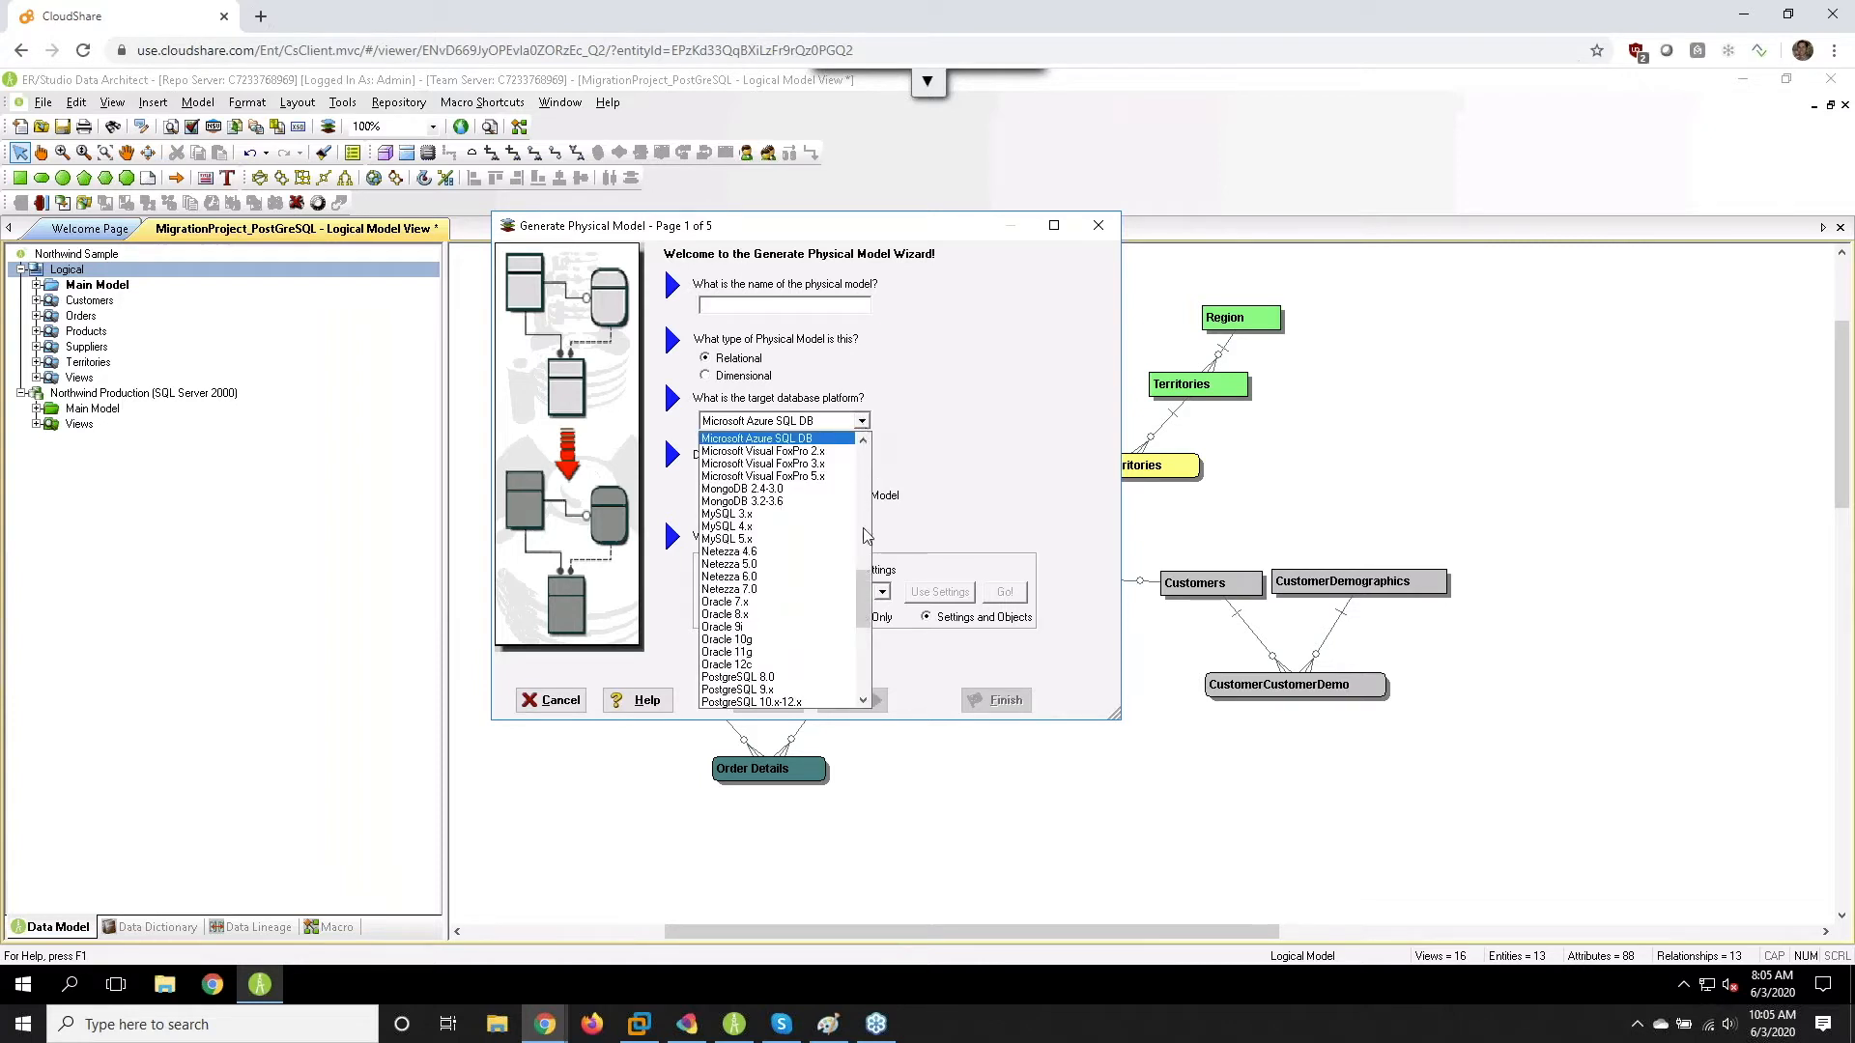
left_click_drag(869, 607, 869, 628)
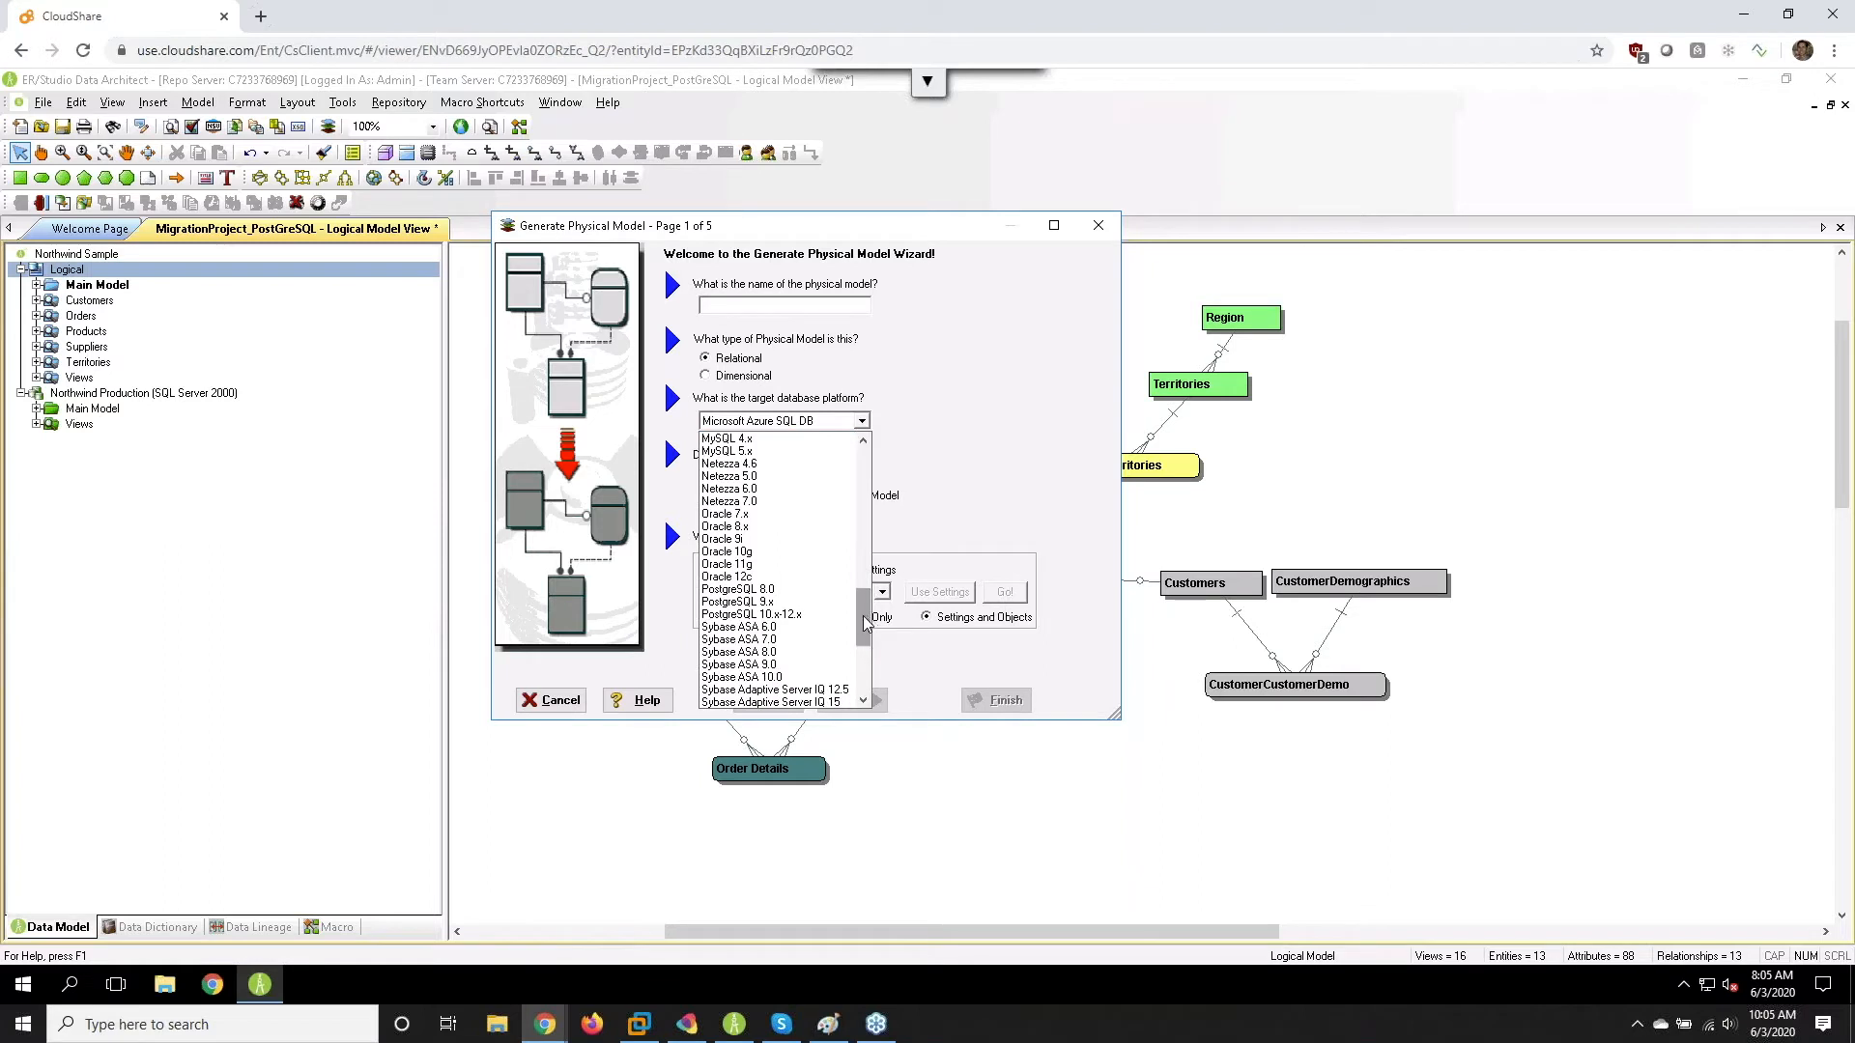
left_click(798, 616)
- Name the new physical model "Data Migration Project(Postgres)"
left_click(765, 307)
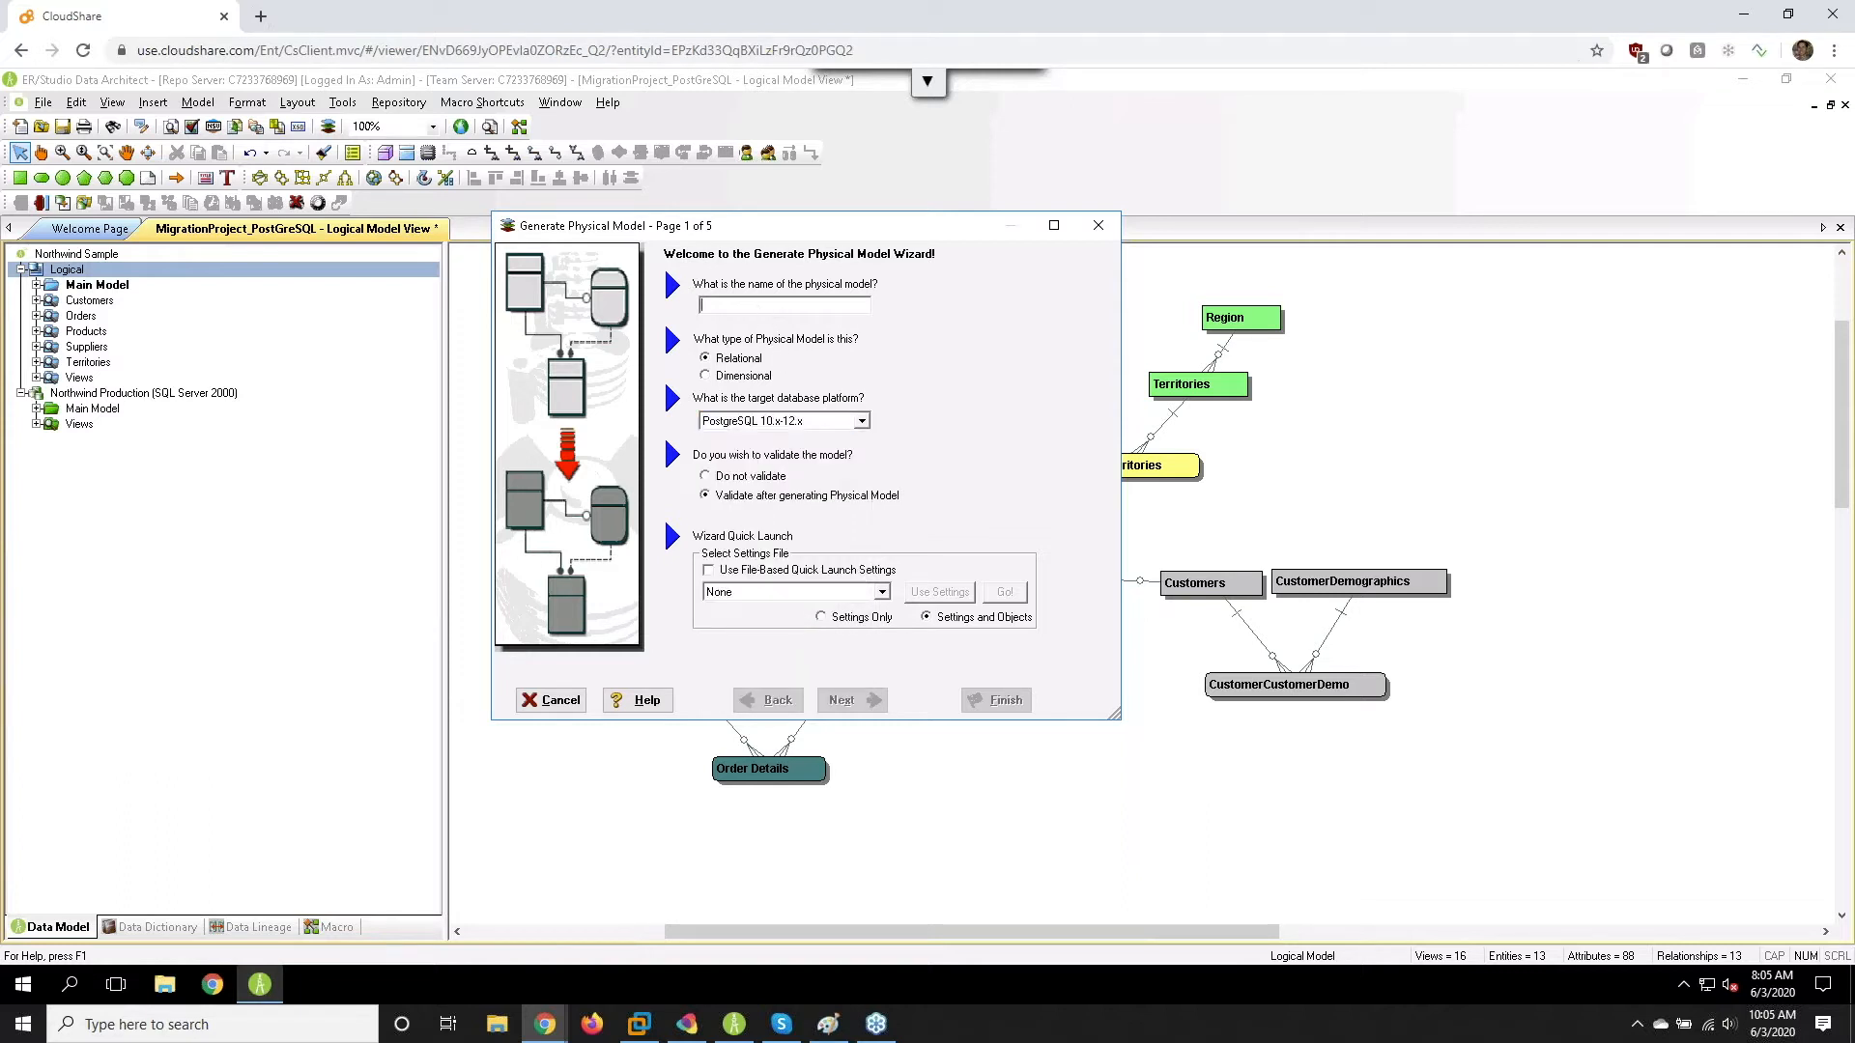
type("Post")
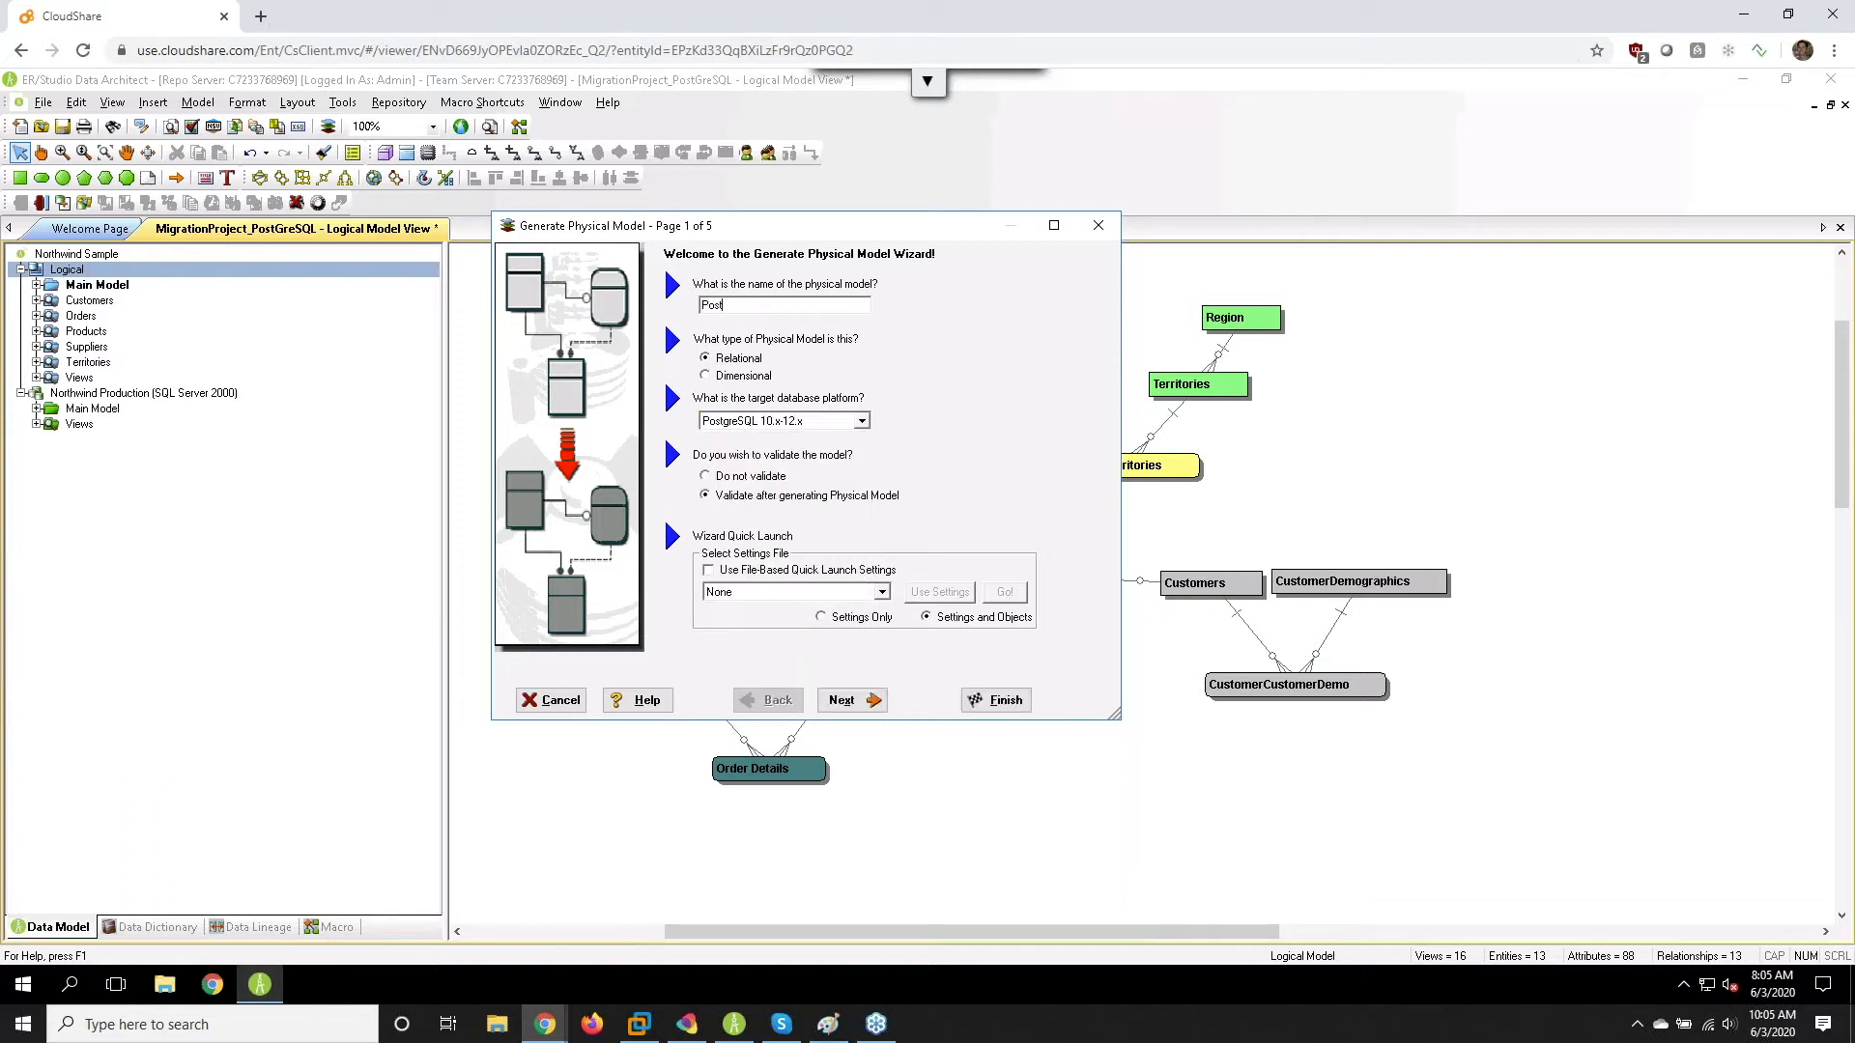
type("gres Data")
key("BackSpace")
key("BackSpace")
key("BackSpace")
key("BackSpace")
key("Home")
type("Data Migration Project")
- Generate the physical model with the default objects, naming conventions, storage parameters and PostgreSQL 10.x-12.x (system) datatype mapping
left_click(858, 703)
left_click(857, 703)
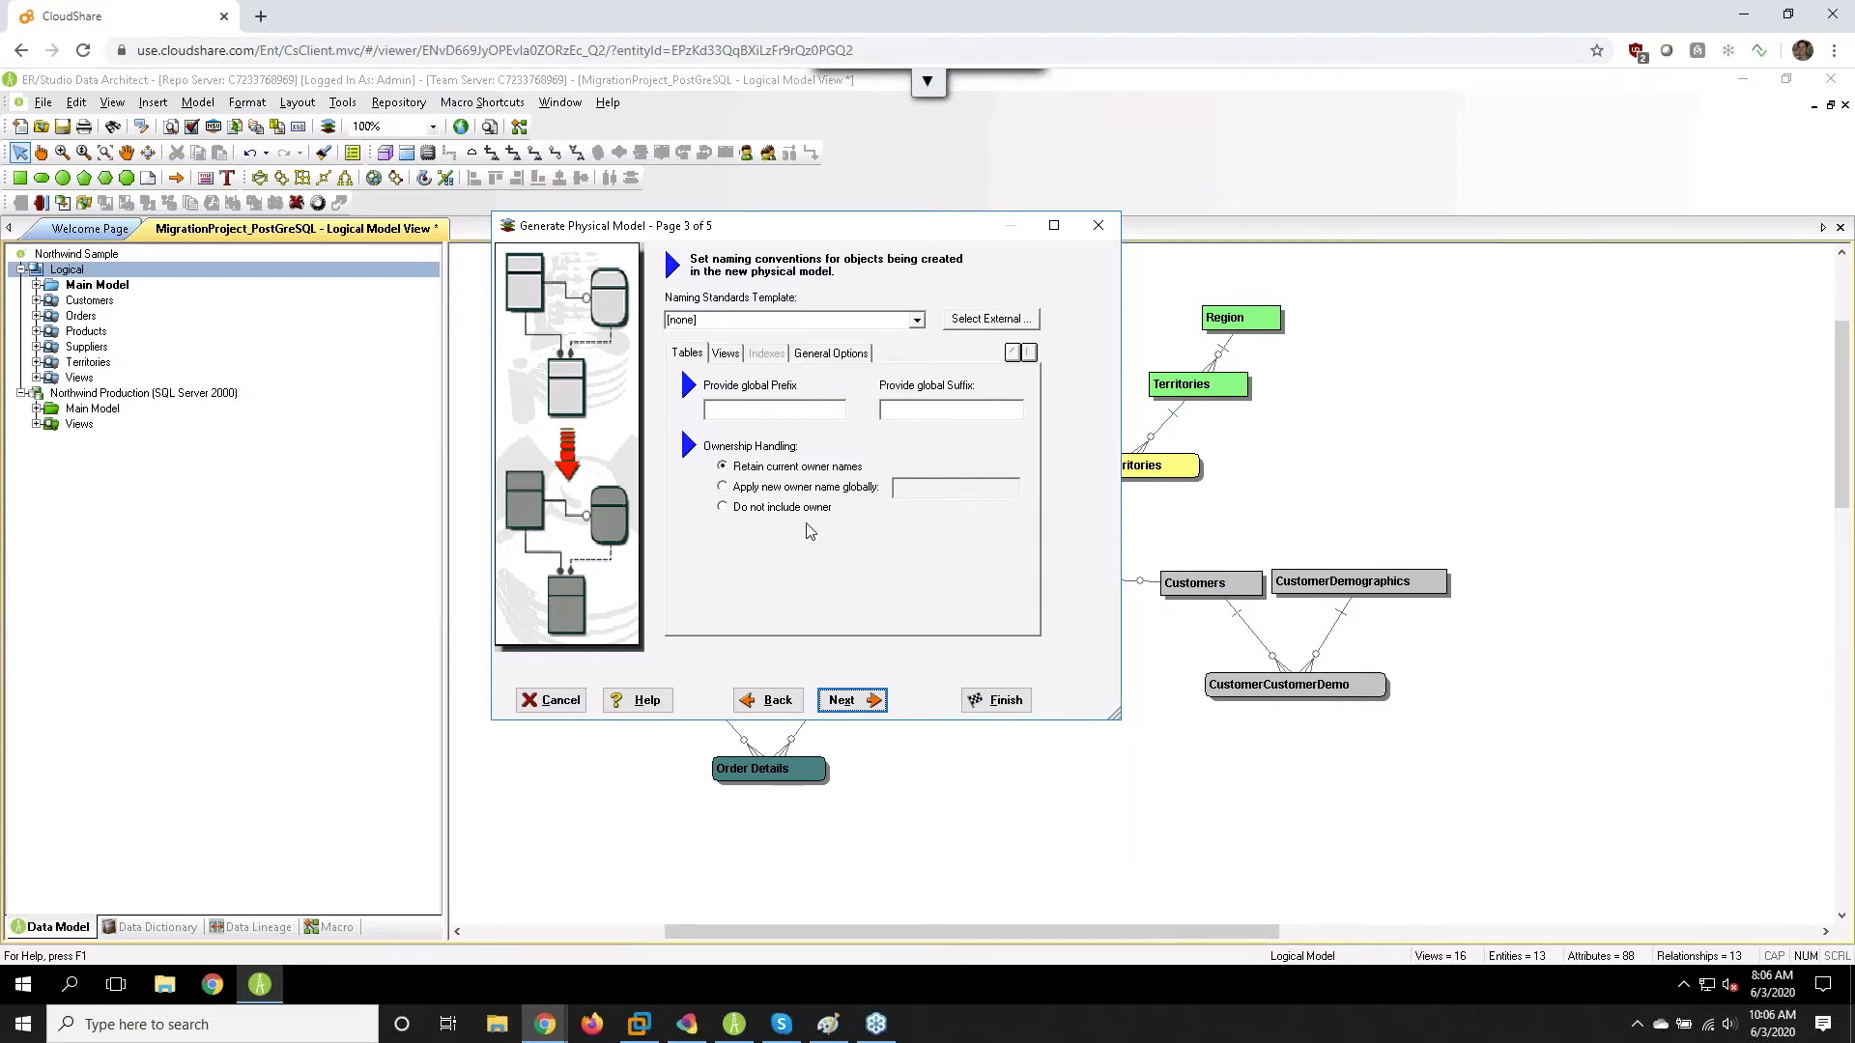
left_click(849, 700)
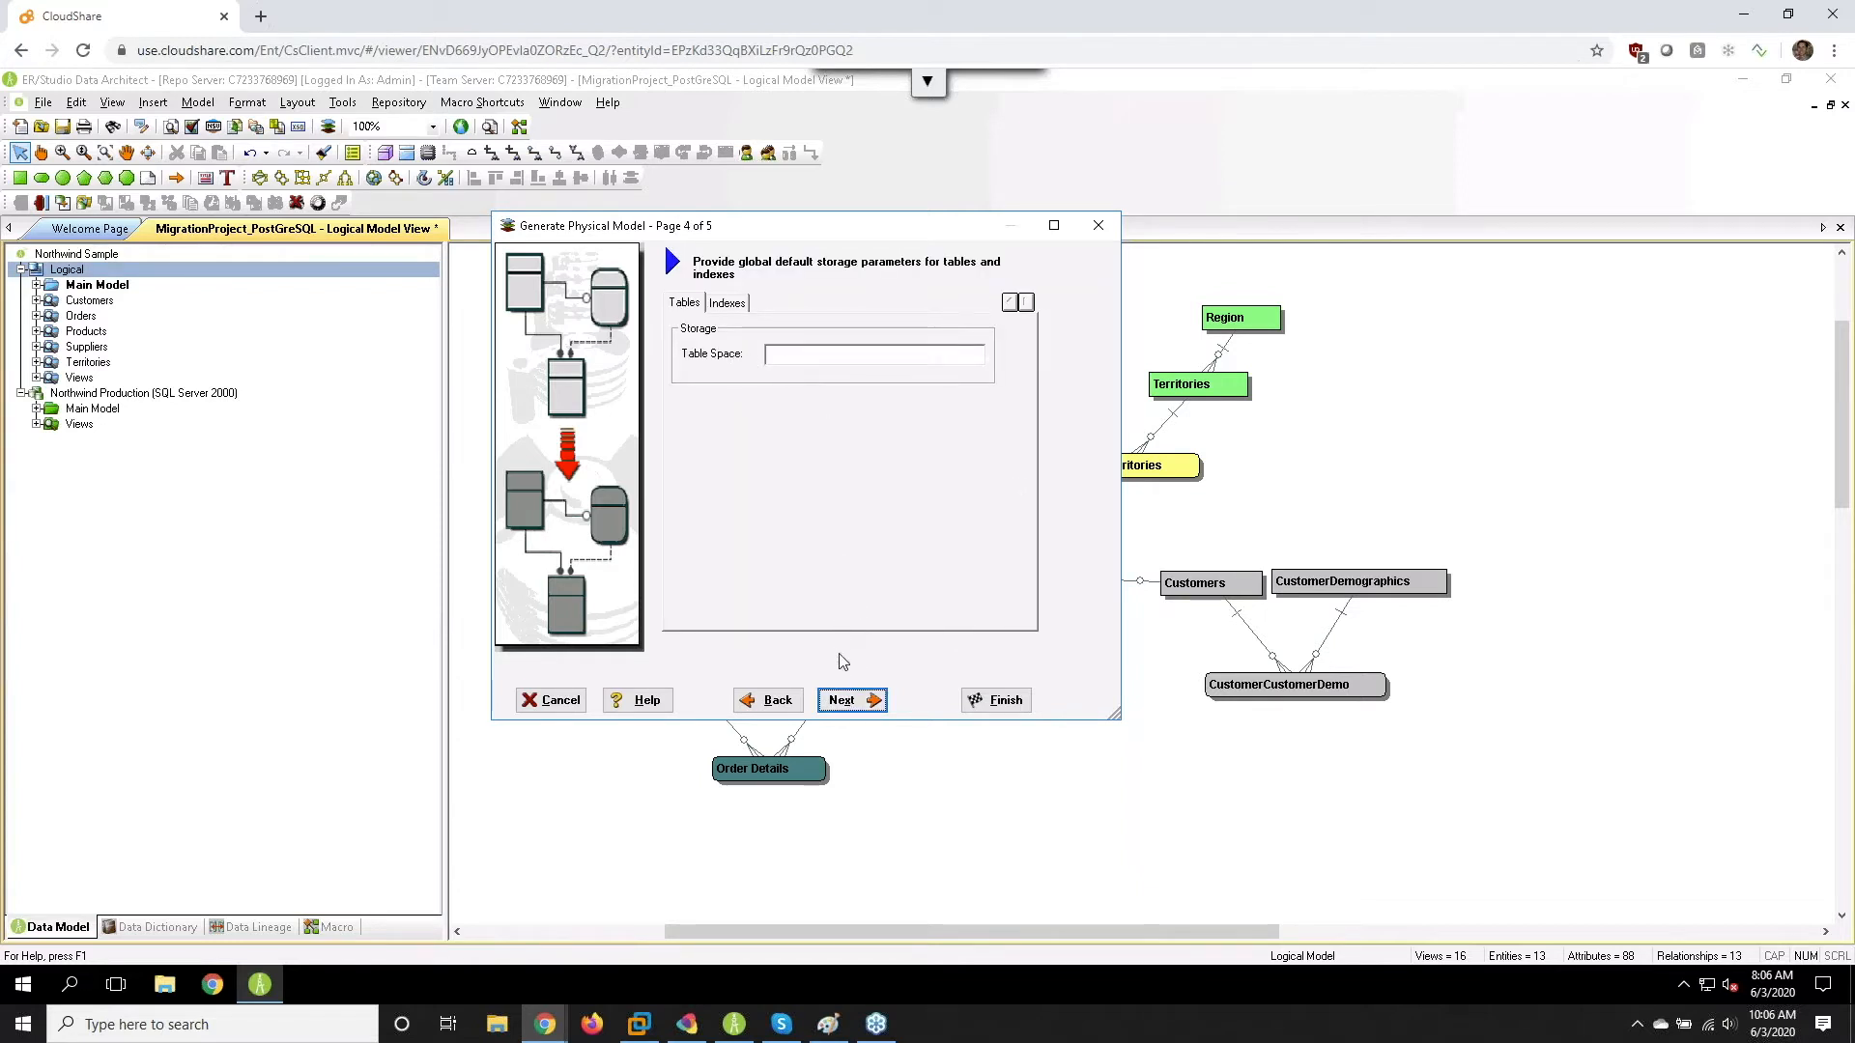
left_click(734, 304)
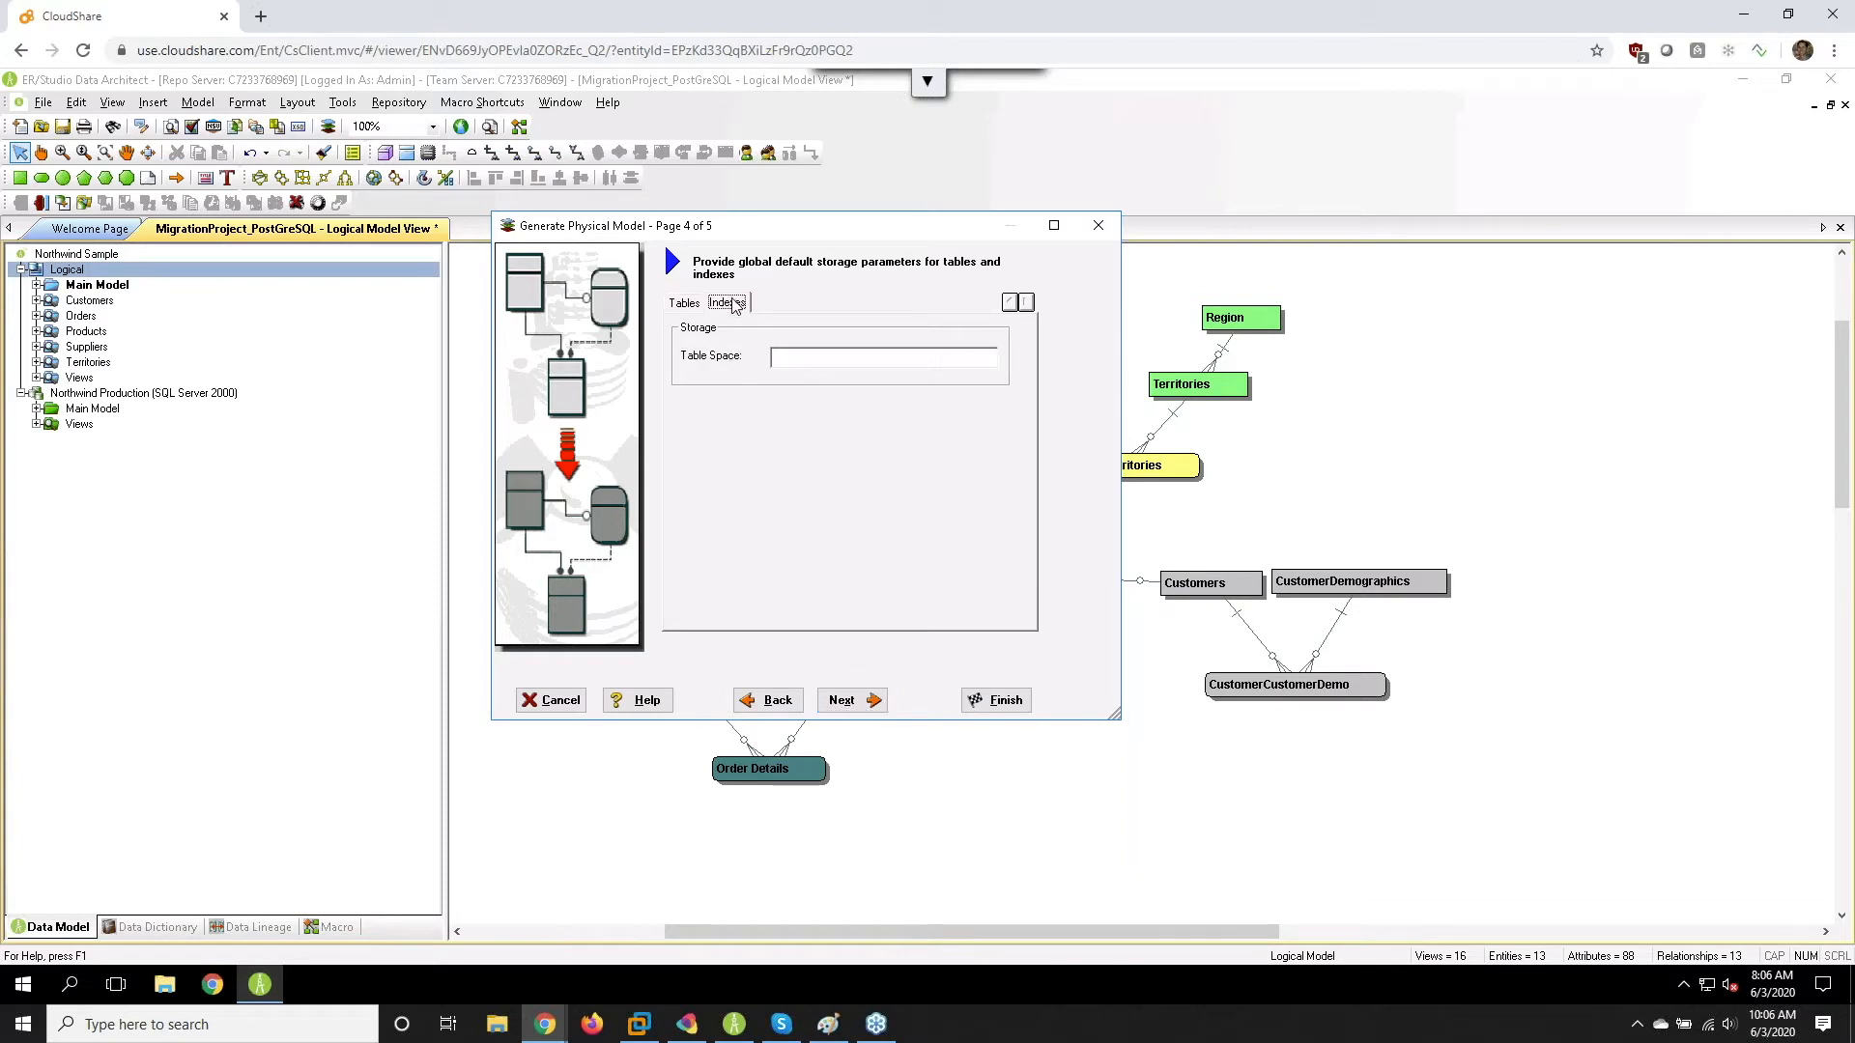
left_click(853, 702)
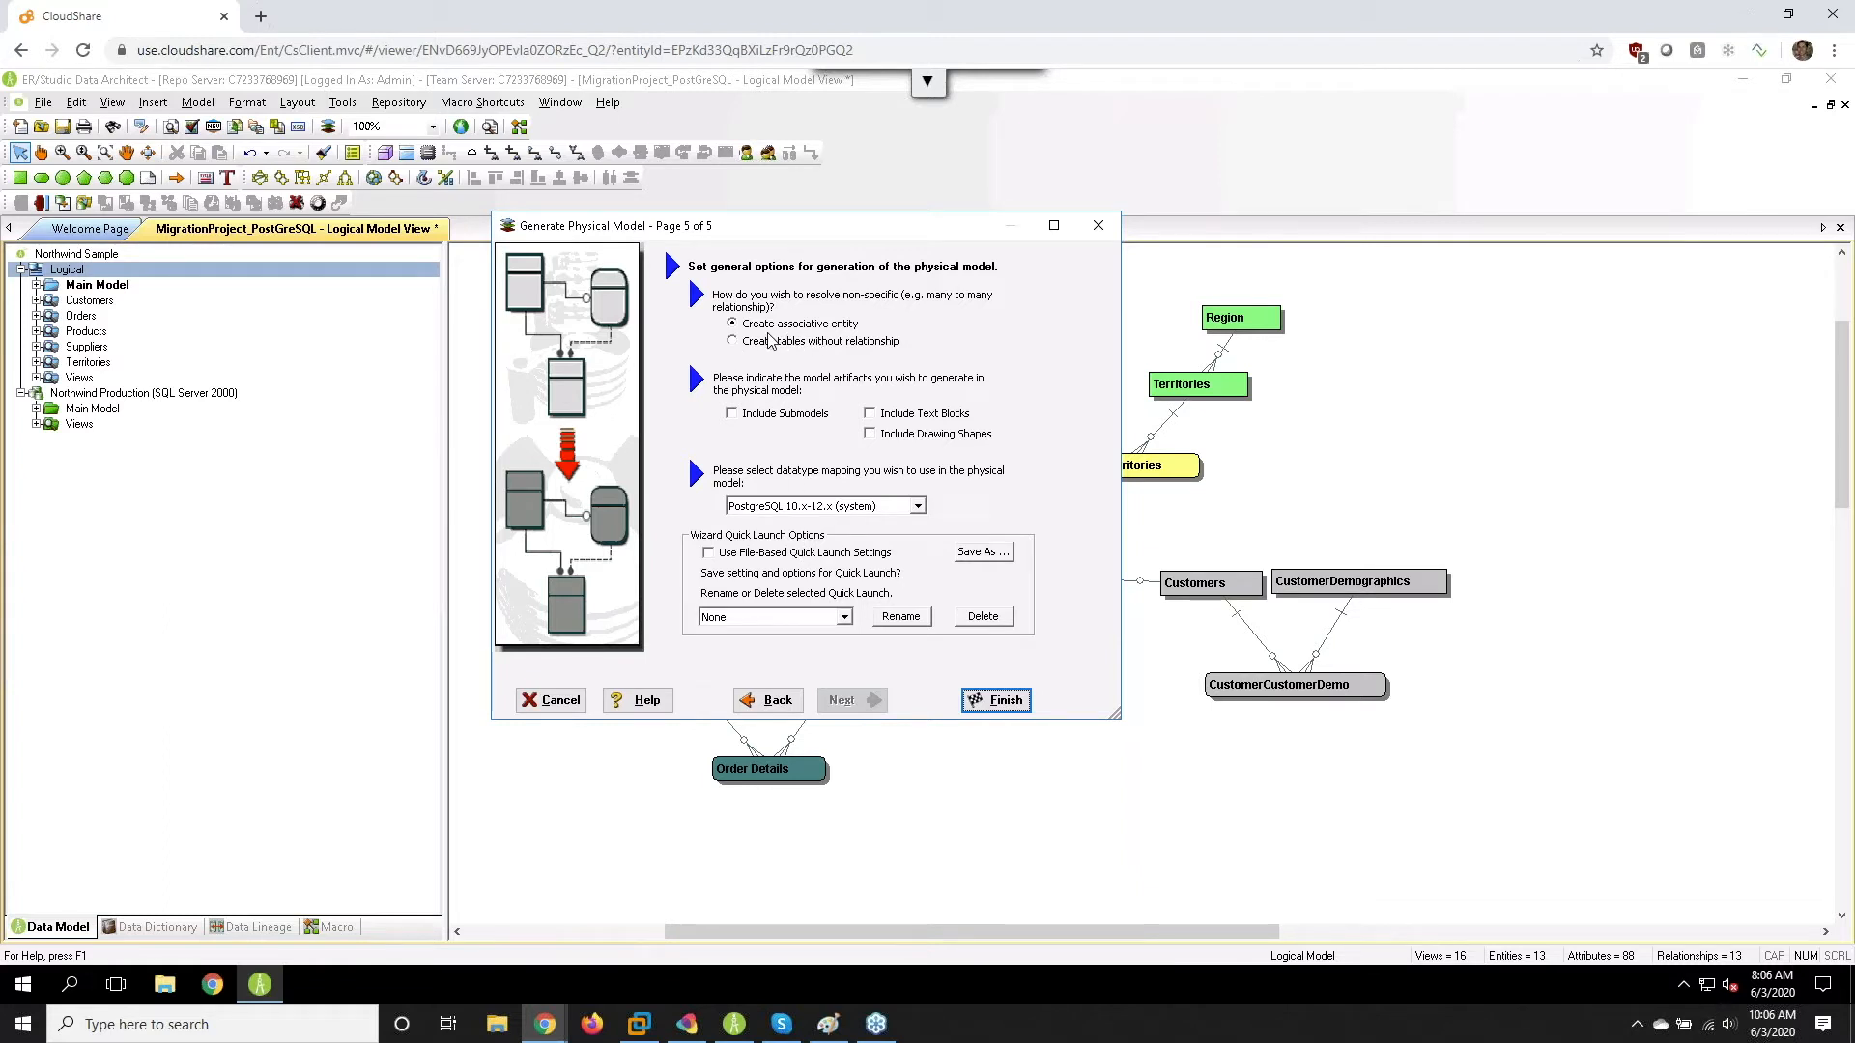
left_click(995, 699)
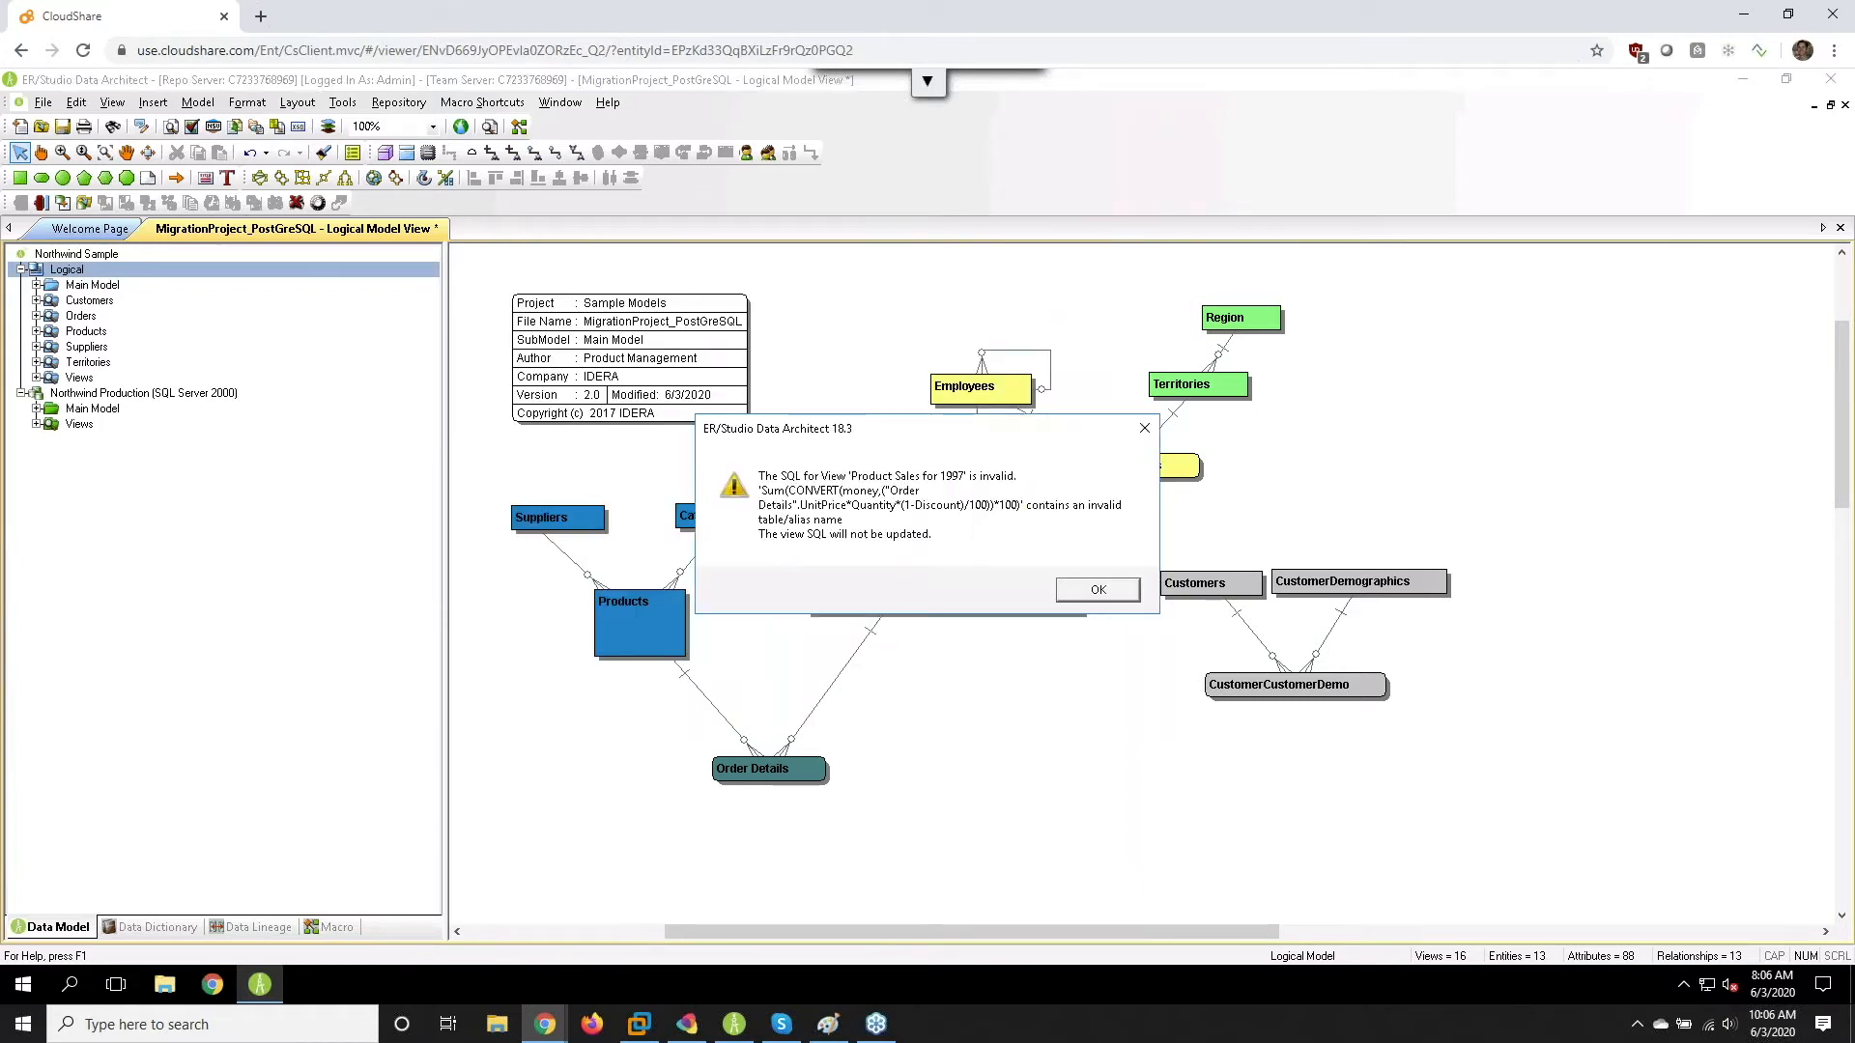
- Dismiss the invalid view SQL warnings and close the Model Validation Wizard without running a validation
left_click(1098, 592)
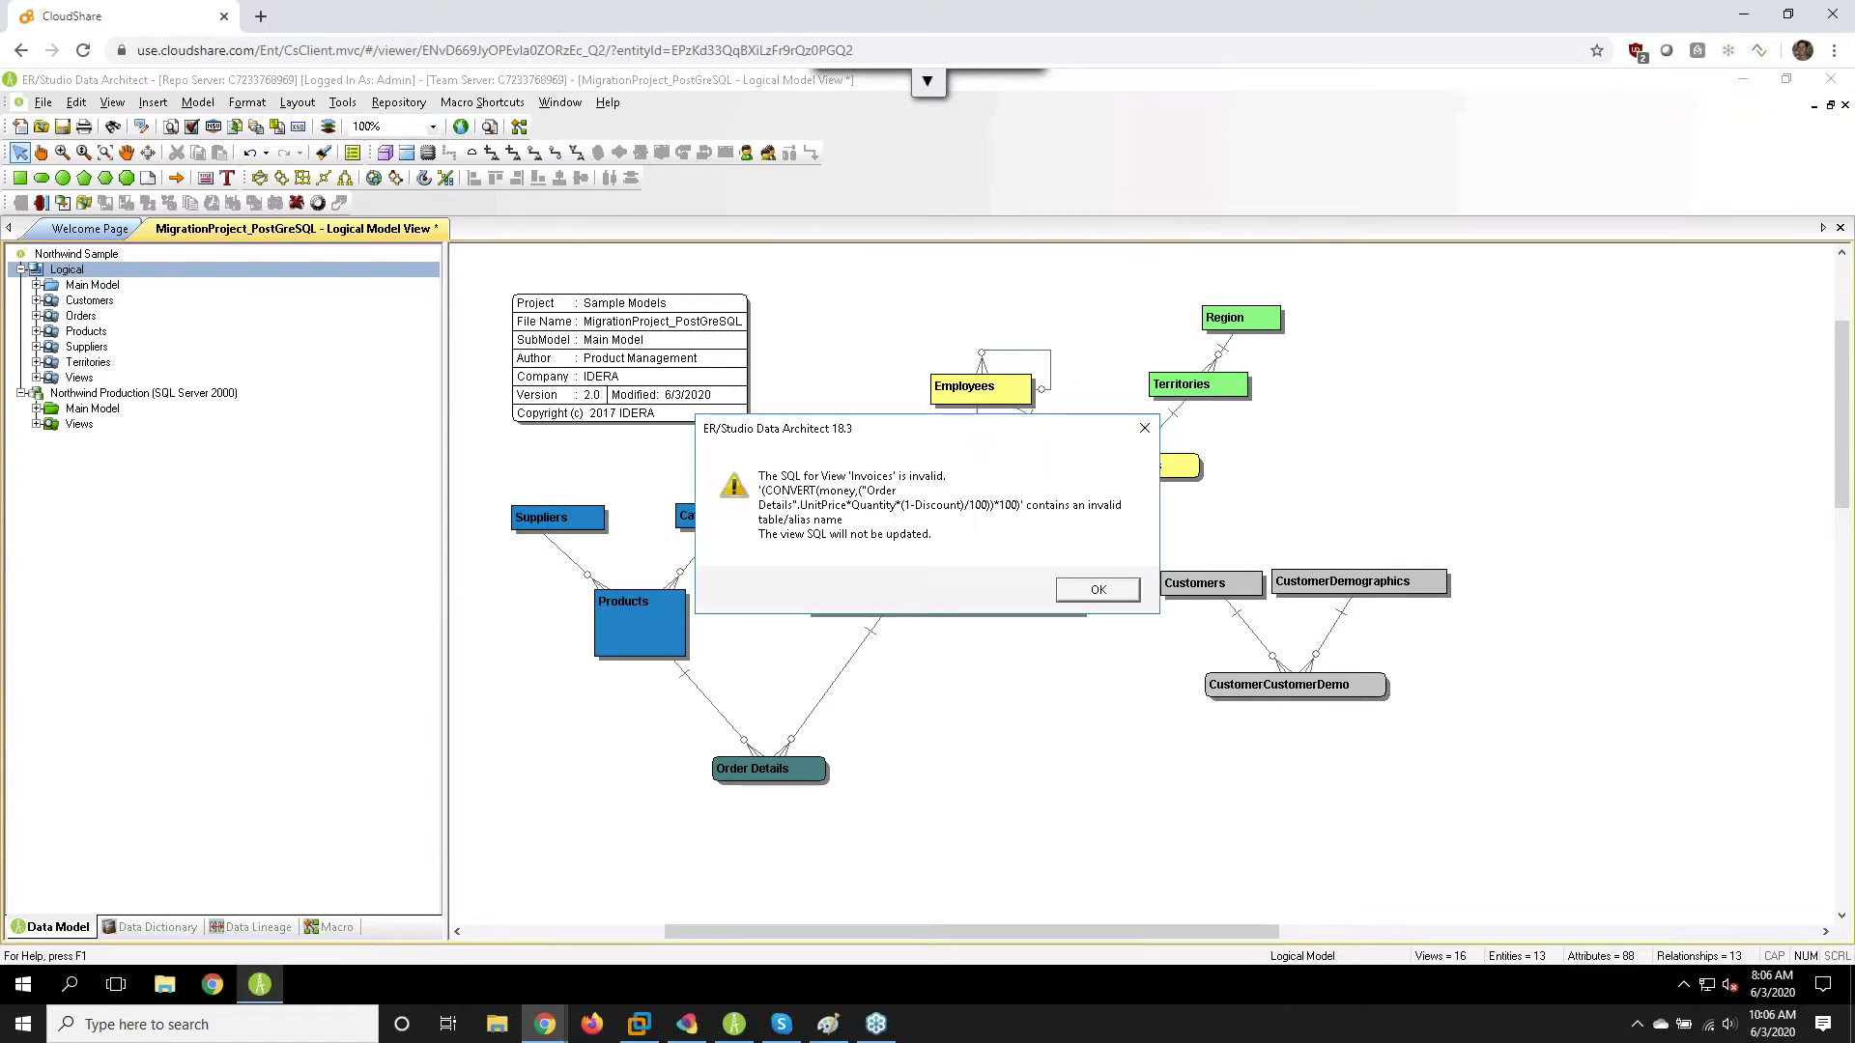
left_click(1098, 590)
left_click(1097, 593)
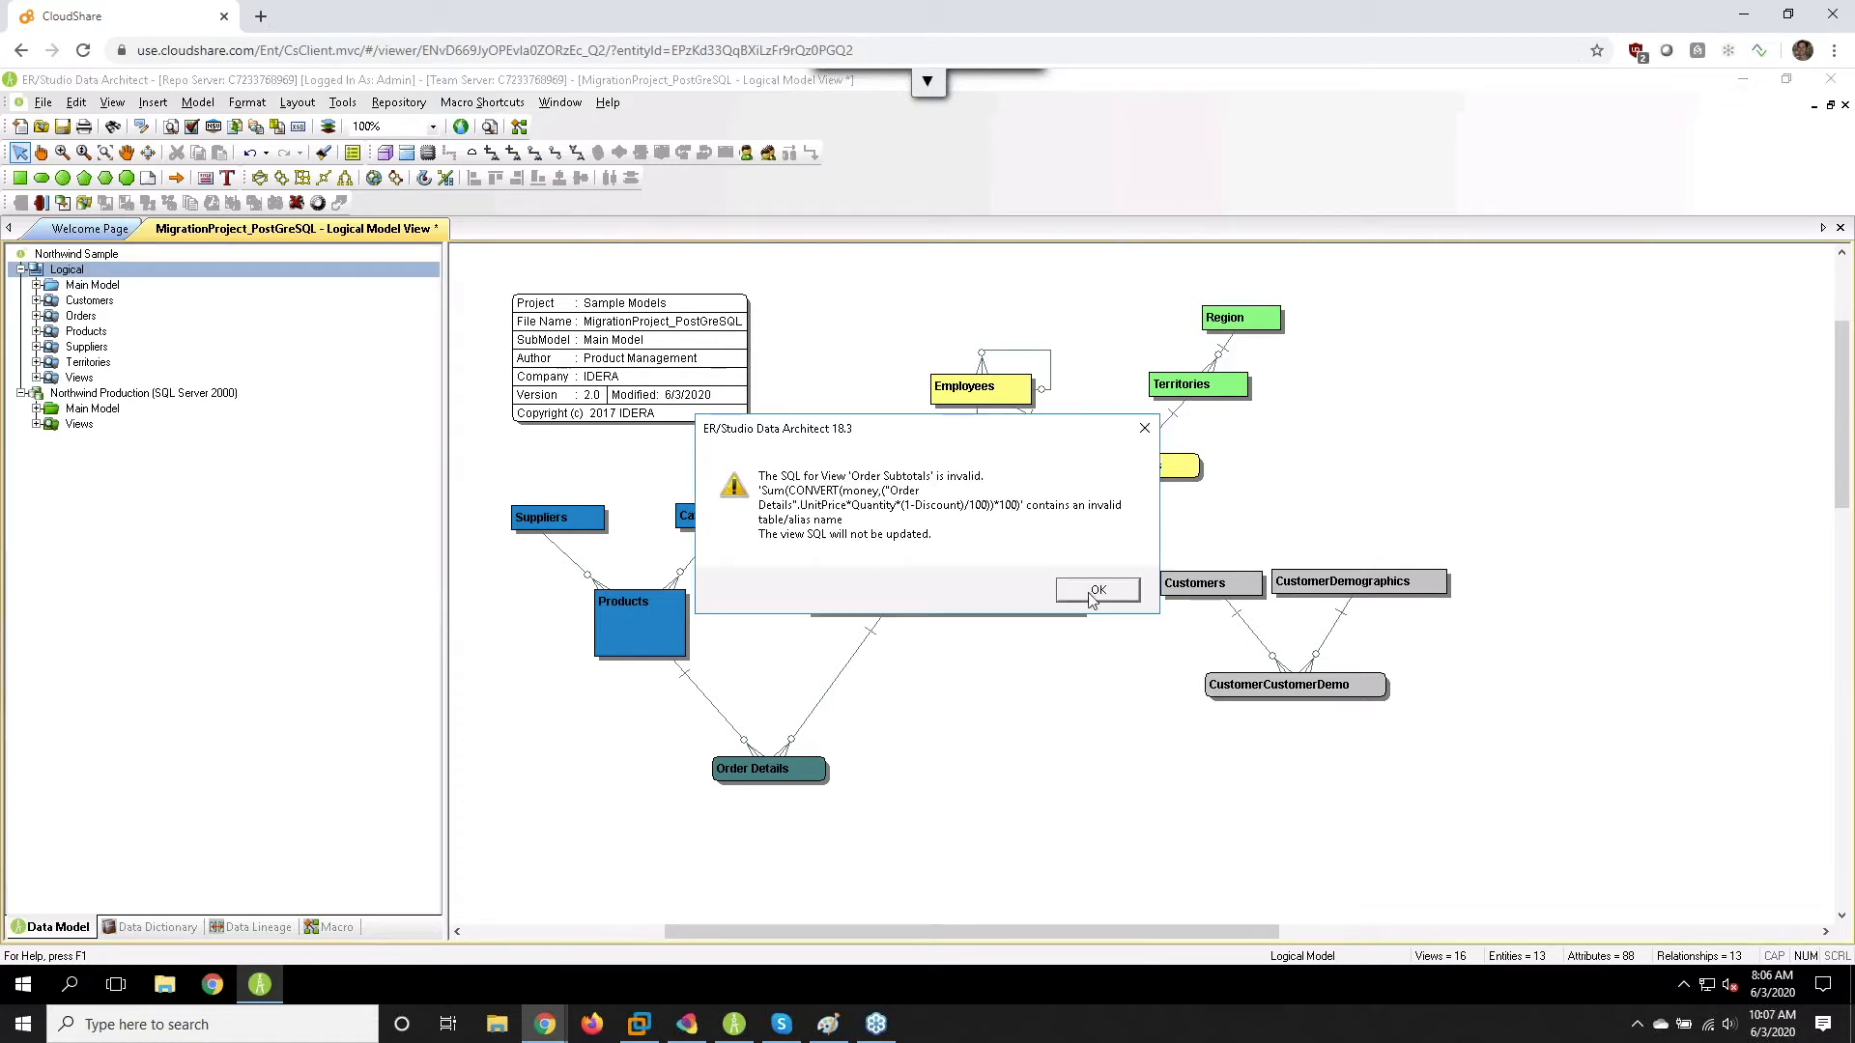
left_click(1096, 594)
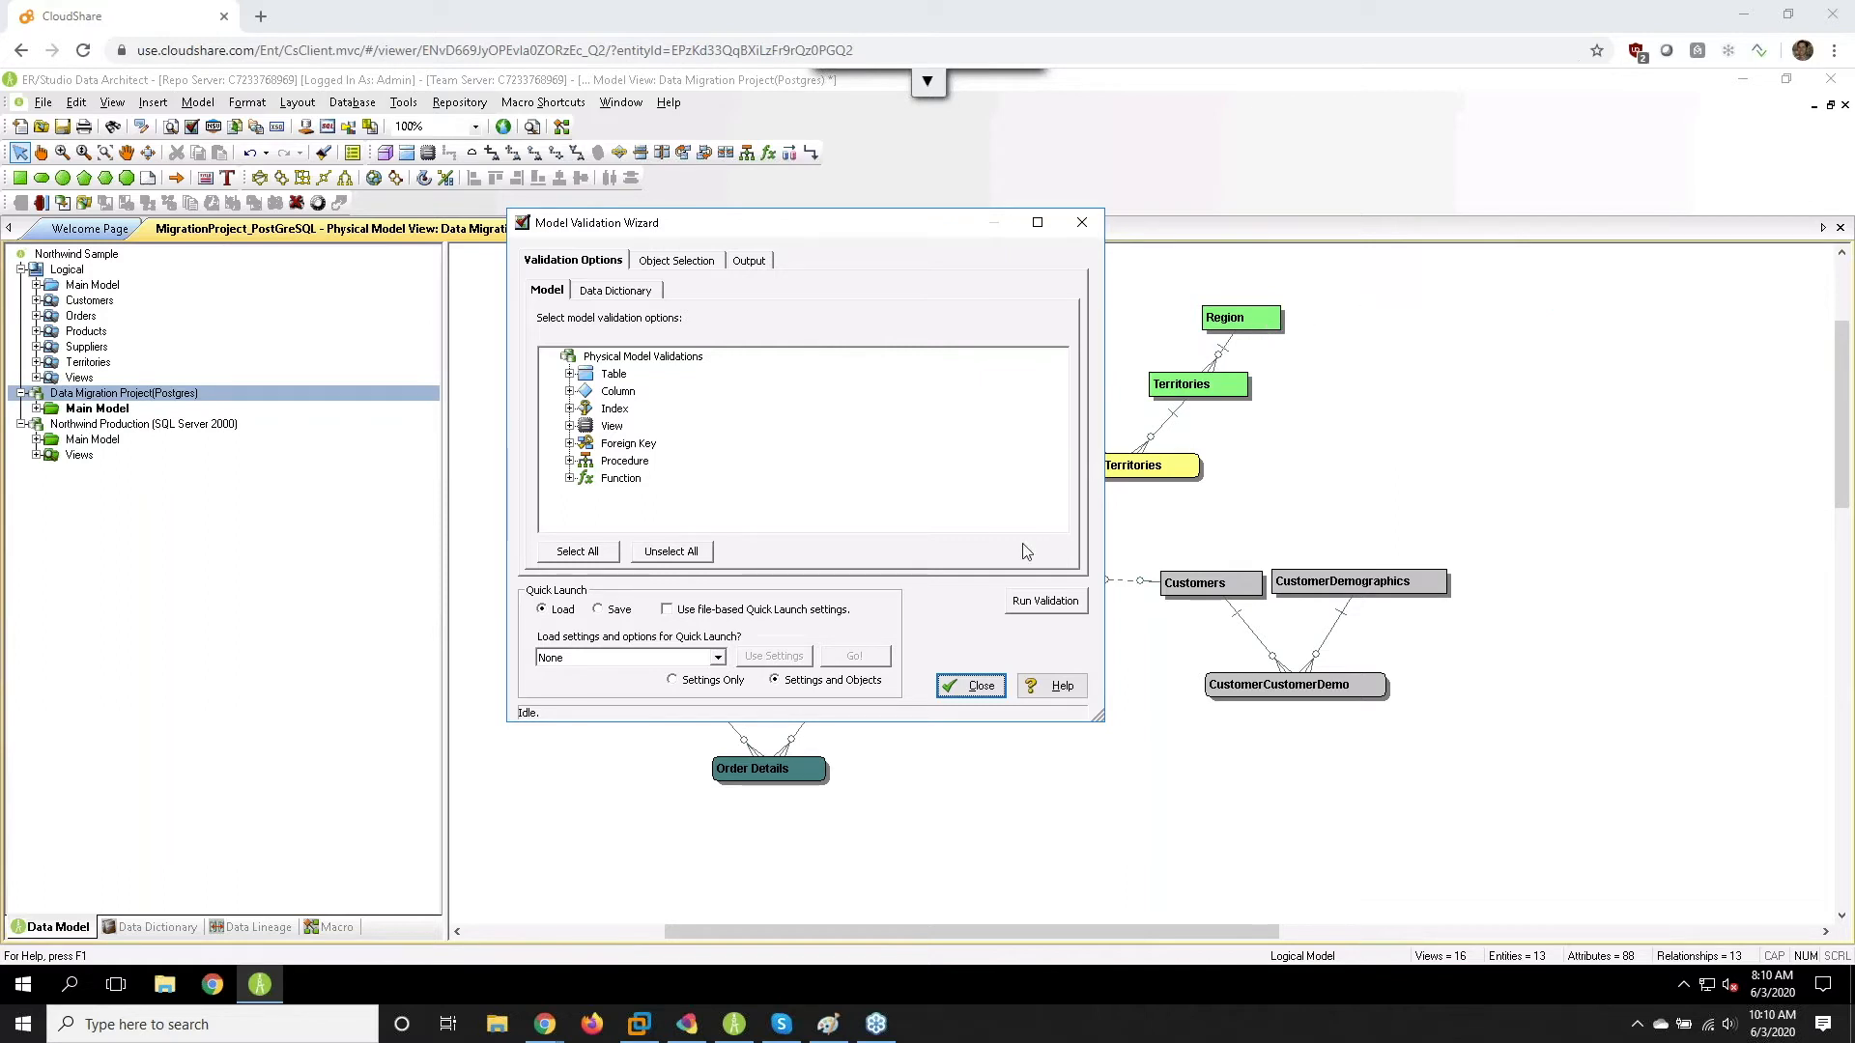
left_click(974, 684)
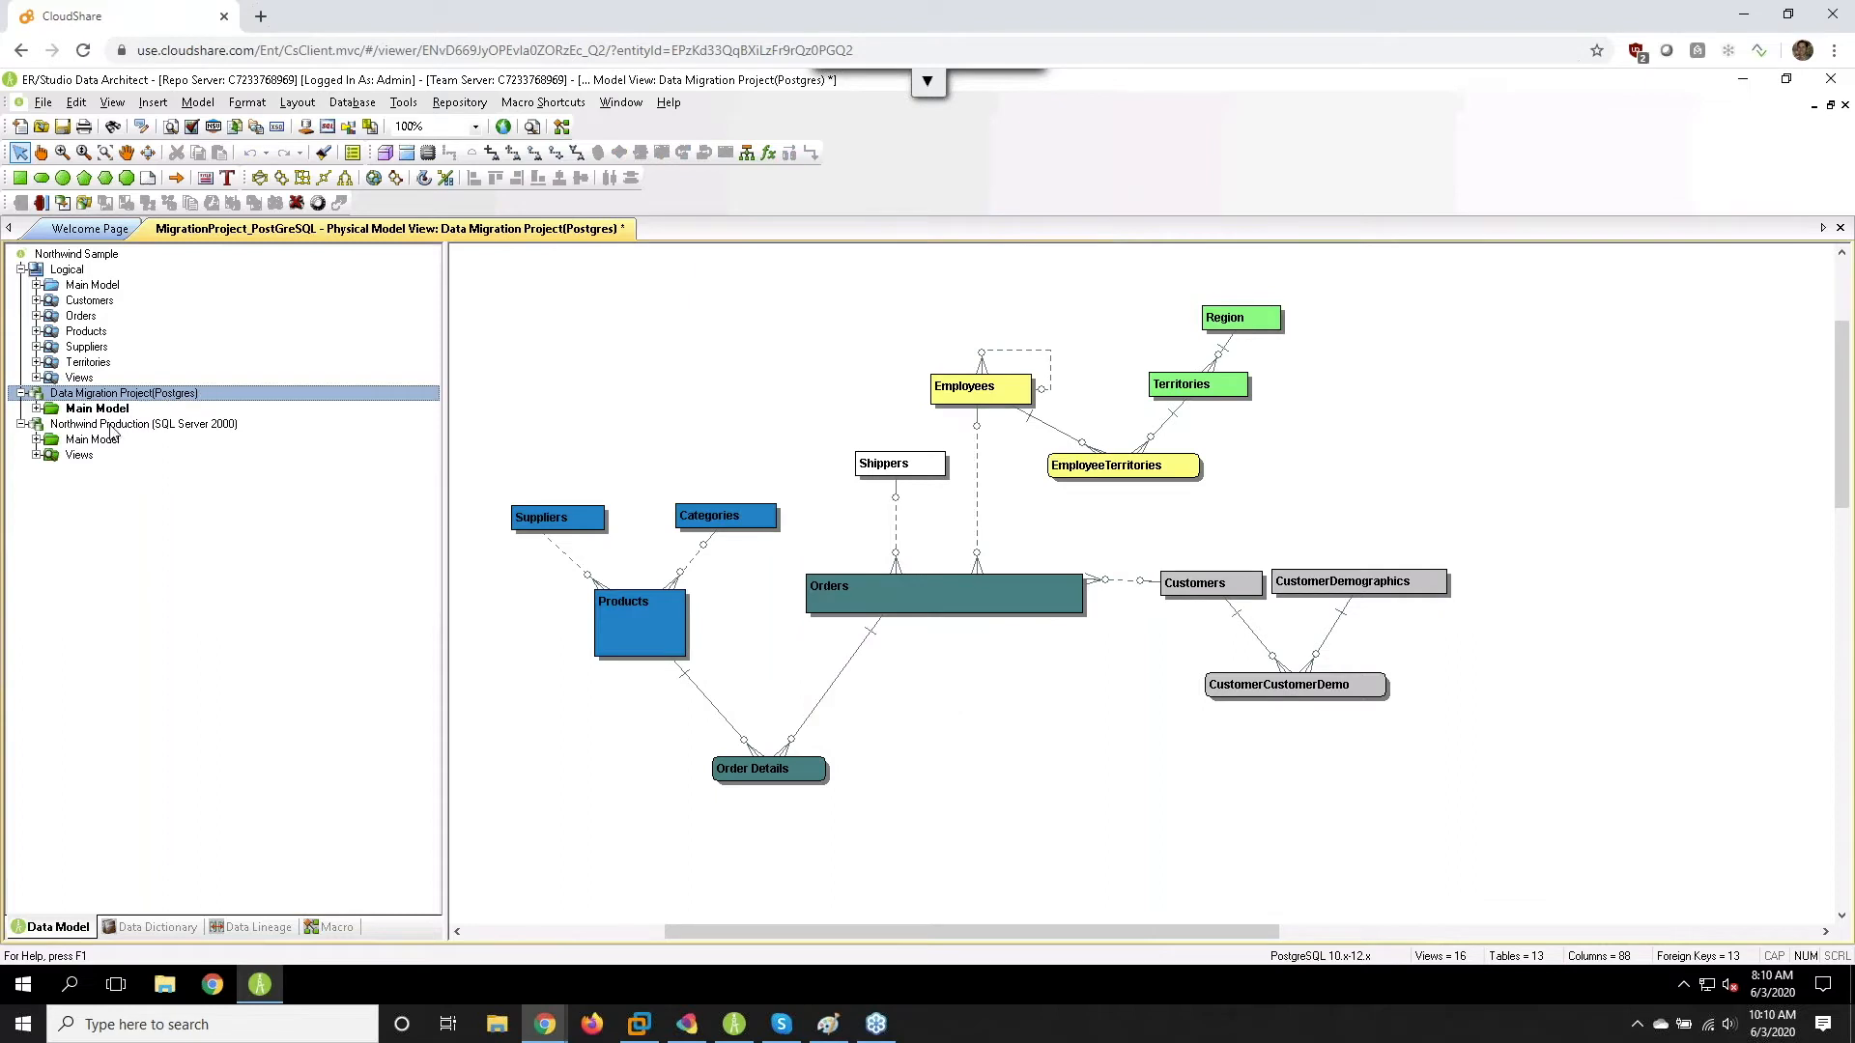
- Expand the new Postgres model's tables, locate Categories in its diagram, and compare with the Logical and SQL Server 2000 diagrams
left_click(56, 413)
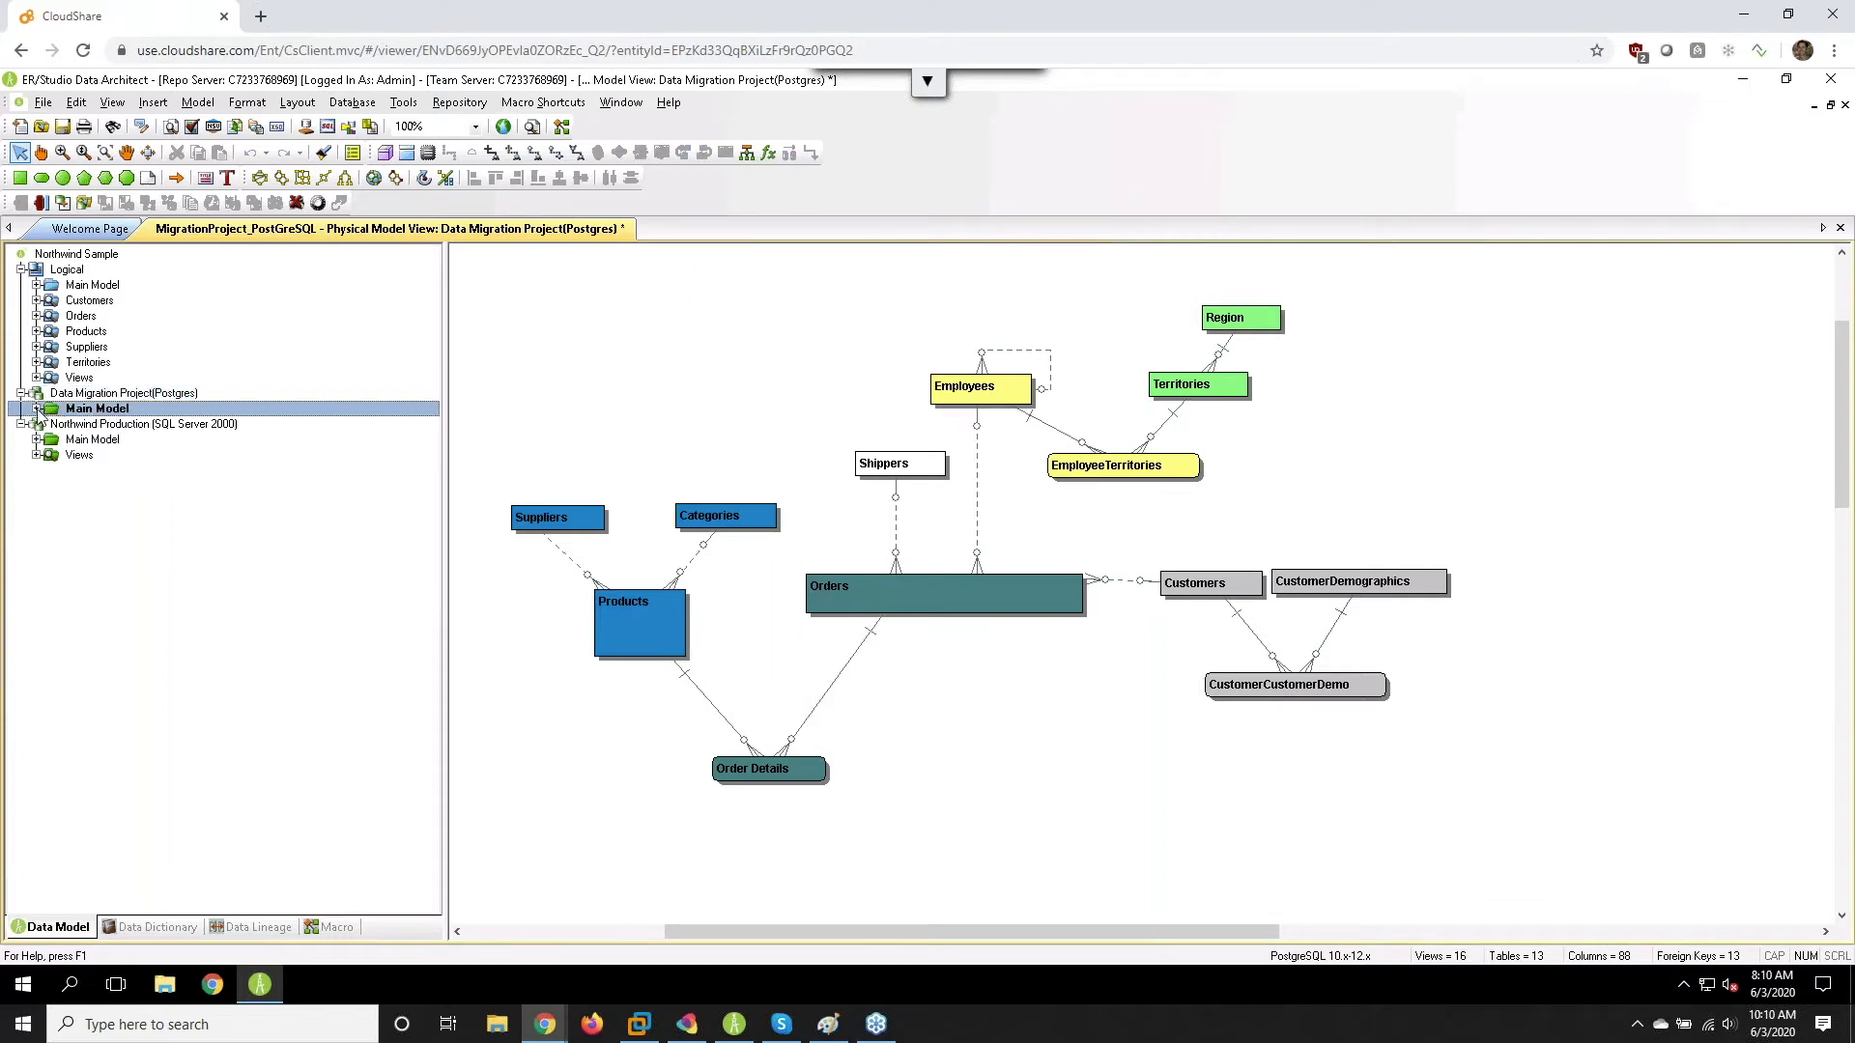
left_click(37, 409)
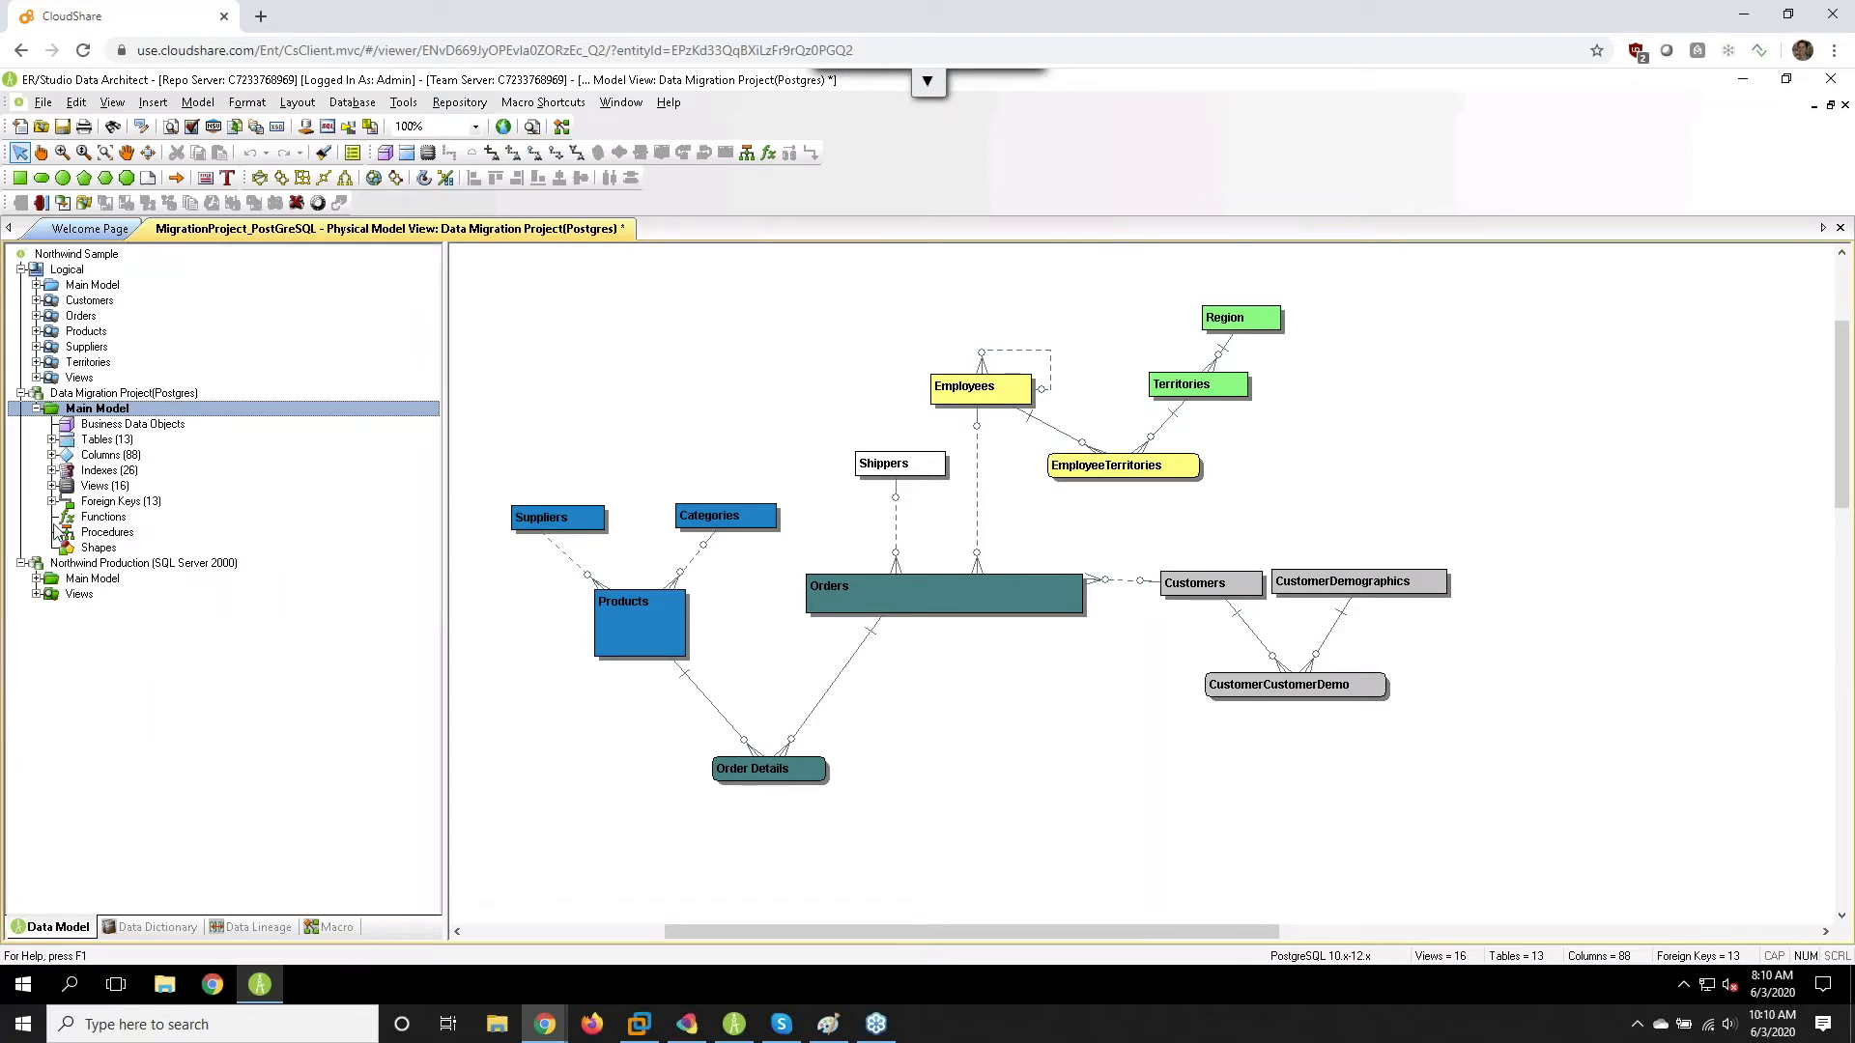
left_click(51, 439)
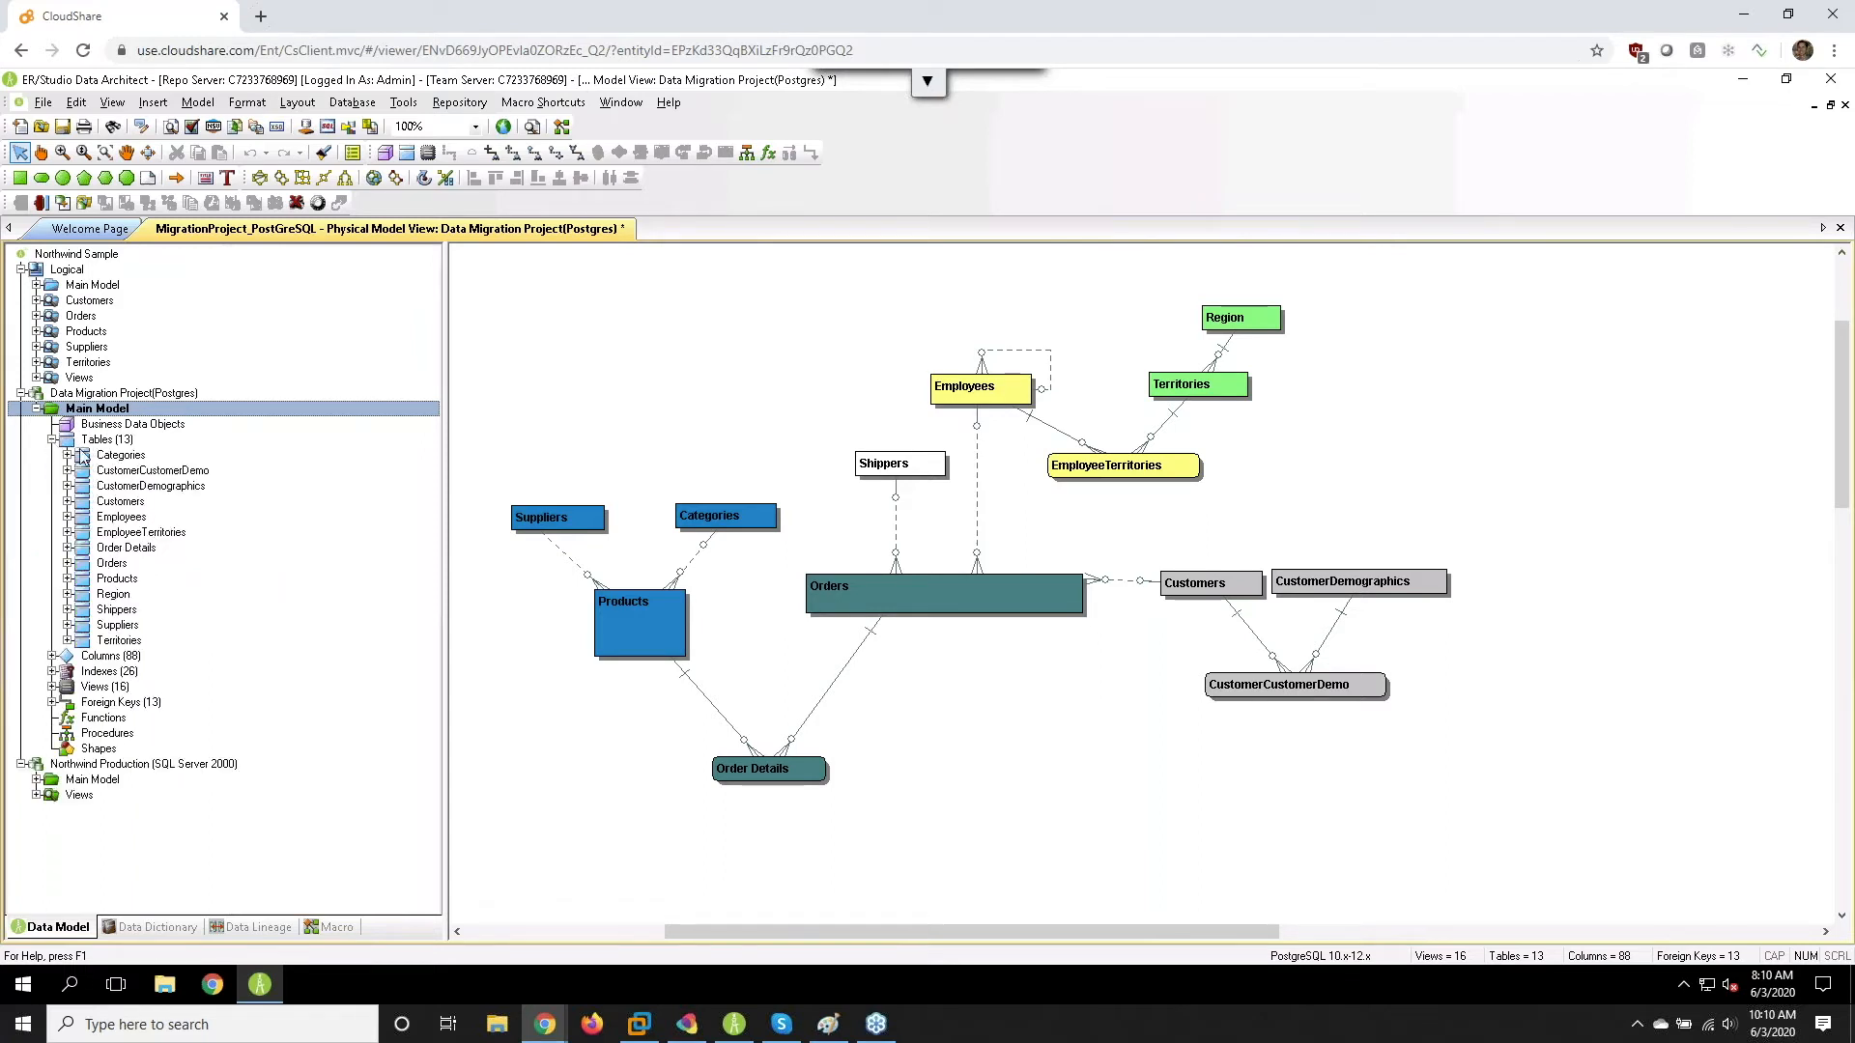
left_click(118, 456)
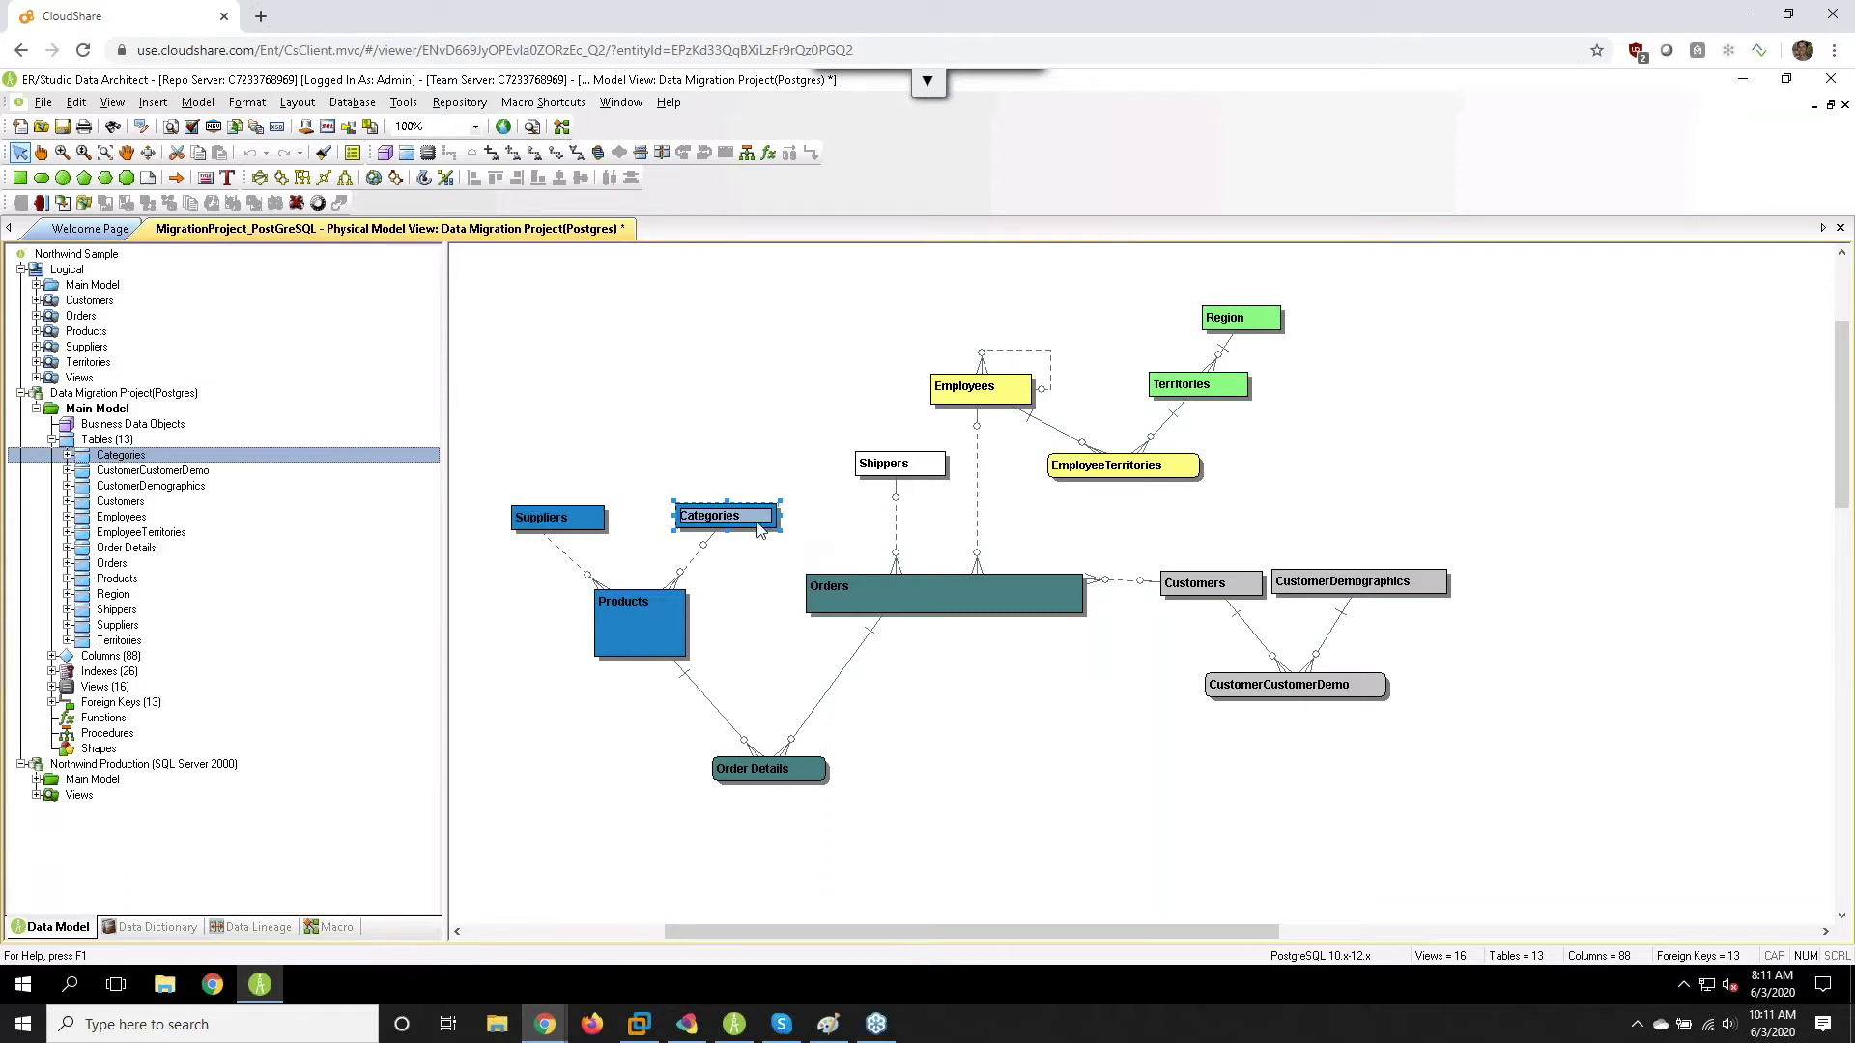
left_click(72, 272)
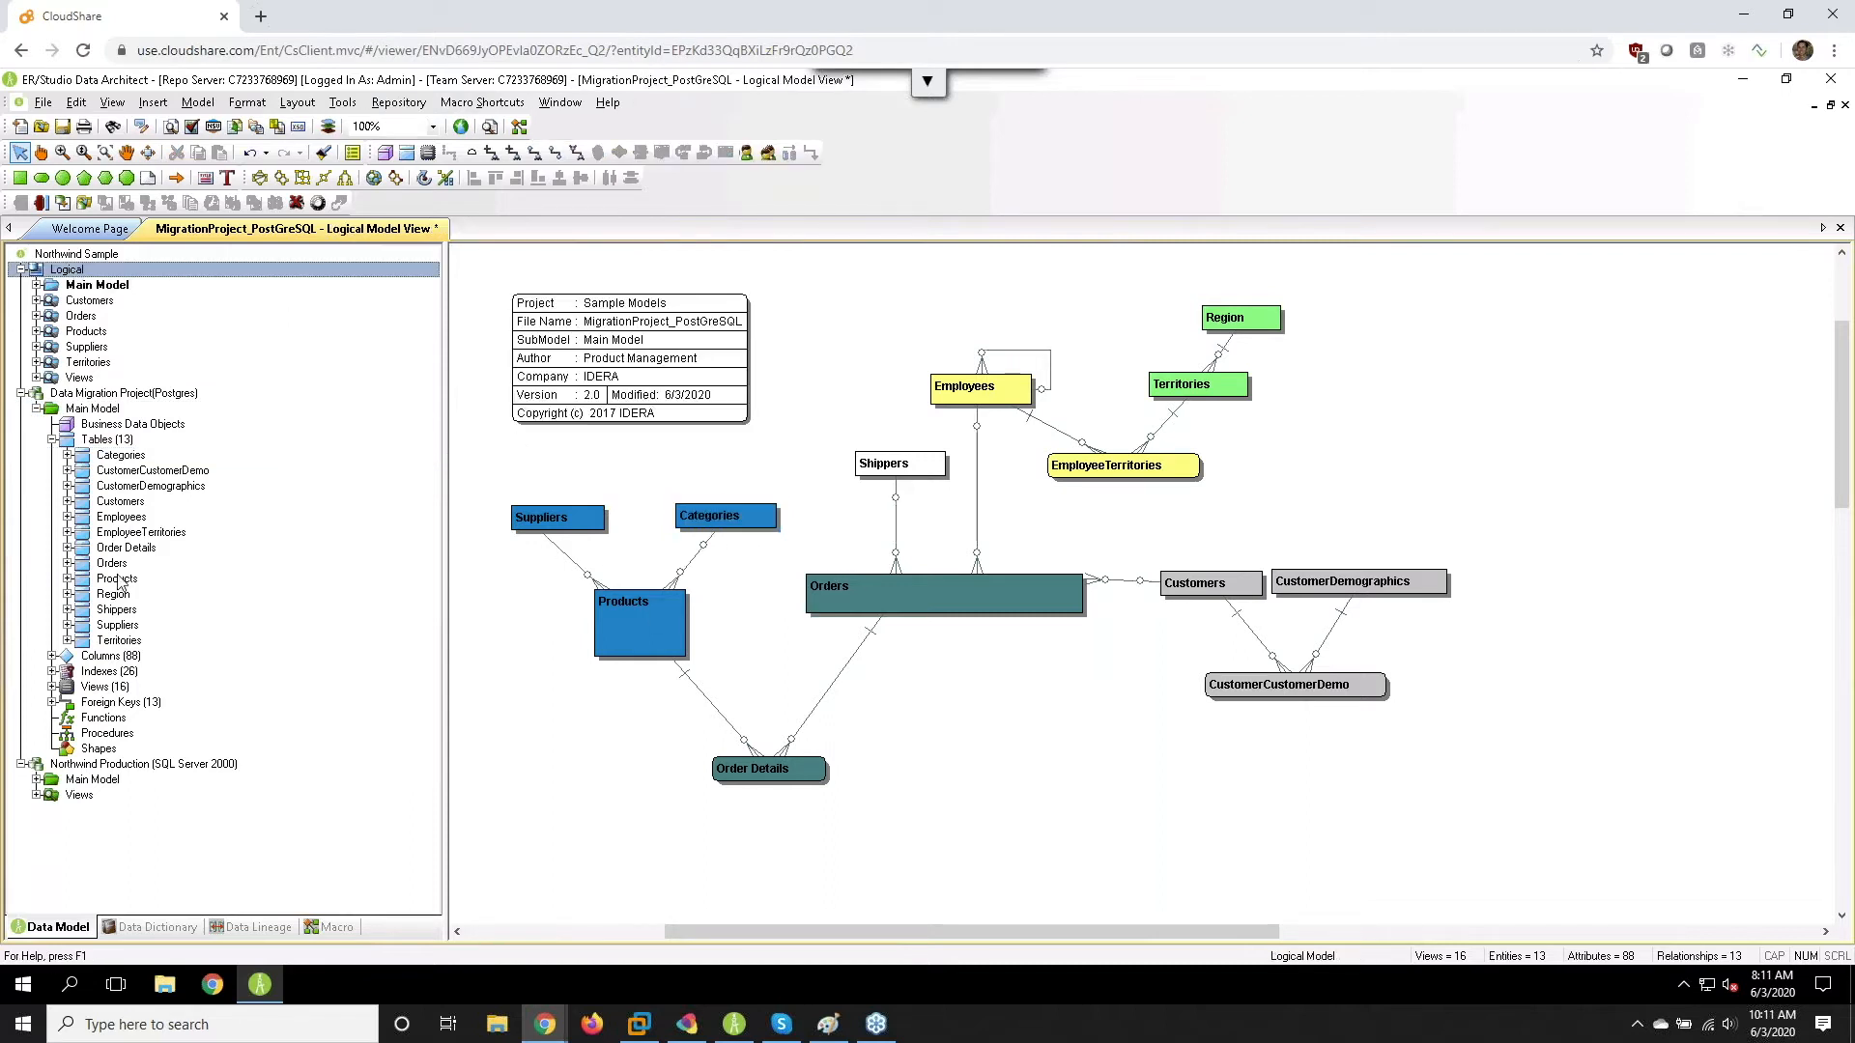
left_click(96, 780)
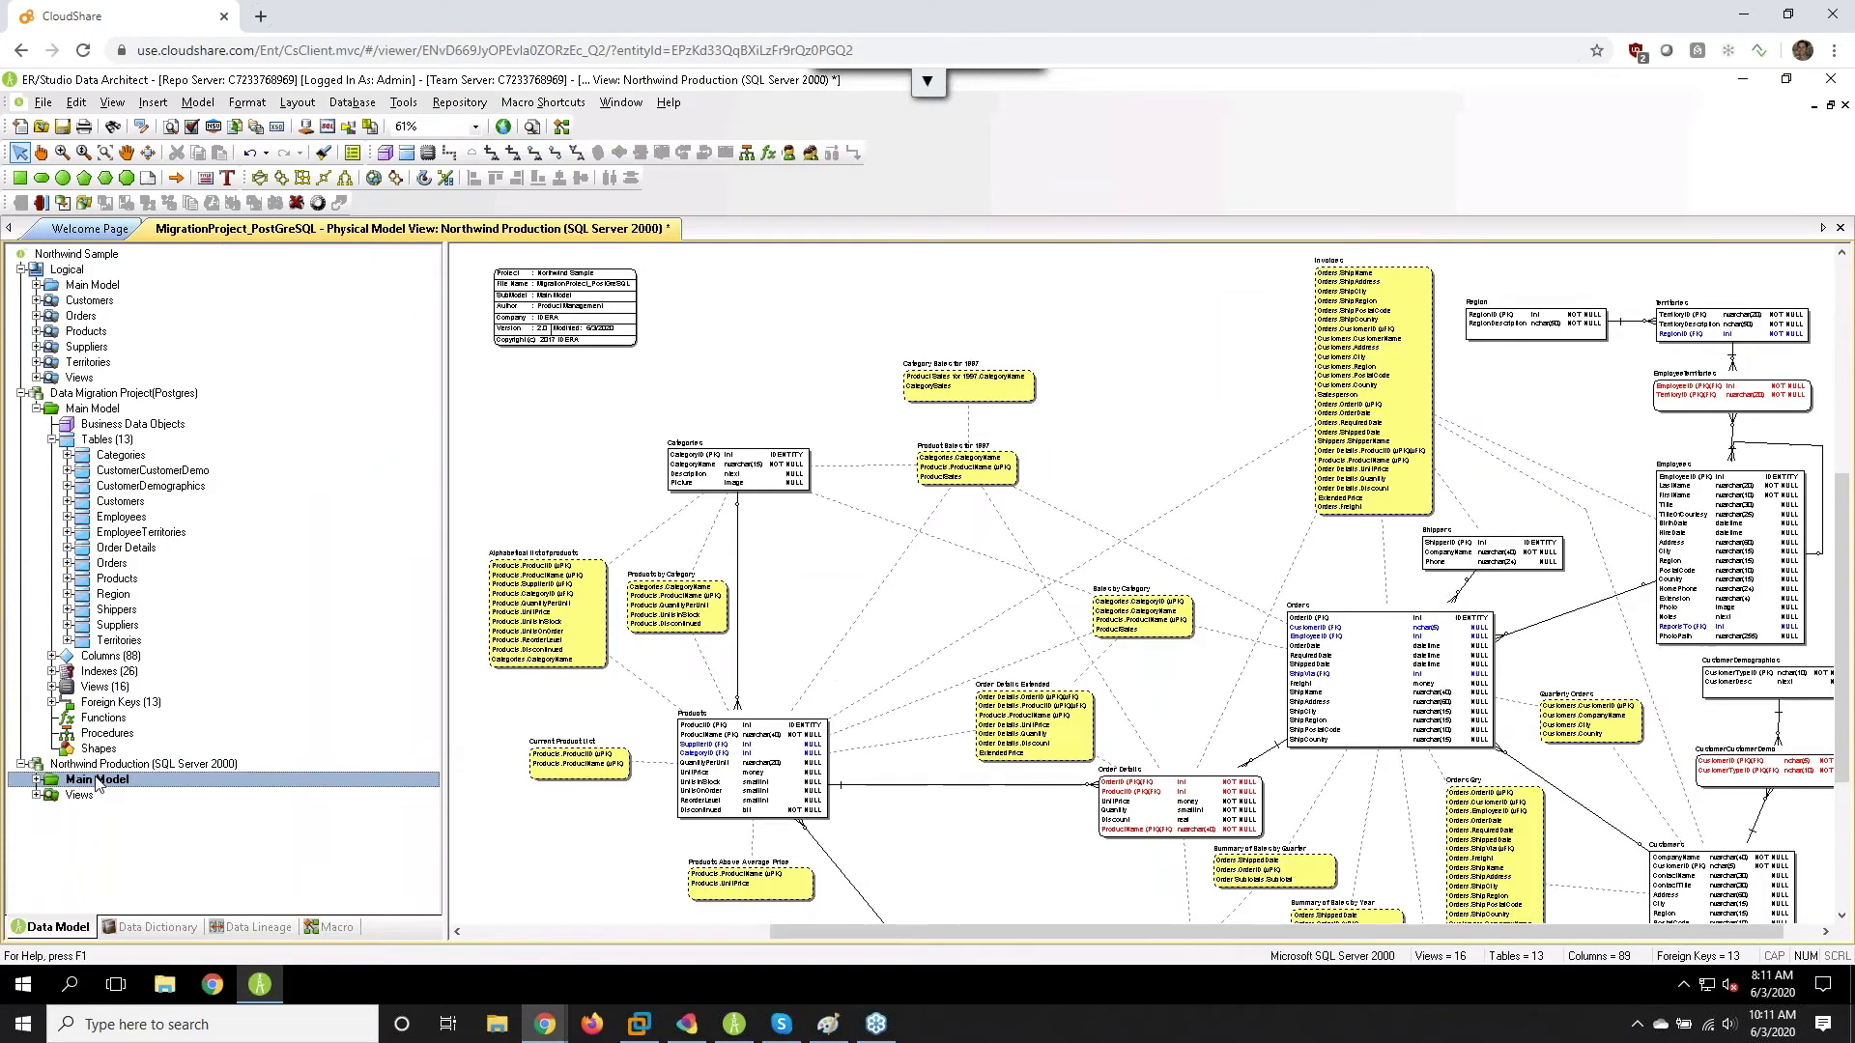
- Set the Postgres main model's table display to Physical Attribute Ordering with datatypes shown
left_click(107, 410)
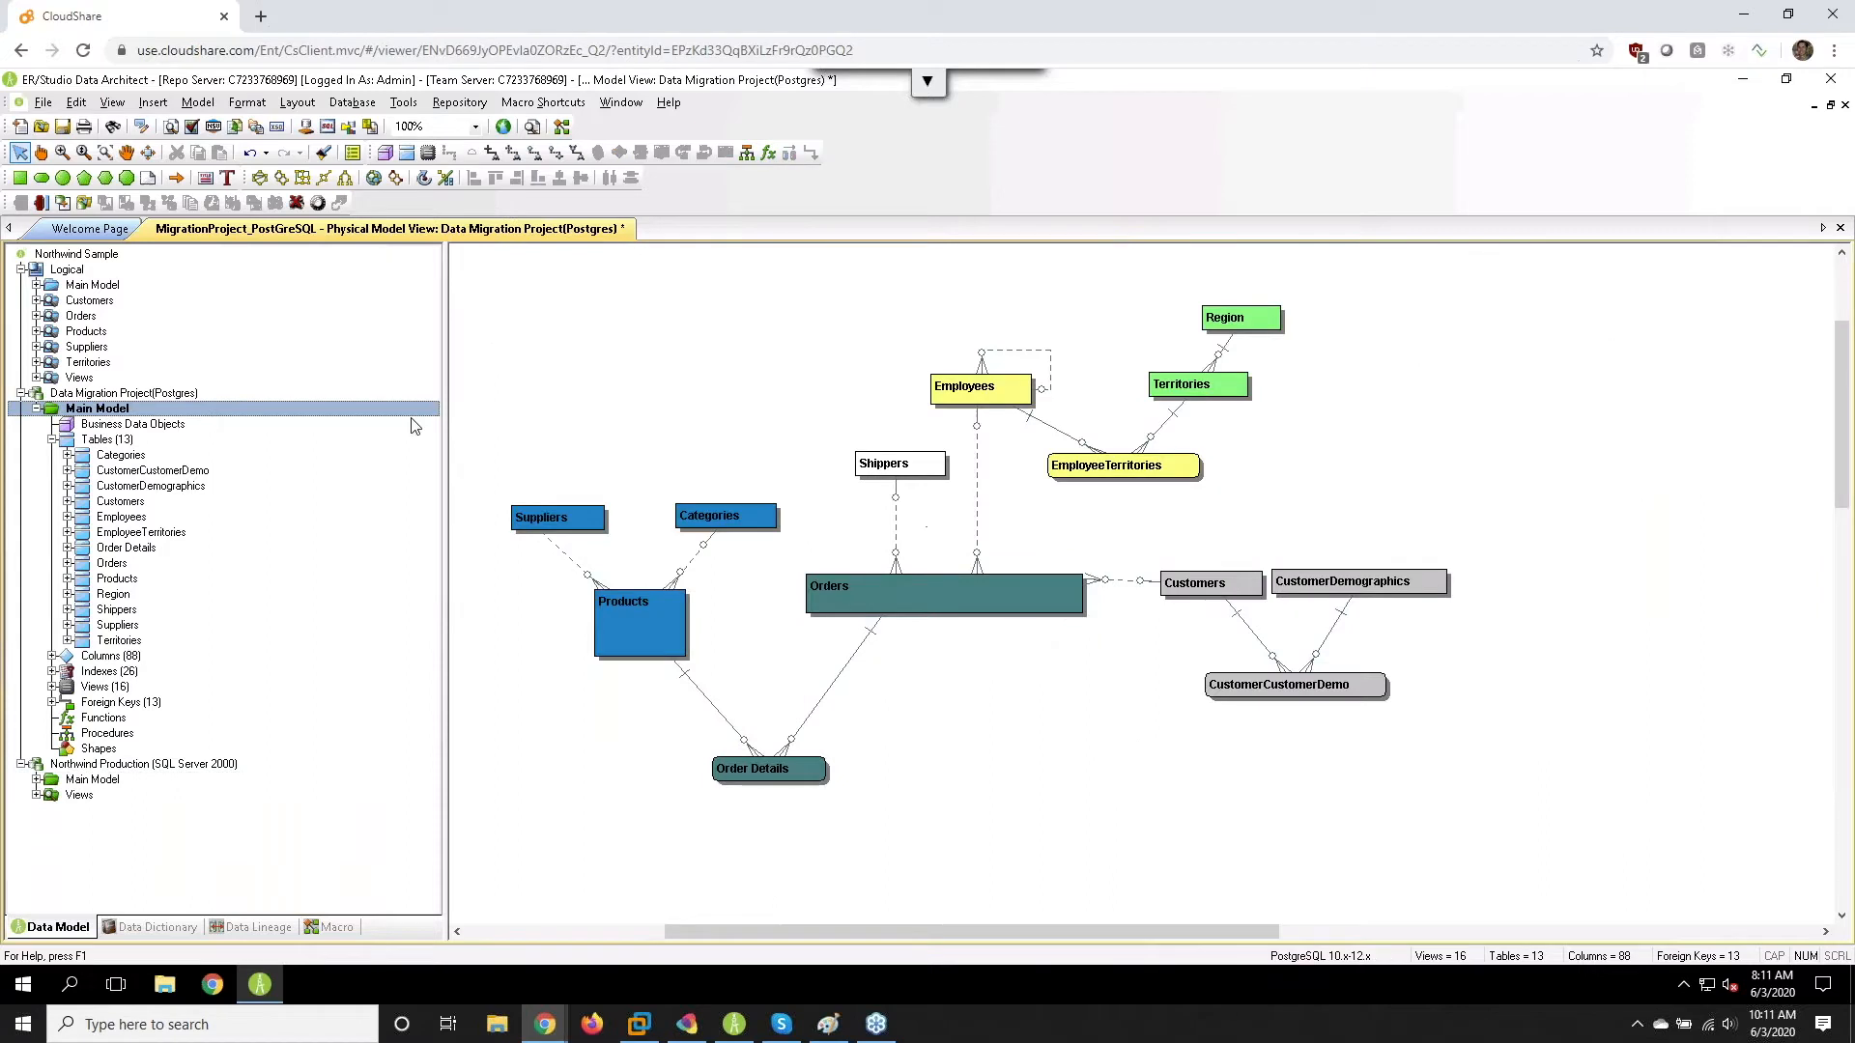
right_click(534, 444)
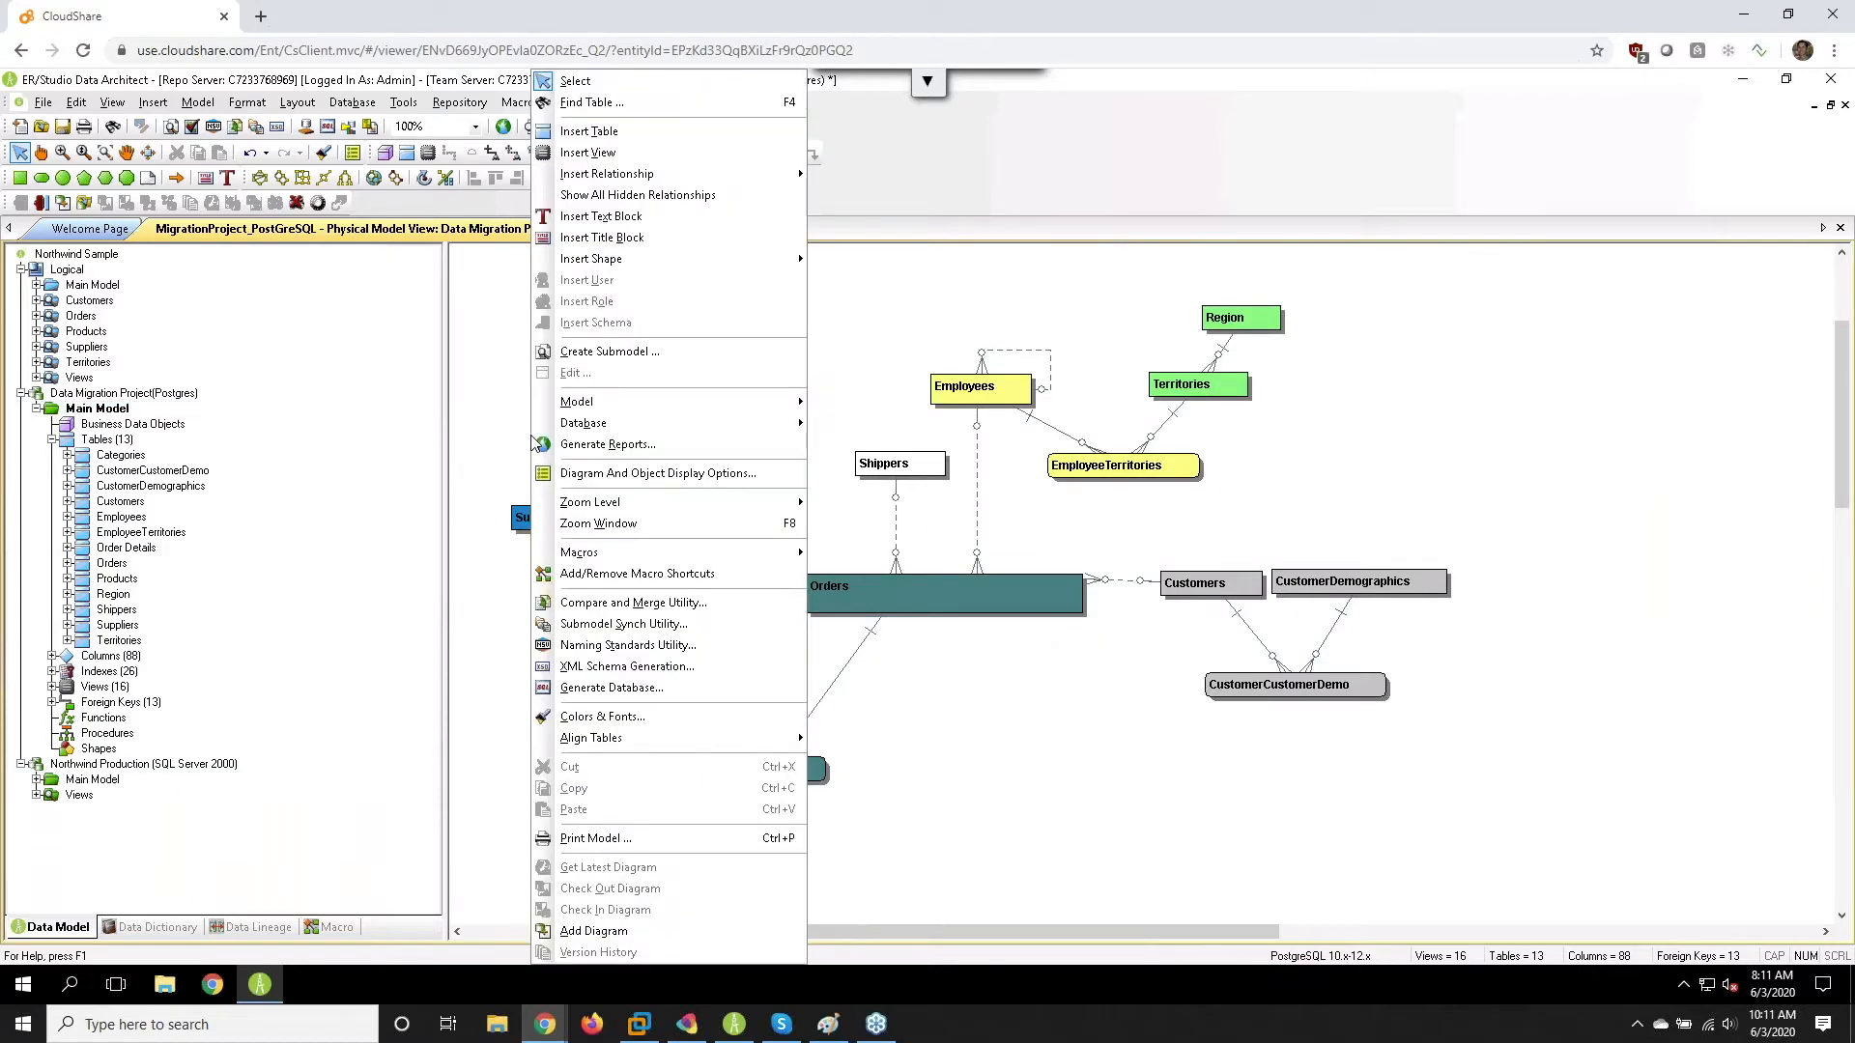
left_click(619, 474)
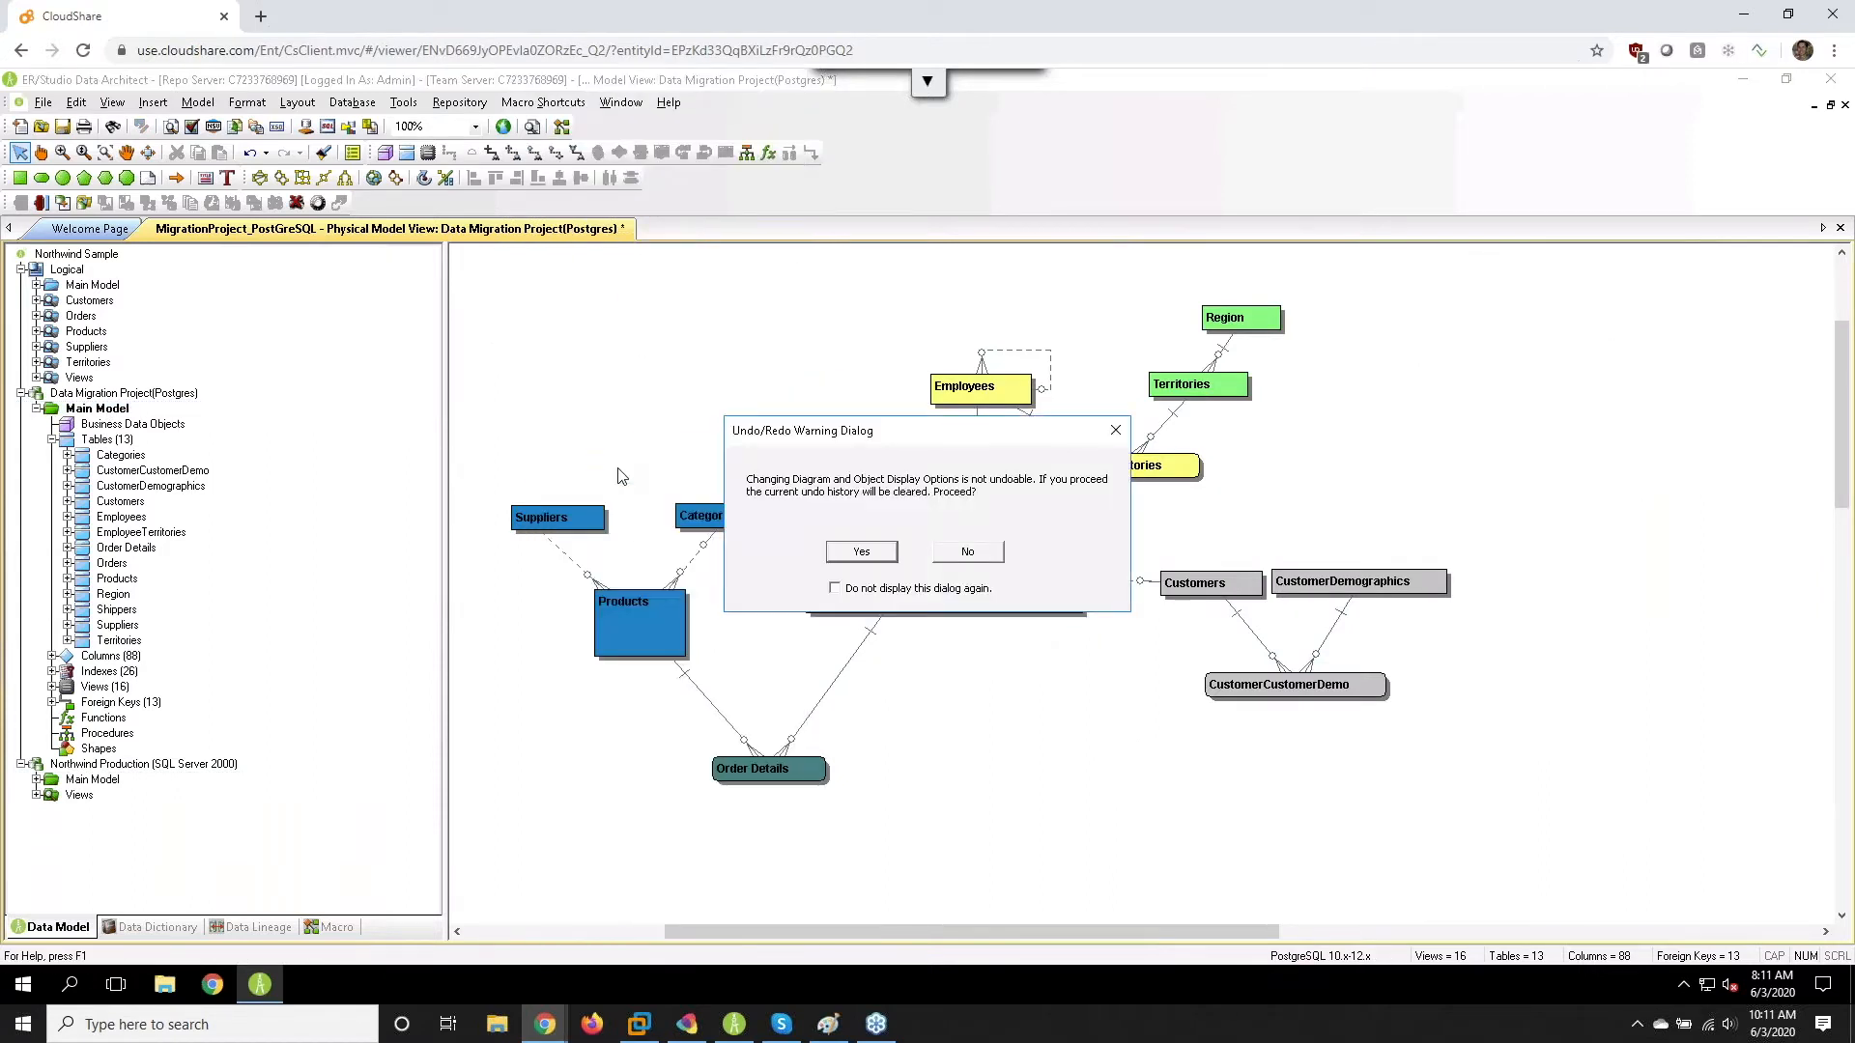
left_click(859, 559)
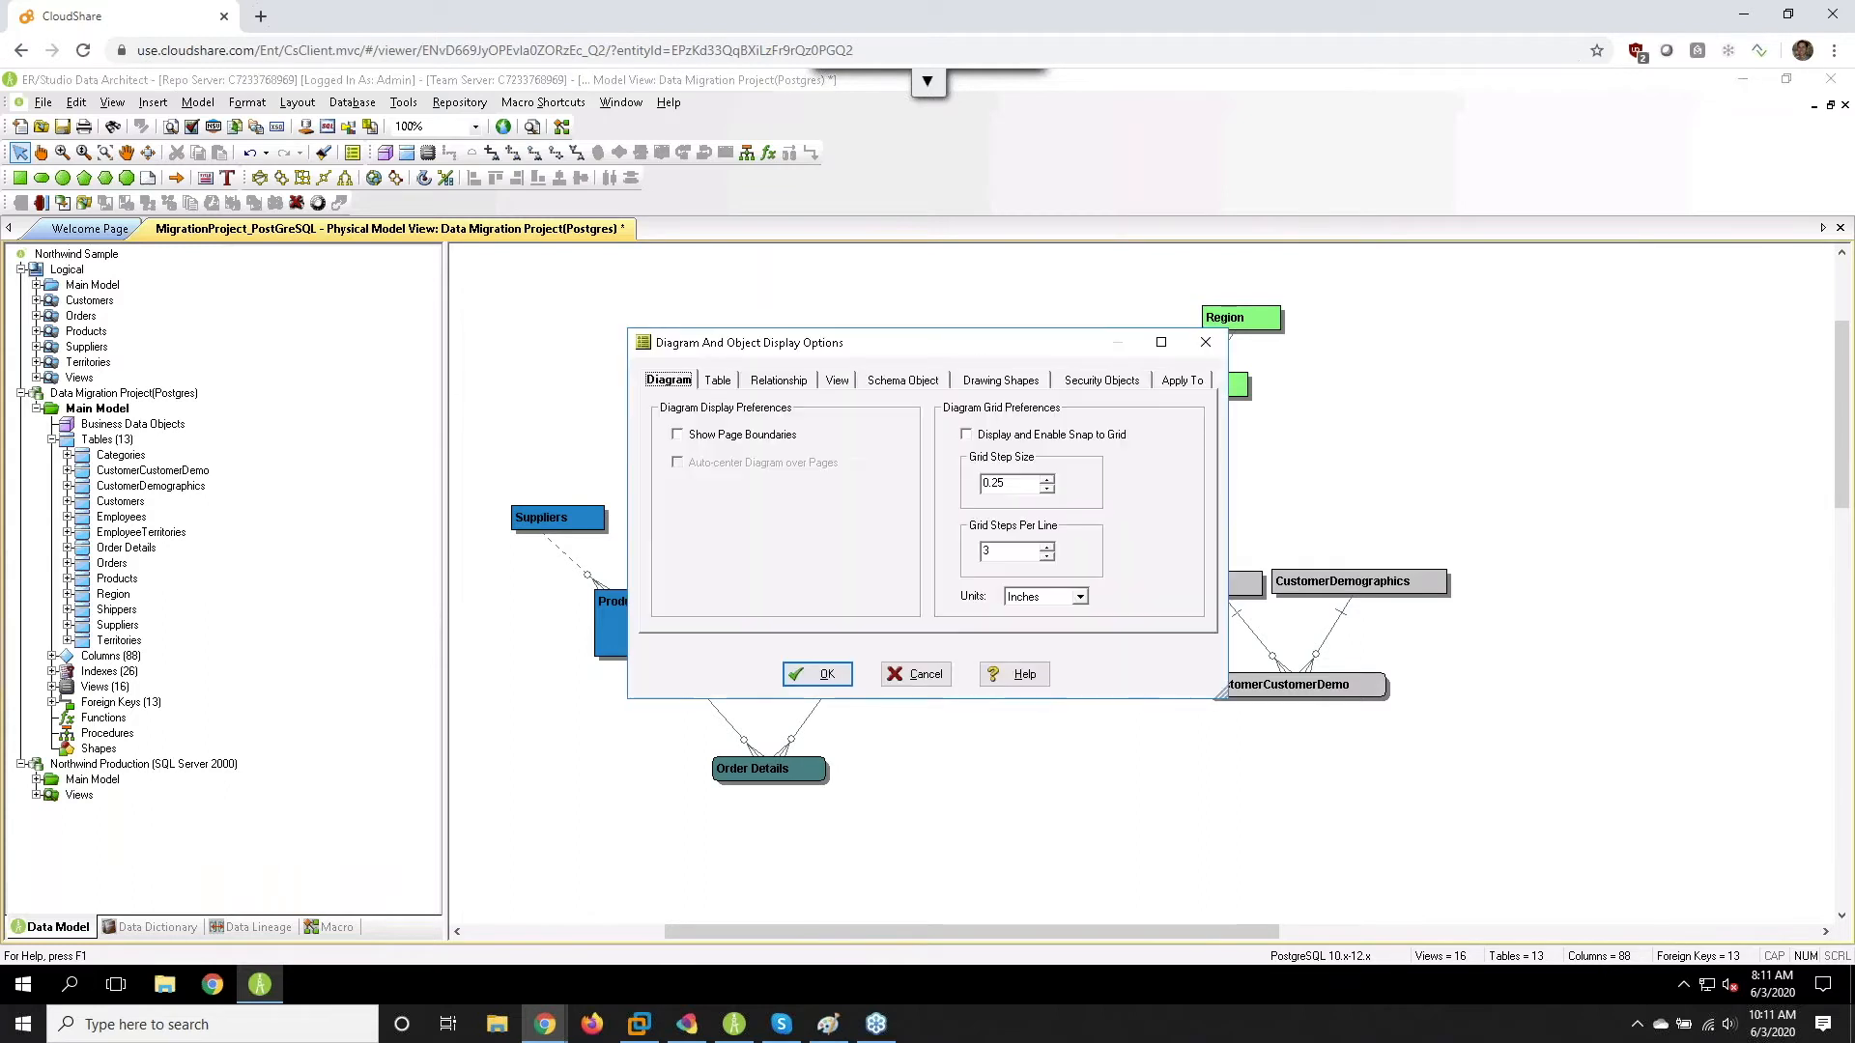
left_click(716, 381)
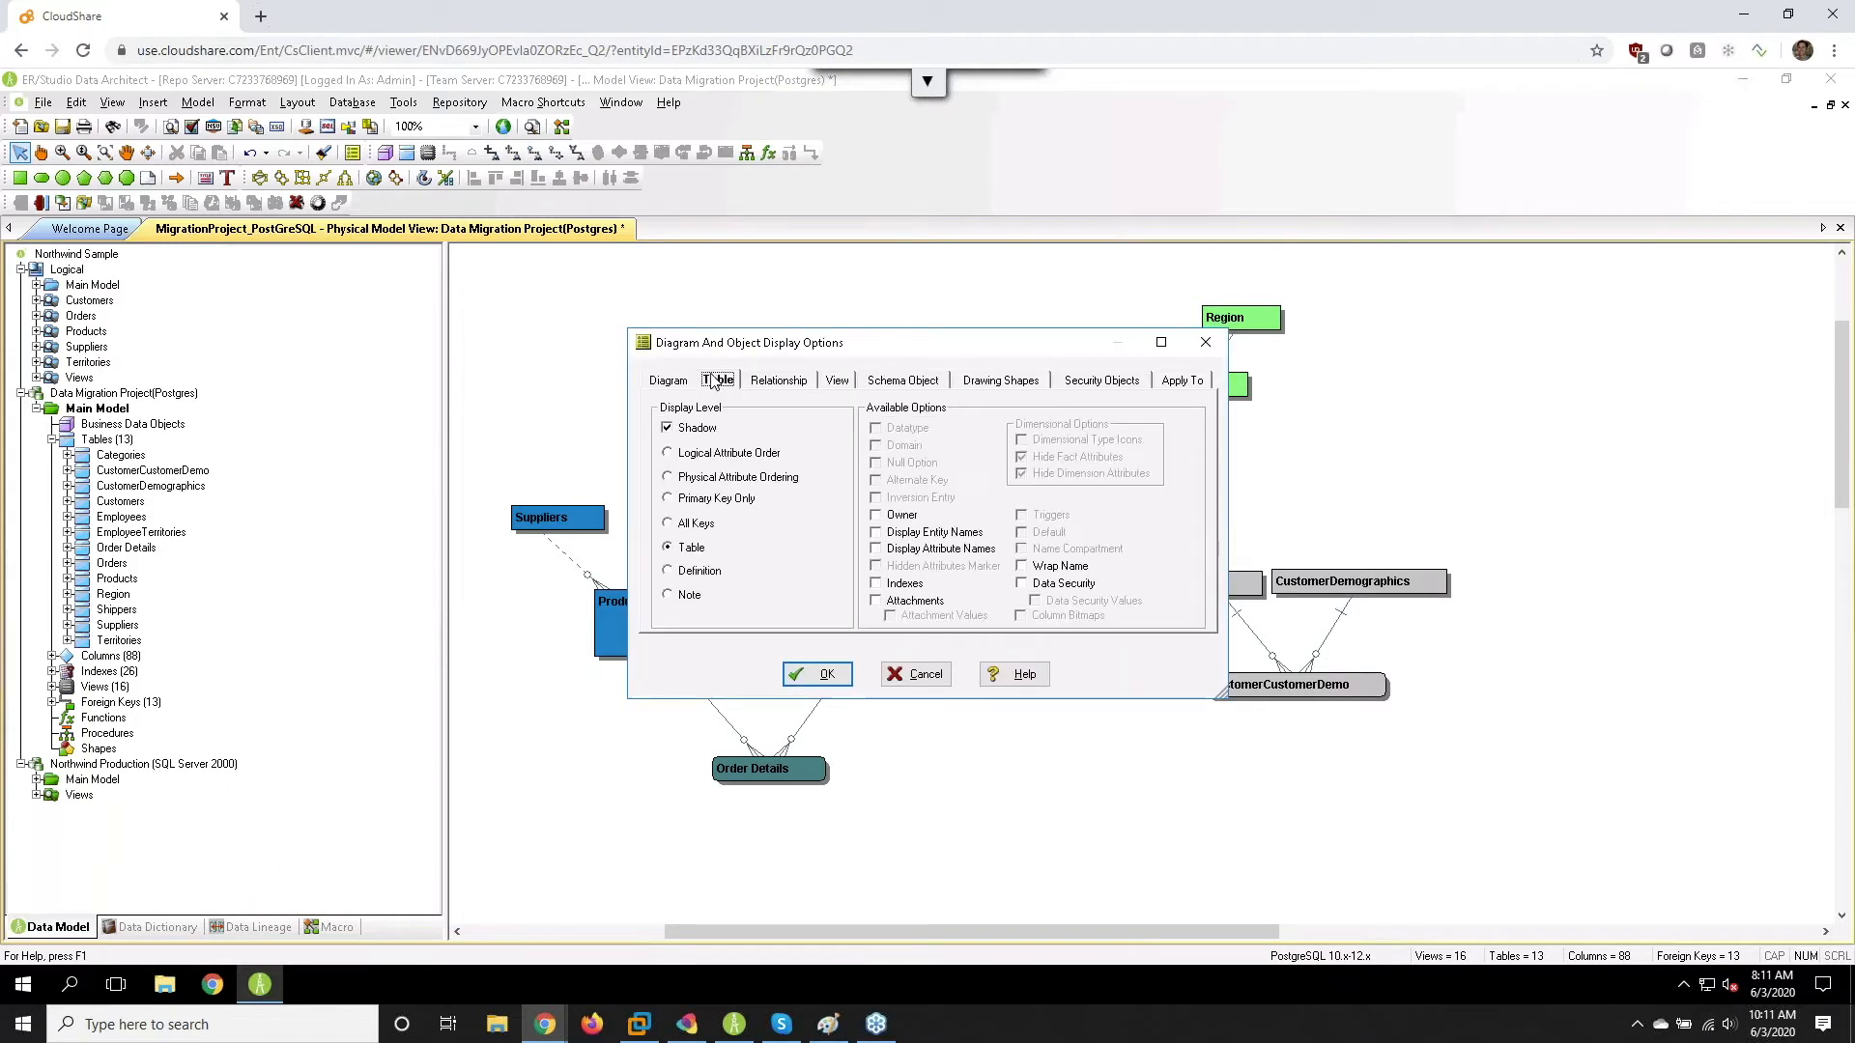
left_click(669, 477)
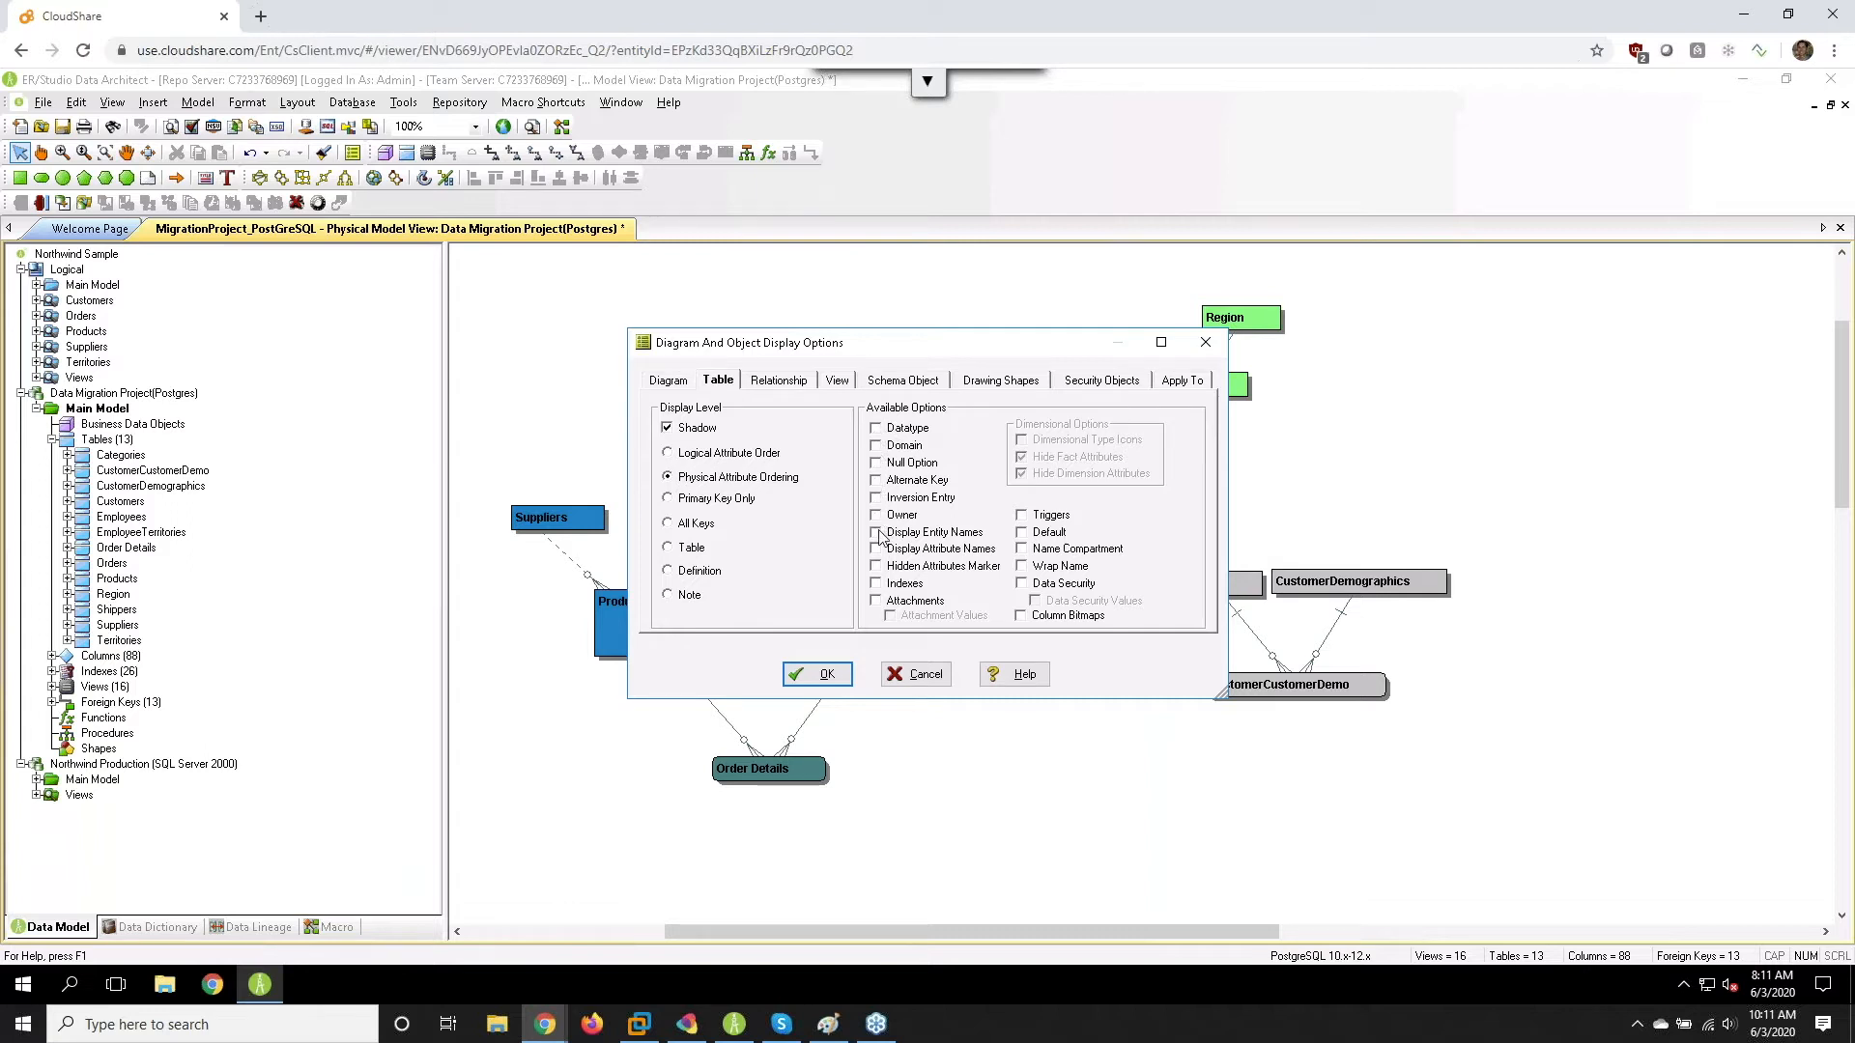
left_click(876, 430)
left_click(818, 675)
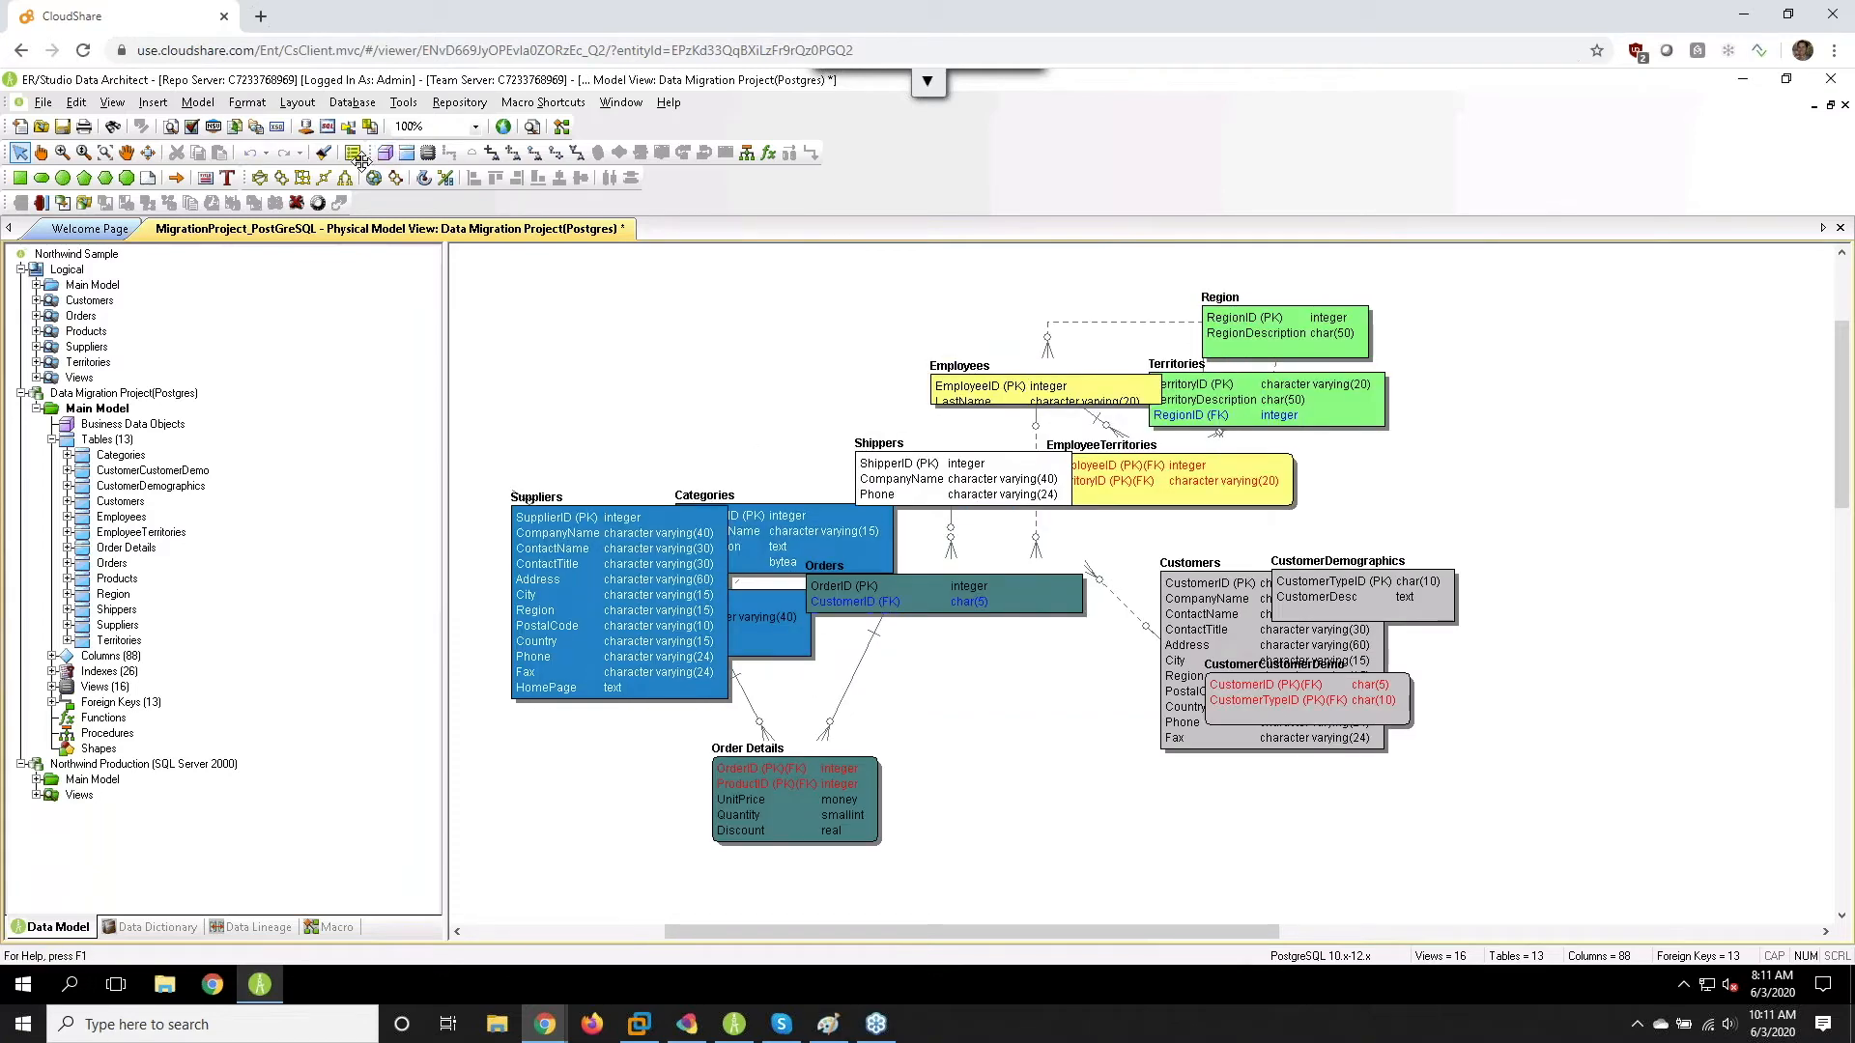
- Rearrange the Postgres diagram with an orthogonal auto-layout, and move the Orders and Categories tables closer to the other tables
left_click(304, 182)
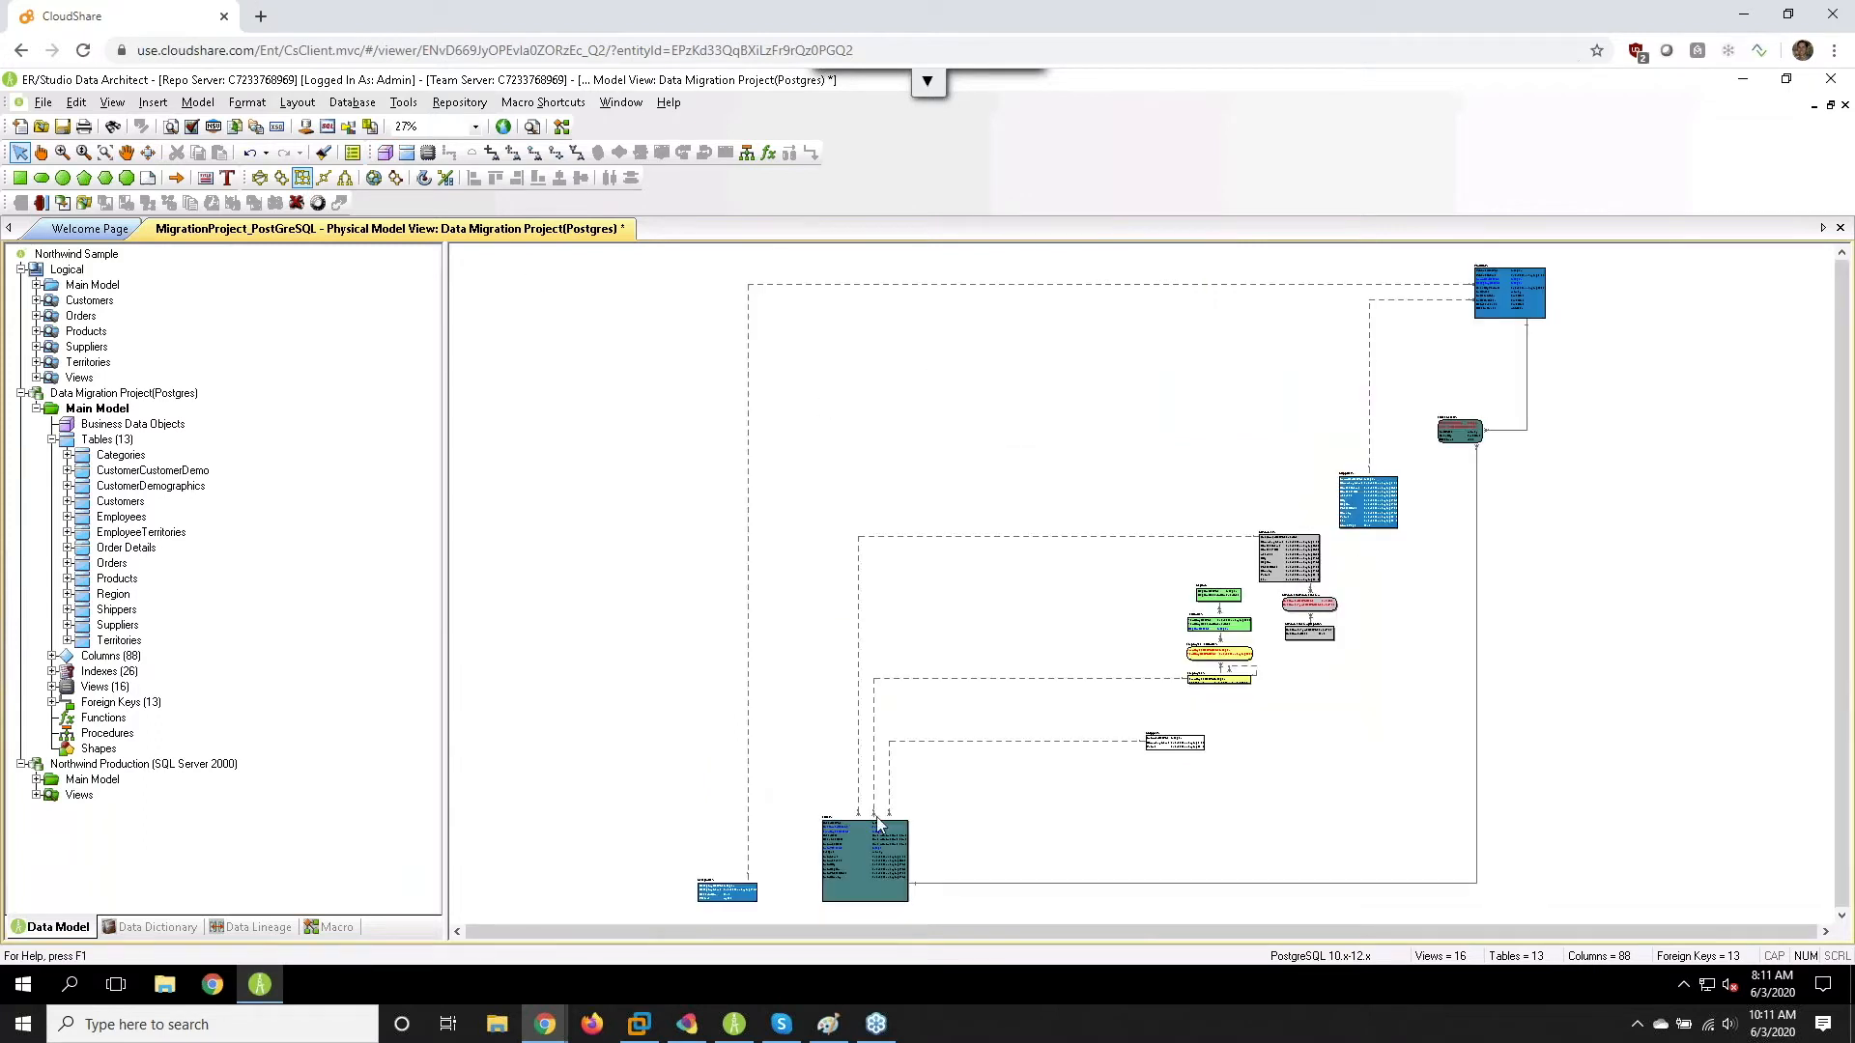
left_click_drag(880, 828, 1148, 399)
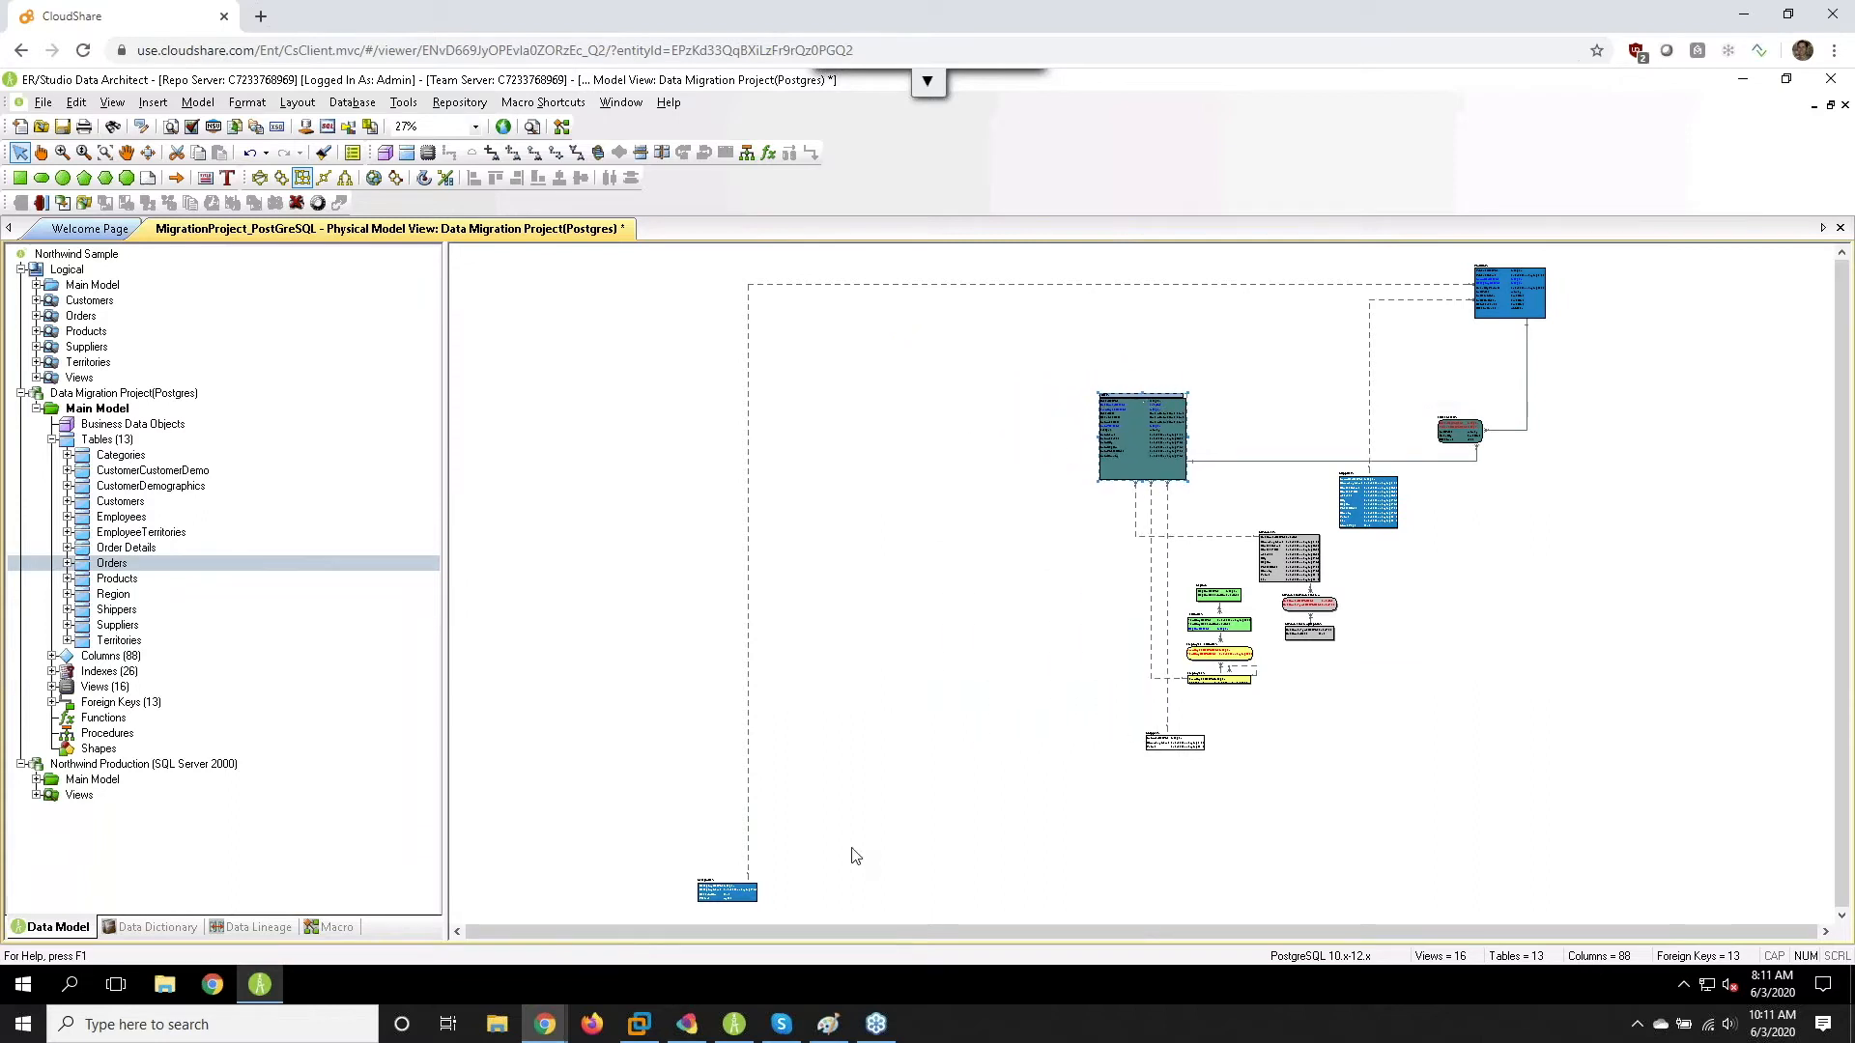
left_click_drag(736, 890, 1275, 334)
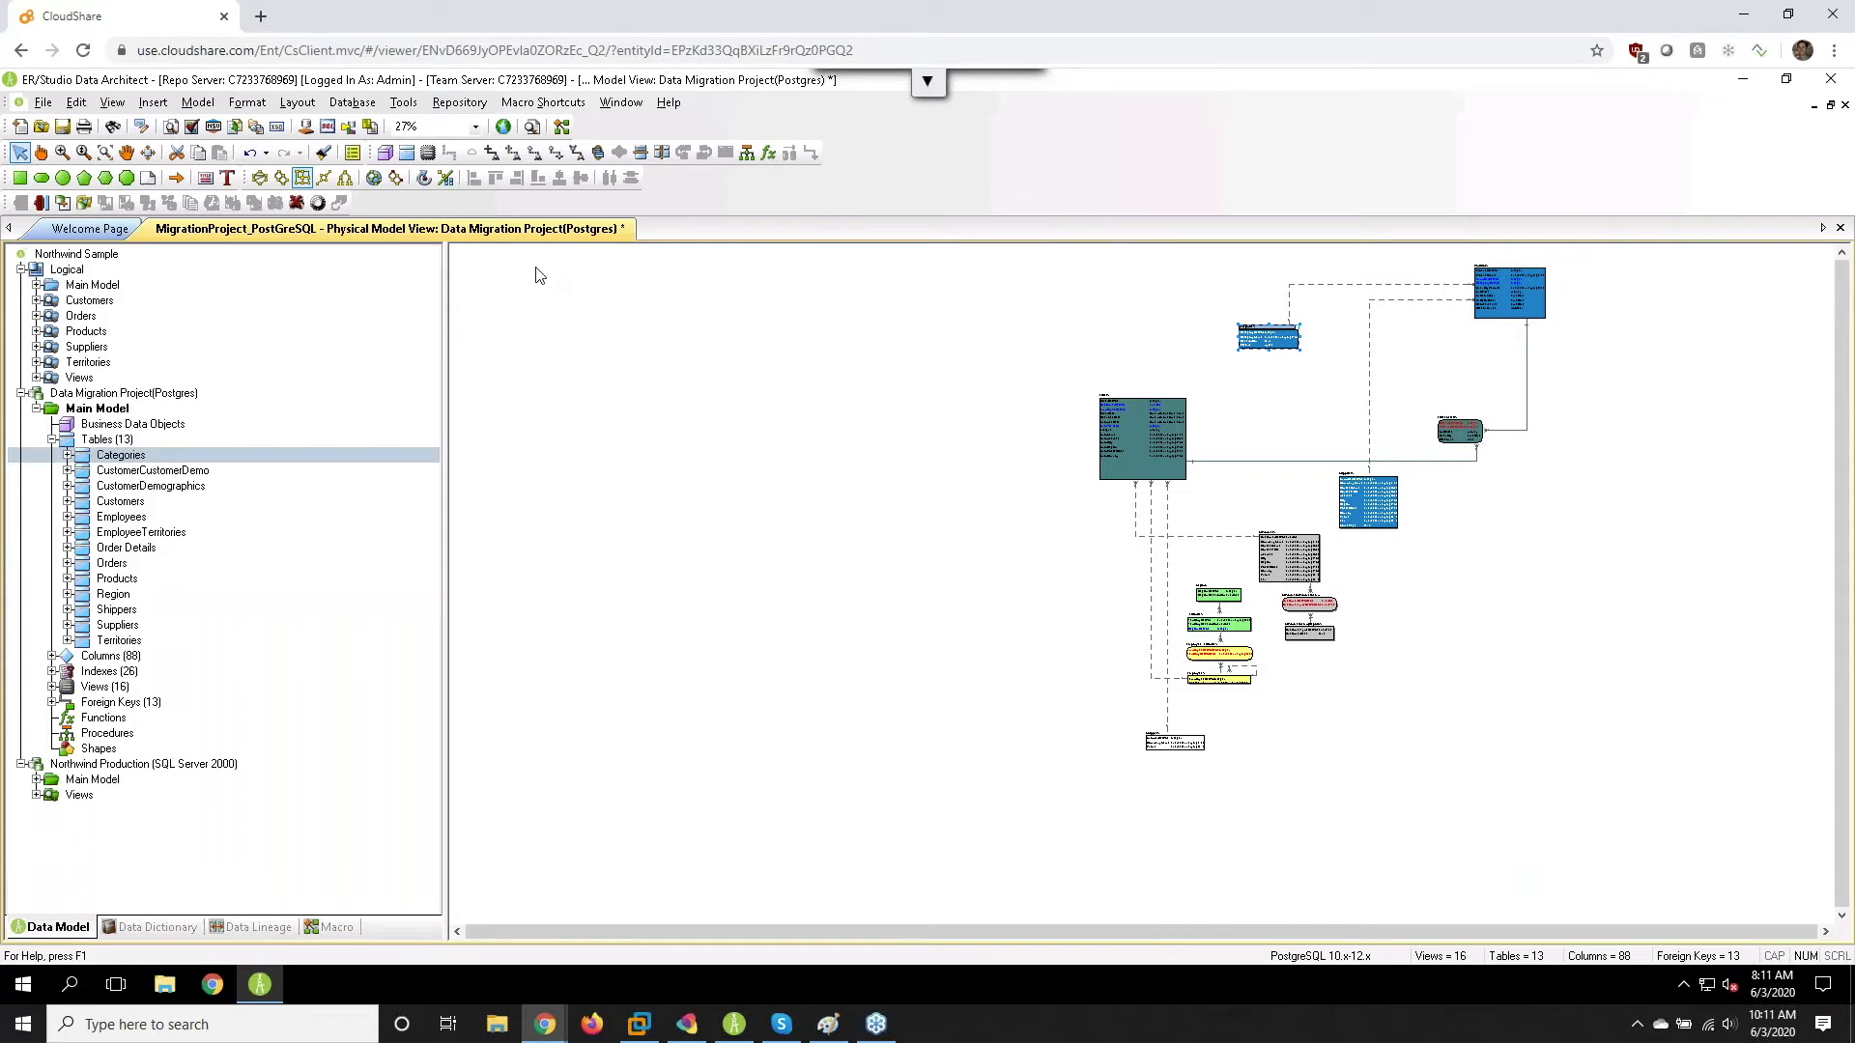
- Apply the auto-layout to the selected Categories table, and rerun it on the whole Postgres diagram with nothing selected
left_click(304, 179)
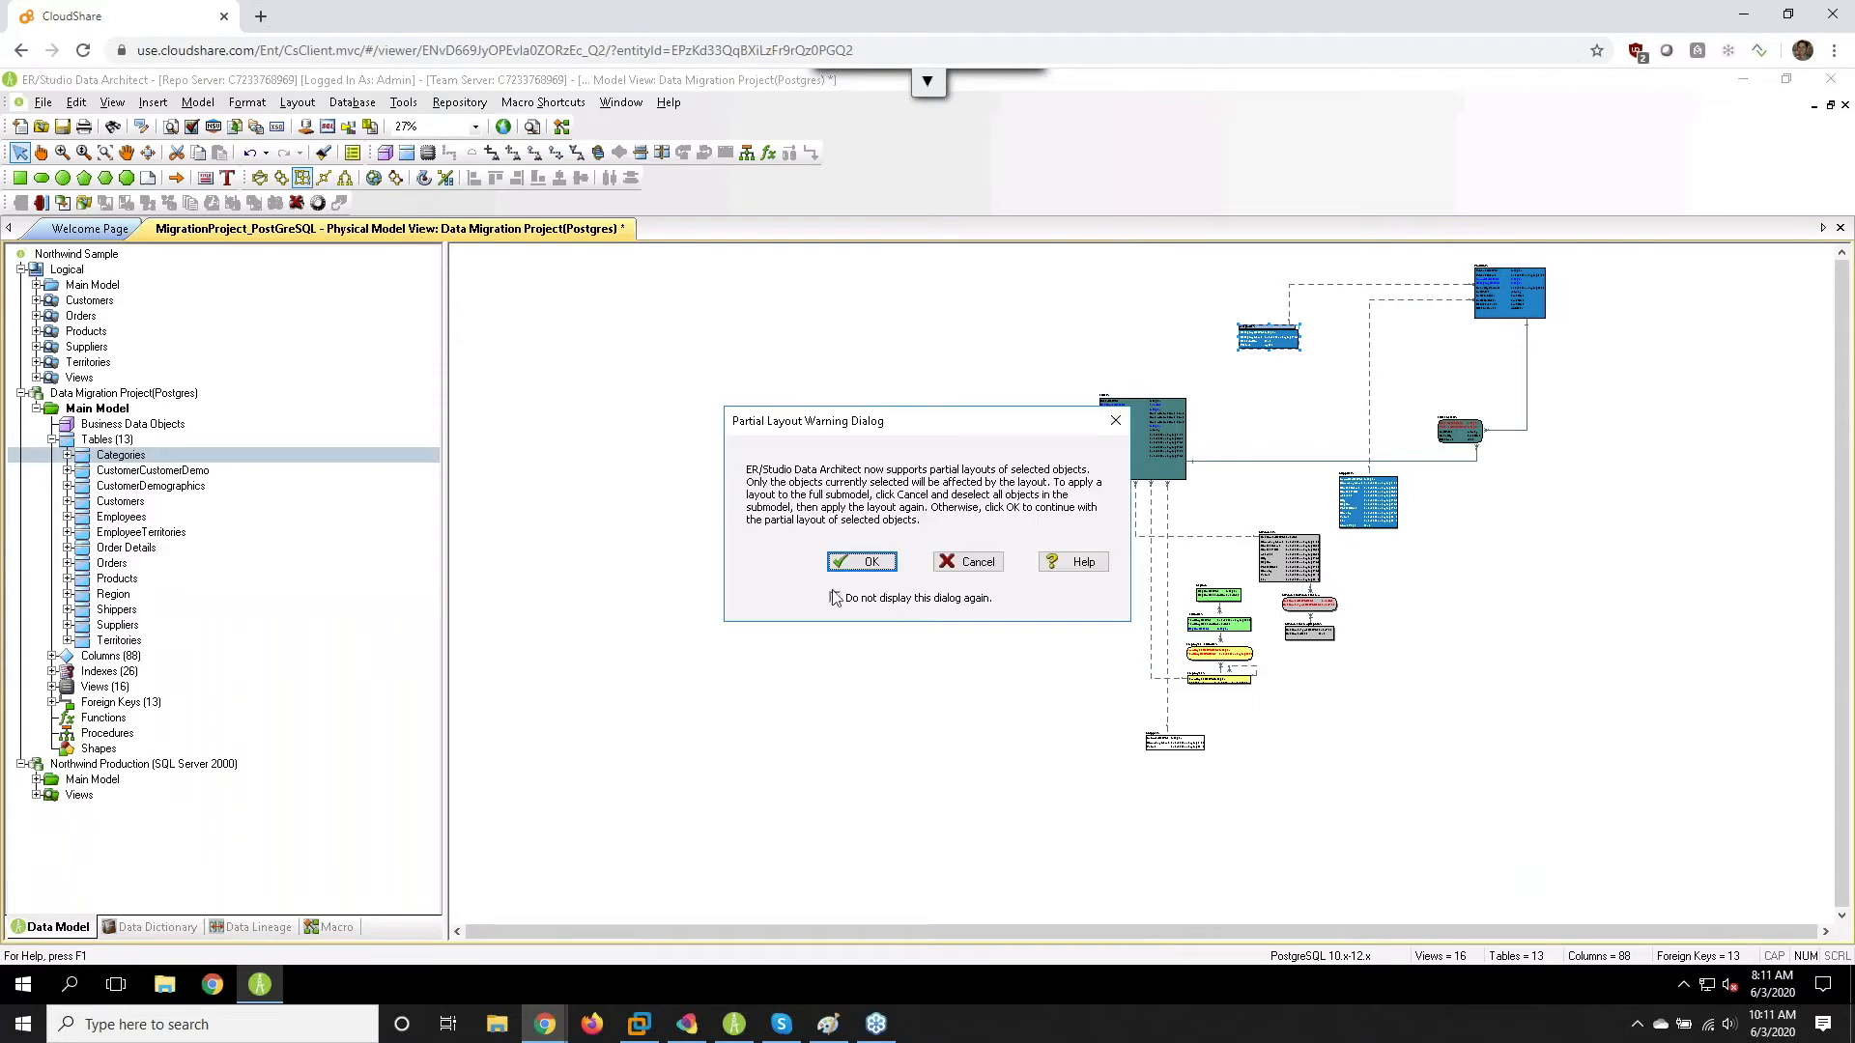
left_click(890, 569)
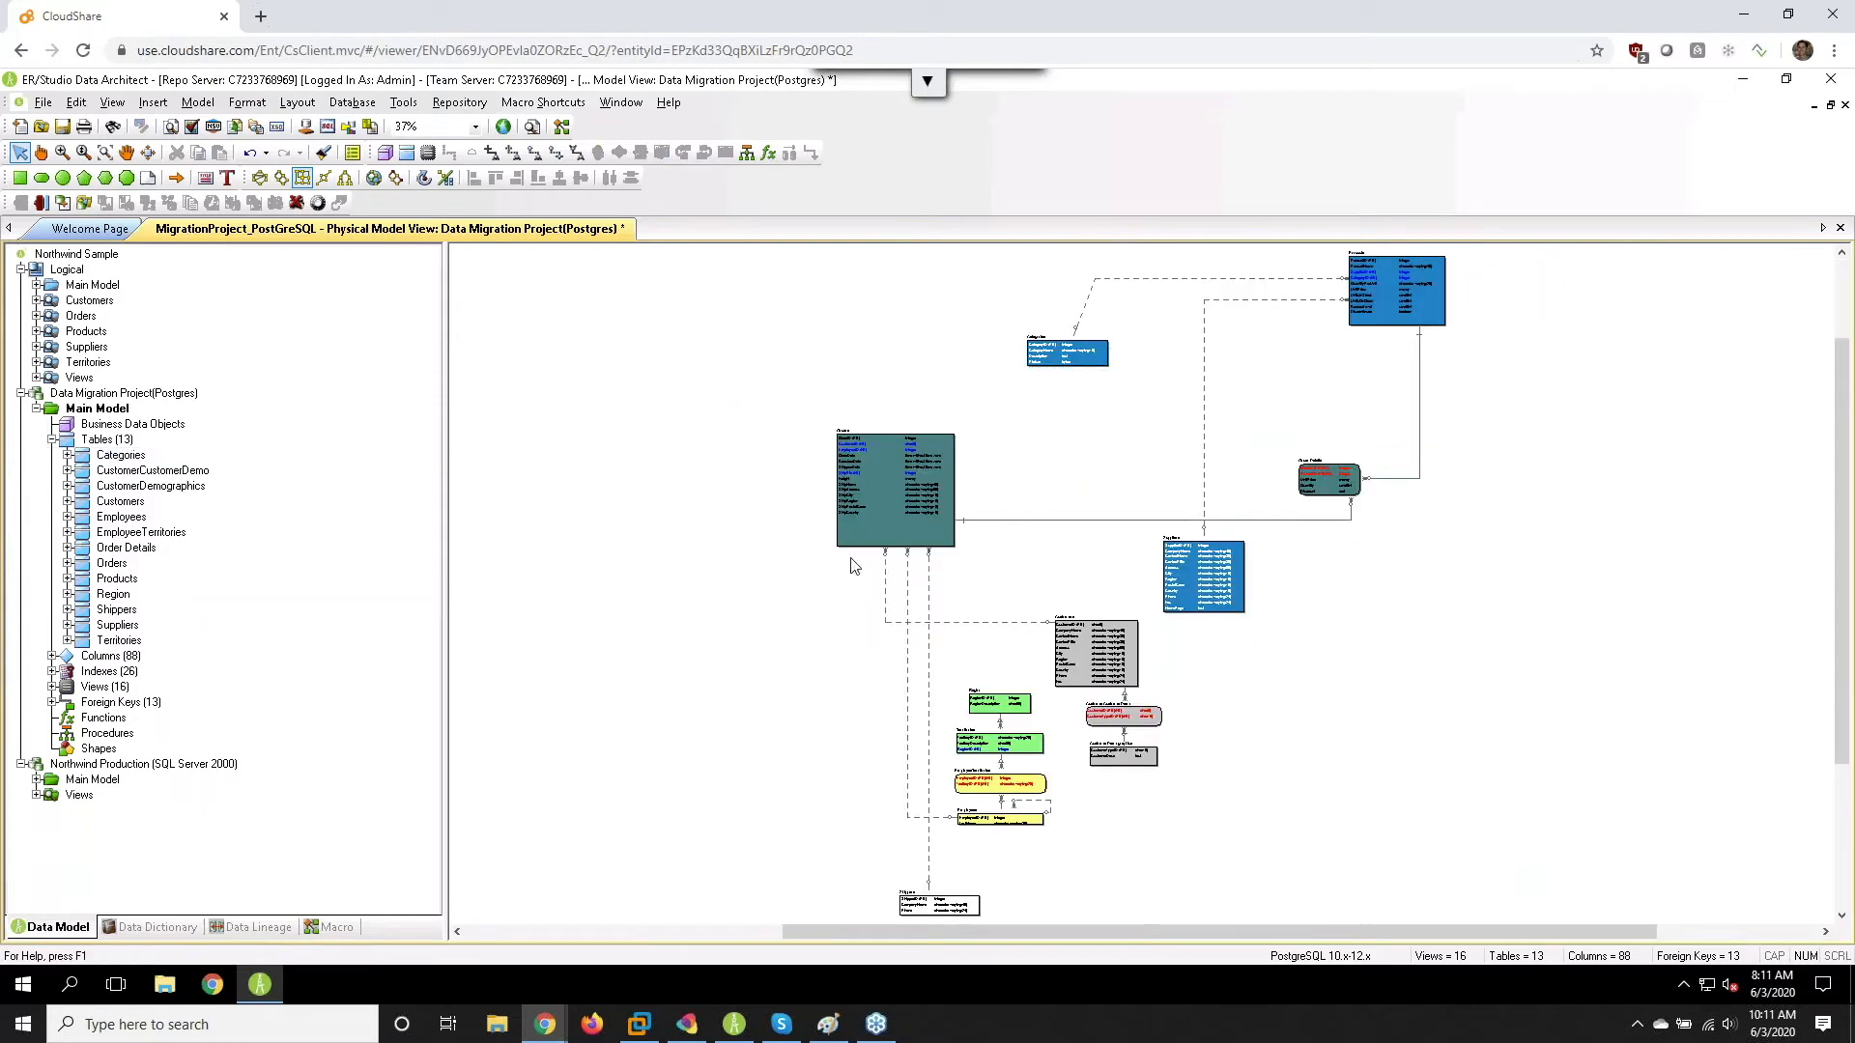
left_click(305, 183)
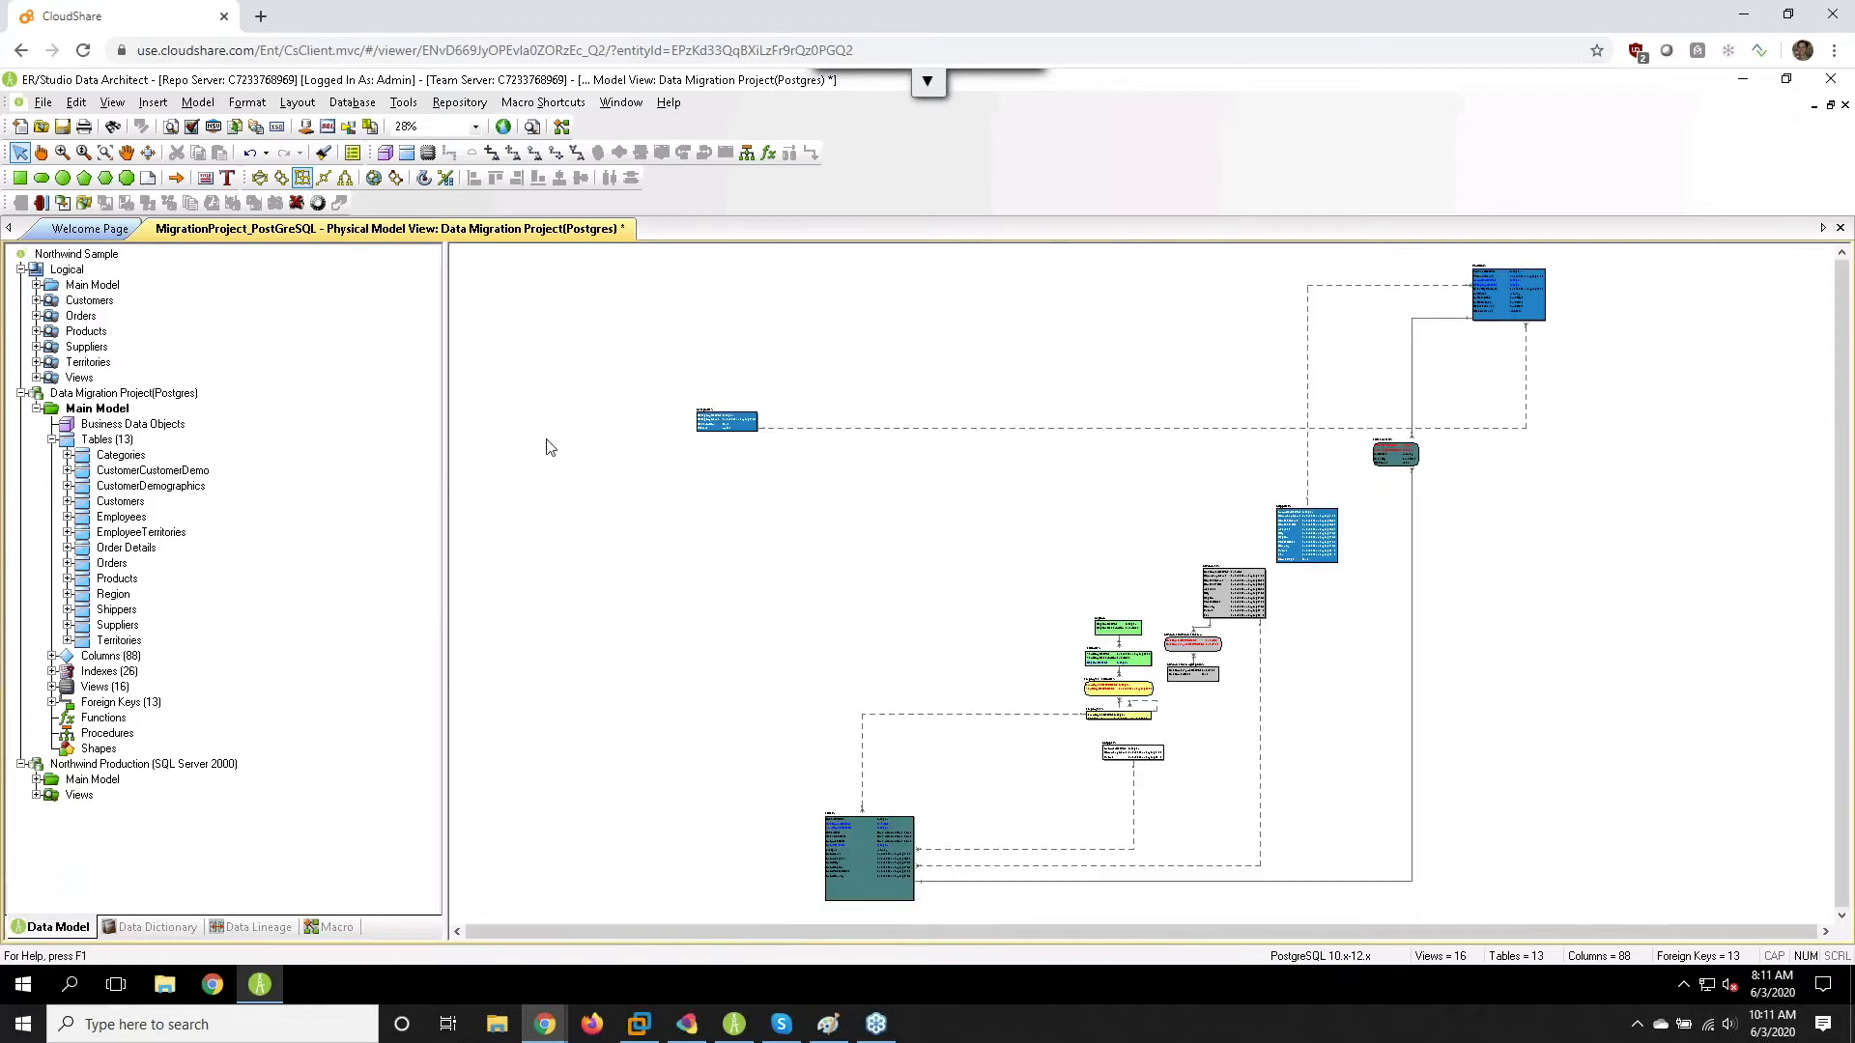
- Move the Categories table just below Products, and bring the Orders table closer to Employees and Shippers in the diagram
left_click_drag(727, 419, 1500, 457)
left_click_drag(861, 829, 934, 622)
mouse_move(988, 763)
left_mouse_down()
mouse_move(992, 788)
mouse_move(992, 769)
left_mouse_up()
- Examine the PostgreSQL column datatypes of the Suppliers, Customers, Employees and Orders tables in the diagram
scroll(1301, 607, "up", 5)
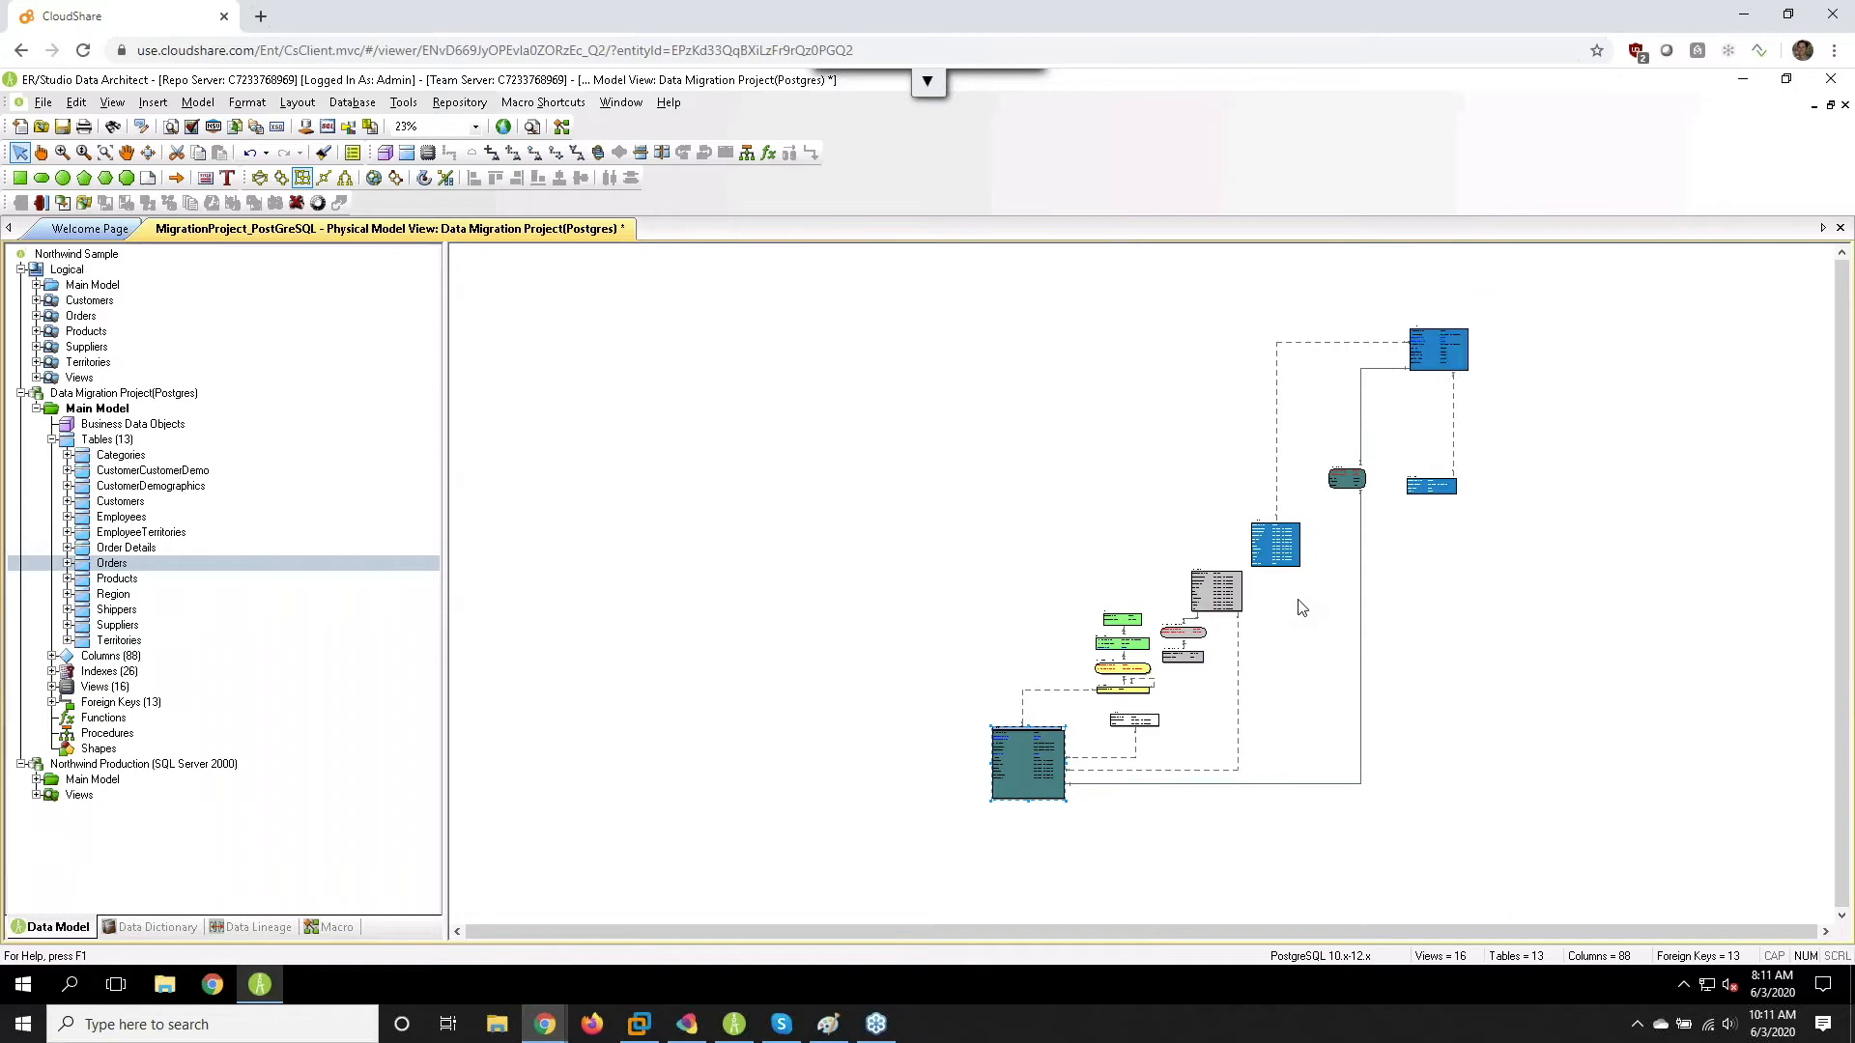
scroll(1301, 607, "up", 1)
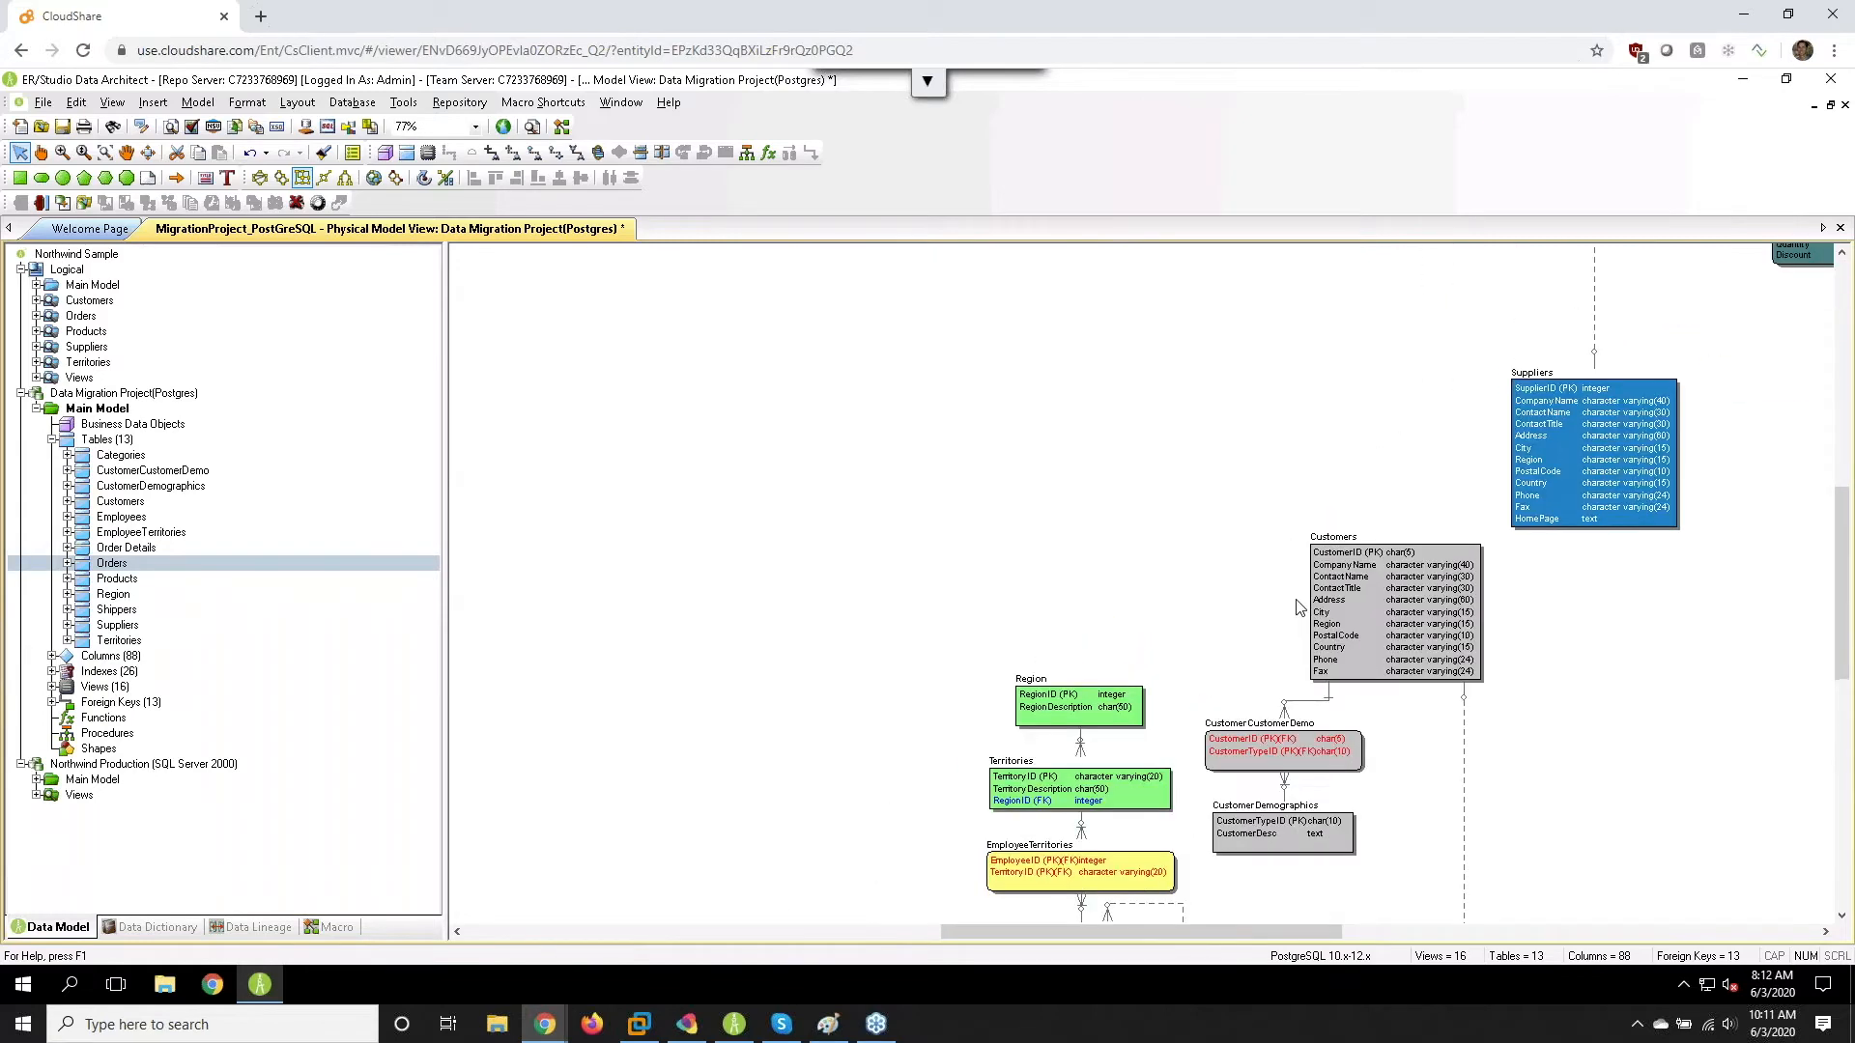
scroll(1300, 607, "up", 1)
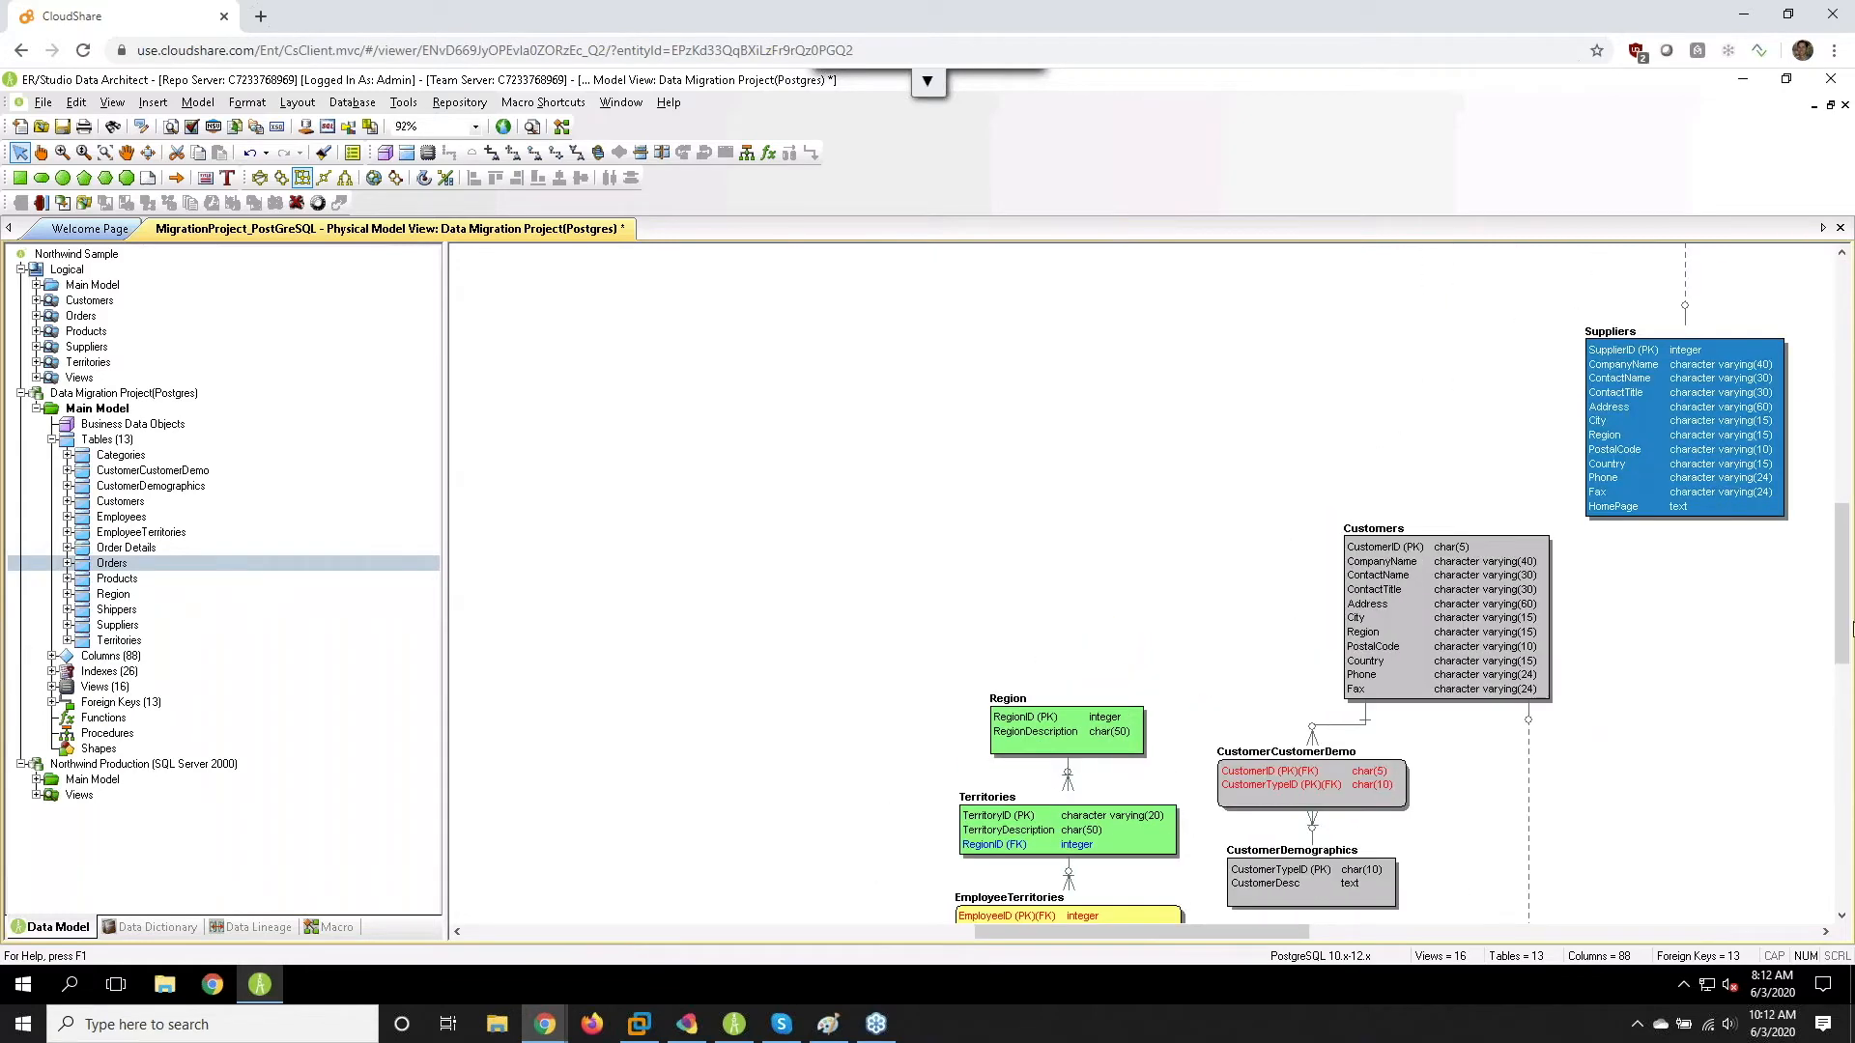
left_click_drag(1848, 623, 1847, 710)
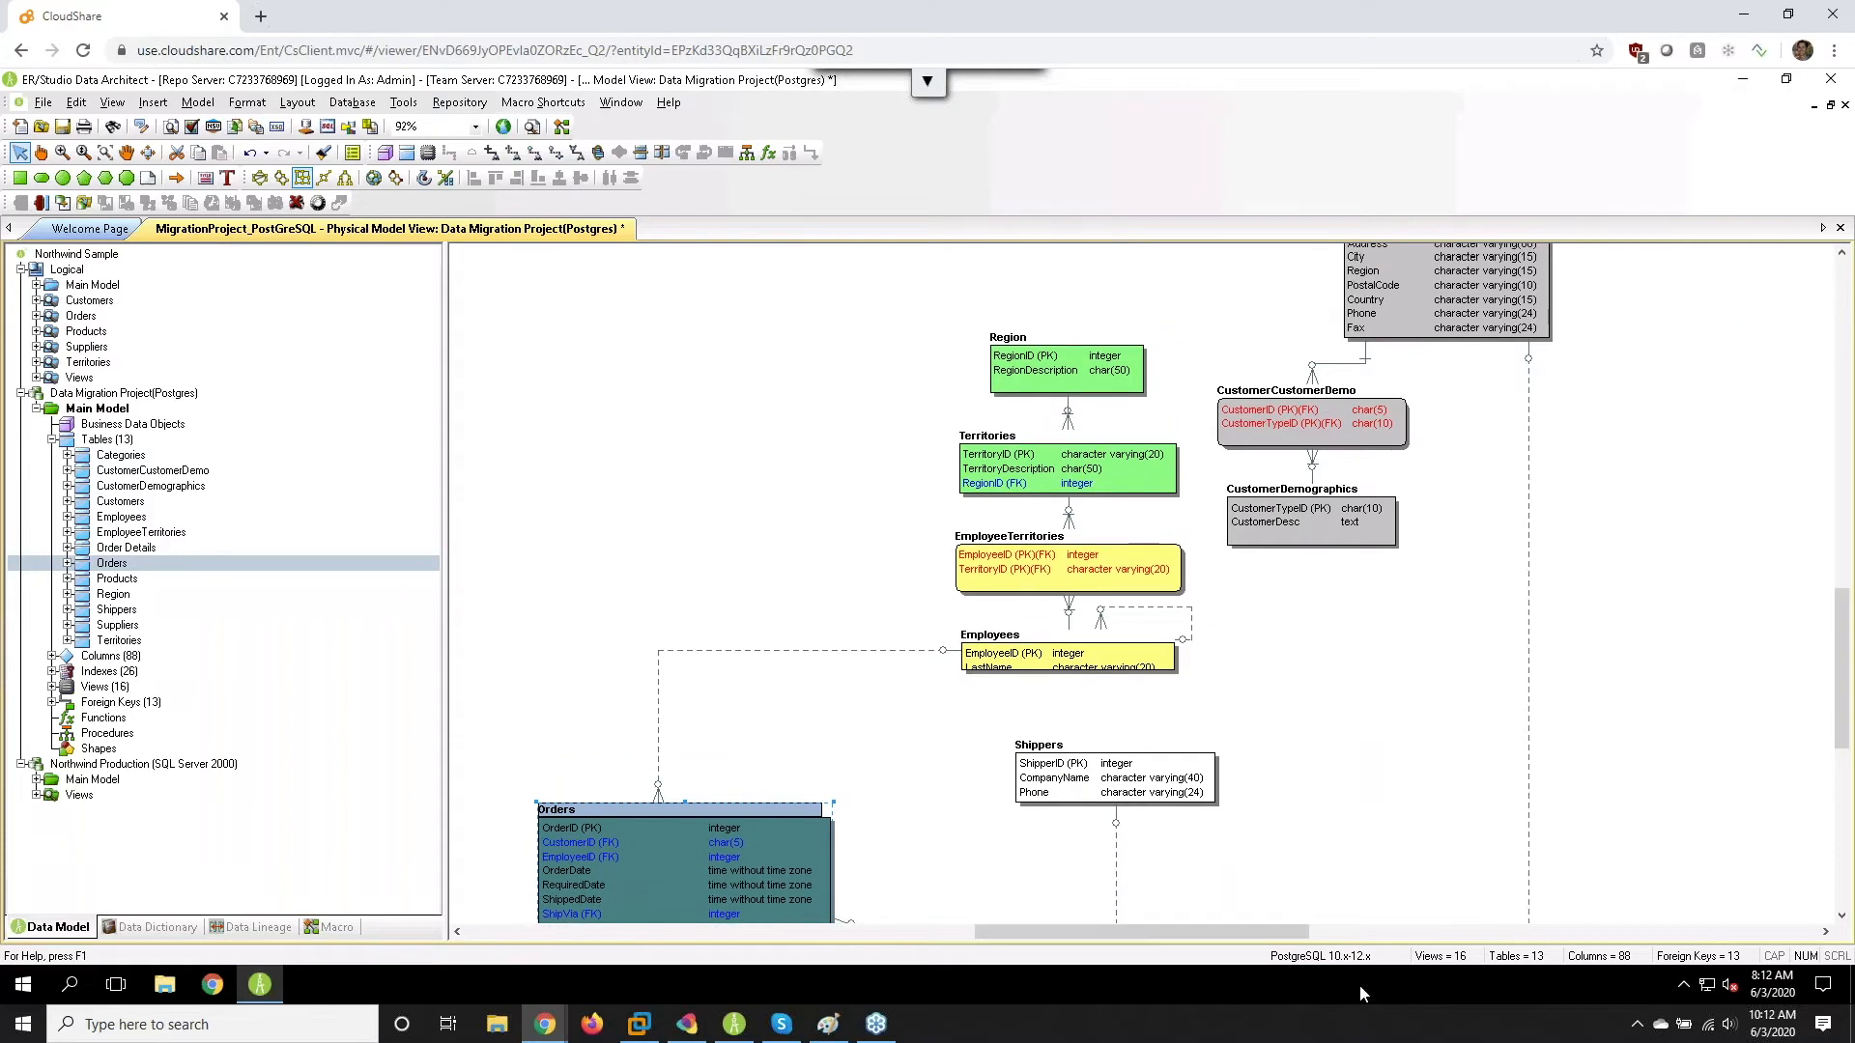
left_click_drag(1247, 936, 1164, 939)
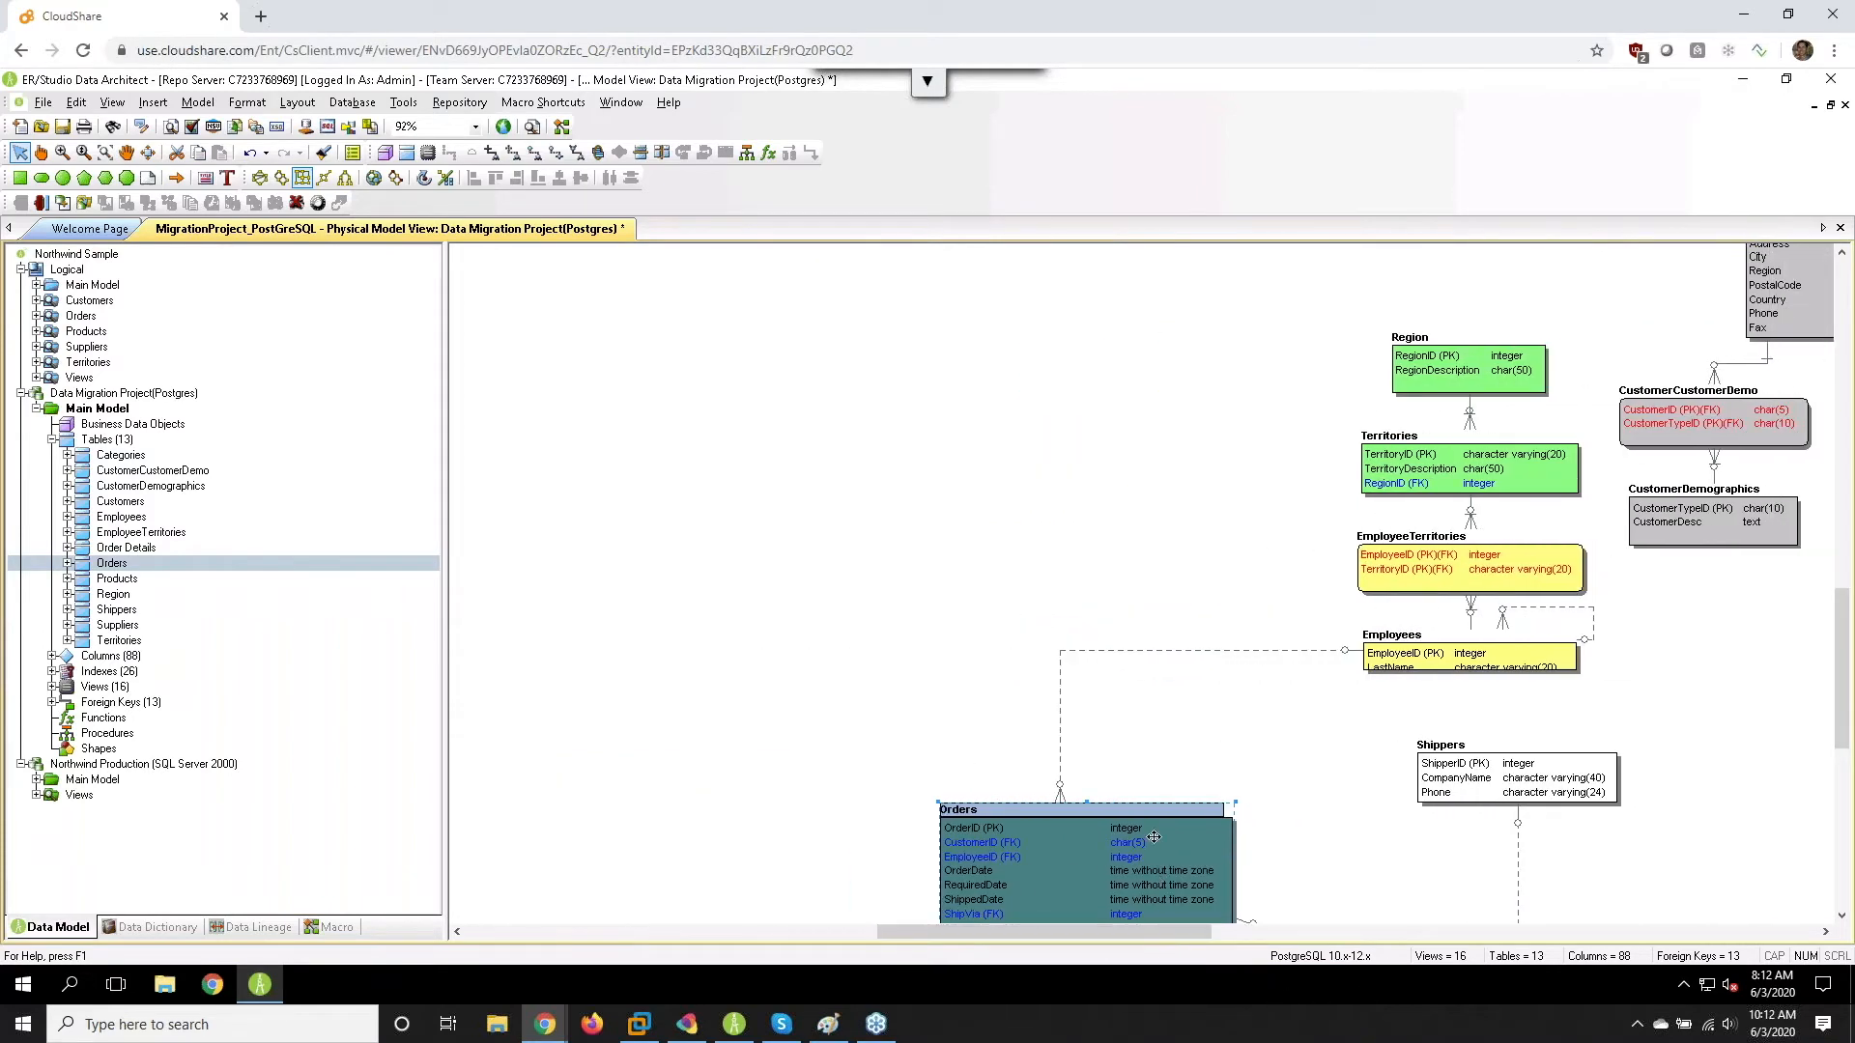
scroll(1154, 837, "down", 3)
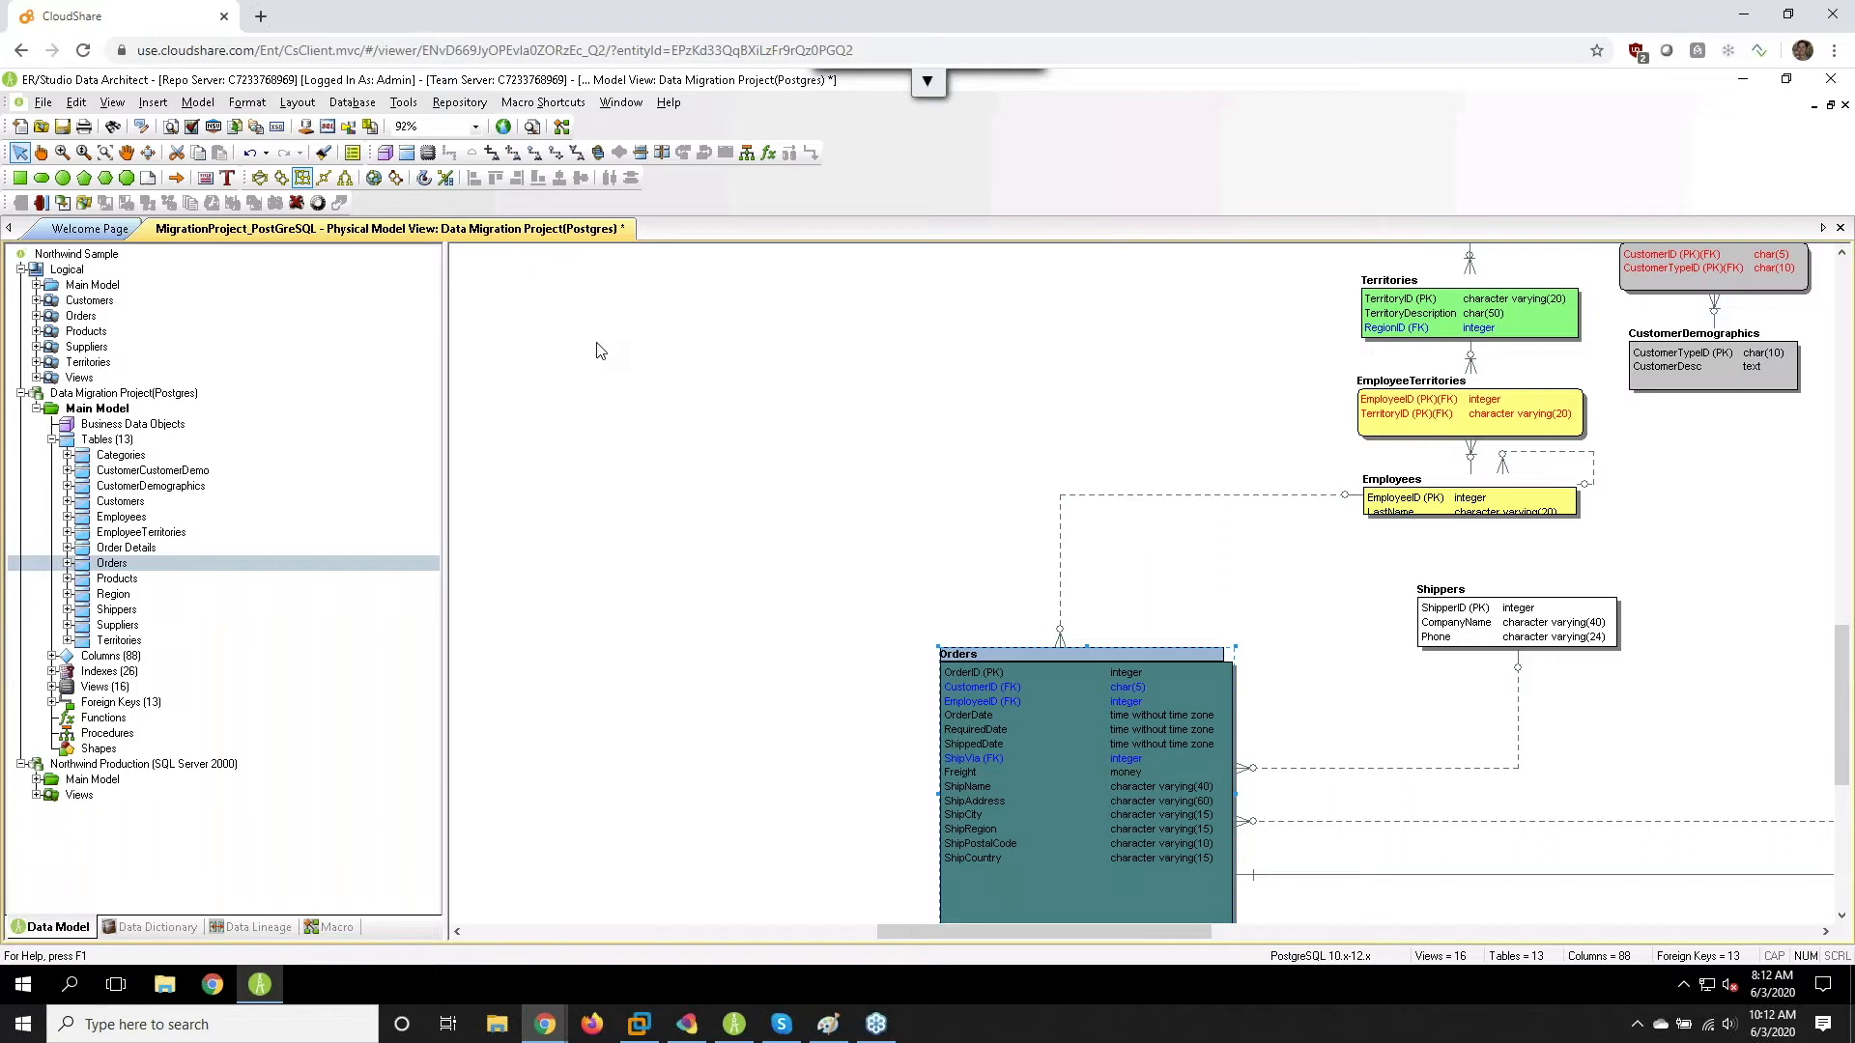
- Review the PostgreSQL 10.x-12.x mappings in the Datatype Mapping Editor, and start a new custom datatype with the logical name JSON
left_click(404, 104)
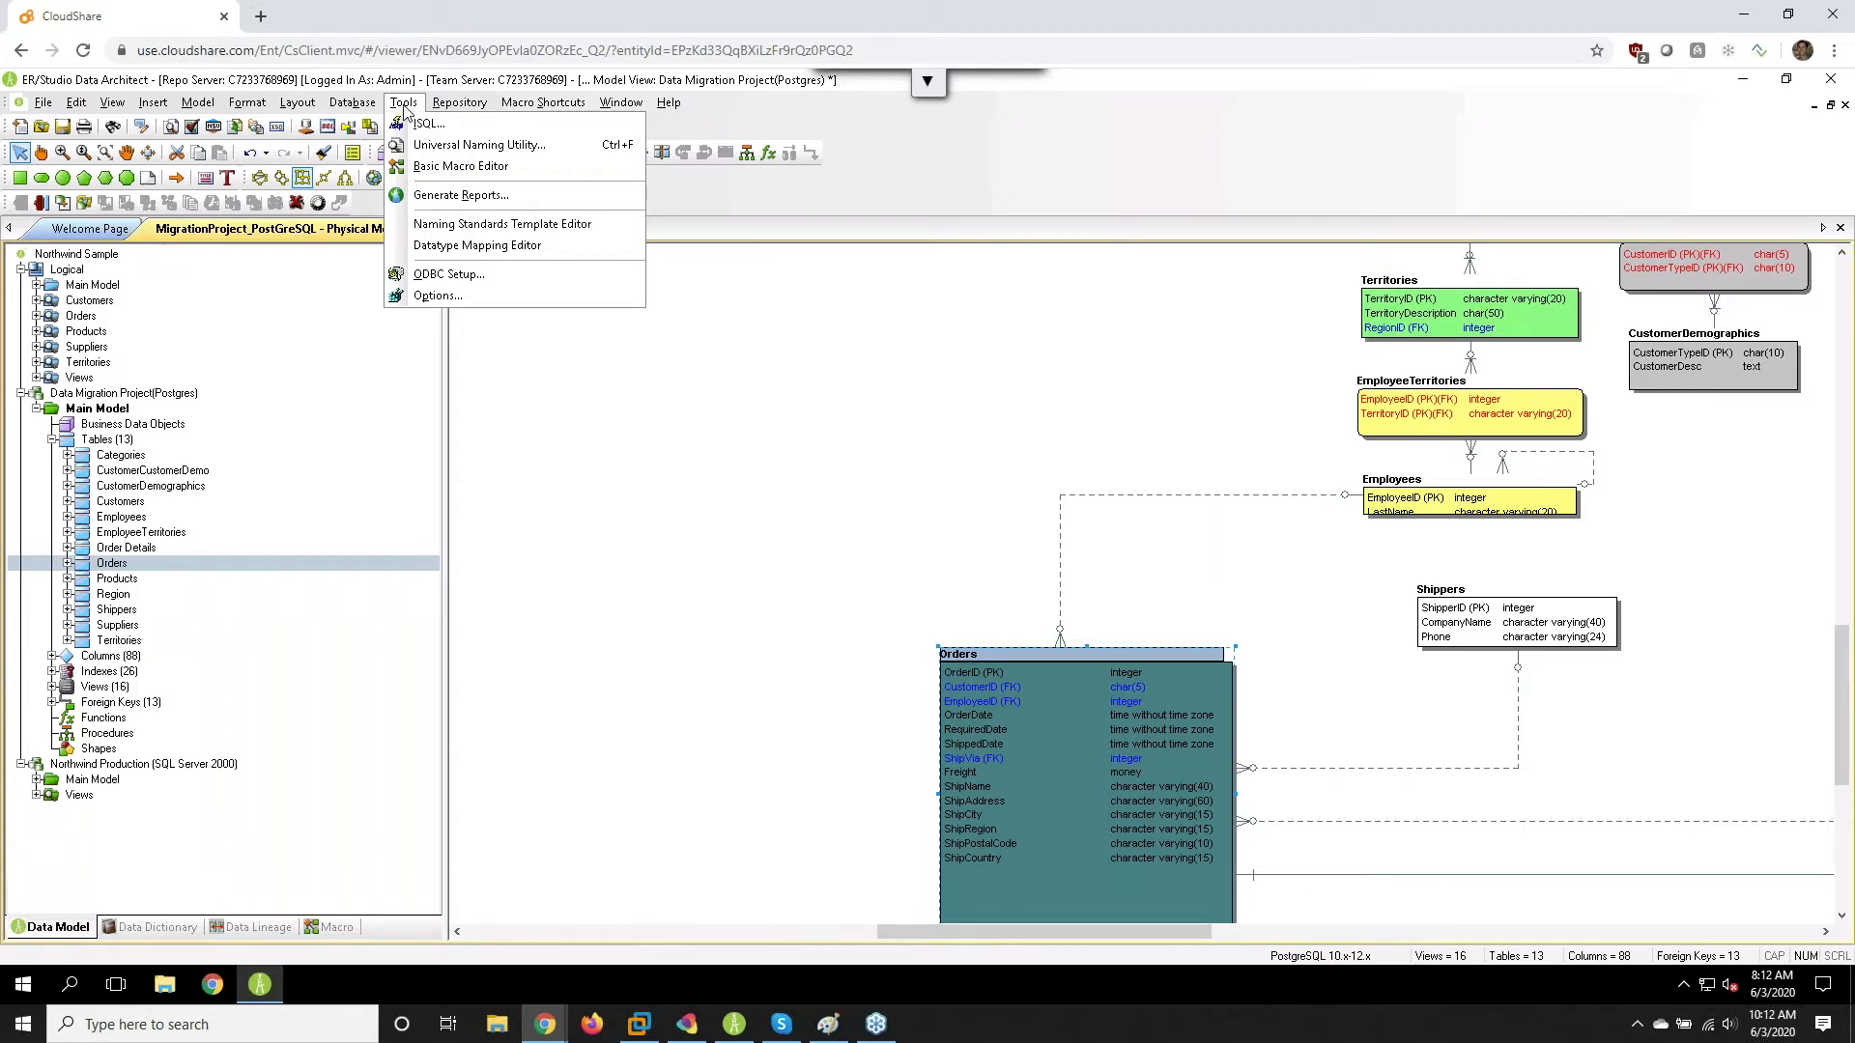
left_click(471, 248)
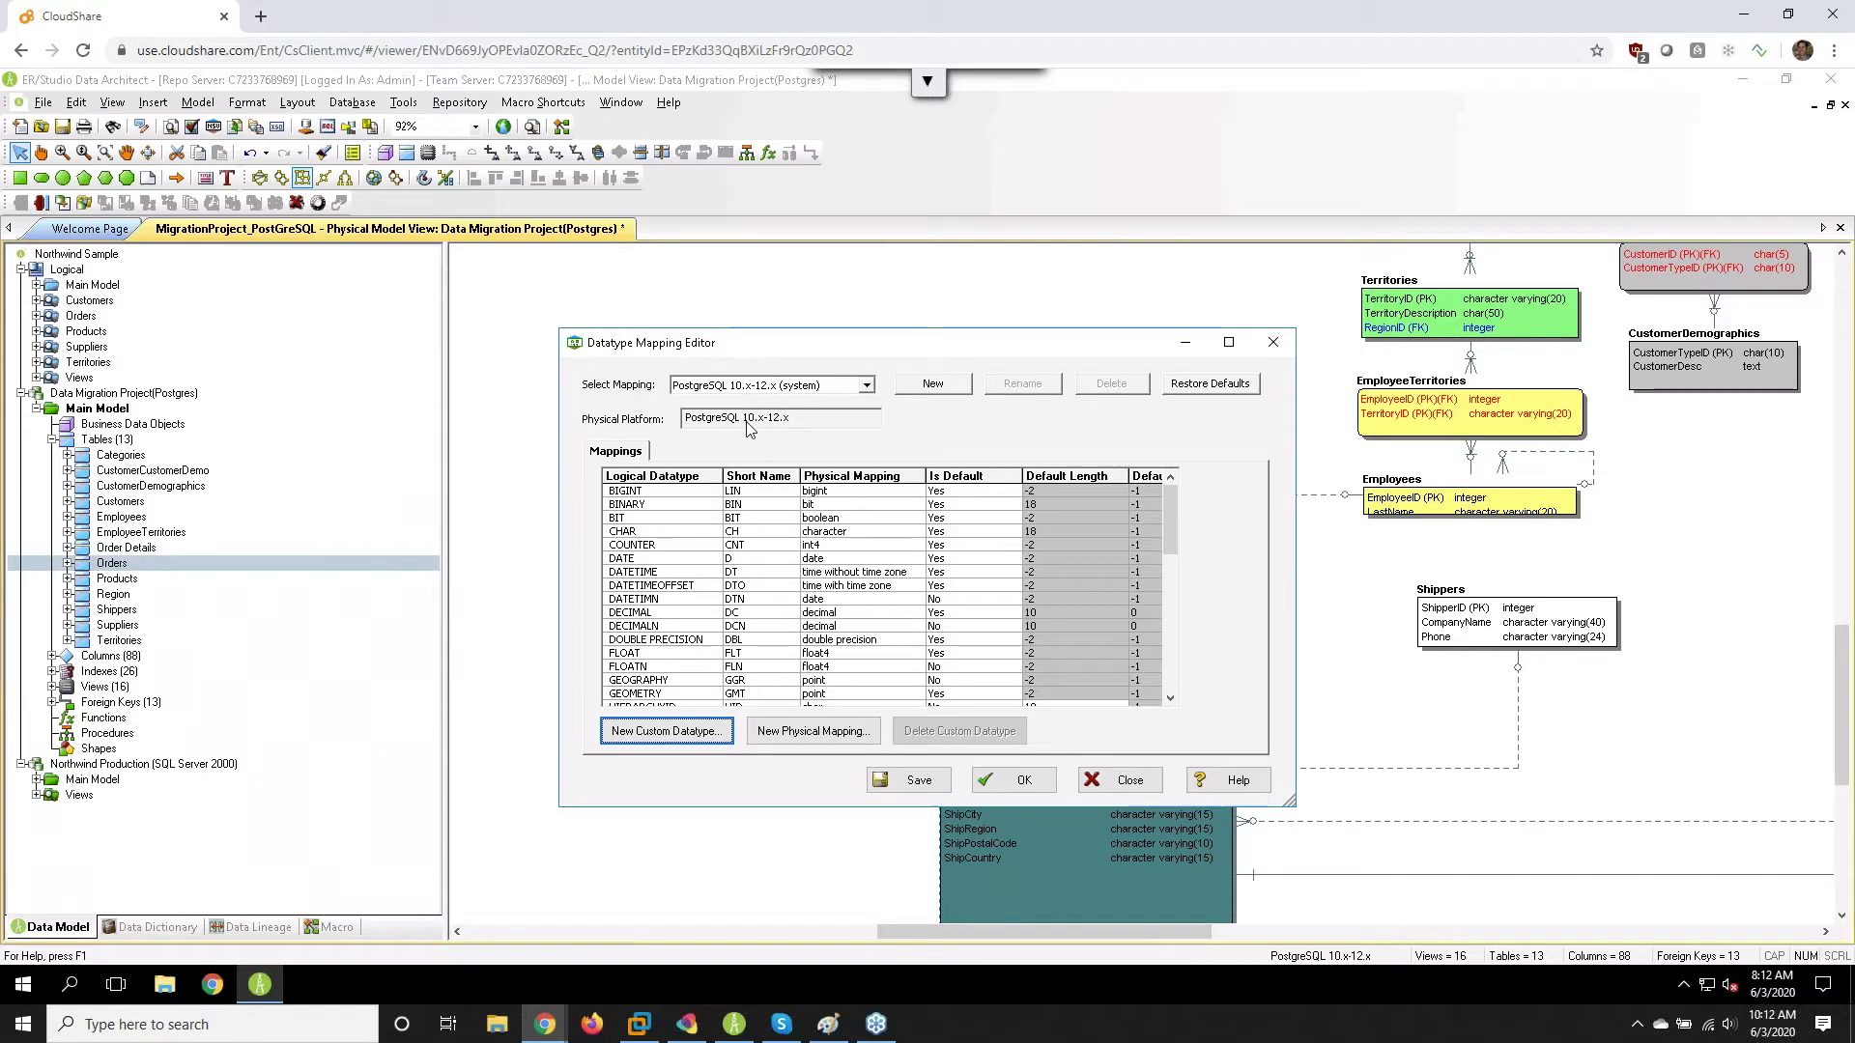
scroll(689, 559, "down", 5)
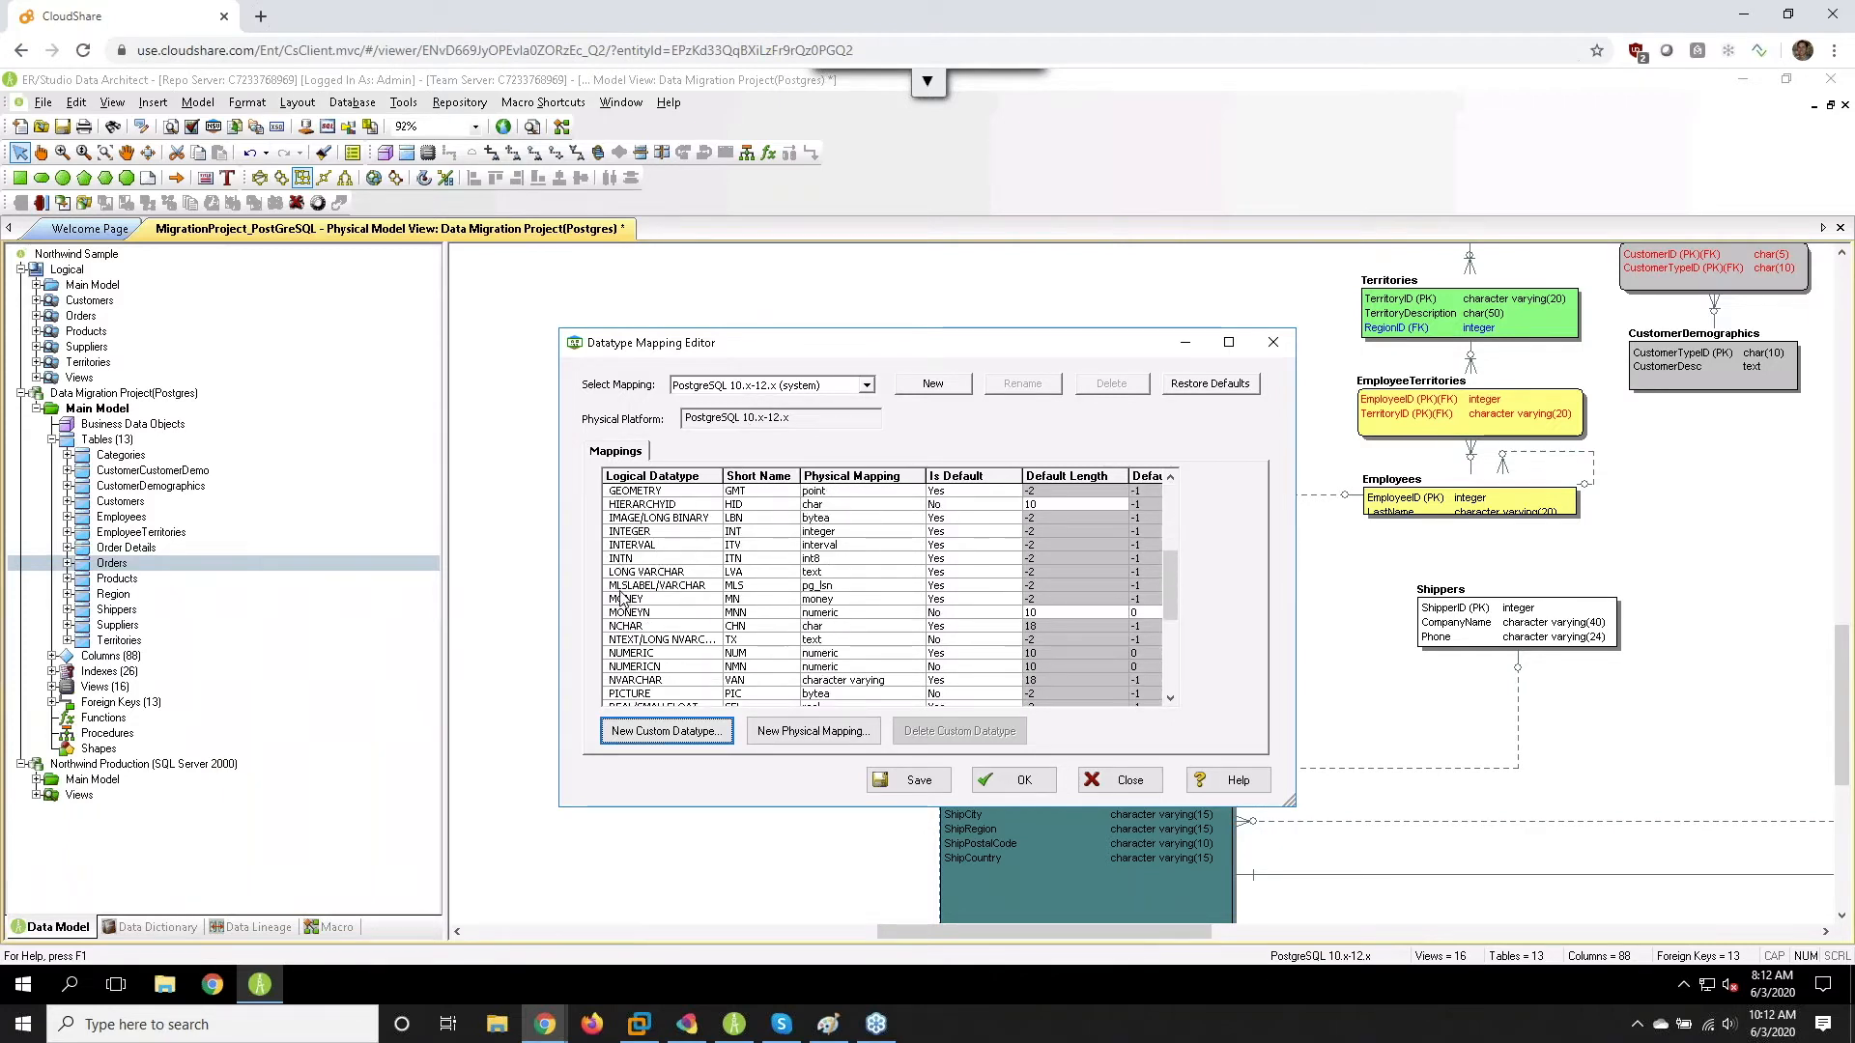
left_click(657, 730)
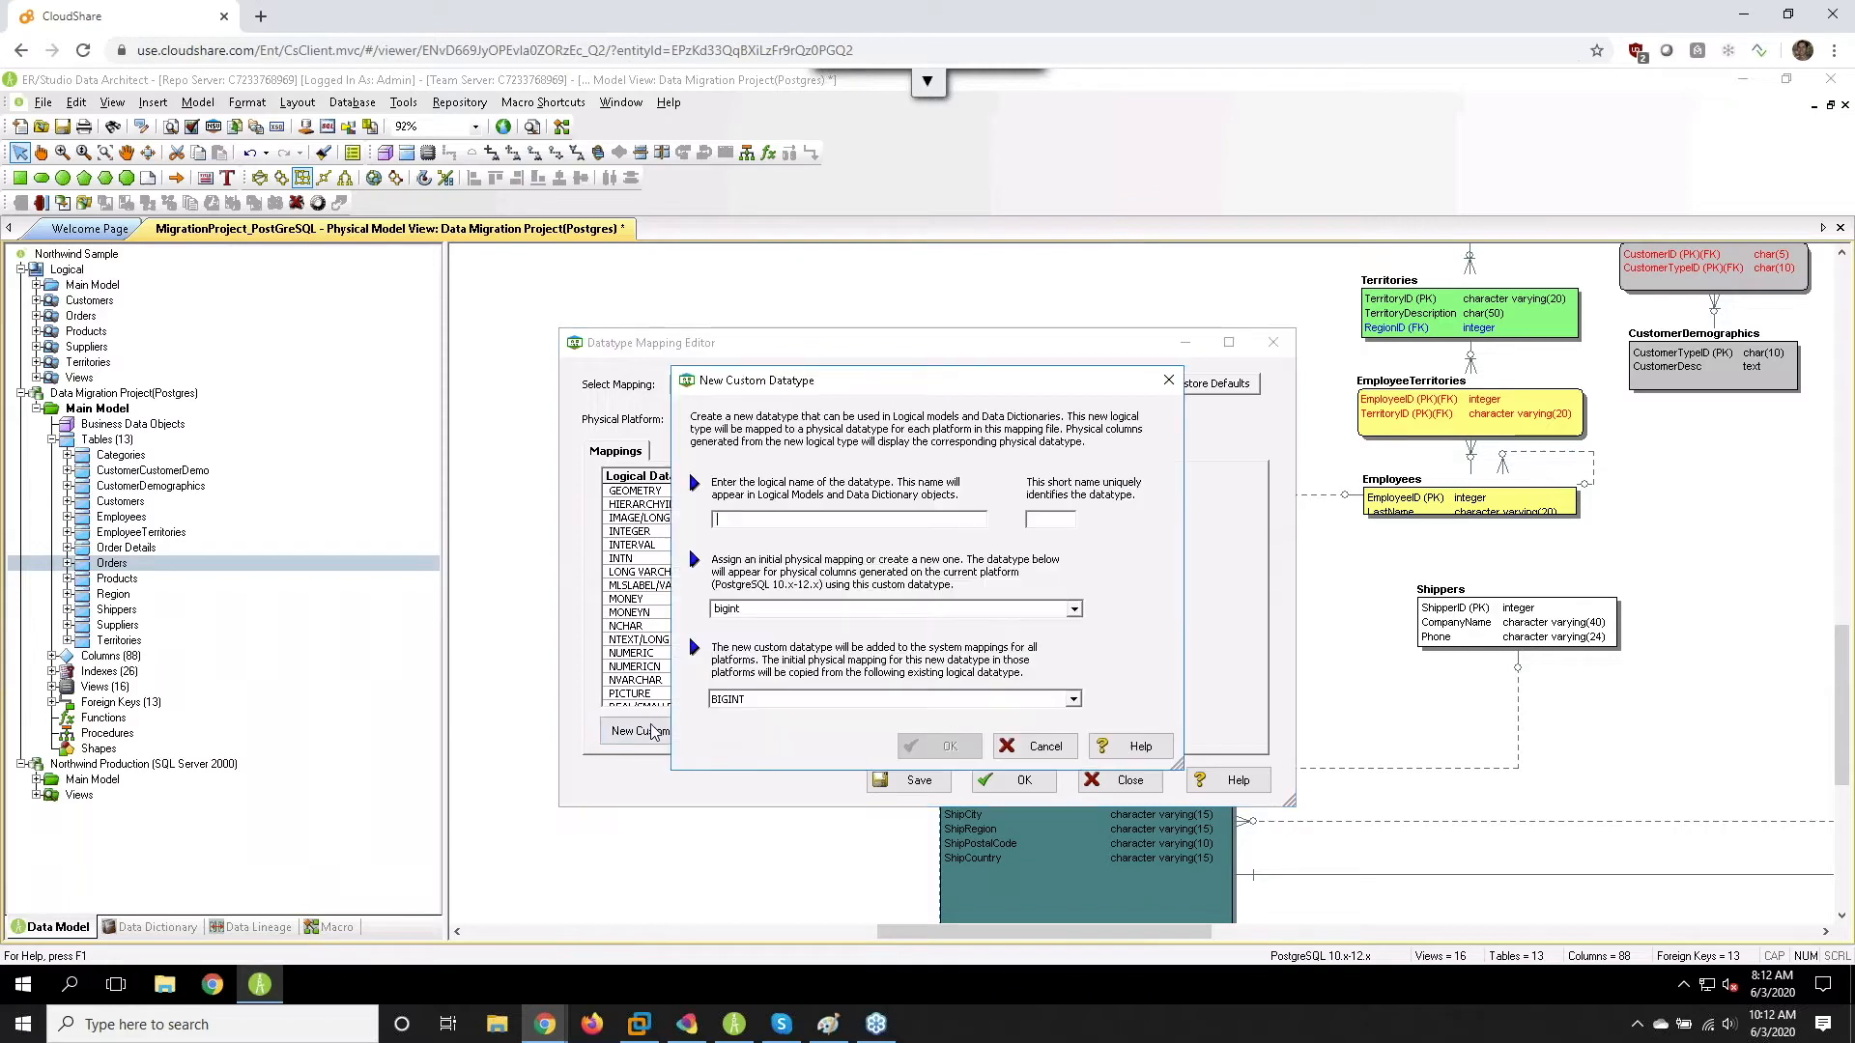
type("JASON")
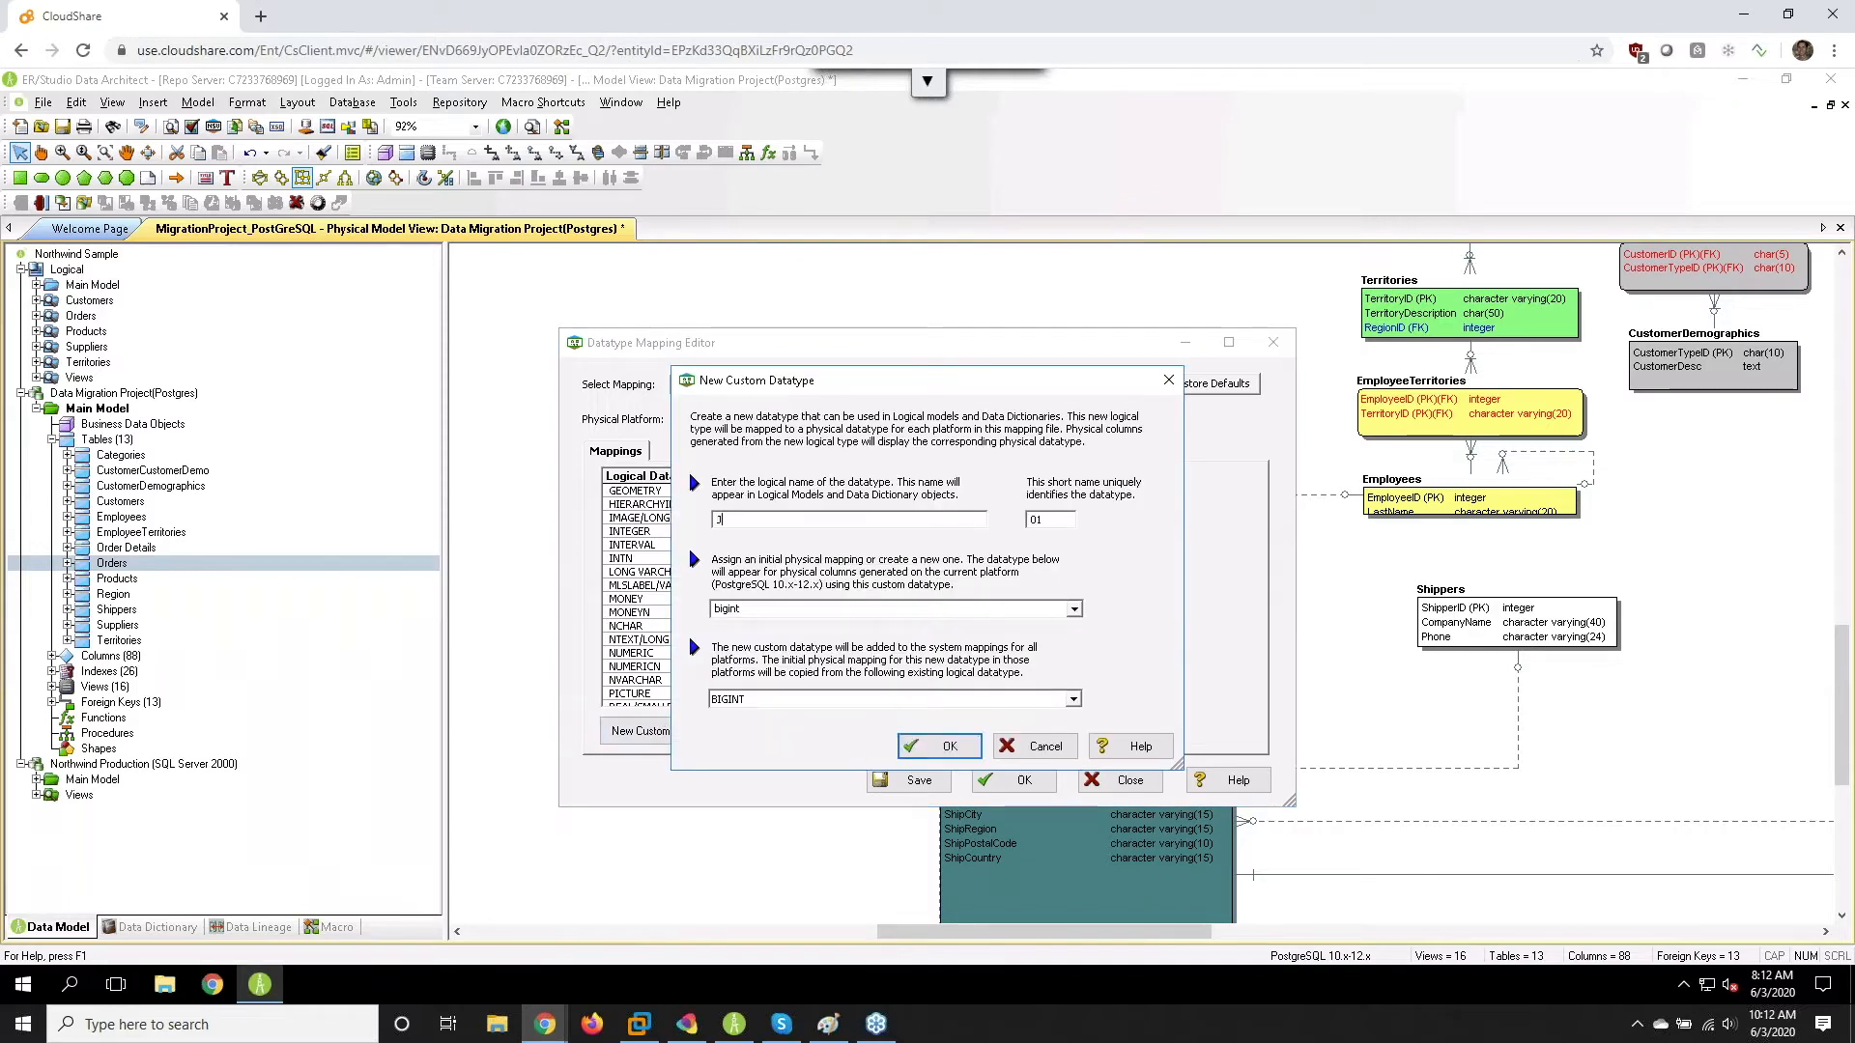
key("BackSpace")
key("BackSpace")
key("BackSpace")
key("BackSpace")
- Create the JSON datatype with initial physical mapping character varying, copying the other platforms' mapping from NTEXT/LONG NVARCHAR
left_click(1073, 609)
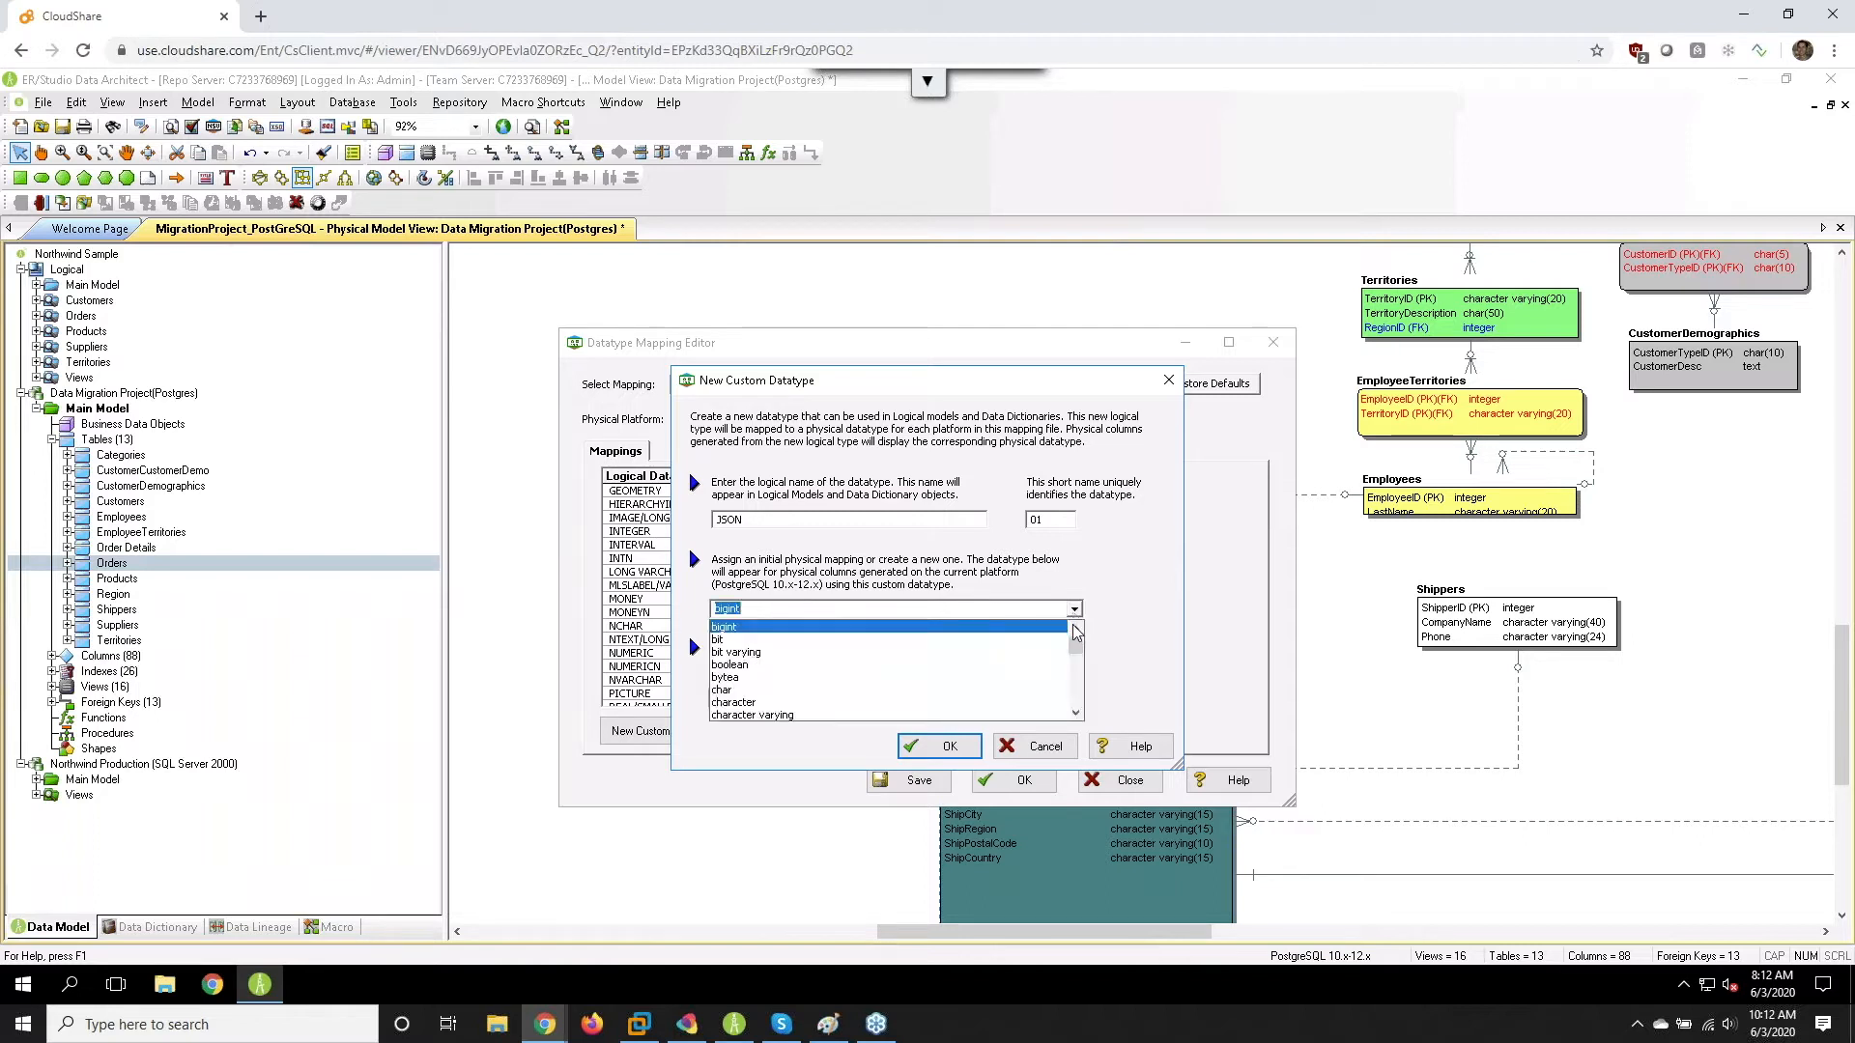
mouse_move(1078, 657)
left_mouse_down()
mouse_move(1078, 706)
mouse_move(1073, 660)
left_mouse_up()
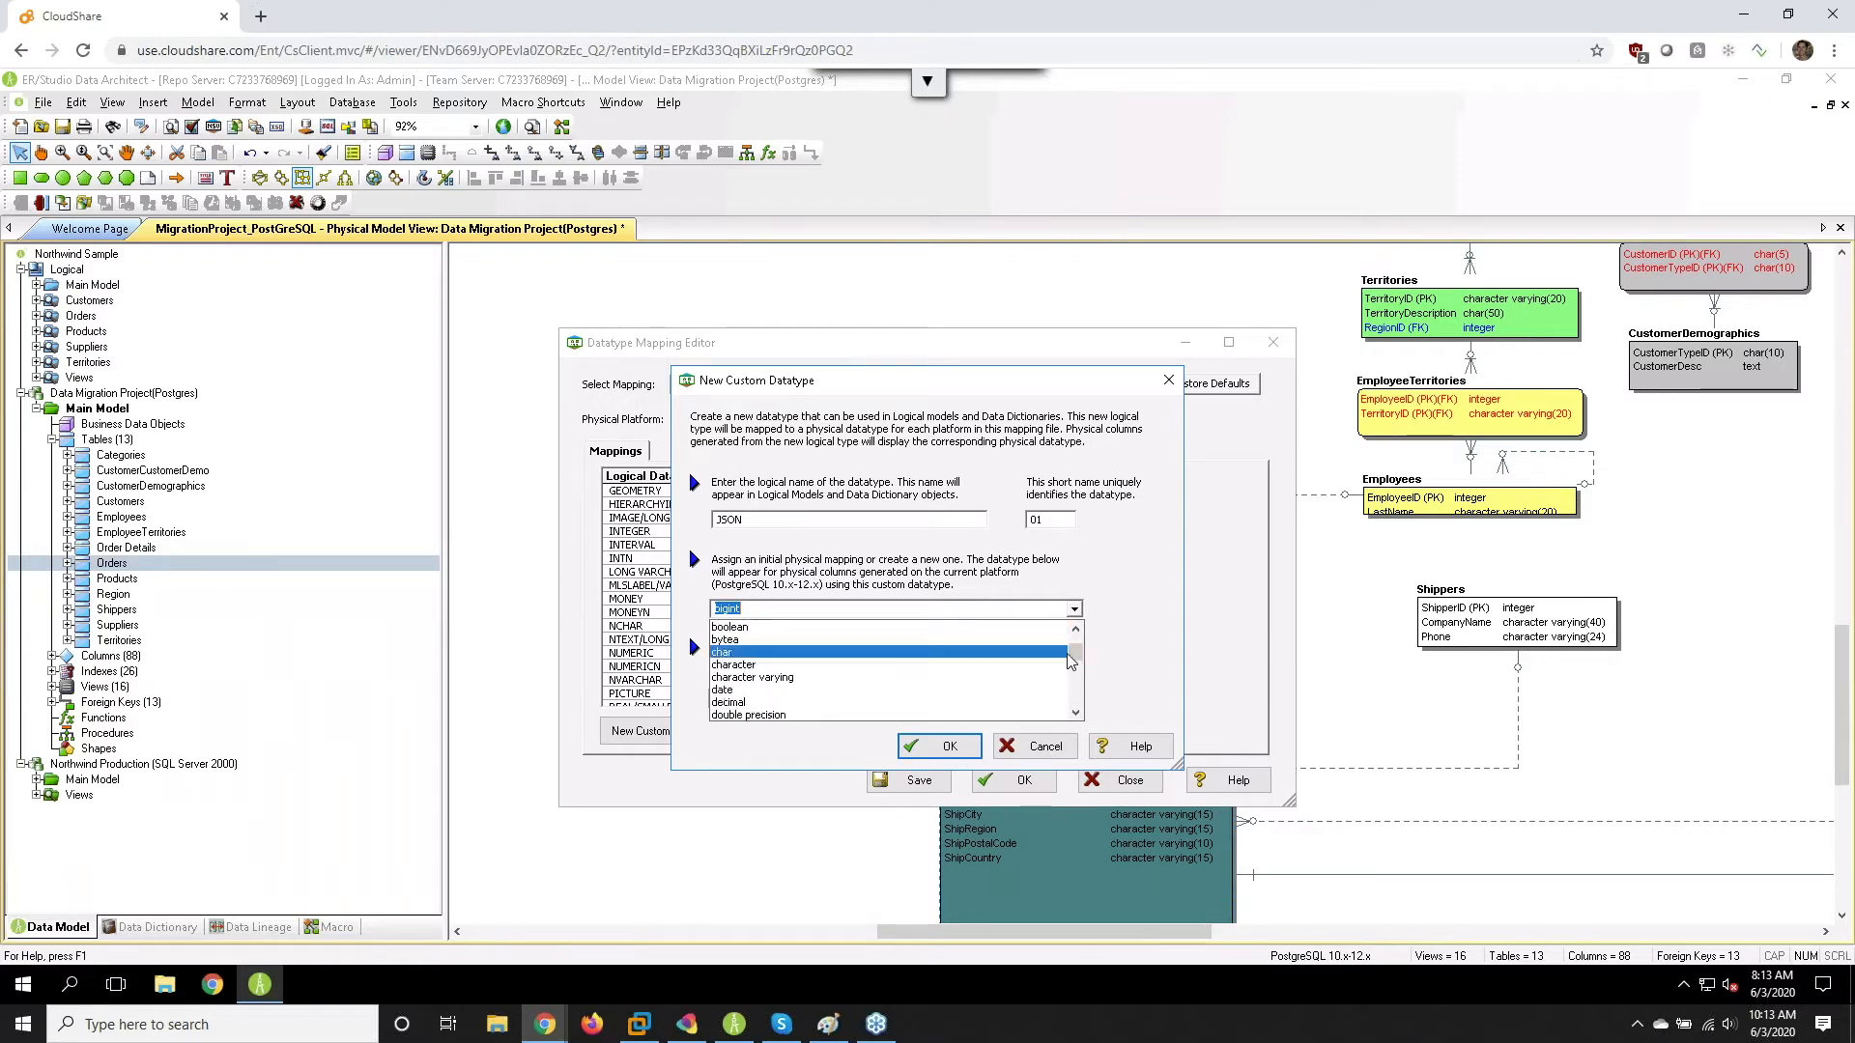
left_click(904, 680)
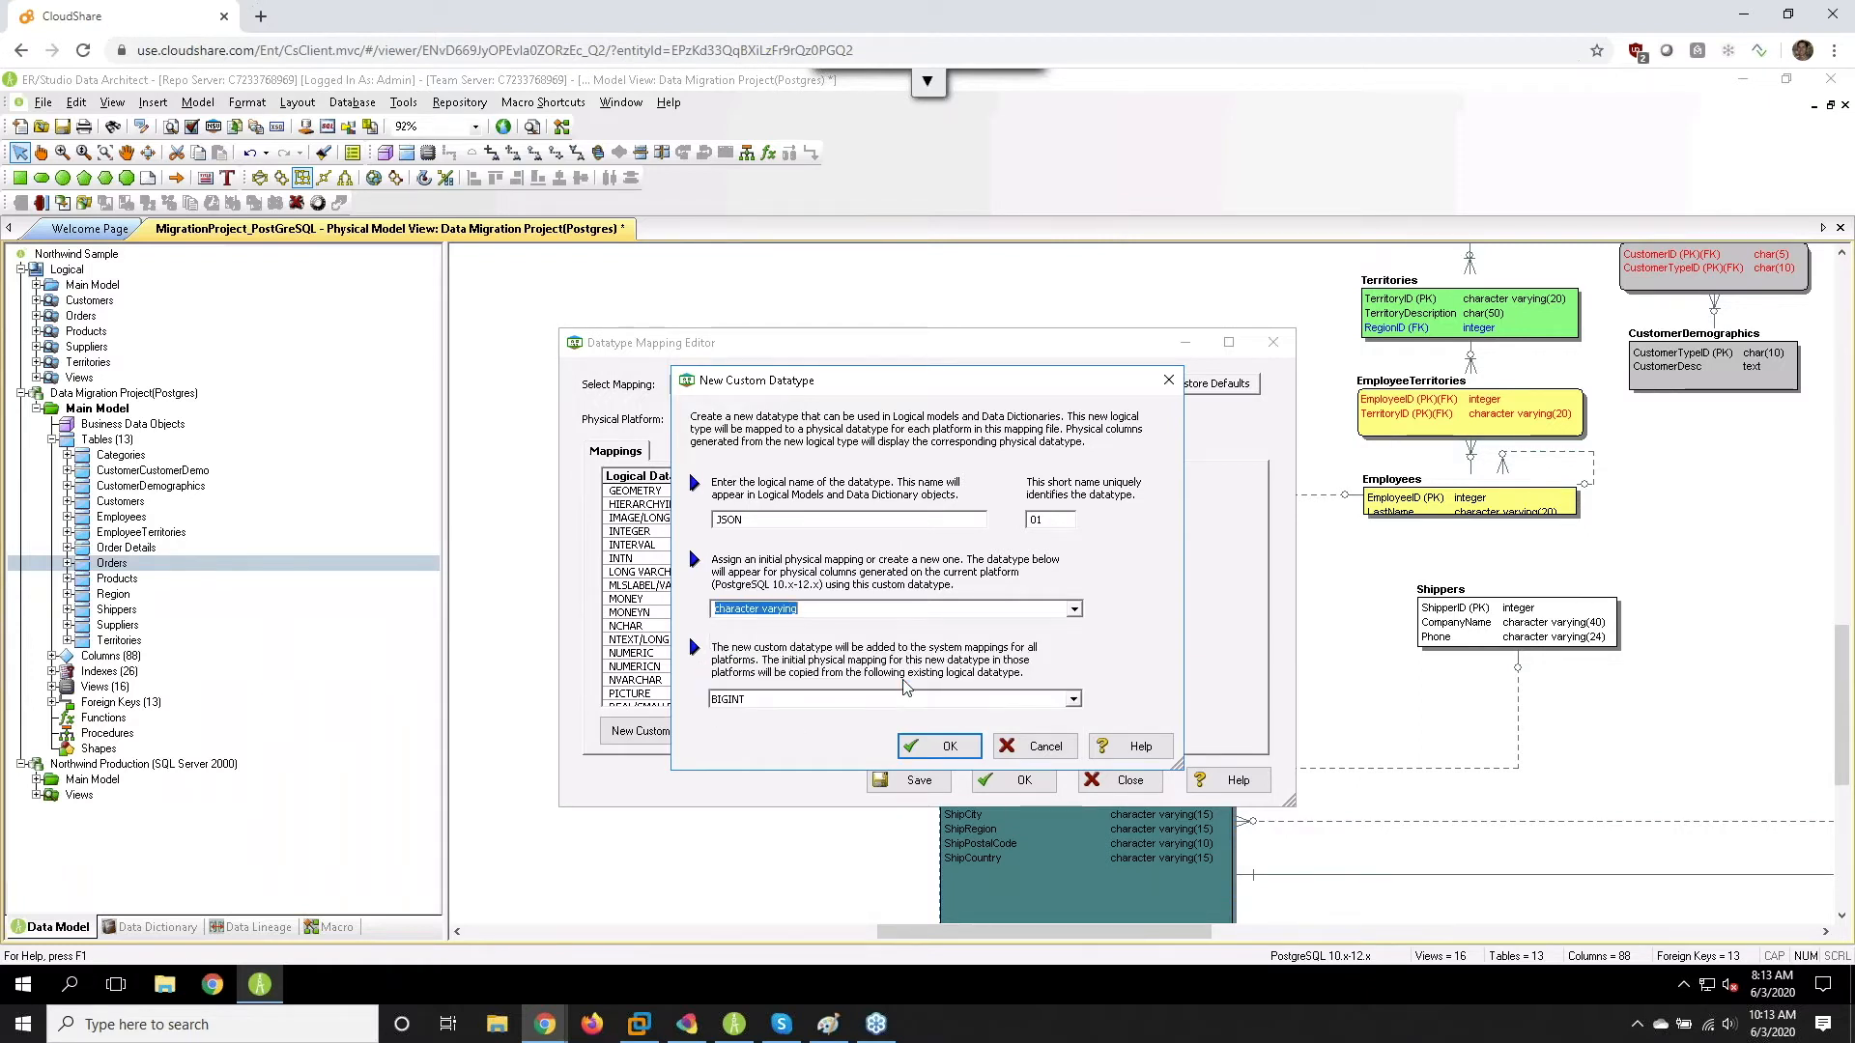
left_click(1069, 703)
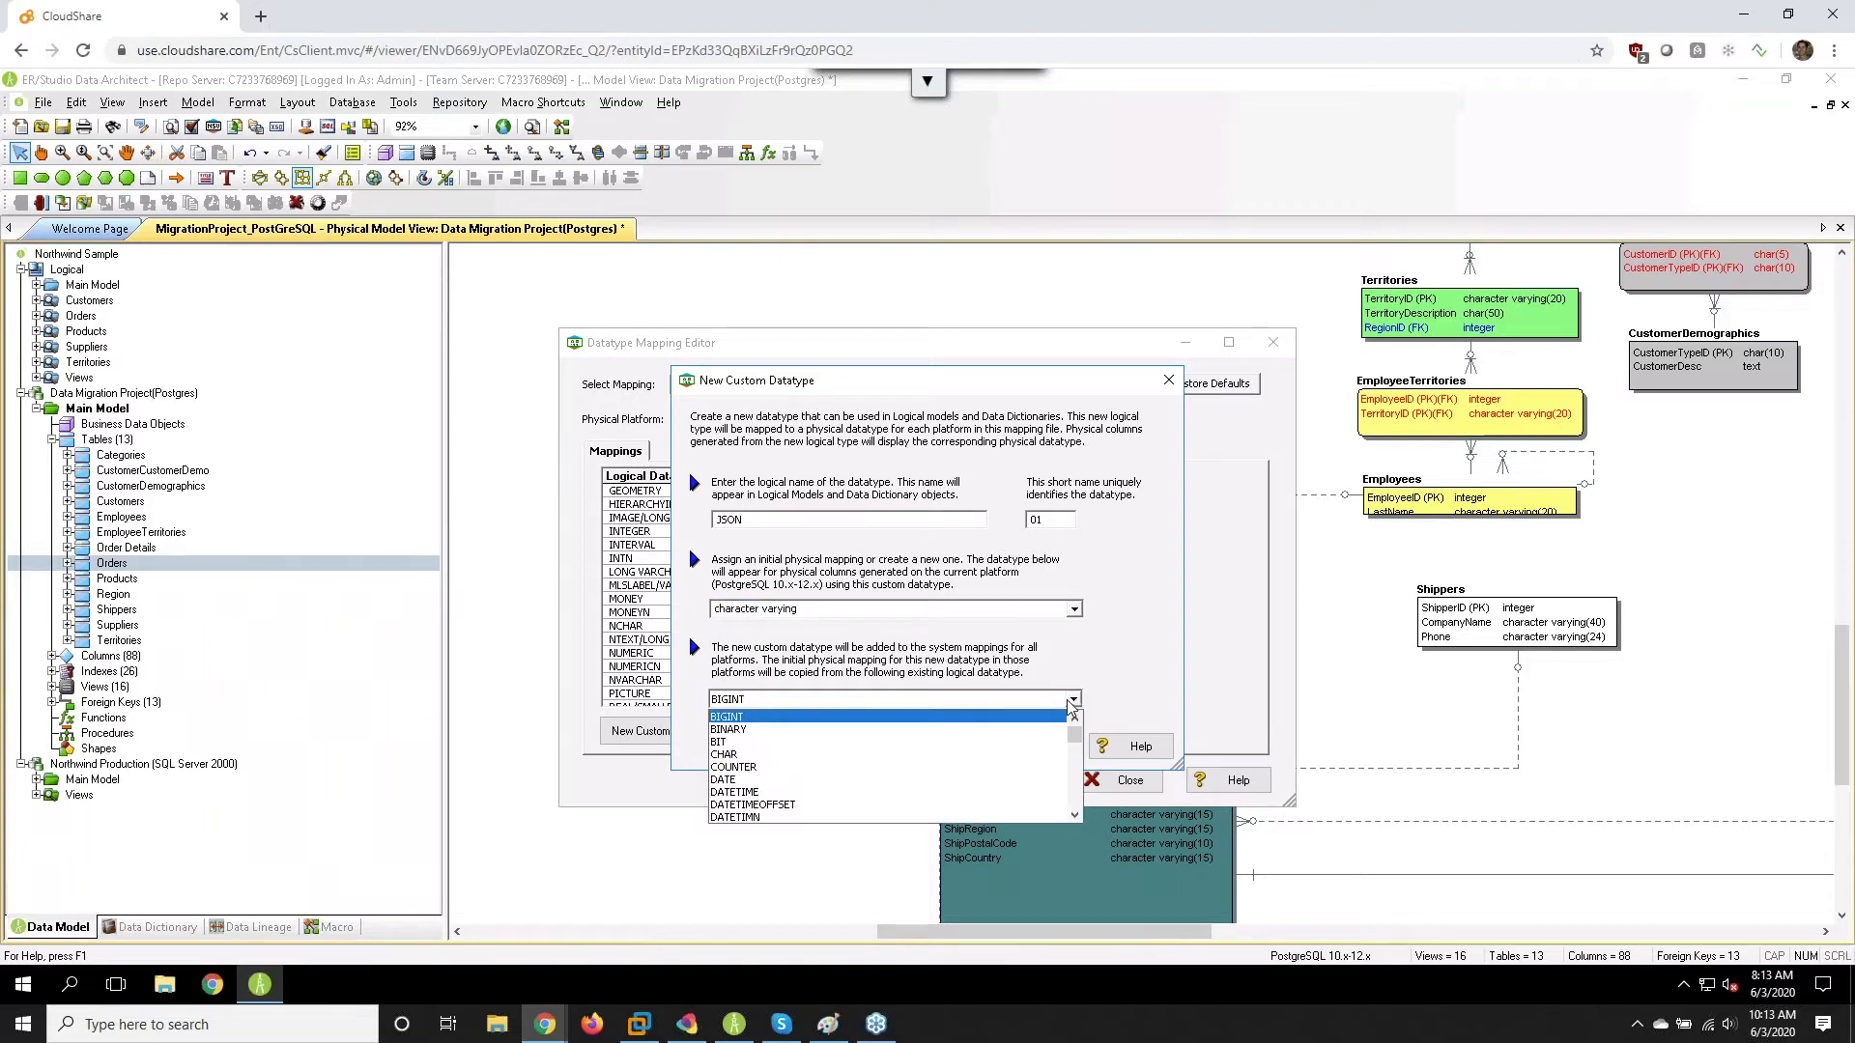
scroll(970, 755, "down", 4)
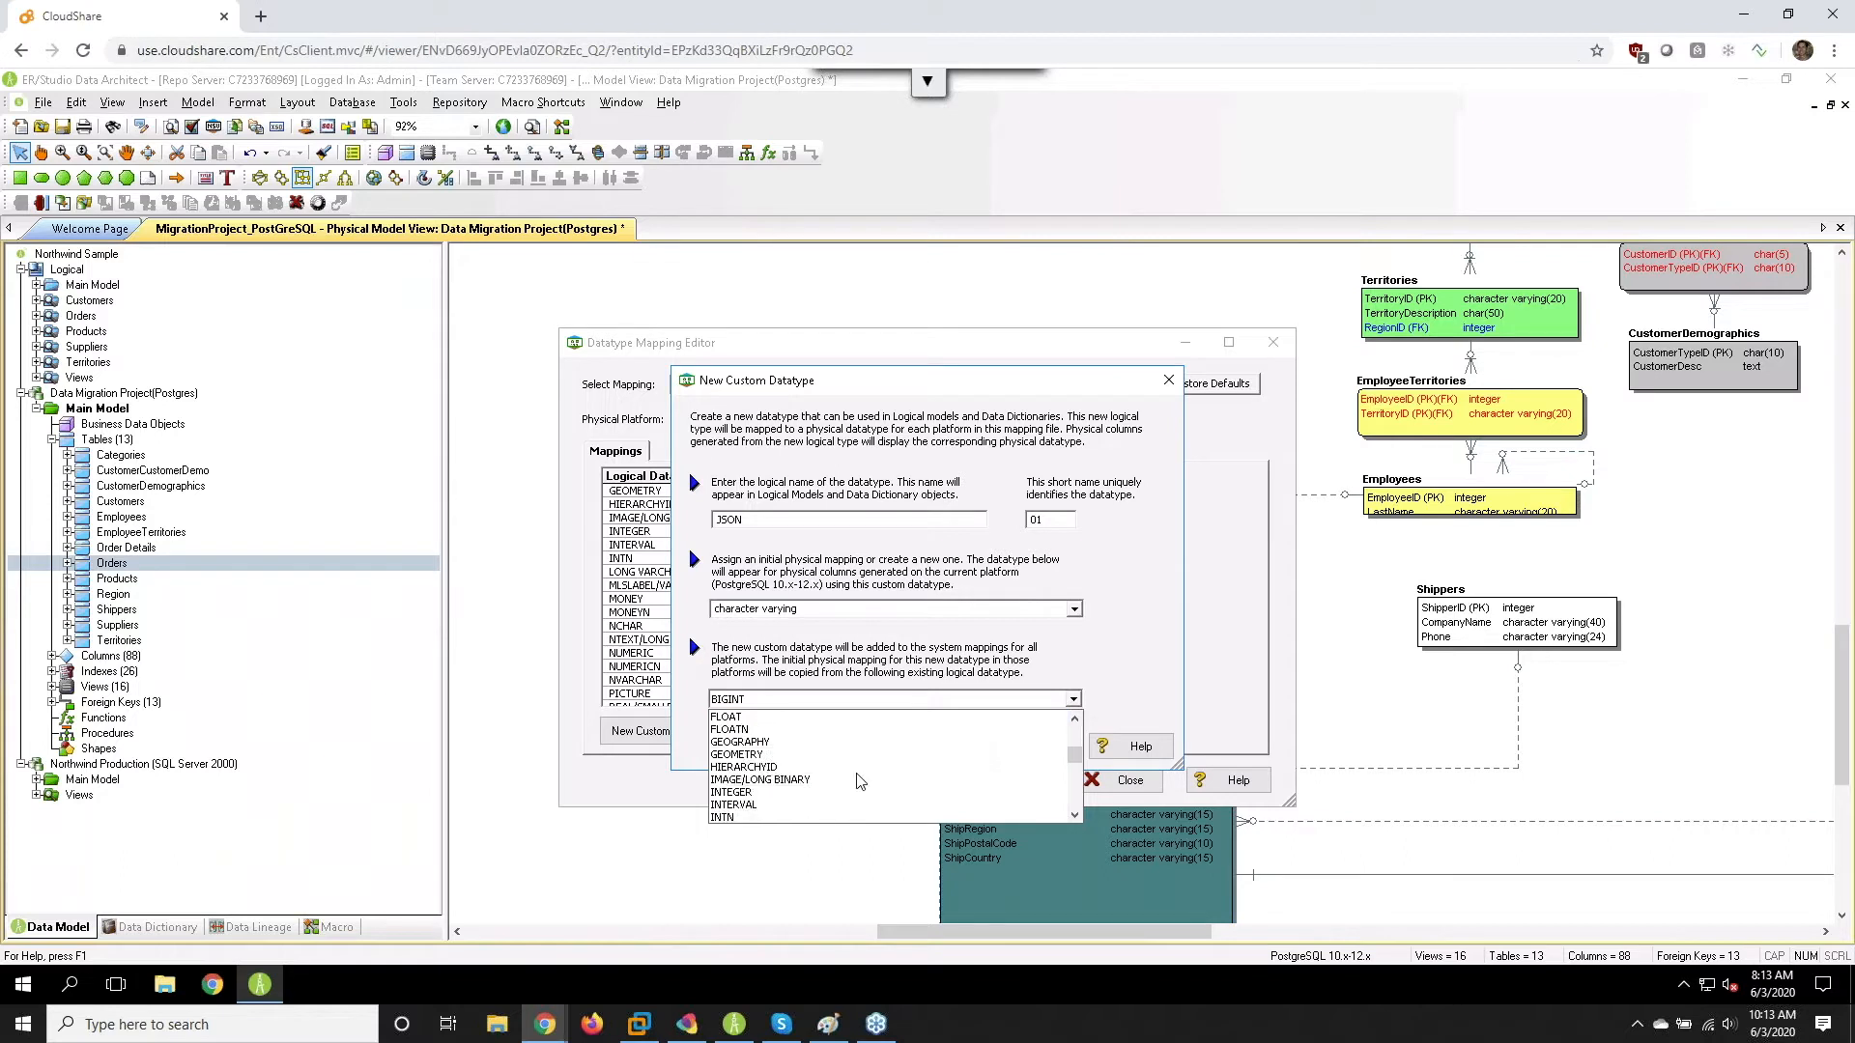
left_click_drag(1074, 757, 1075, 778)
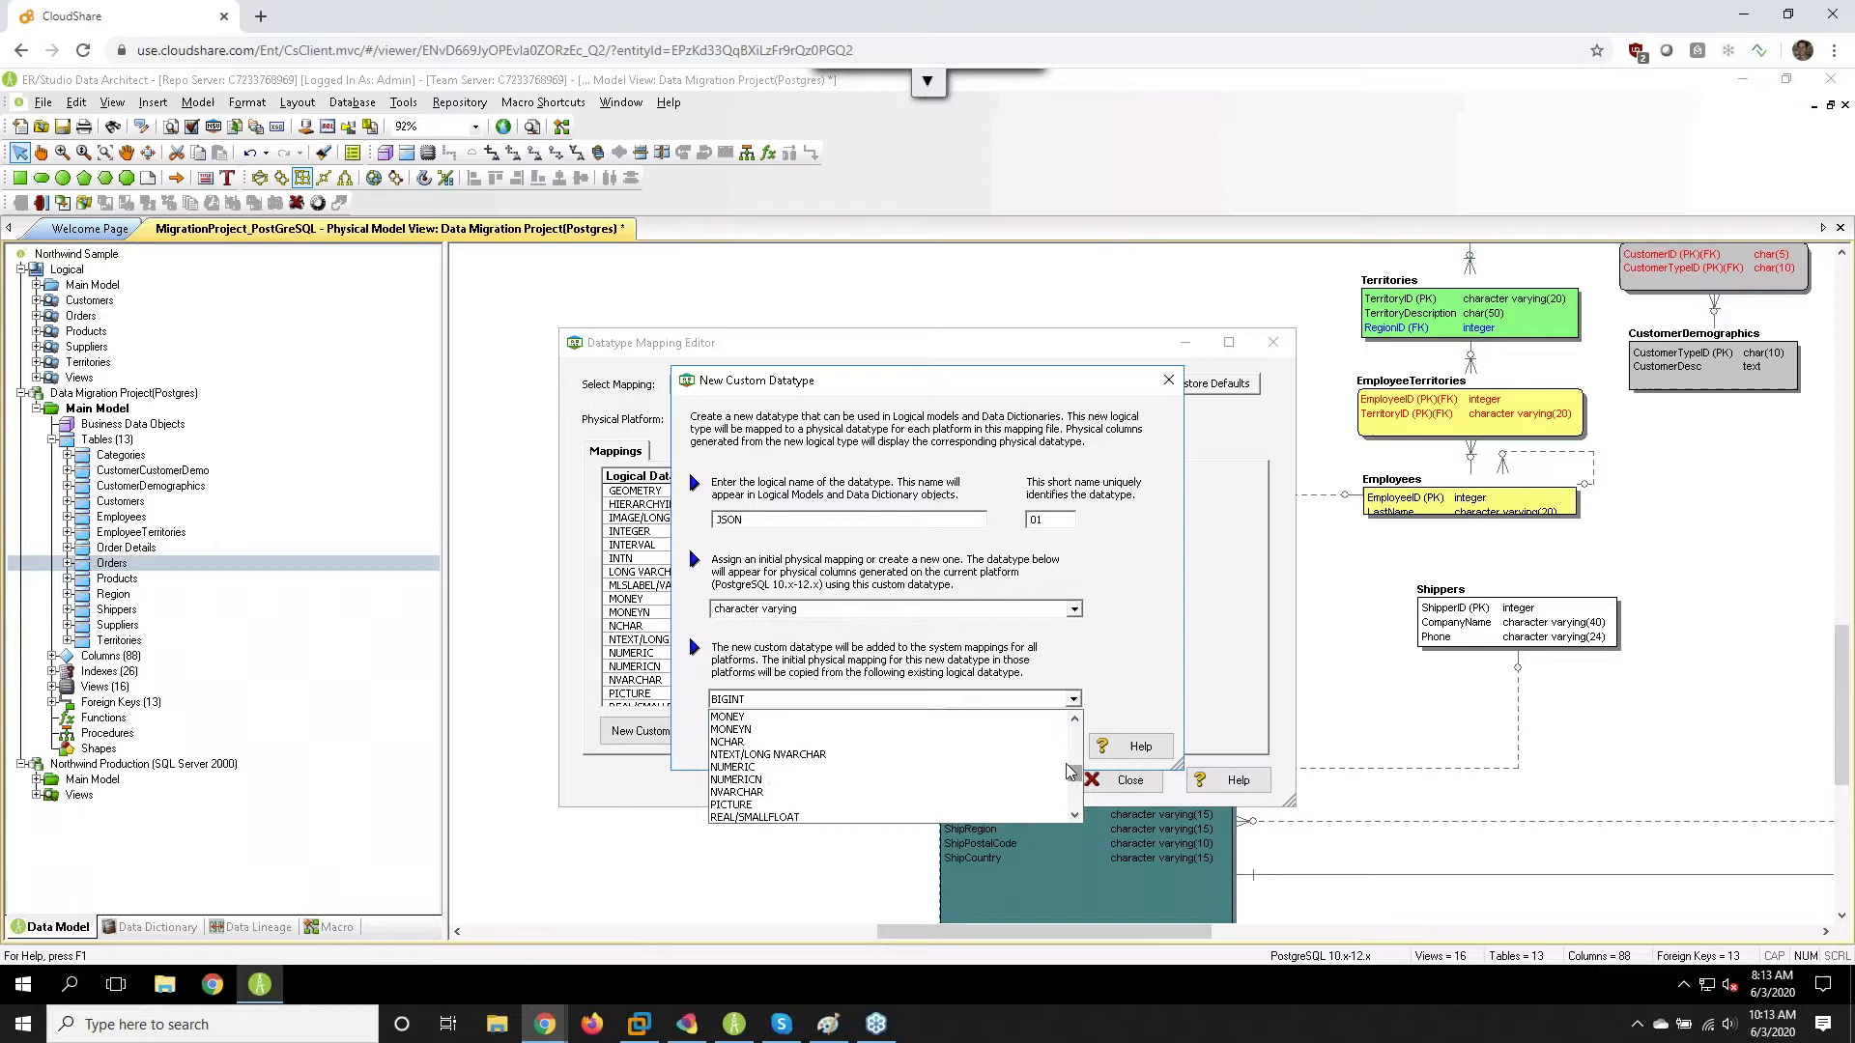
left_click(949, 767)
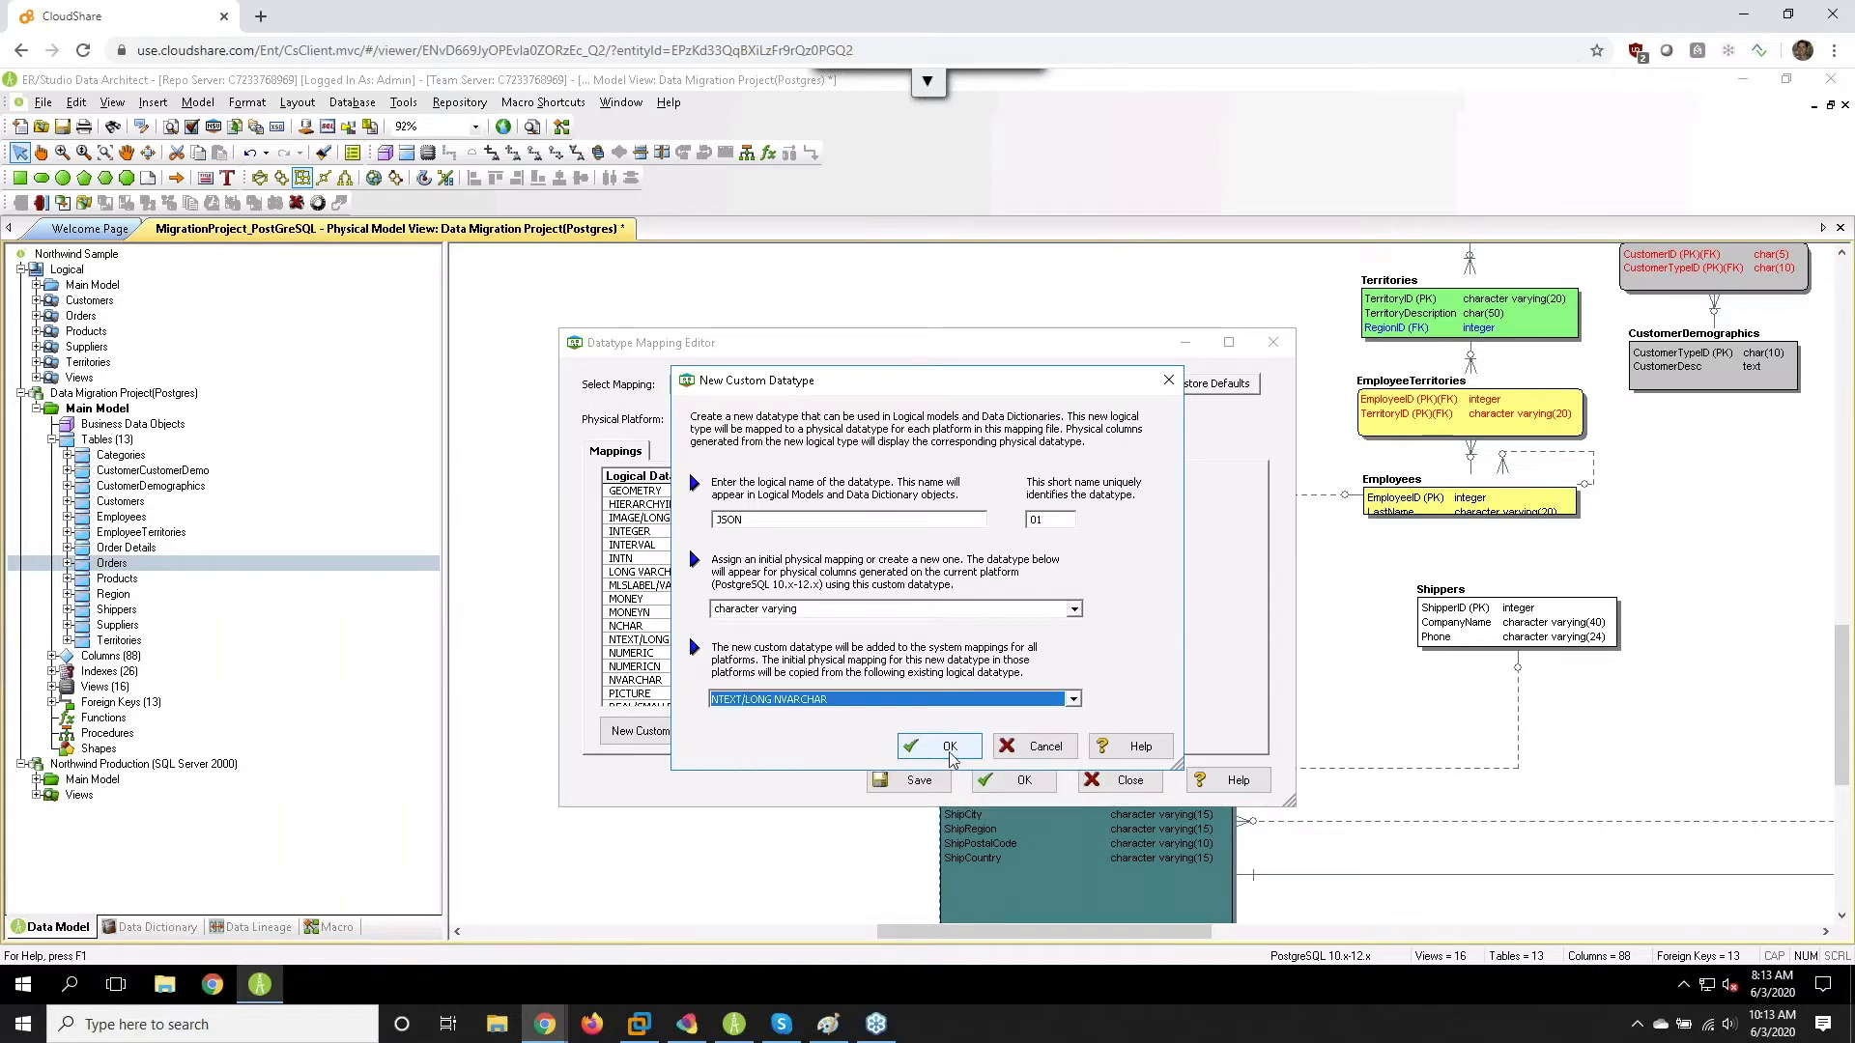
left_click(950, 749)
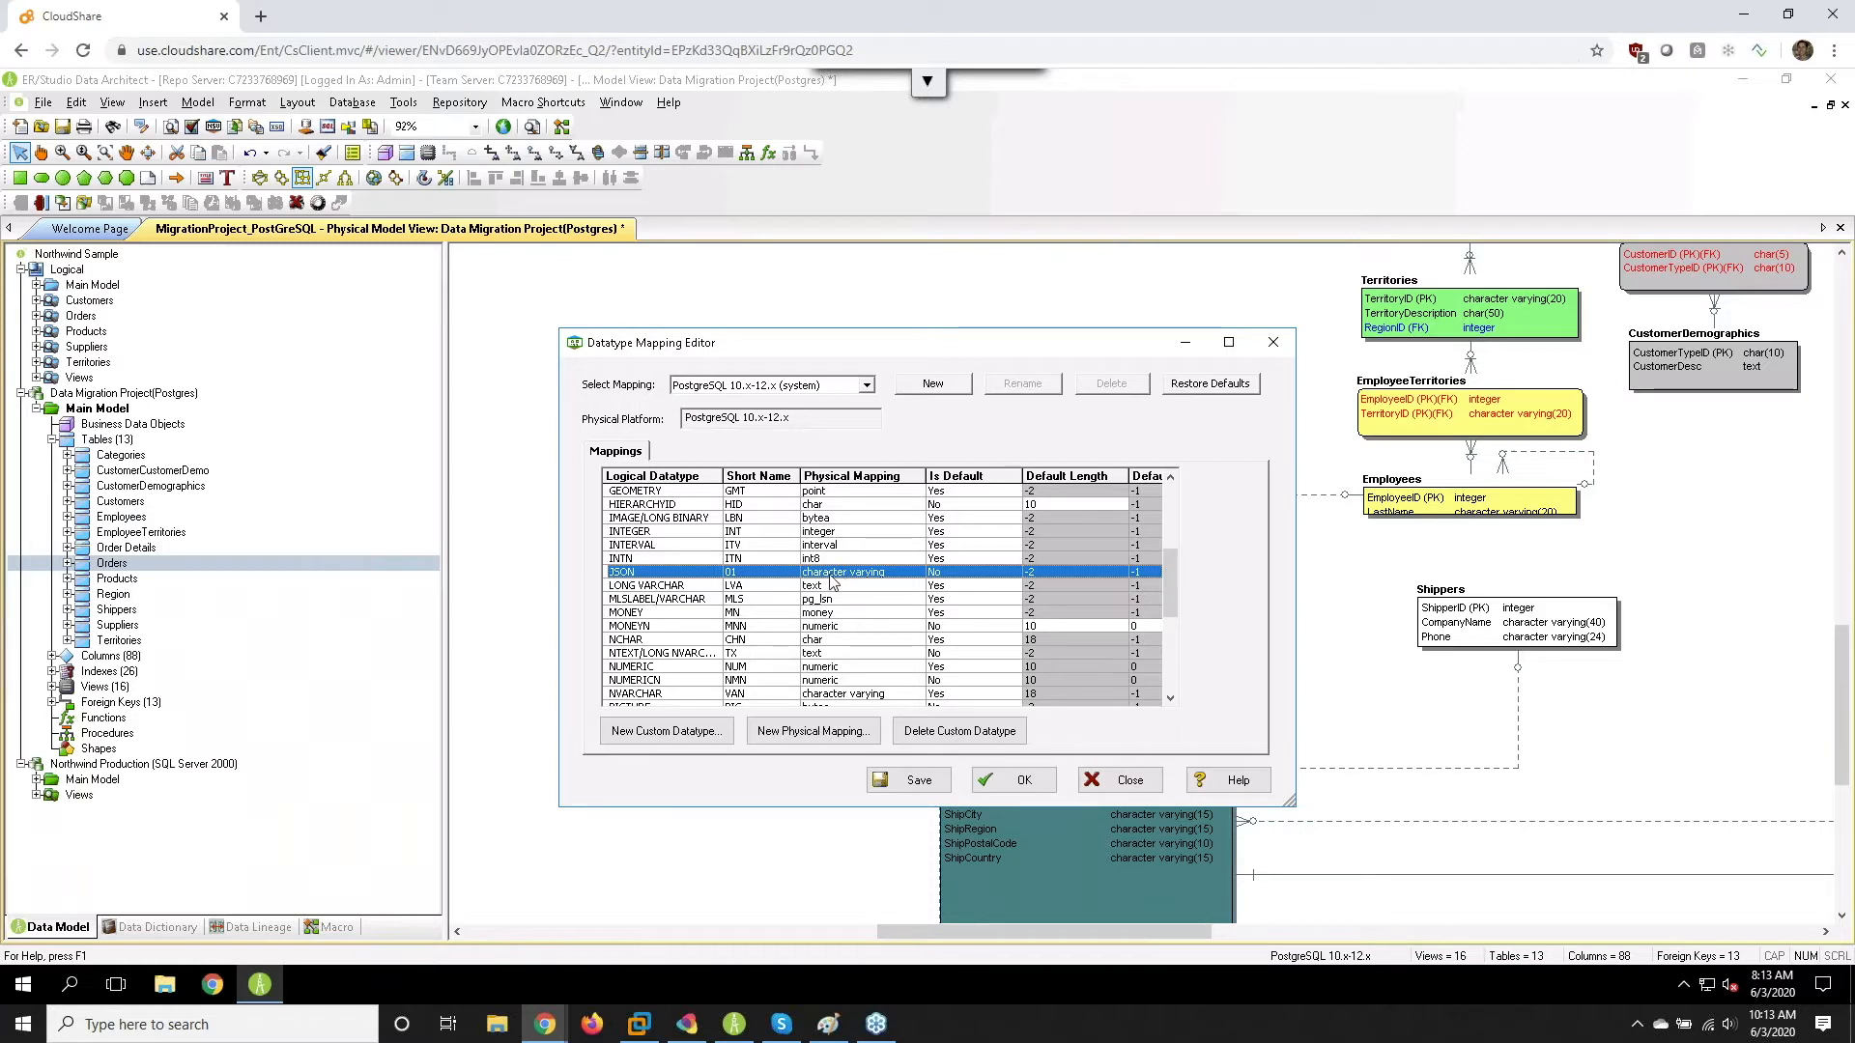
left_click(850, 578)
left_click(850, 577)
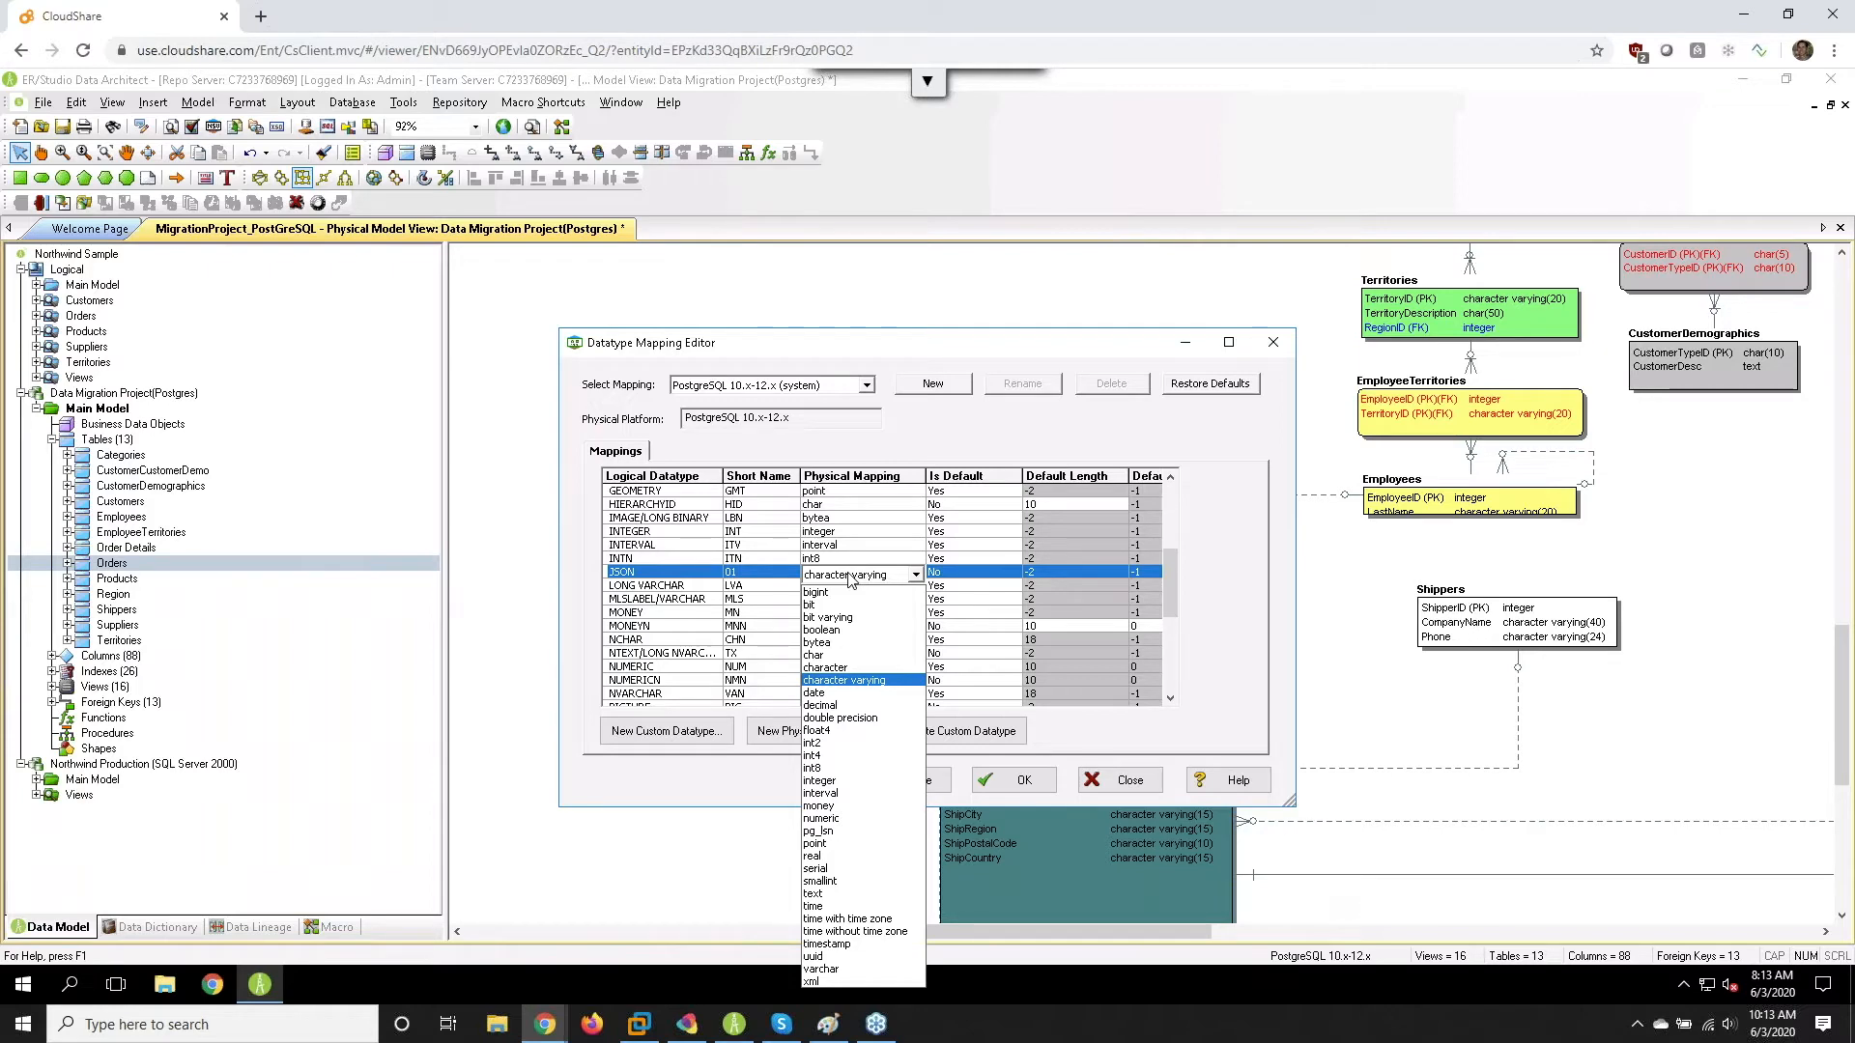
key("Escape")
- Create a new physical datatype named JSON and map it to the JSON logical datatype
left_click(792, 736)
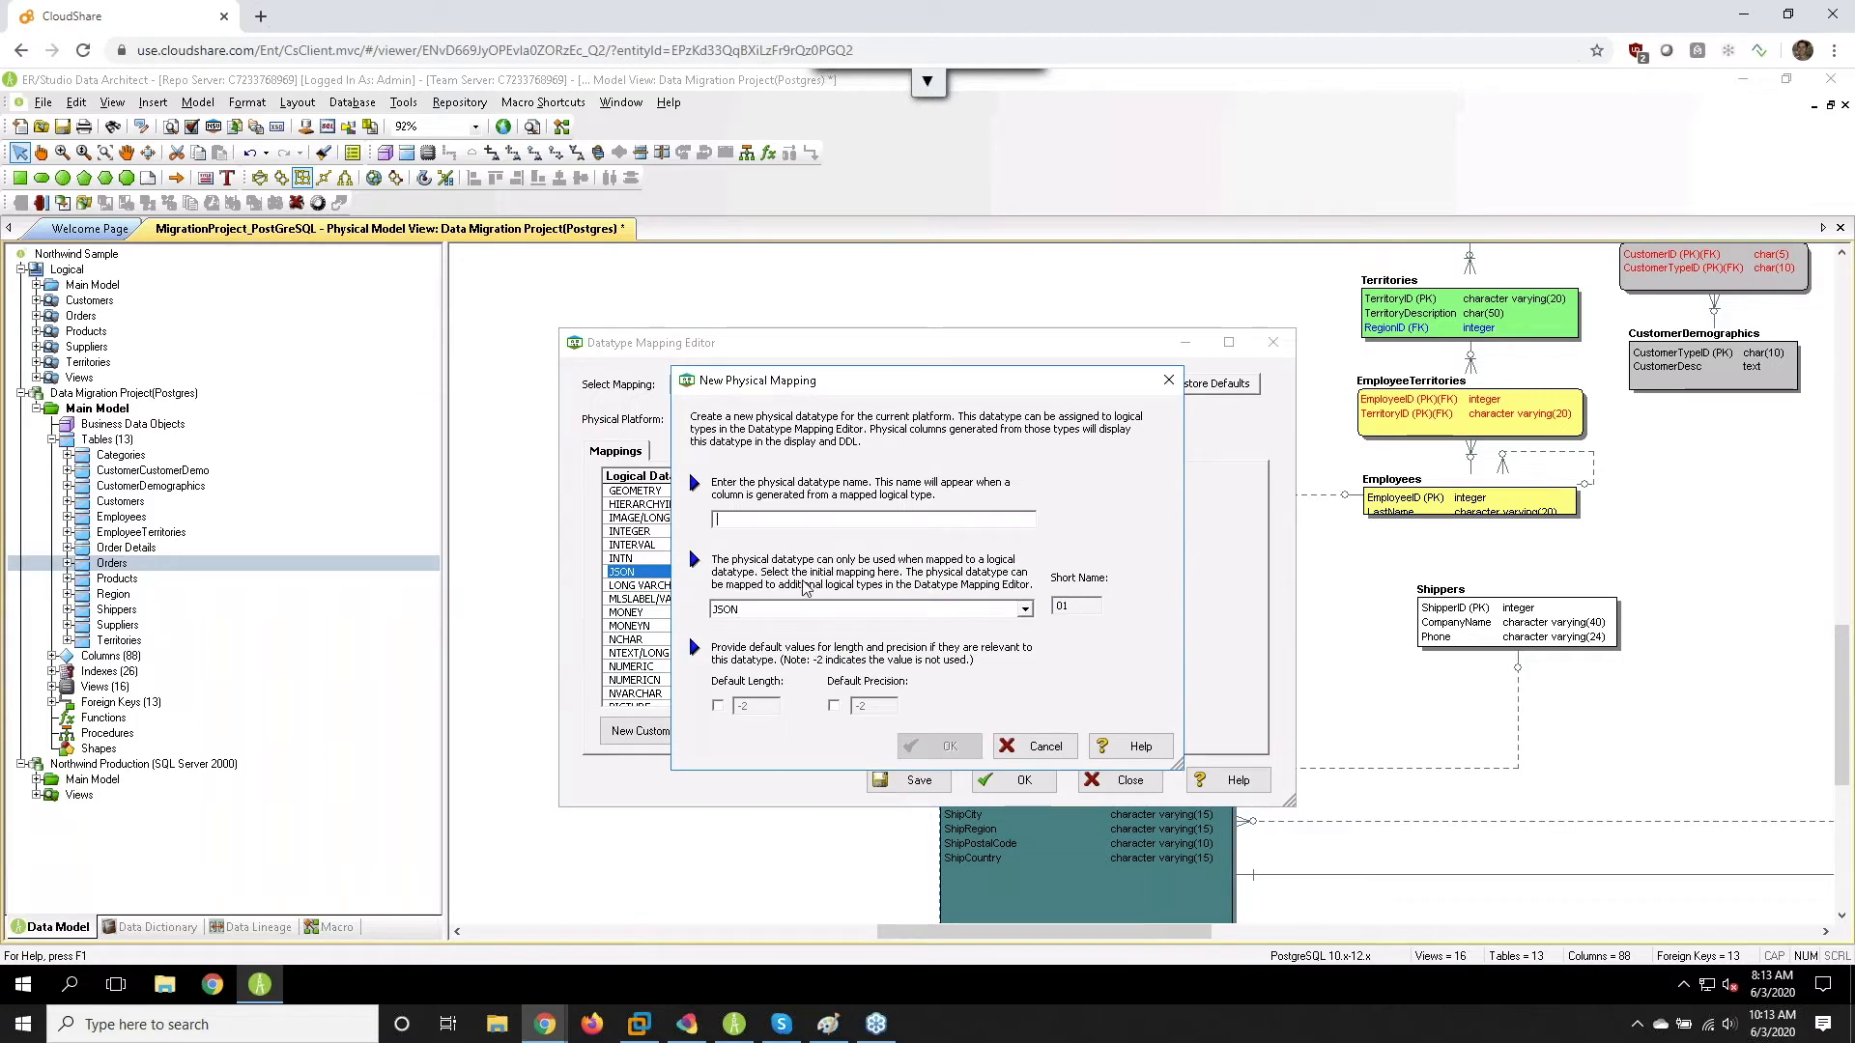
type("JSON")
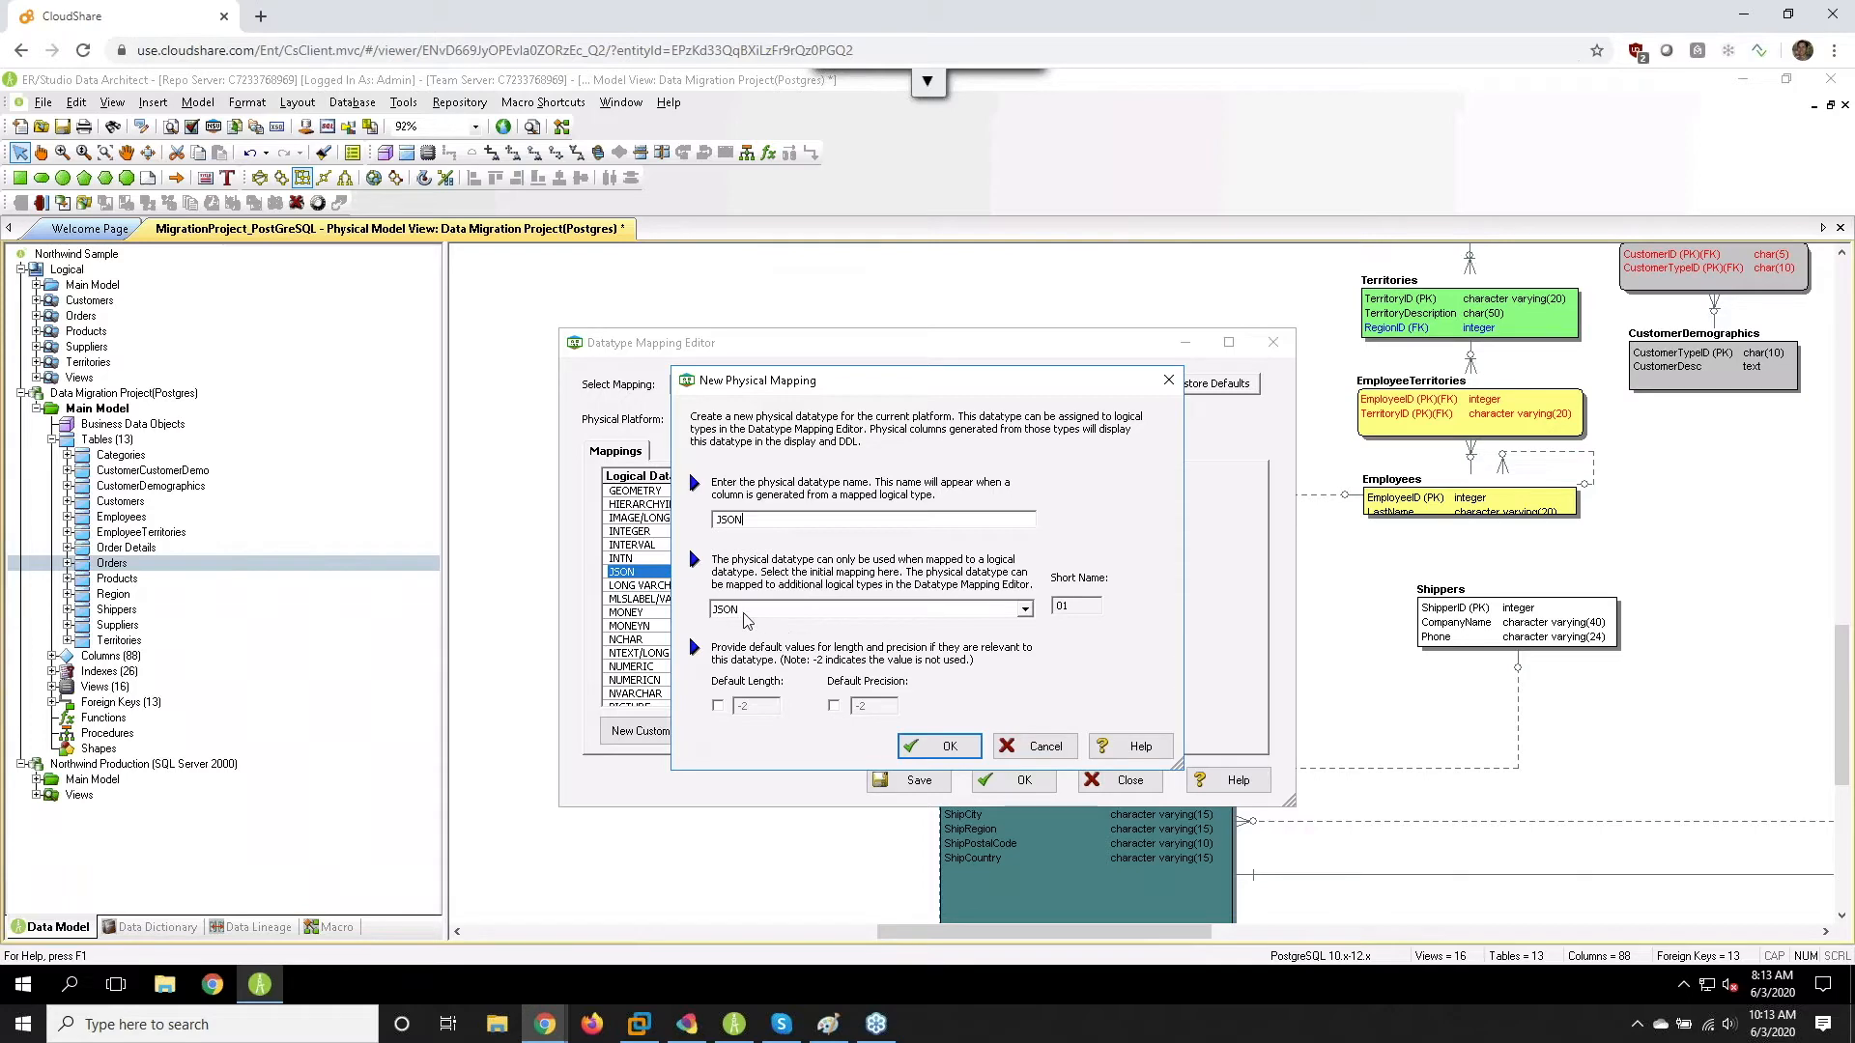
left_click(941, 758)
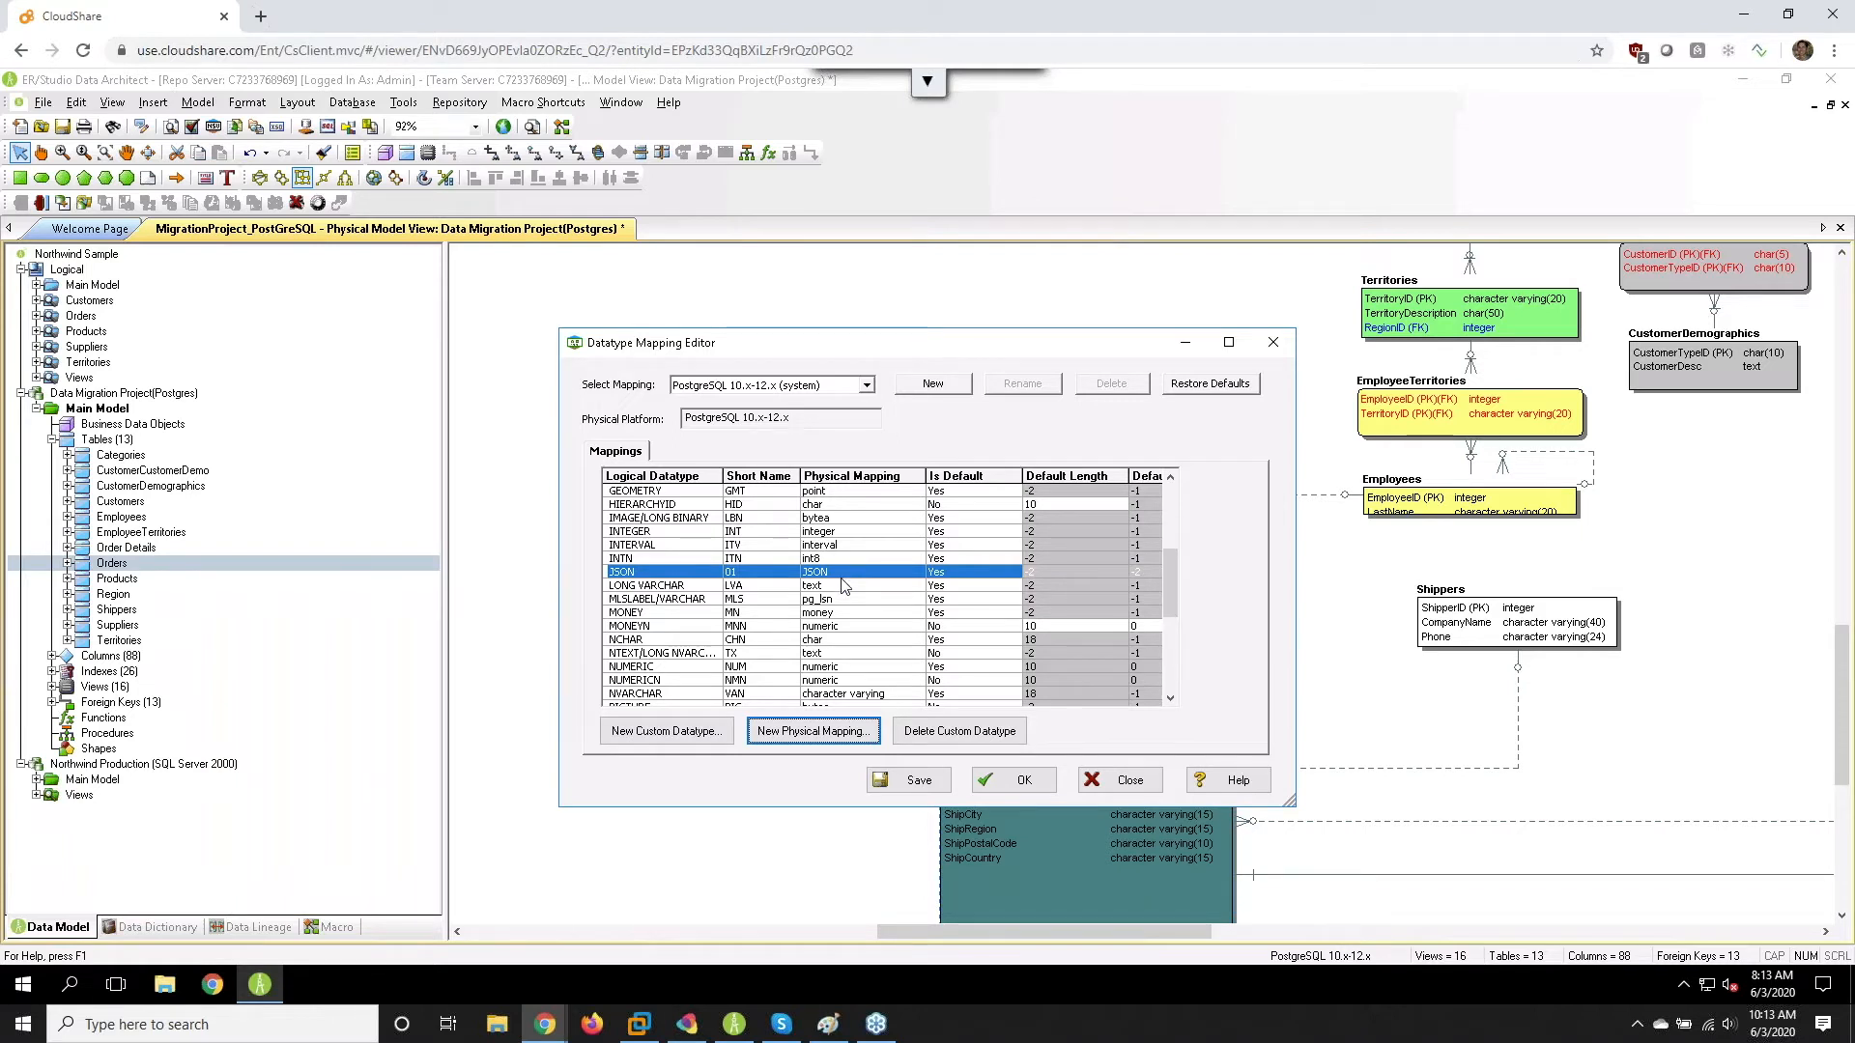
- Save the modified datatype mapping, replacing the original system default, and close the Datatype Mapping Editor
left_click(1014, 782)
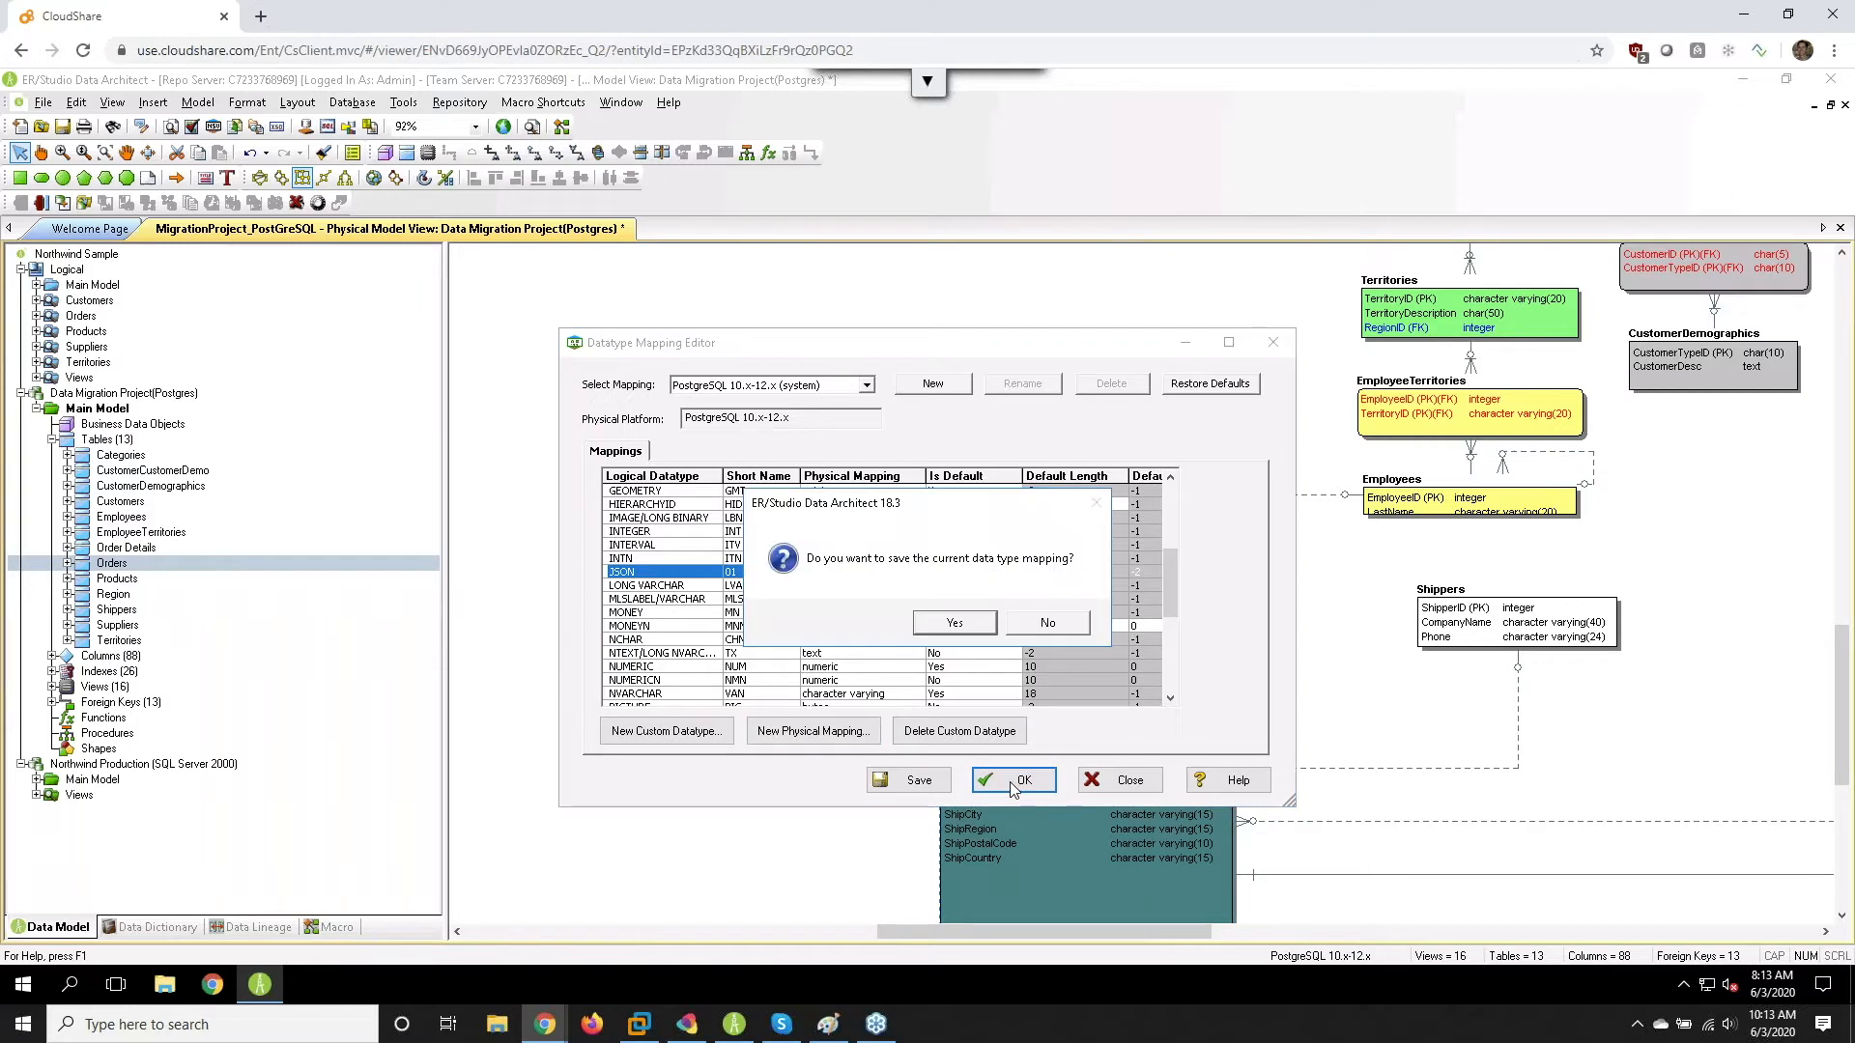
left_click(968, 623)
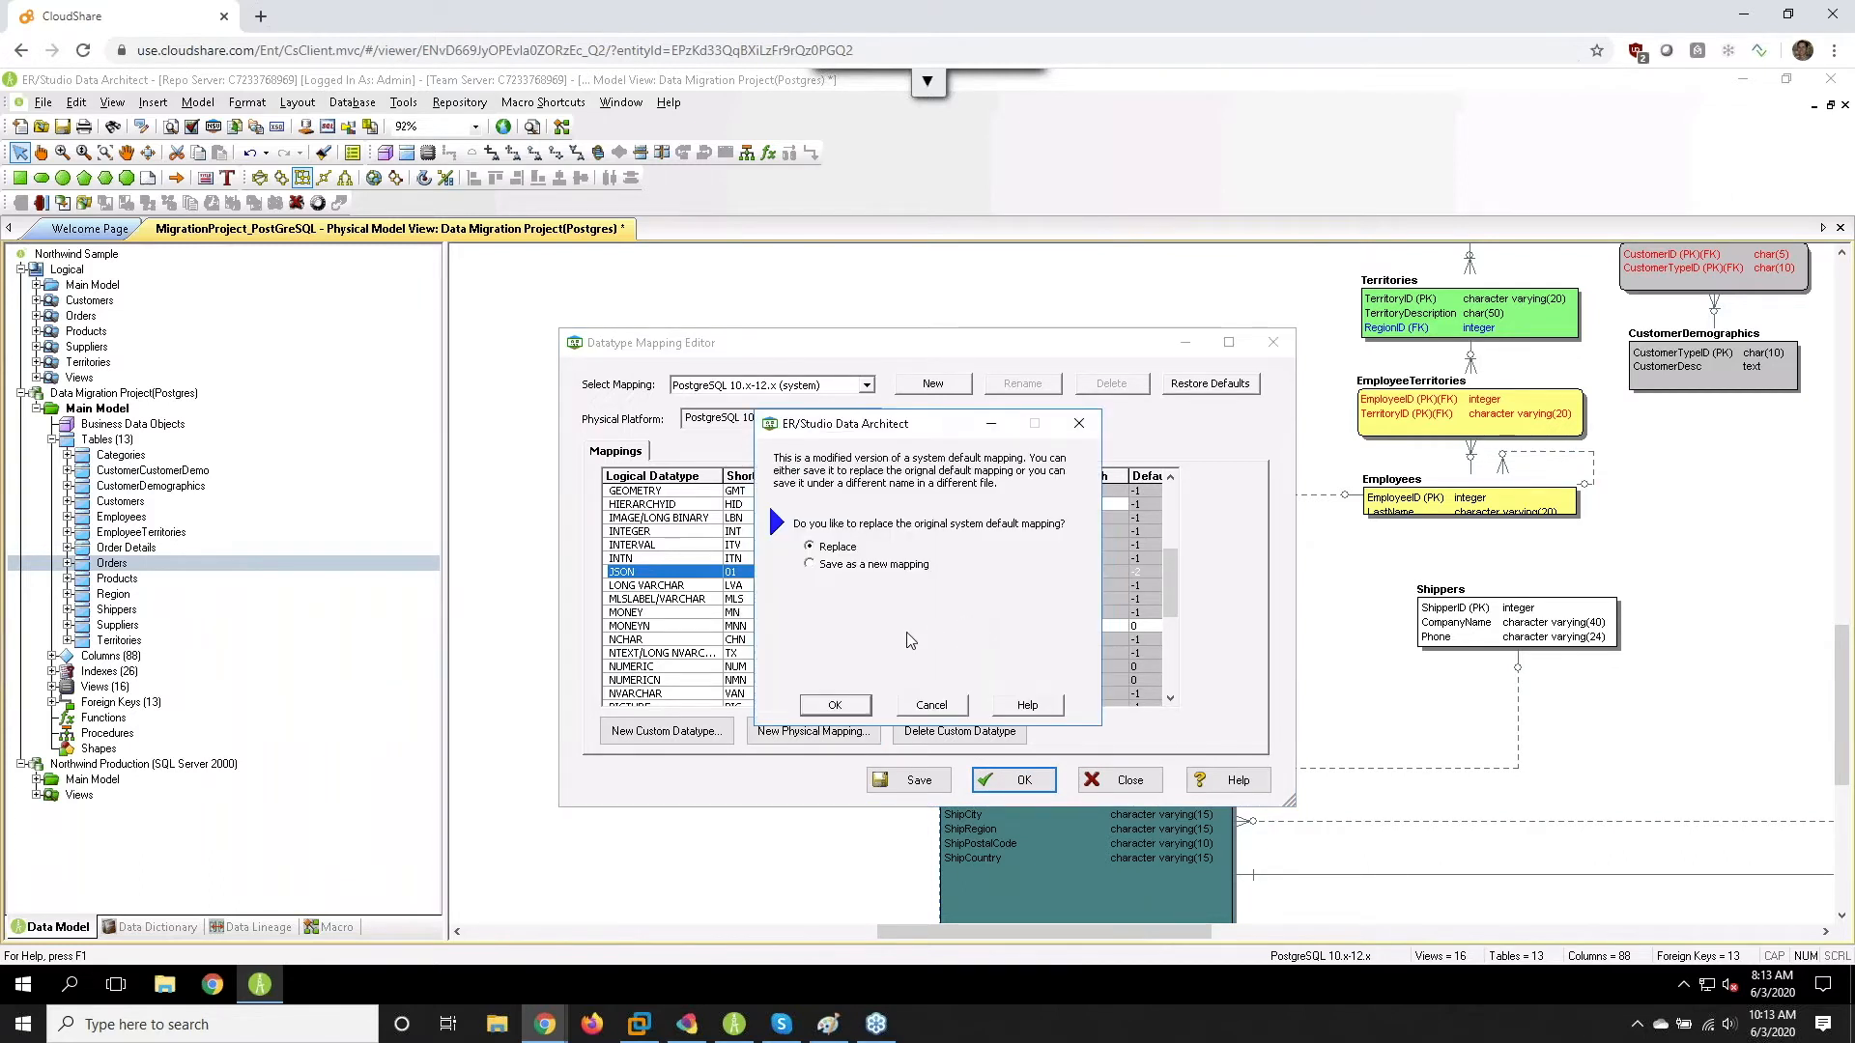
left_click(838, 705)
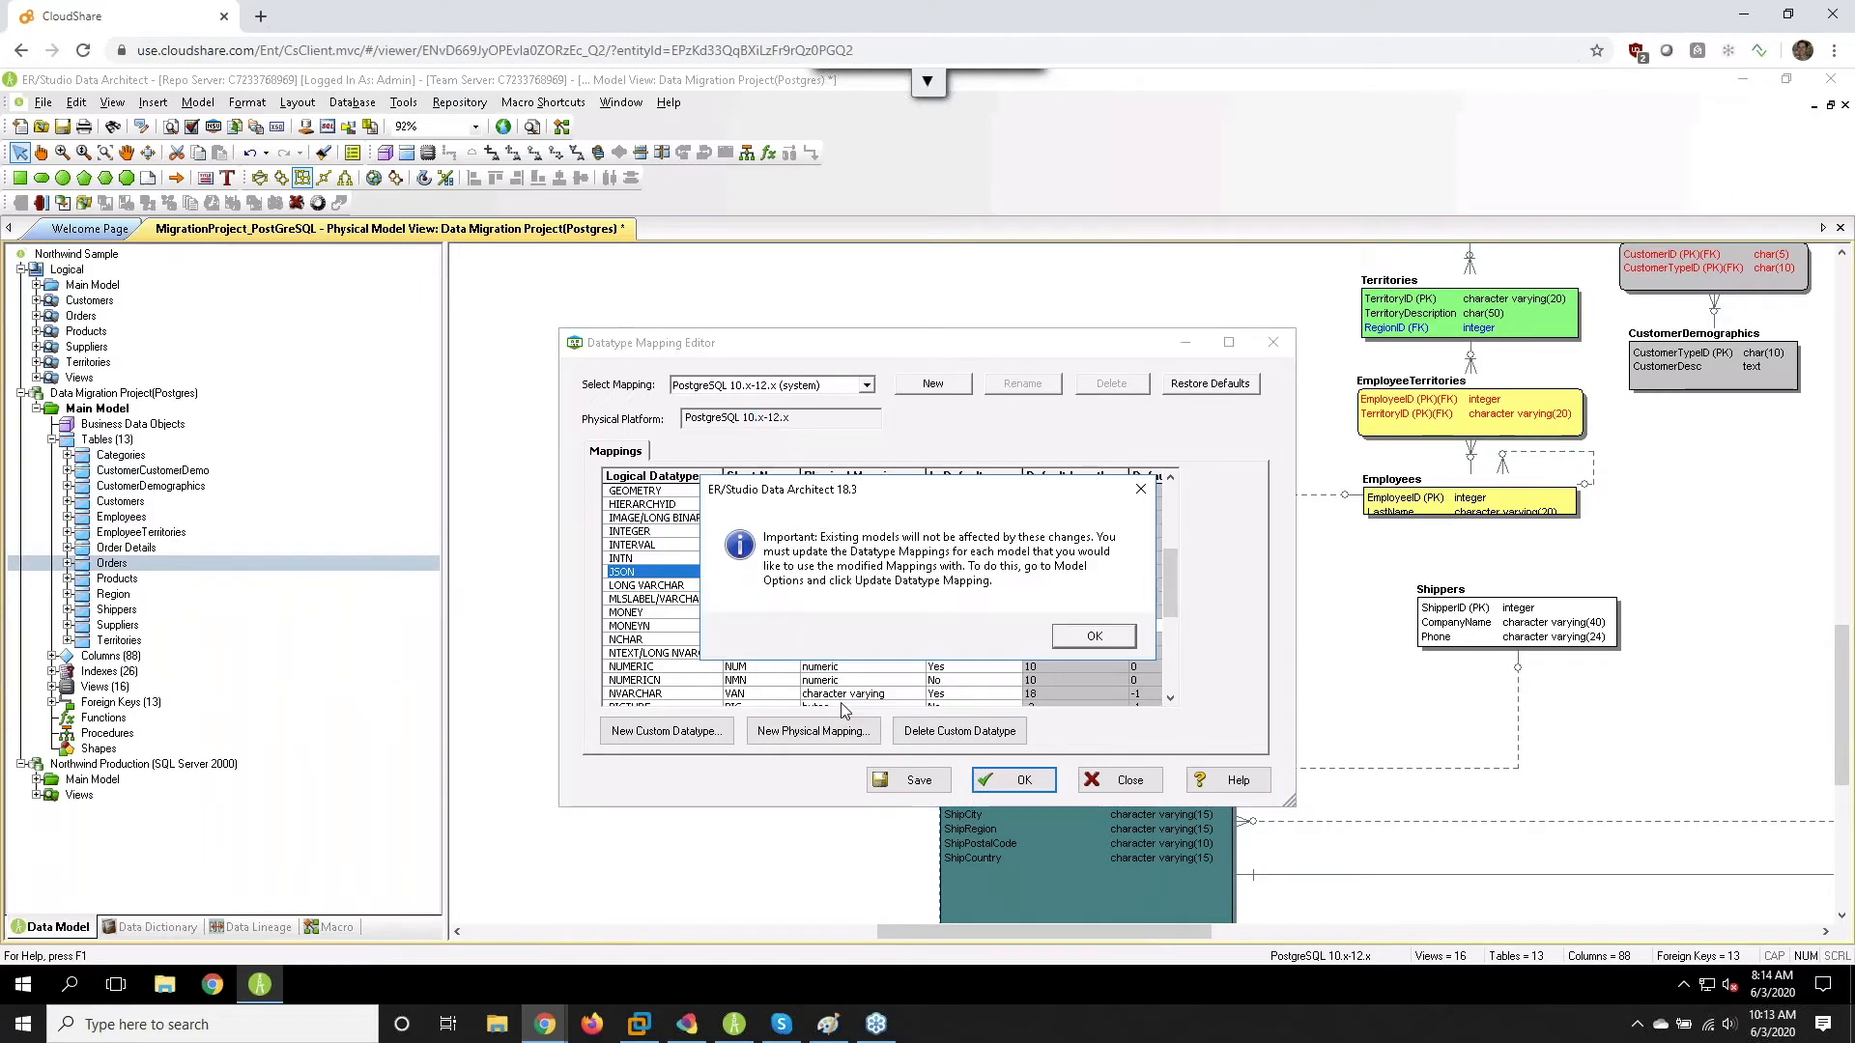
left_click(1088, 637)
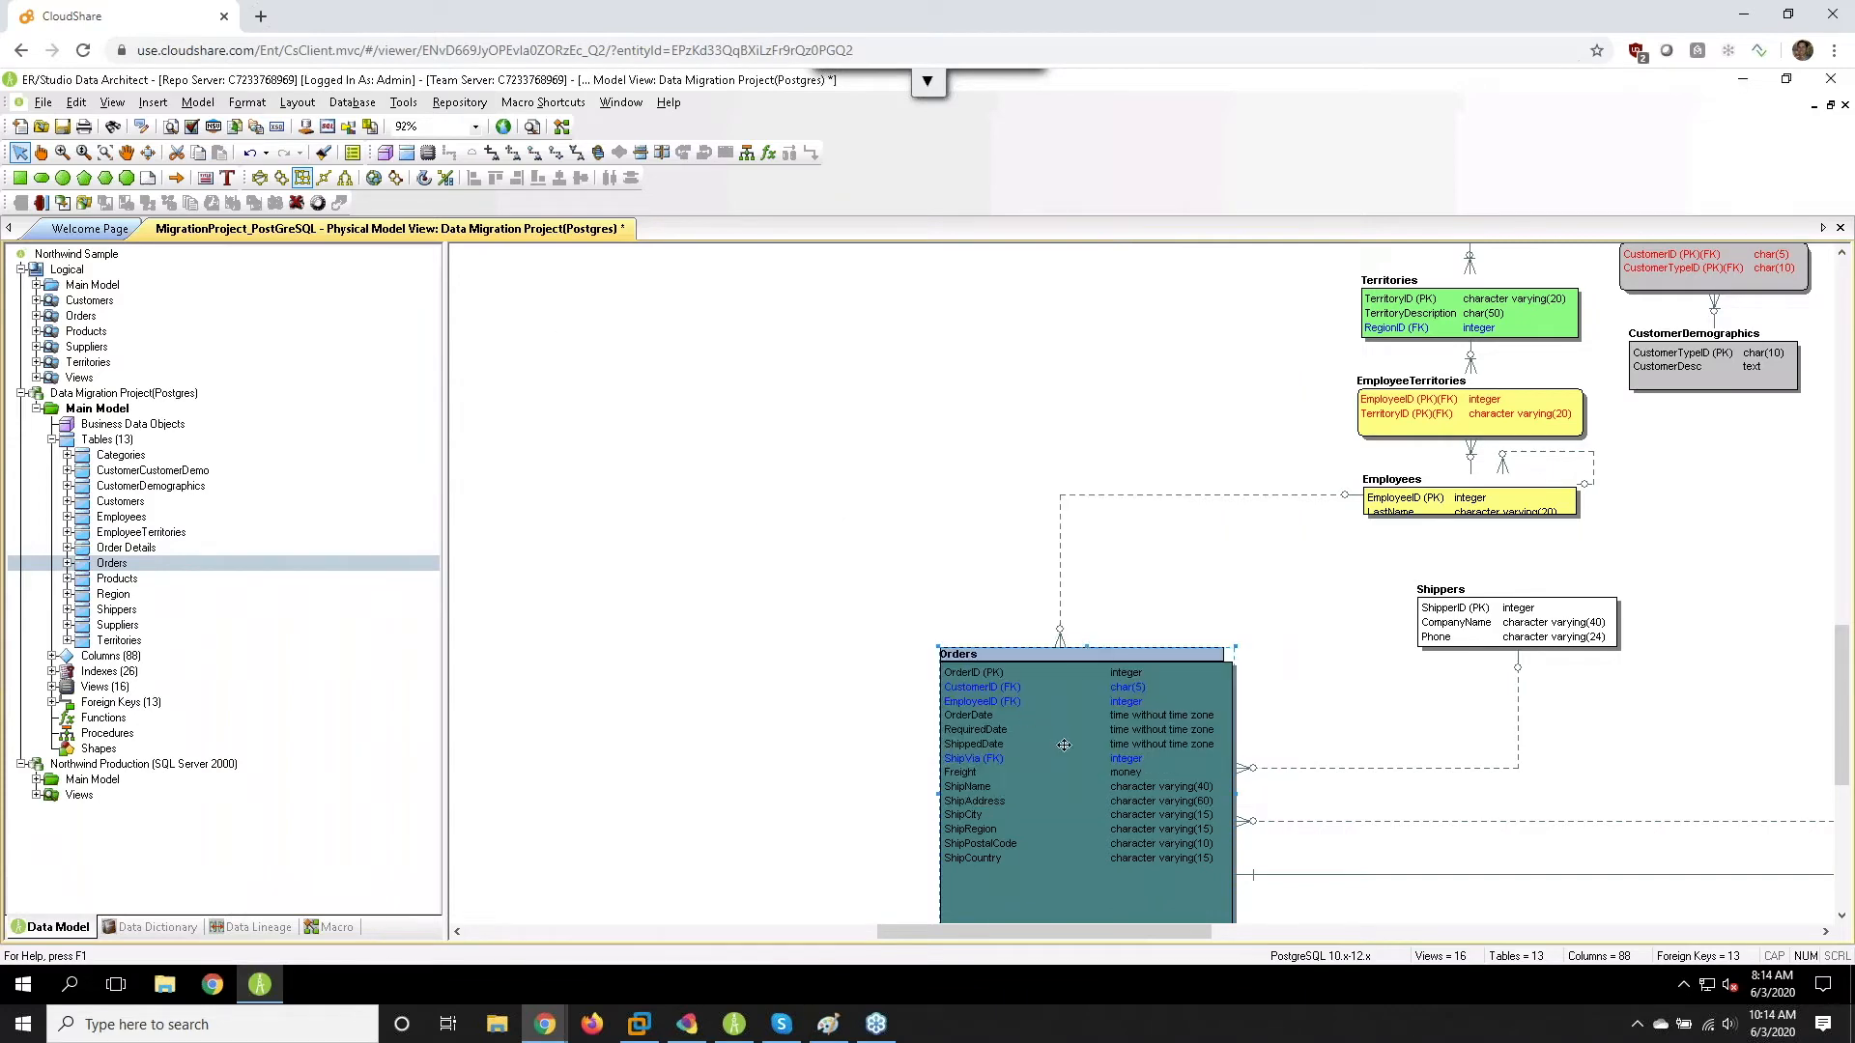
- Open the Orders table for editing and look through the datatypes available for its ShipAddress column
double_click(1041, 719)
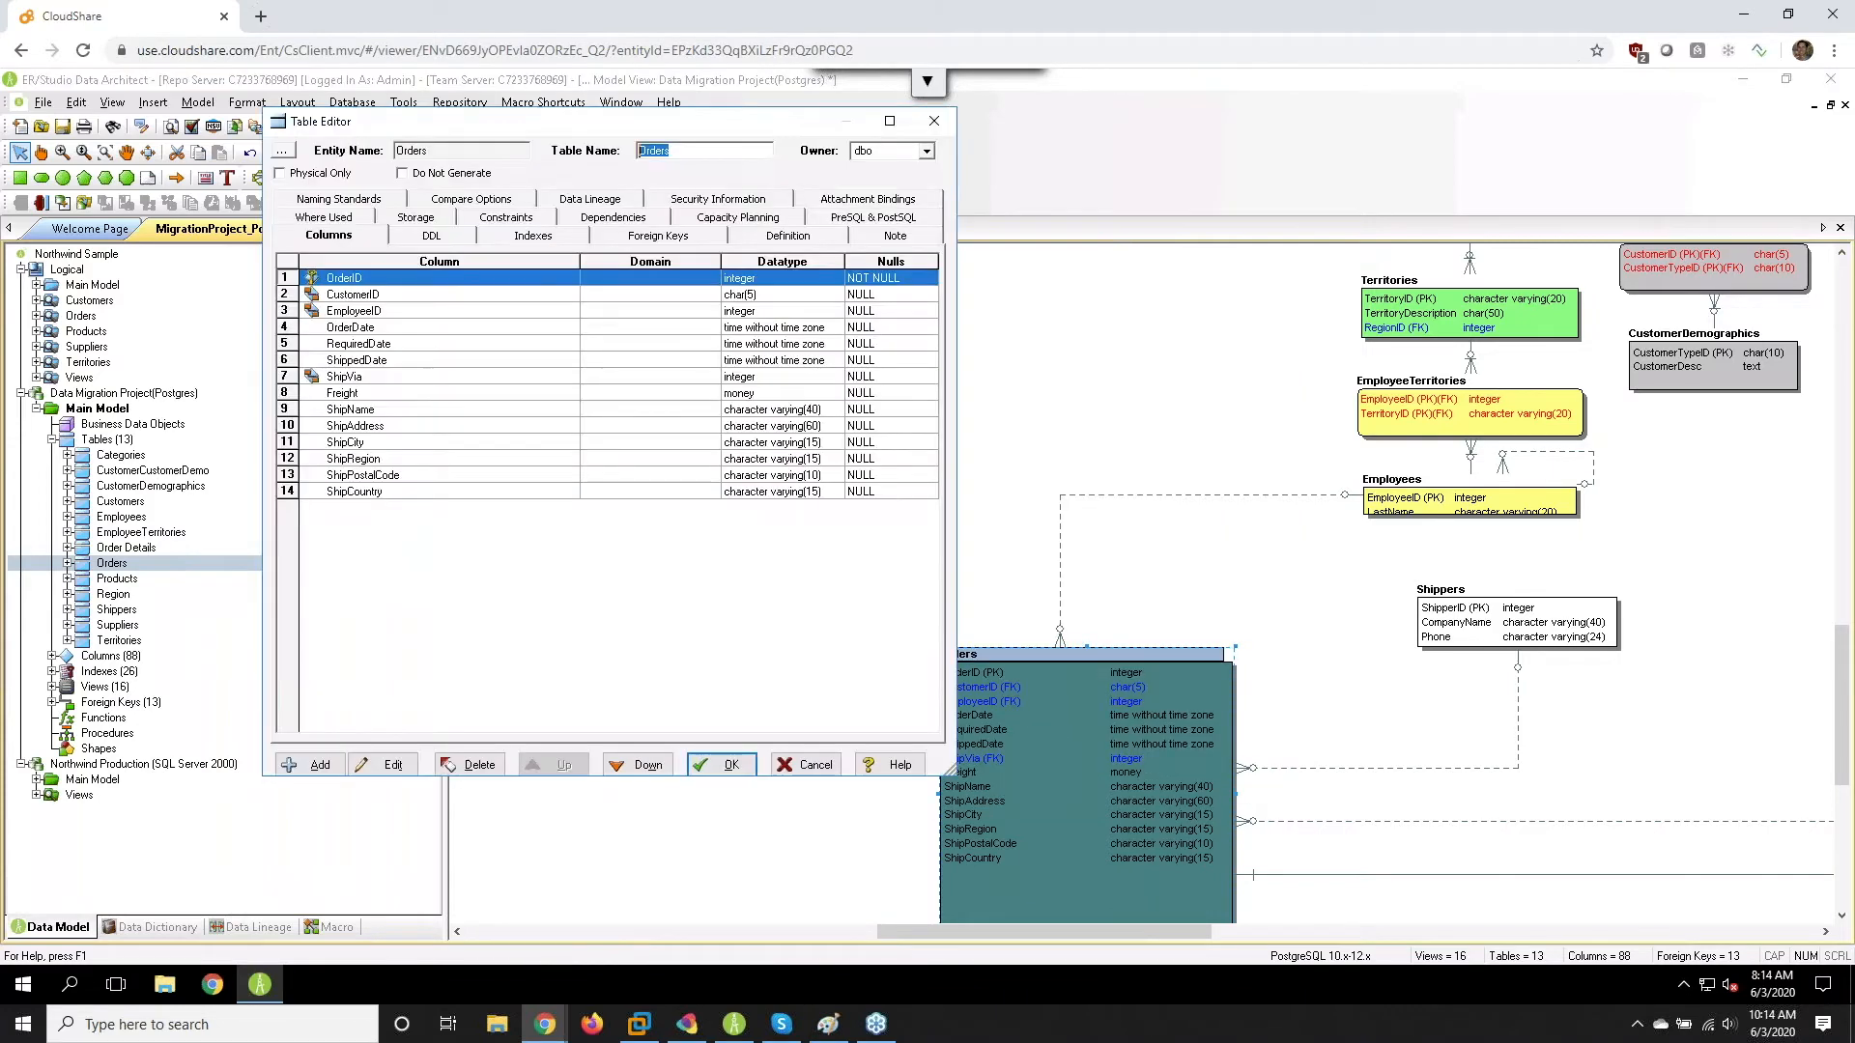
double_click(346, 425)
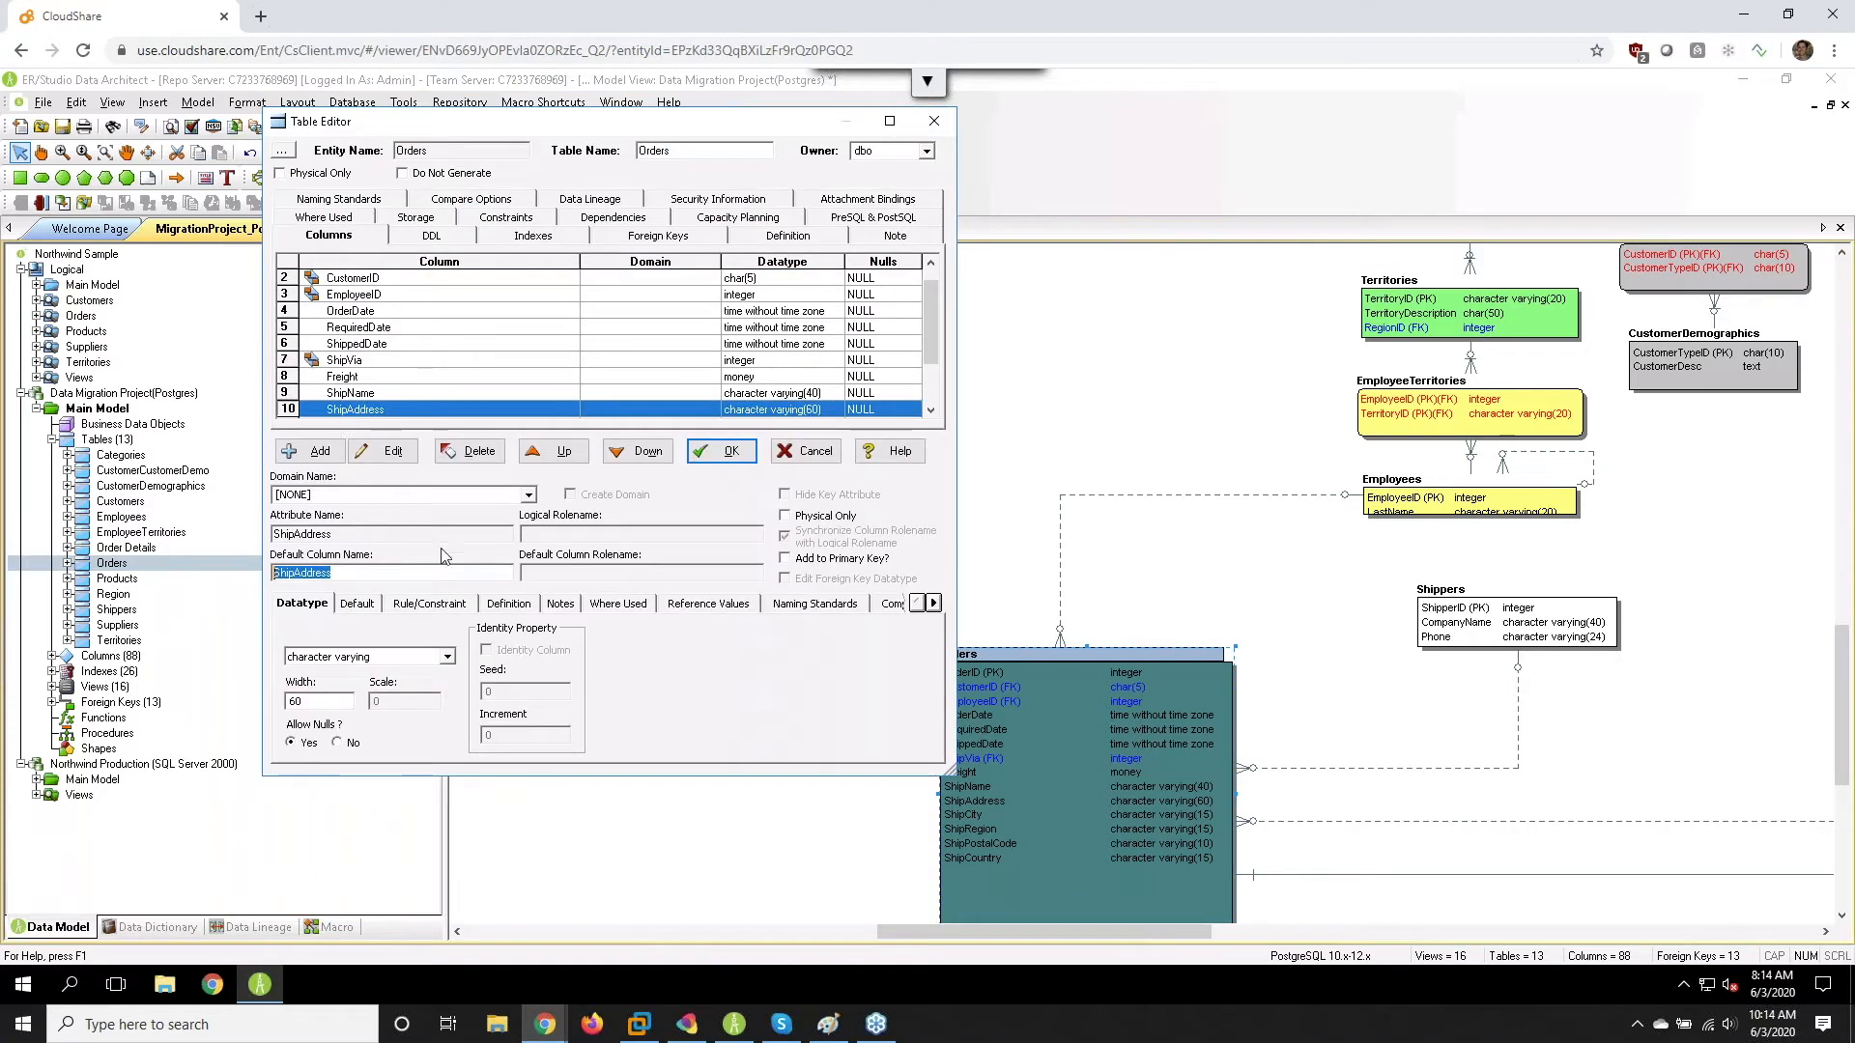
left_click(446, 658)
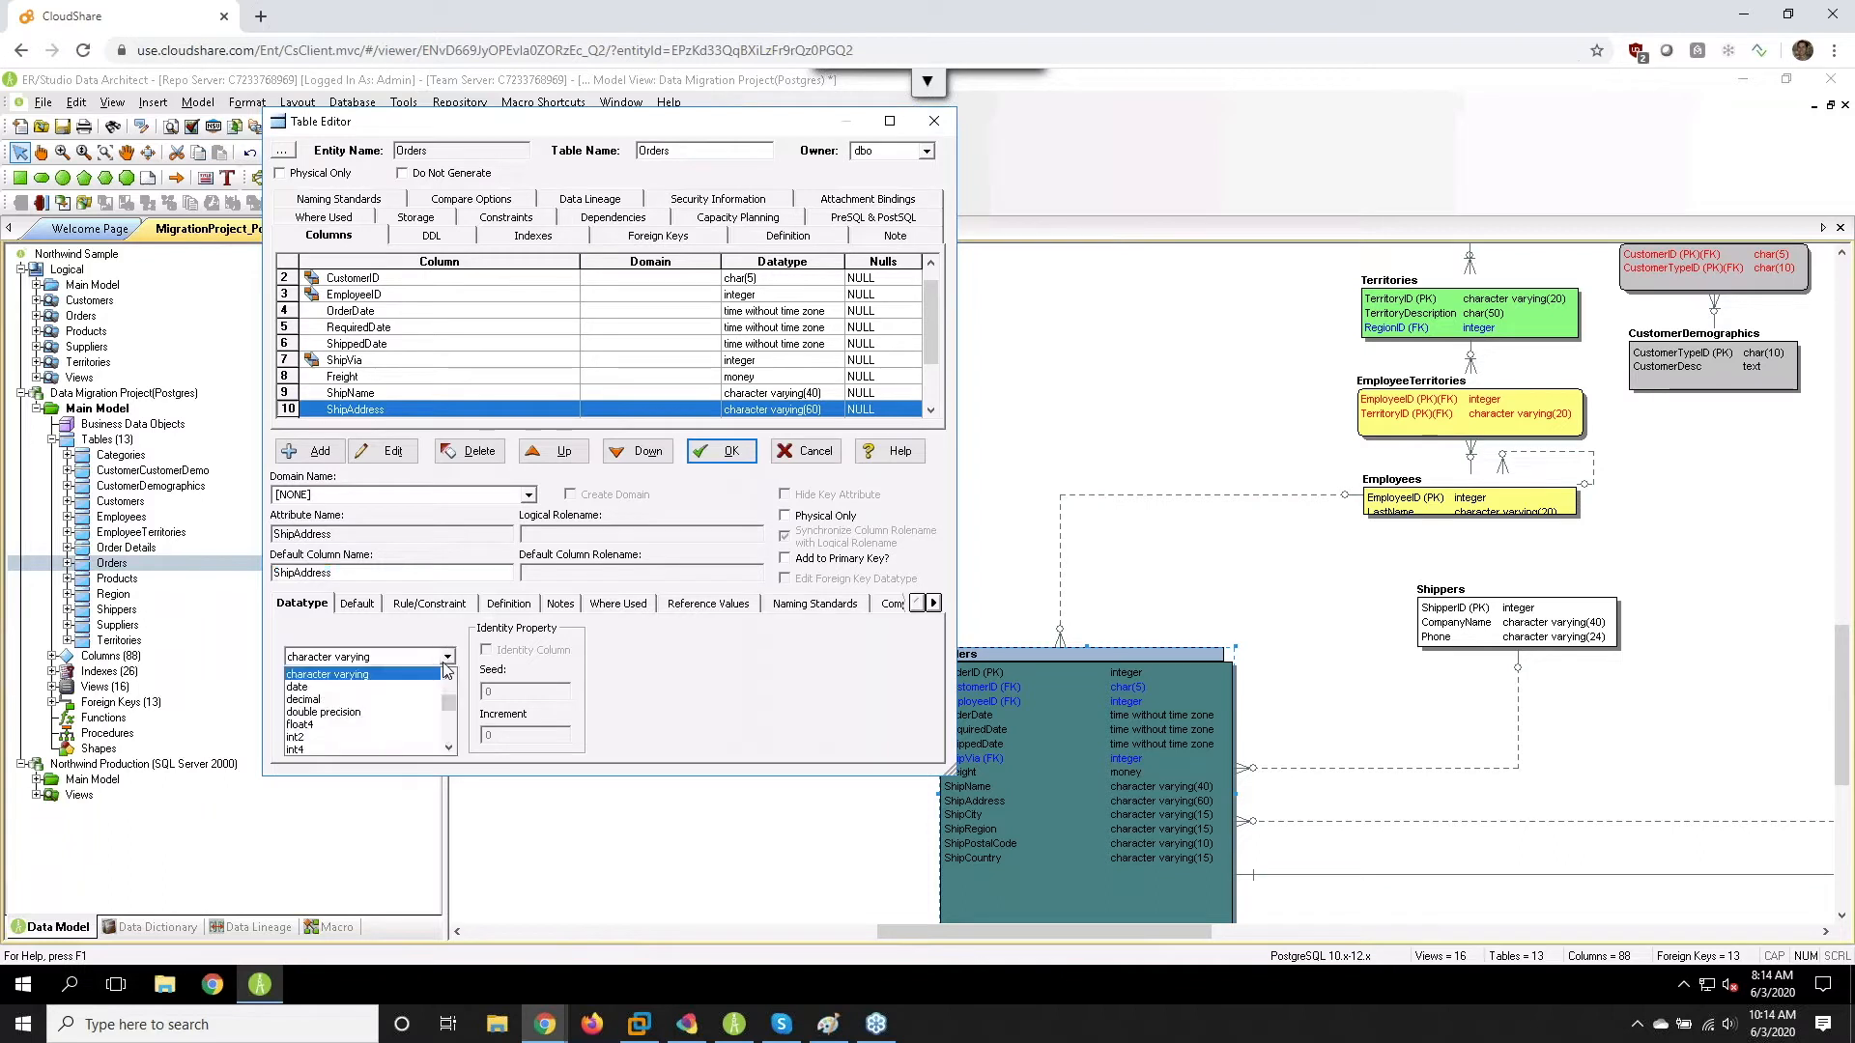
mouse_move(449, 702)
left_mouse_down()
mouse_move(452, 741)
mouse_move(452, 707)
left_mouse_up()
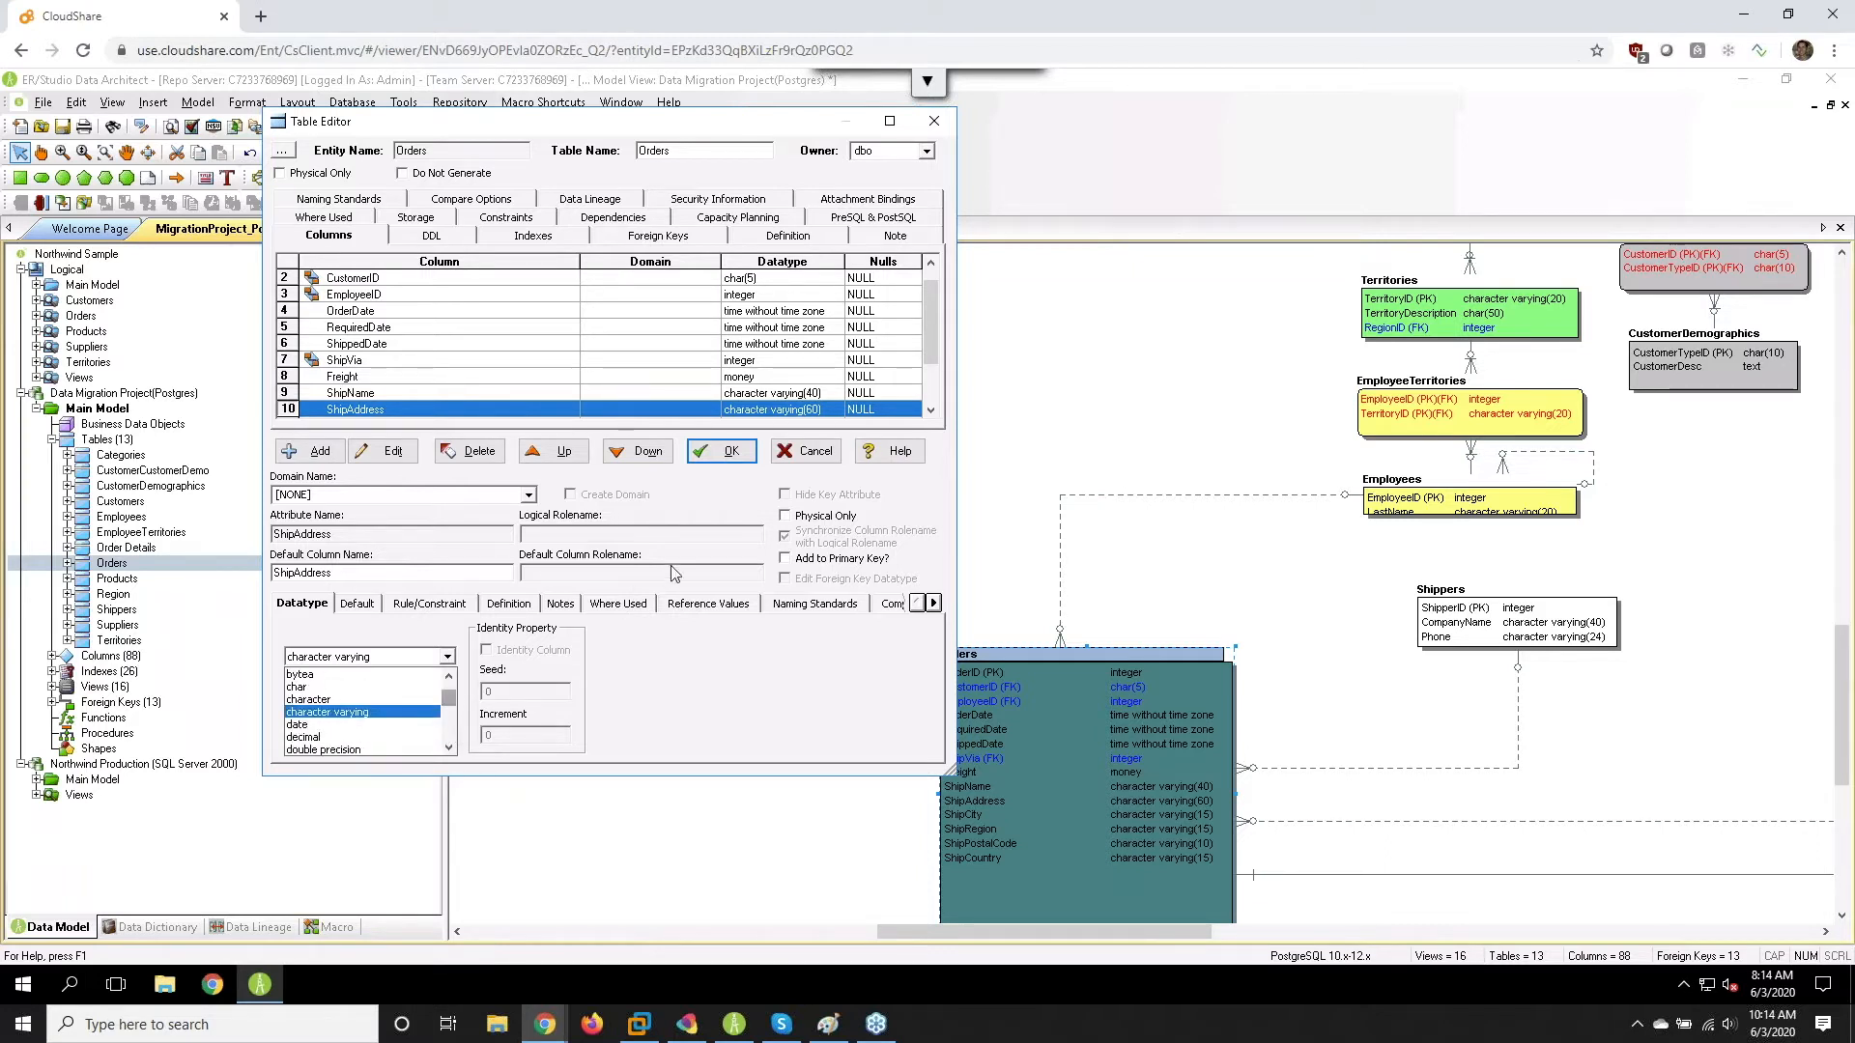
- Start a new column in the Orders table, look through its available datatypes, and discard the table changes
left_click(320, 450)
left_click(320, 451)
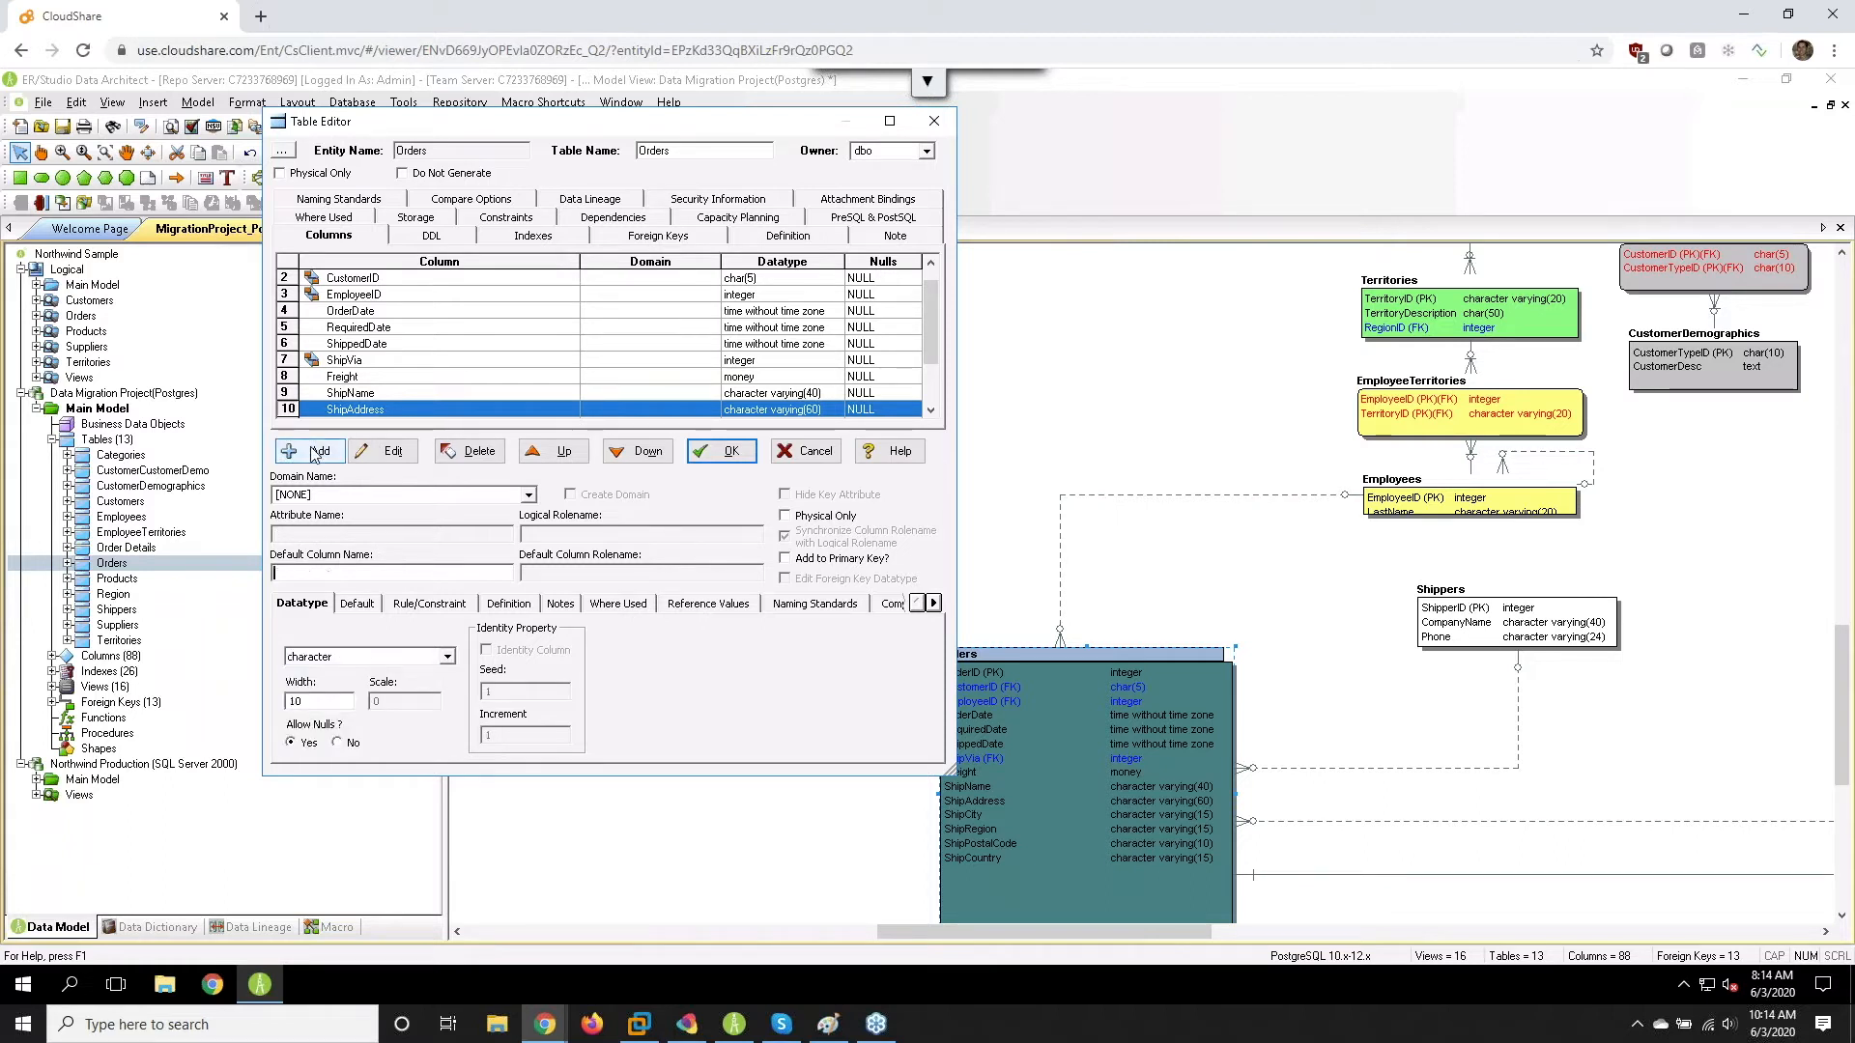
left_click(449, 665)
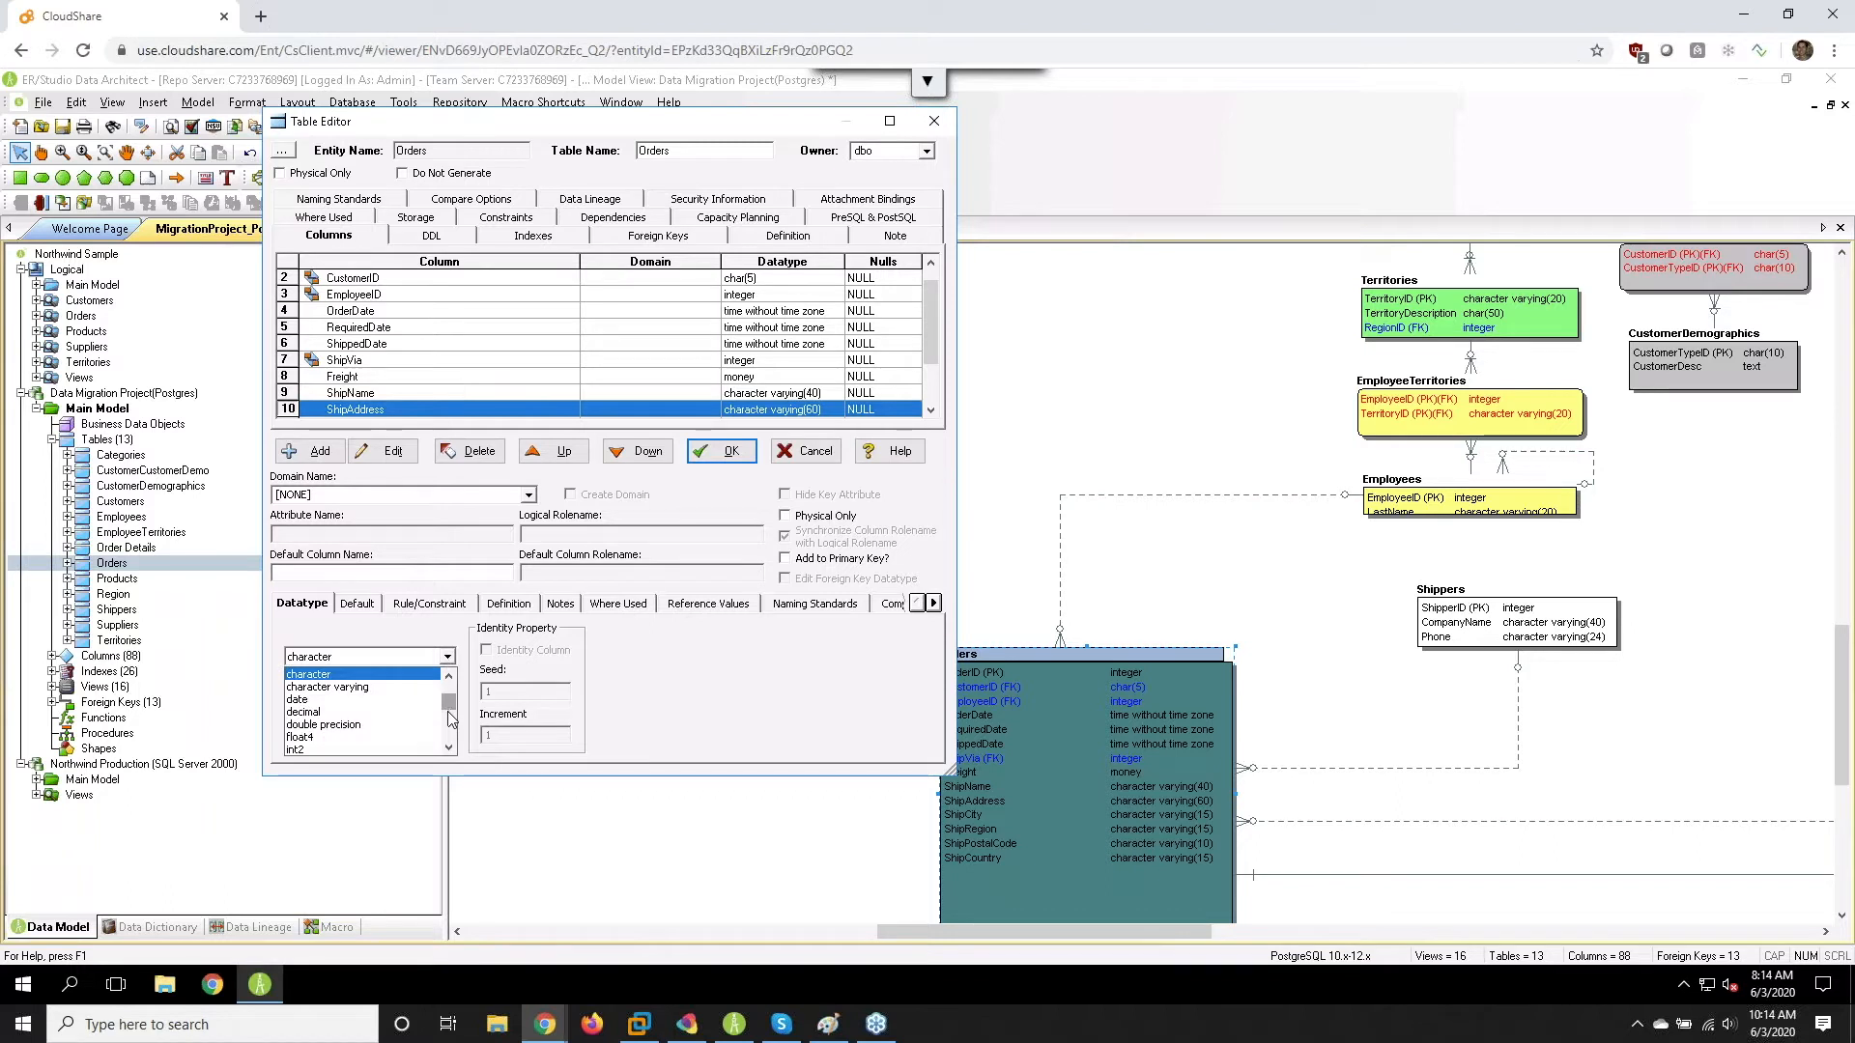
scroll(450, 720, "down", 4)
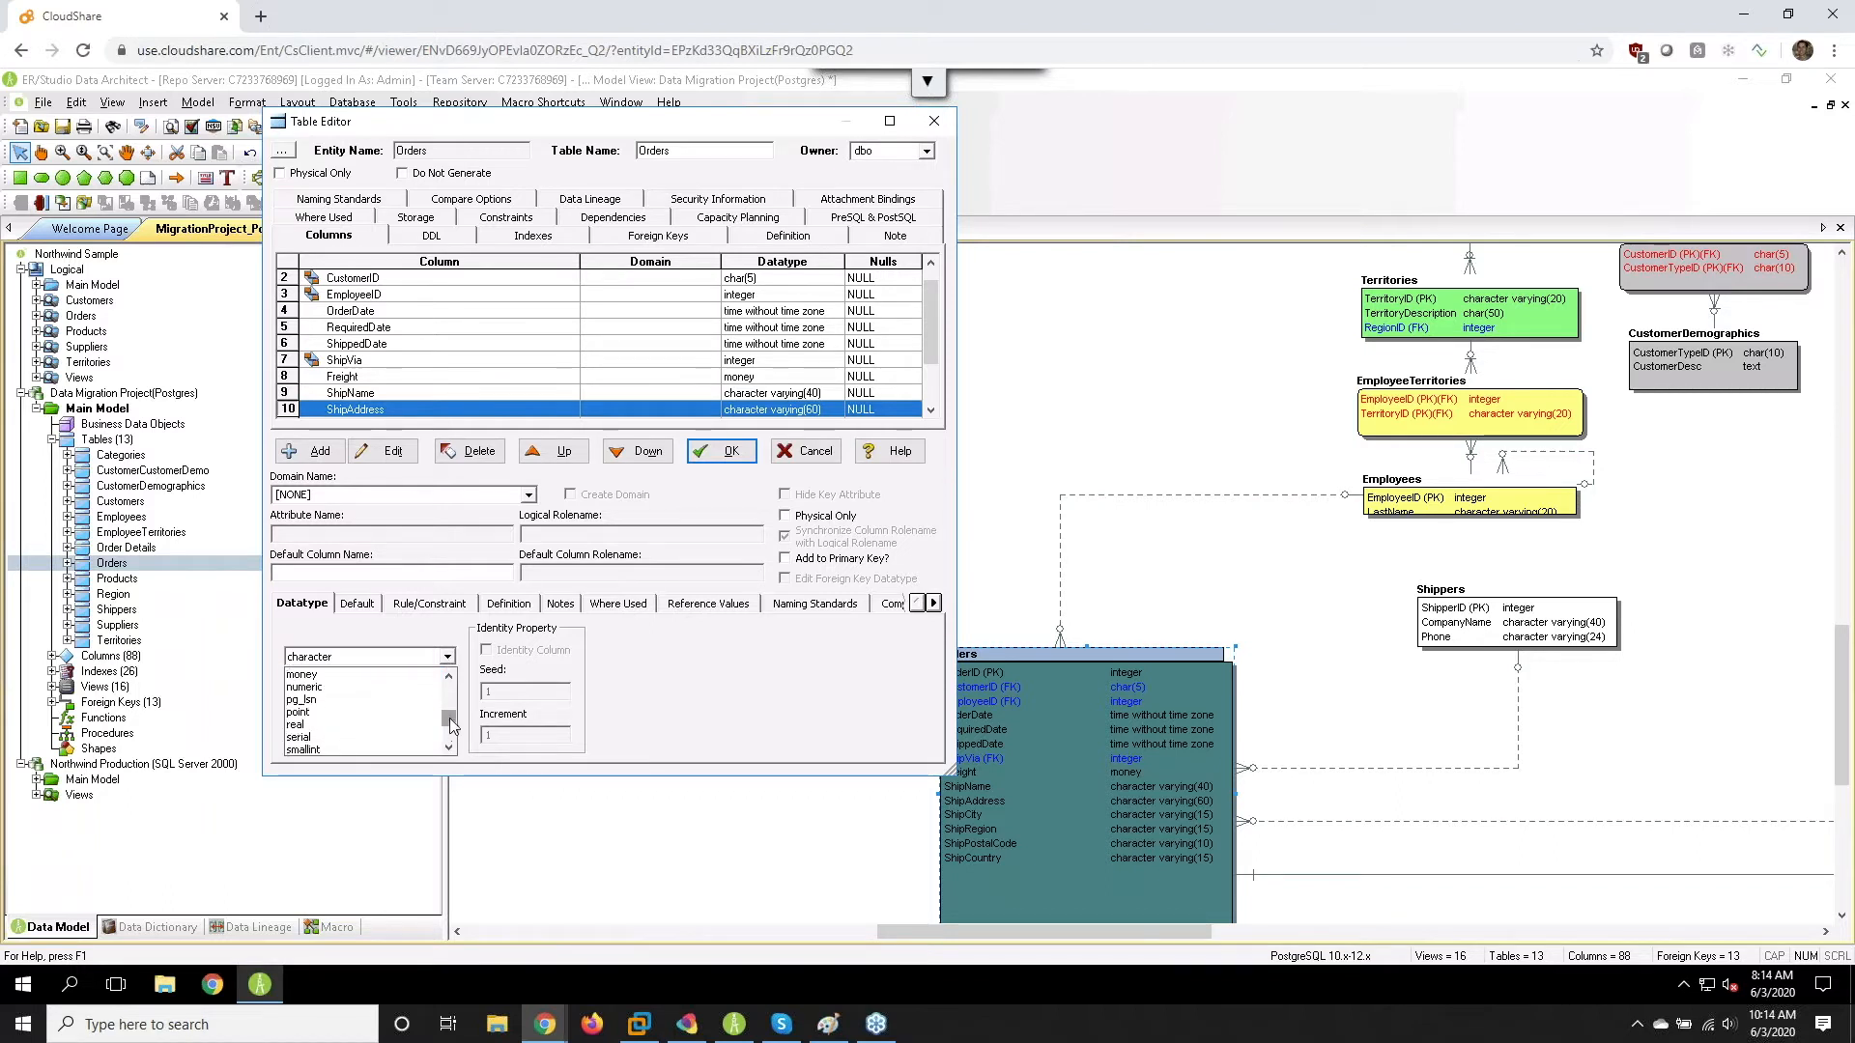
left_click(809, 464)
left_click(810, 464)
left_click(811, 629)
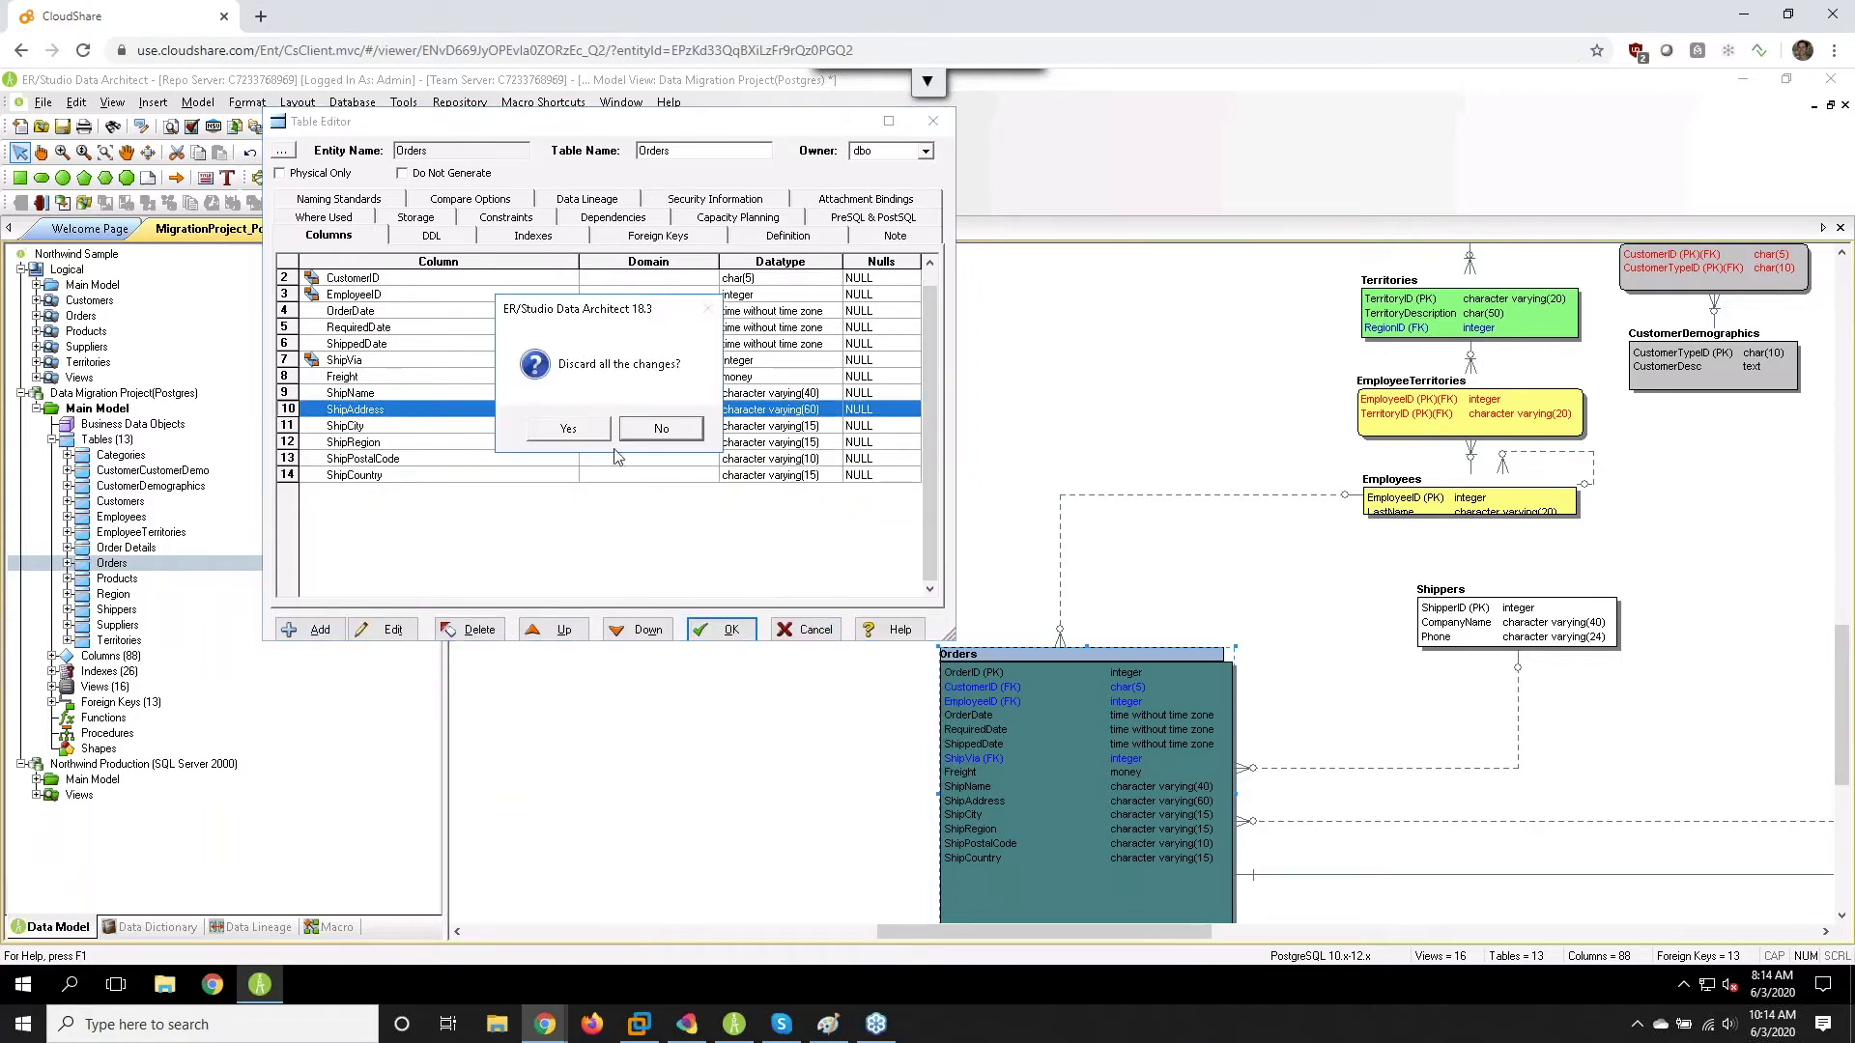
left_click(568, 432)
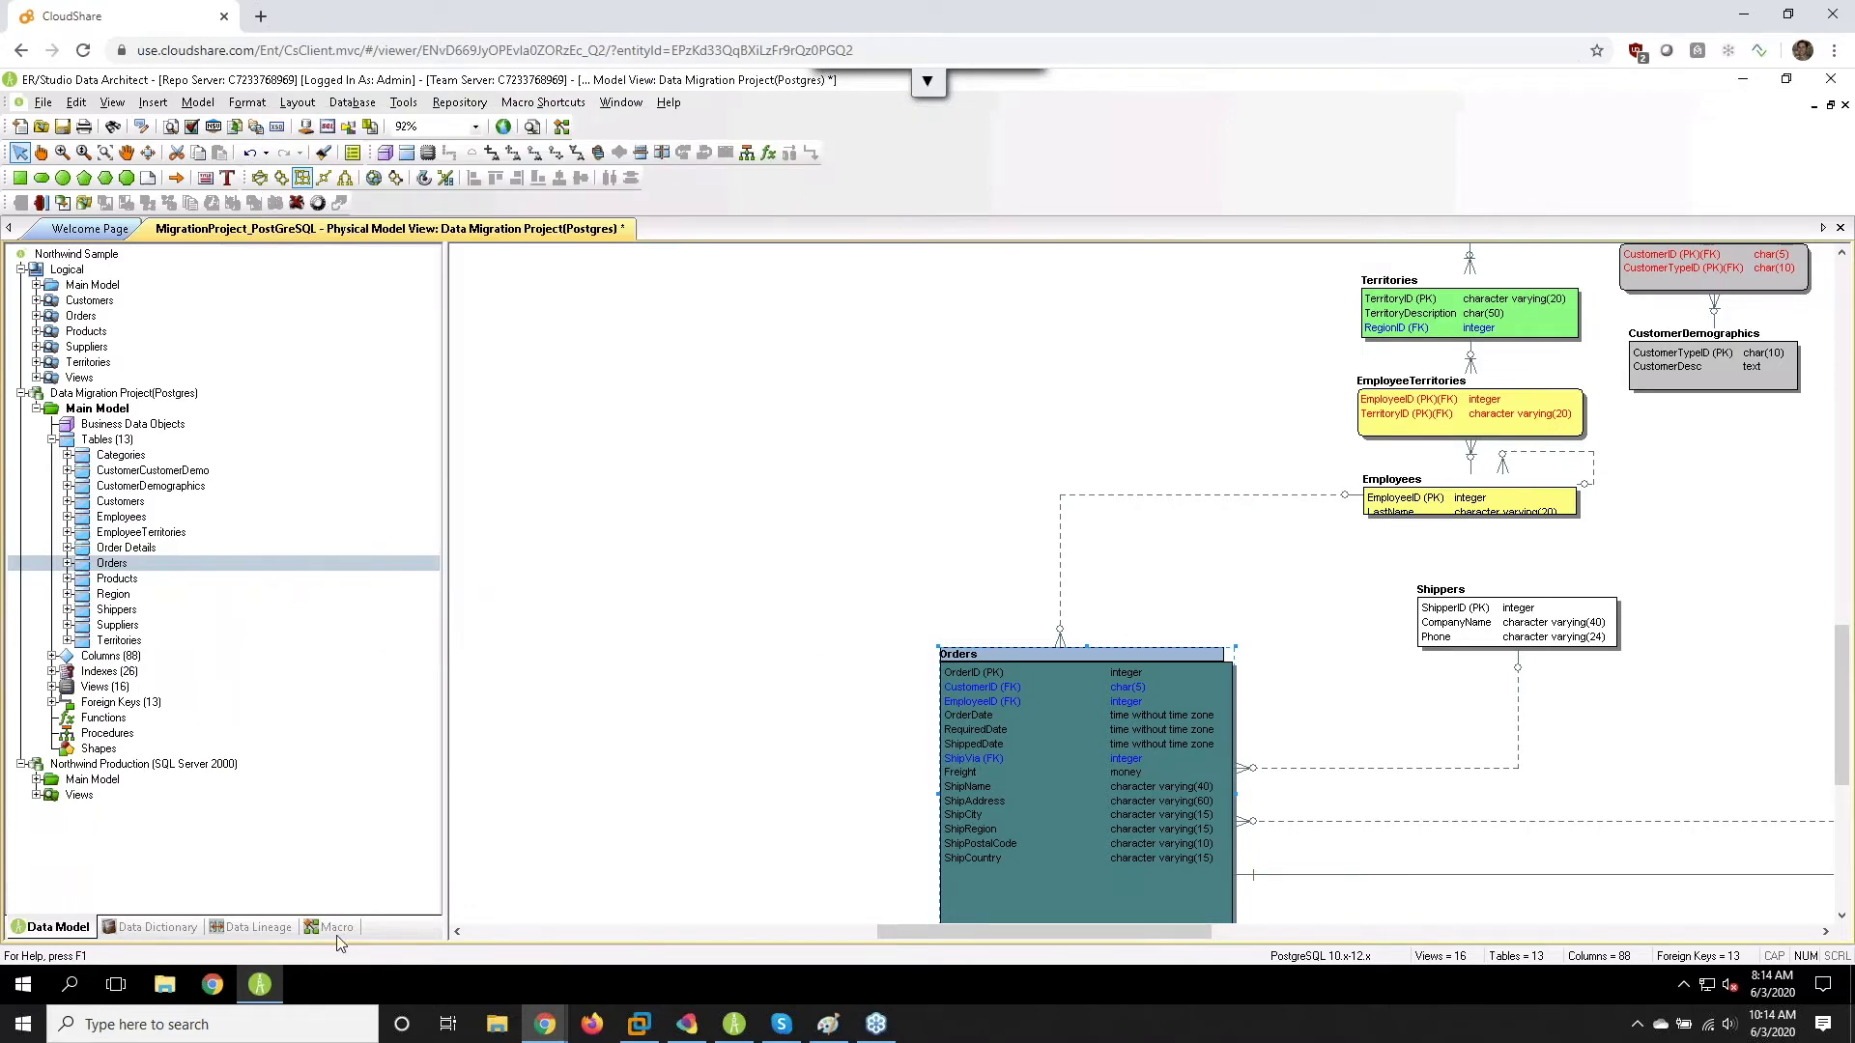
- Start a new user datatype in the data dictionary with NTEXT/LONG NVARCHAR as its base type
left_click(157, 927)
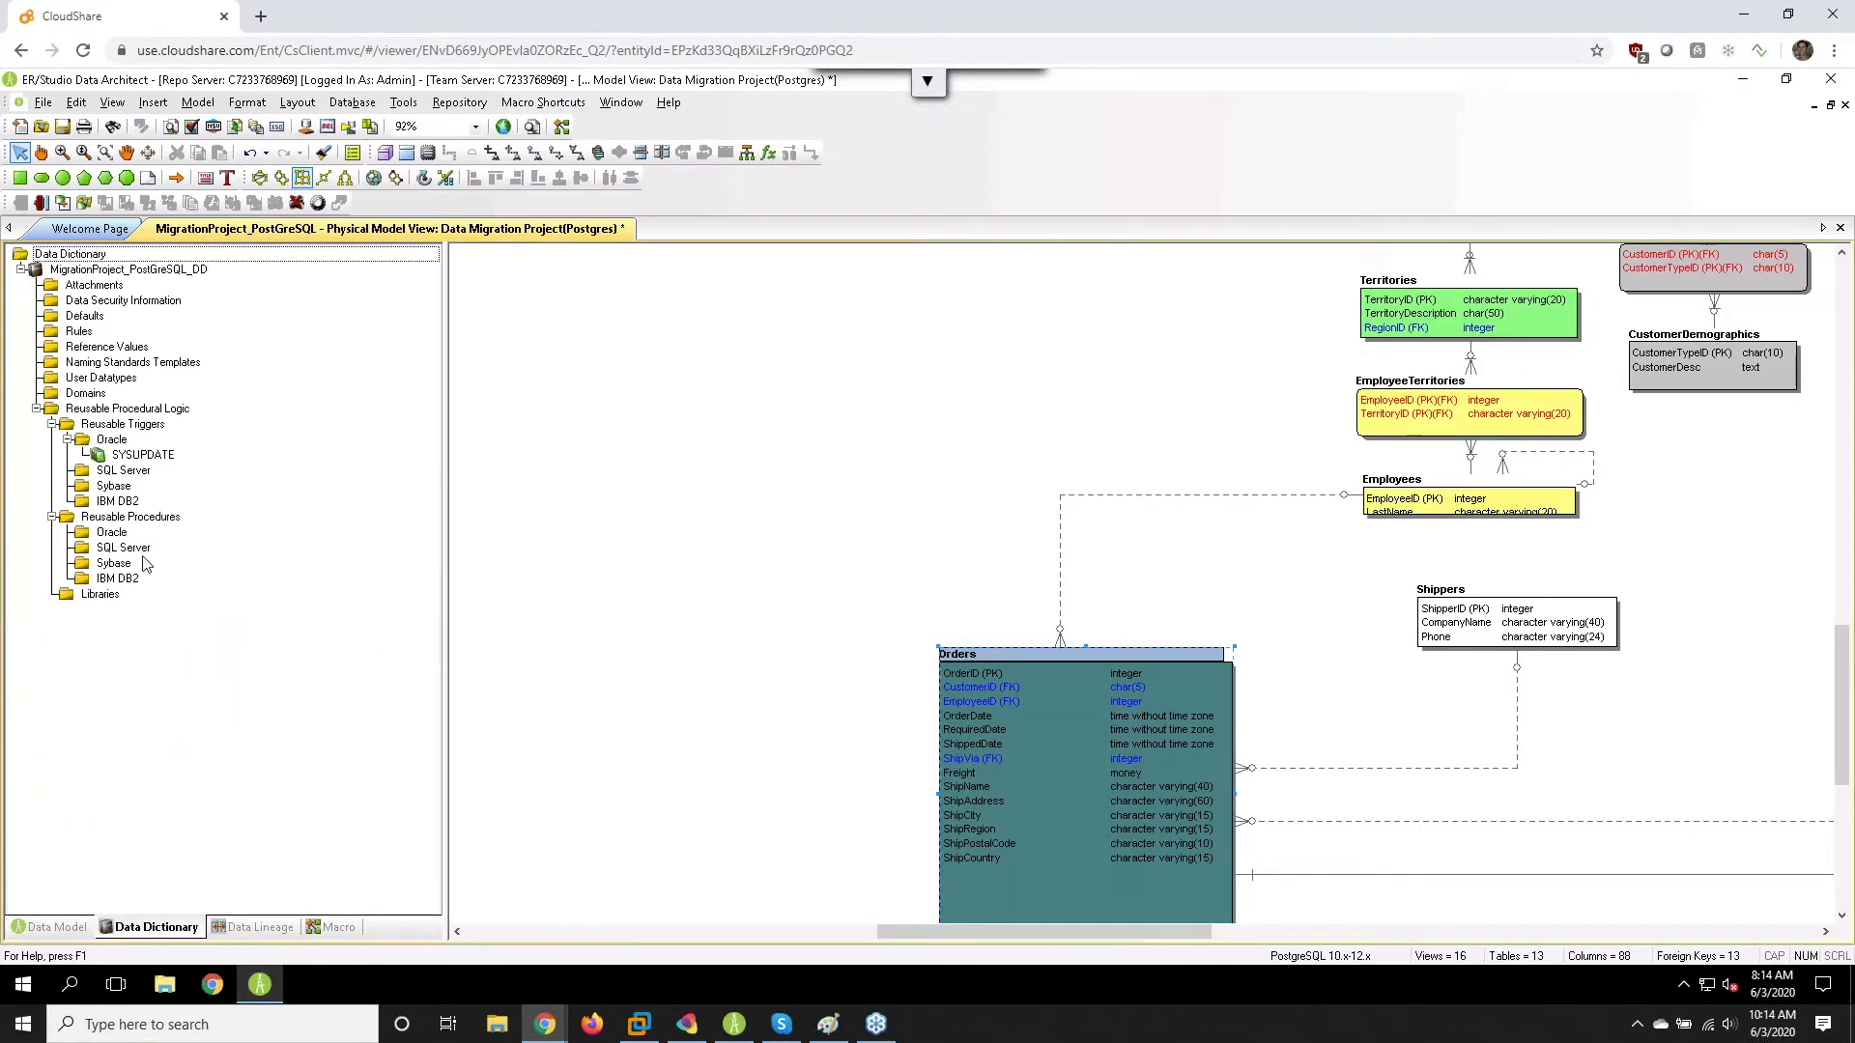
left_click(94, 382)
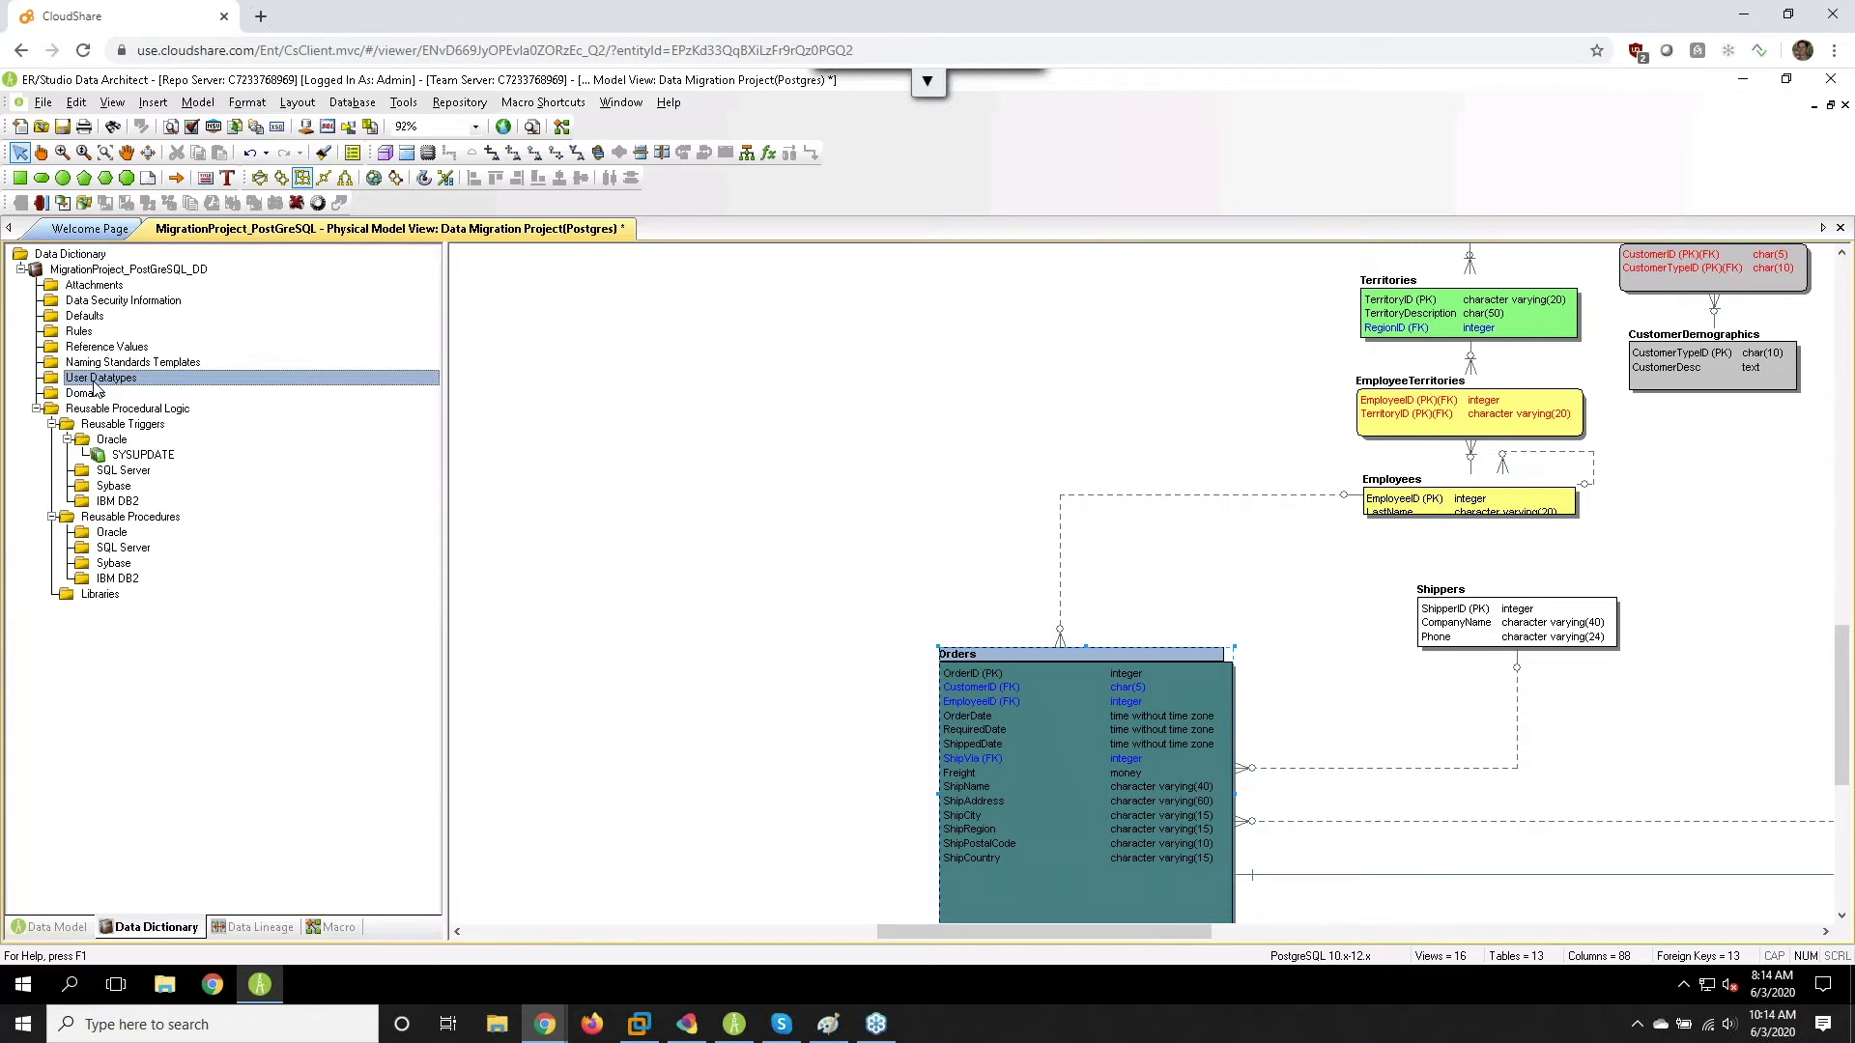
right_click(95, 386)
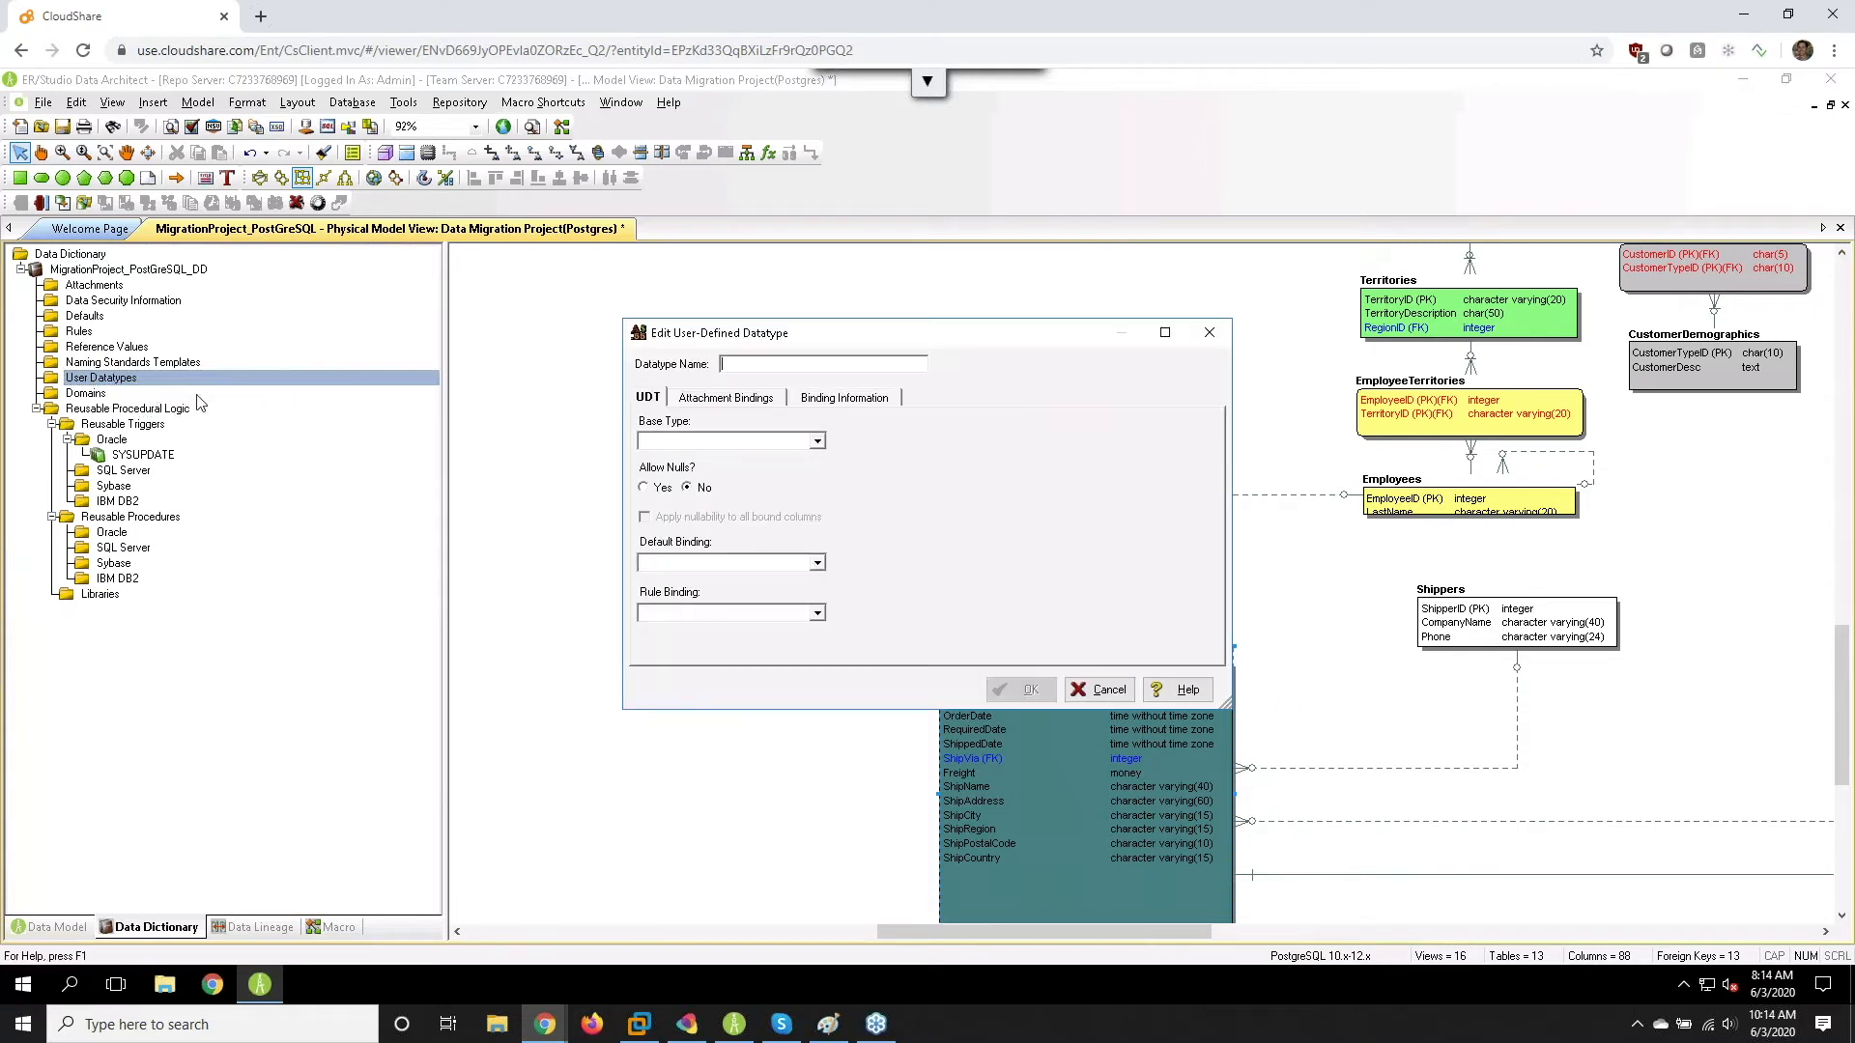
left_click(818, 443)
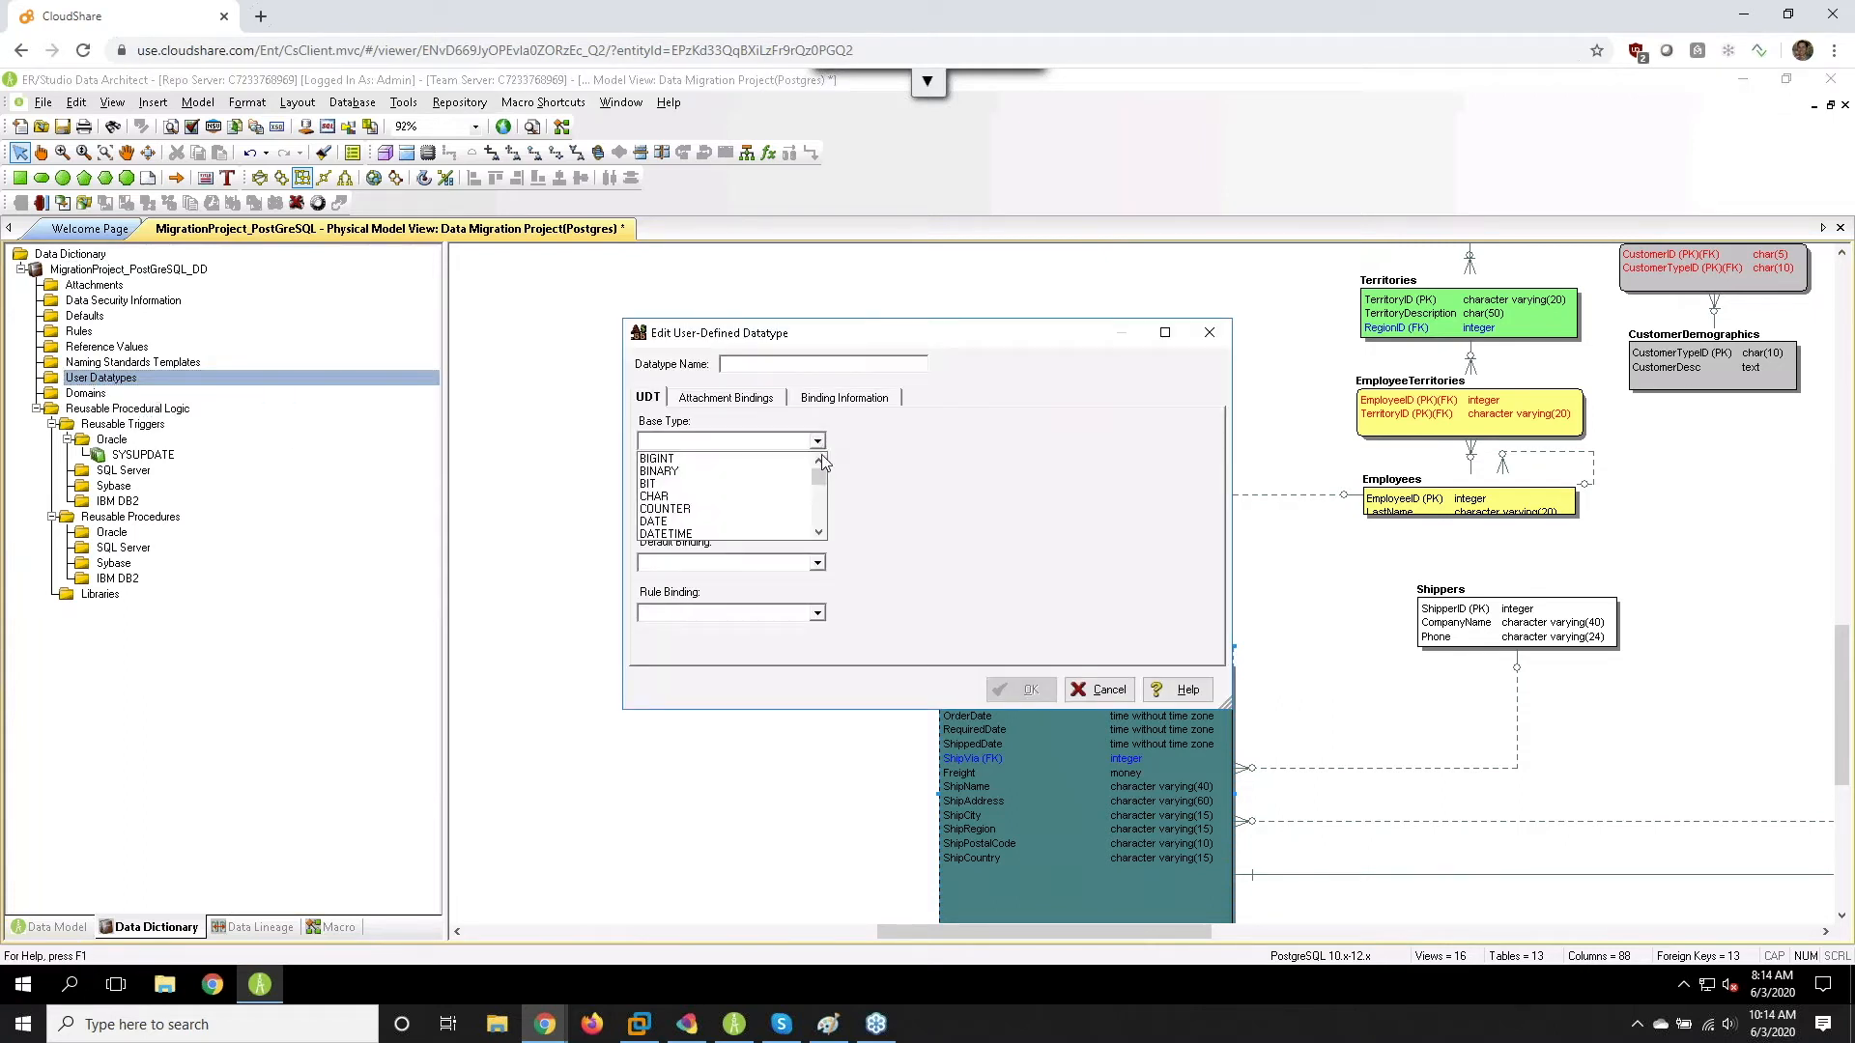
left_click(818, 512)
left_click(818, 512)
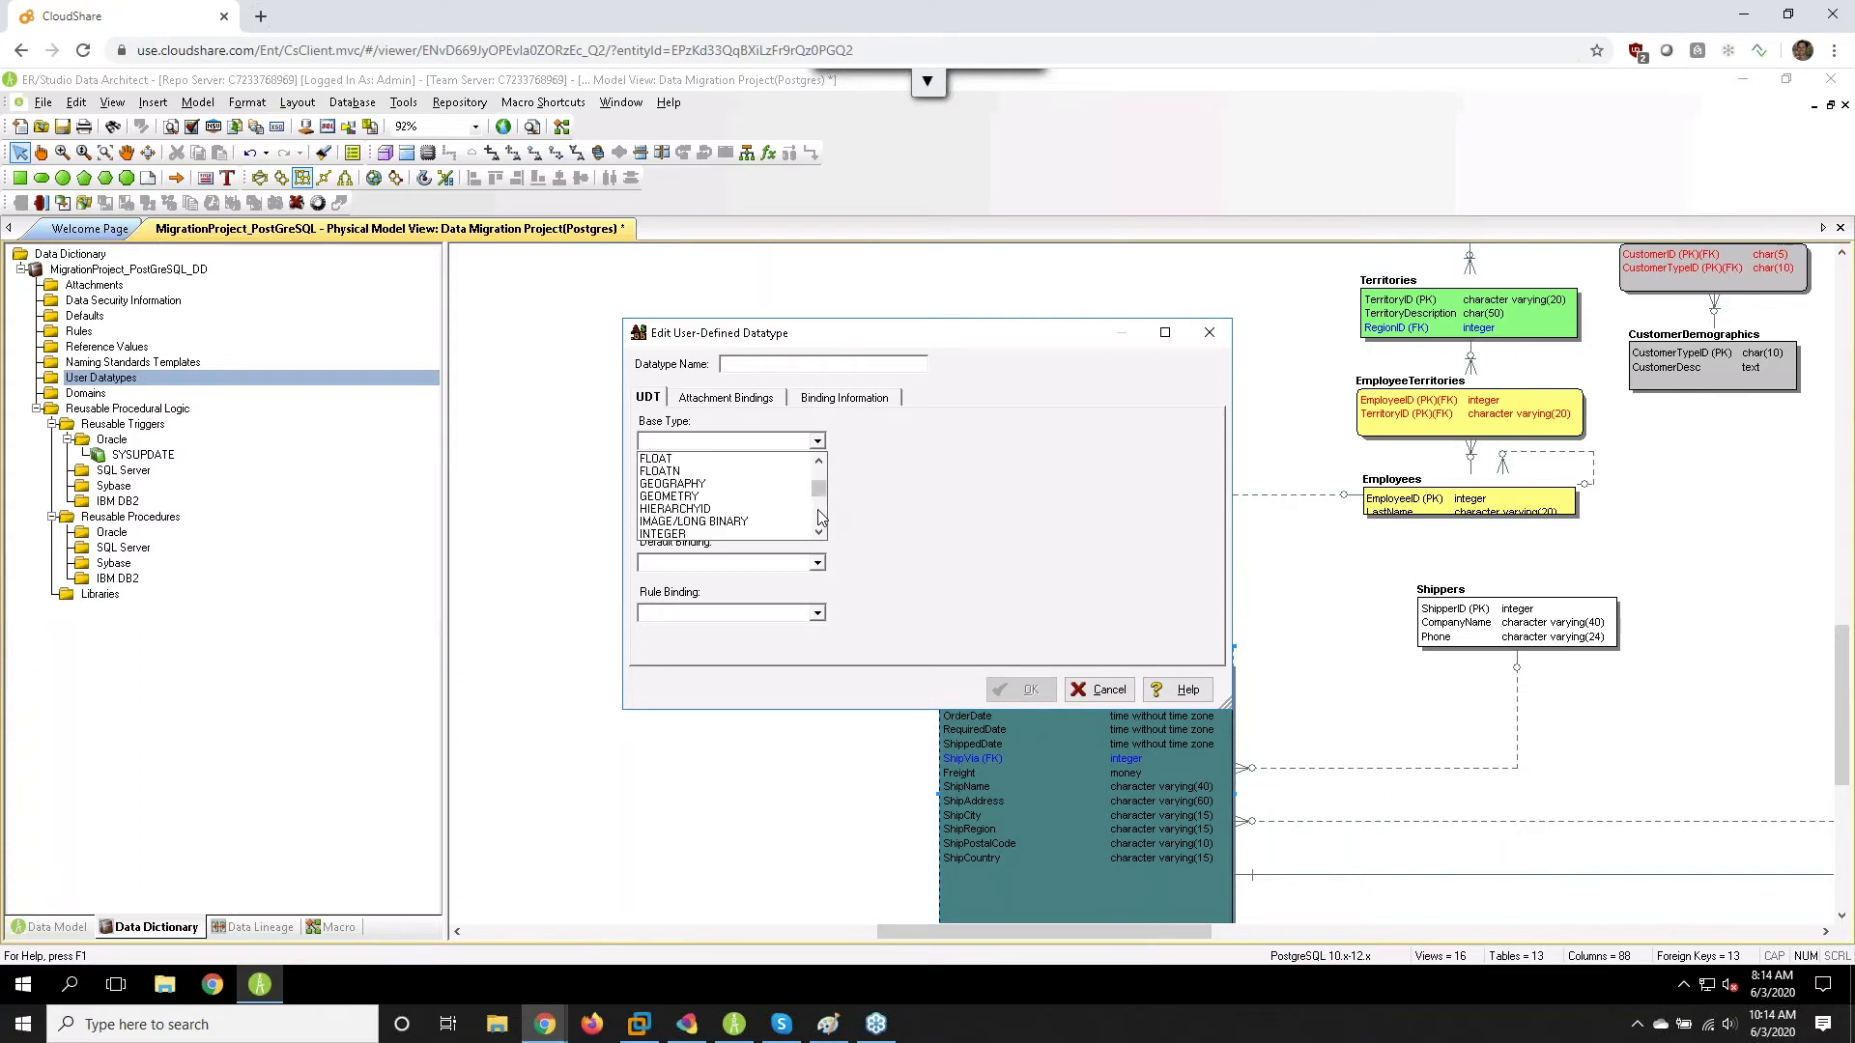
left_click(820, 518)
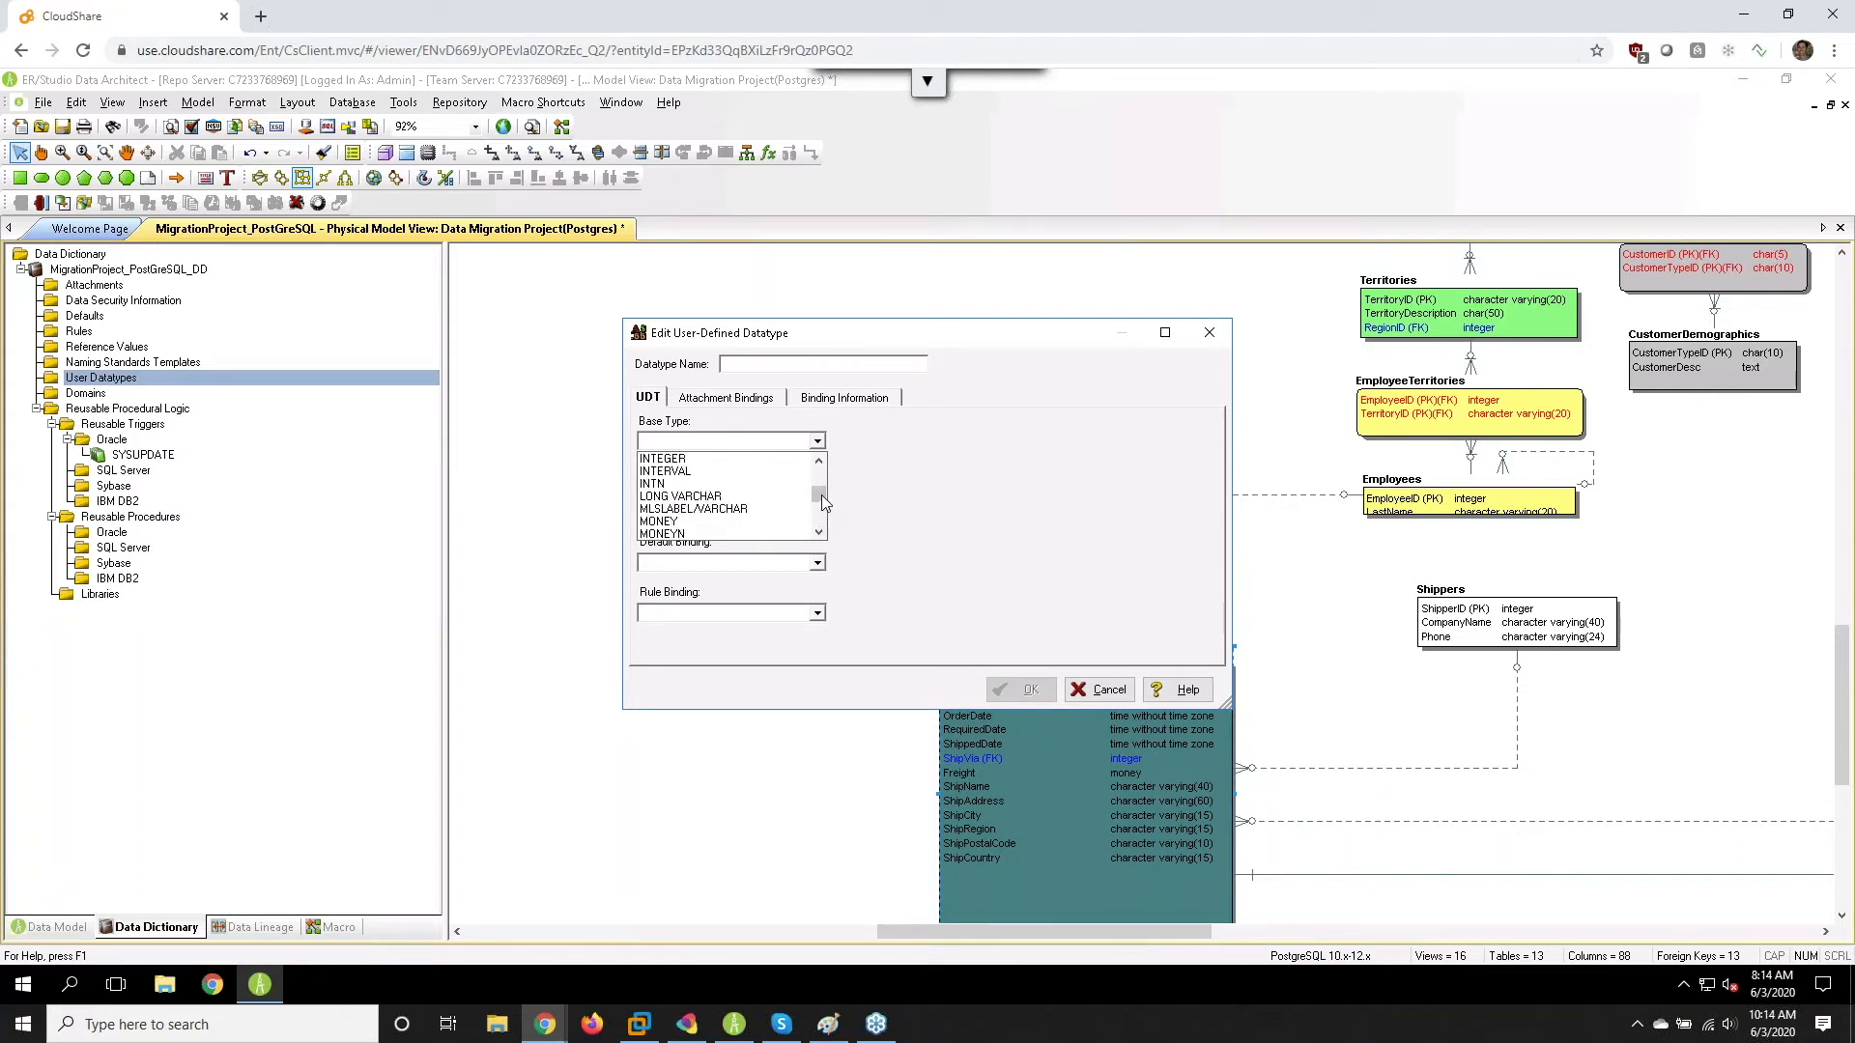
scroll(821, 495, "up", 2)
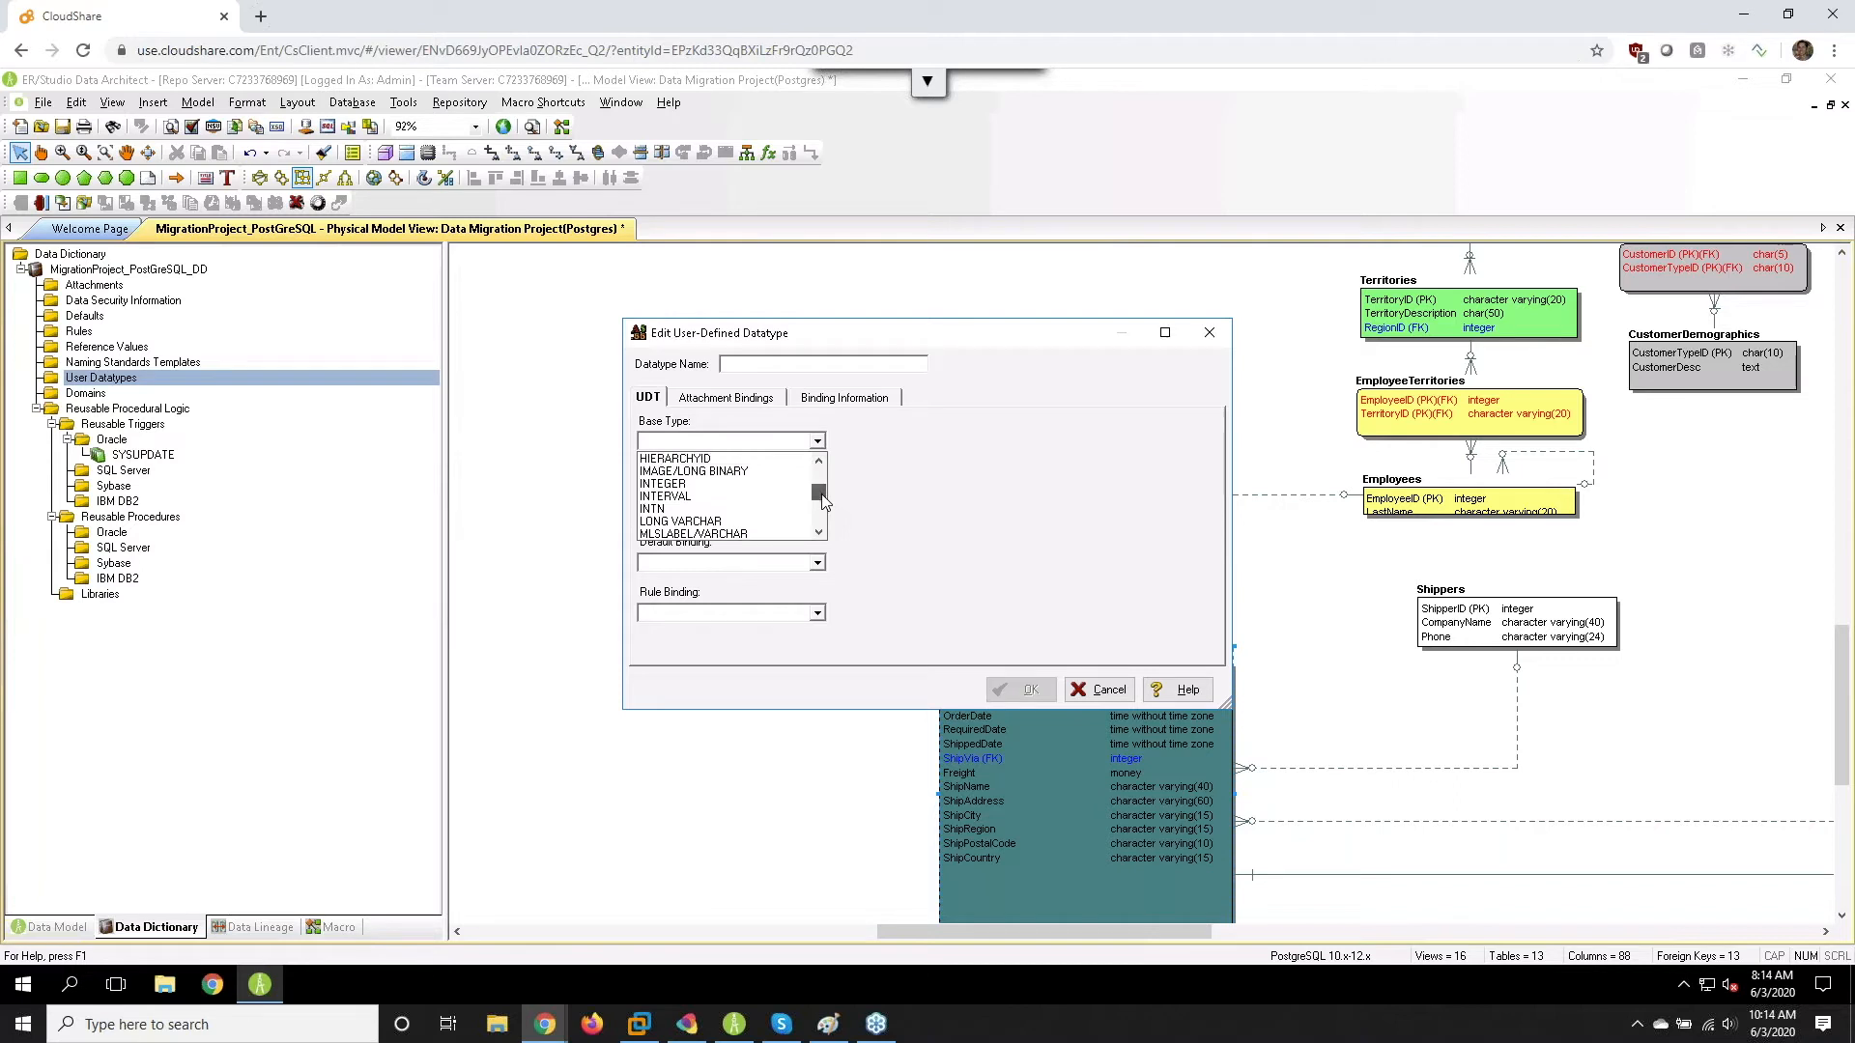
scroll(821, 496, "down", 3)
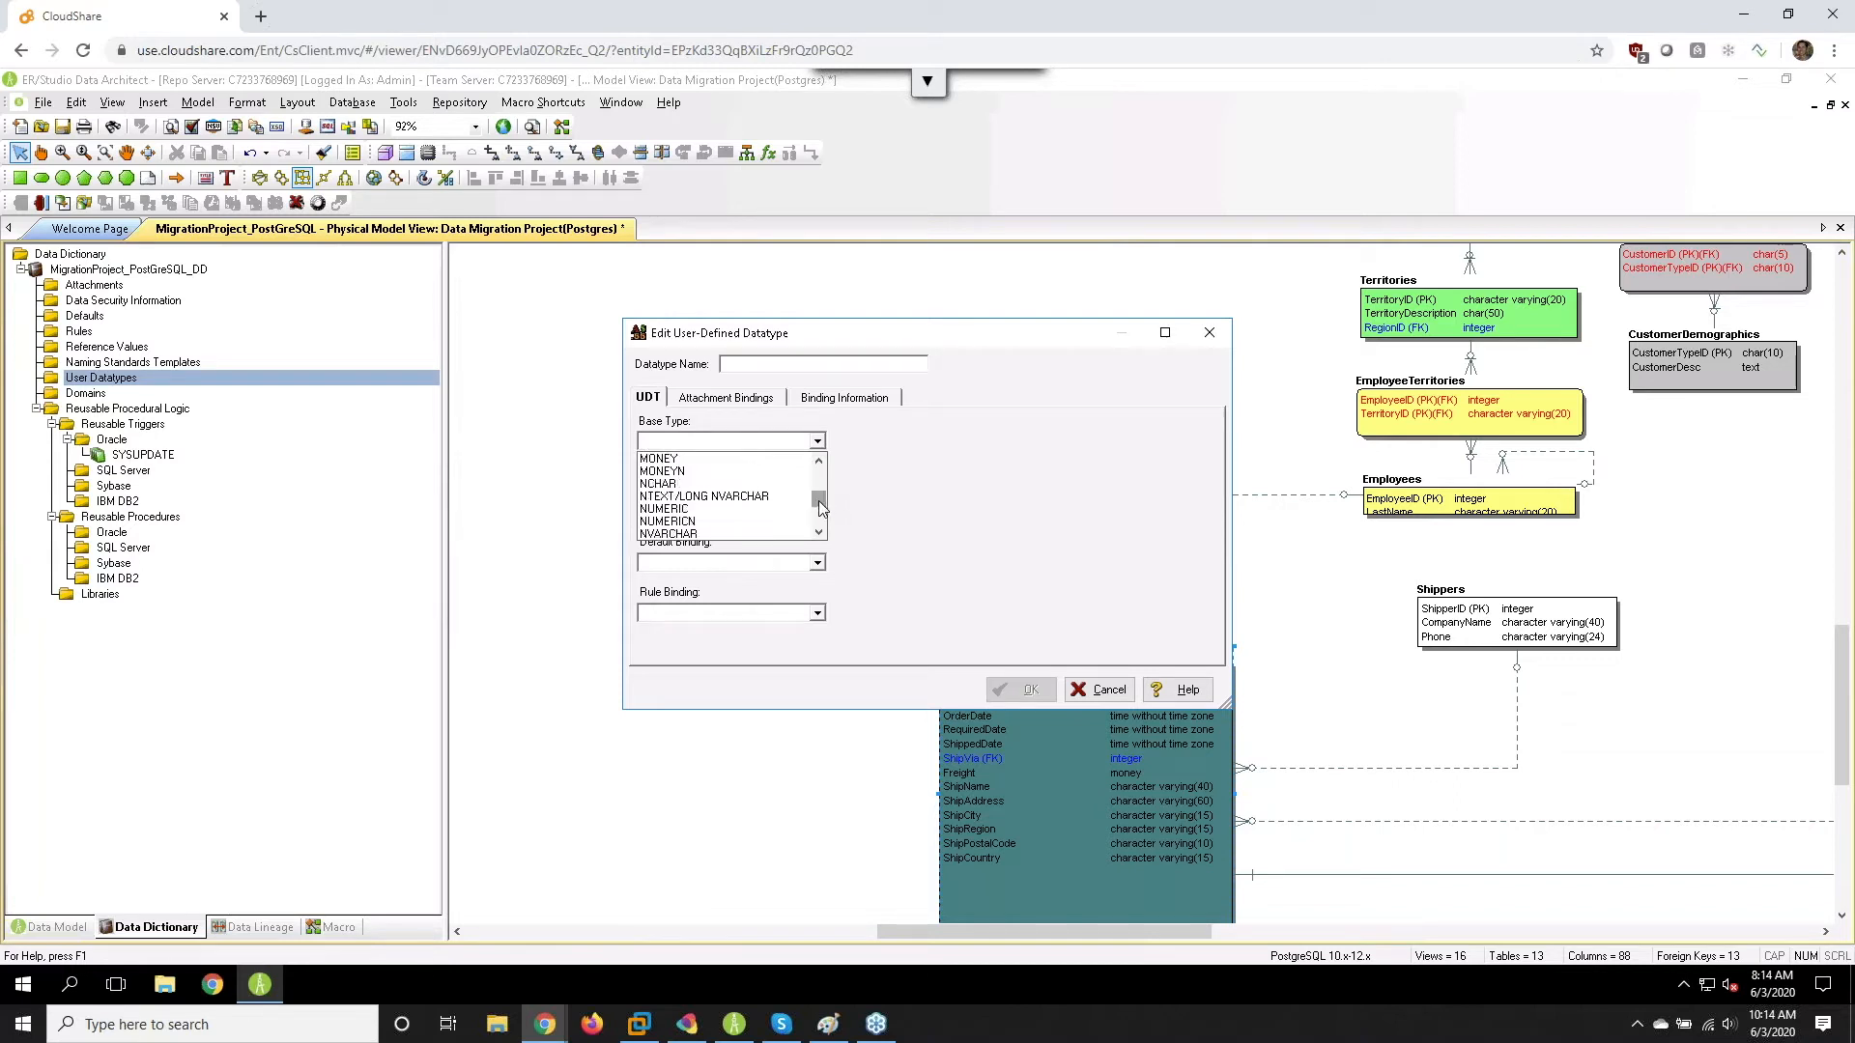
left_click(772, 497)
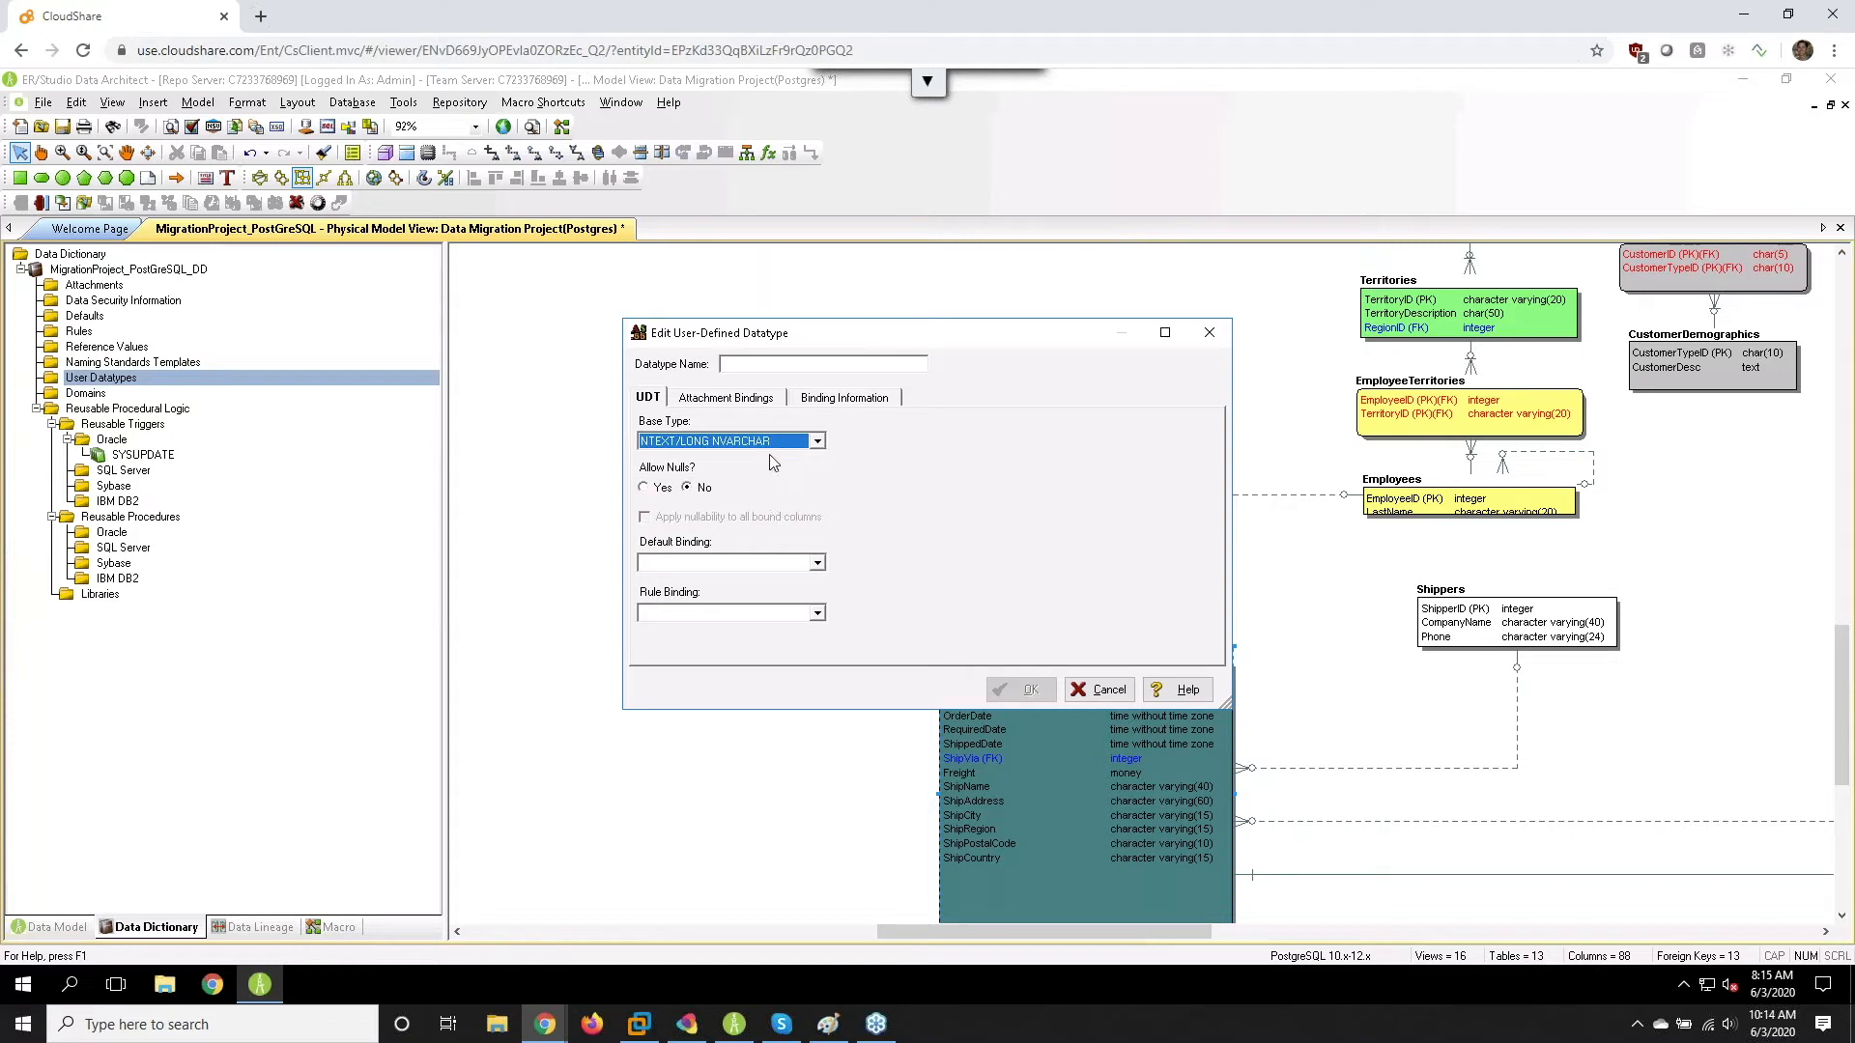
- Name the user-defined datatype JSON and save it without a default binding
left_click(760, 364)
type("JSON")
left_click(816, 564)
left_click(817, 565)
left_click(1022, 691)
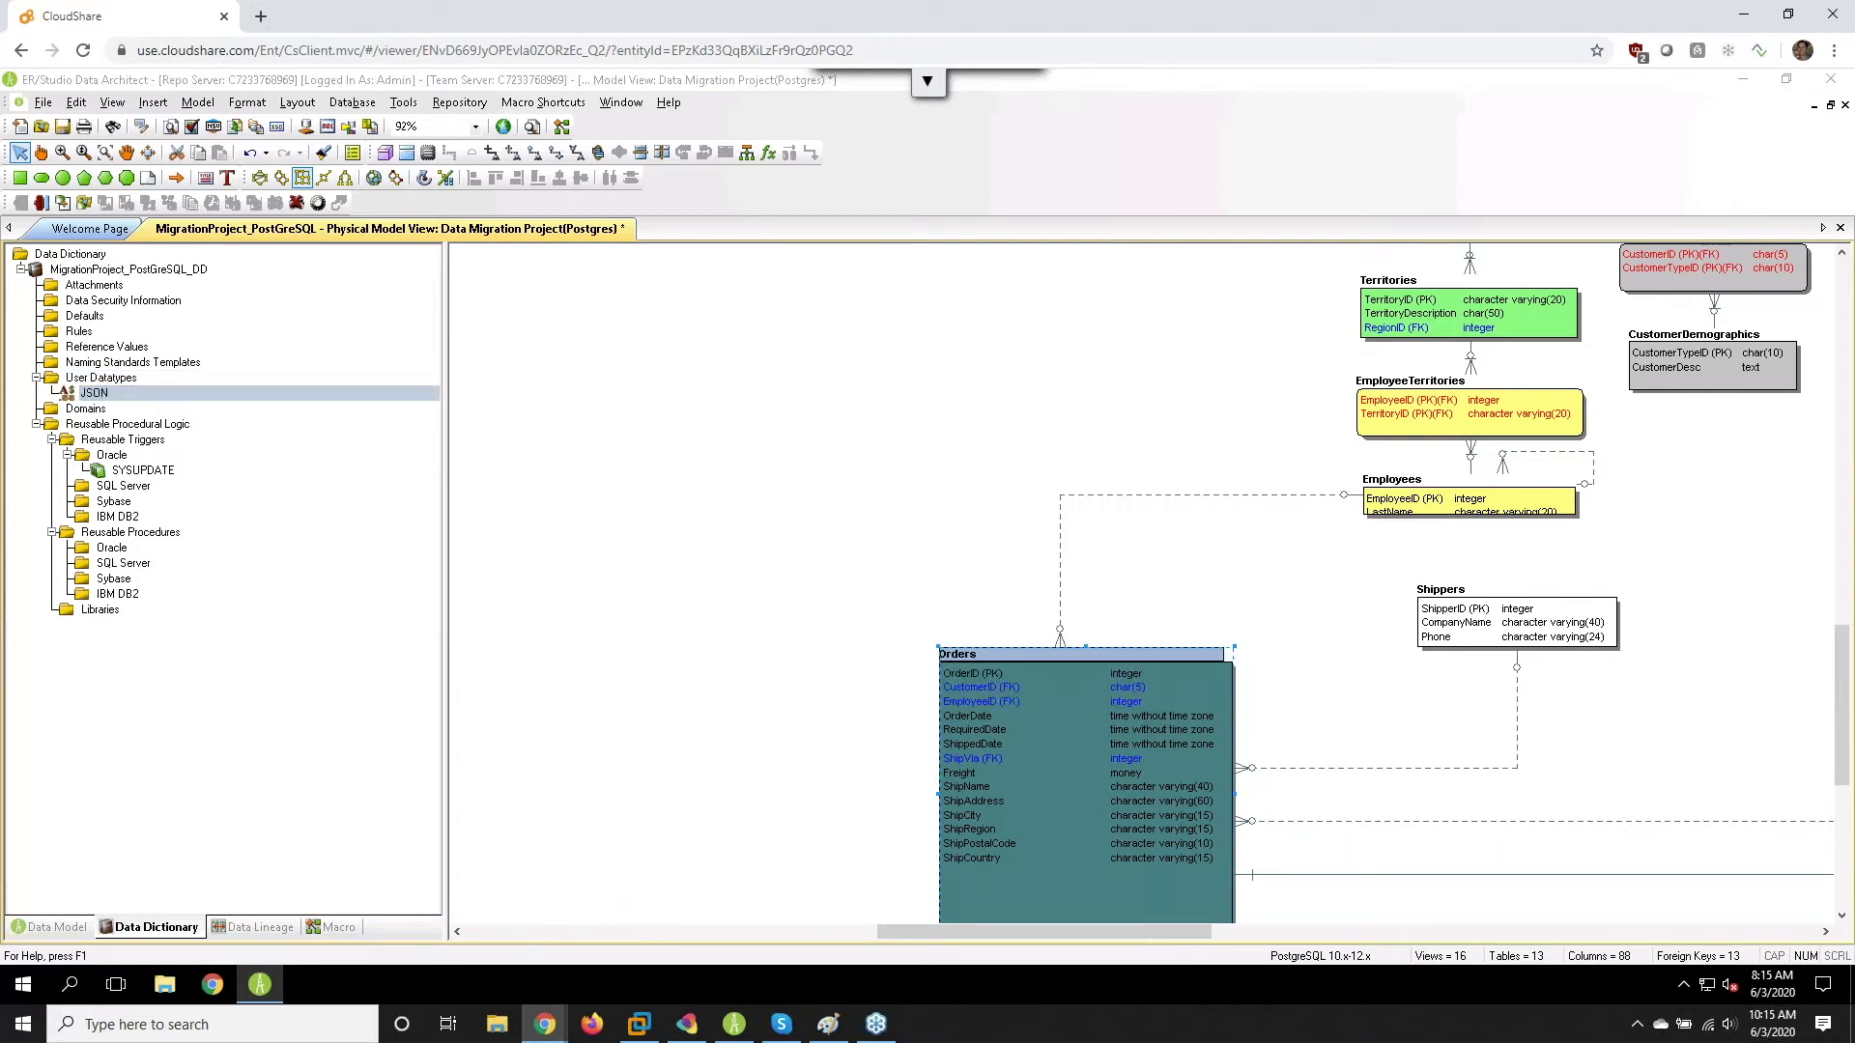
- Add a column named JSONTest with the JSON datatype to the Orders table and apply the table changes
left_click(424, 428)
left_click(322, 631)
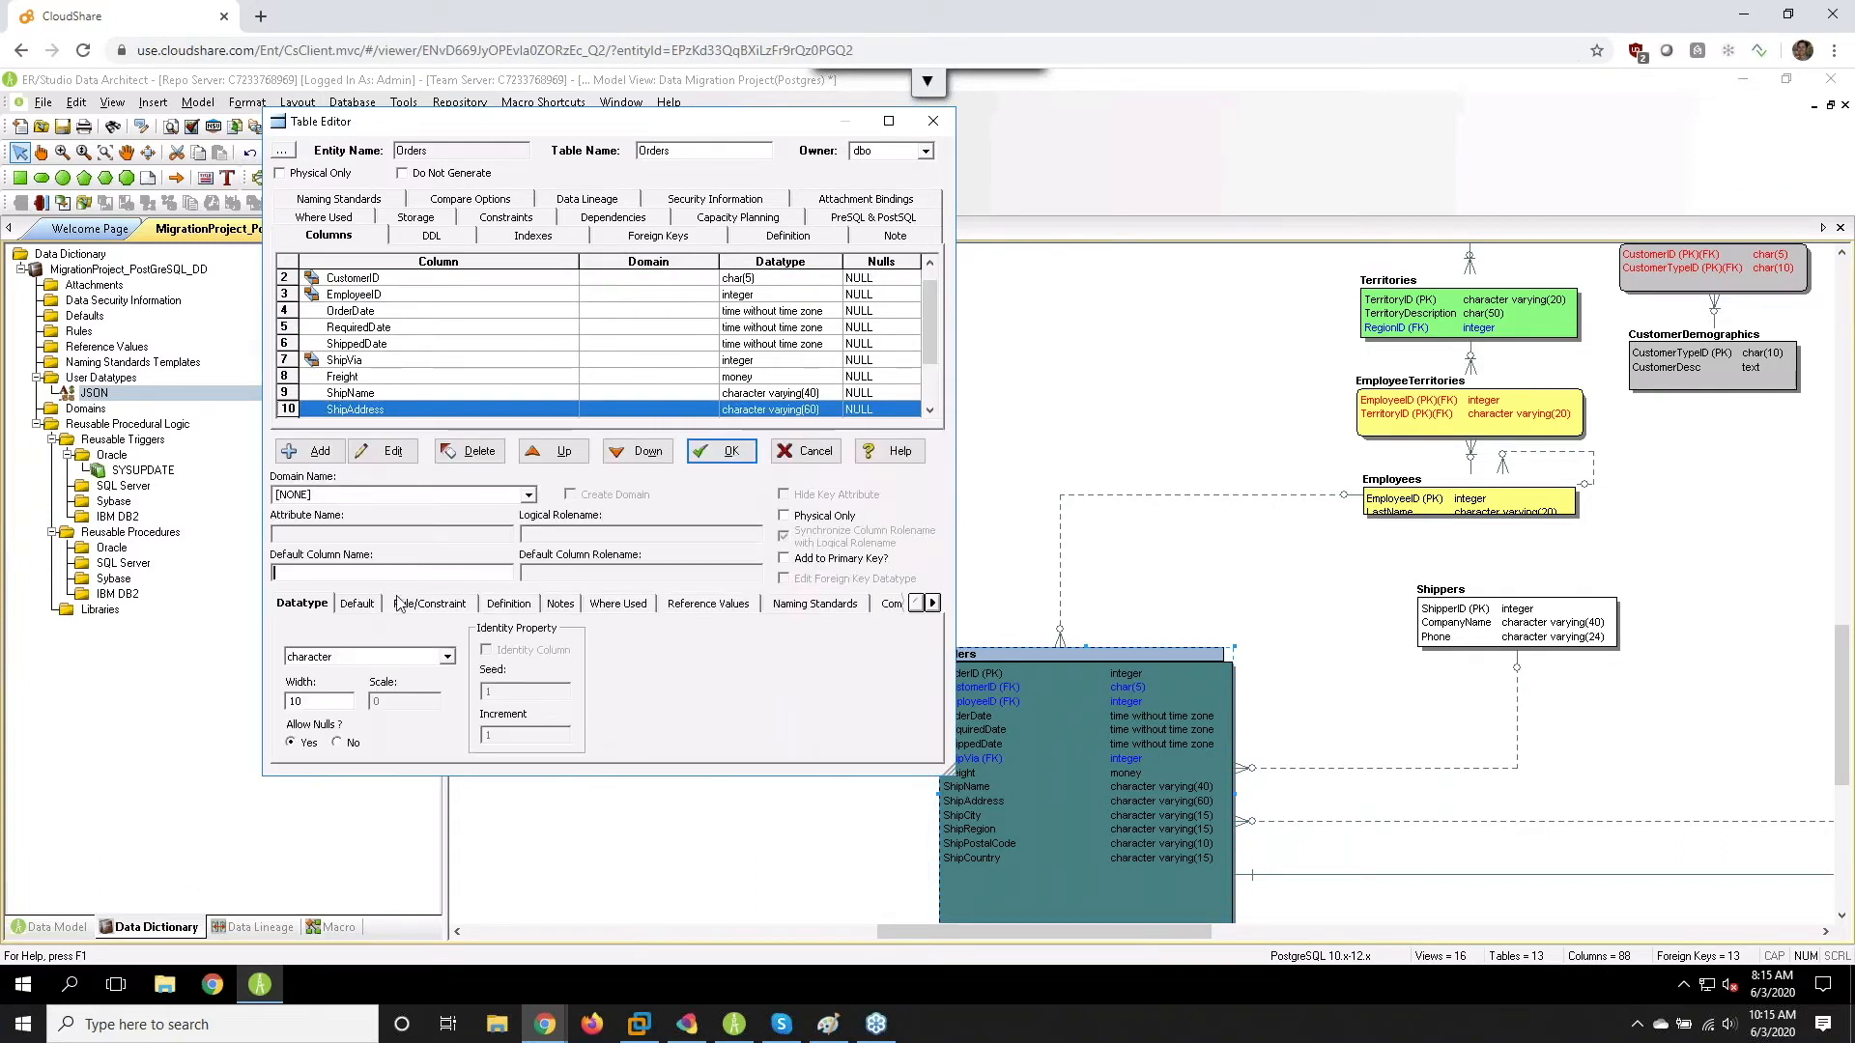
left_click(446, 657)
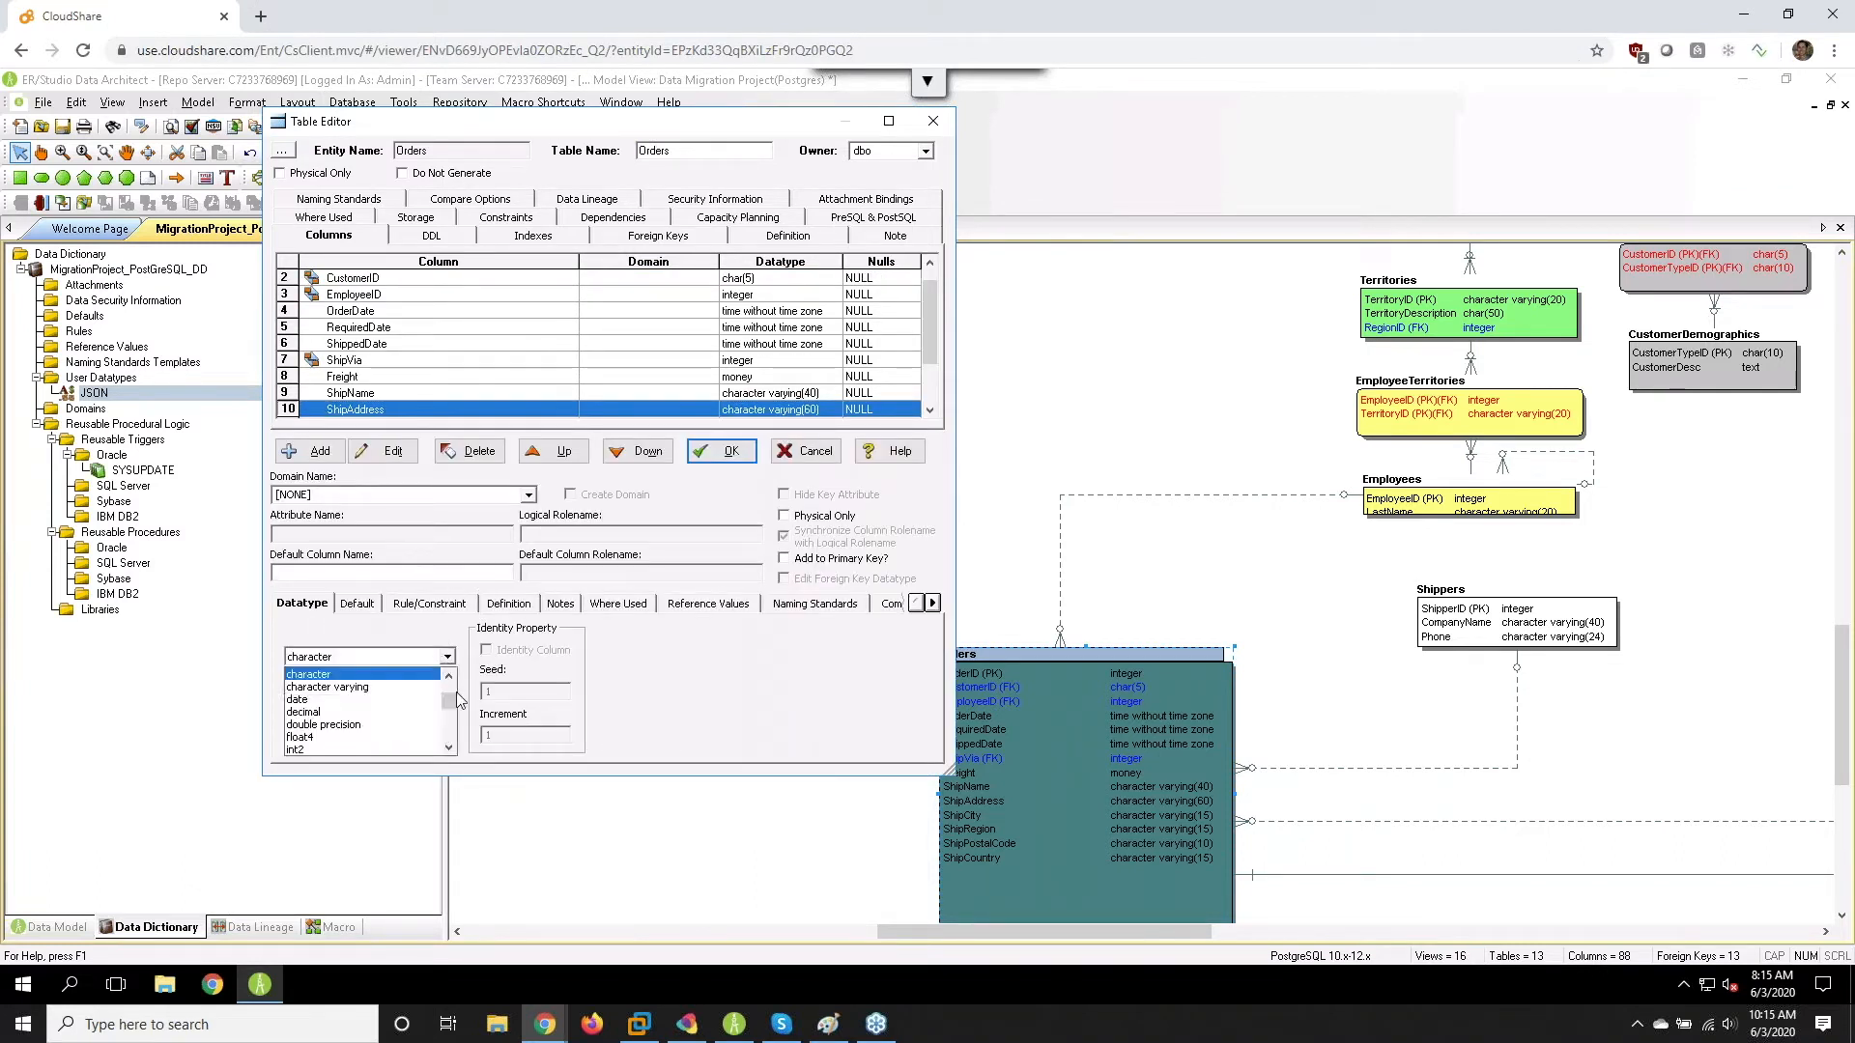
scroll(454, 736, "down", 4)
scroll(359, 715, "up", 2)
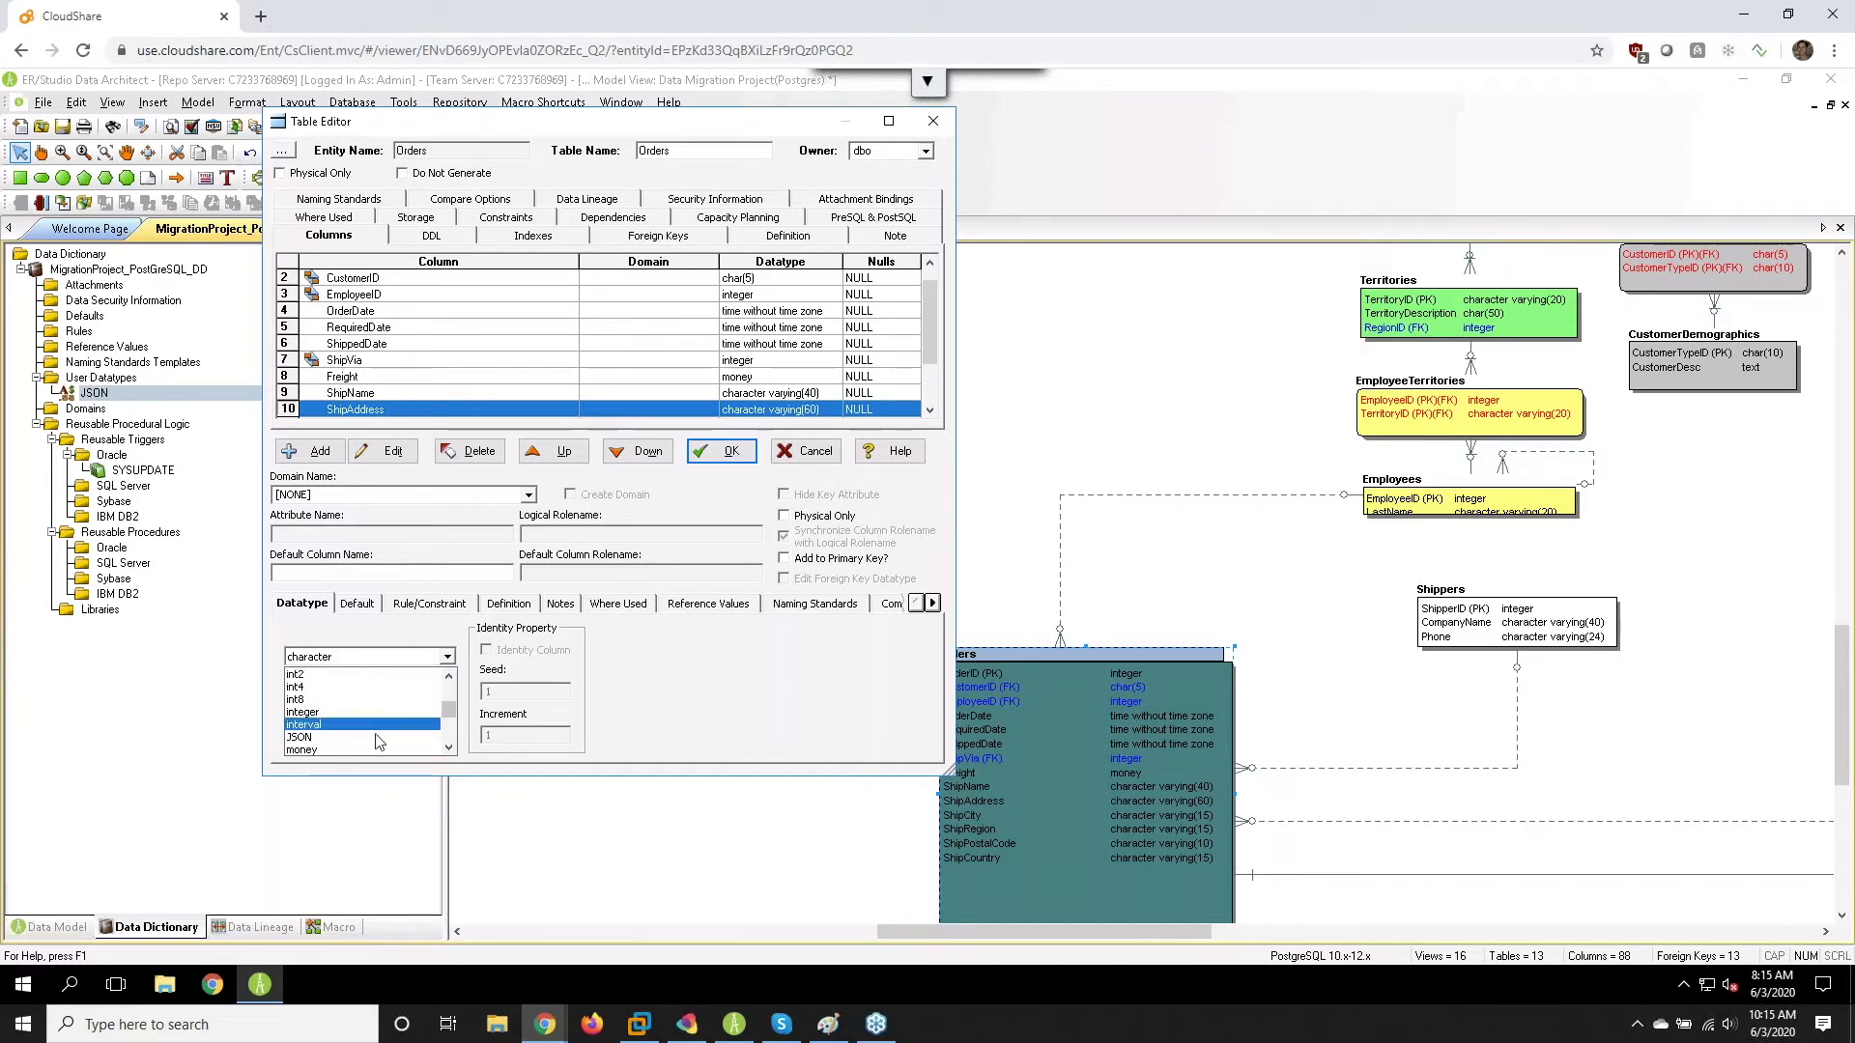
left_click(377, 738)
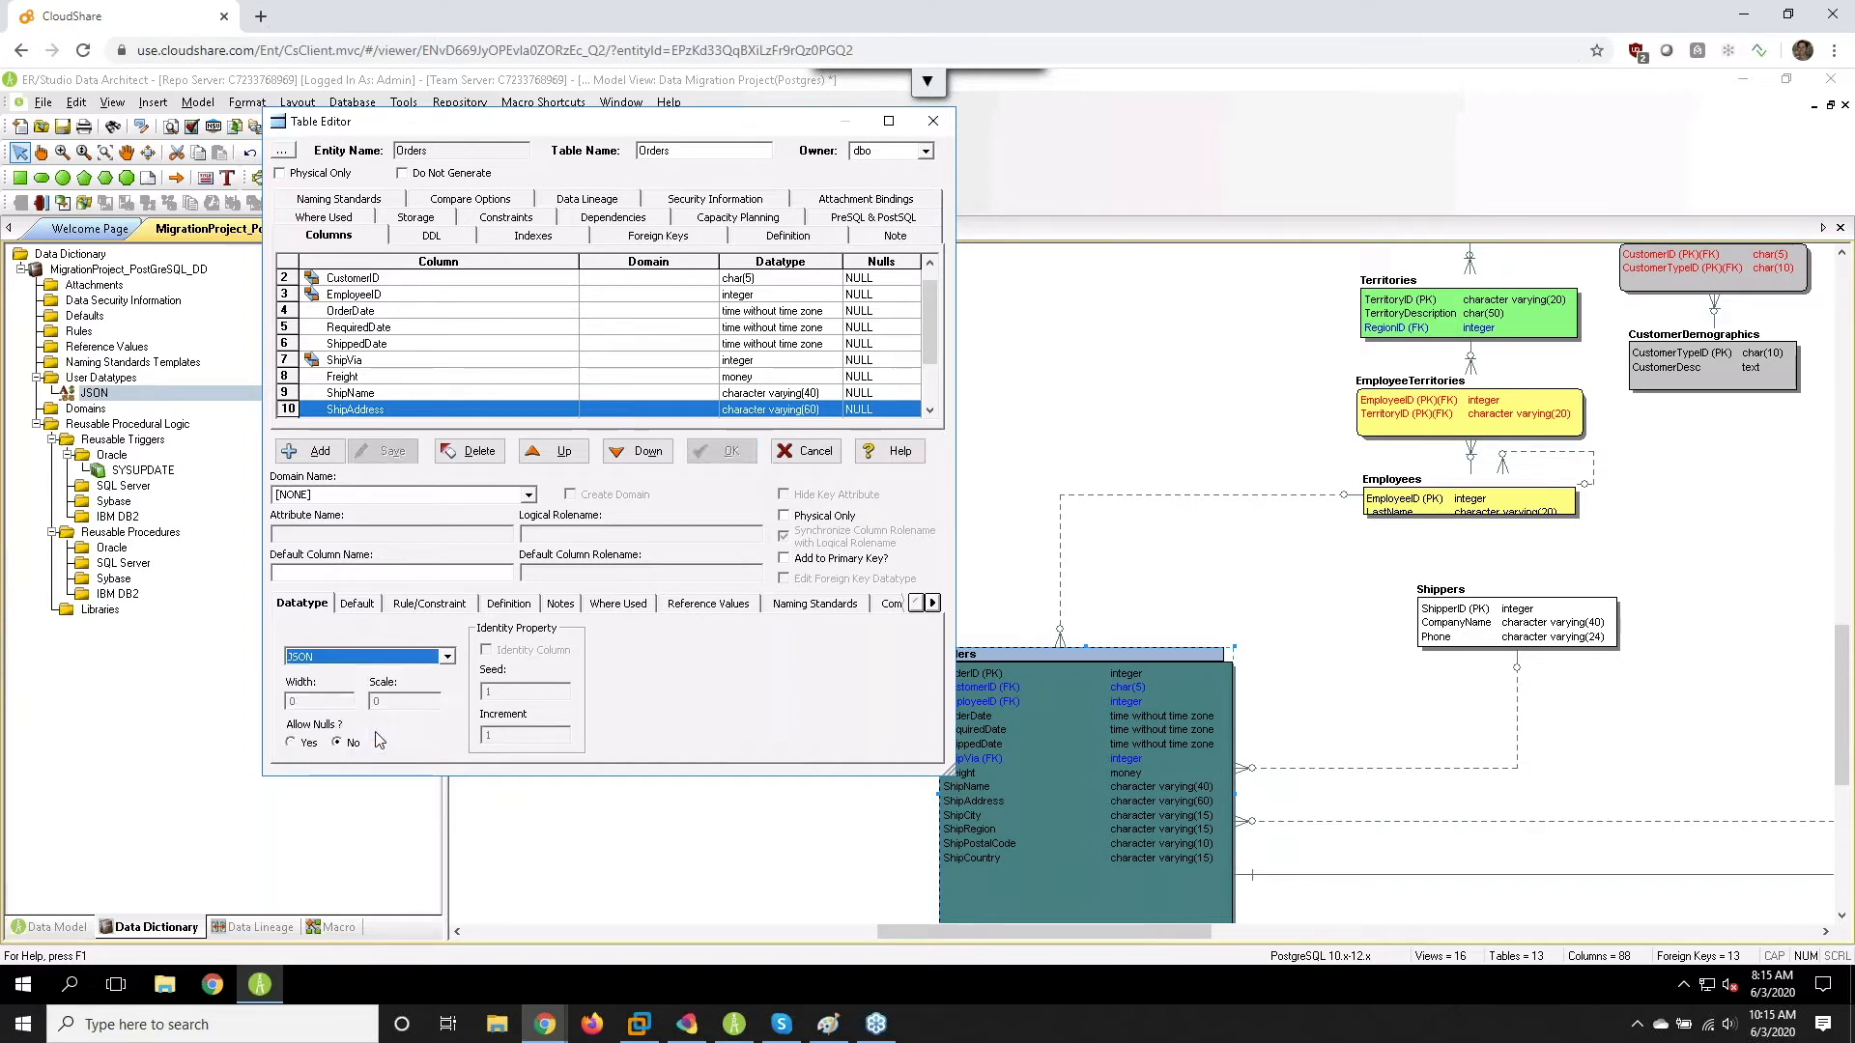
left_click(398, 571)
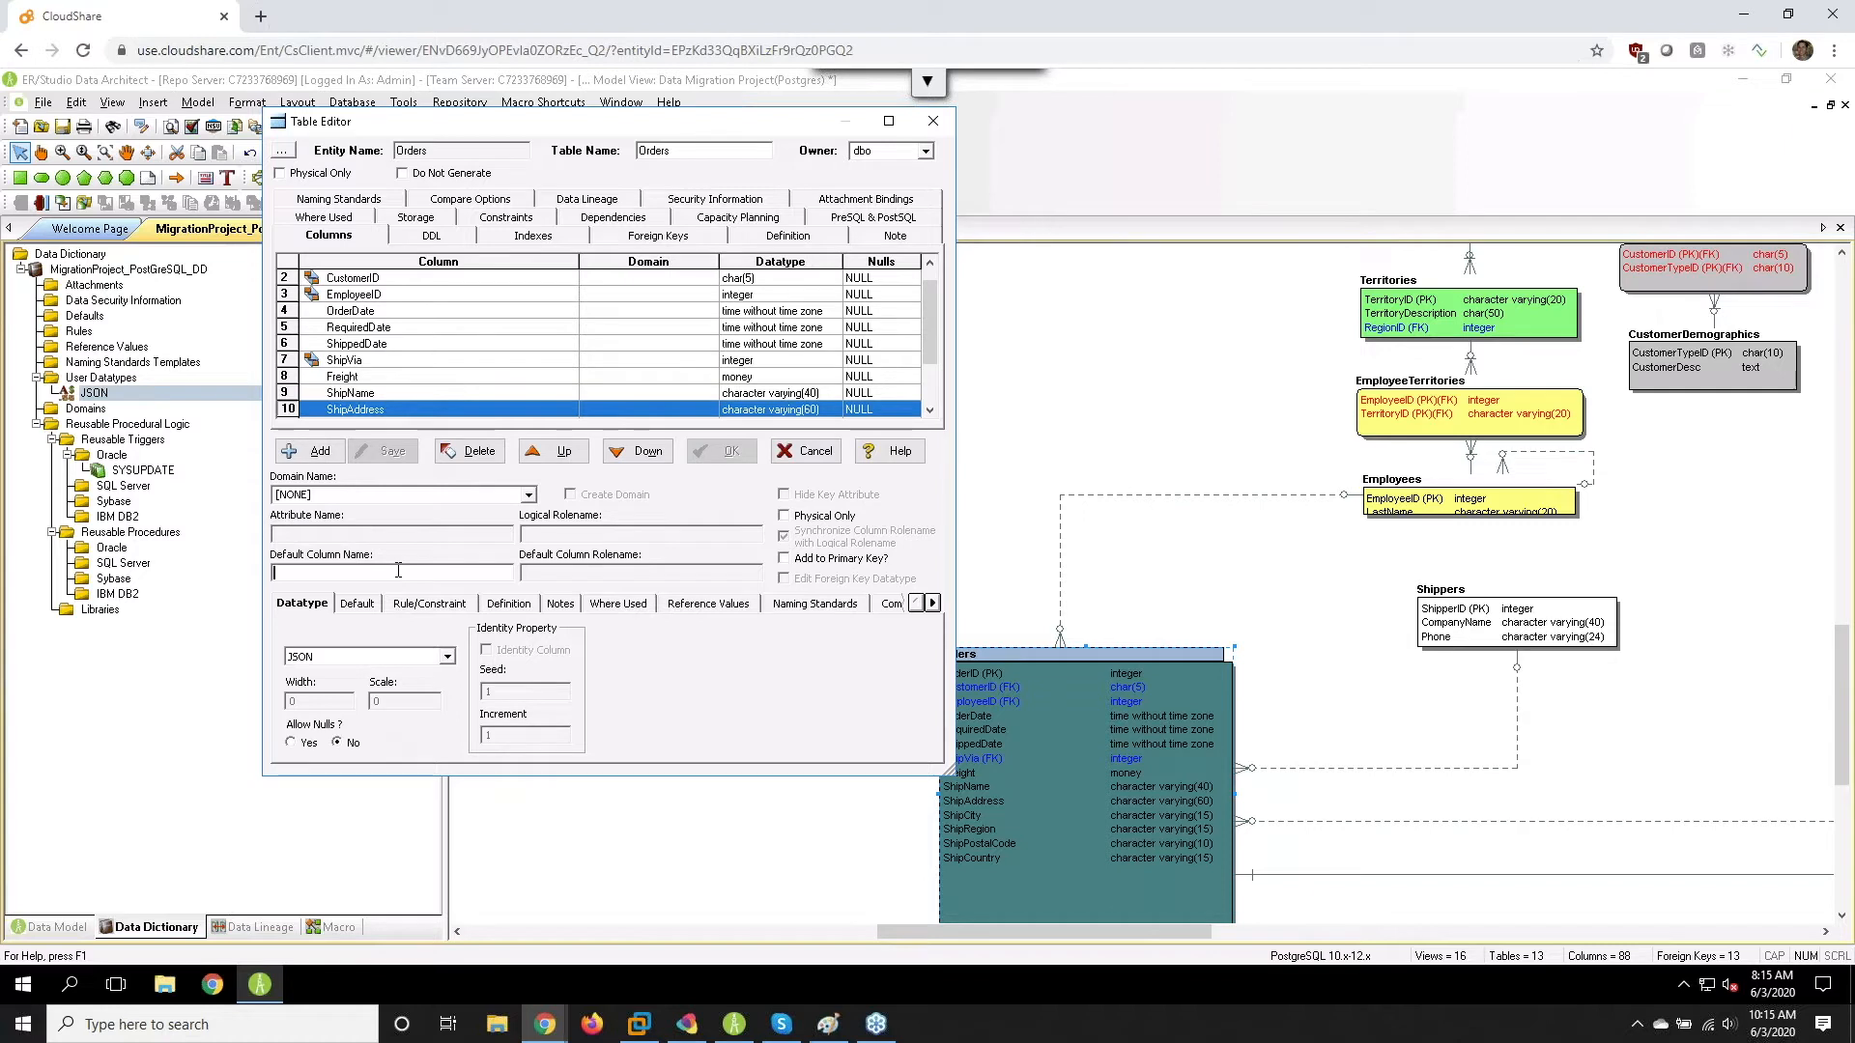
type("JSONTest")
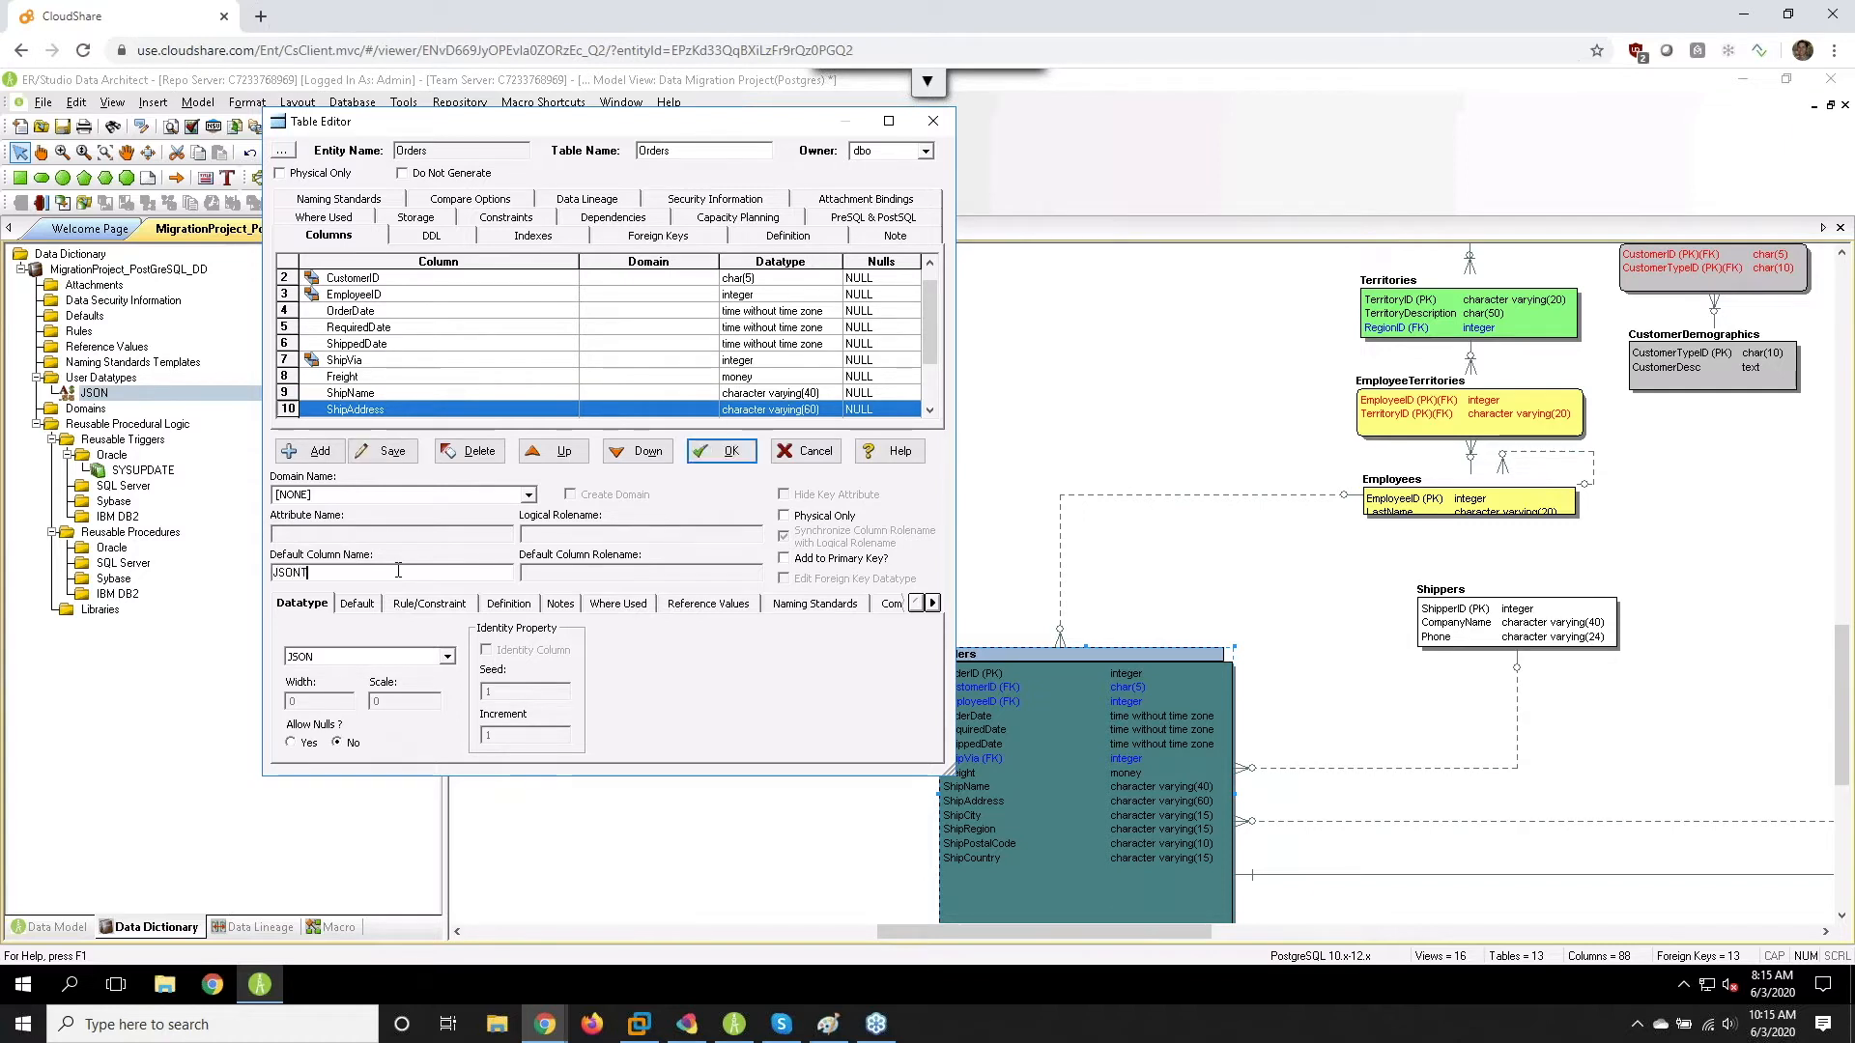
left_click(720, 451)
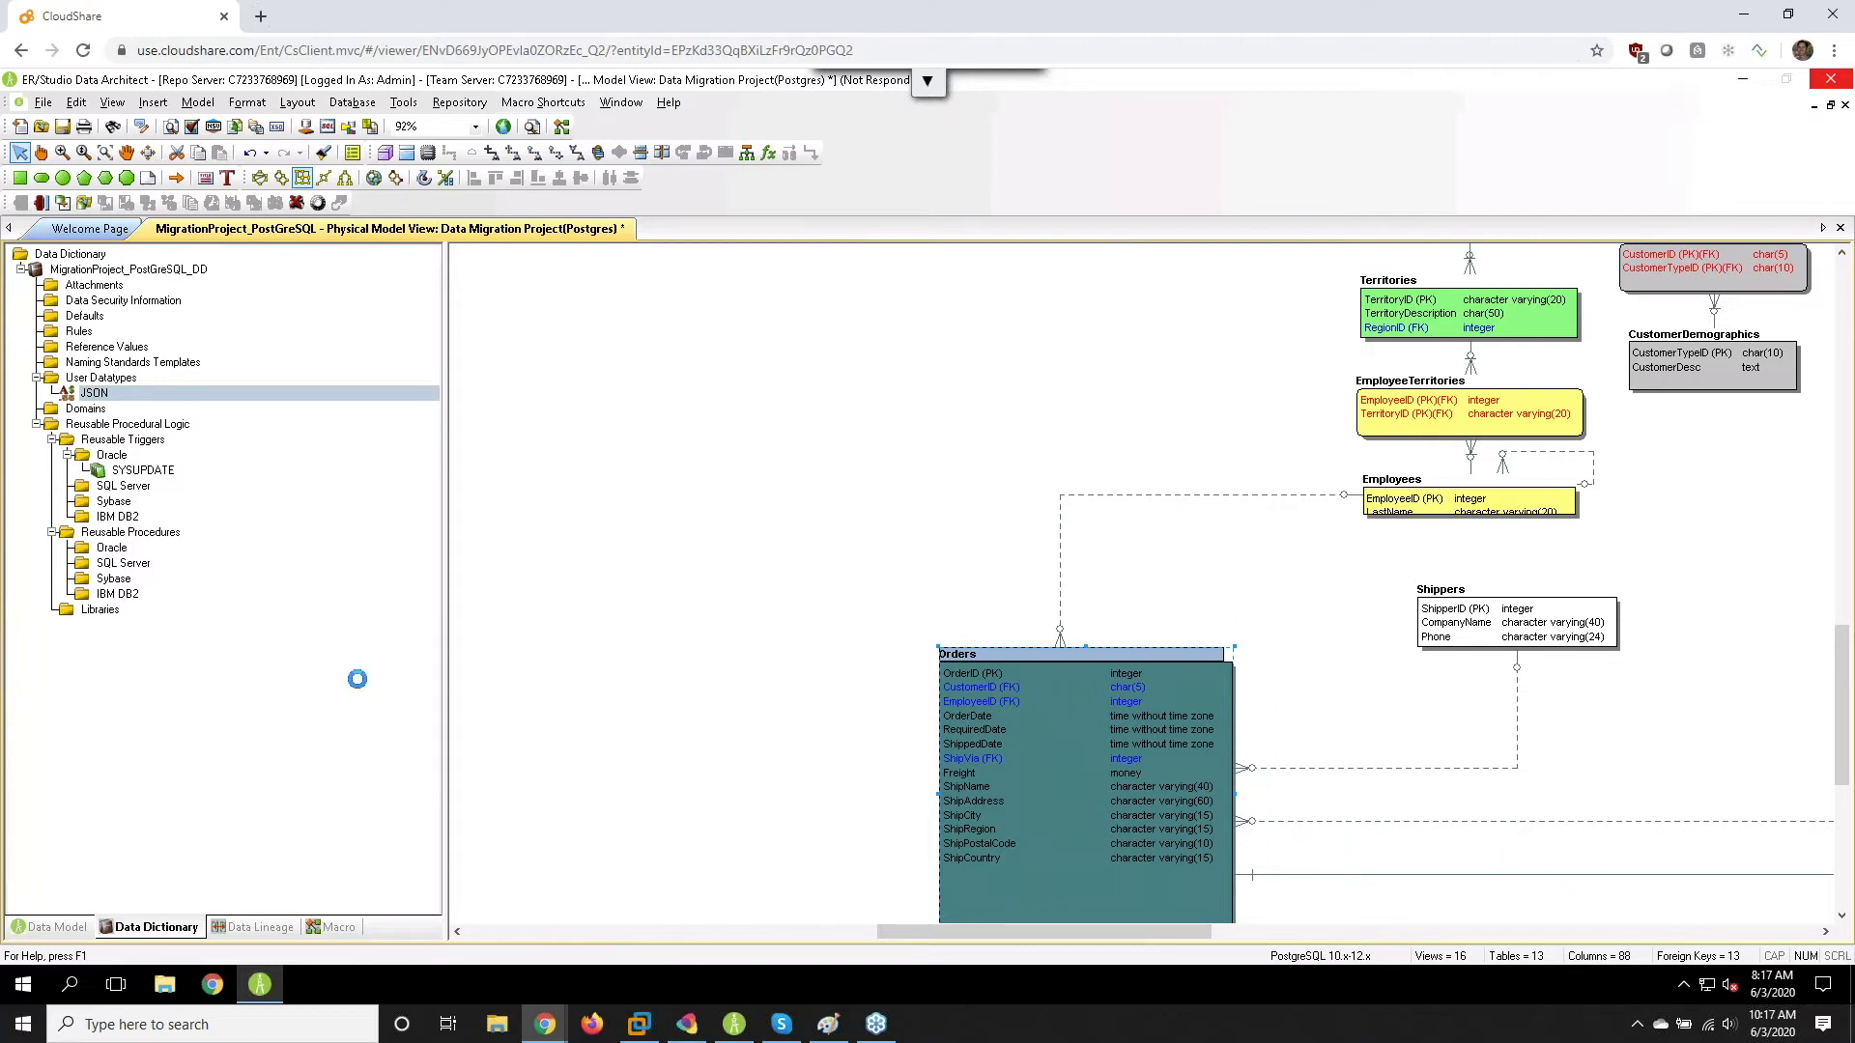
- Launch a new instance of ER/Studio Data Architect 18.3
right_click(270, 1000)
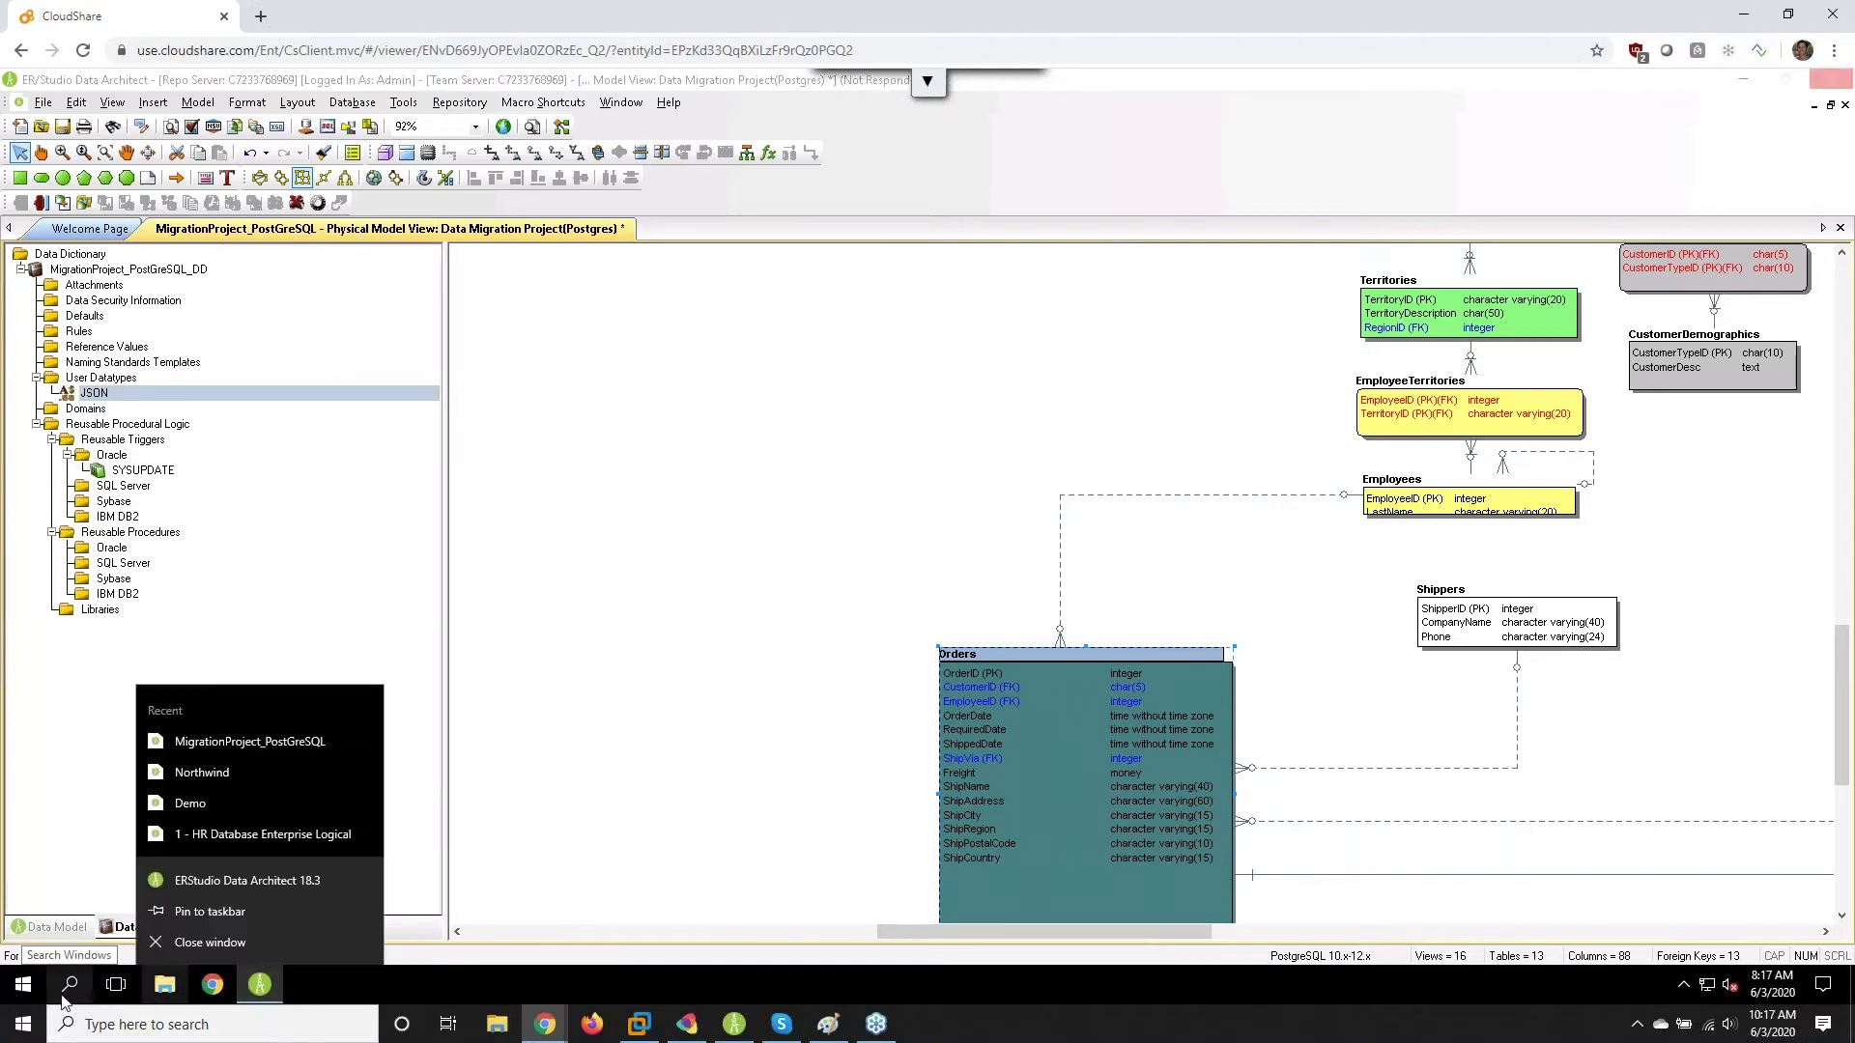
left_click(252, 882)
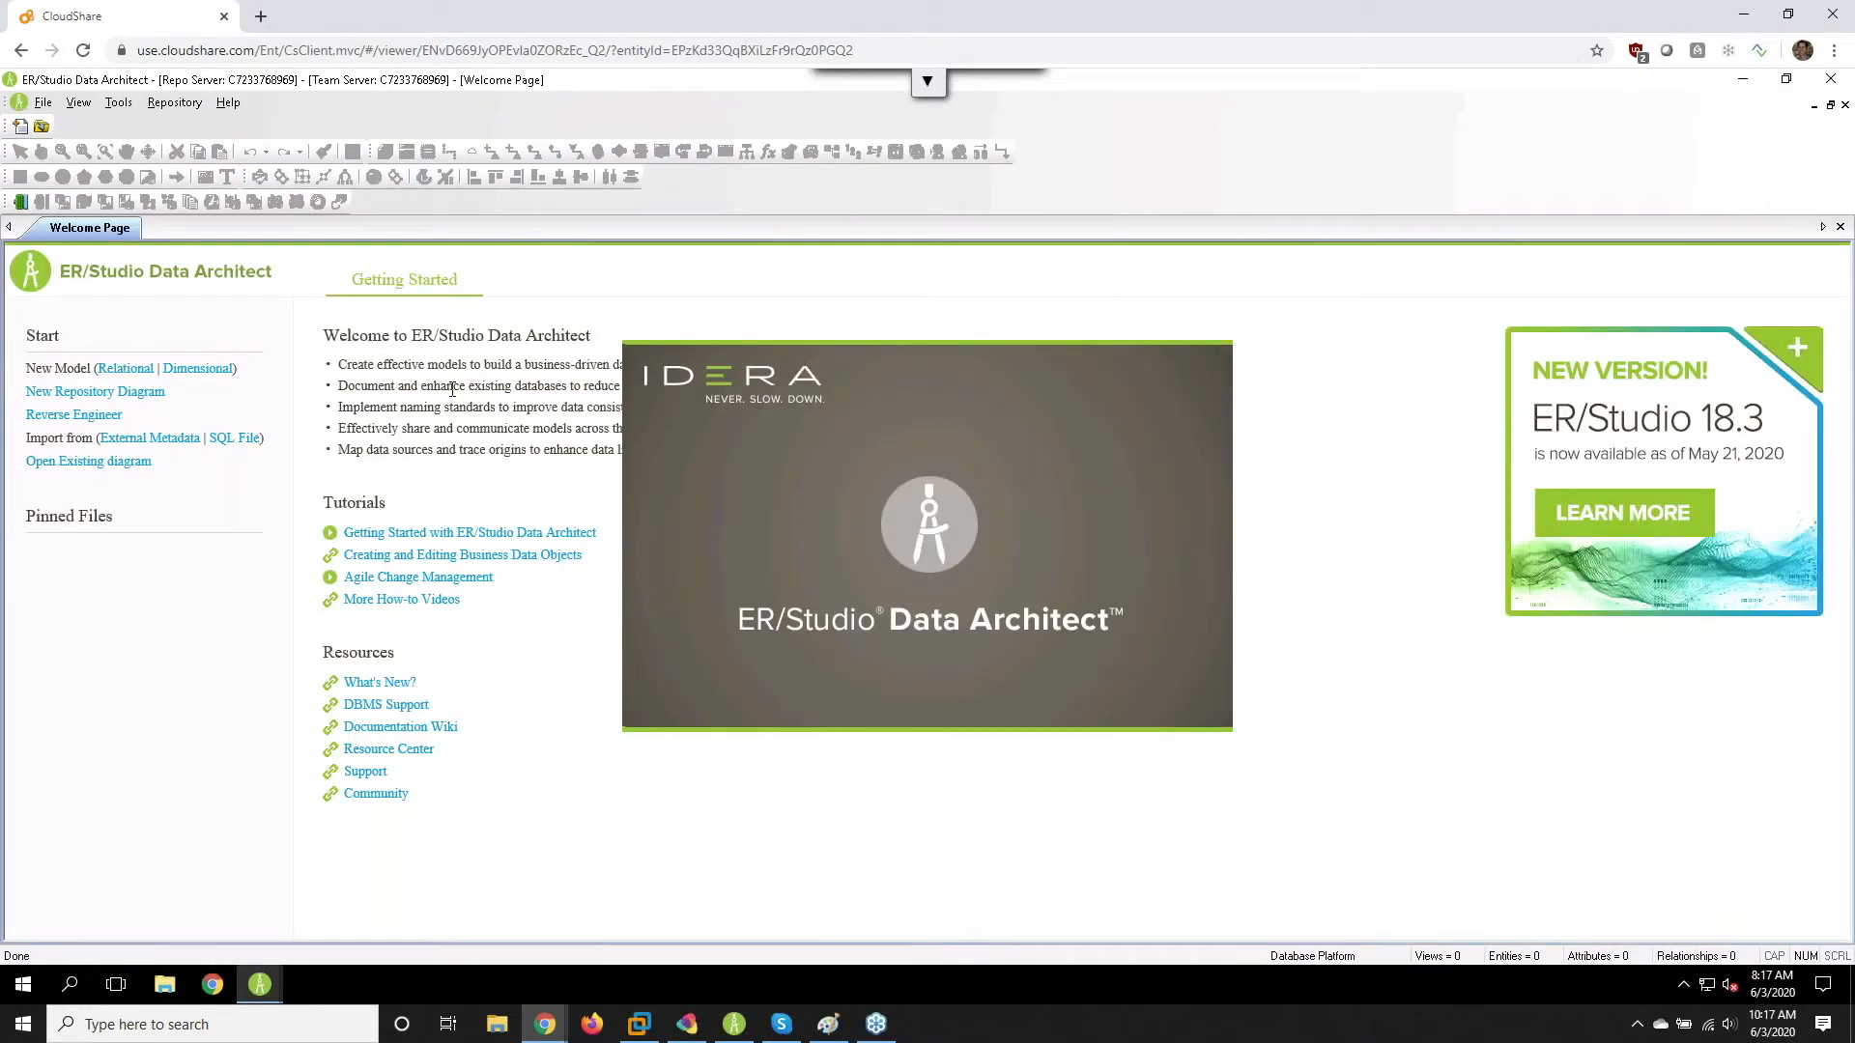
left_click(43, 103)
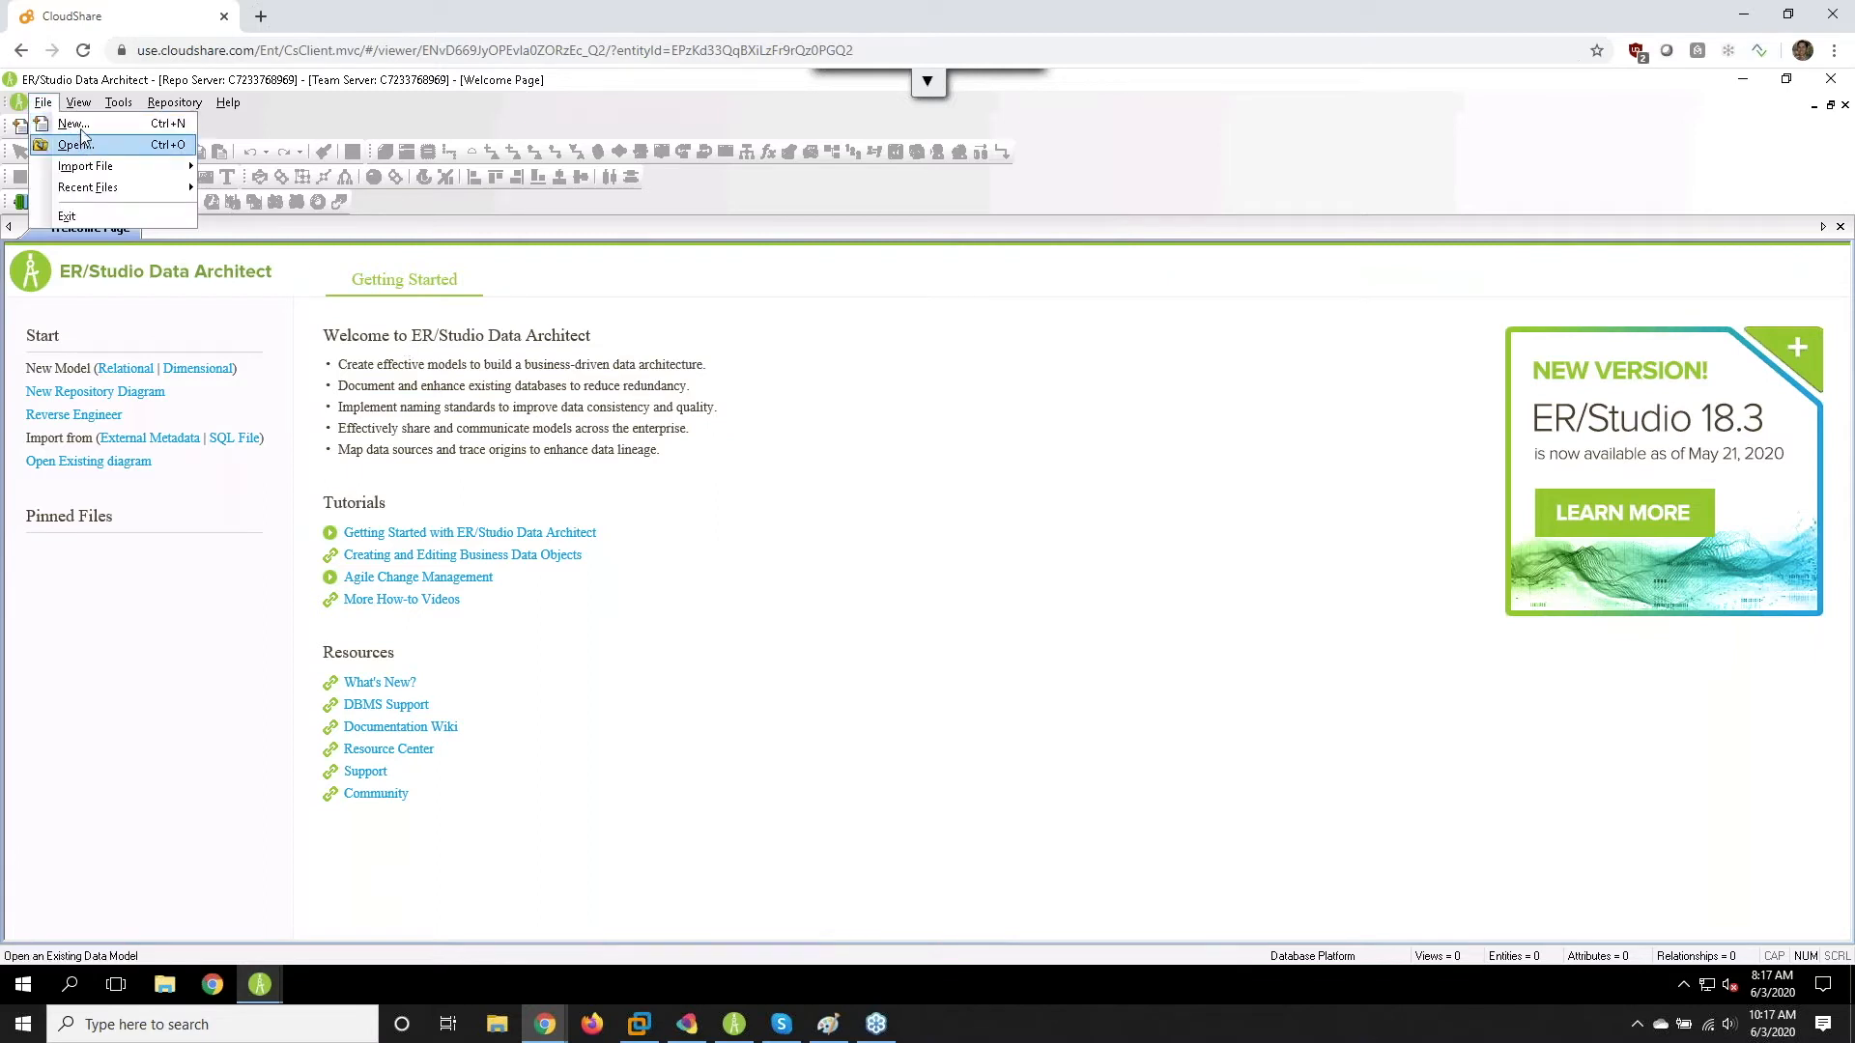
left_click(77, 125)
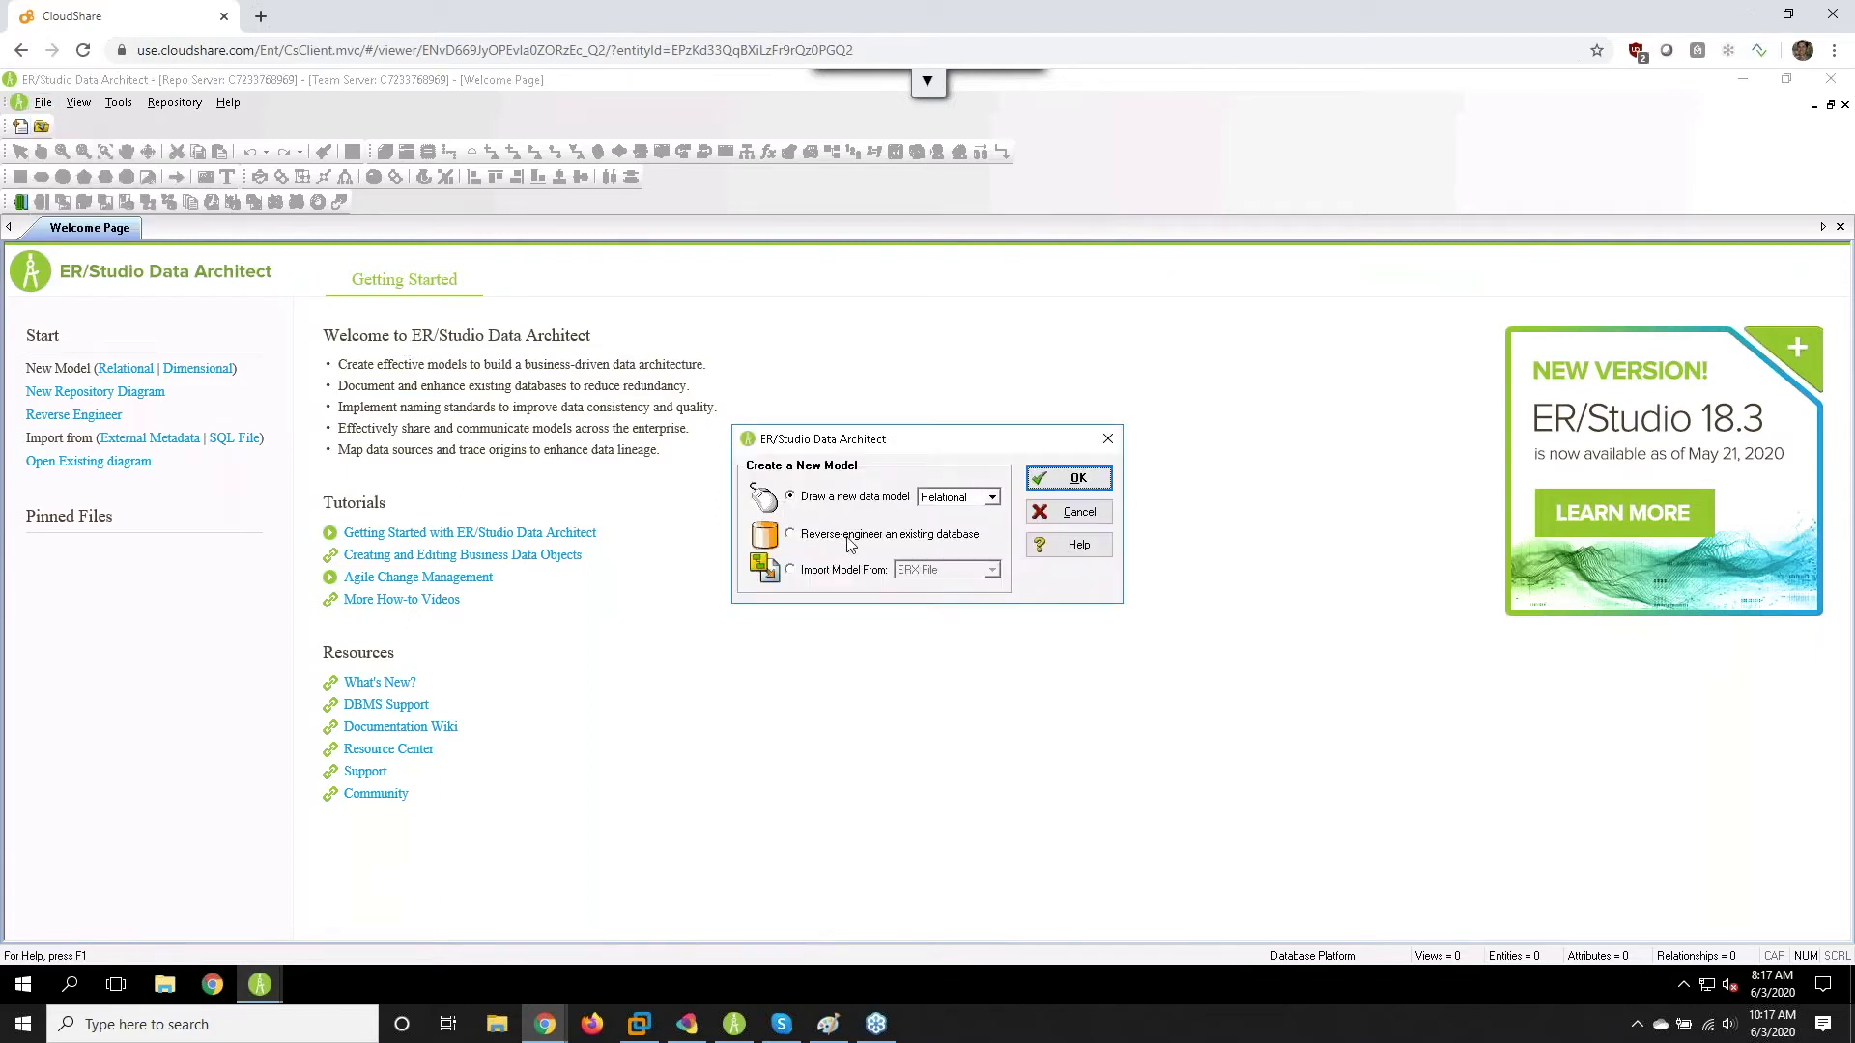
left_click(1053, 481)
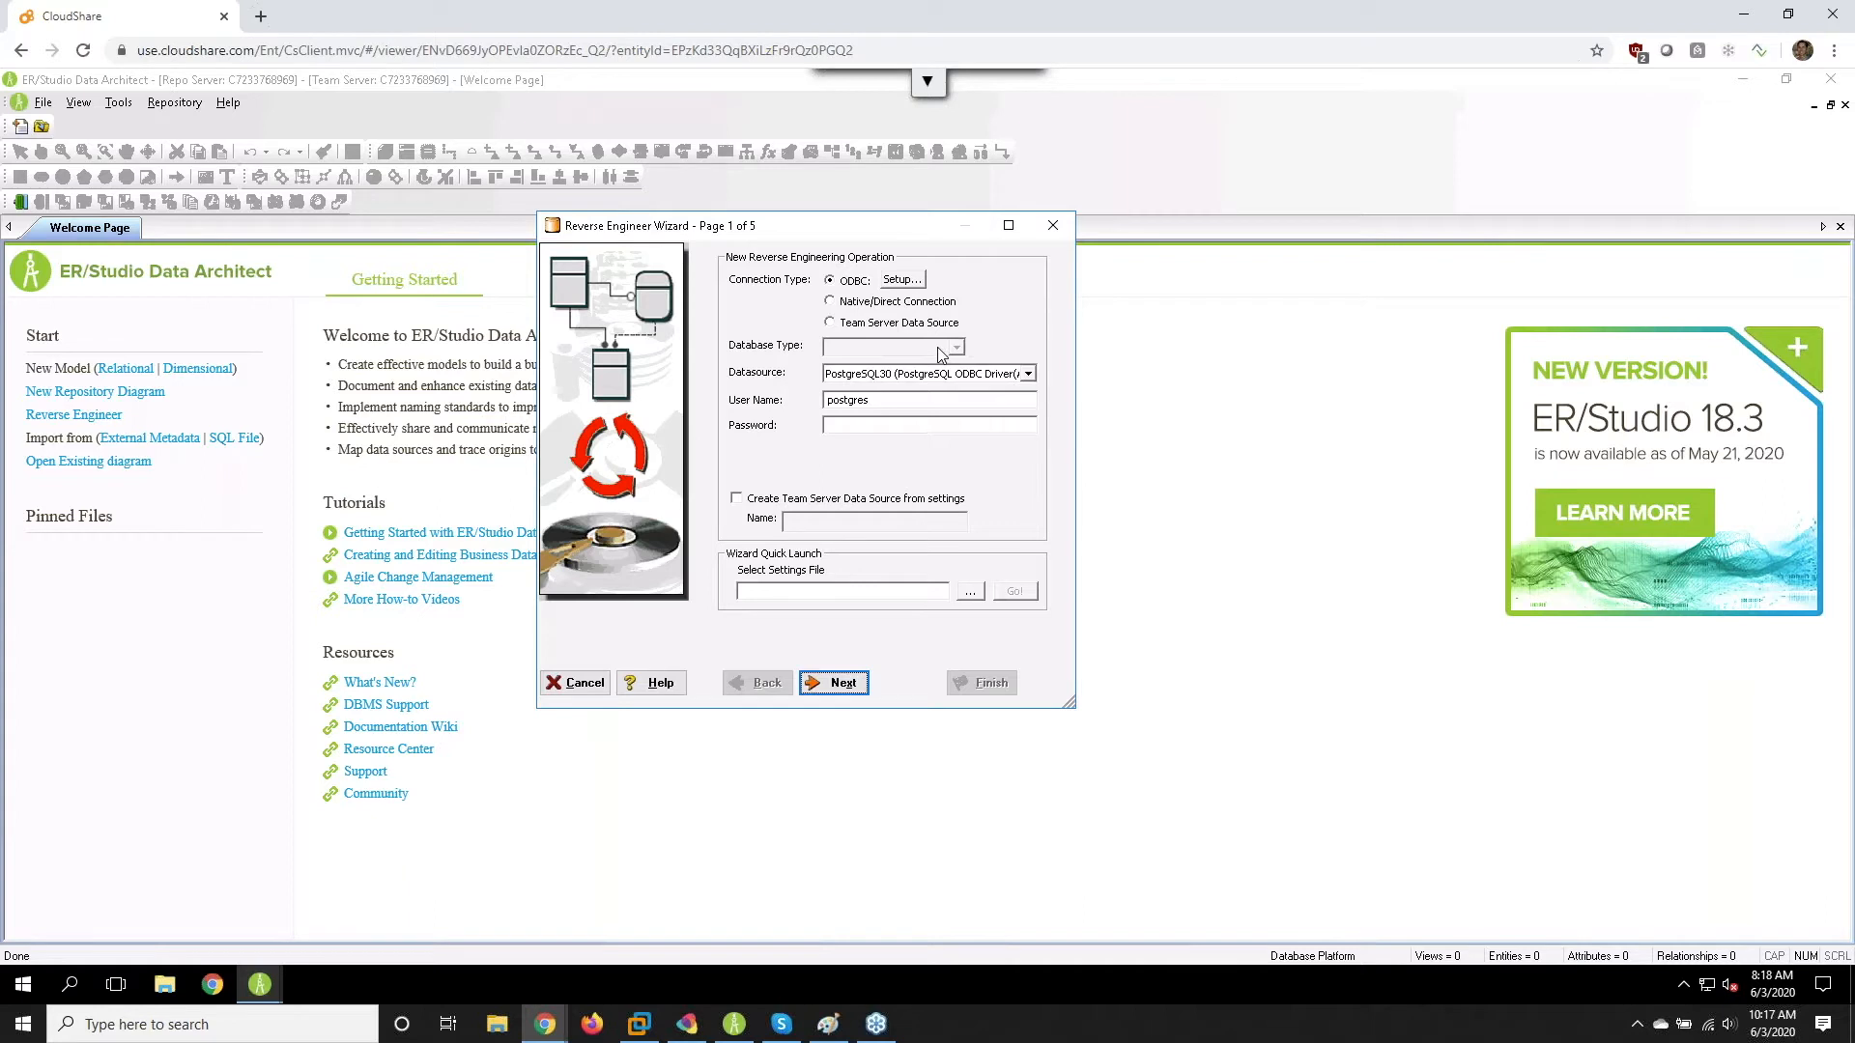
left_click(579, 683)
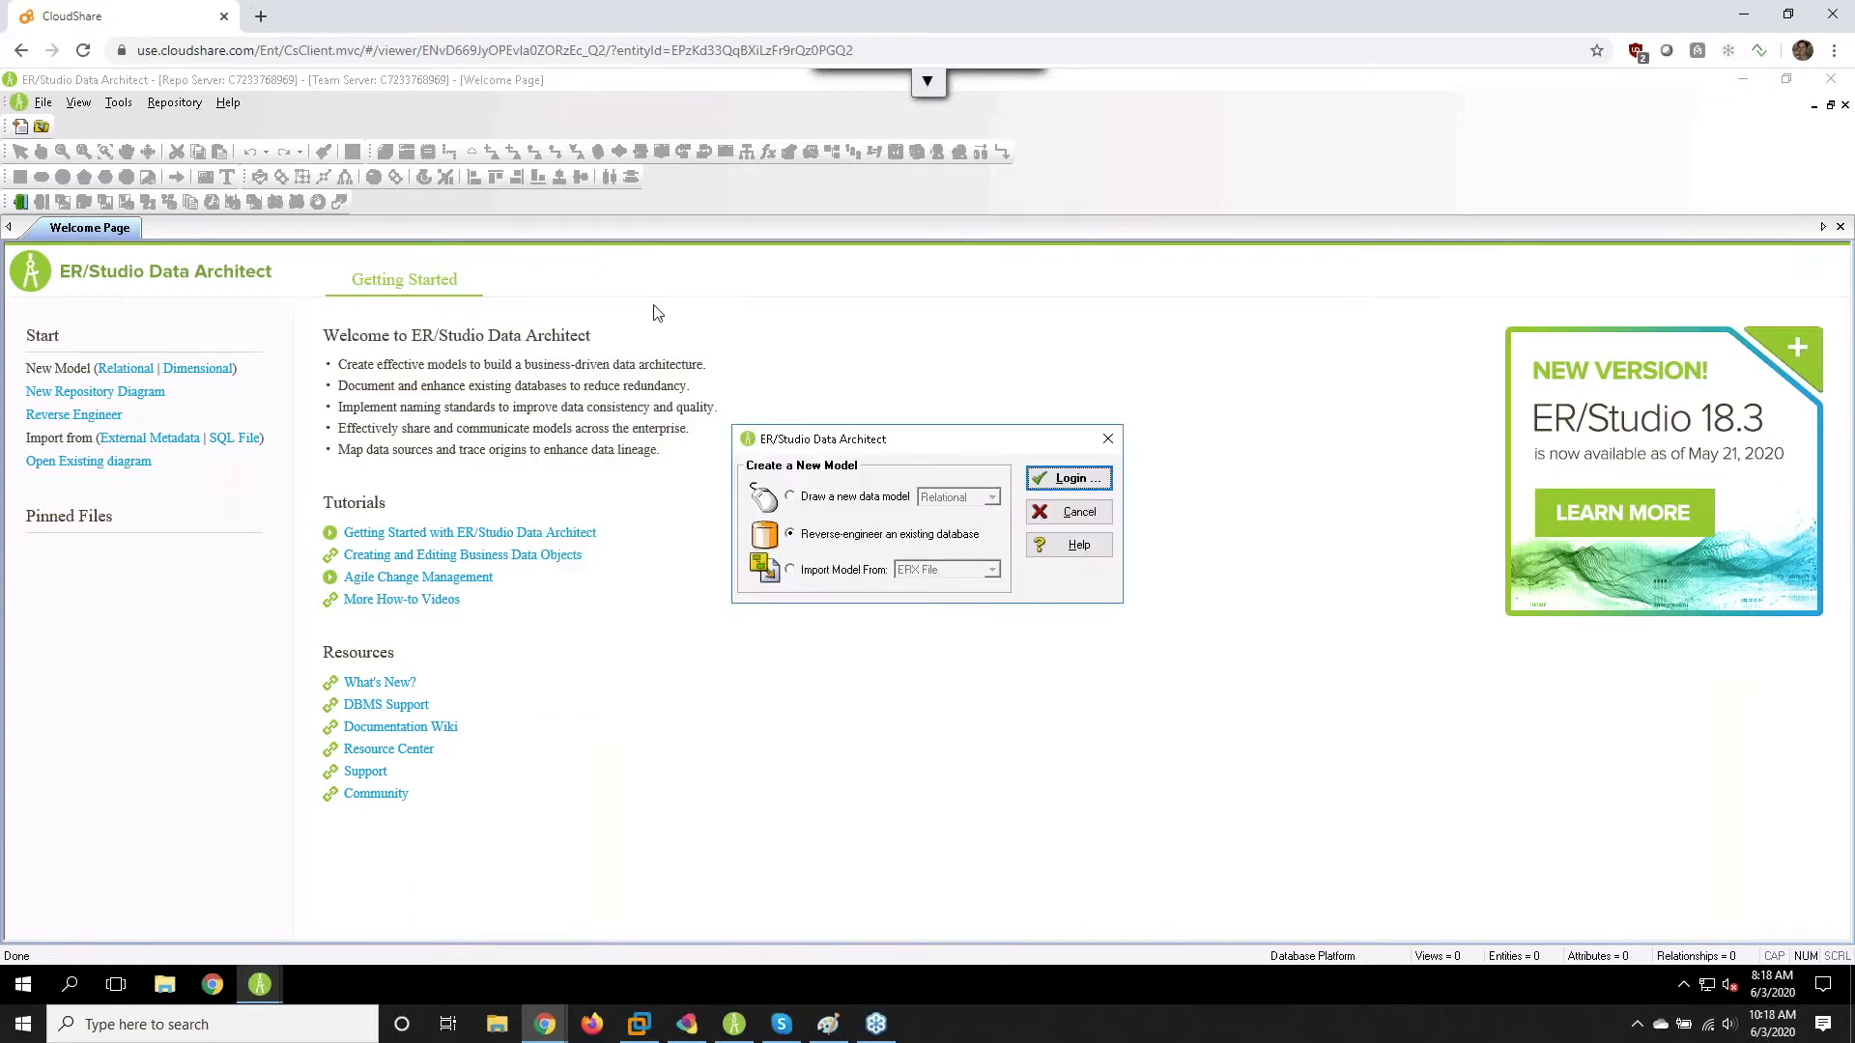
left_click(1097, 511)
- Log in to the Repository server and close the operation status report
left_click(174, 103)
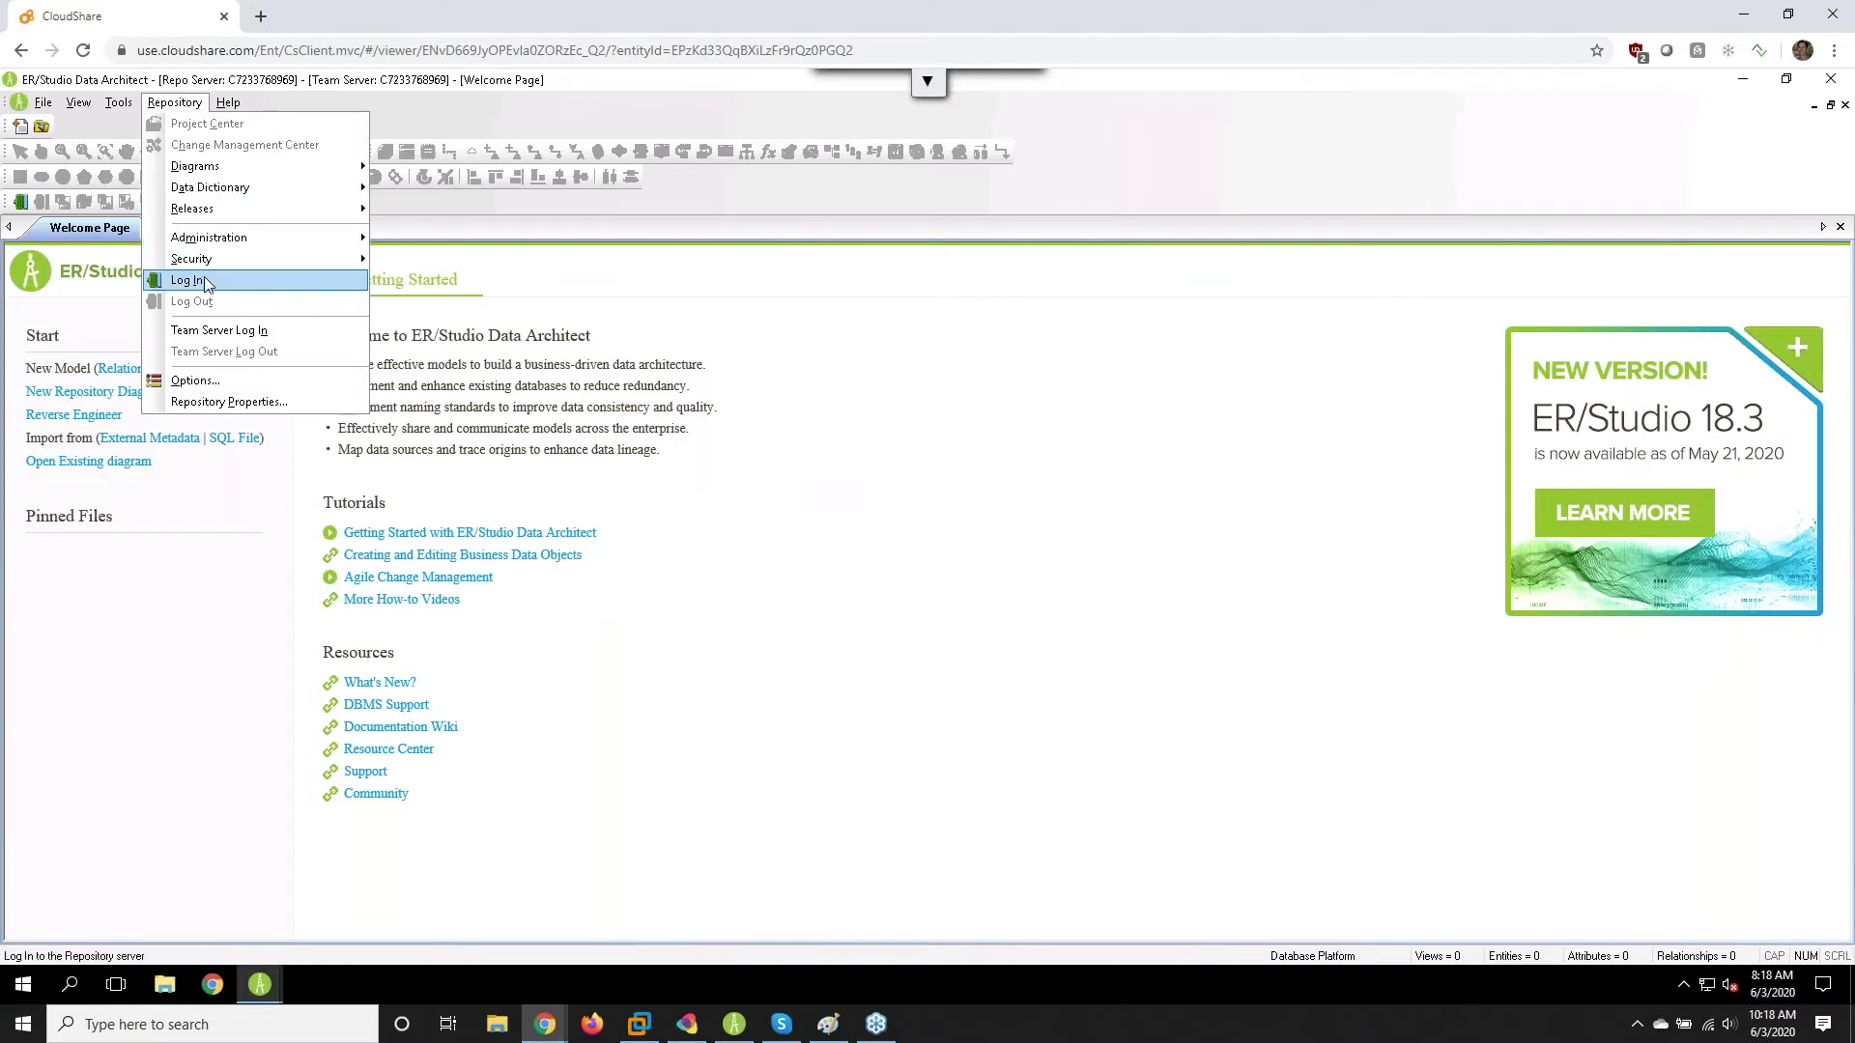
left_click(205, 282)
left_click(1063, 474)
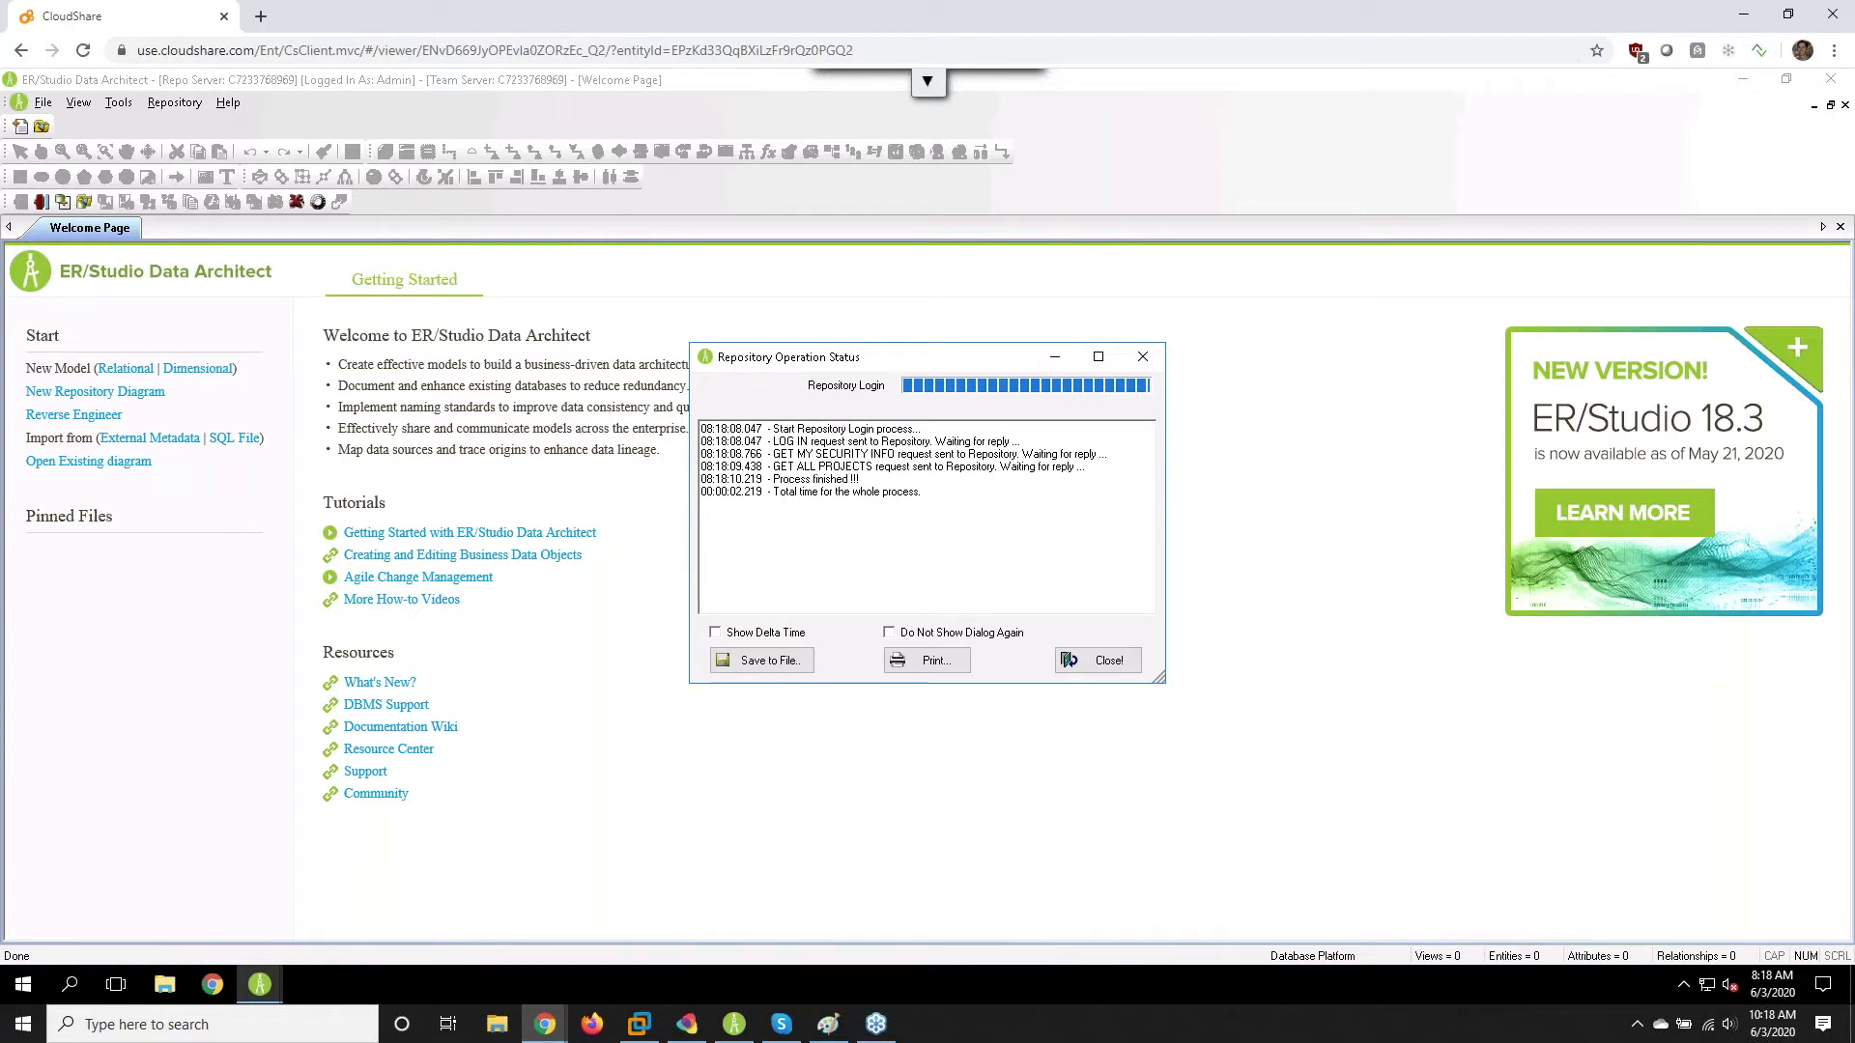
left_click(1103, 660)
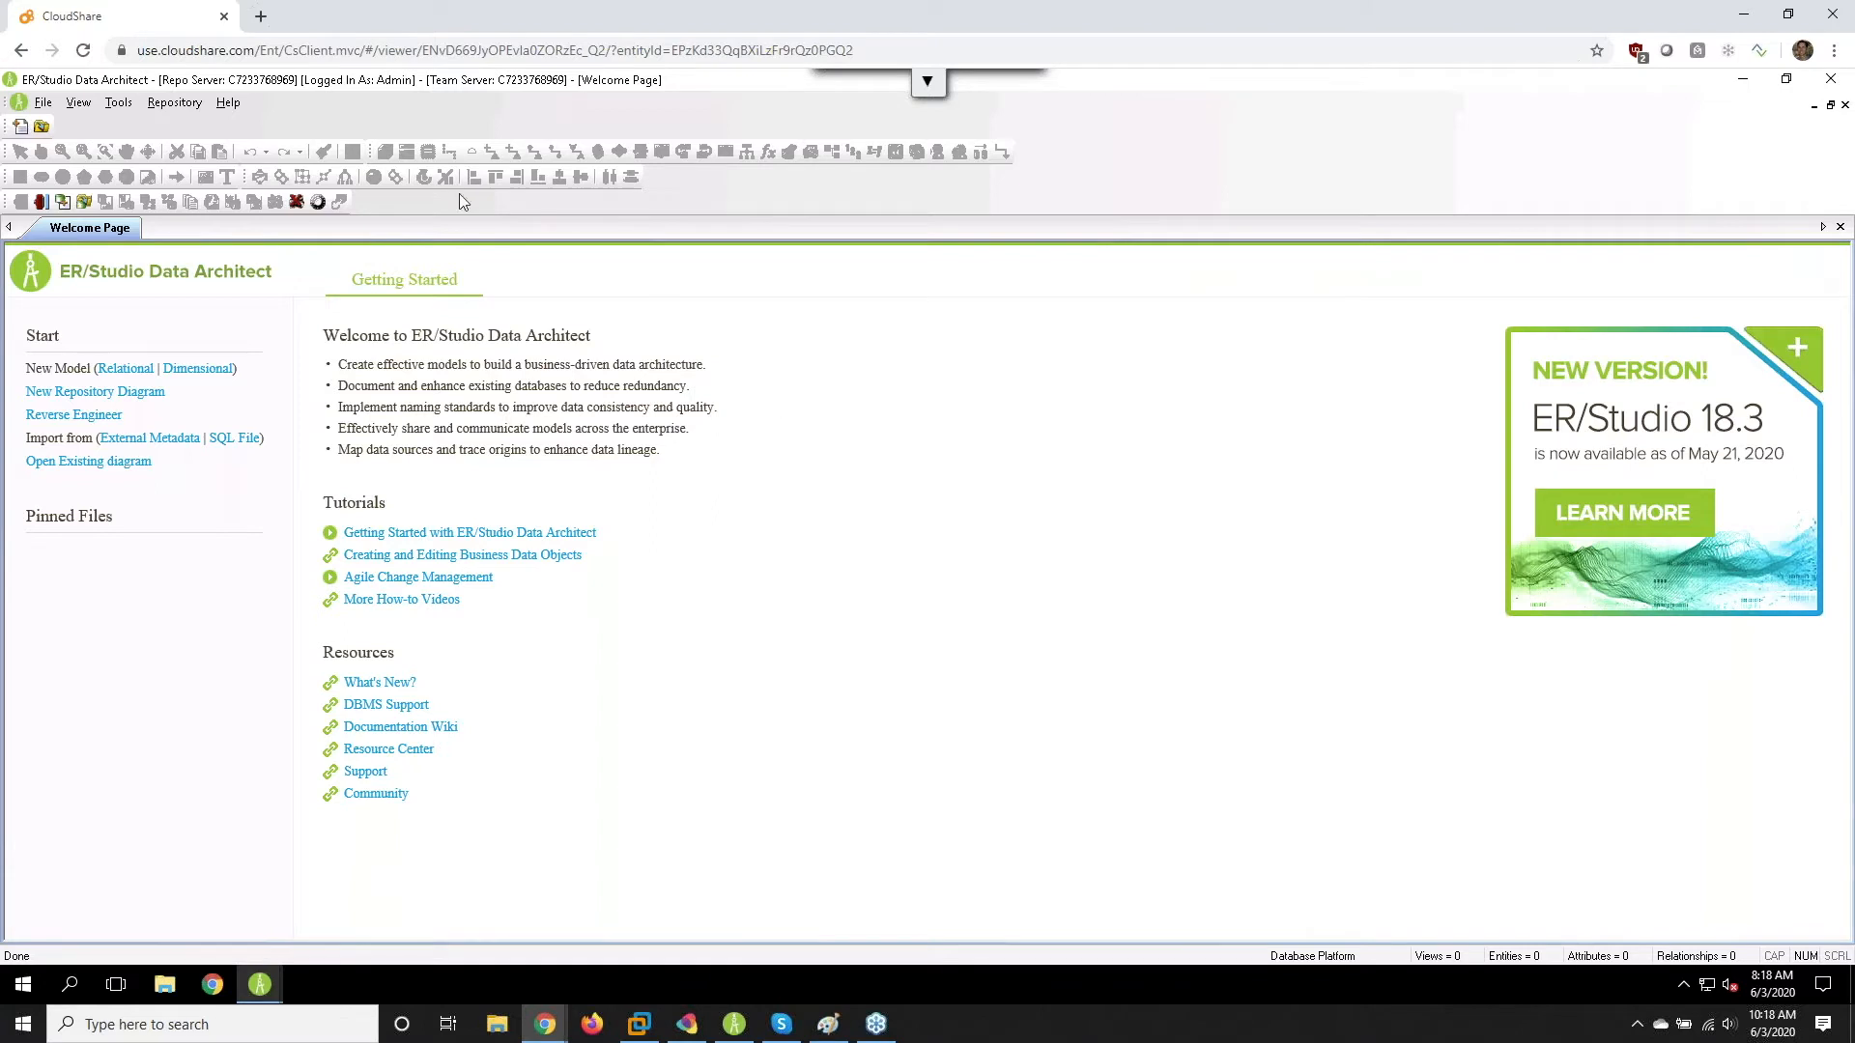
- Get the Northwind.dm1 diagram from the Repository with immediate check-out and close the operation status report
left_click(175, 103)
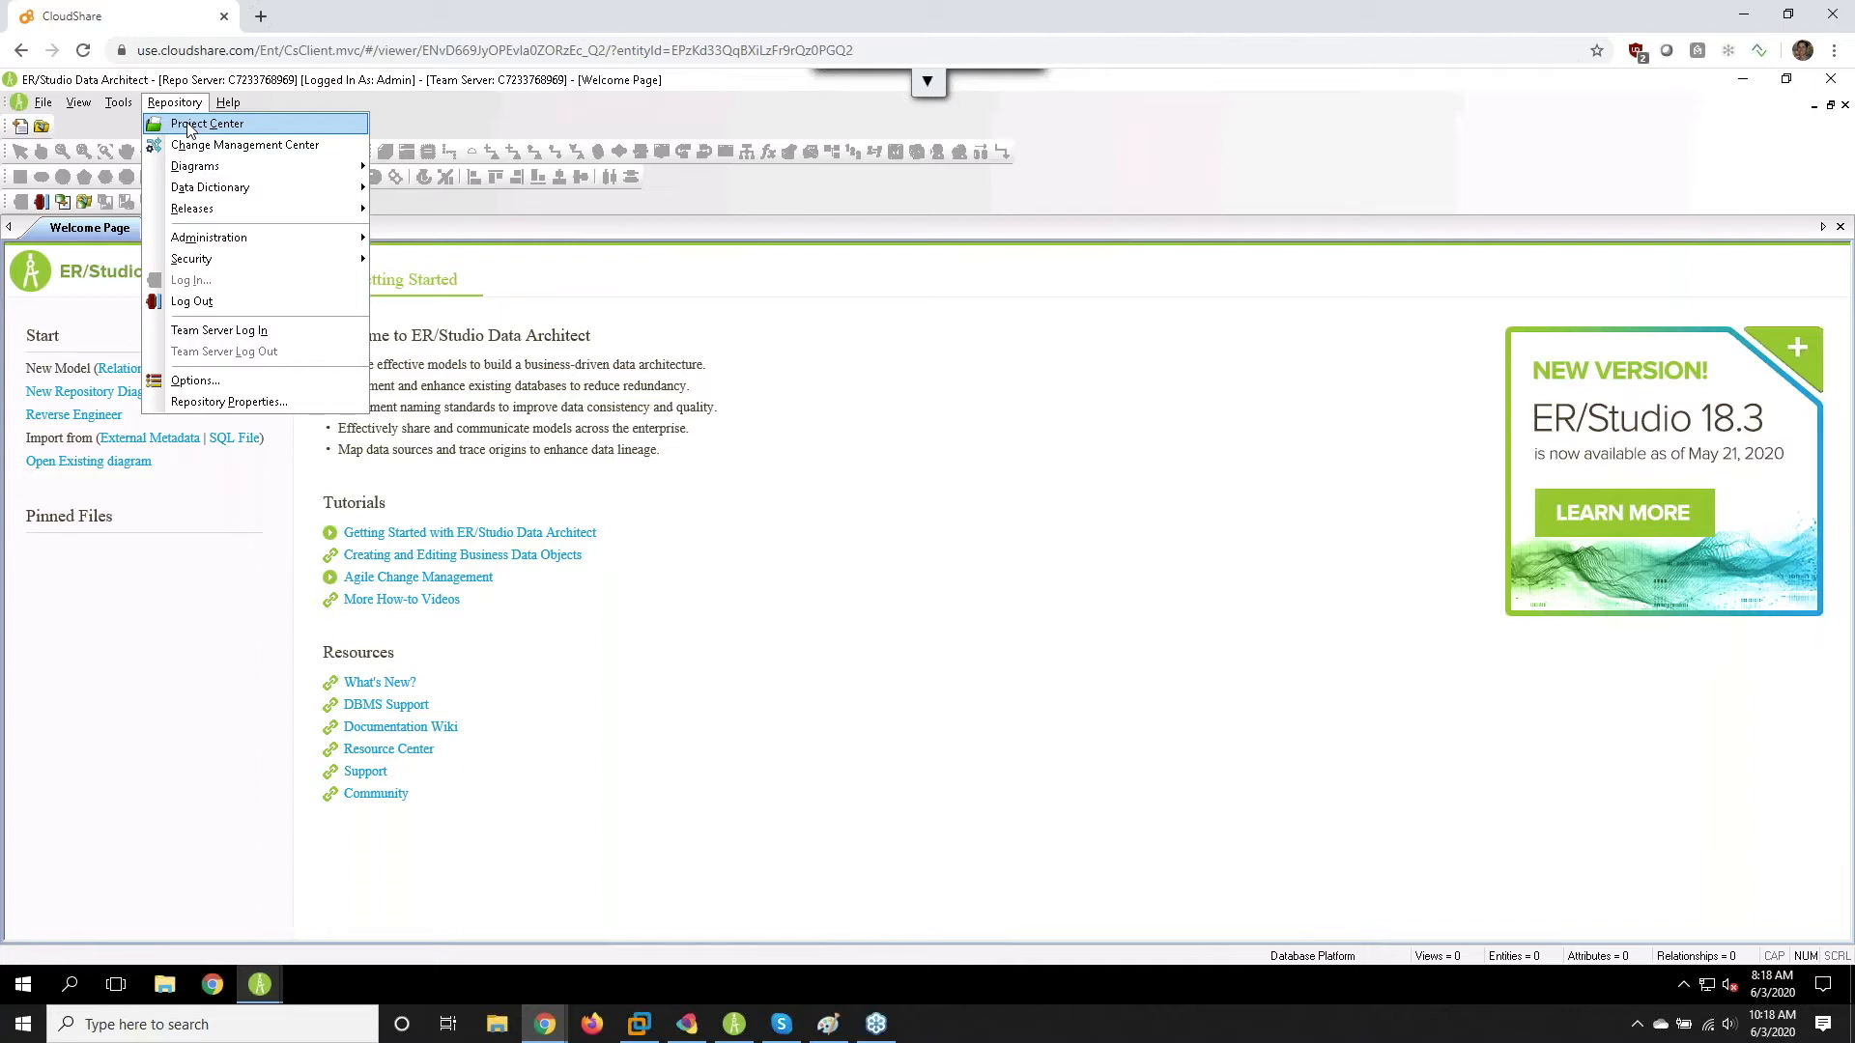
mouse_move(218, 168)
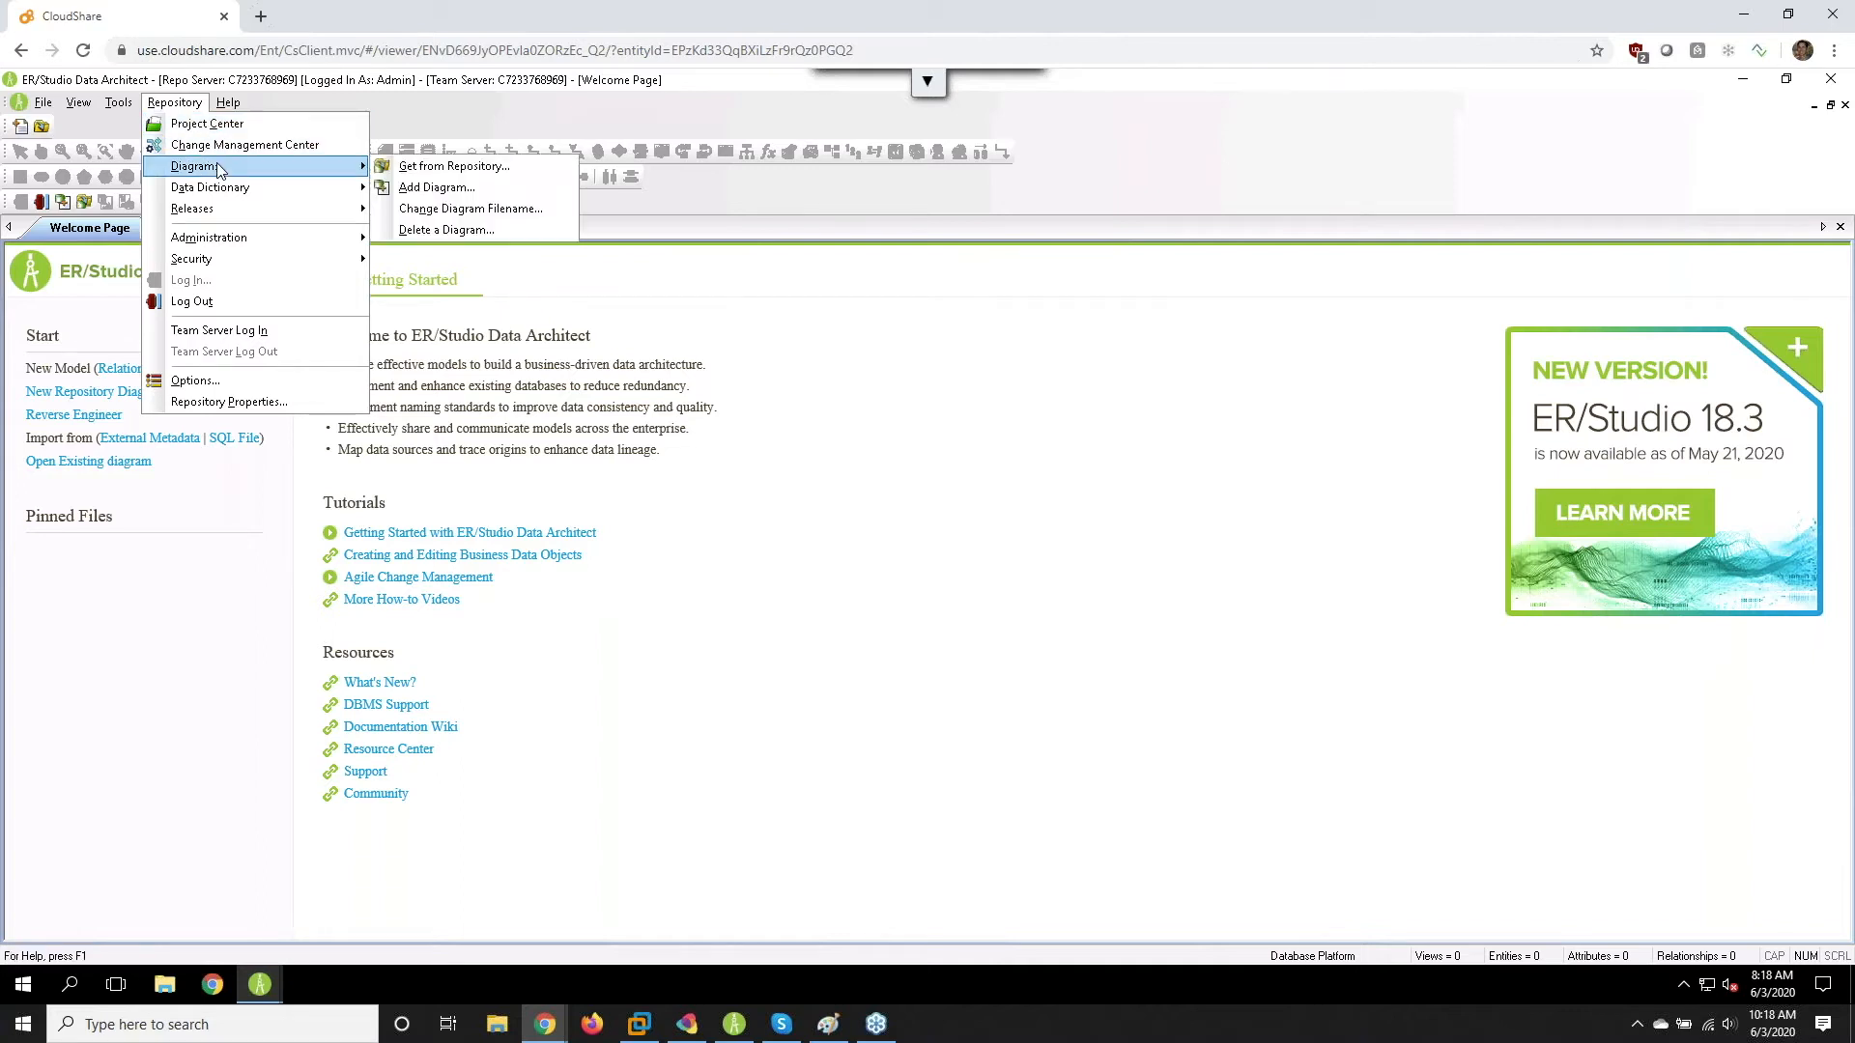
left_click(437, 170)
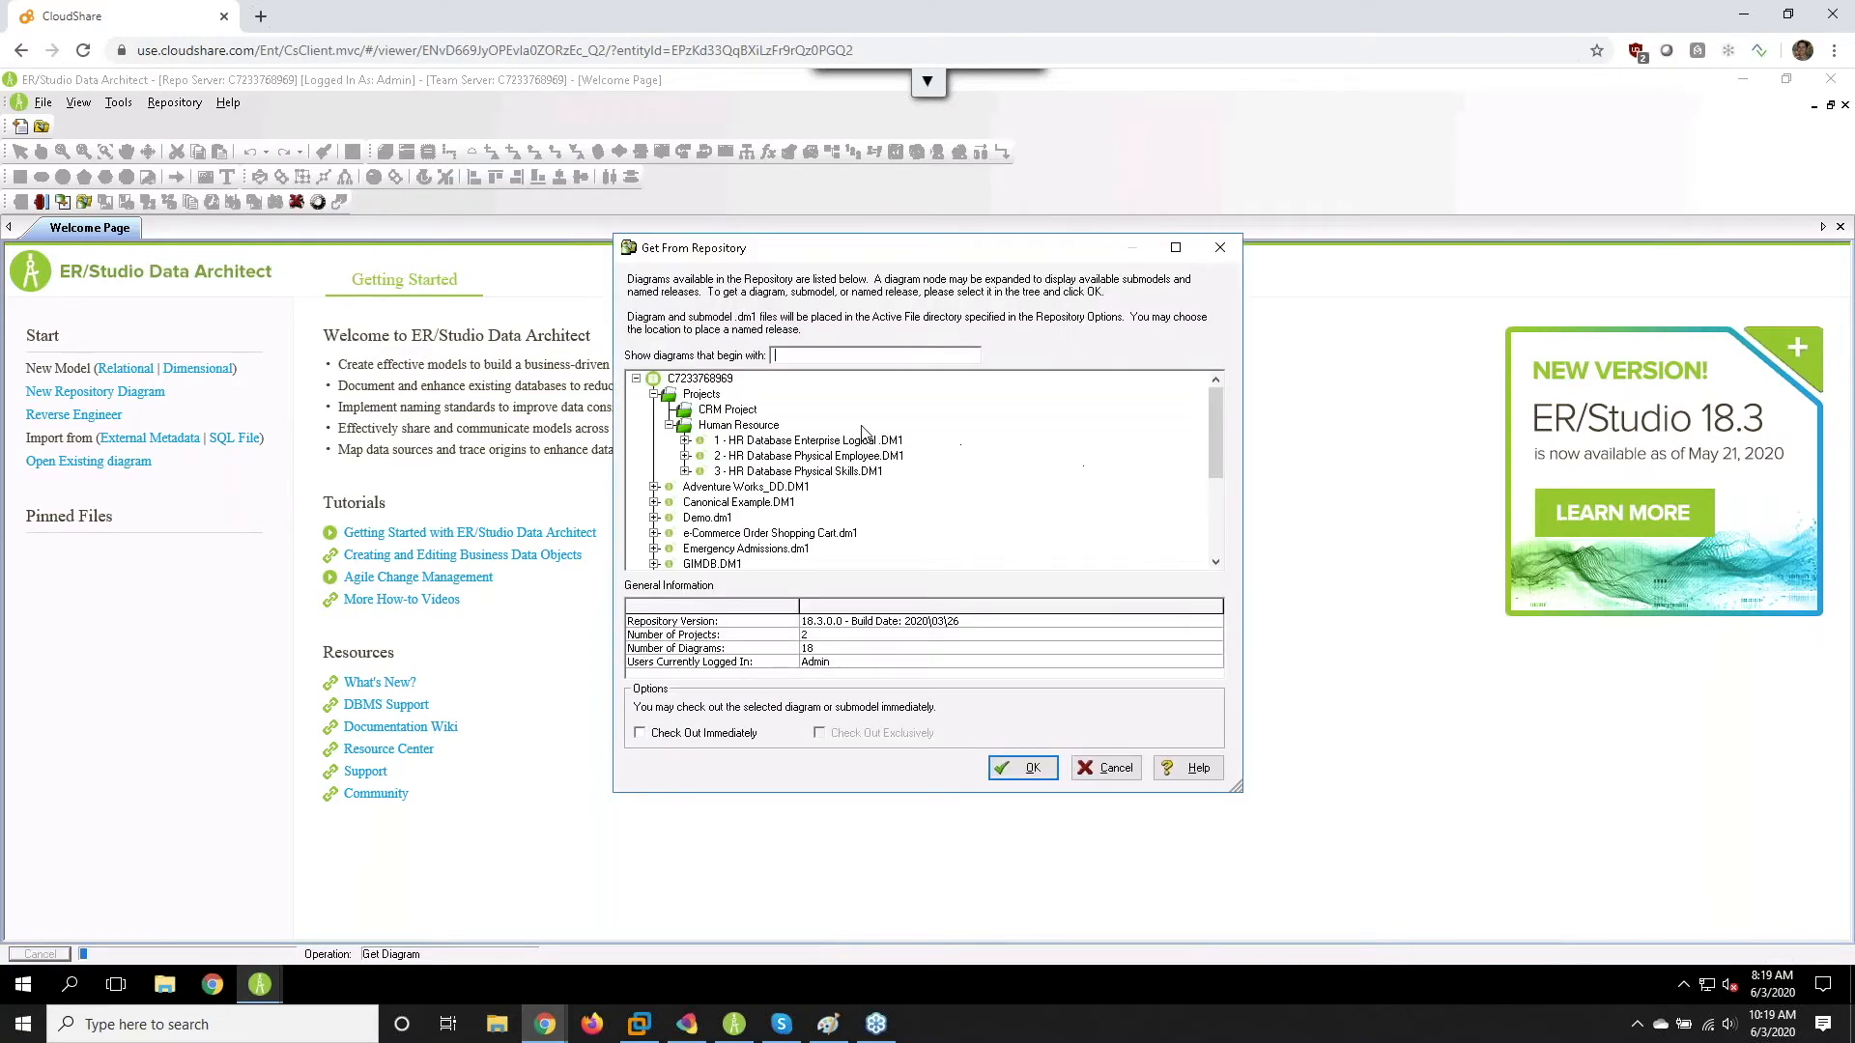
left_click(669, 426)
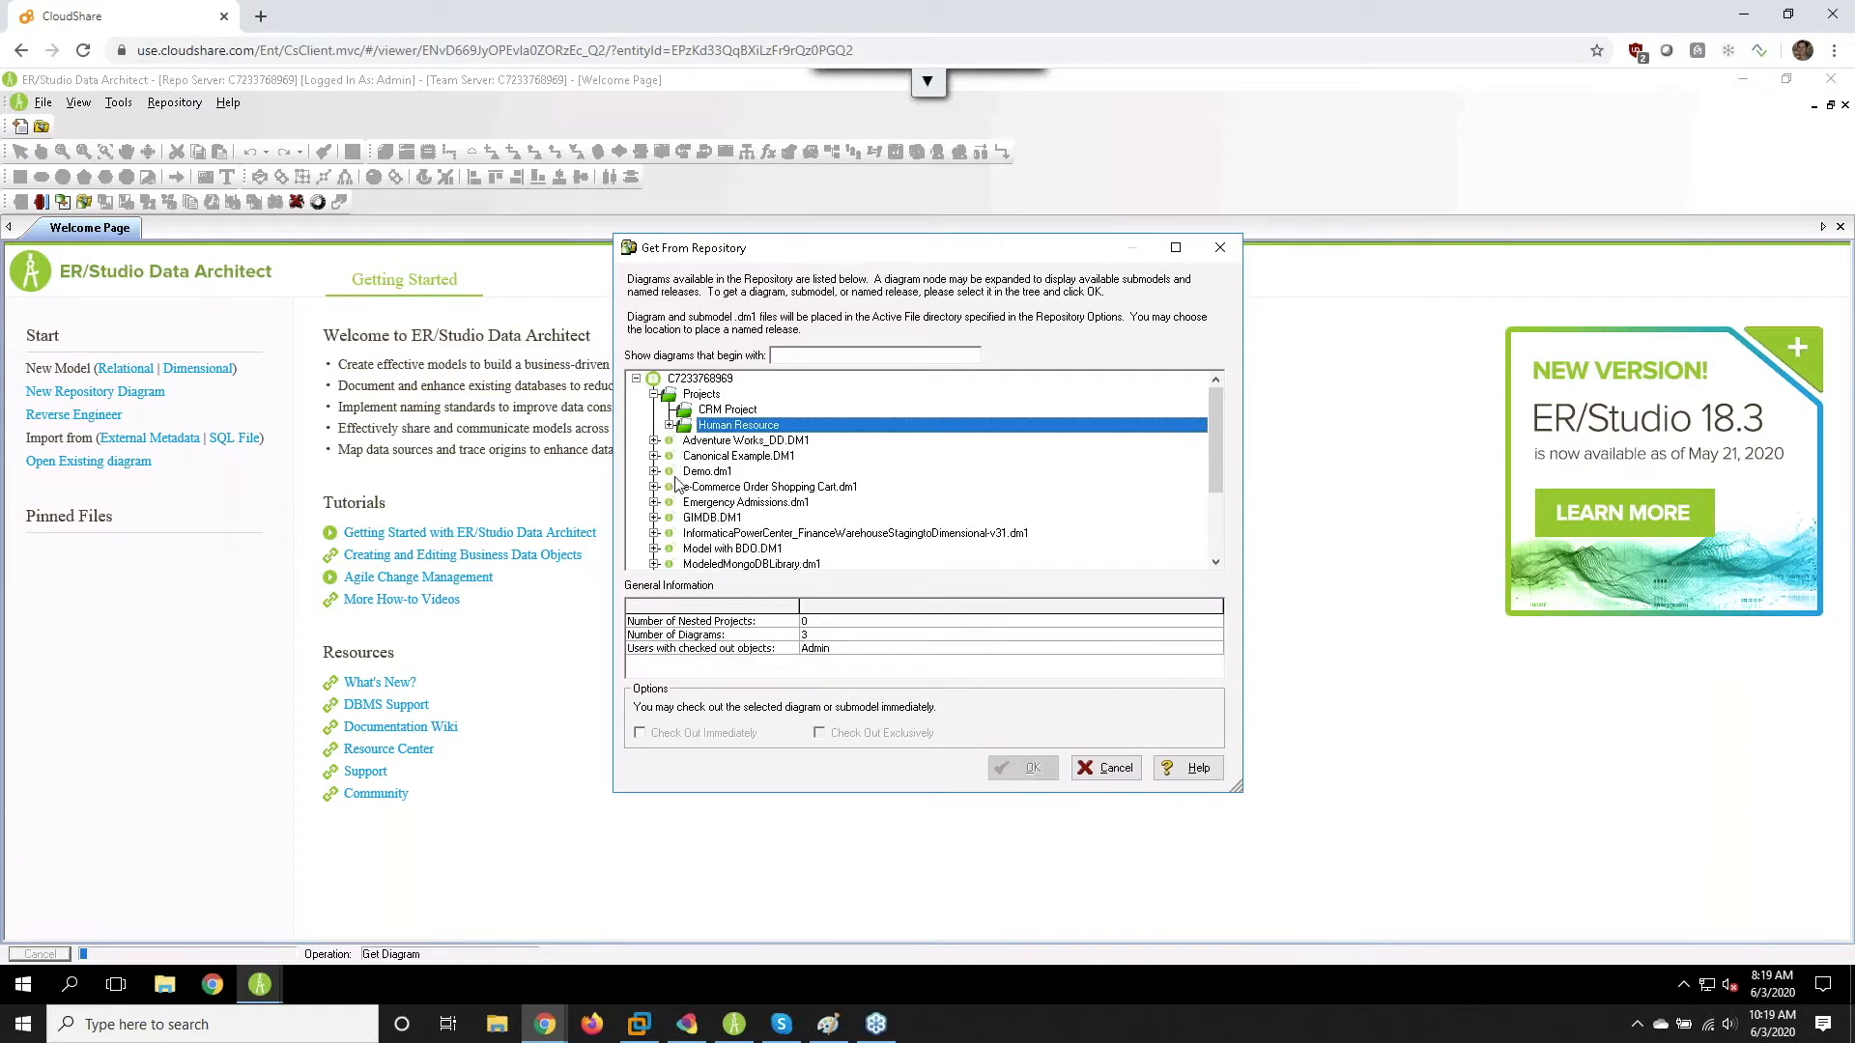
scroll(677, 484, "down", 3)
left_click(654, 472)
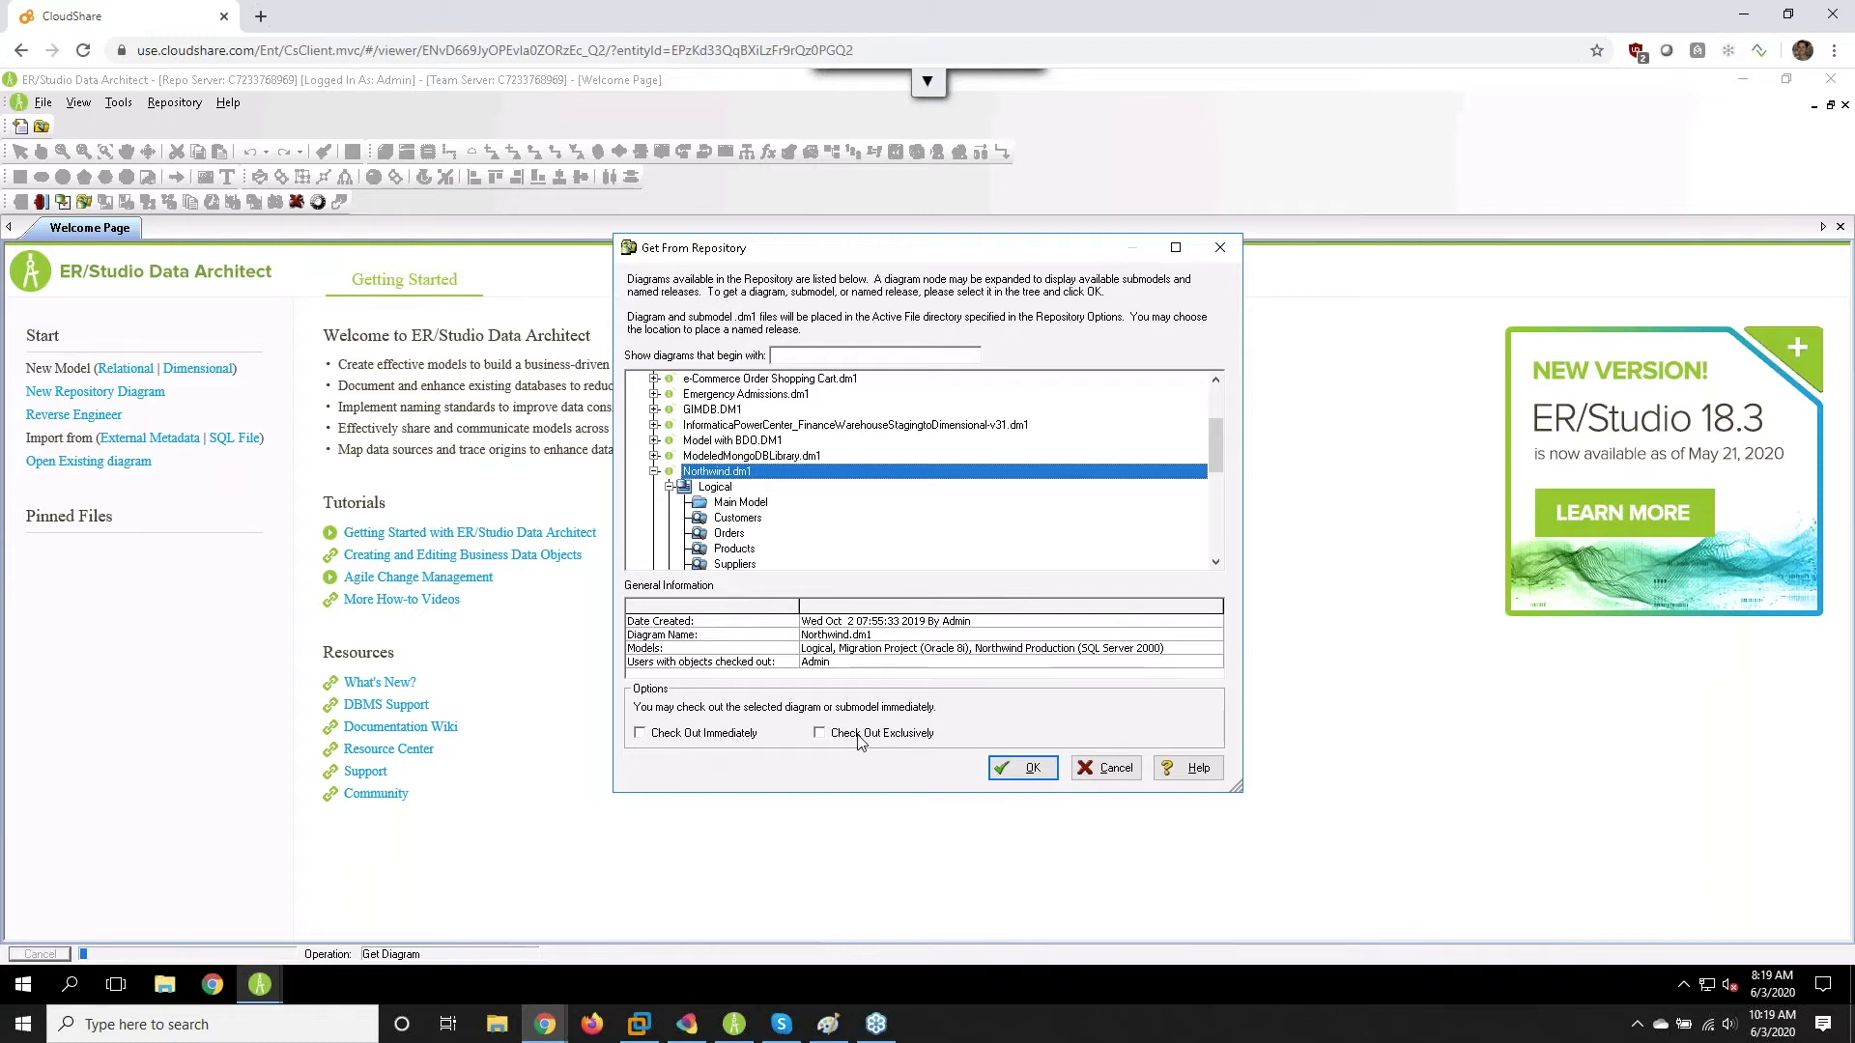
left_click(641, 733)
left_click(1031, 773)
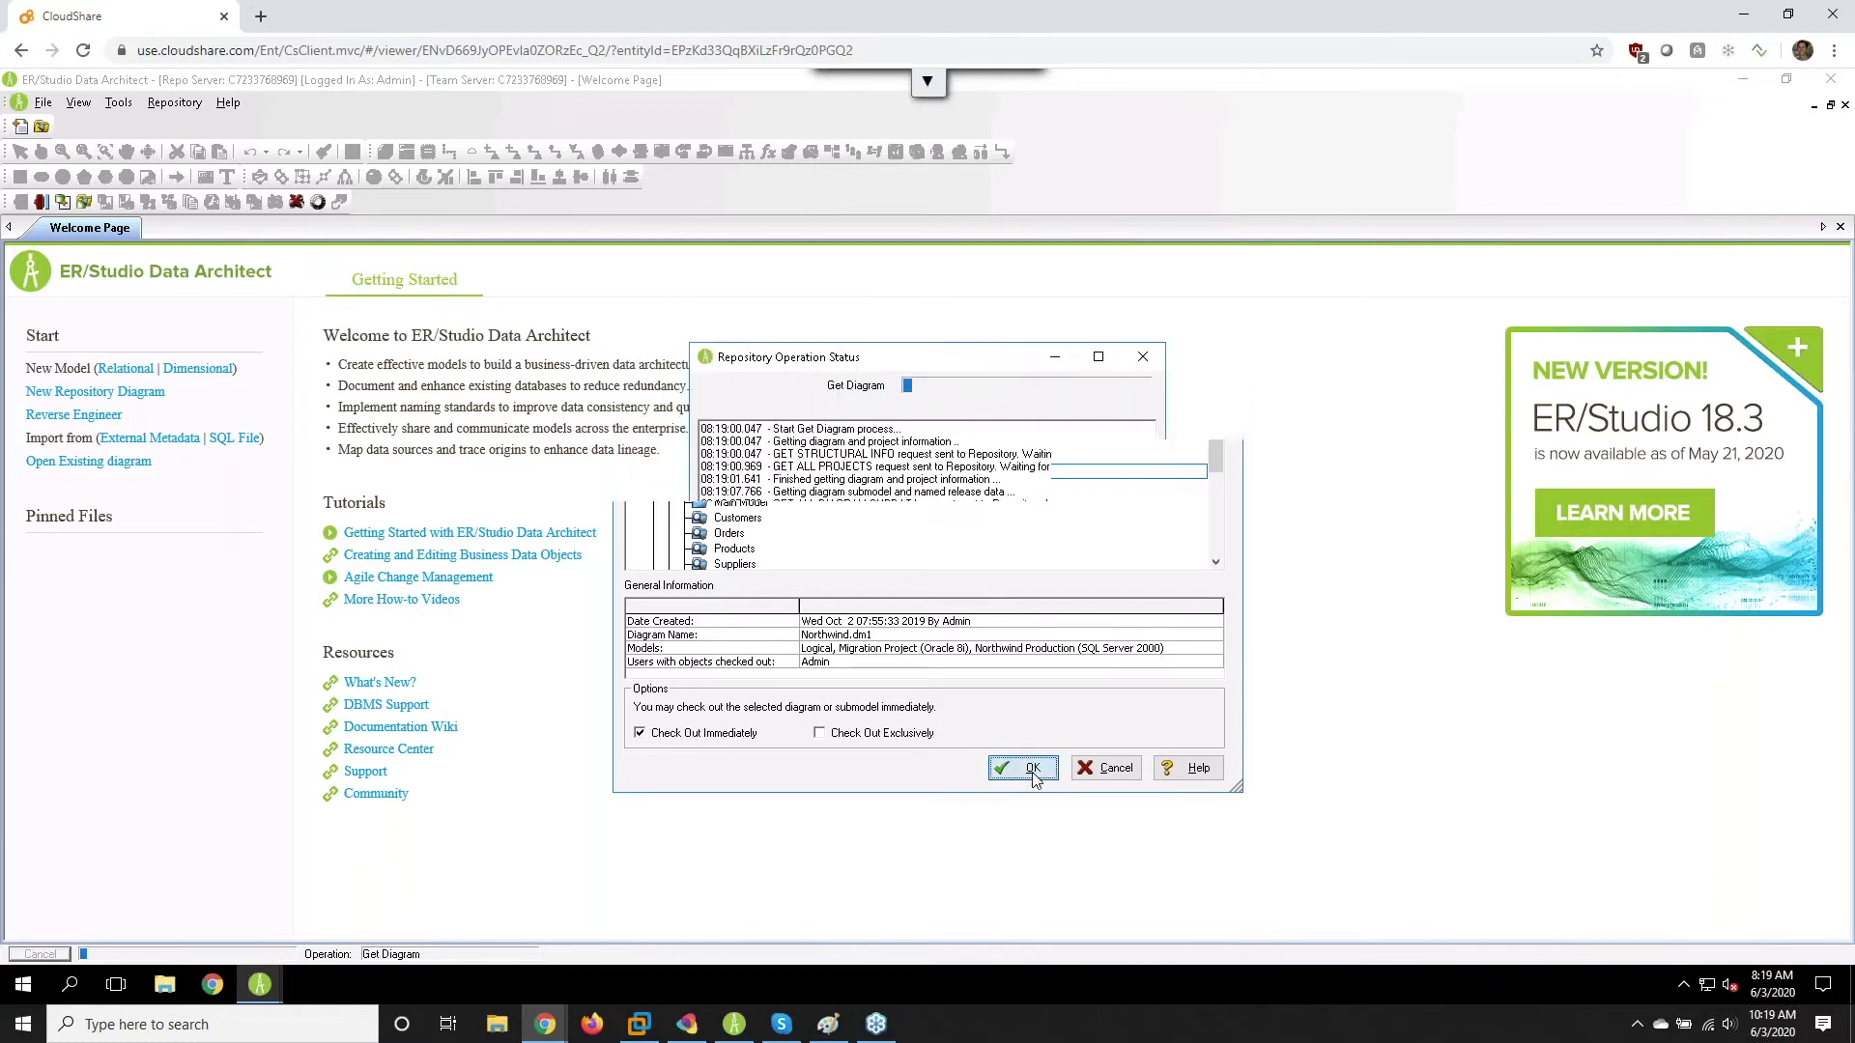
left_click(961, 668)
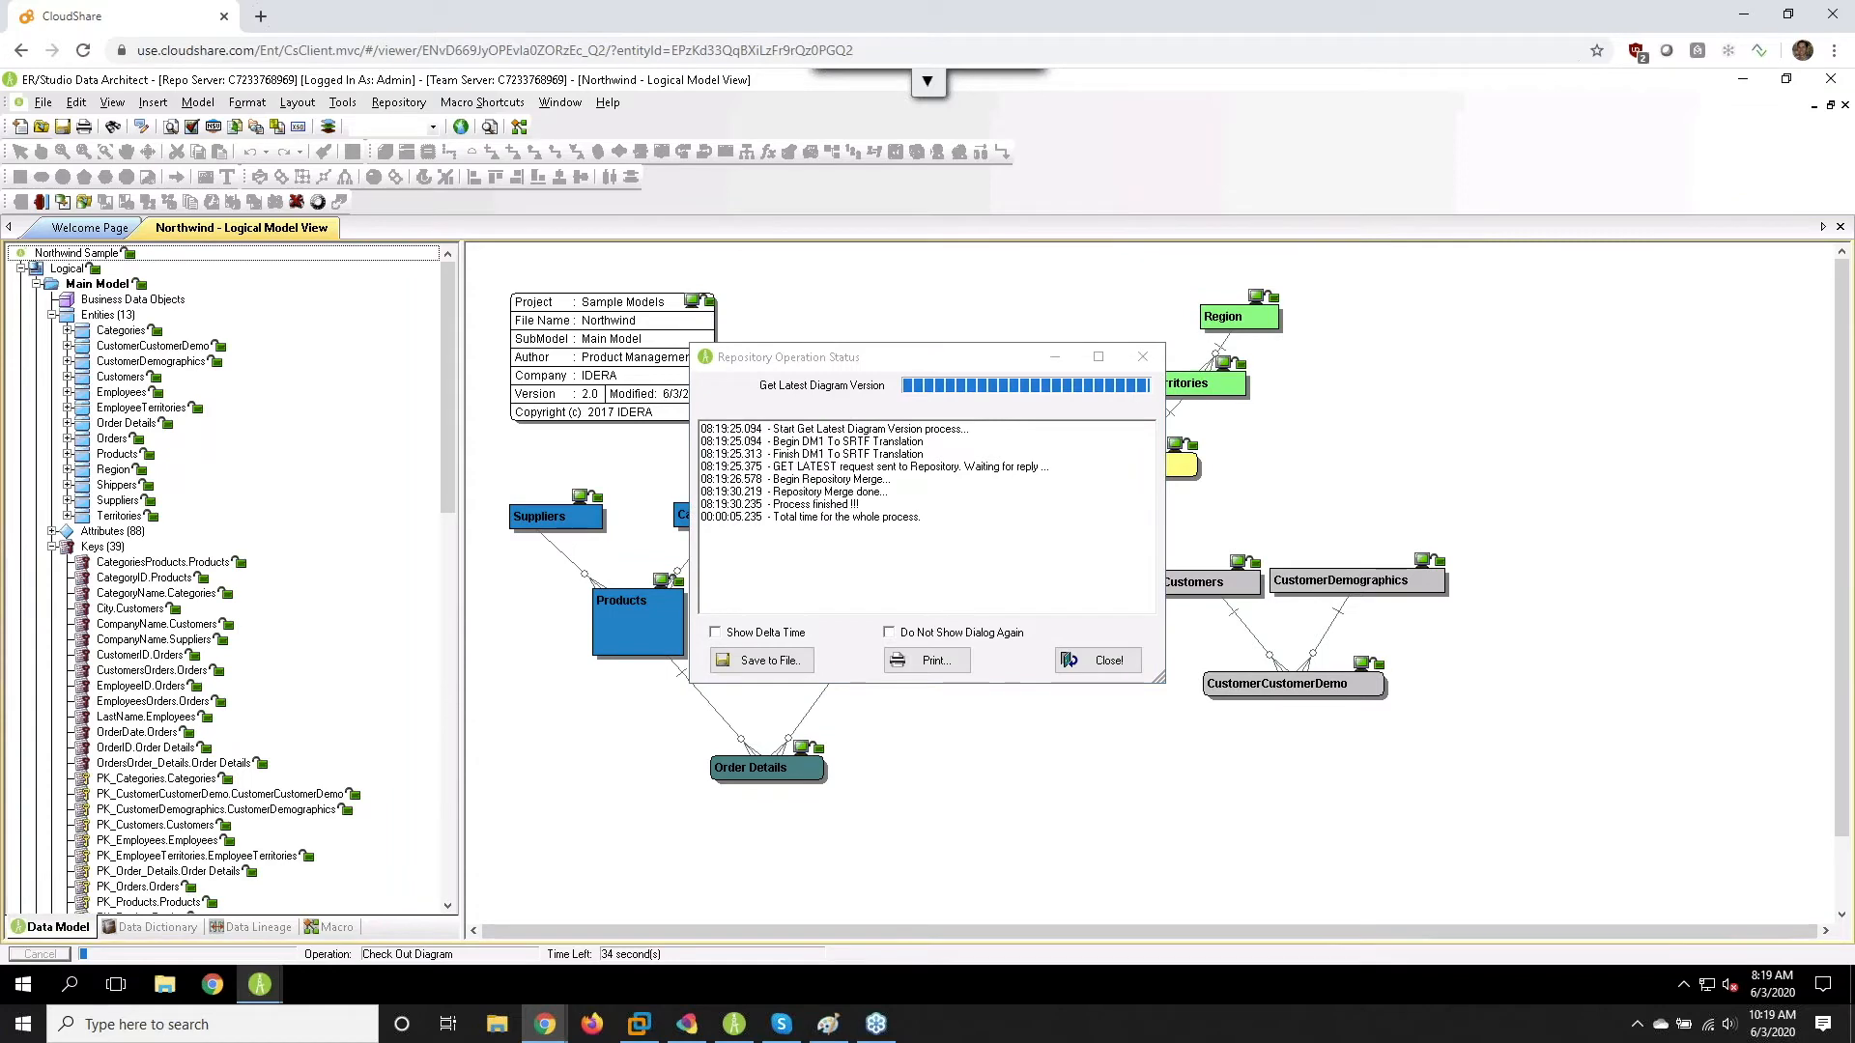
left_click(1101, 664)
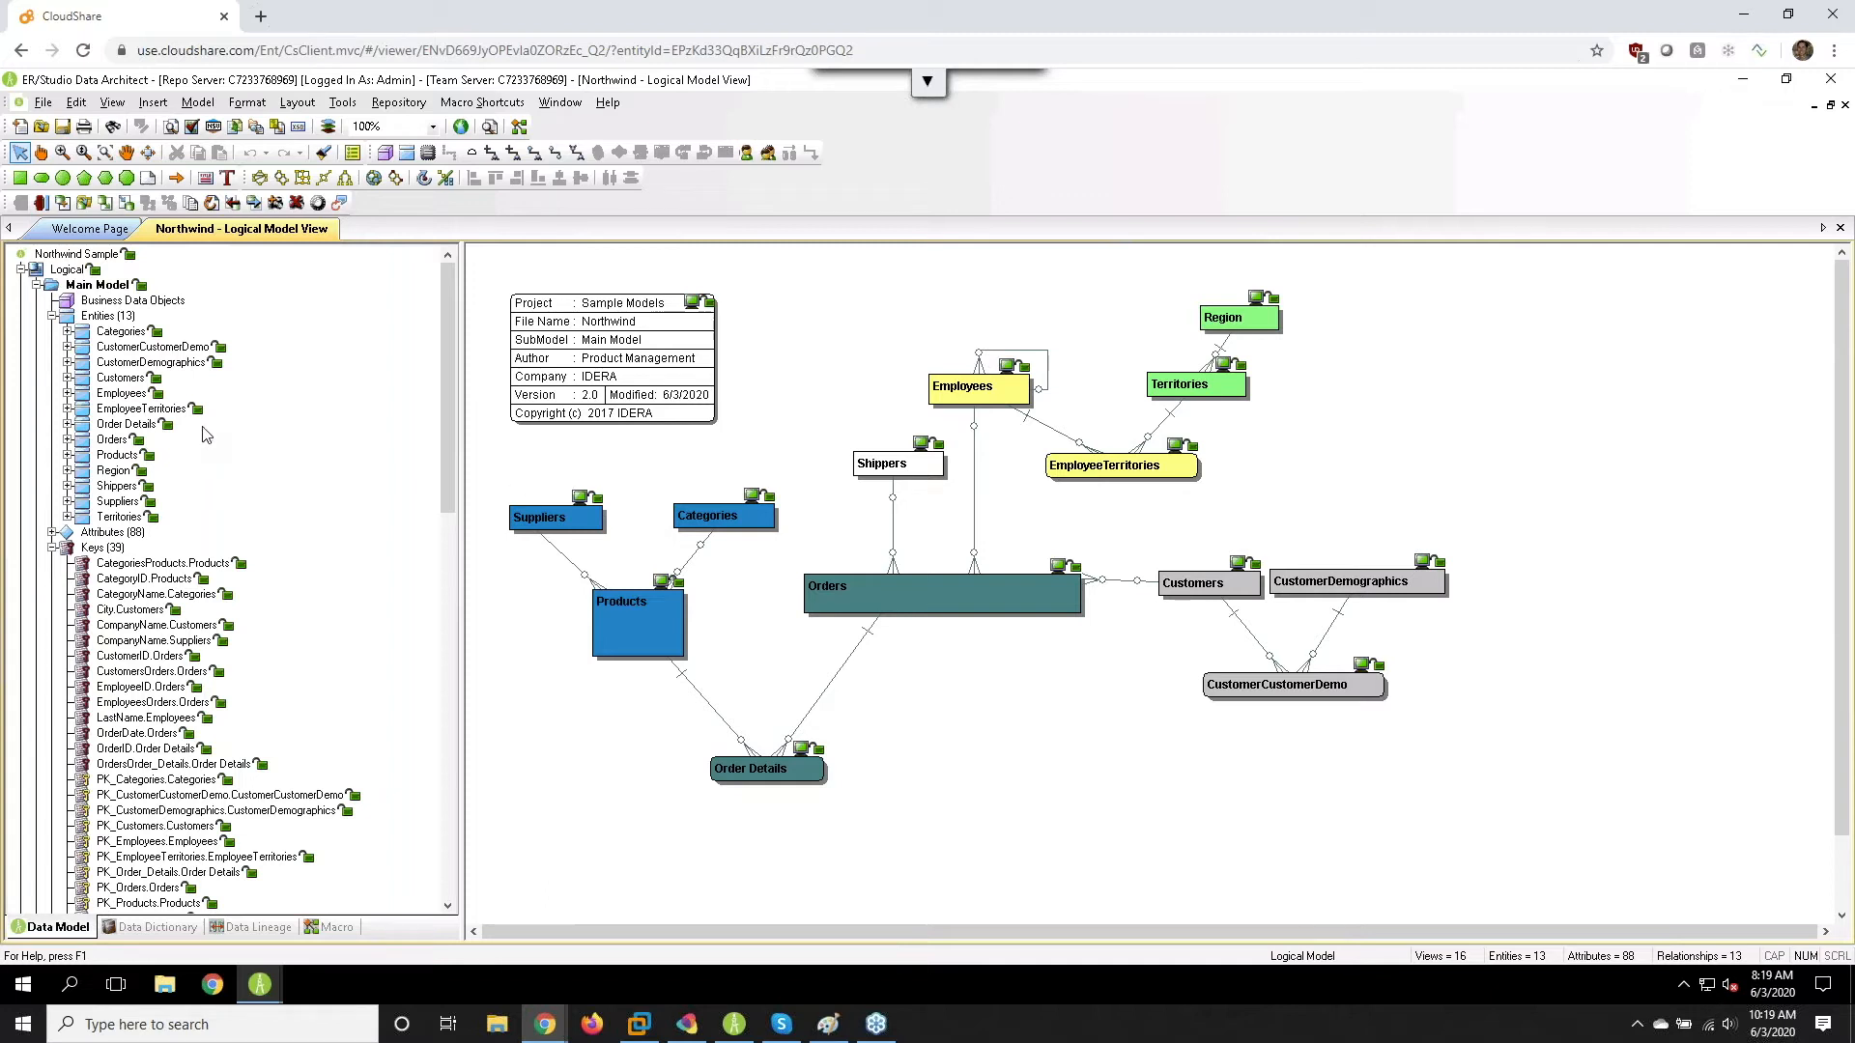
- Collapse the logical Main Model and view the Northwind Production (SQL Server 2000) and Migration Project (Oracle 8i) physical models
left_click(37, 286)
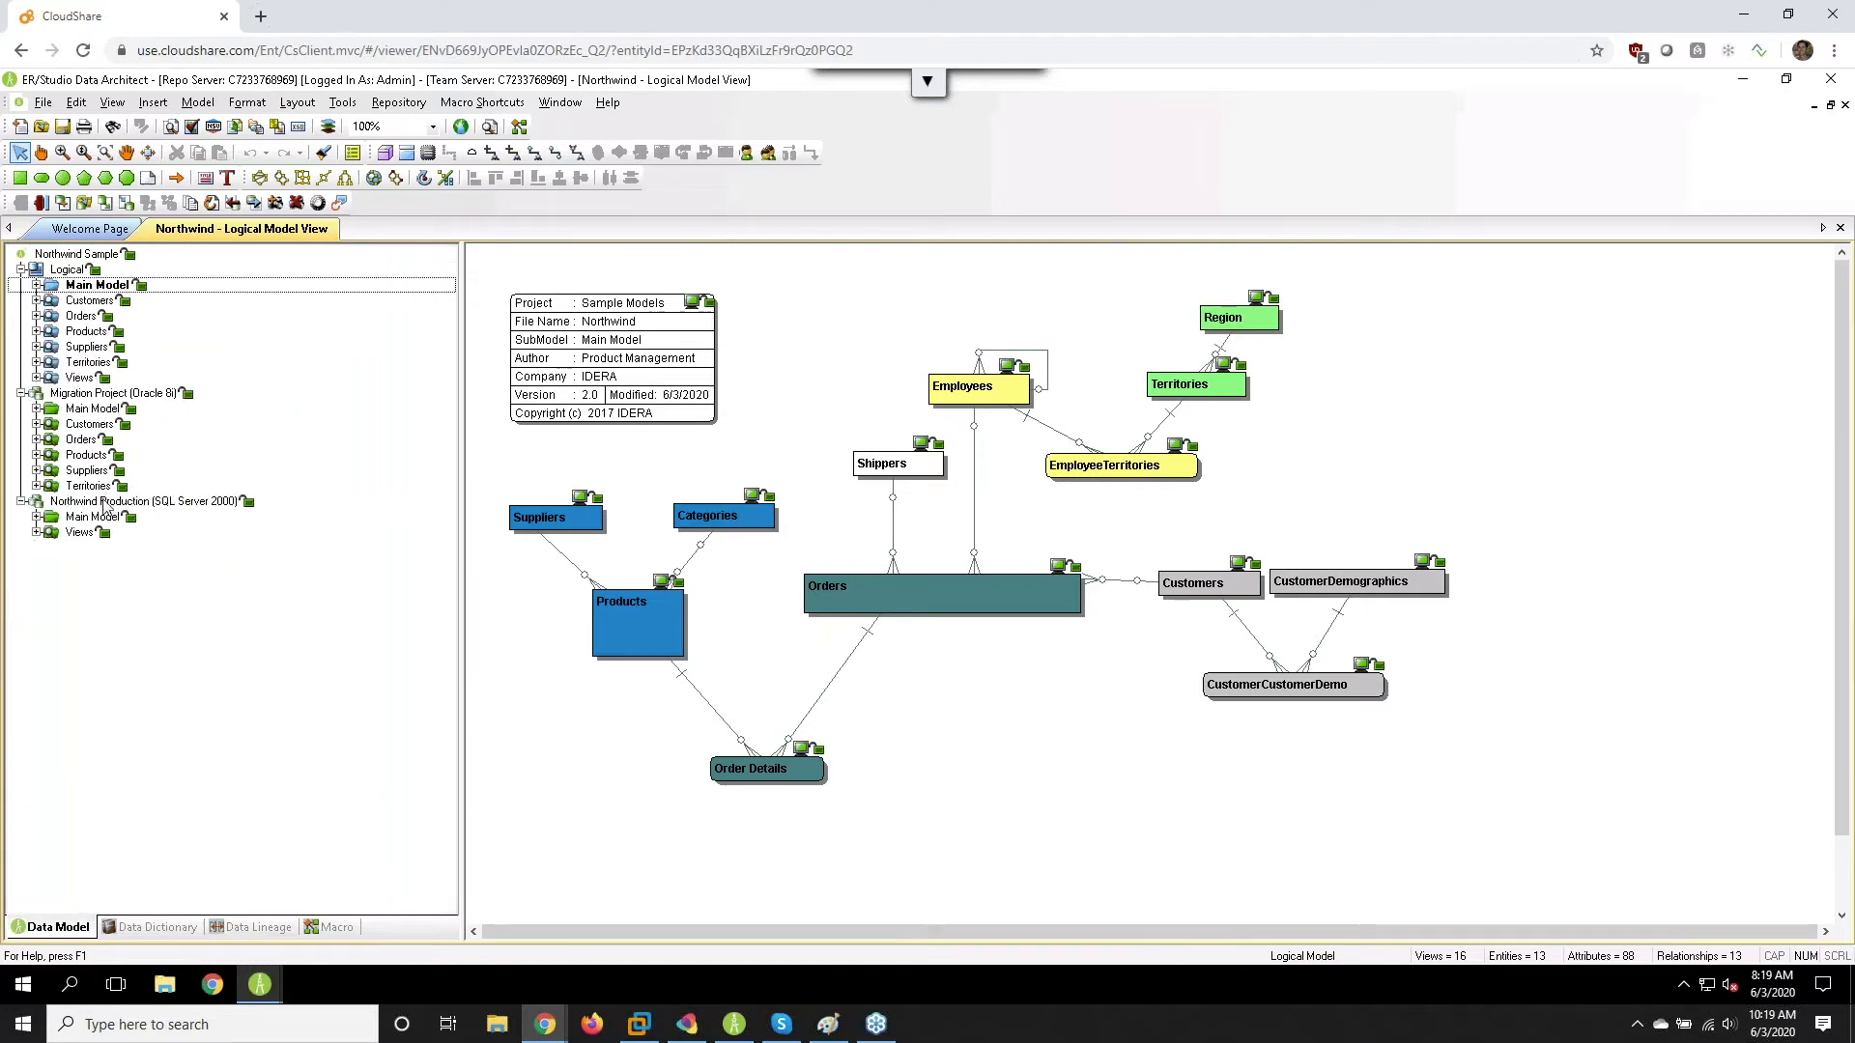
left_click(143, 502)
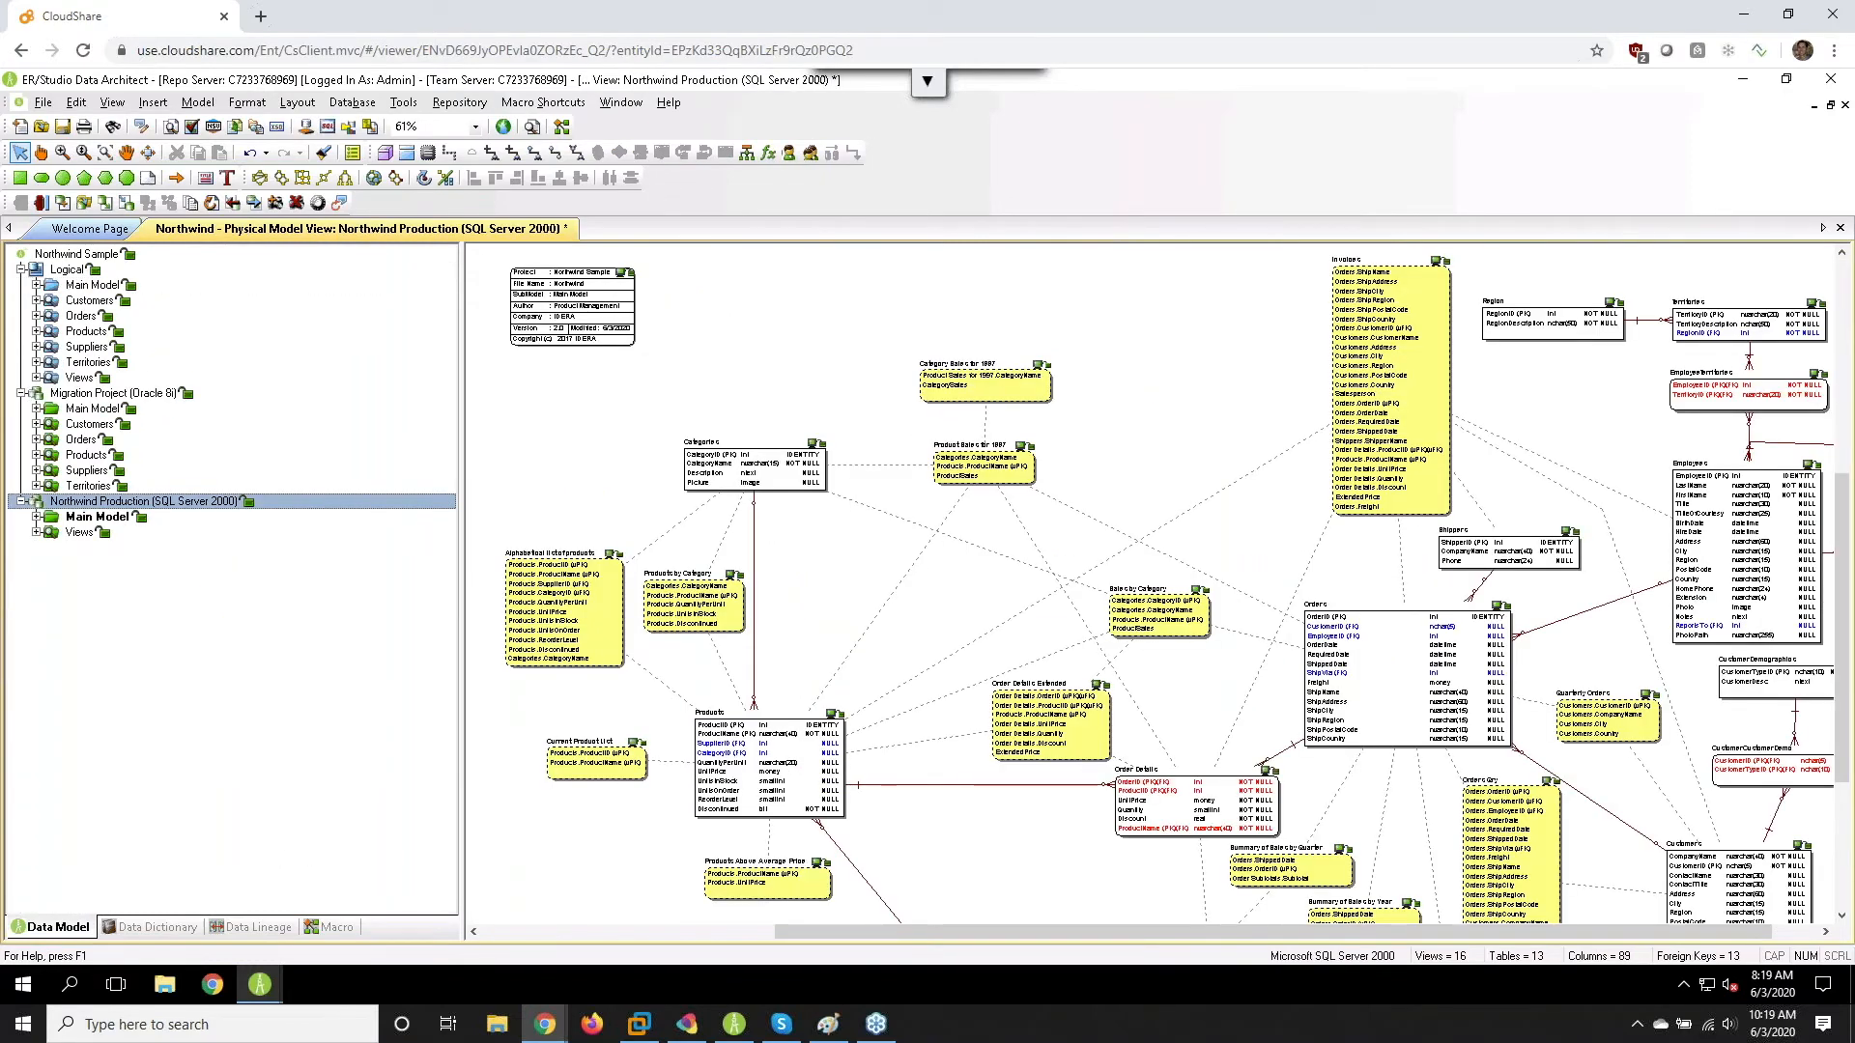
left_click(102, 395)
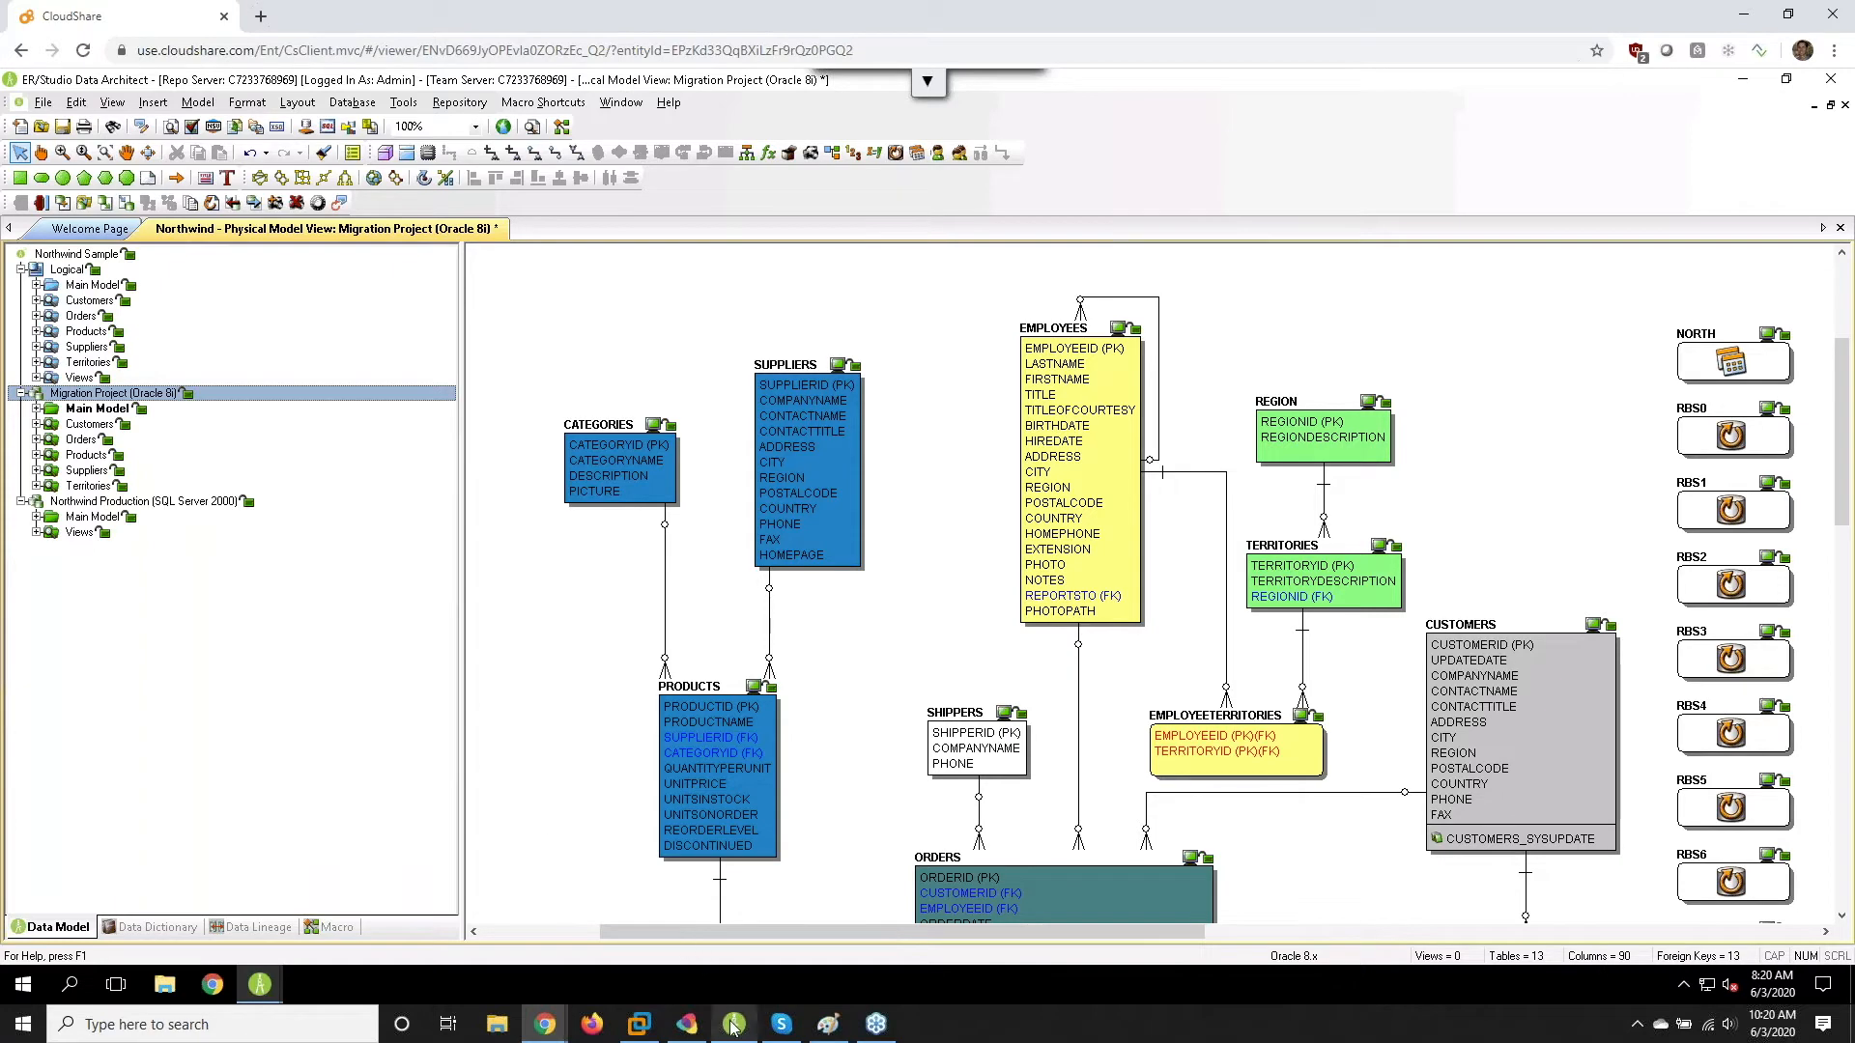
- Switch to the MigrationProject_PostGreSQL diagram's window and show its data model tree with the Postgres Main Model collapsed
mouse_move(261, 986)
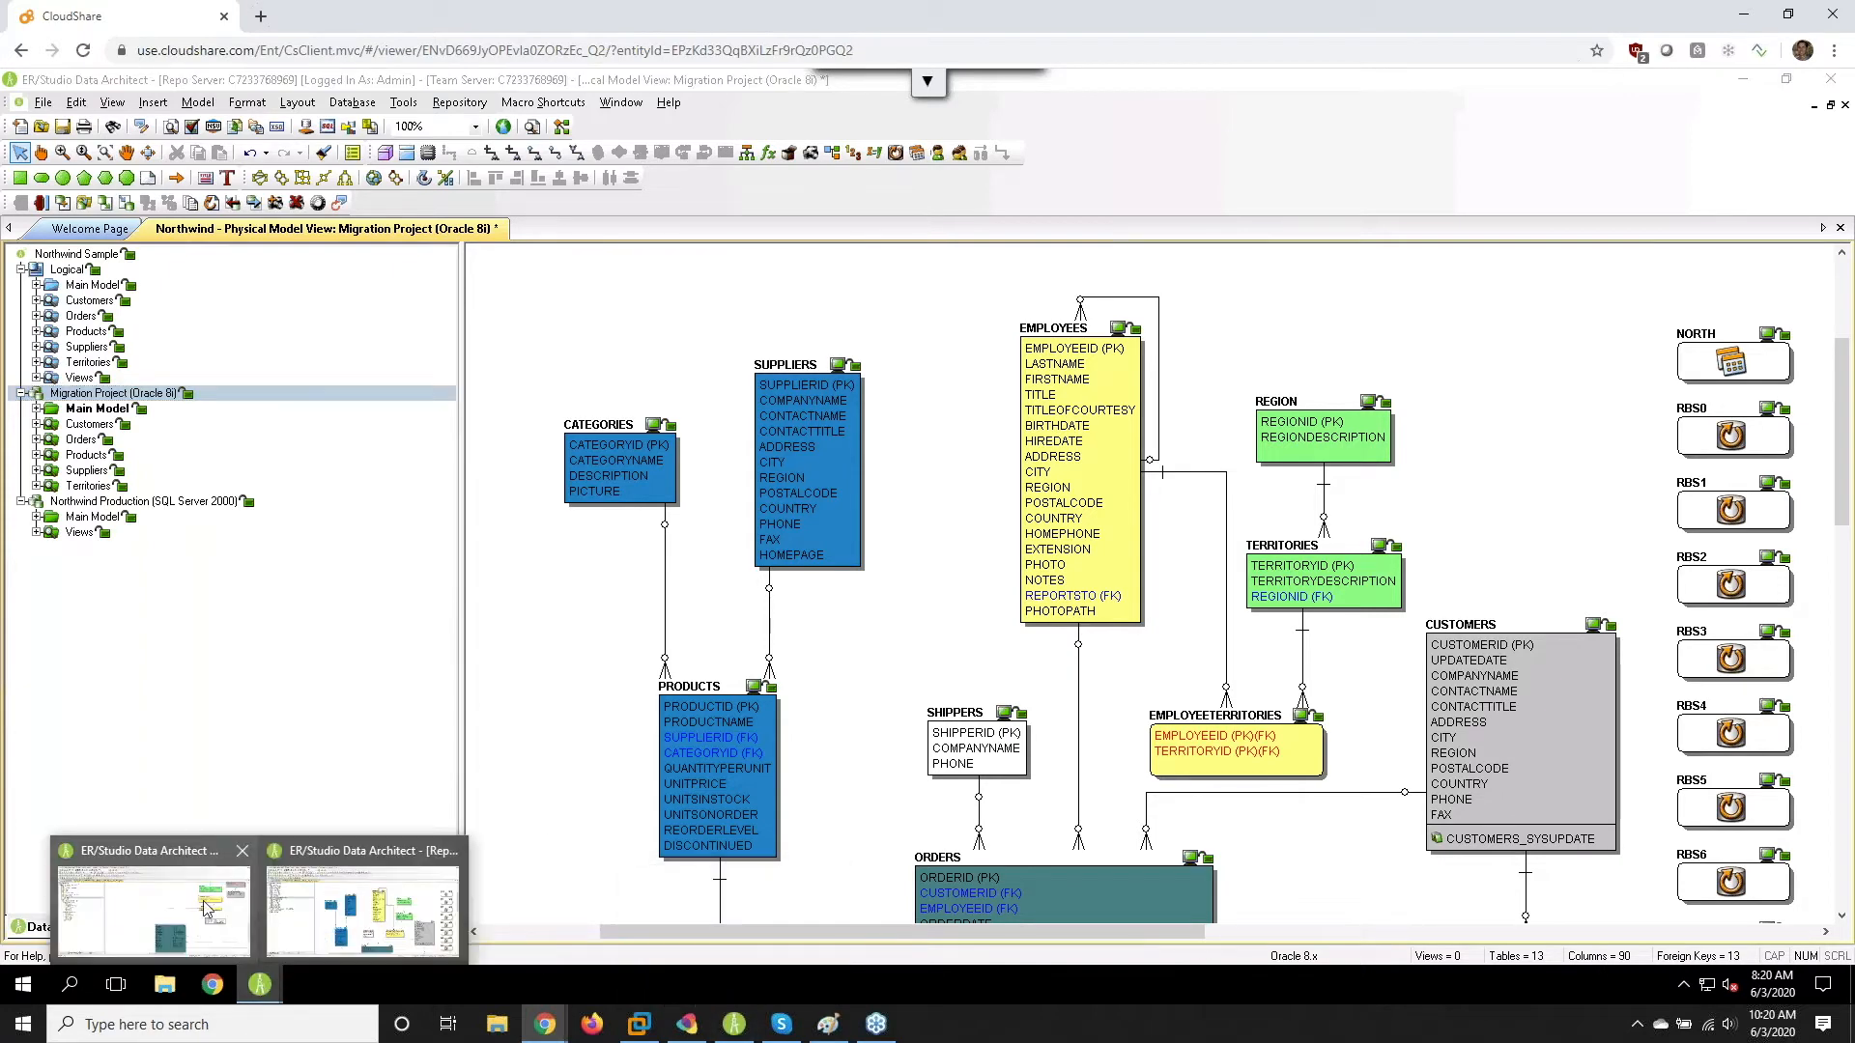
left_click(440, 739)
left_click(624, 638)
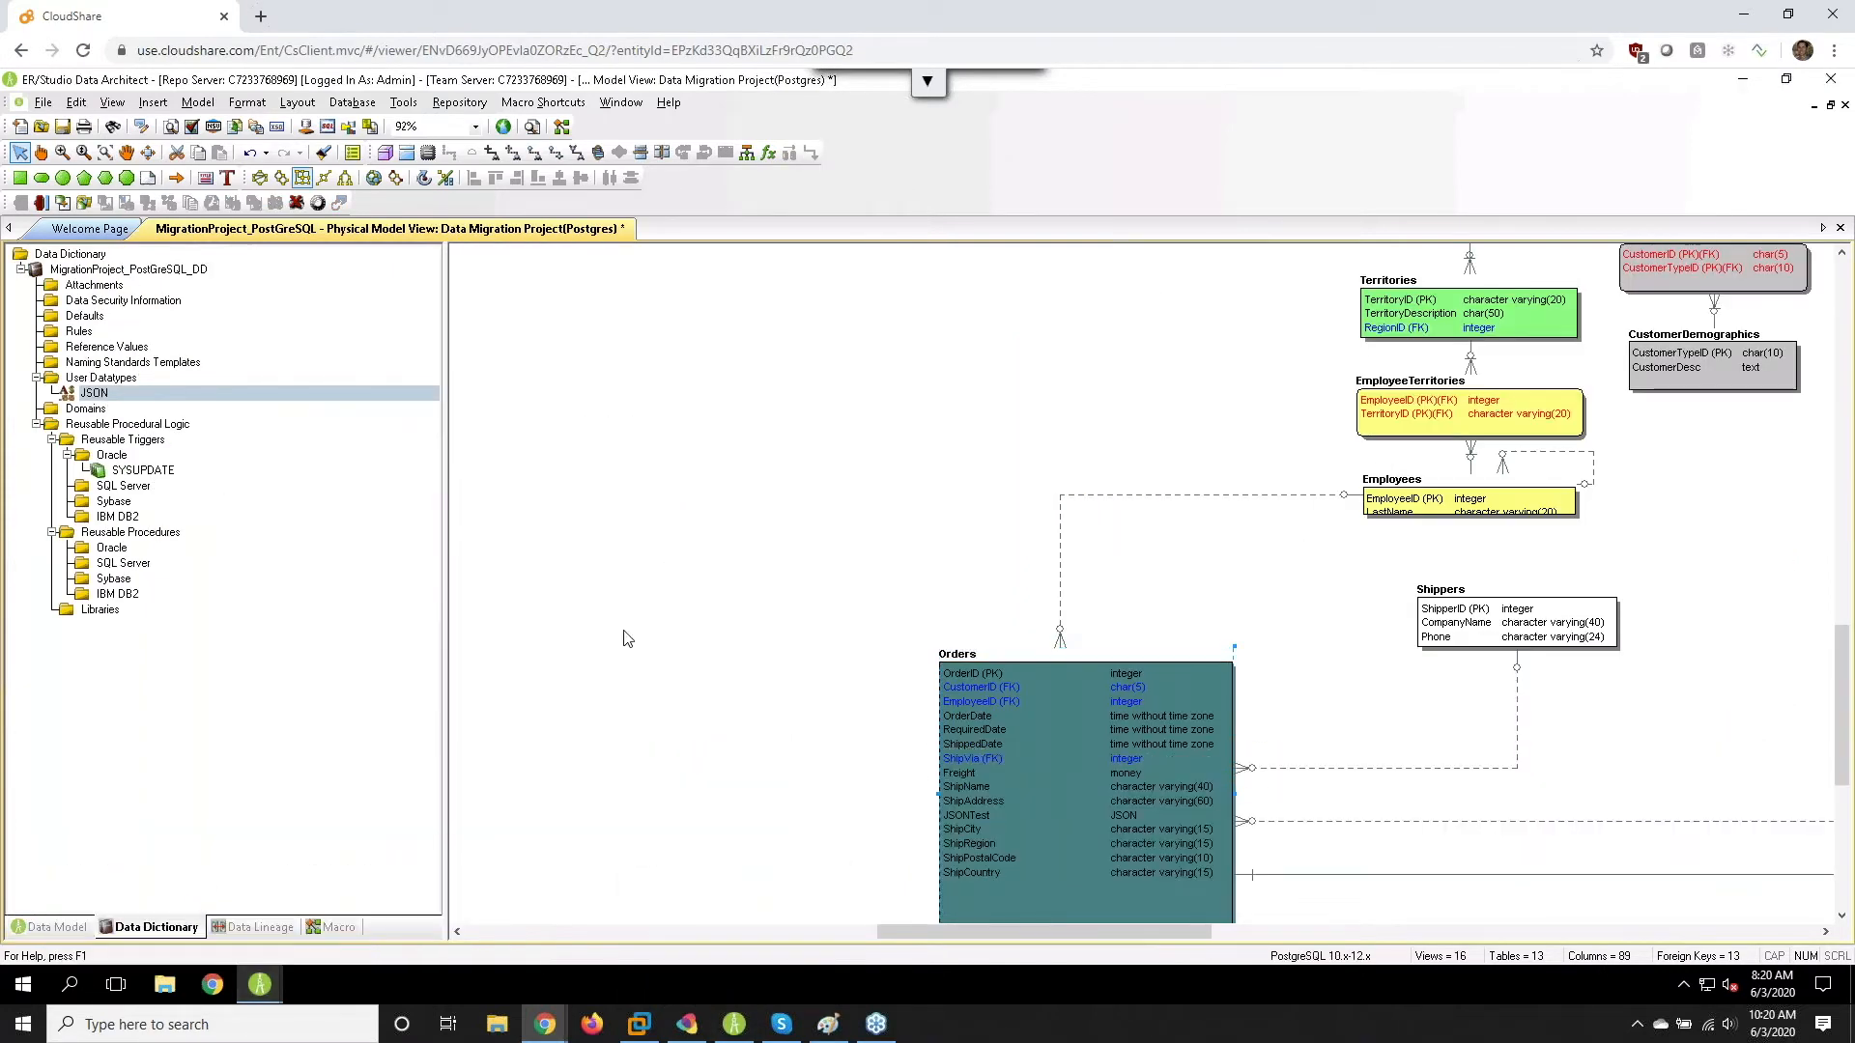
left_click(58, 927)
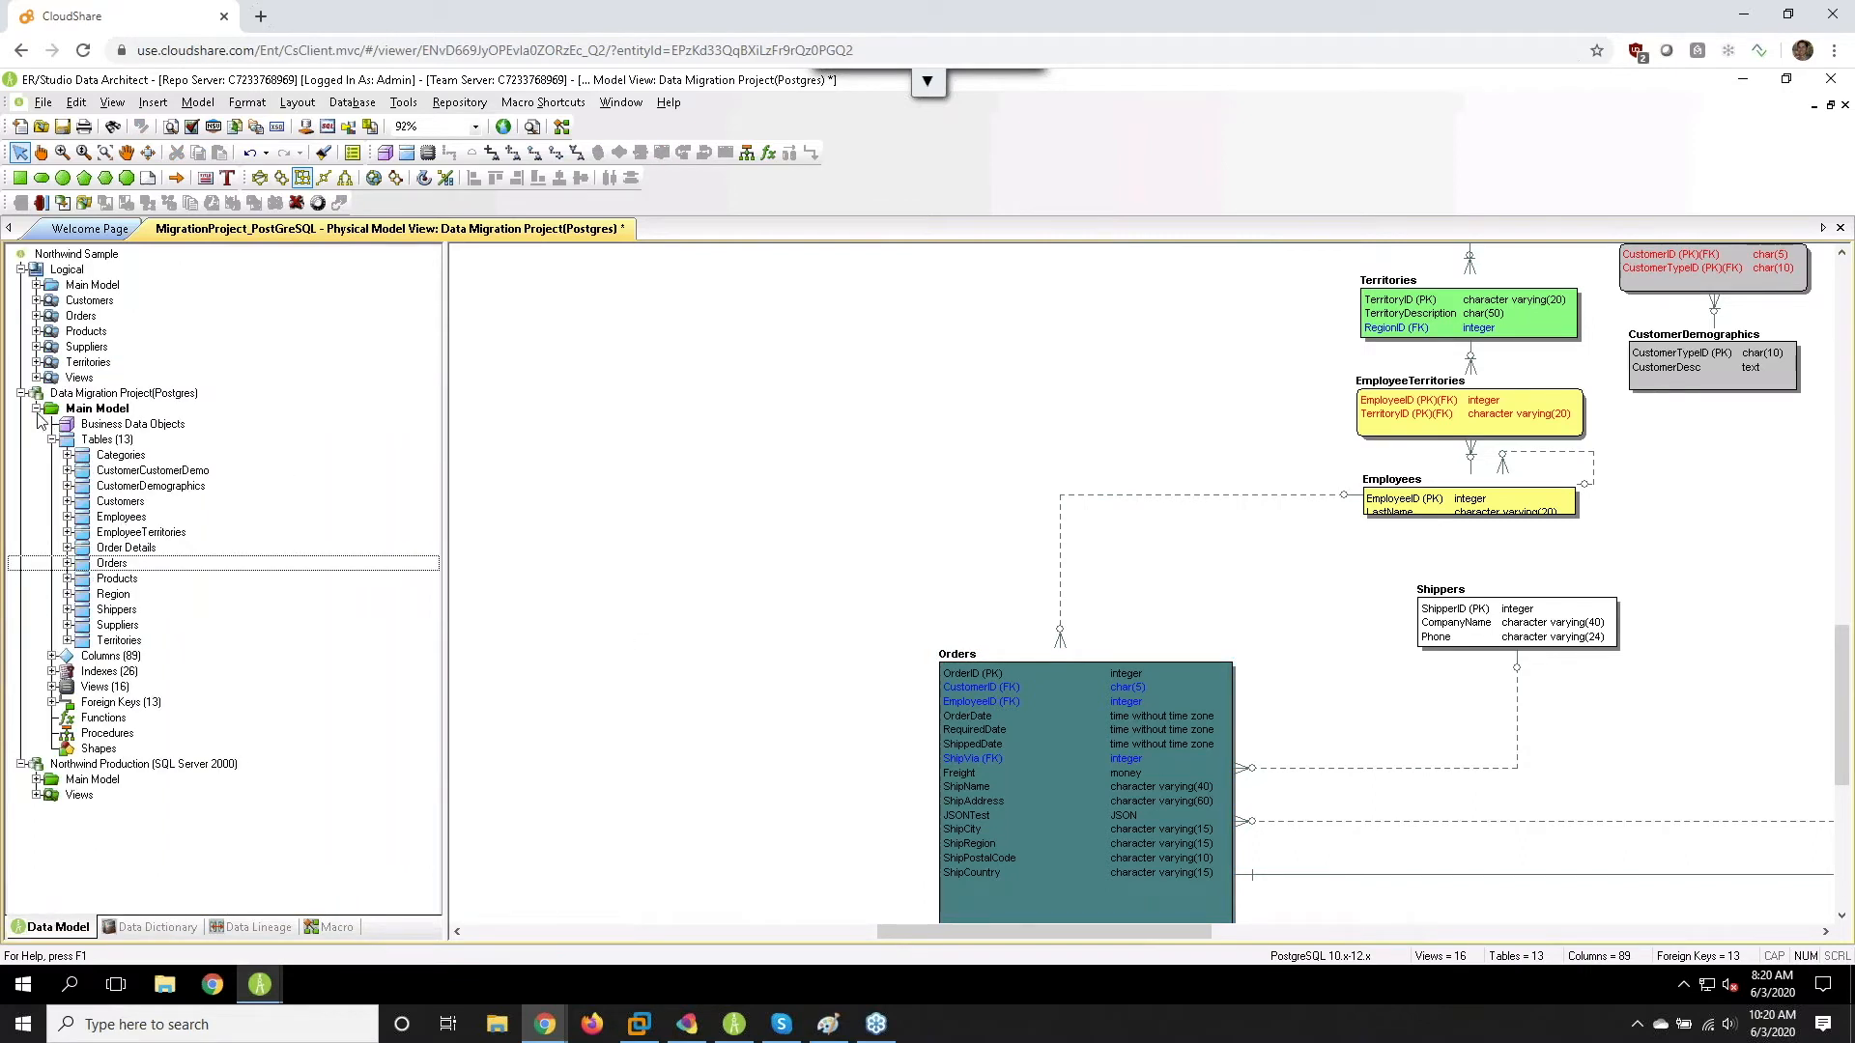
left_click(36, 410)
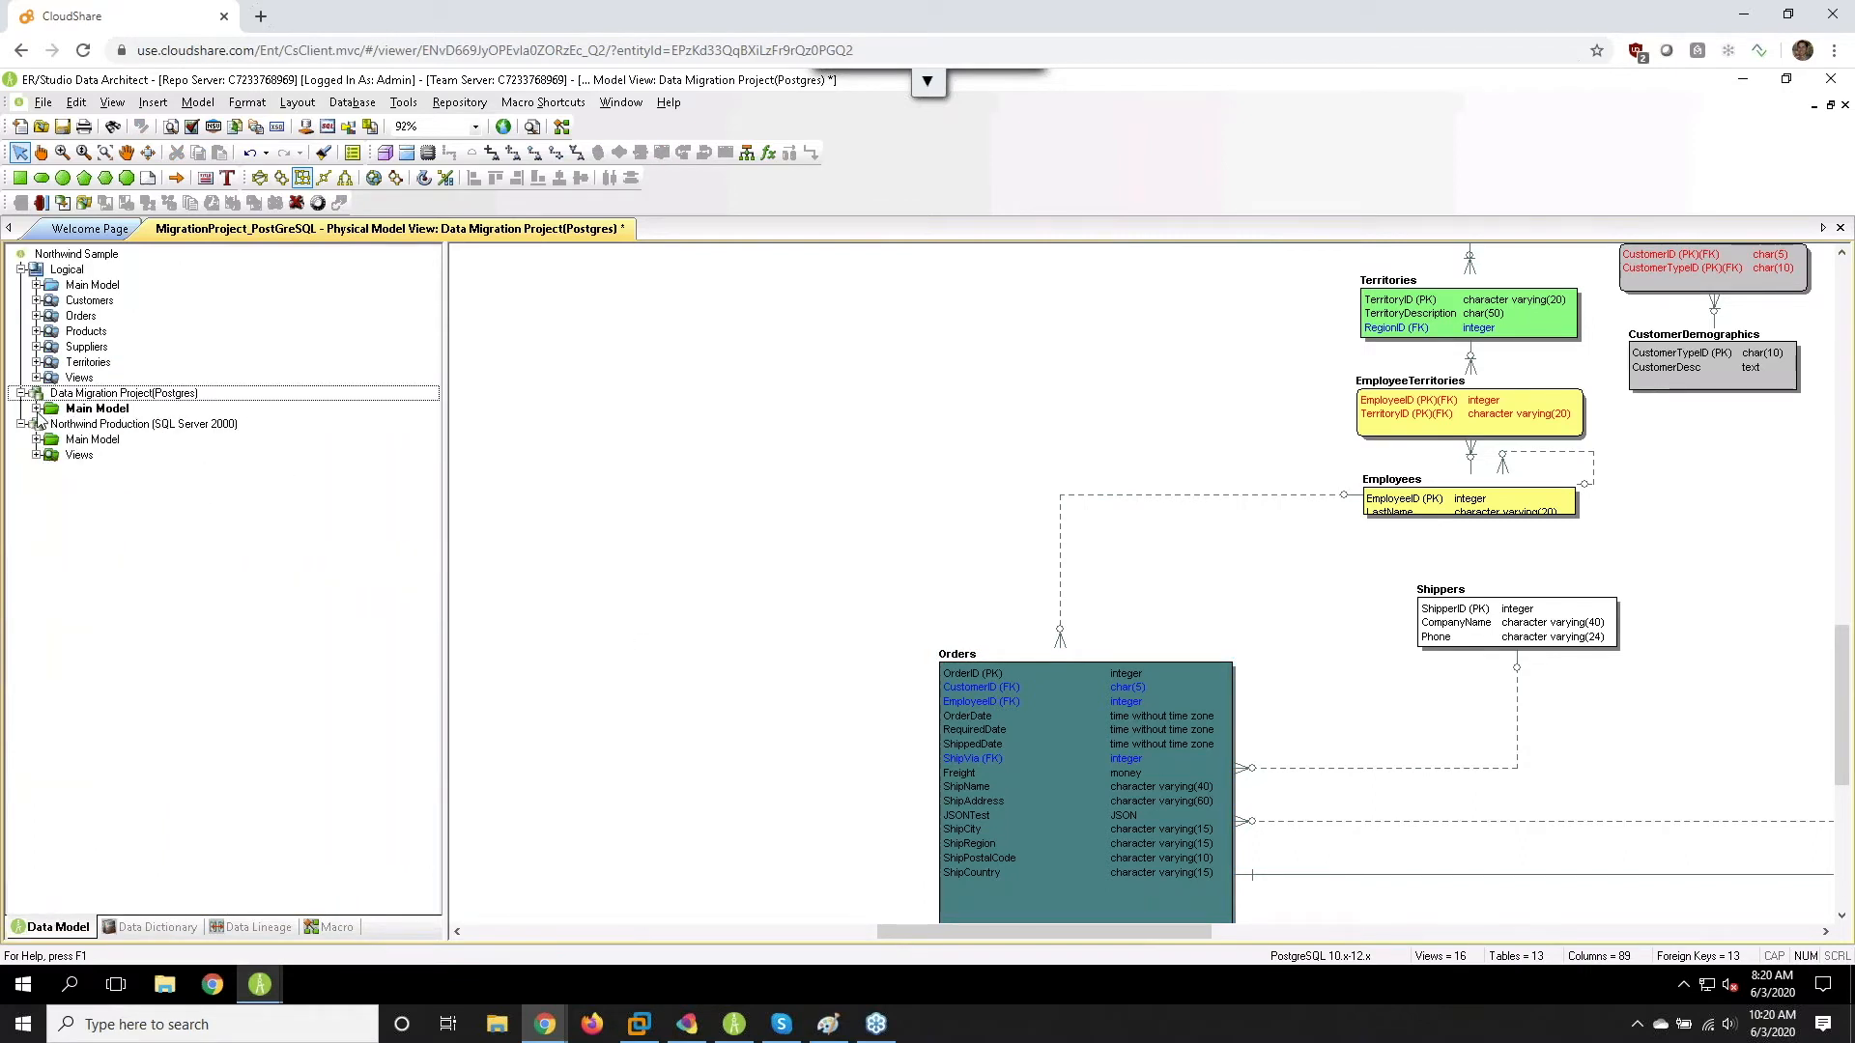
- Add Northwind Production (SQL Server 2000) as a direct source in the Data Migration Project(Postgres) model's data movement properties
right_click(90, 400)
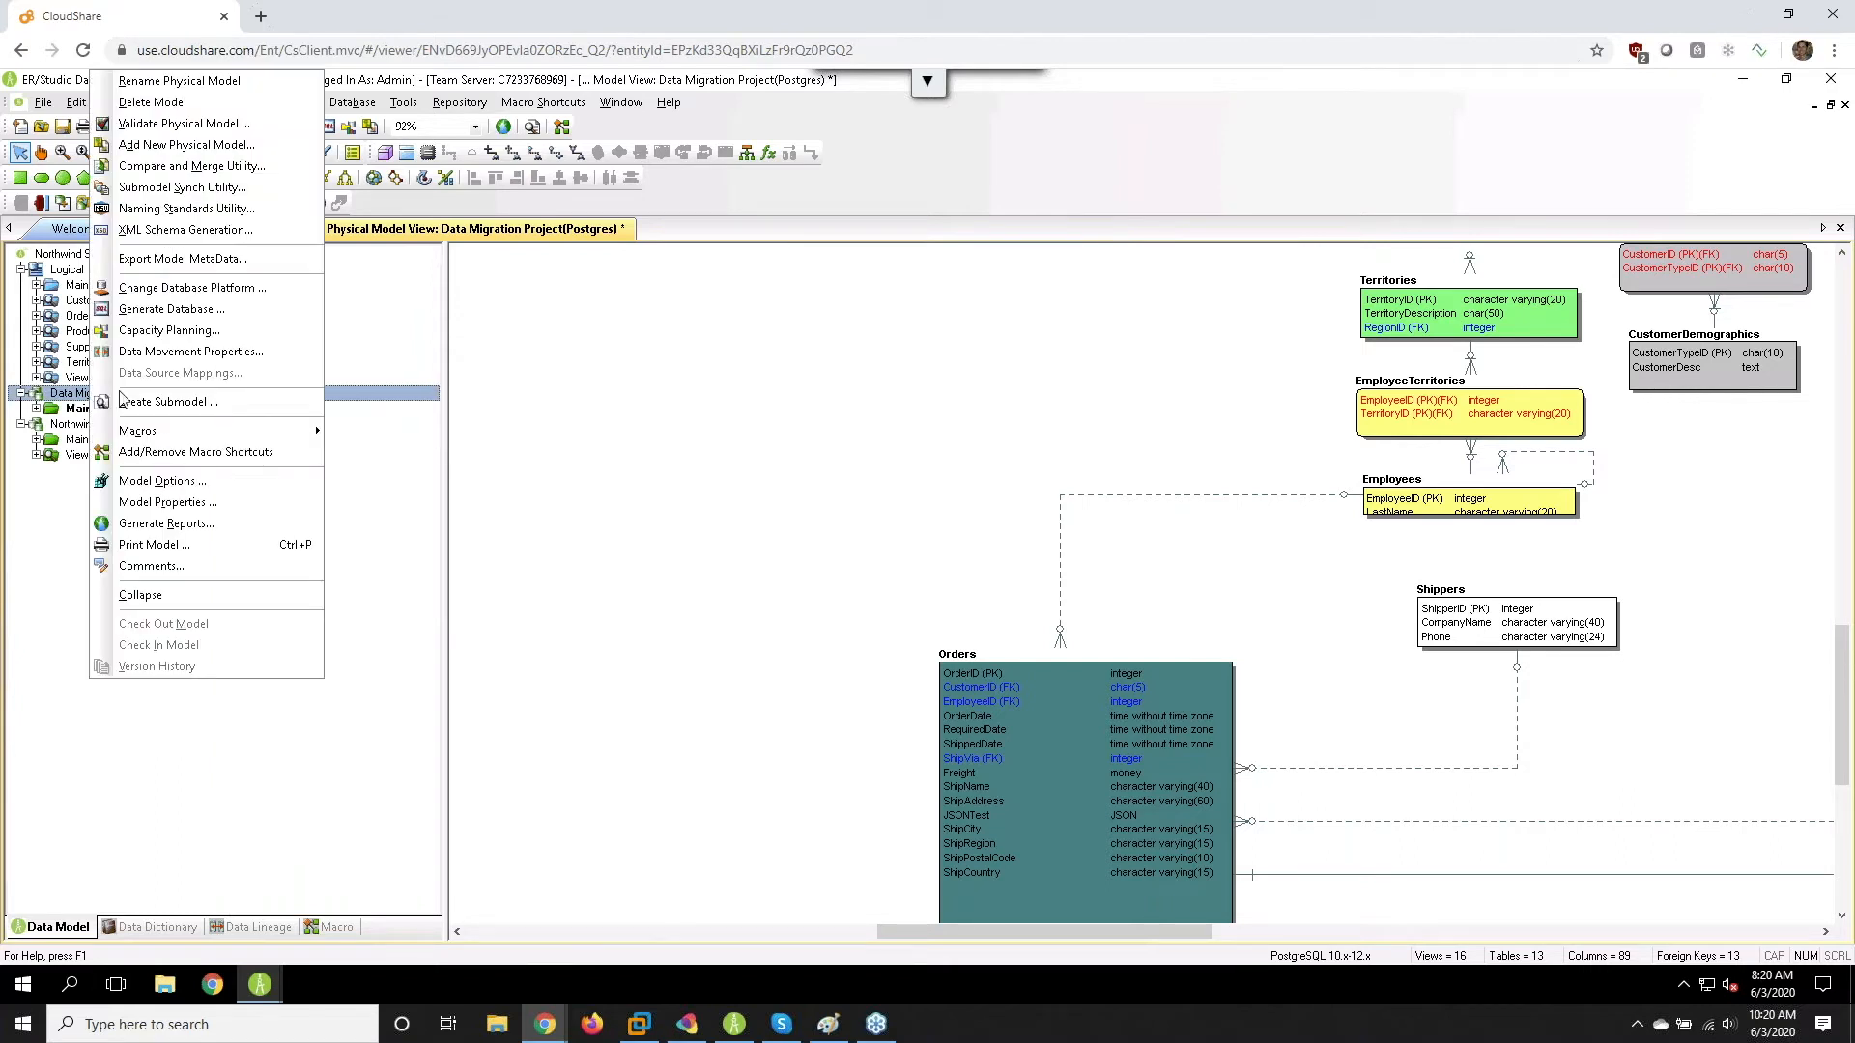
left_click(179, 355)
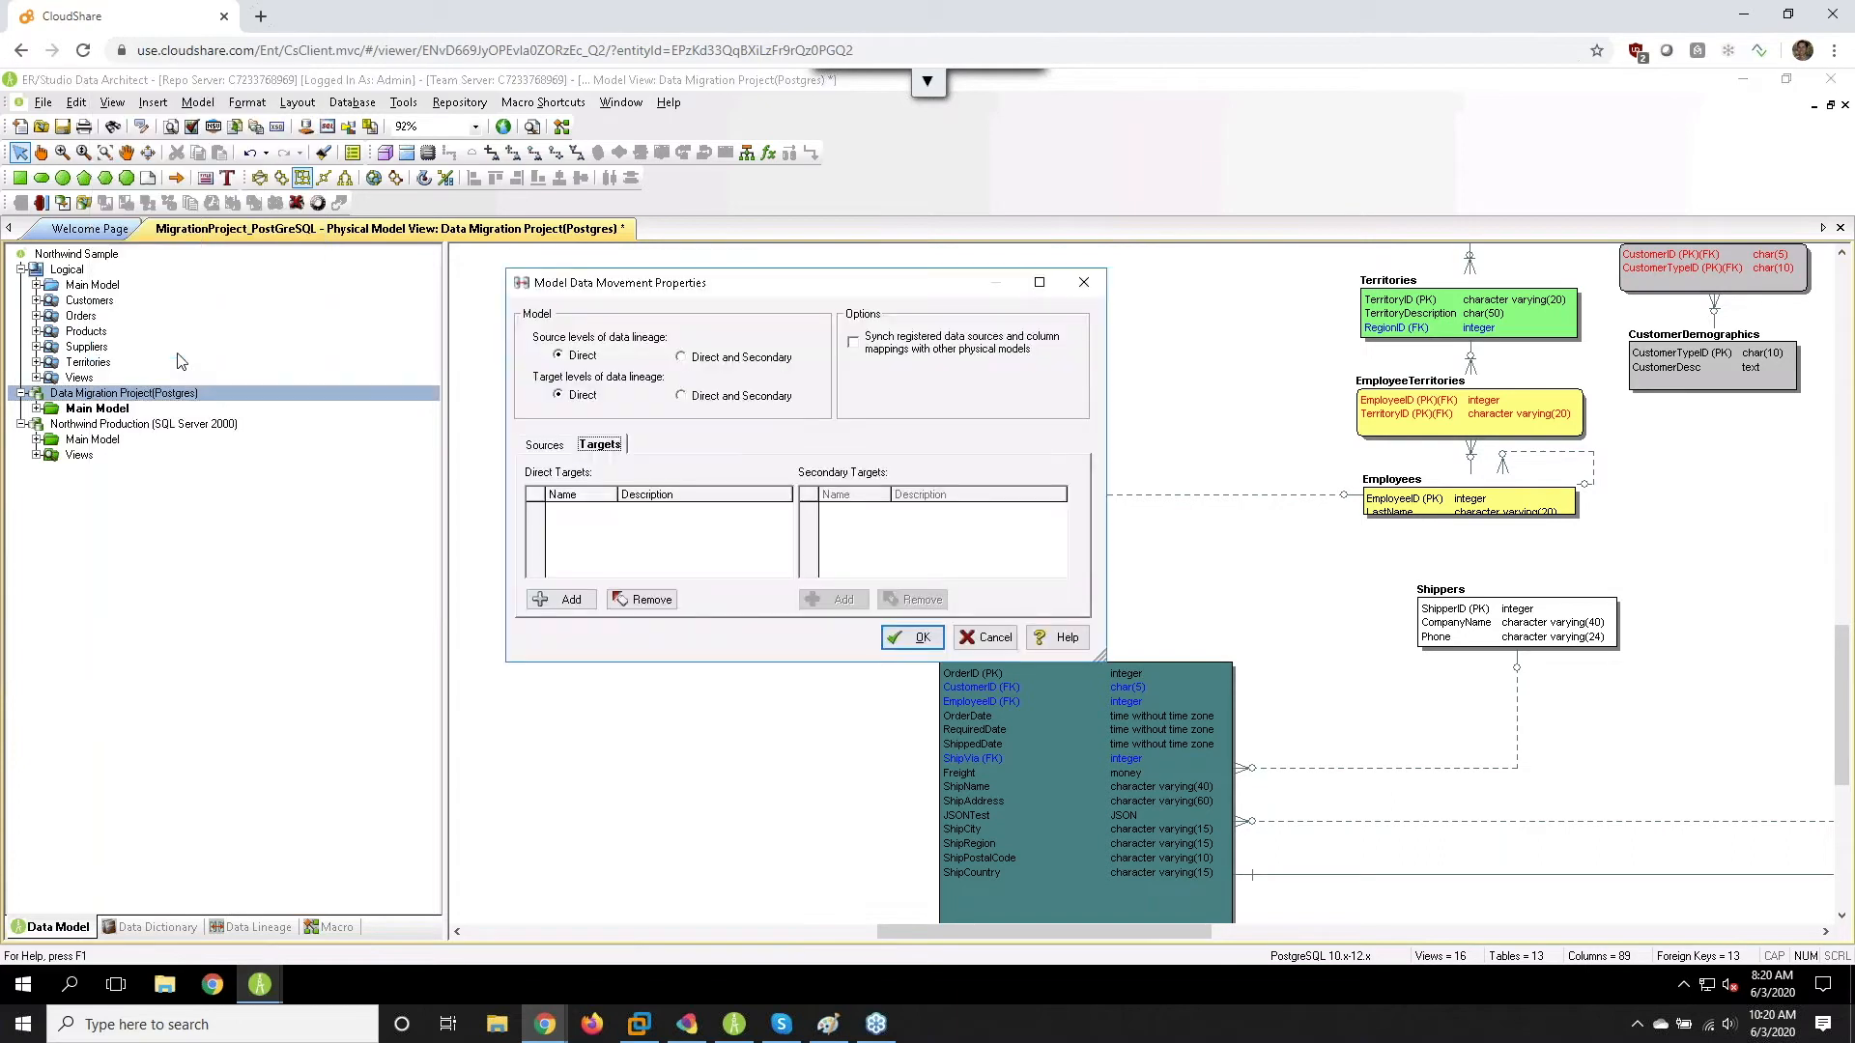
left_click(552, 445)
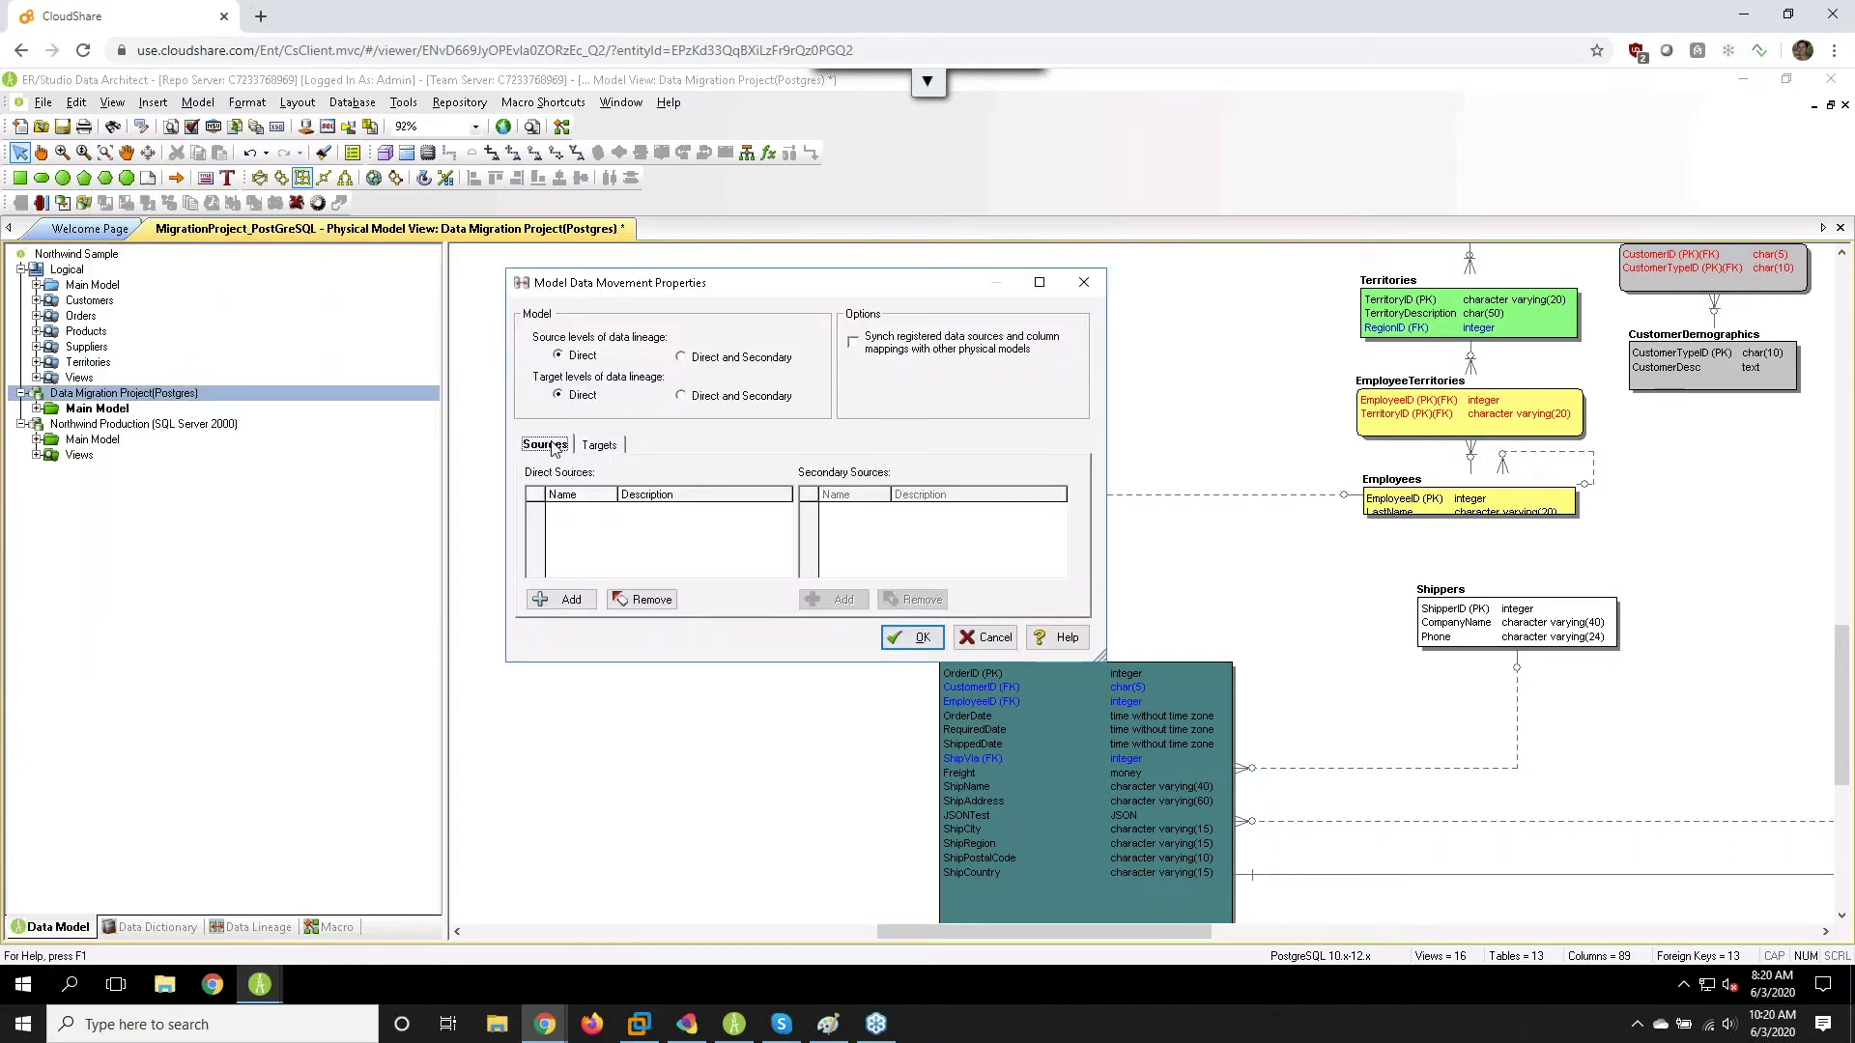
left_click(568, 600)
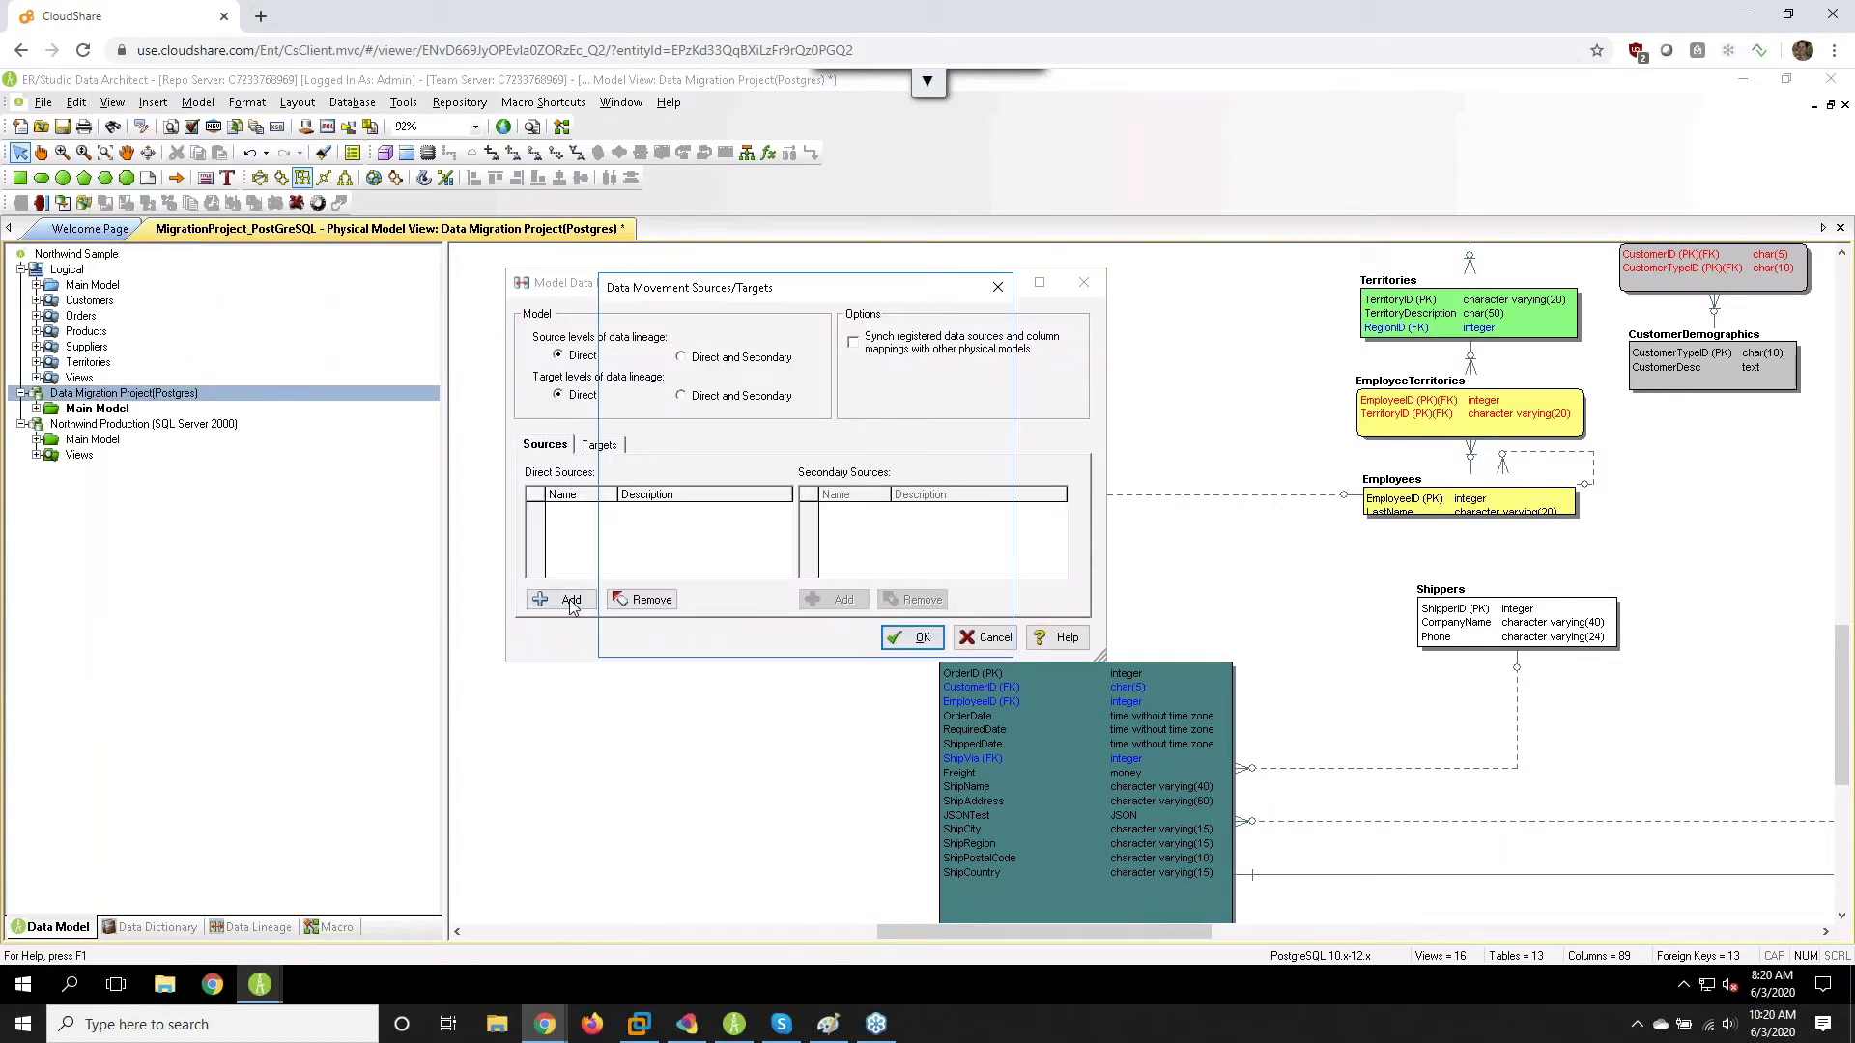
left_click(622, 424)
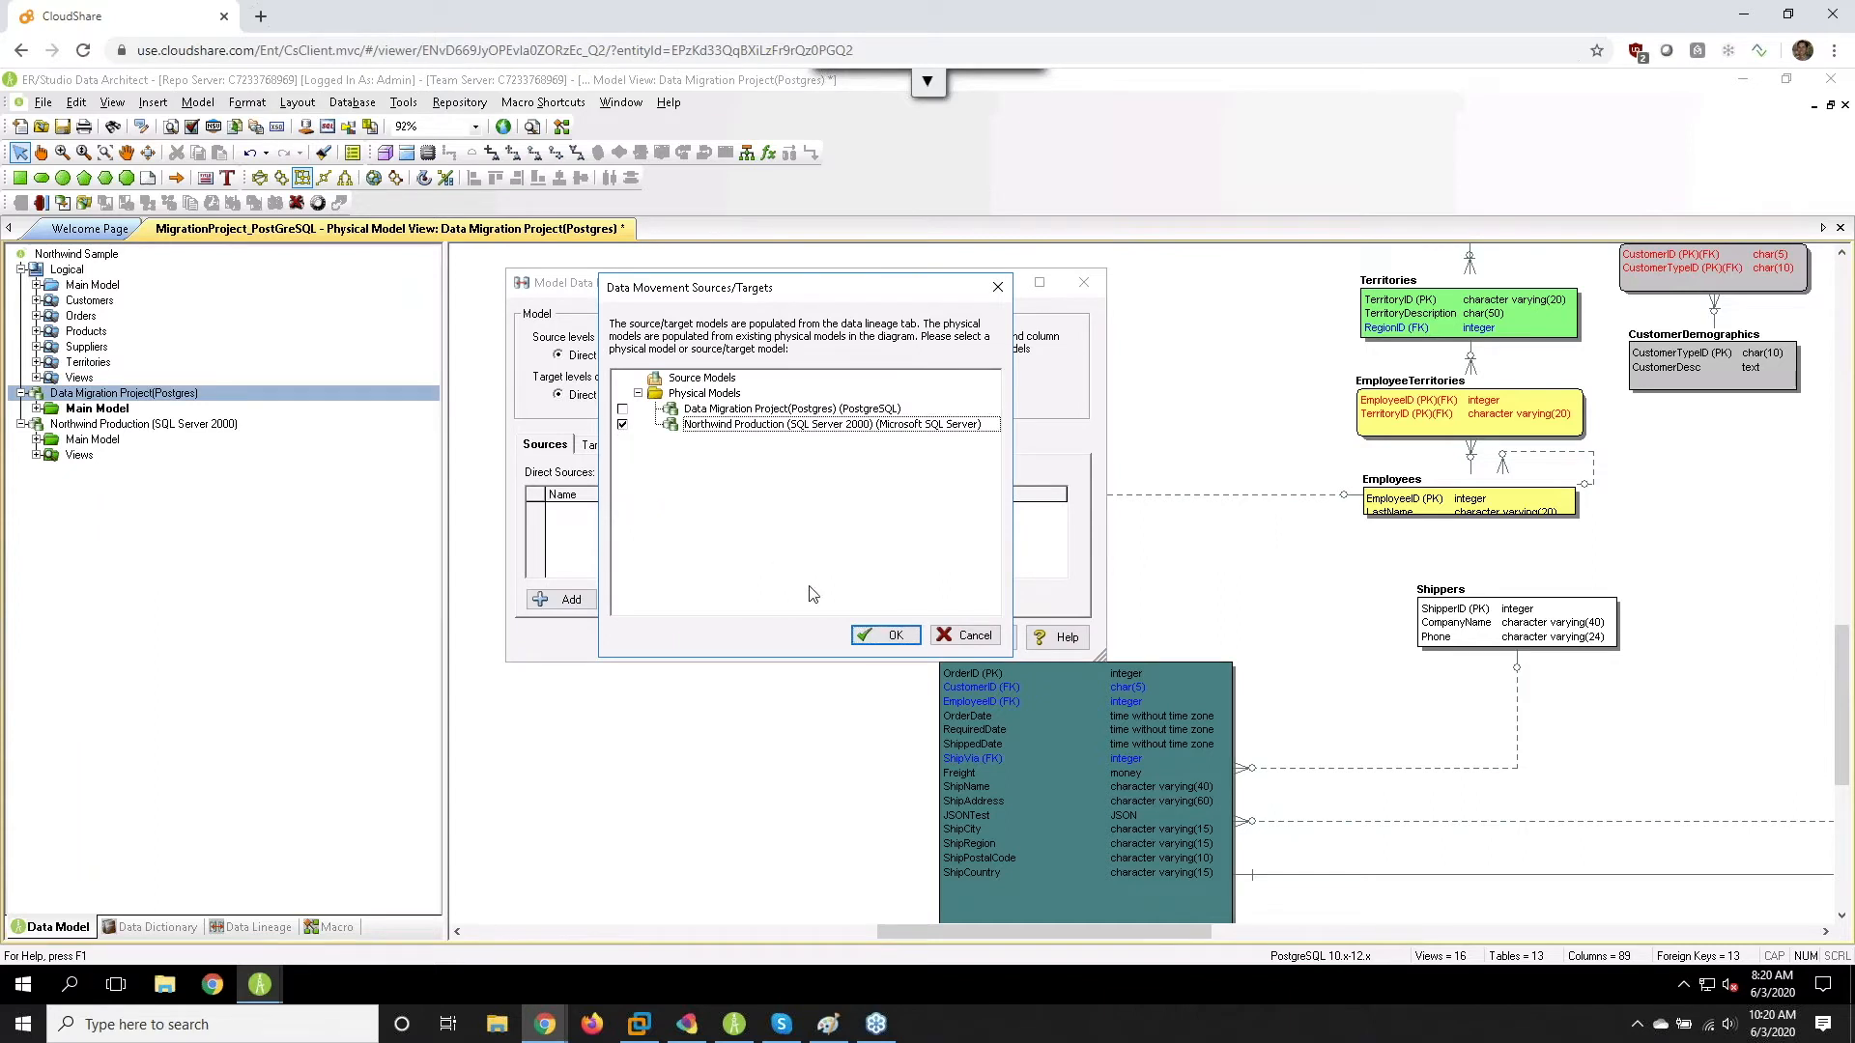
left_click(891, 637)
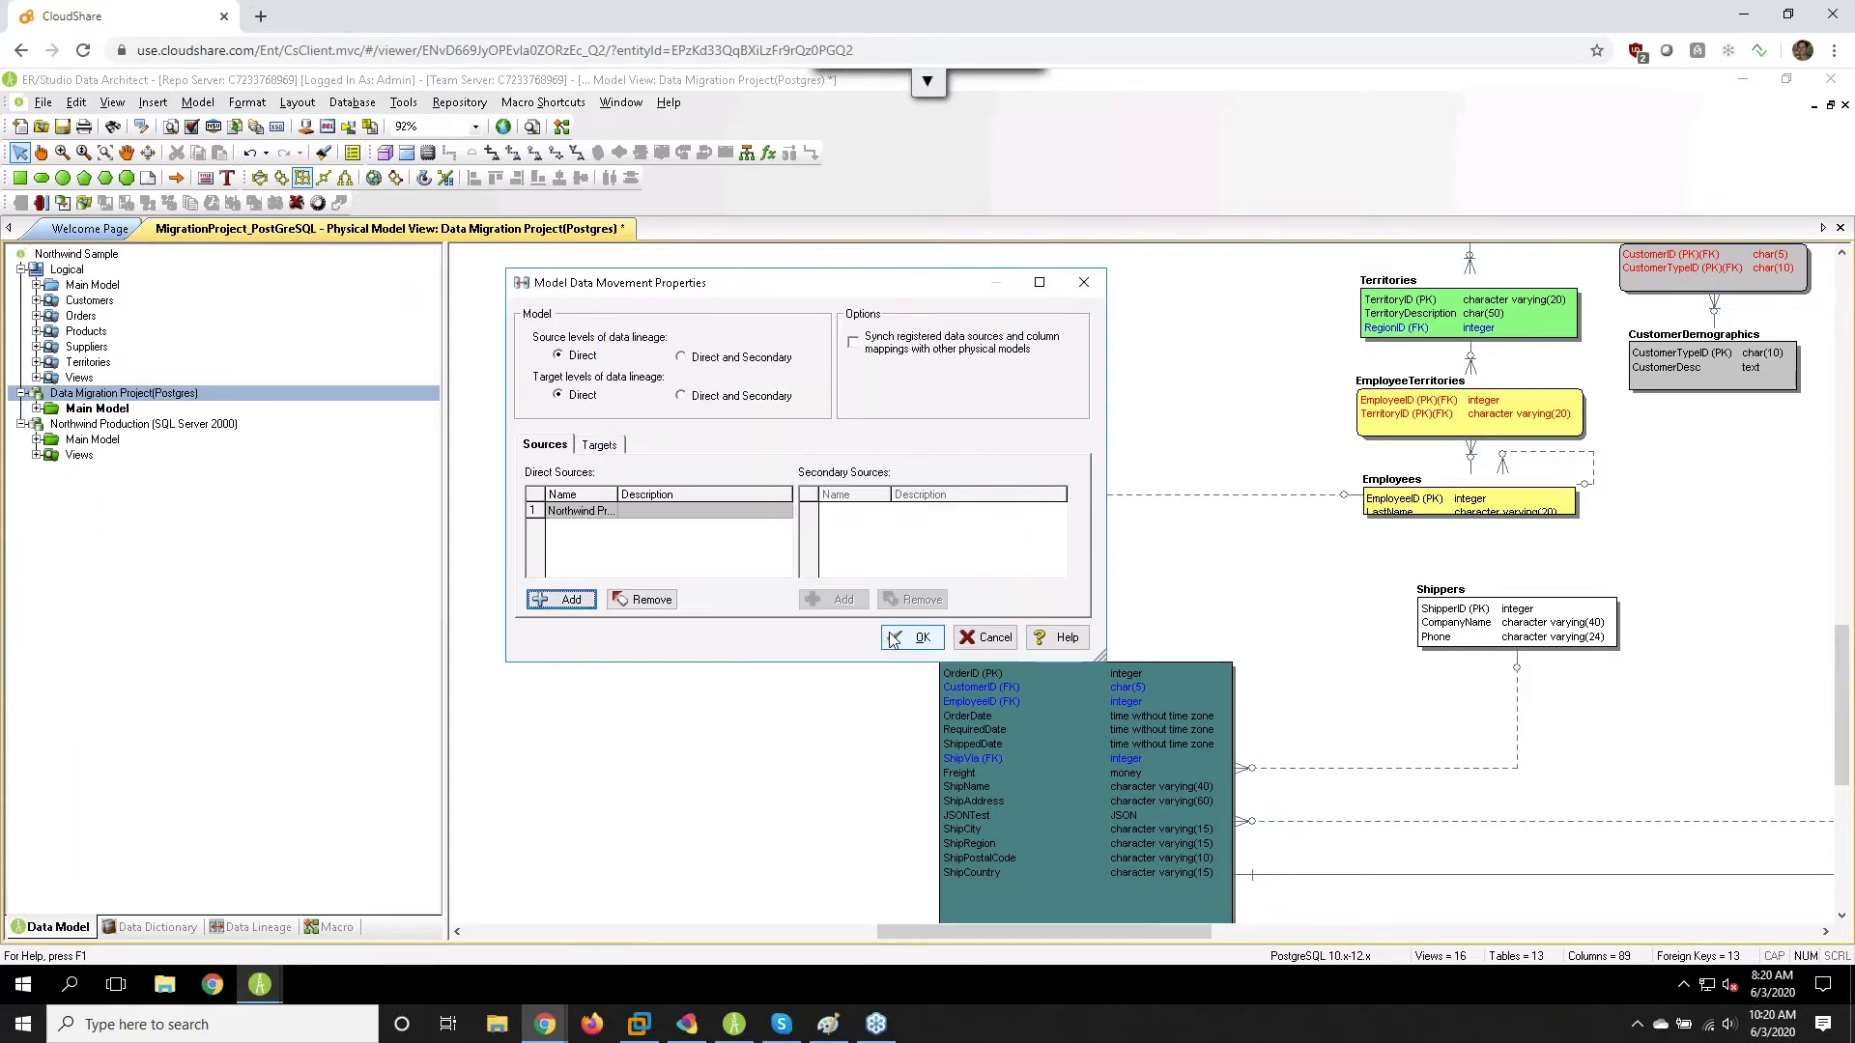
left_click(893, 639)
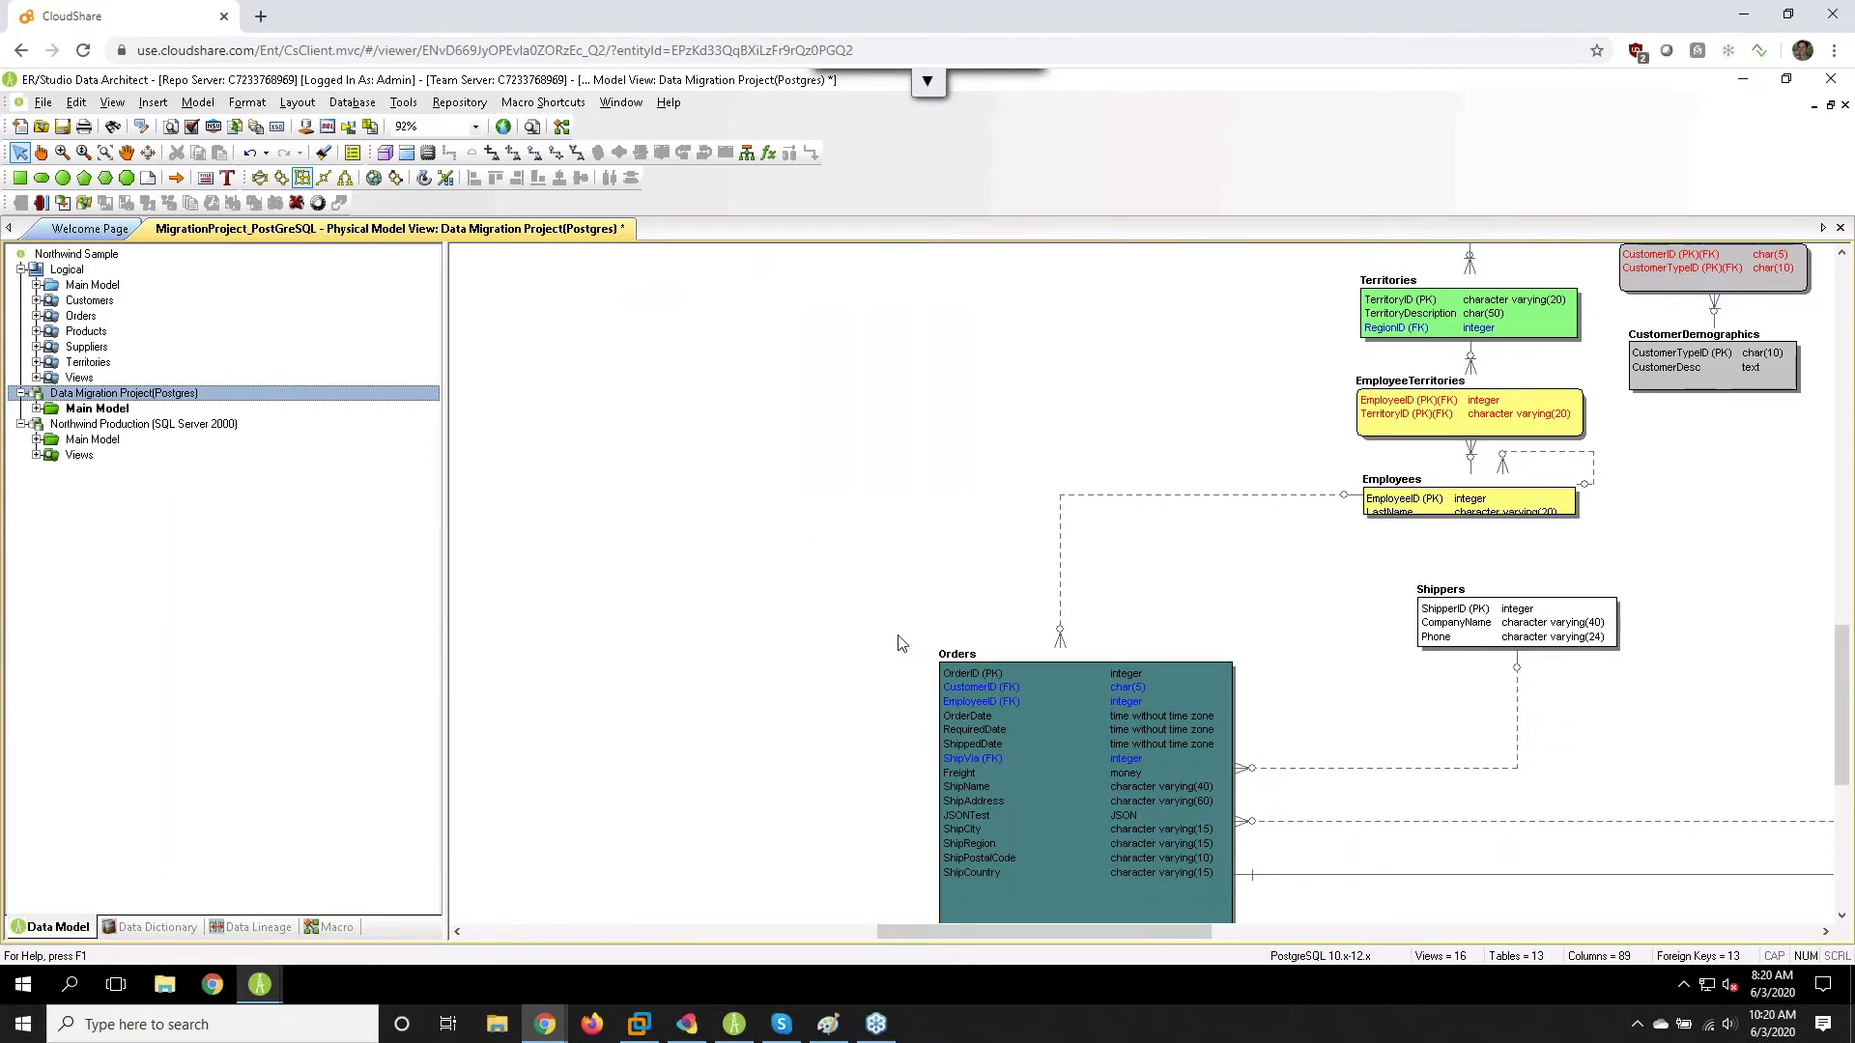
- Open the direct source mappings of the RequiredDate column in the Orders table for editing
left_click(1013, 715)
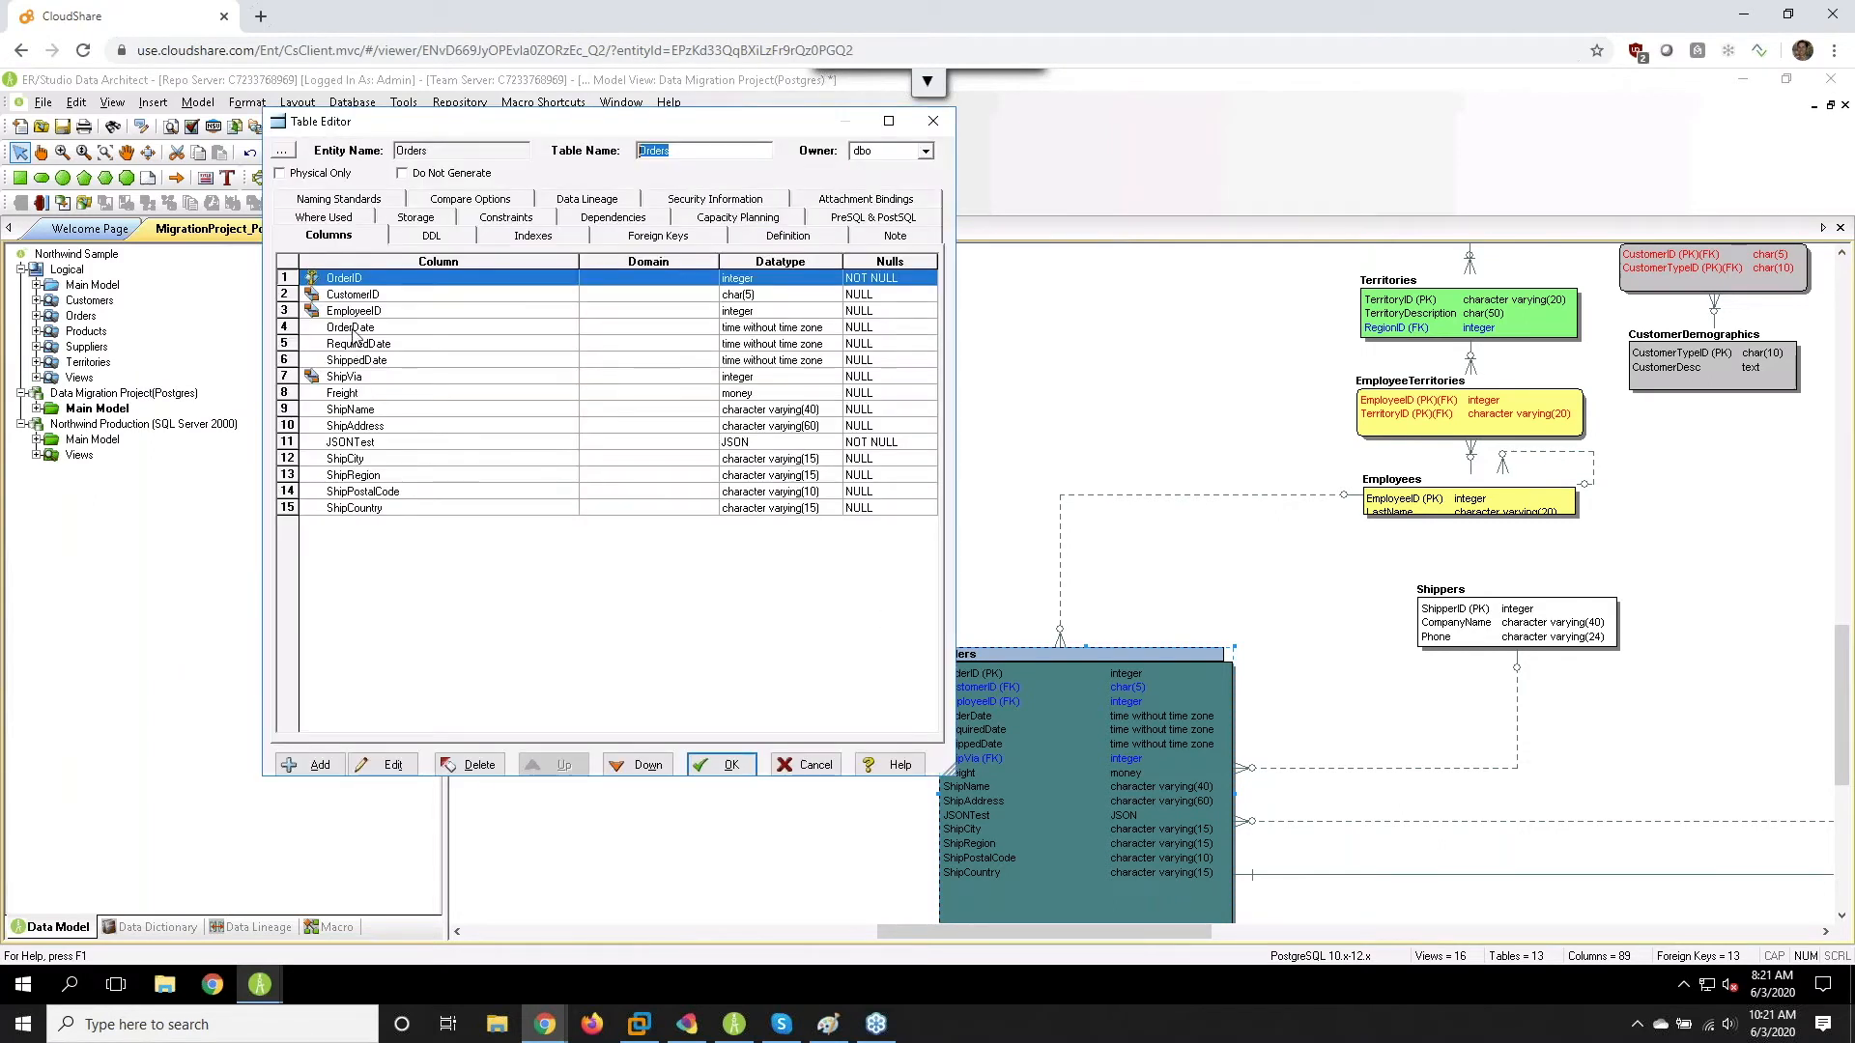
left_click(354, 344)
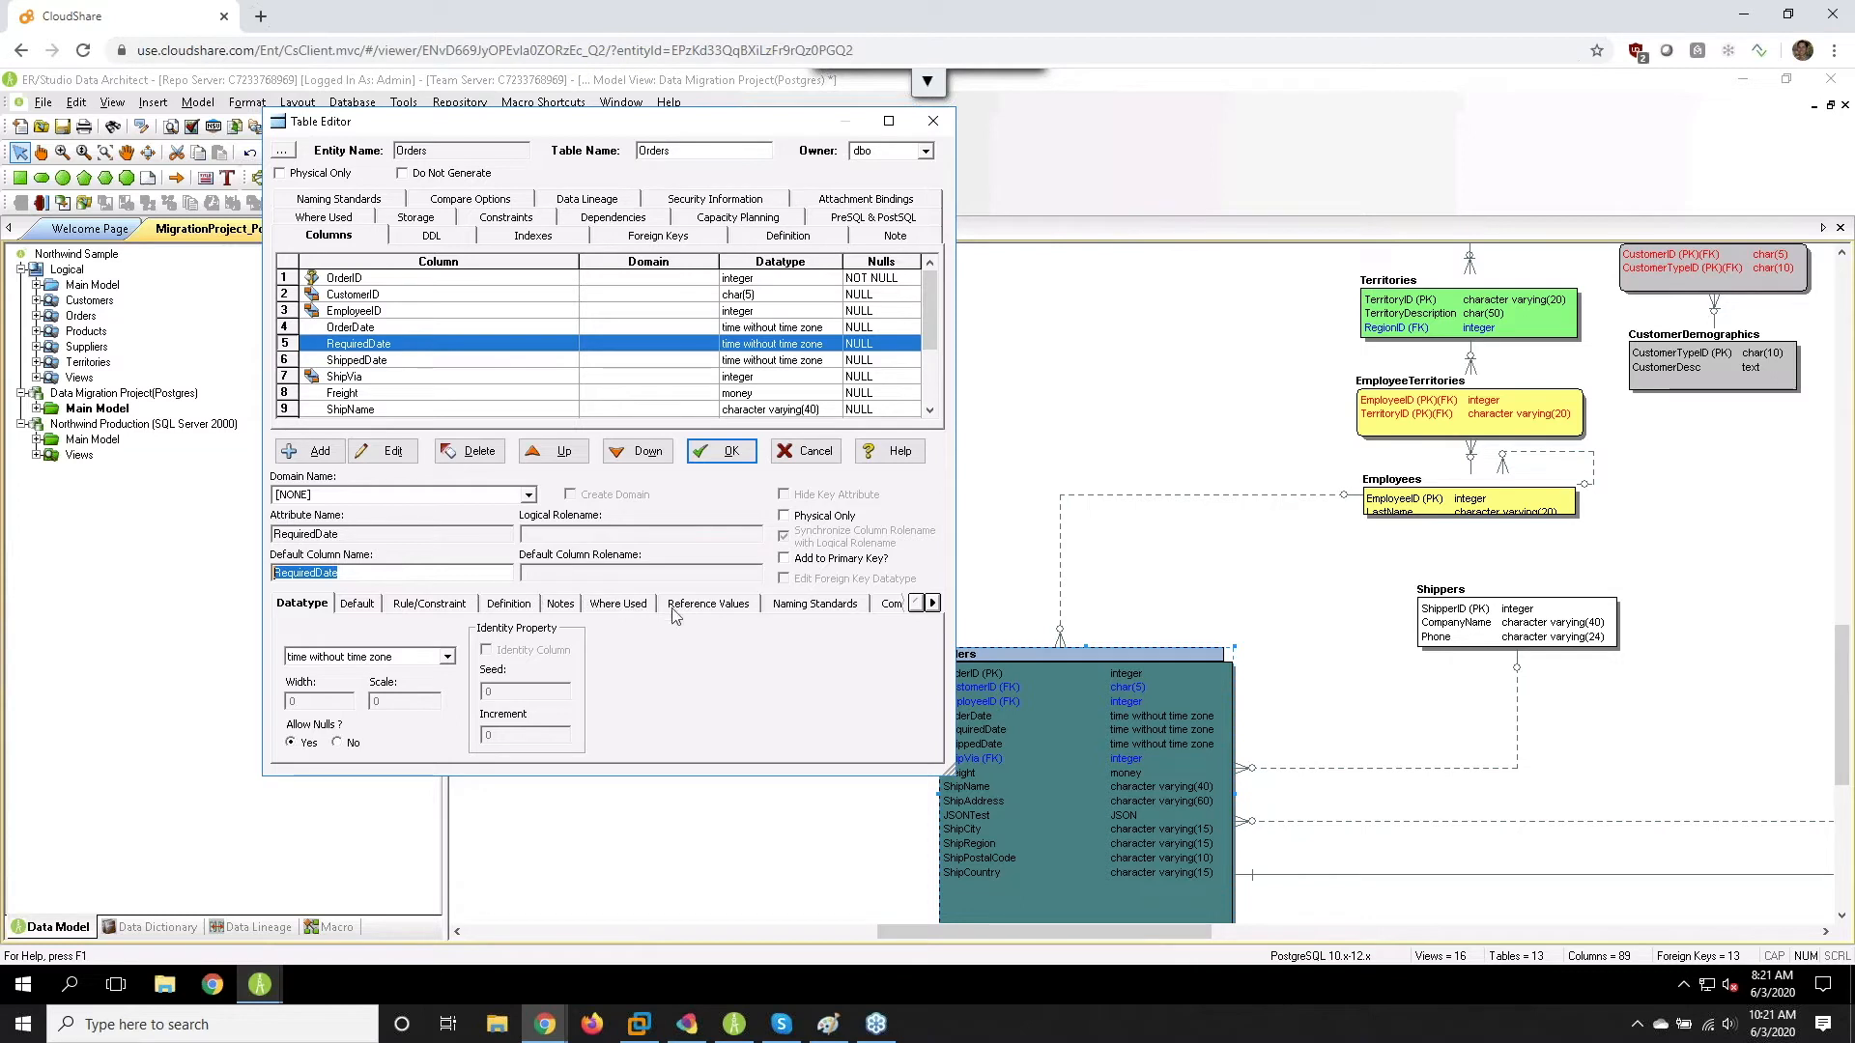
double_click(932, 603)
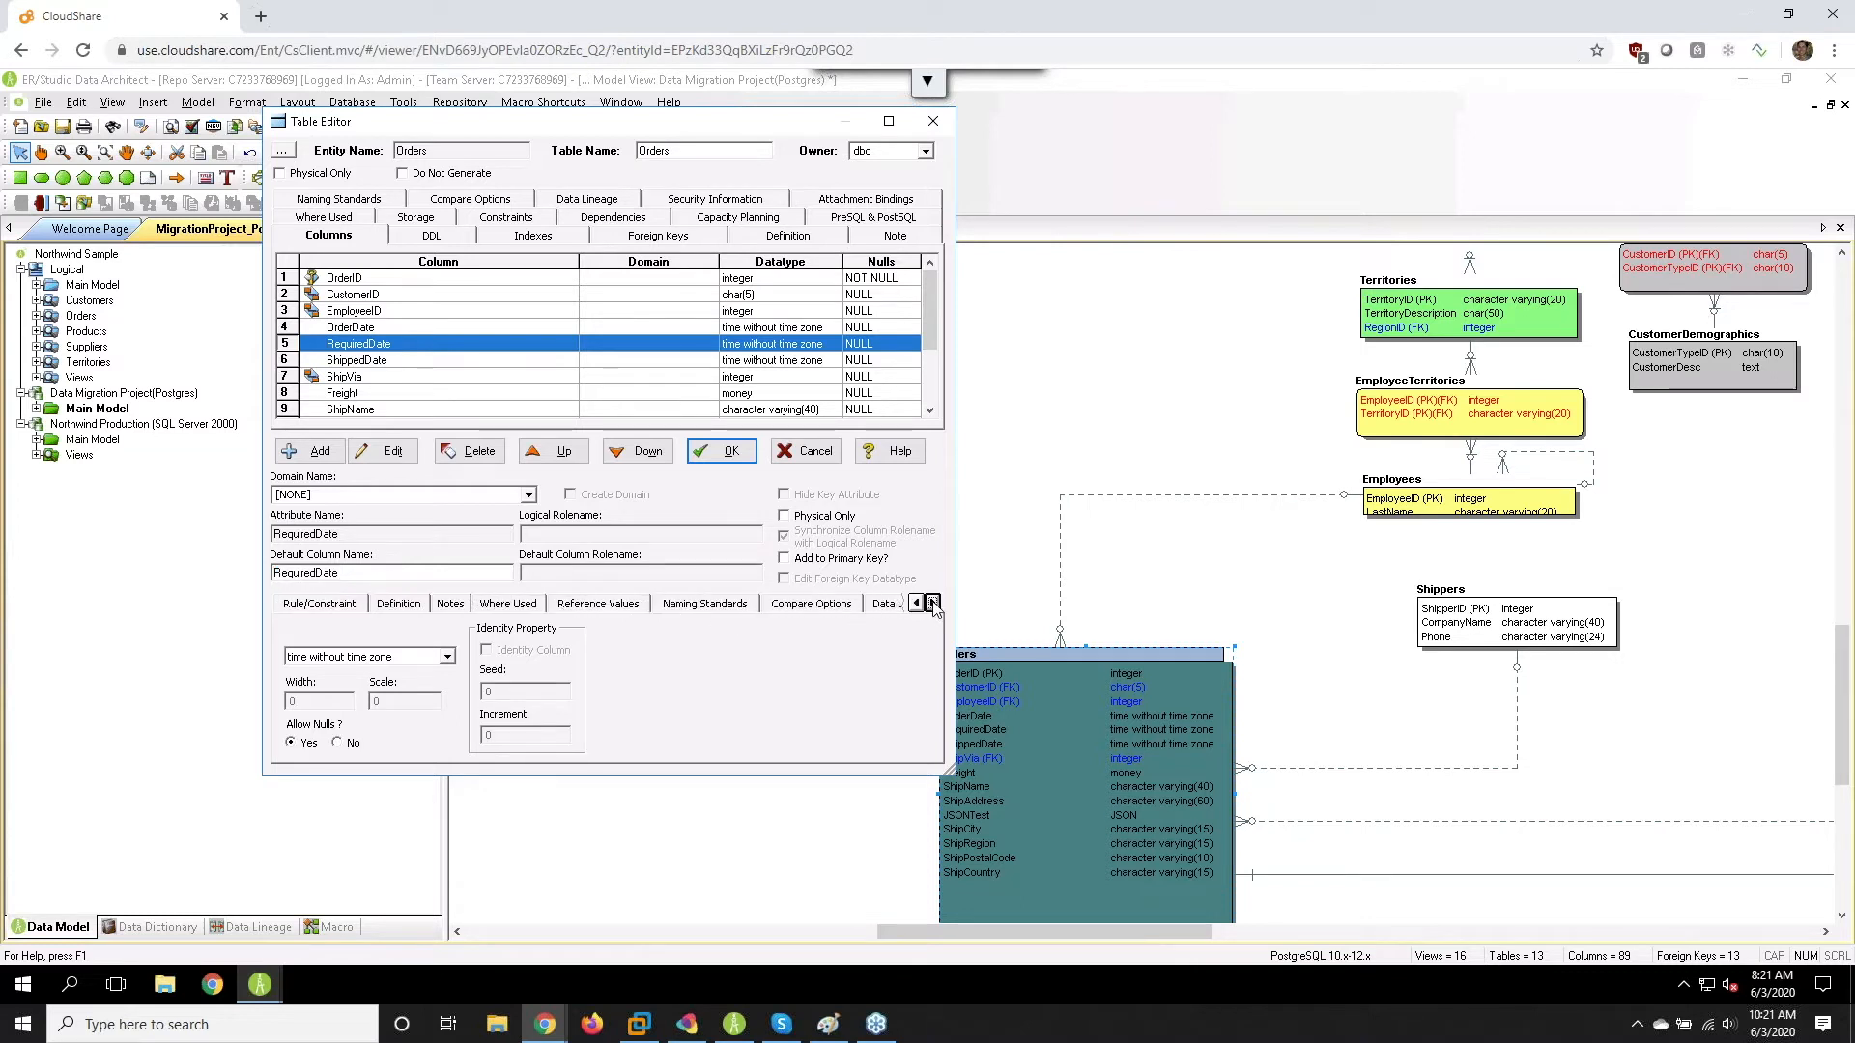
left_click(933, 603)
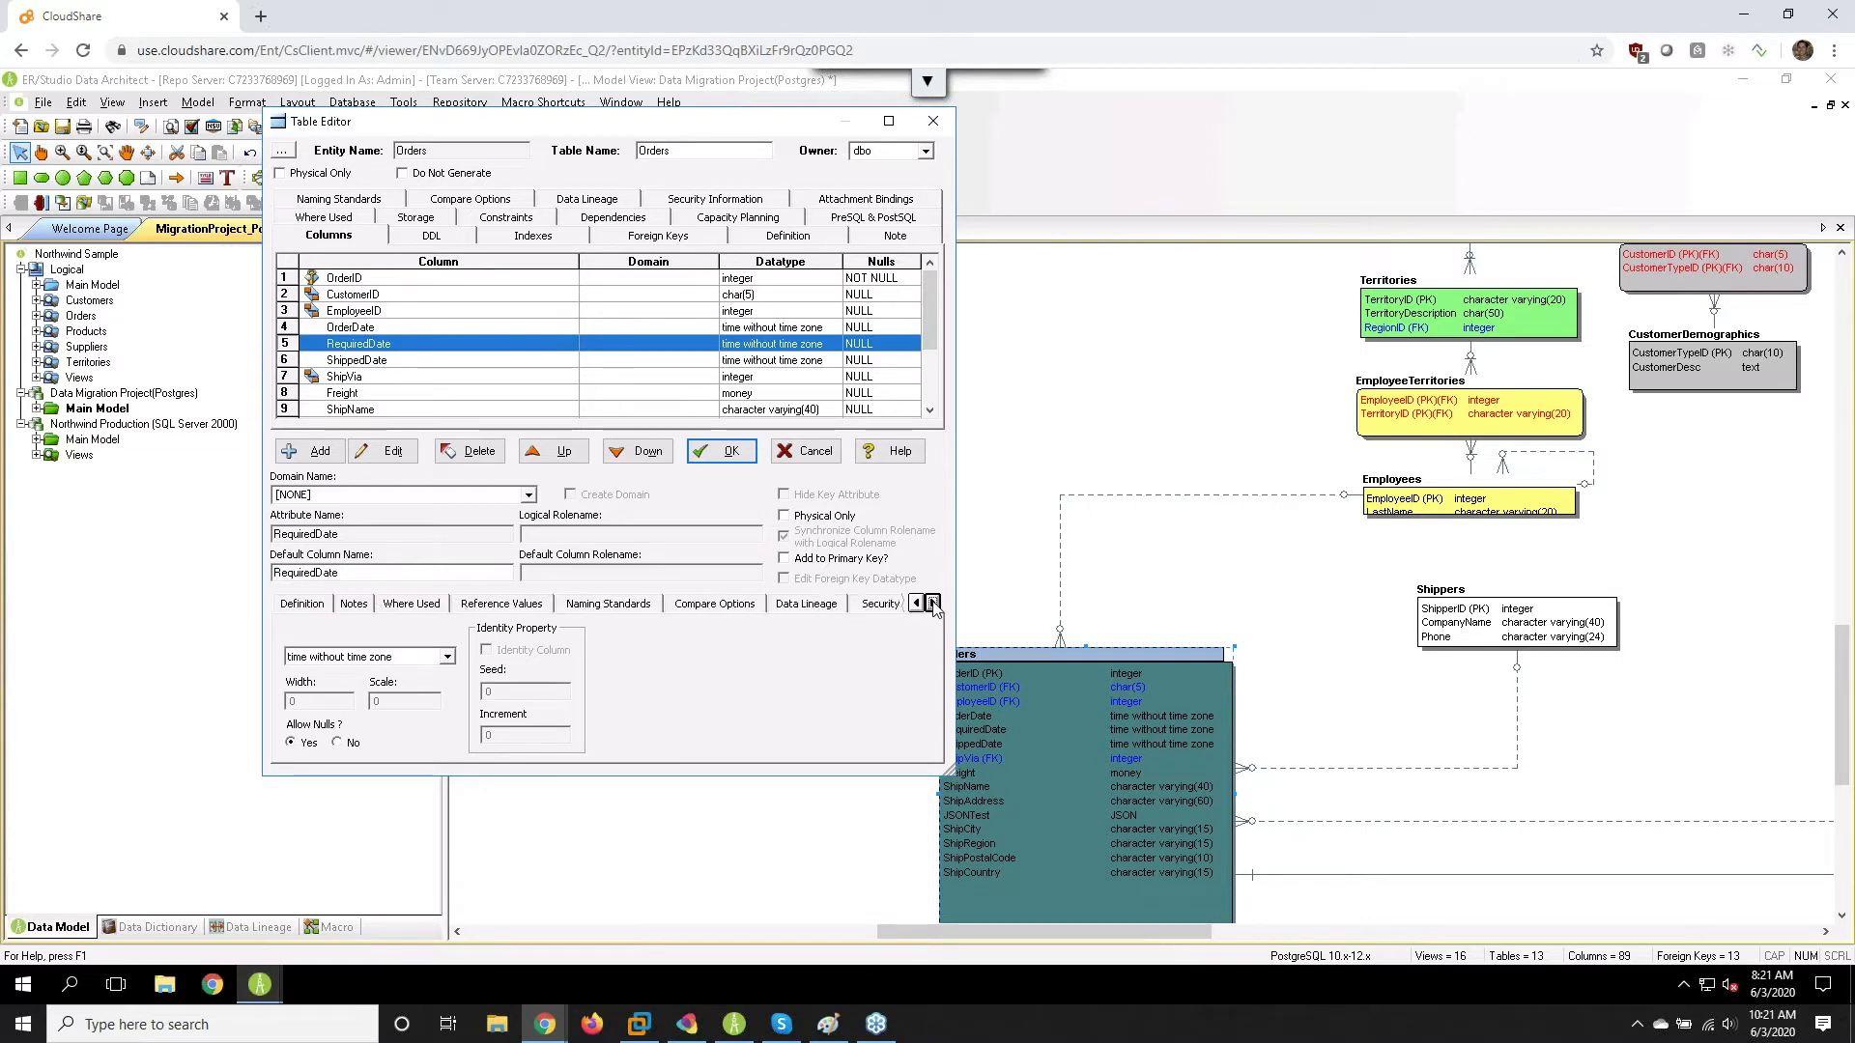
left_click(807, 603)
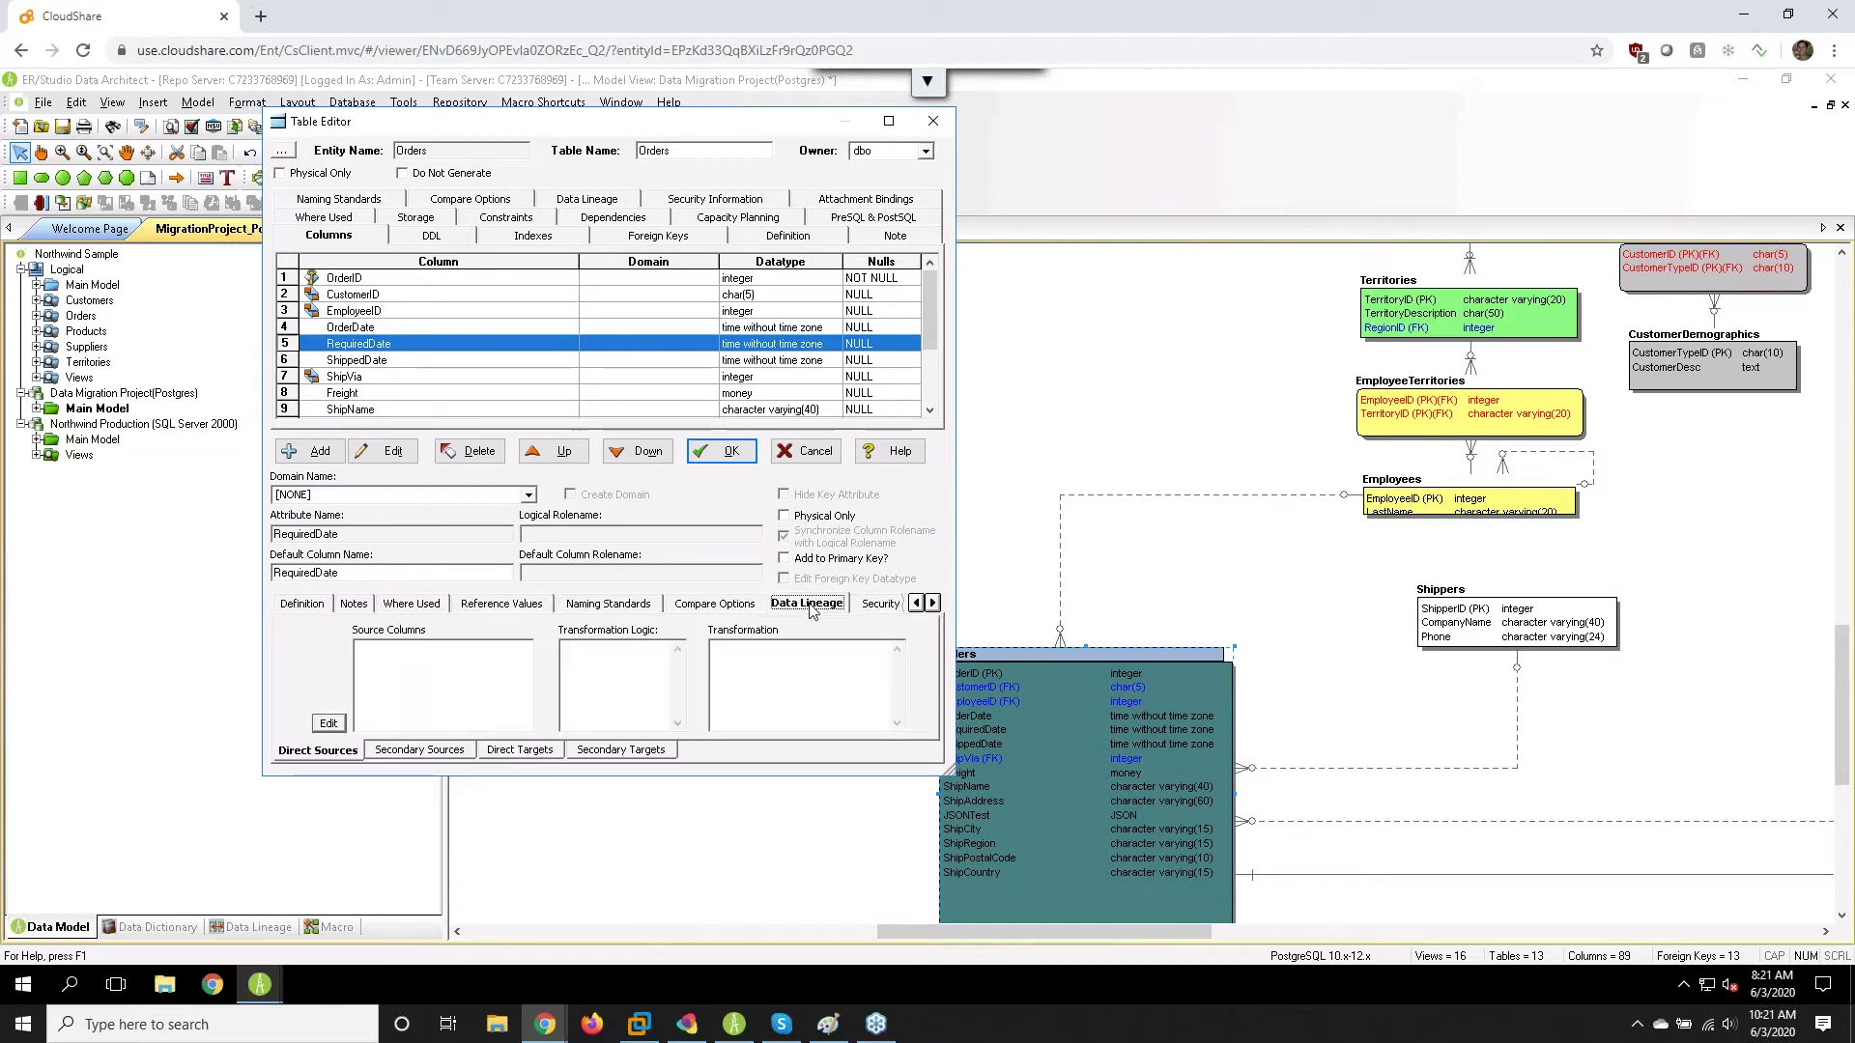
left_click(328, 723)
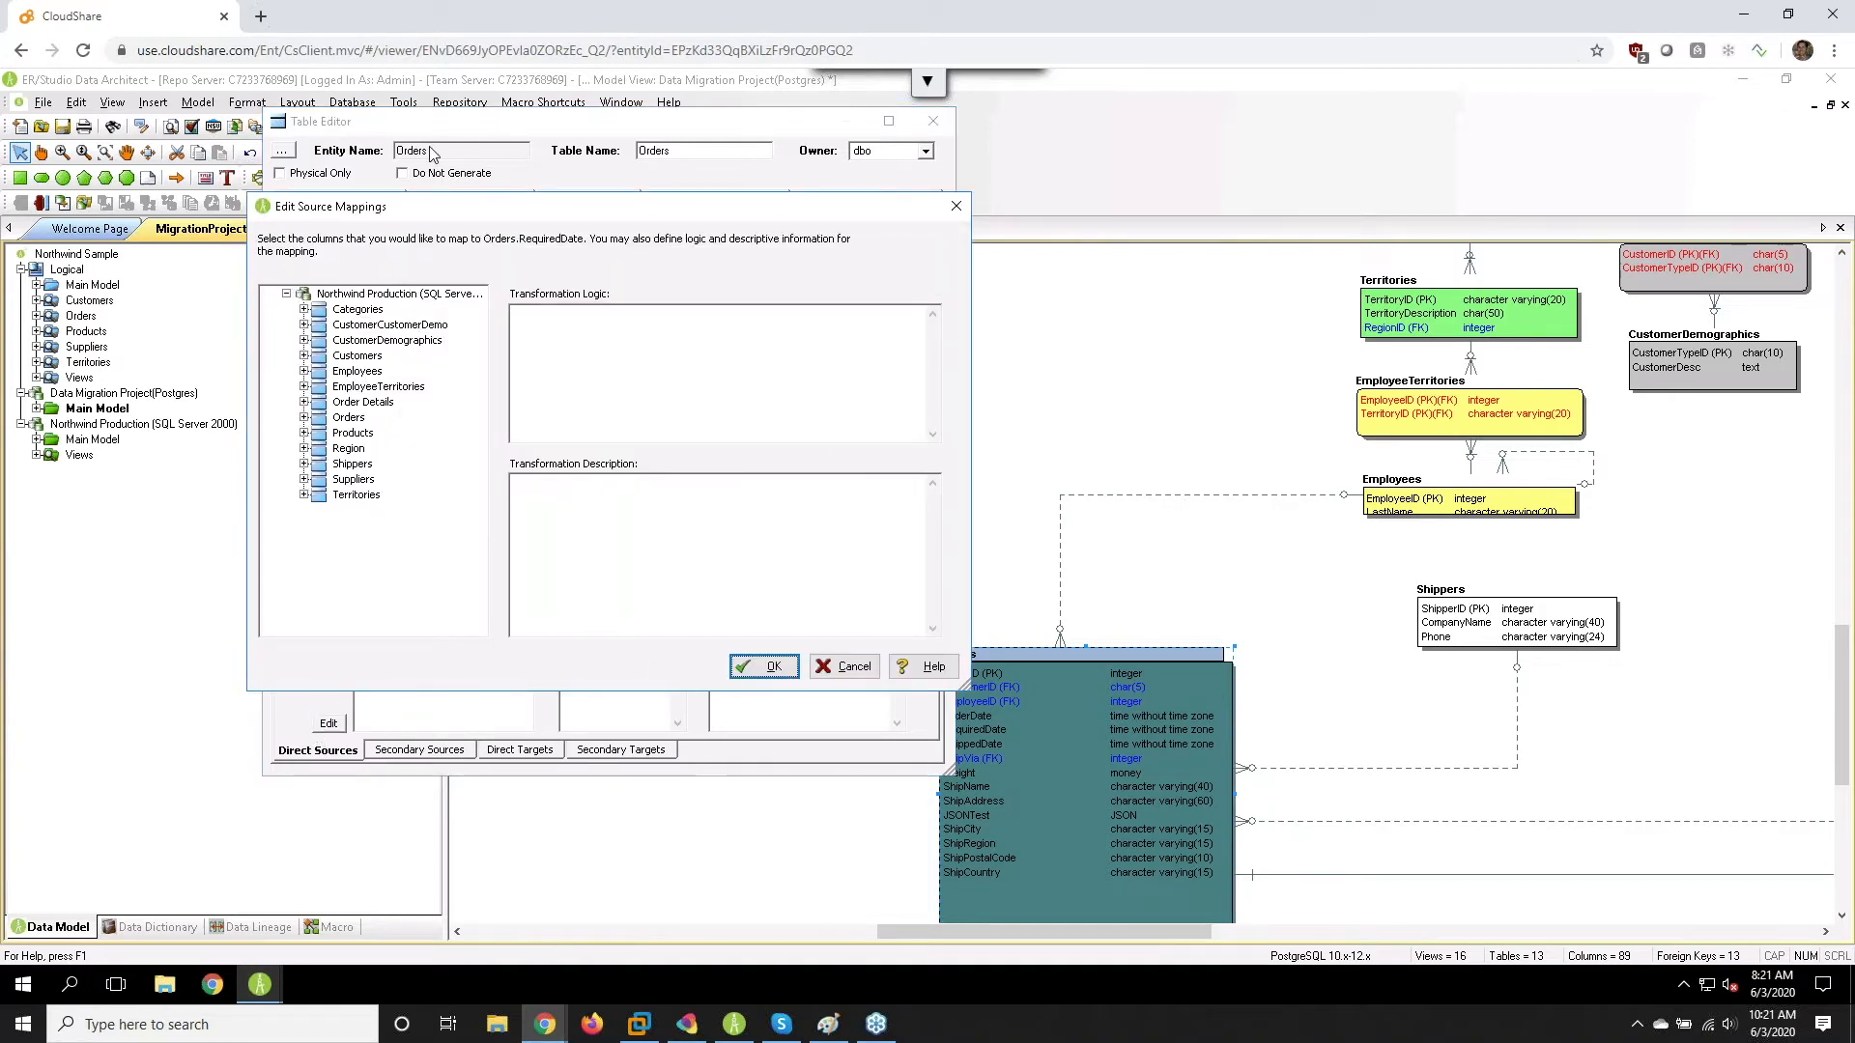
- Map RequiredDate from the Northwind Production Orders table as source, with the transformation logic TRIM(RequiredDate)
left_click(306, 419)
left_click(305, 417)
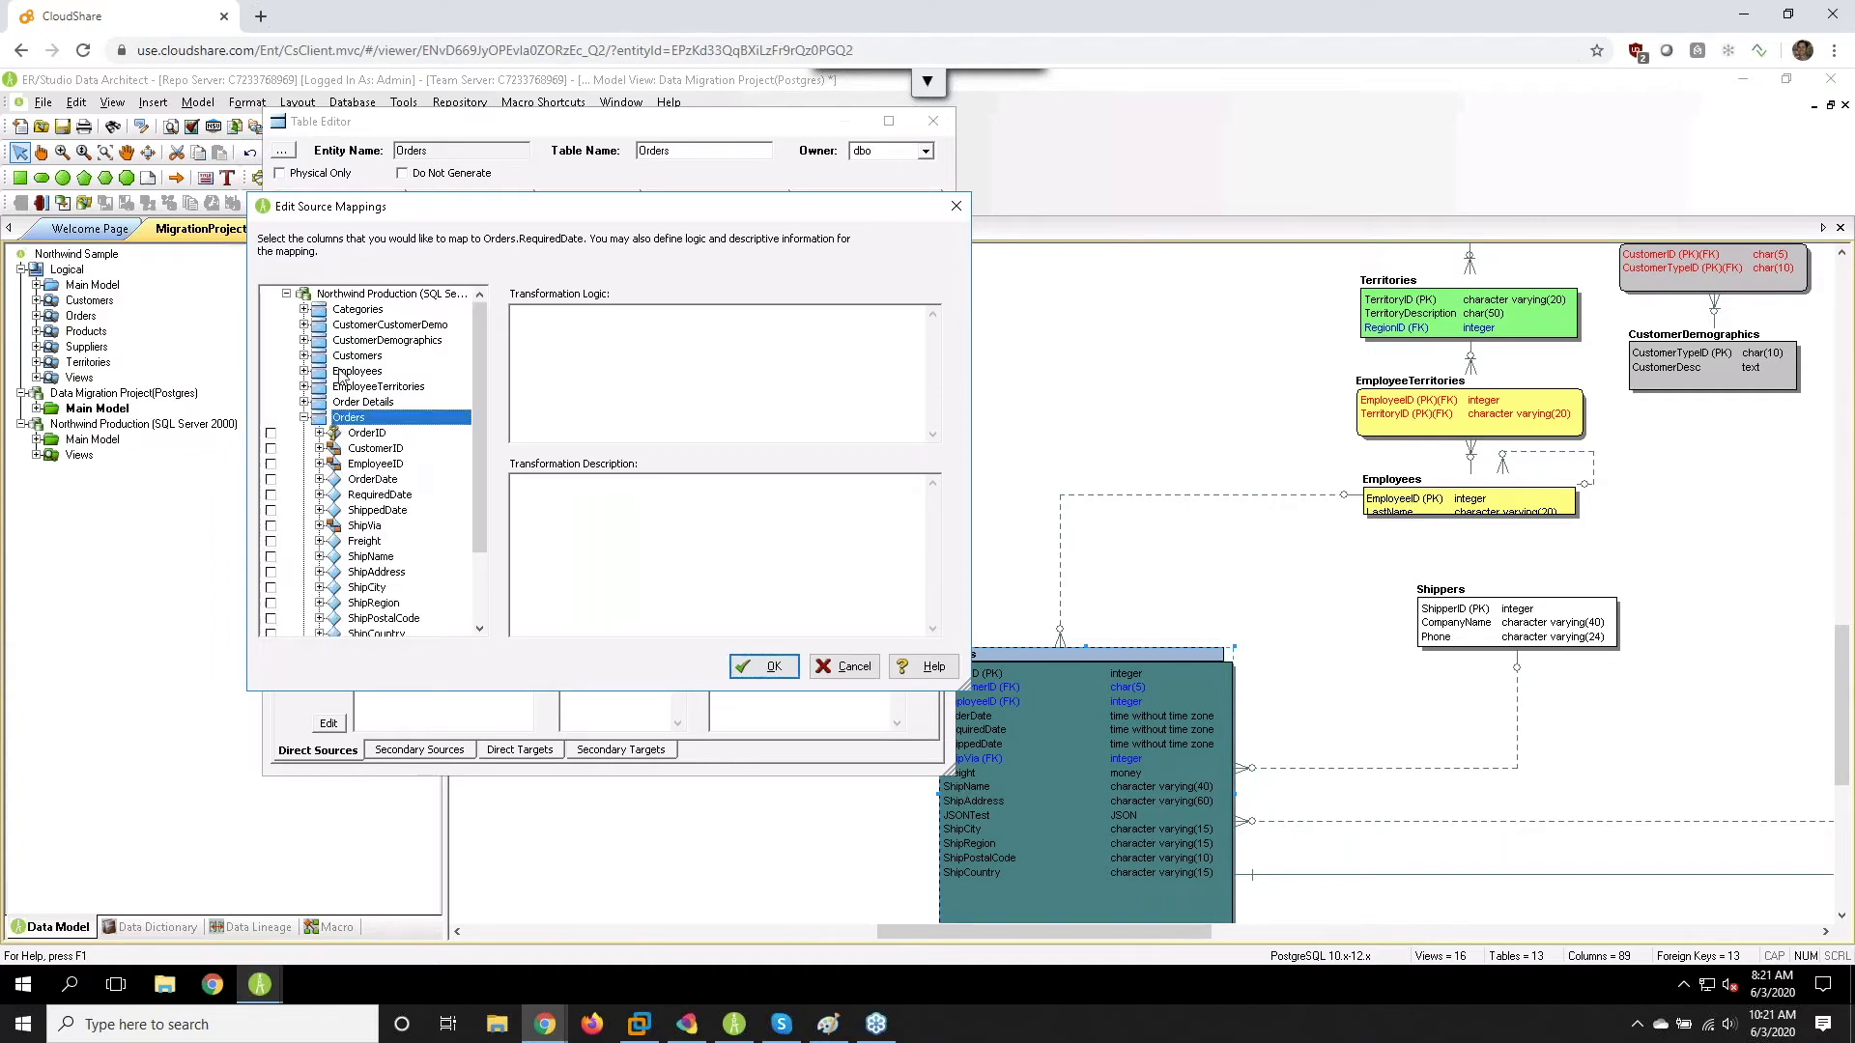
left_click(270, 495)
left_click(612, 346)
type("TRIM")
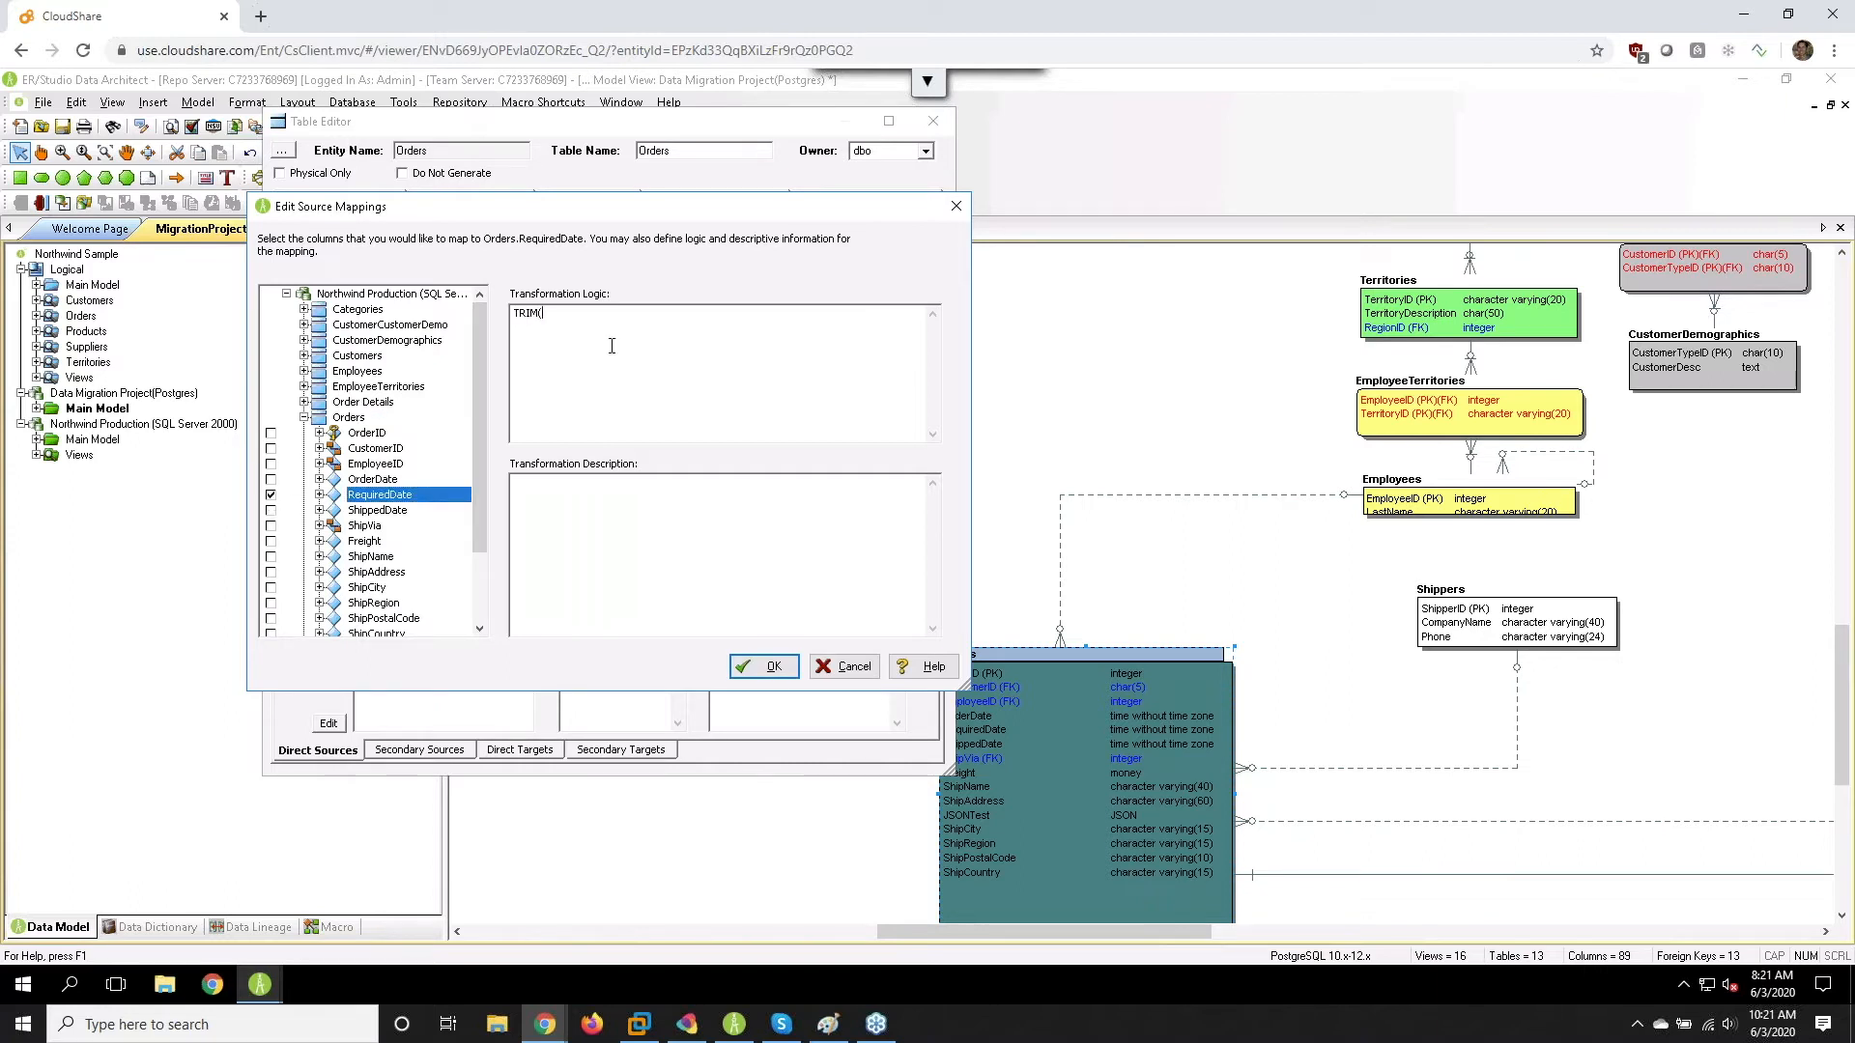
type("(RequiredDate")
- Describe the transformation as "removes leading and trailing spaces" and apply the mapping and the Orders table changes
type("removes ")
type("leading and ")
type("trailing spaces")
left_click(762, 667)
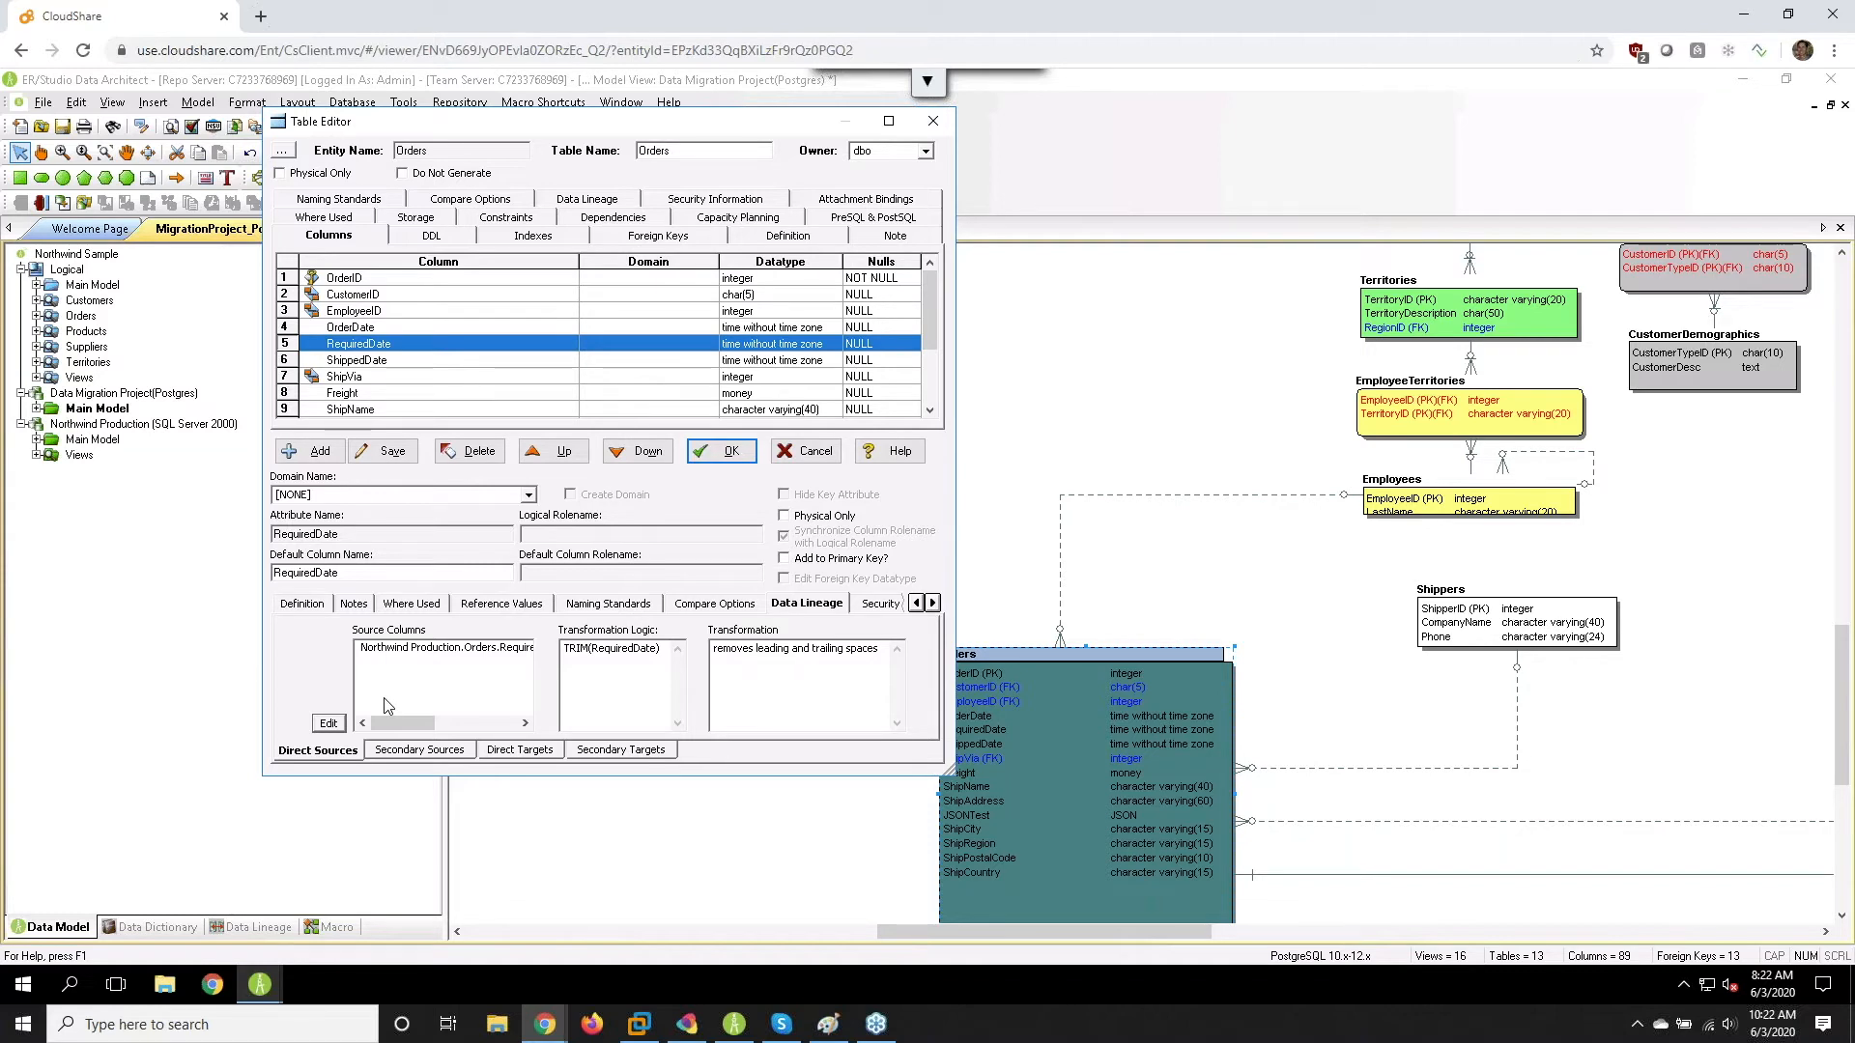
left_click(729, 452)
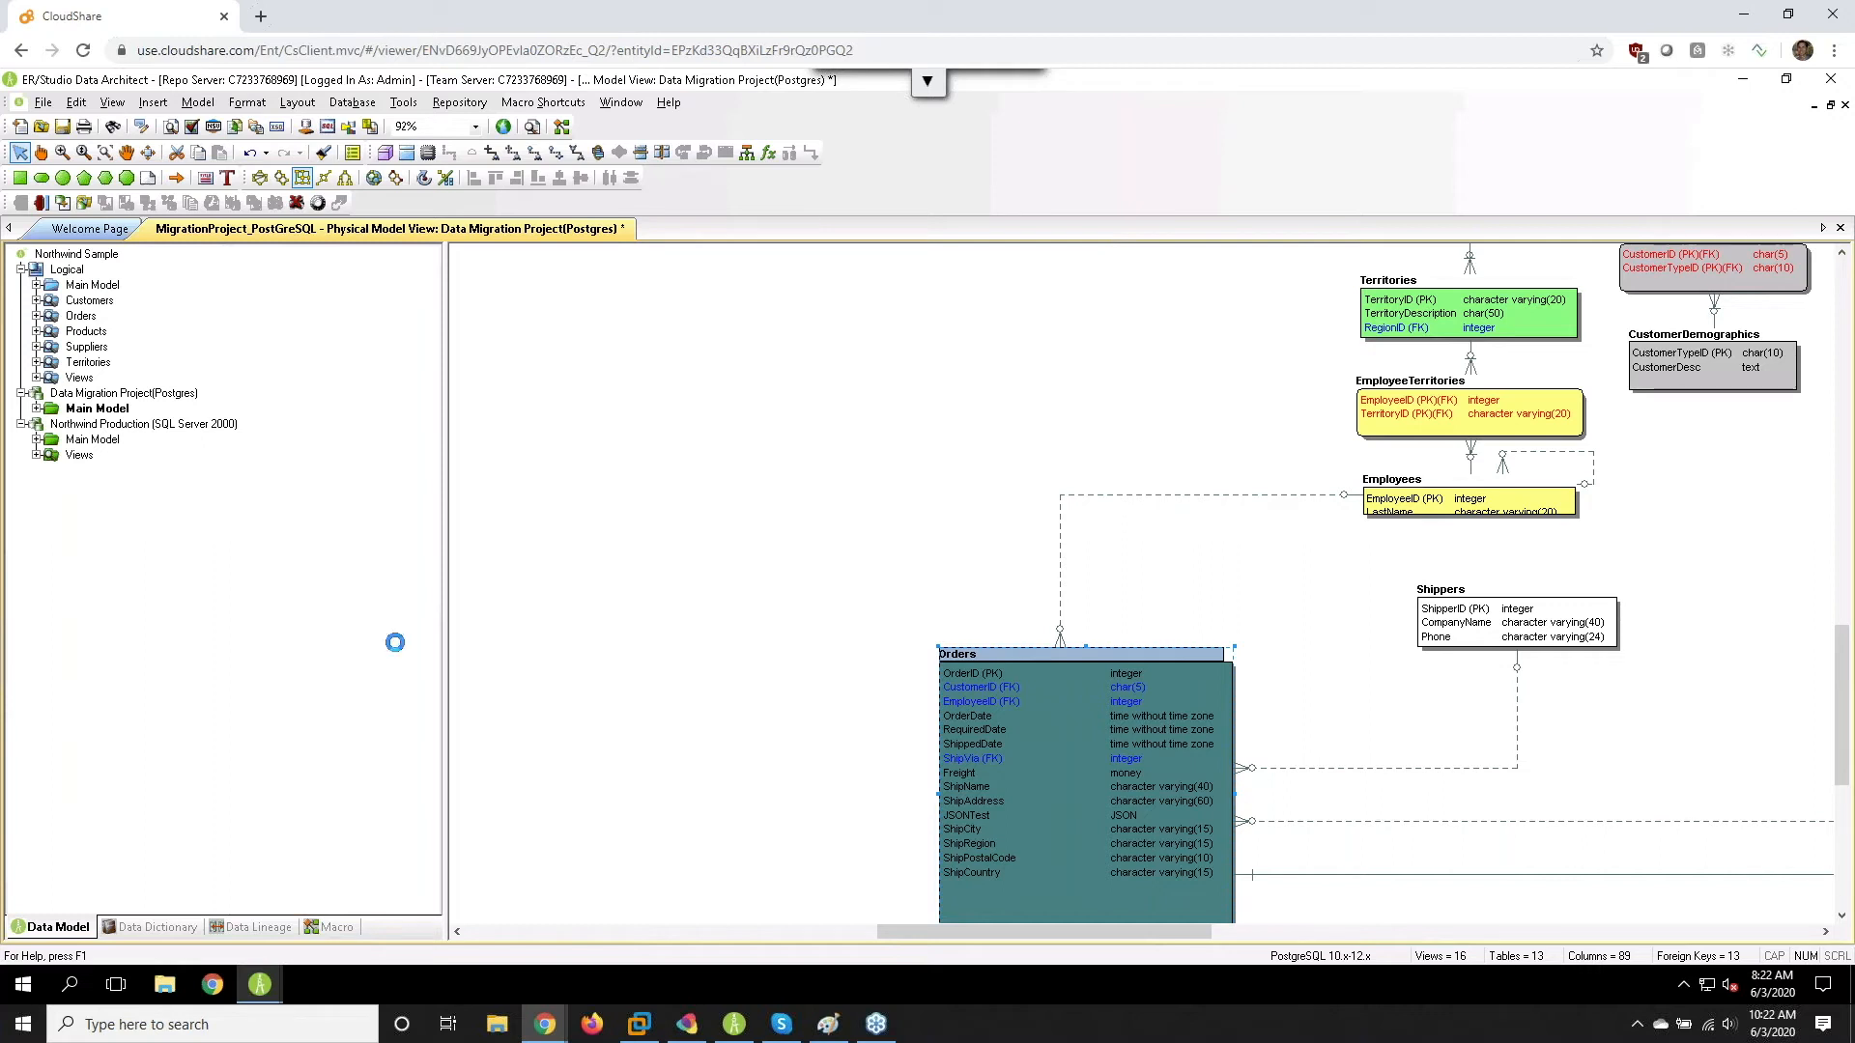
- Switch to the local External Data Objects.dm1 diagram and browse the sample macros down to the Modeling Productivity Macros
left_click(725, 1034)
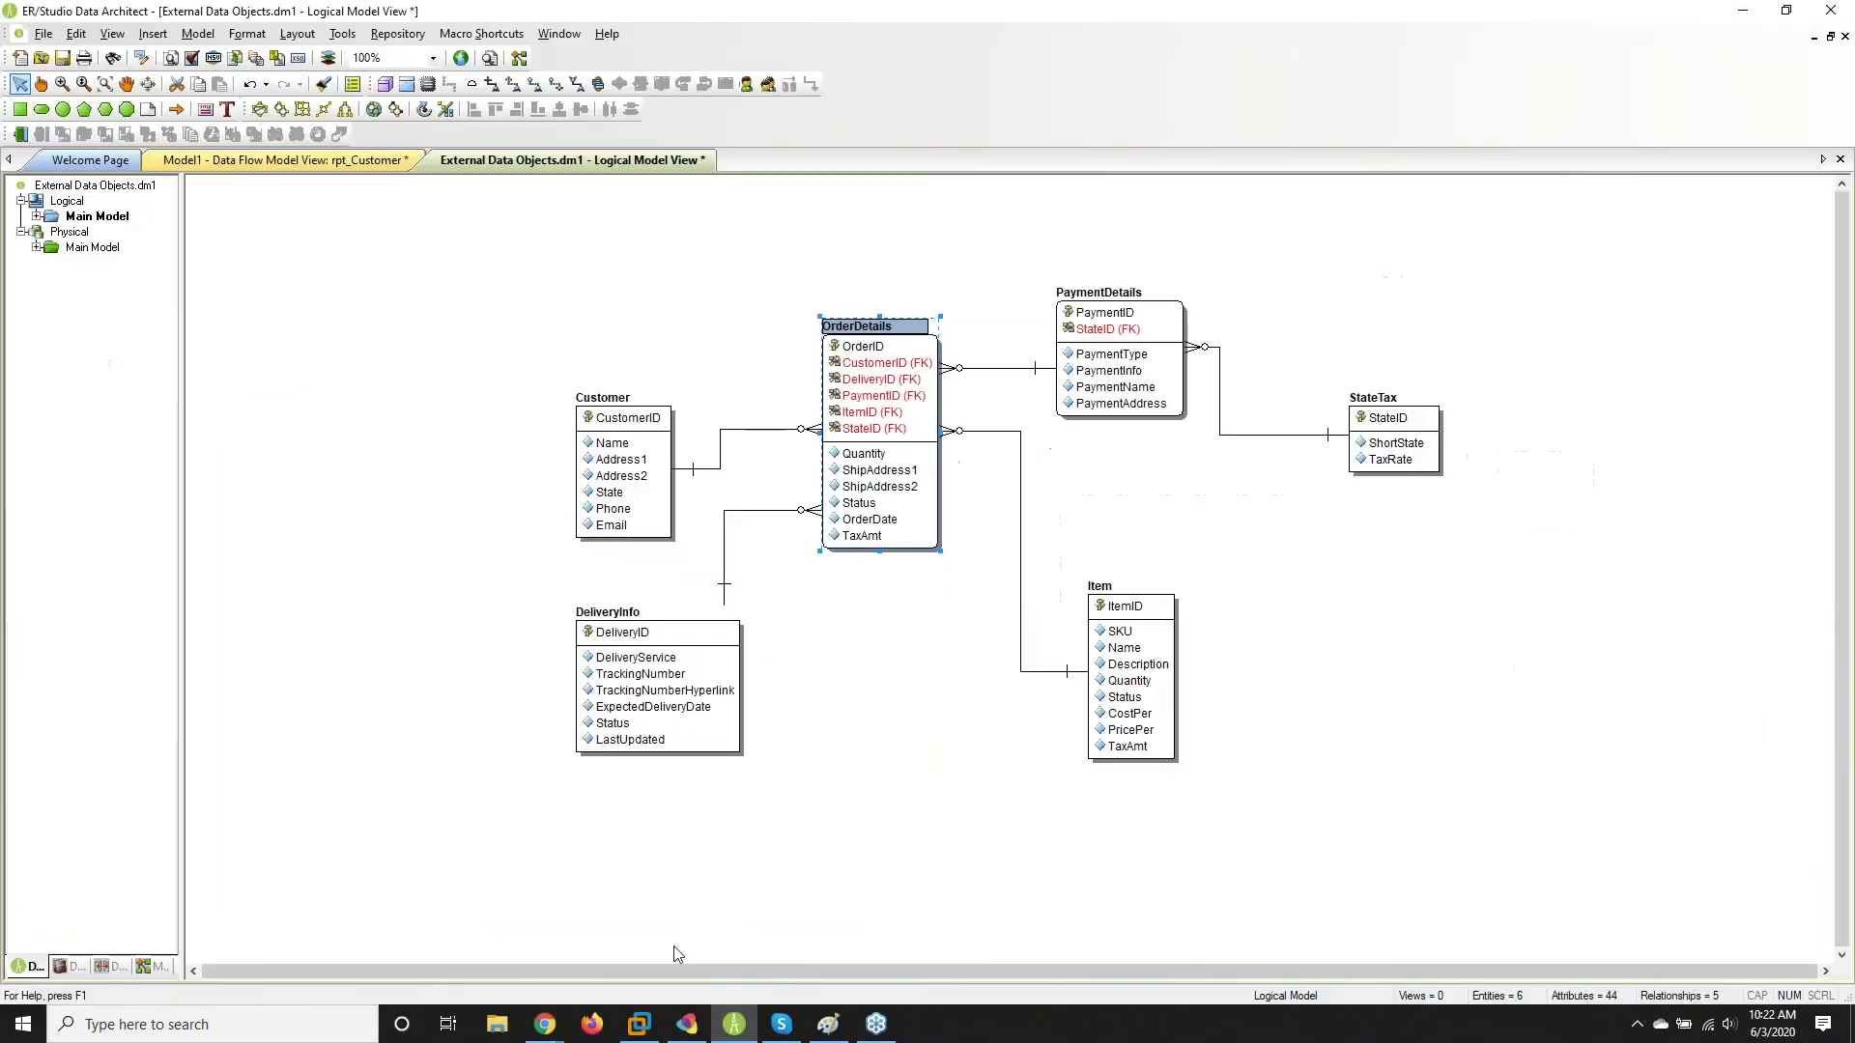
left_click_drag(184, 933, 298, 928)
left_click(262, 967)
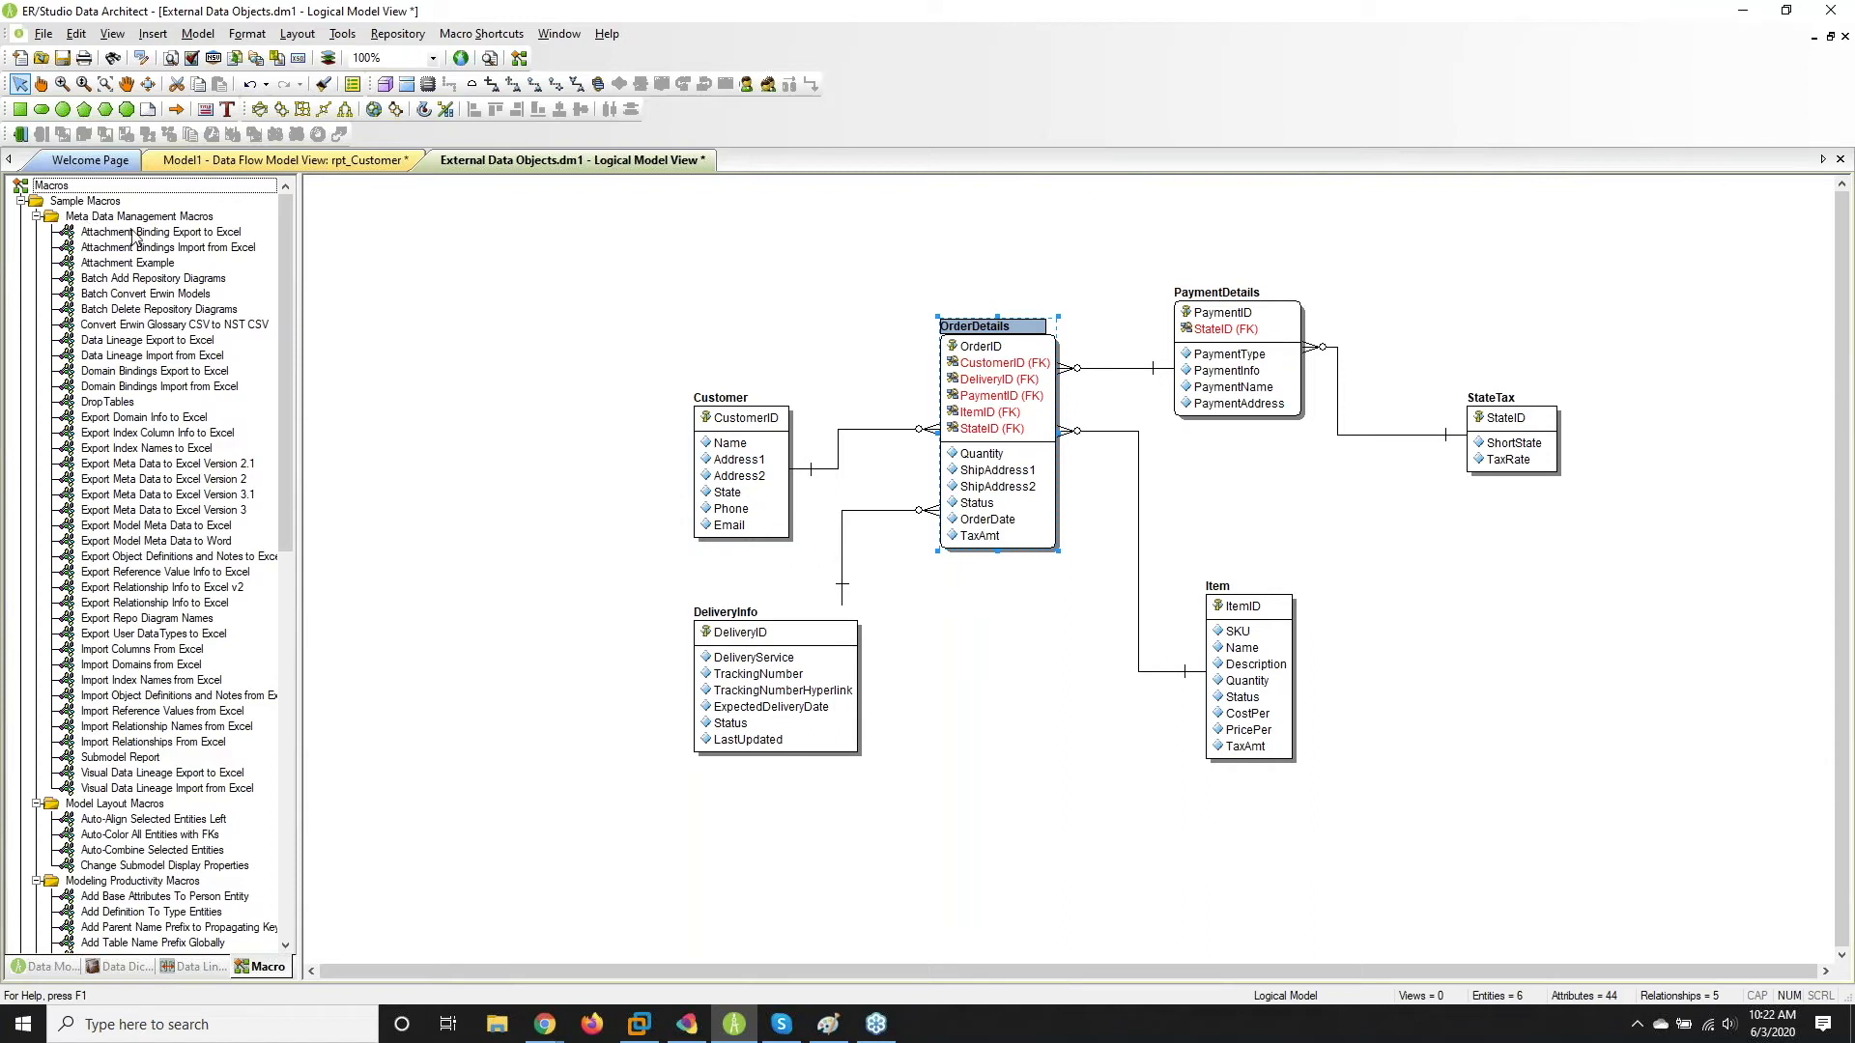
left_click_drag(292, 271, 289, 431)
left_click(145, 587)
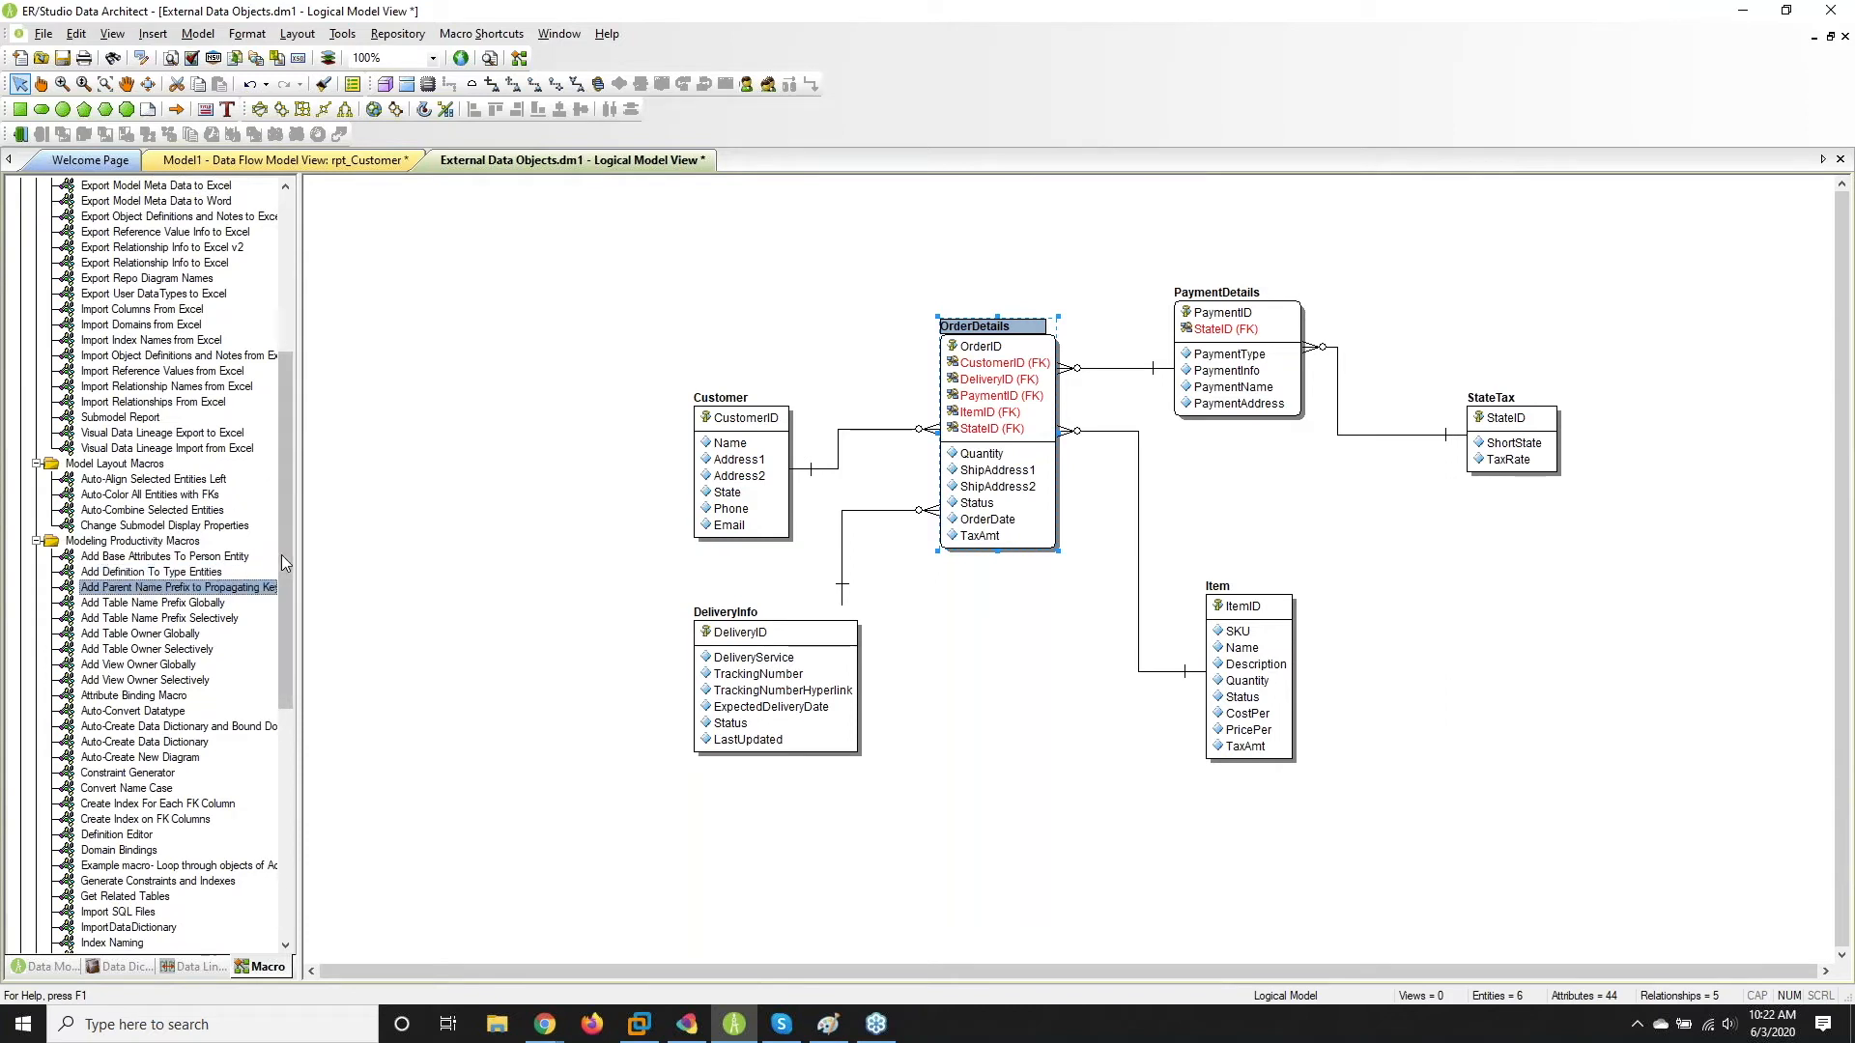
- Examine the Meta Data Management macros, including the Visual Data Lineage and Data Lineage exports to Excel, with the macro list widened
left_click_drag(284, 554, 286, 545)
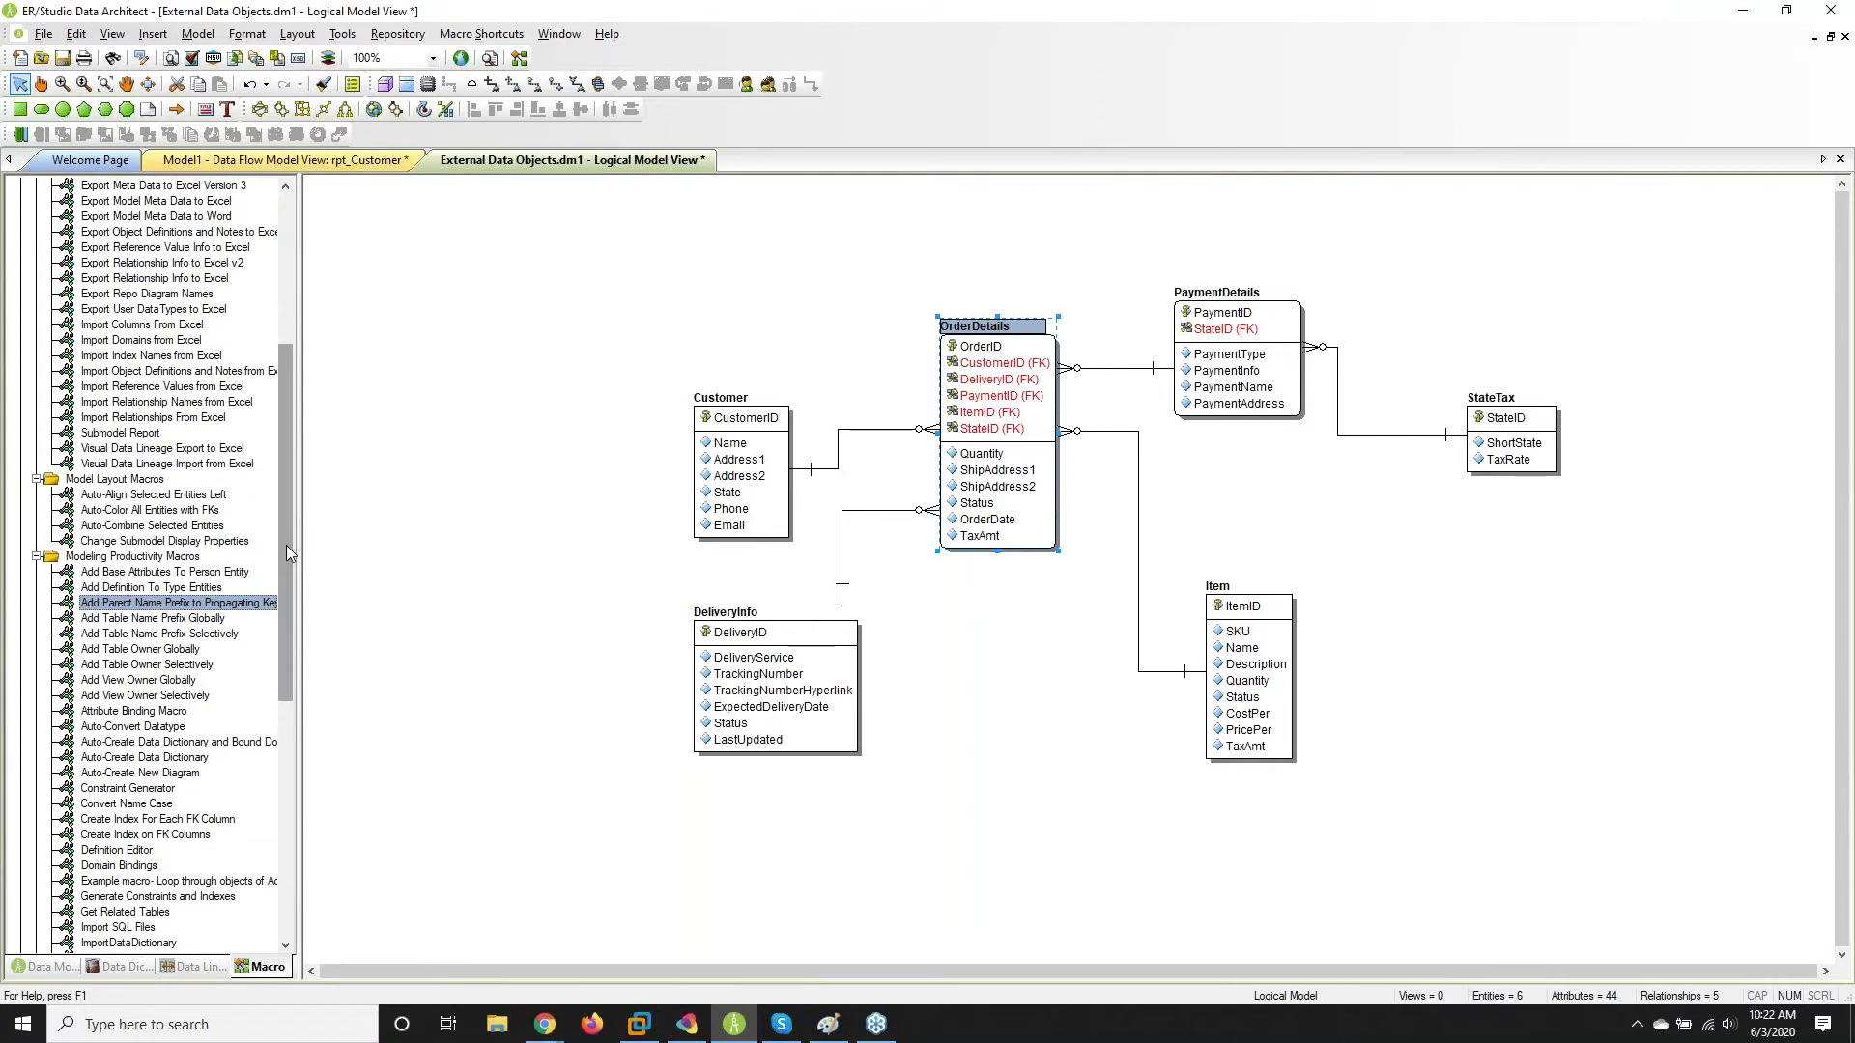
left_click_drag(286, 545, 288, 408)
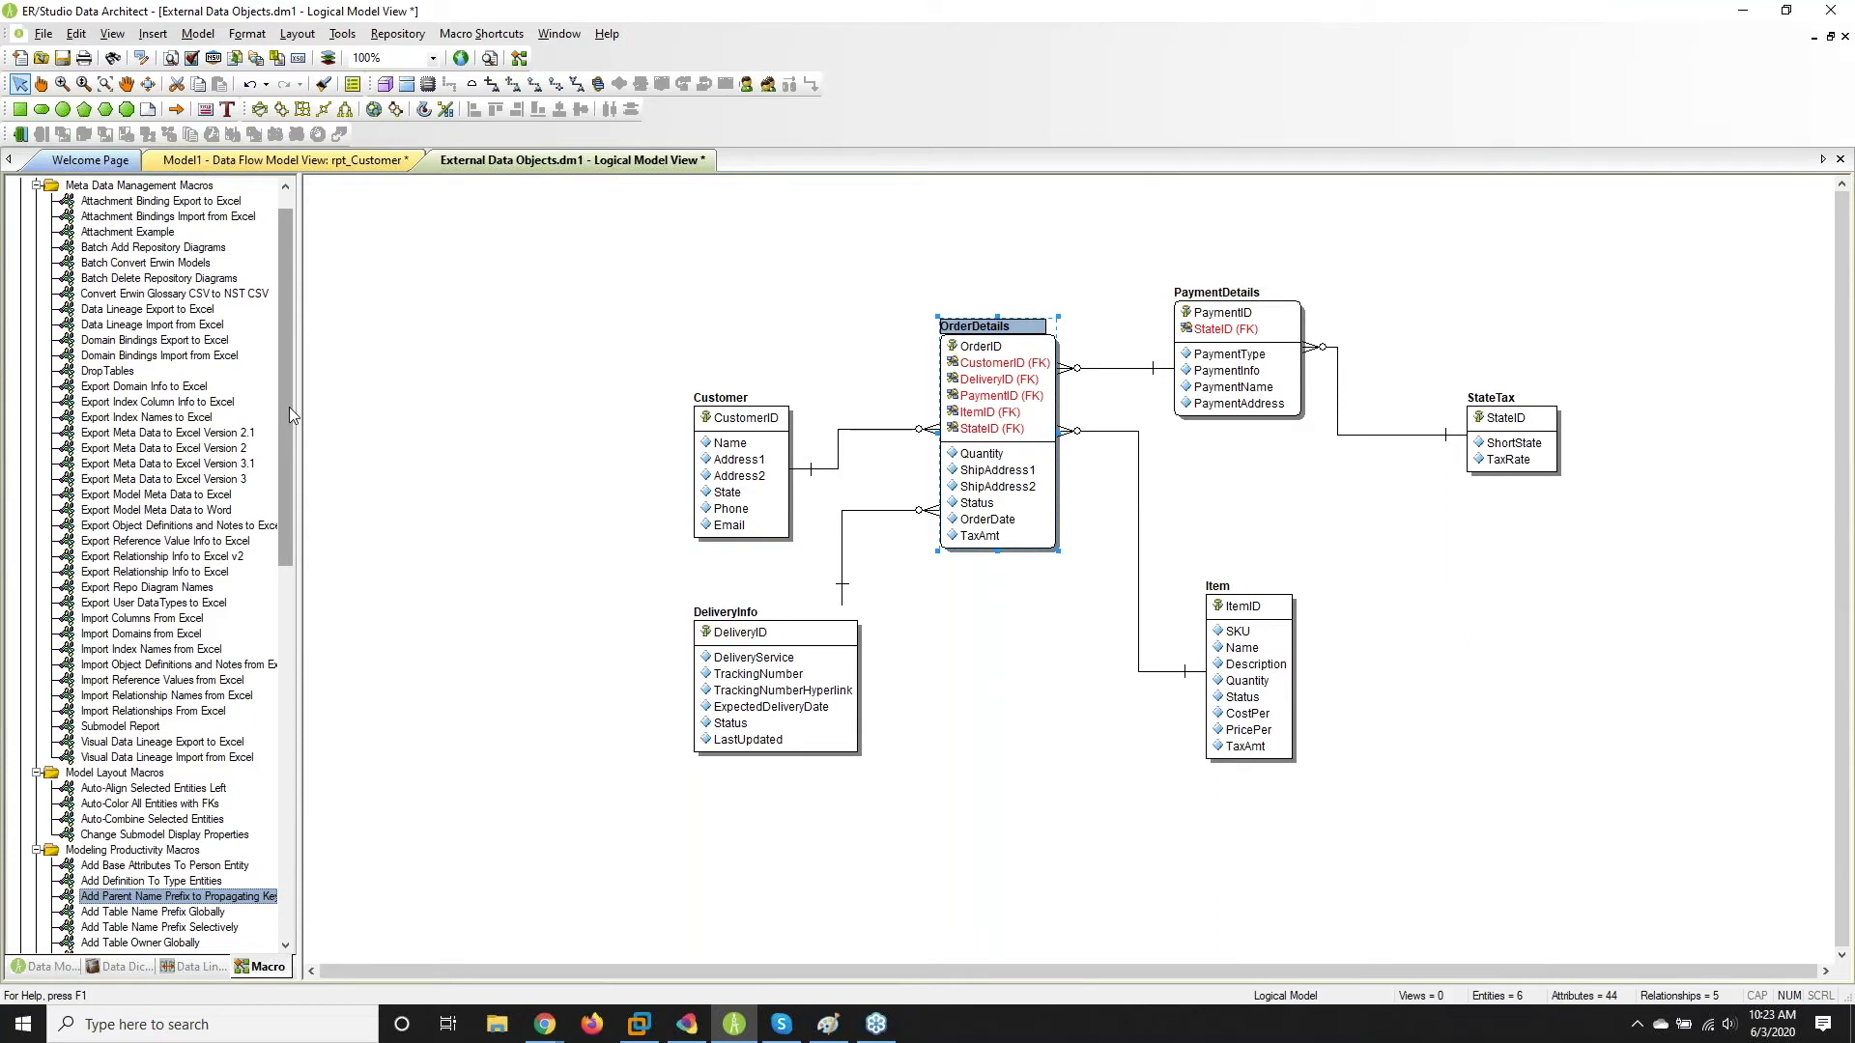
left_click(140, 743)
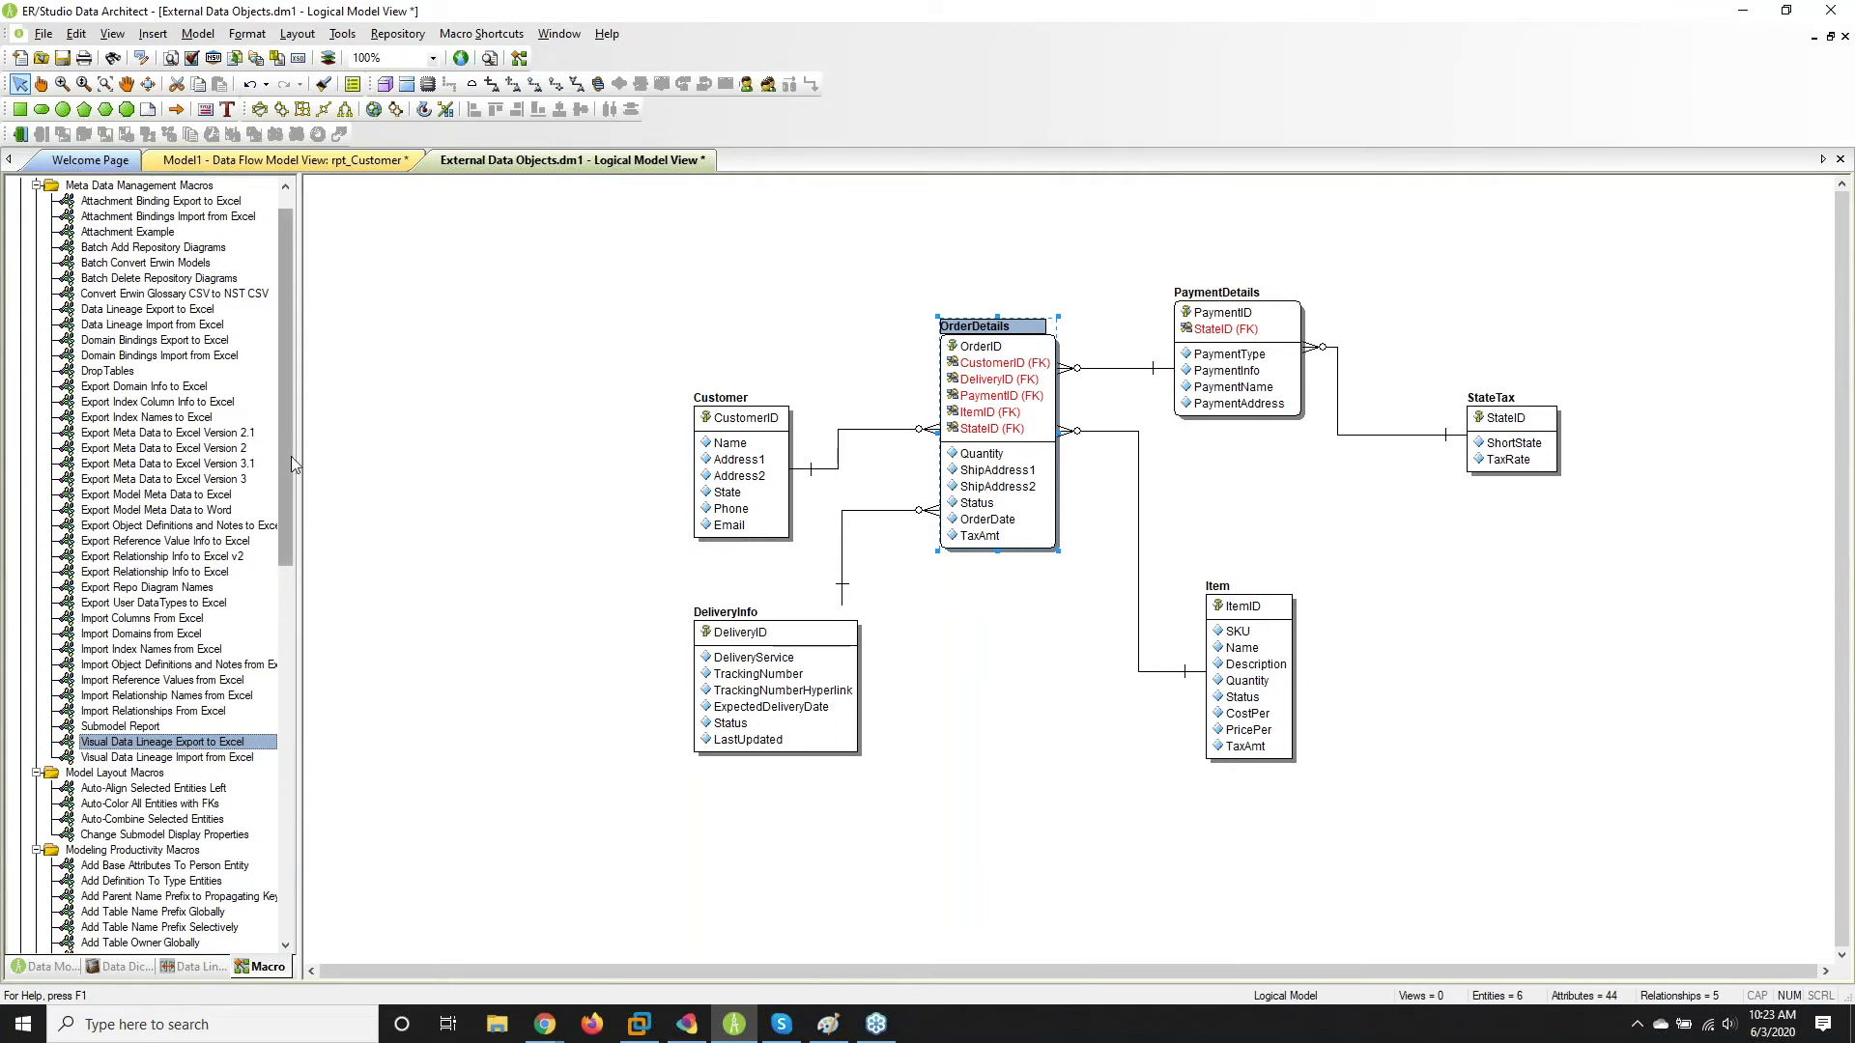
left_click(130, 313)
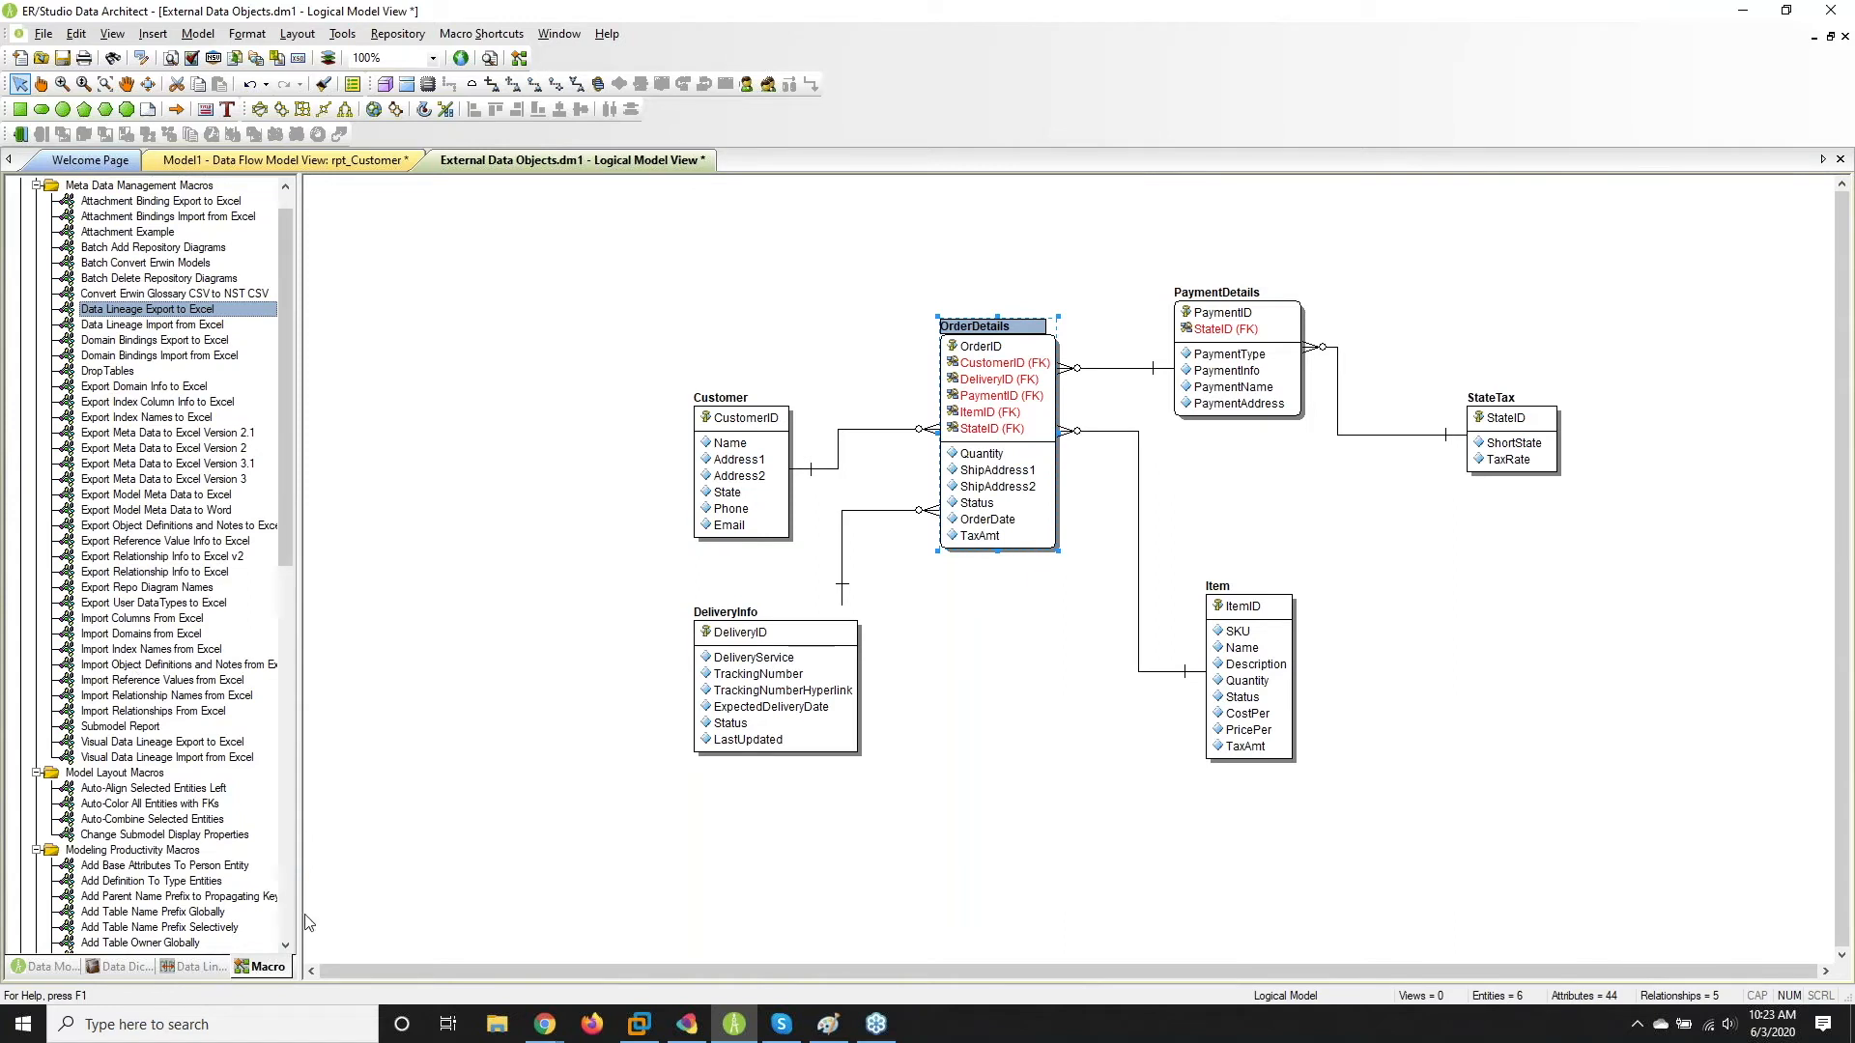
left_click_drag(302, 914, 408, 914)
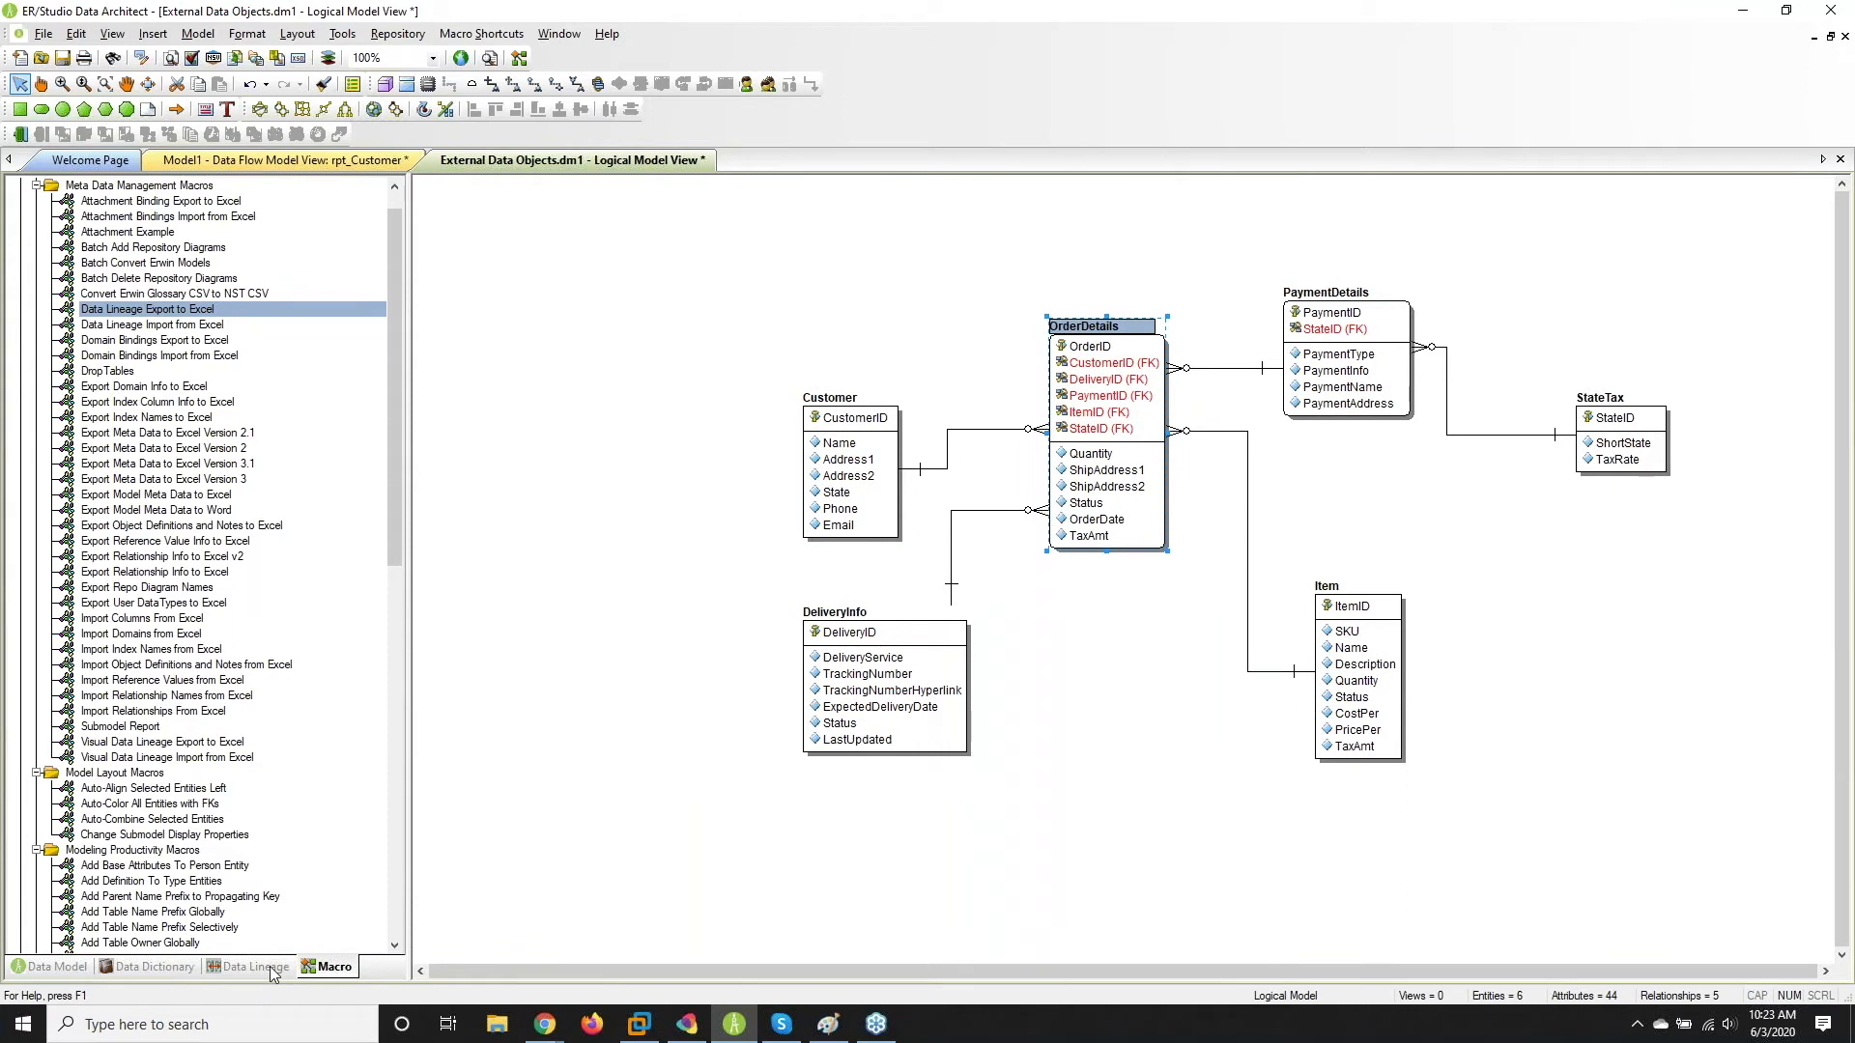
- Create a data lineage data flow named ETL_Item in the External Data Objects.dm1 model
left_click(254, 968)
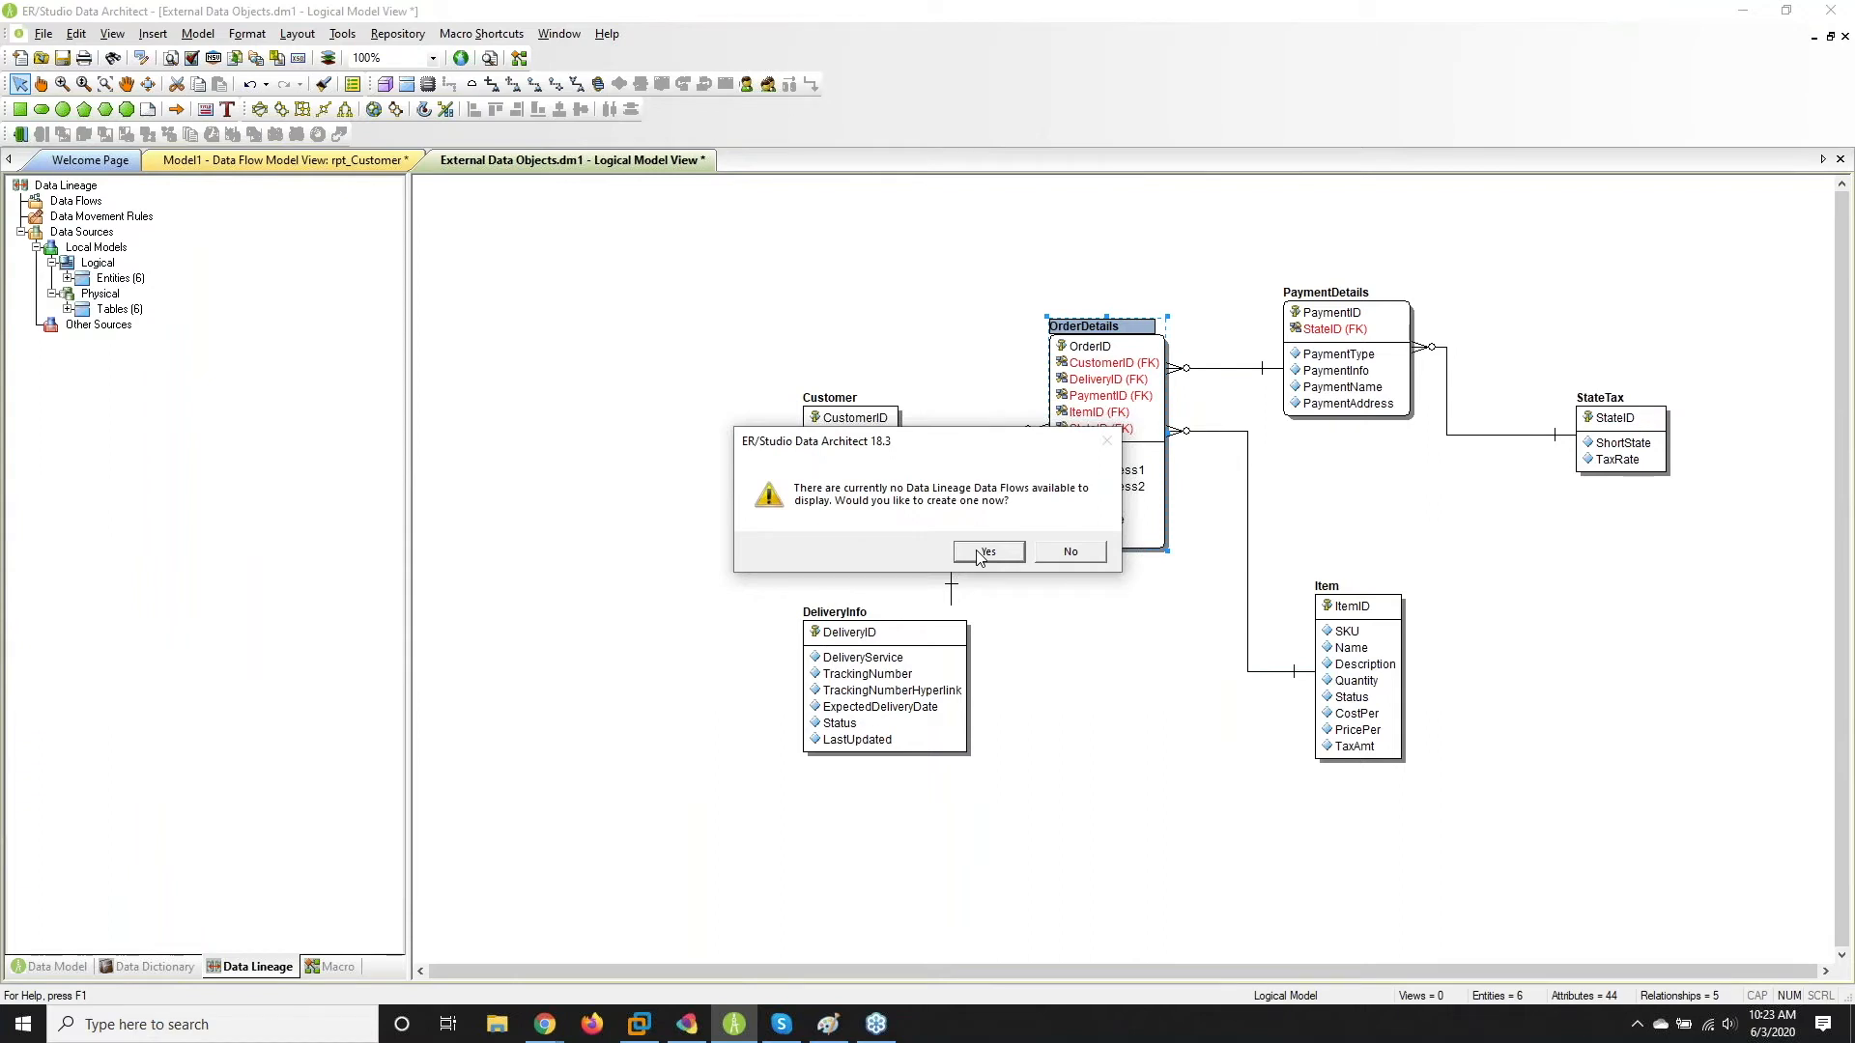
left_click(984, 552)
left_click(876, 529)
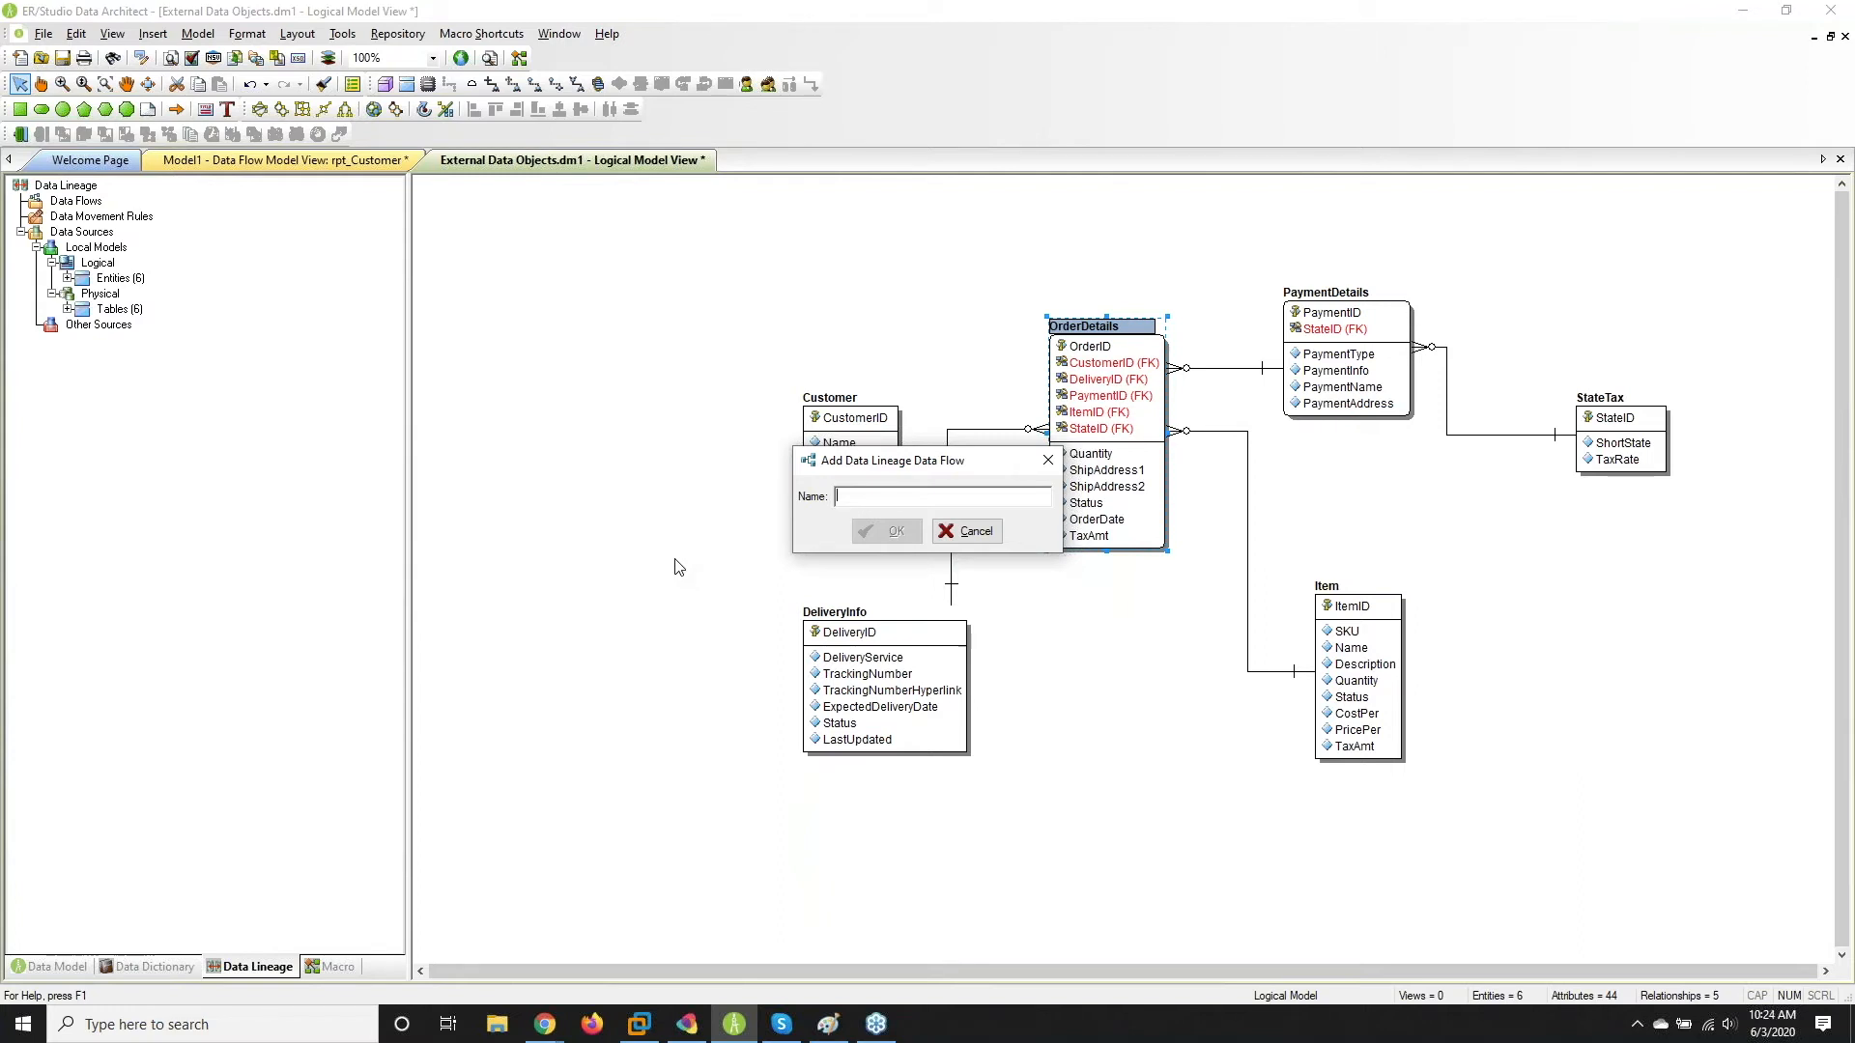
type("ETL_")
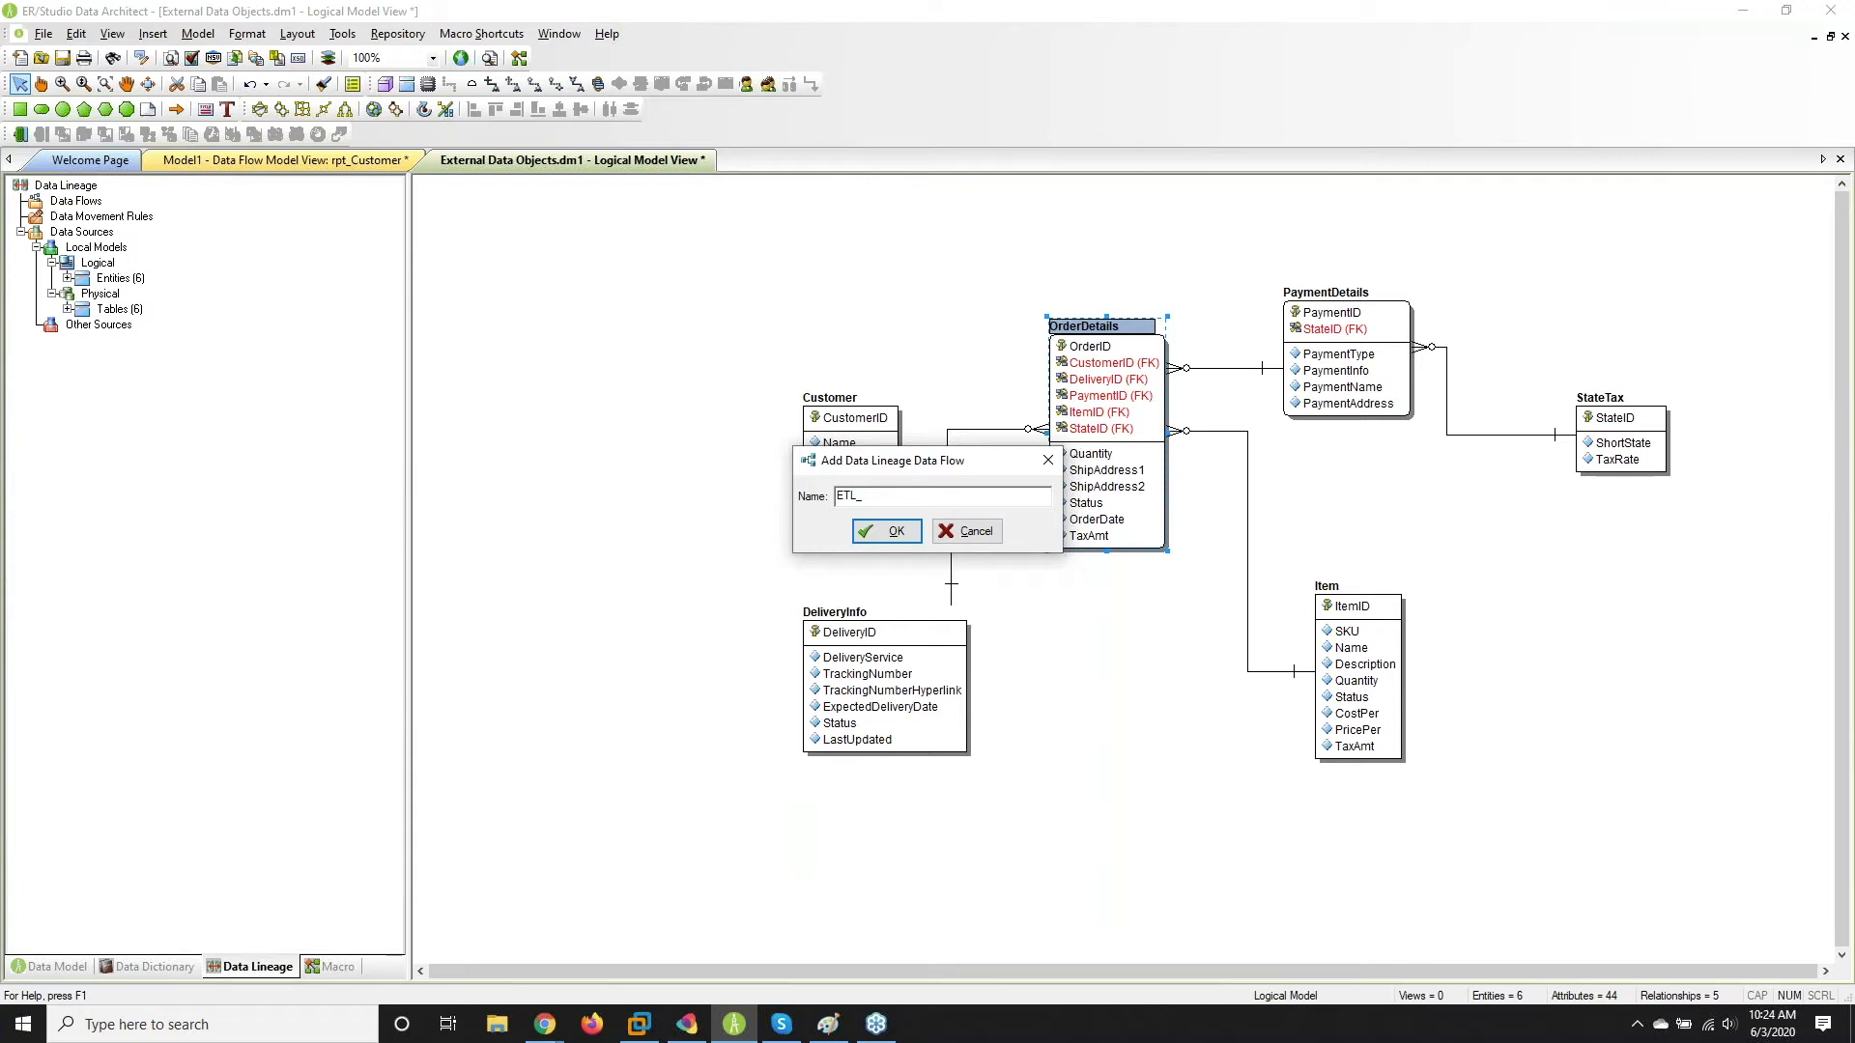
type("Item")
left_click(875, 532)
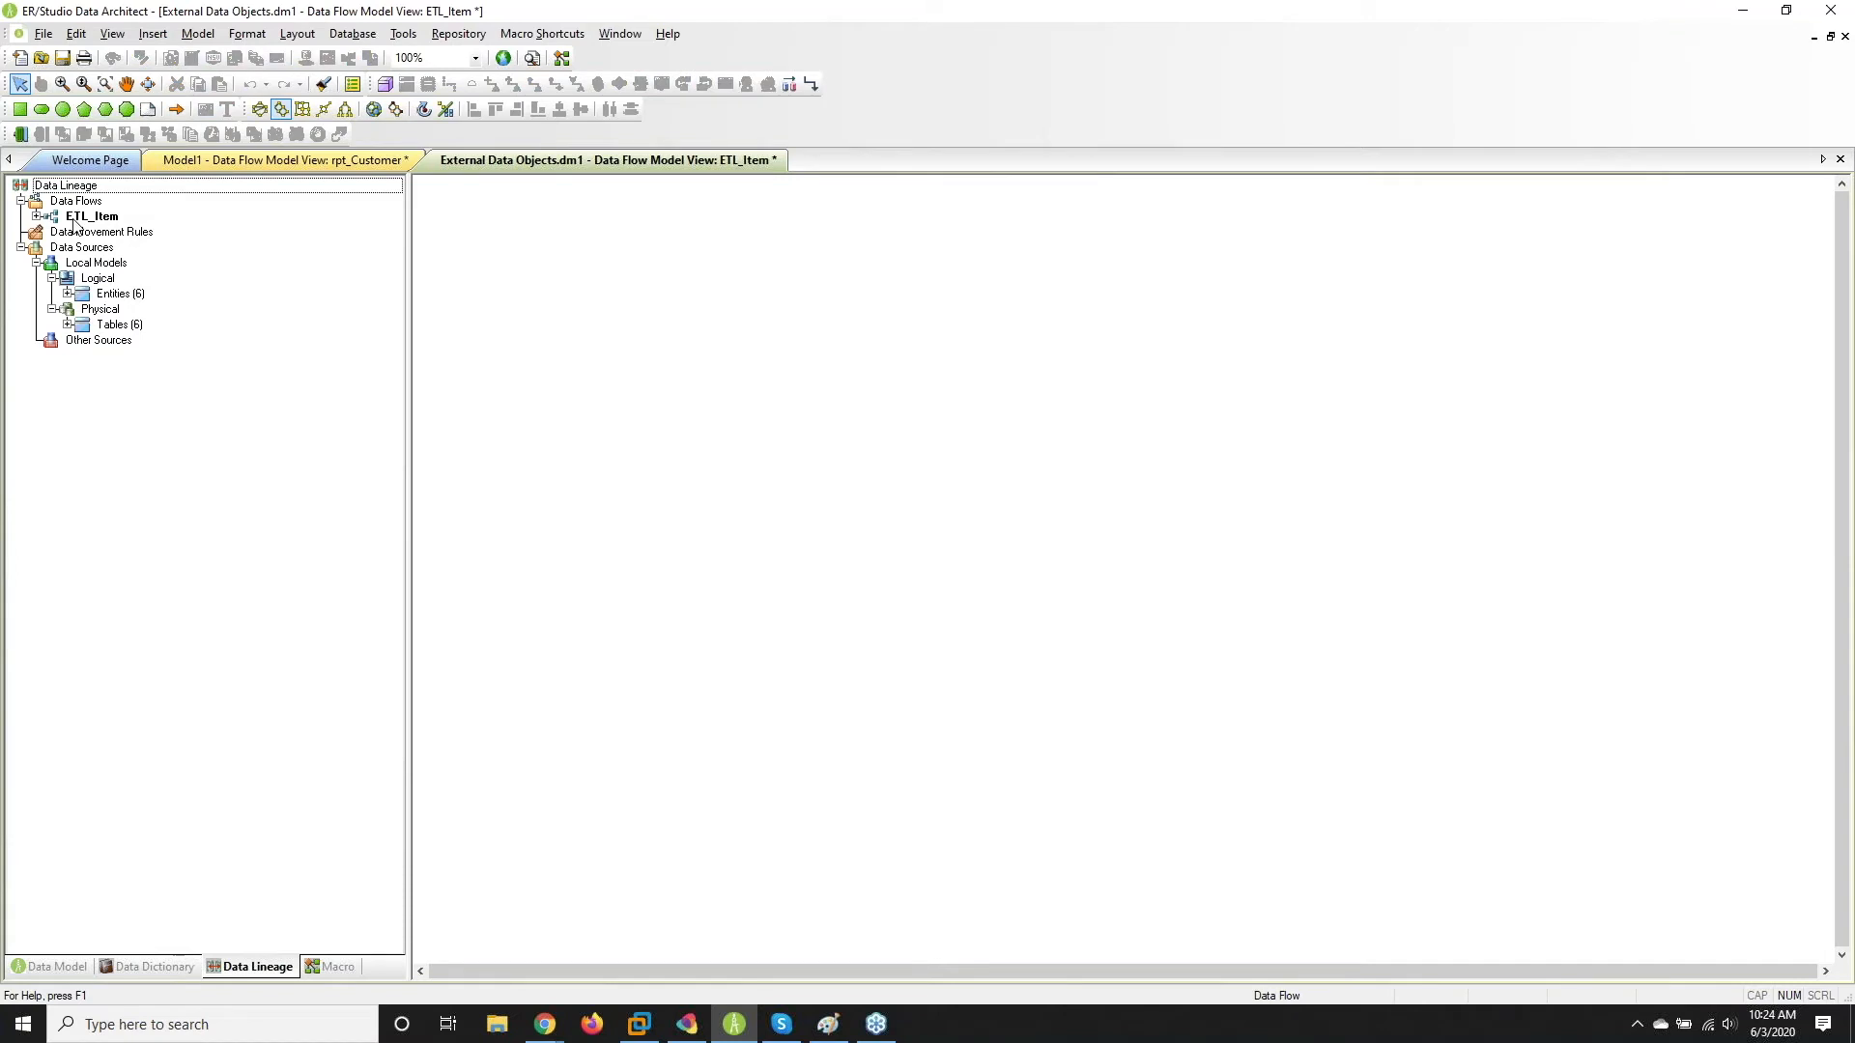
- Locate the Item table among the physical data sources and view the rpt_Customer data flow in Model1
left_click(67, 326)
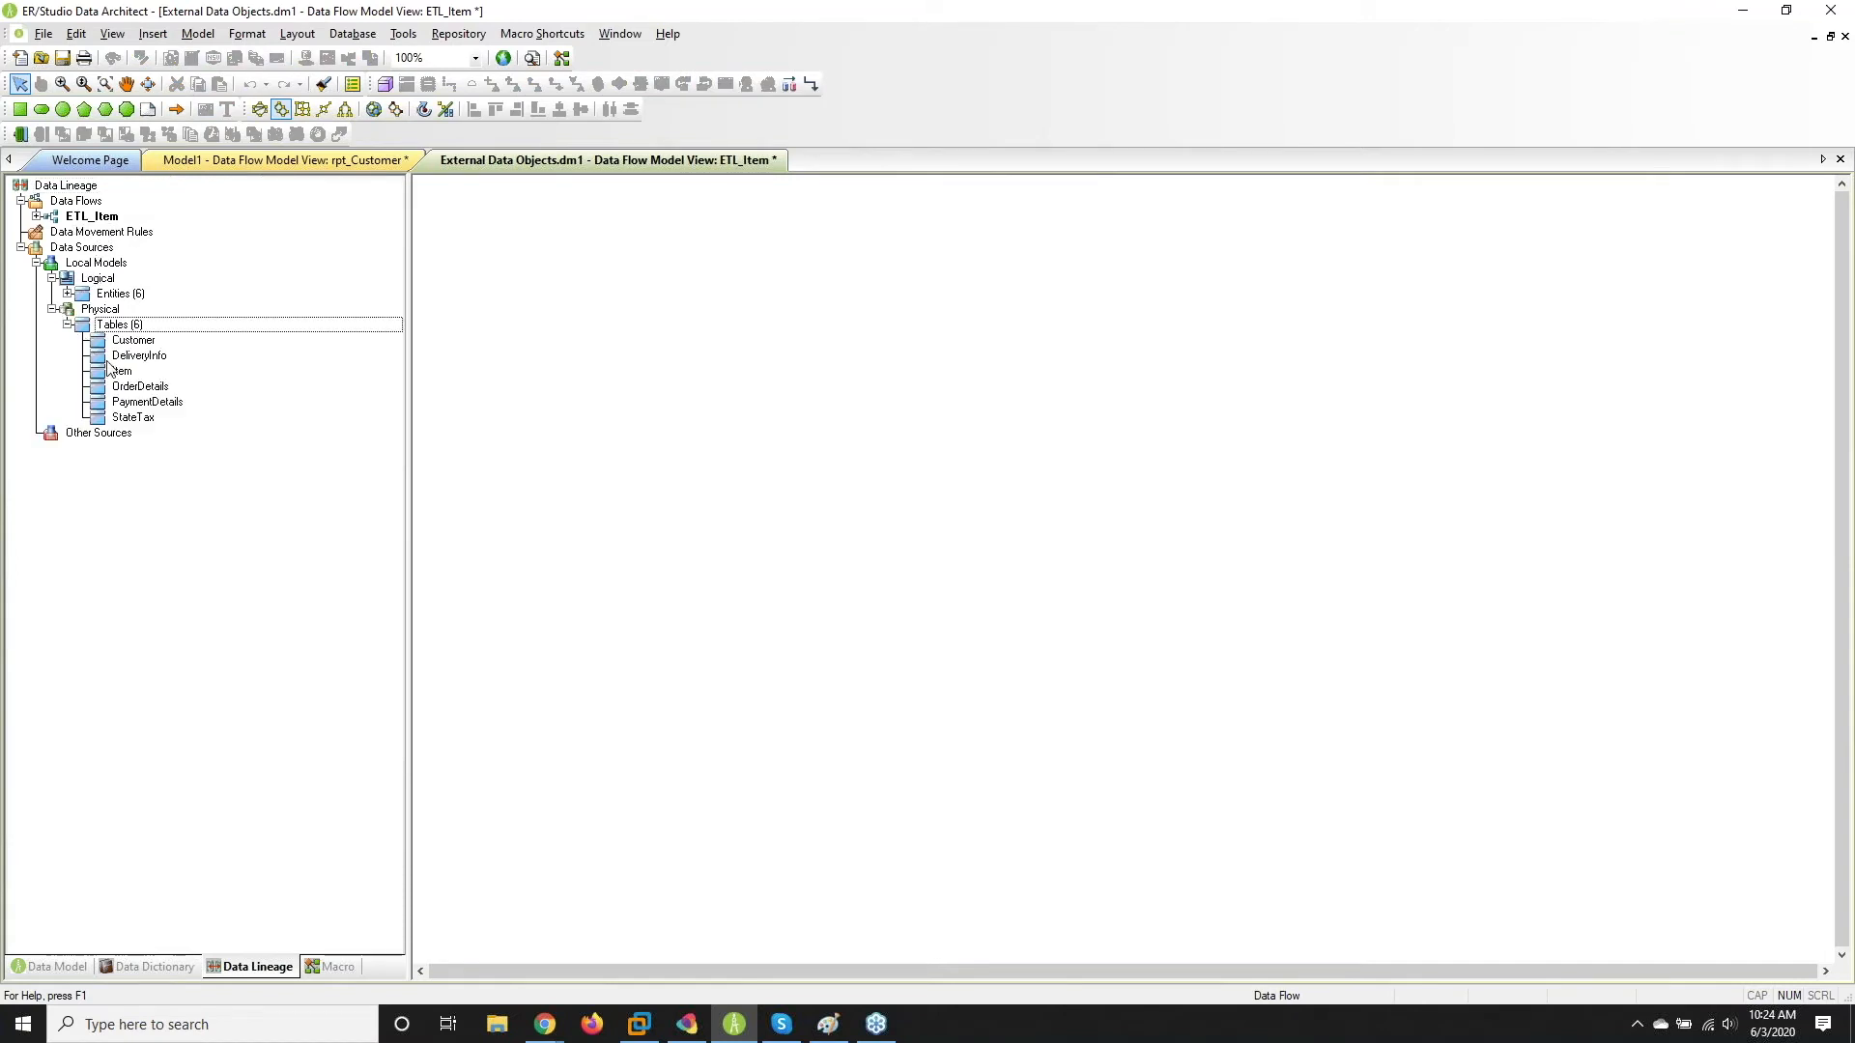
mouse_move(122, 375)
left_mouse_down()
mouse_move(473, 394)
mouse_move(132, 368)
left_mouse_up()
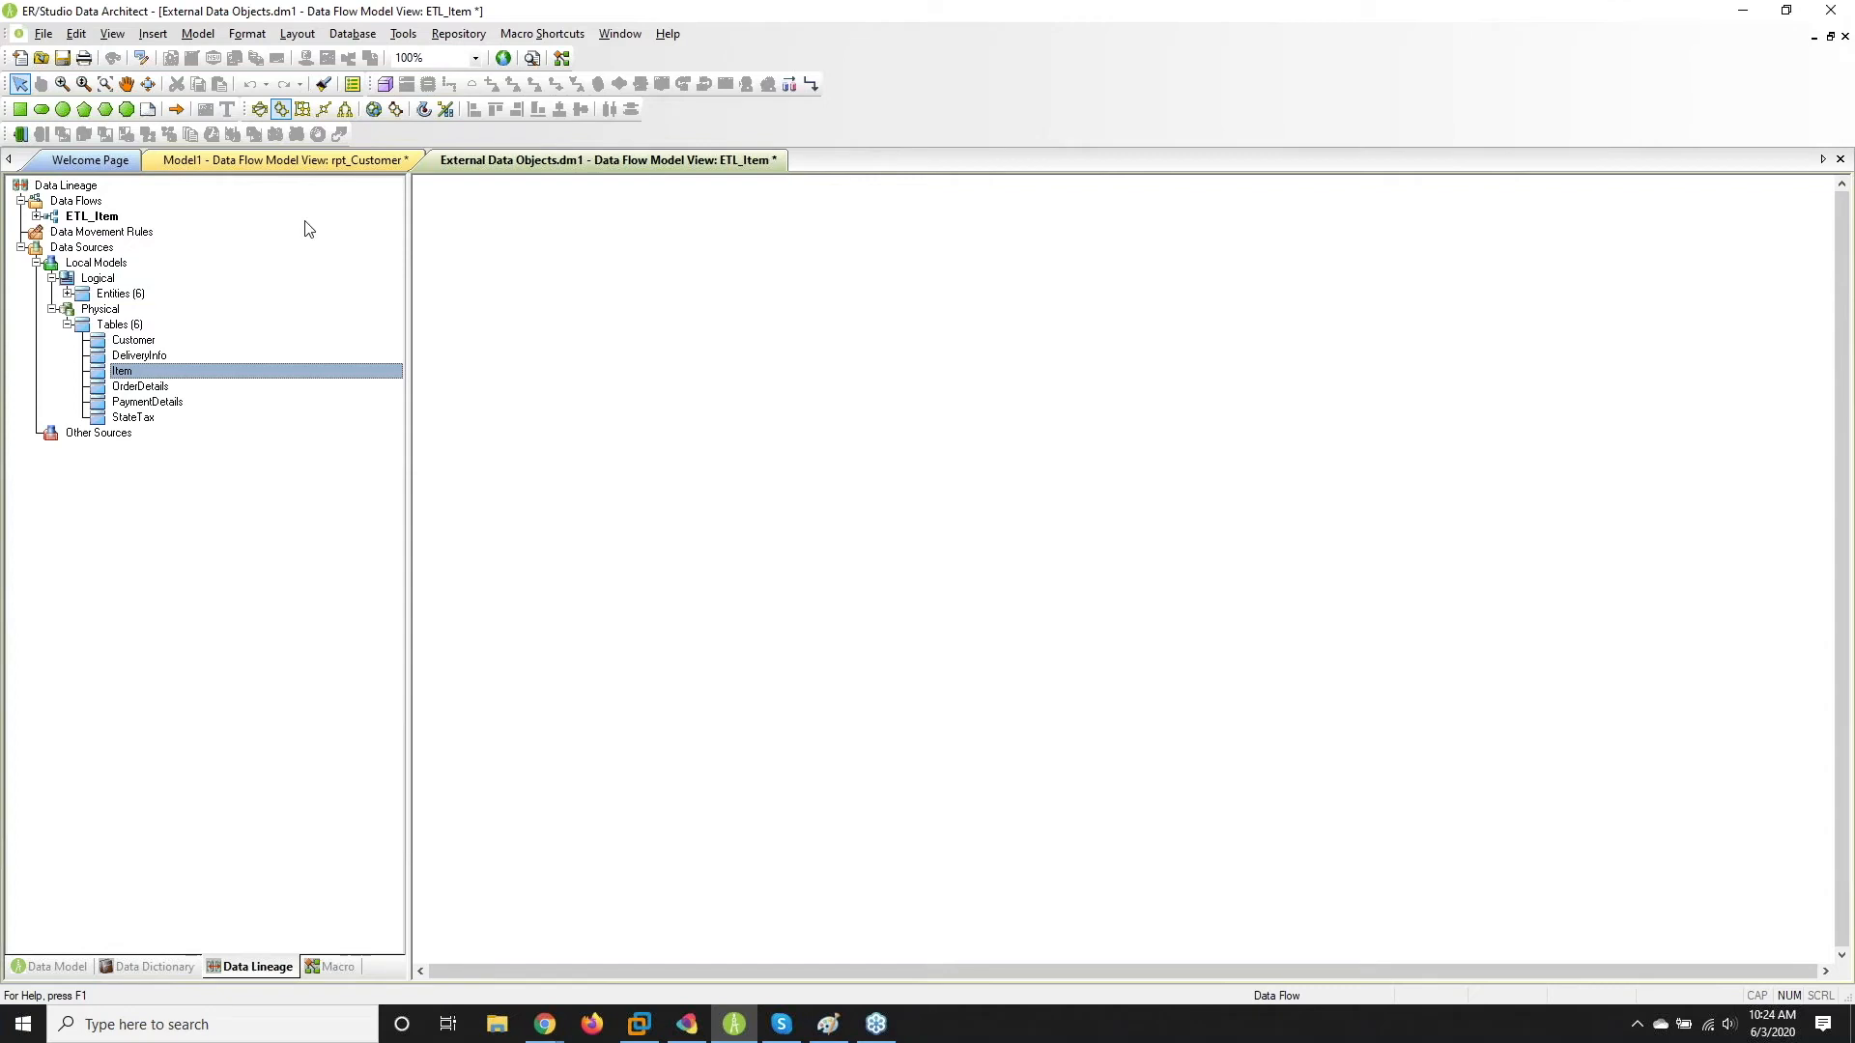
left_click(282, 158)
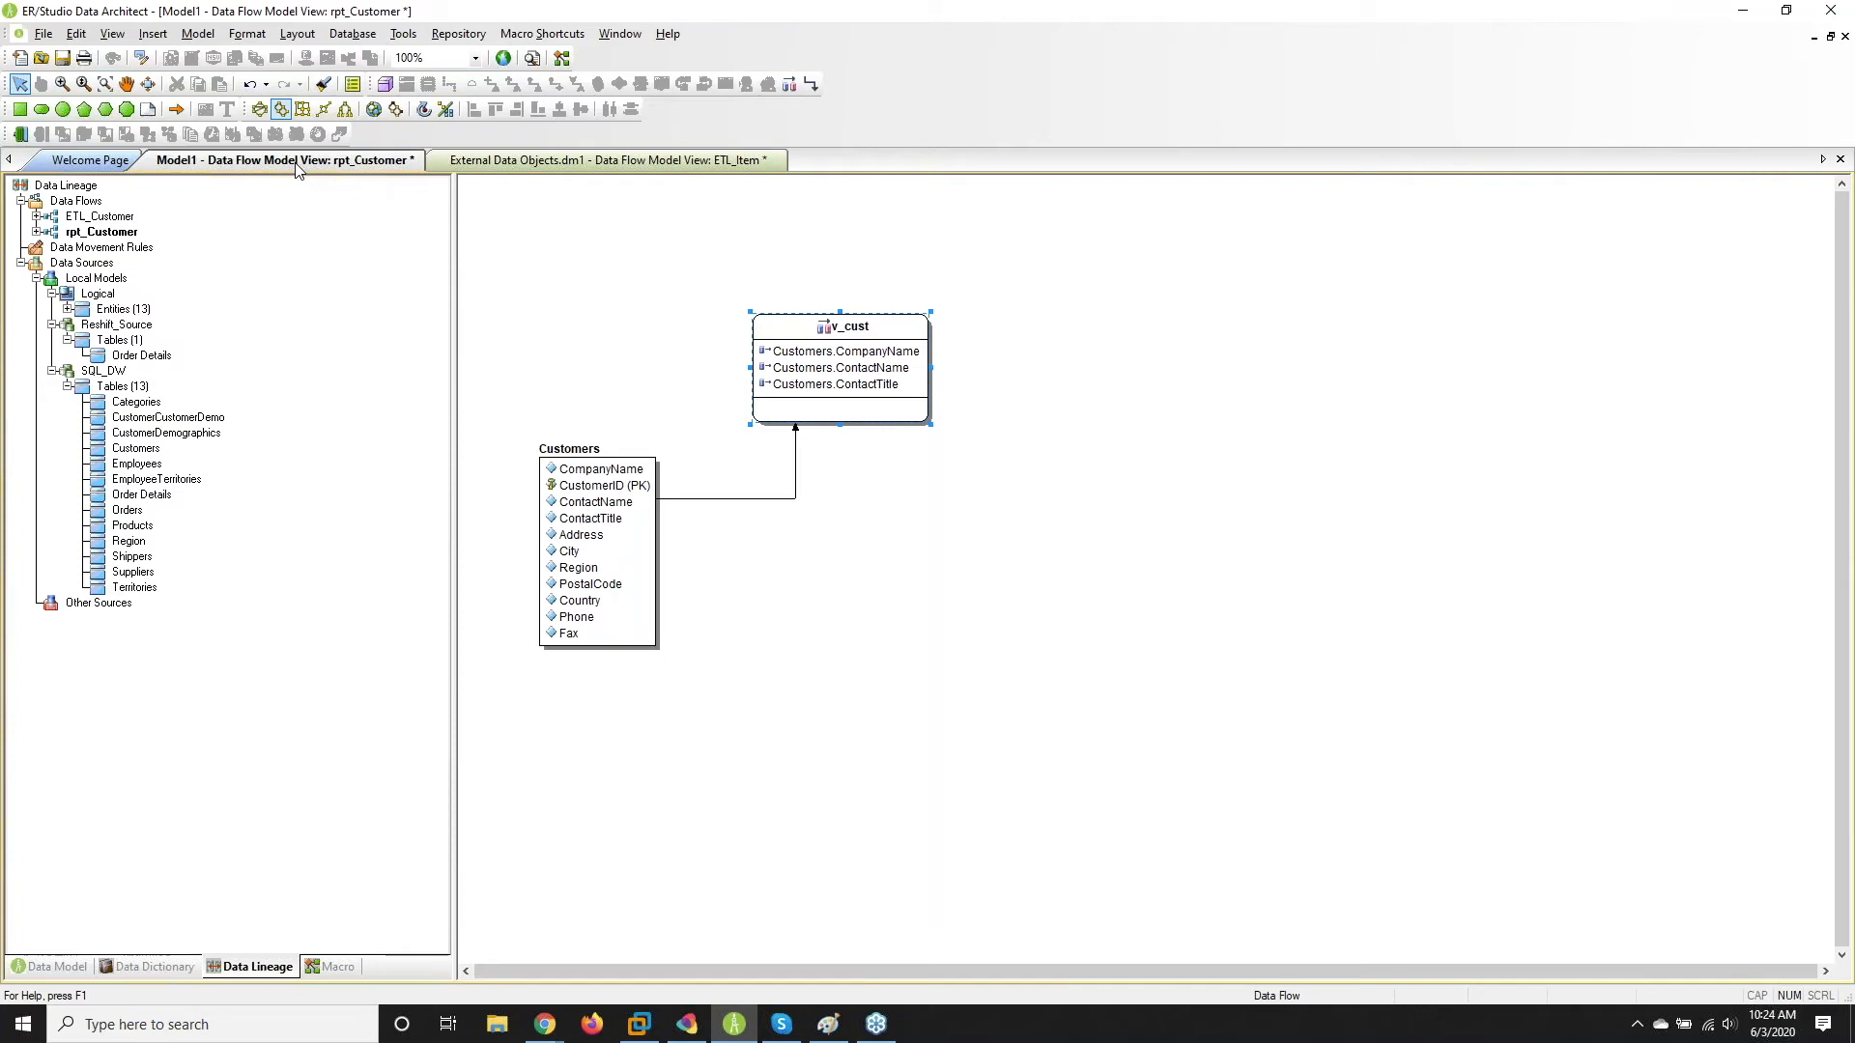
- Switch to the CloudShare session in Chrome and create a data lineage data flow named ETL_Shippers in the MigrationProject_PostGreSQL model
left_click(545, 1024)
left_click(647, 947)
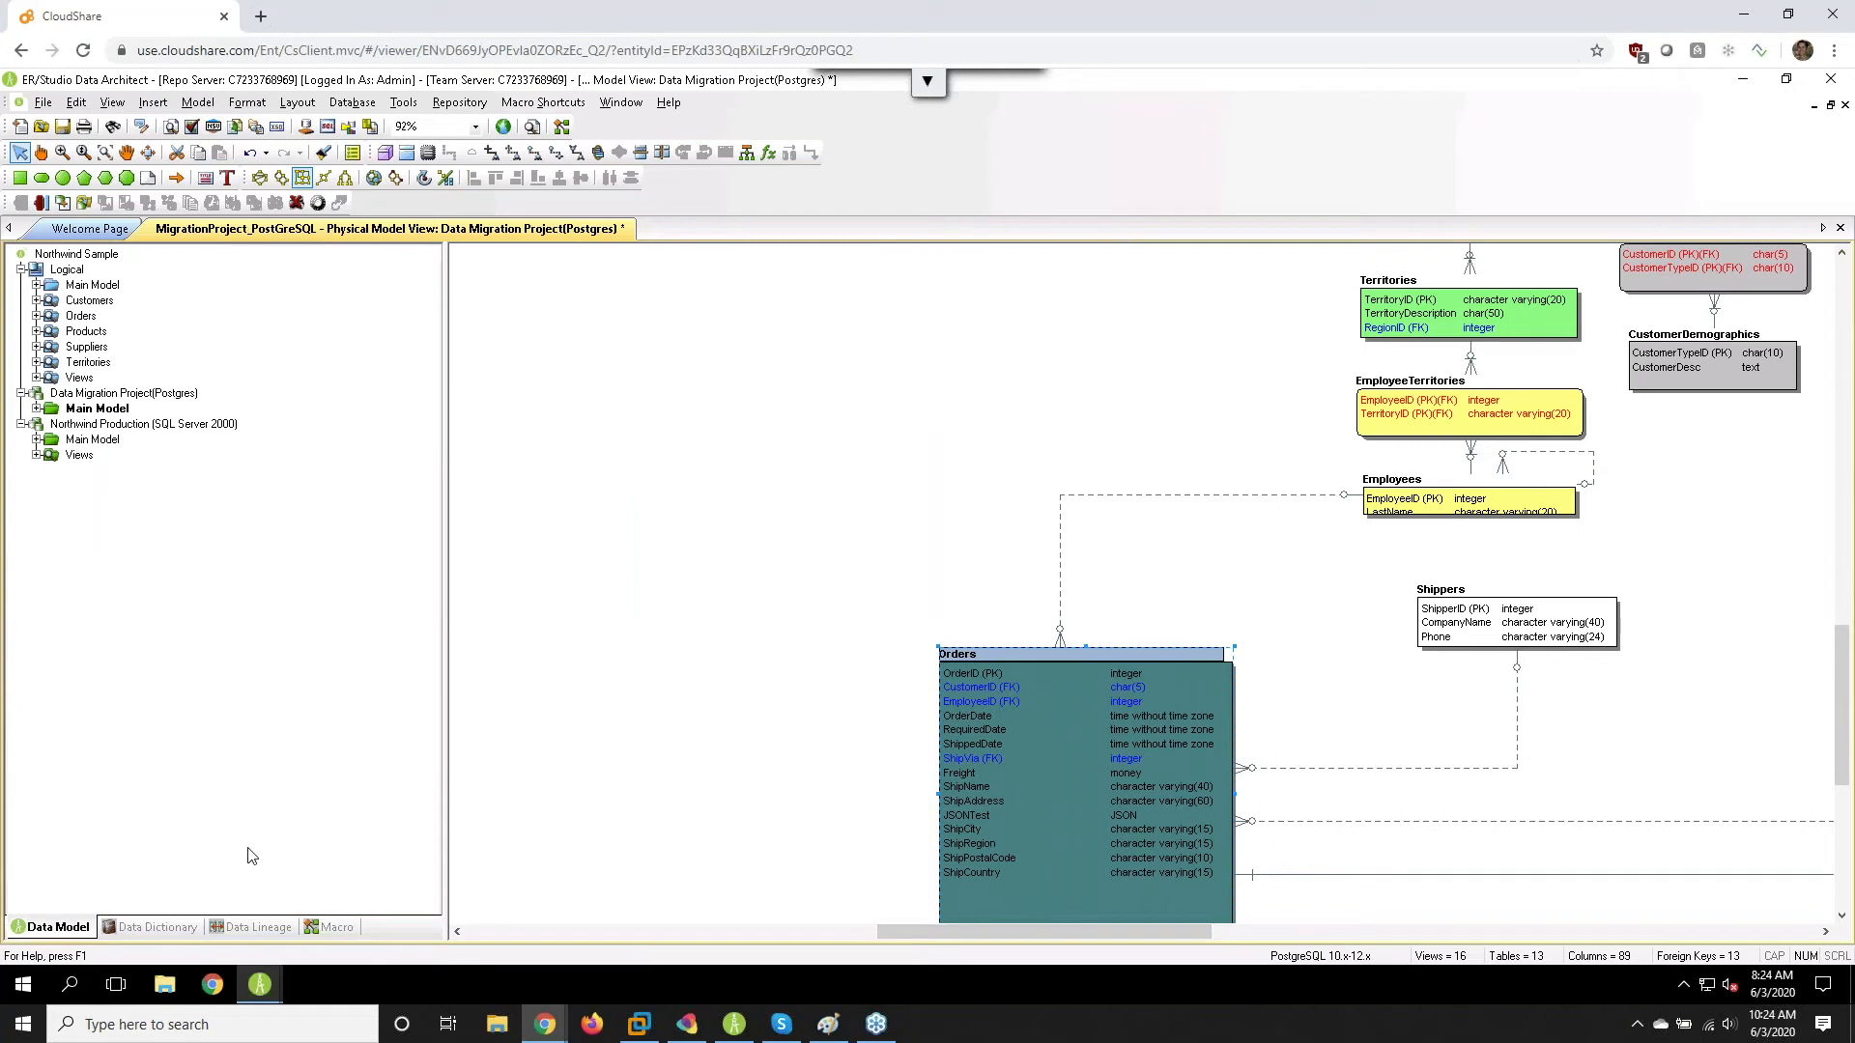
left_click(256, 934)
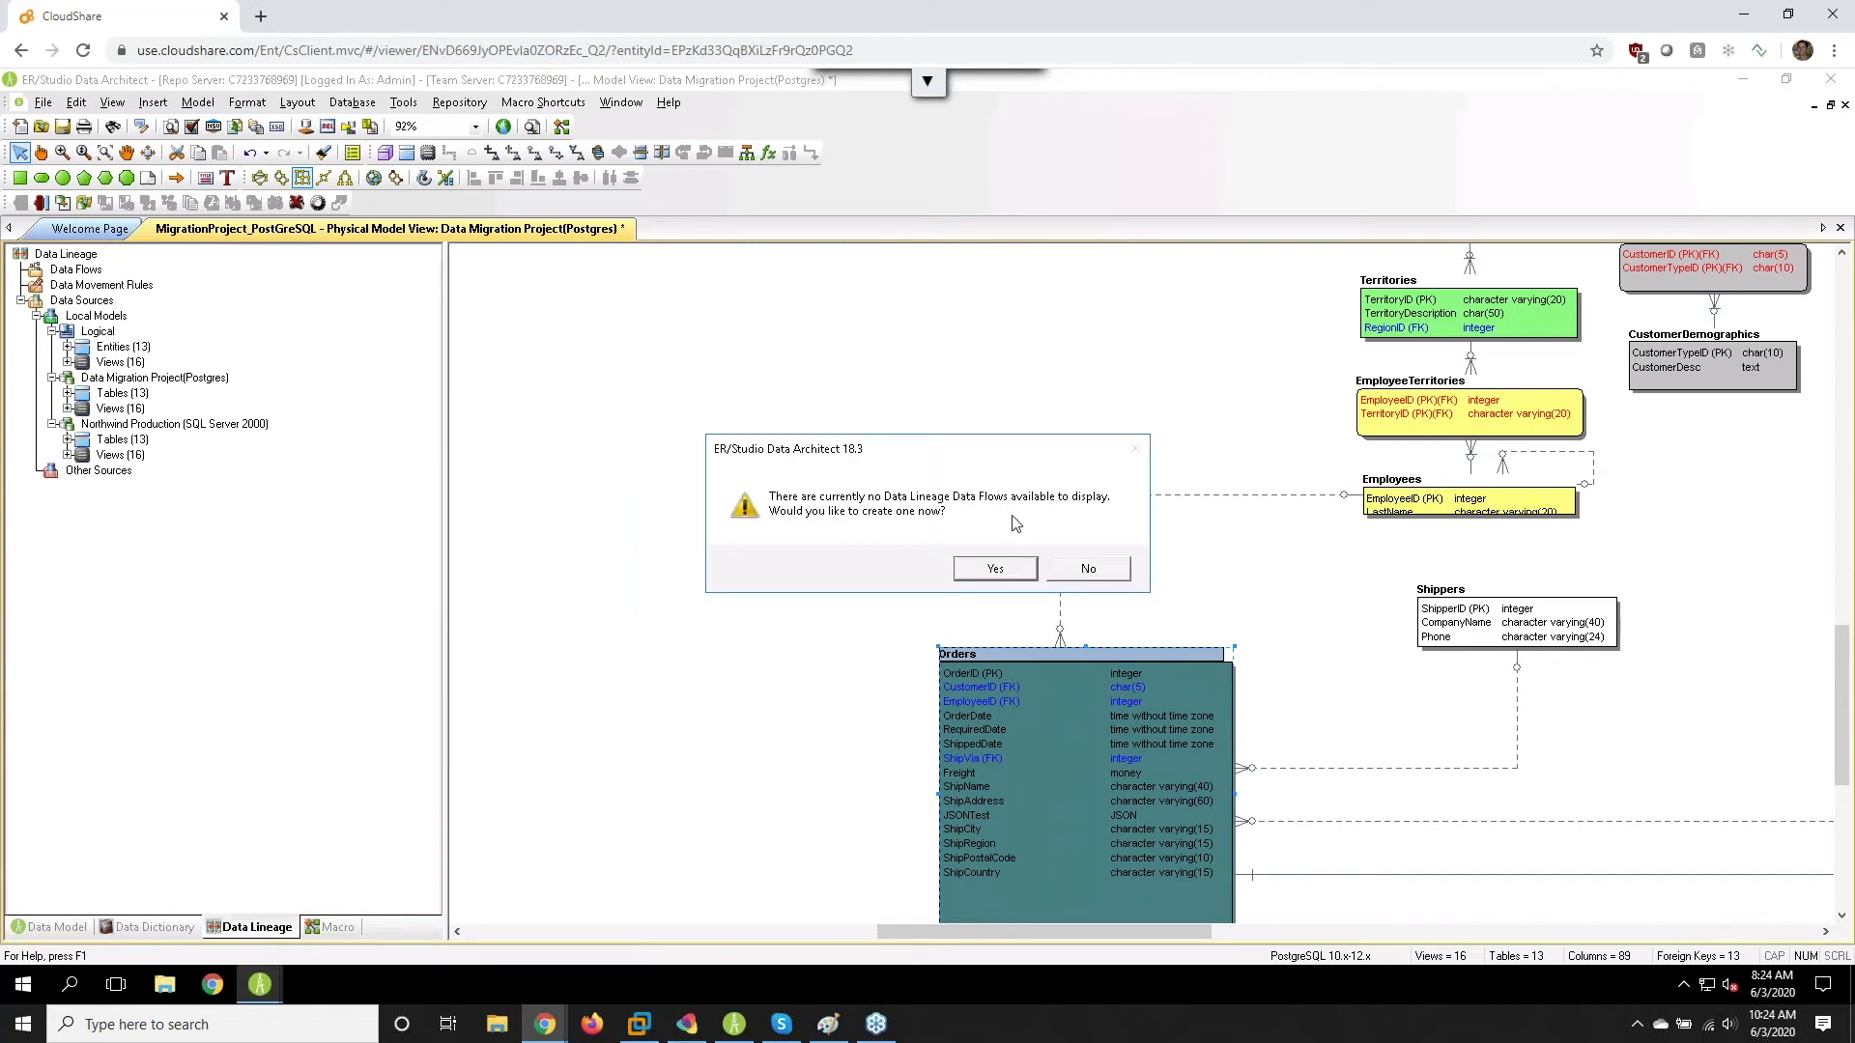
left_click(996, 575)
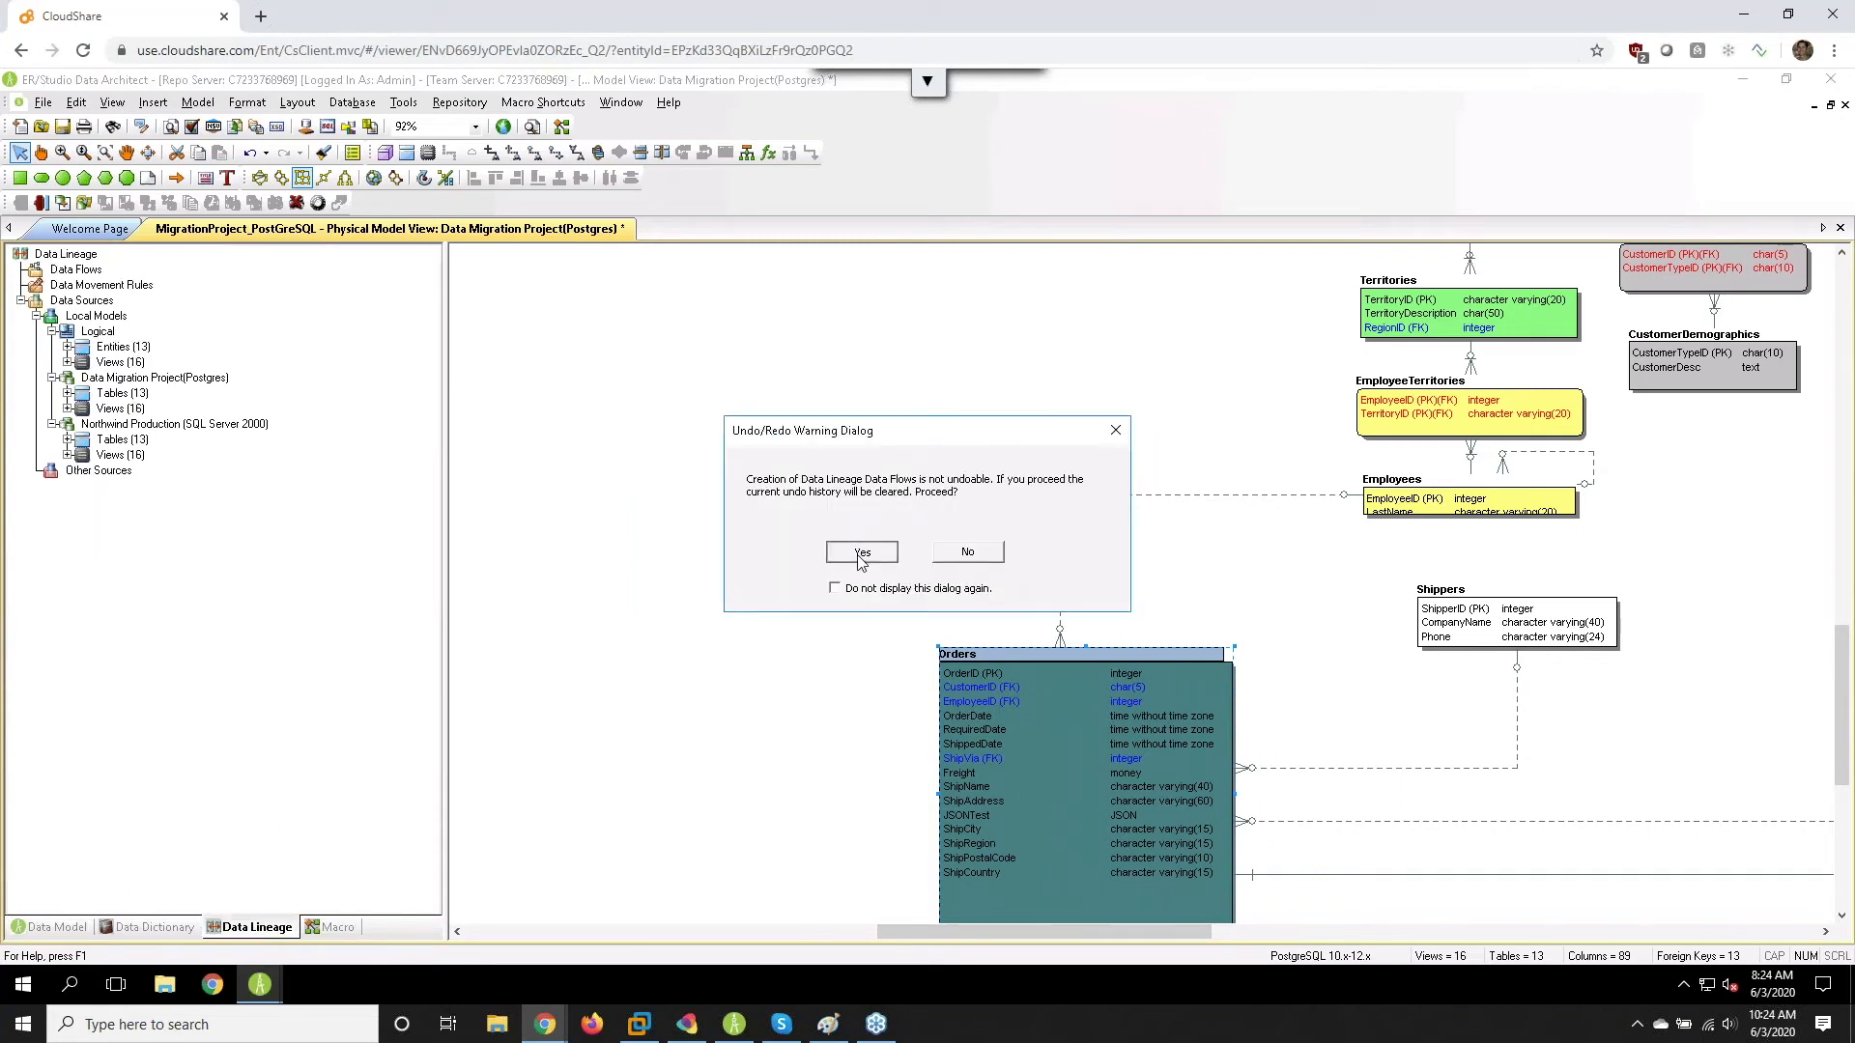
left_click(863, 557)
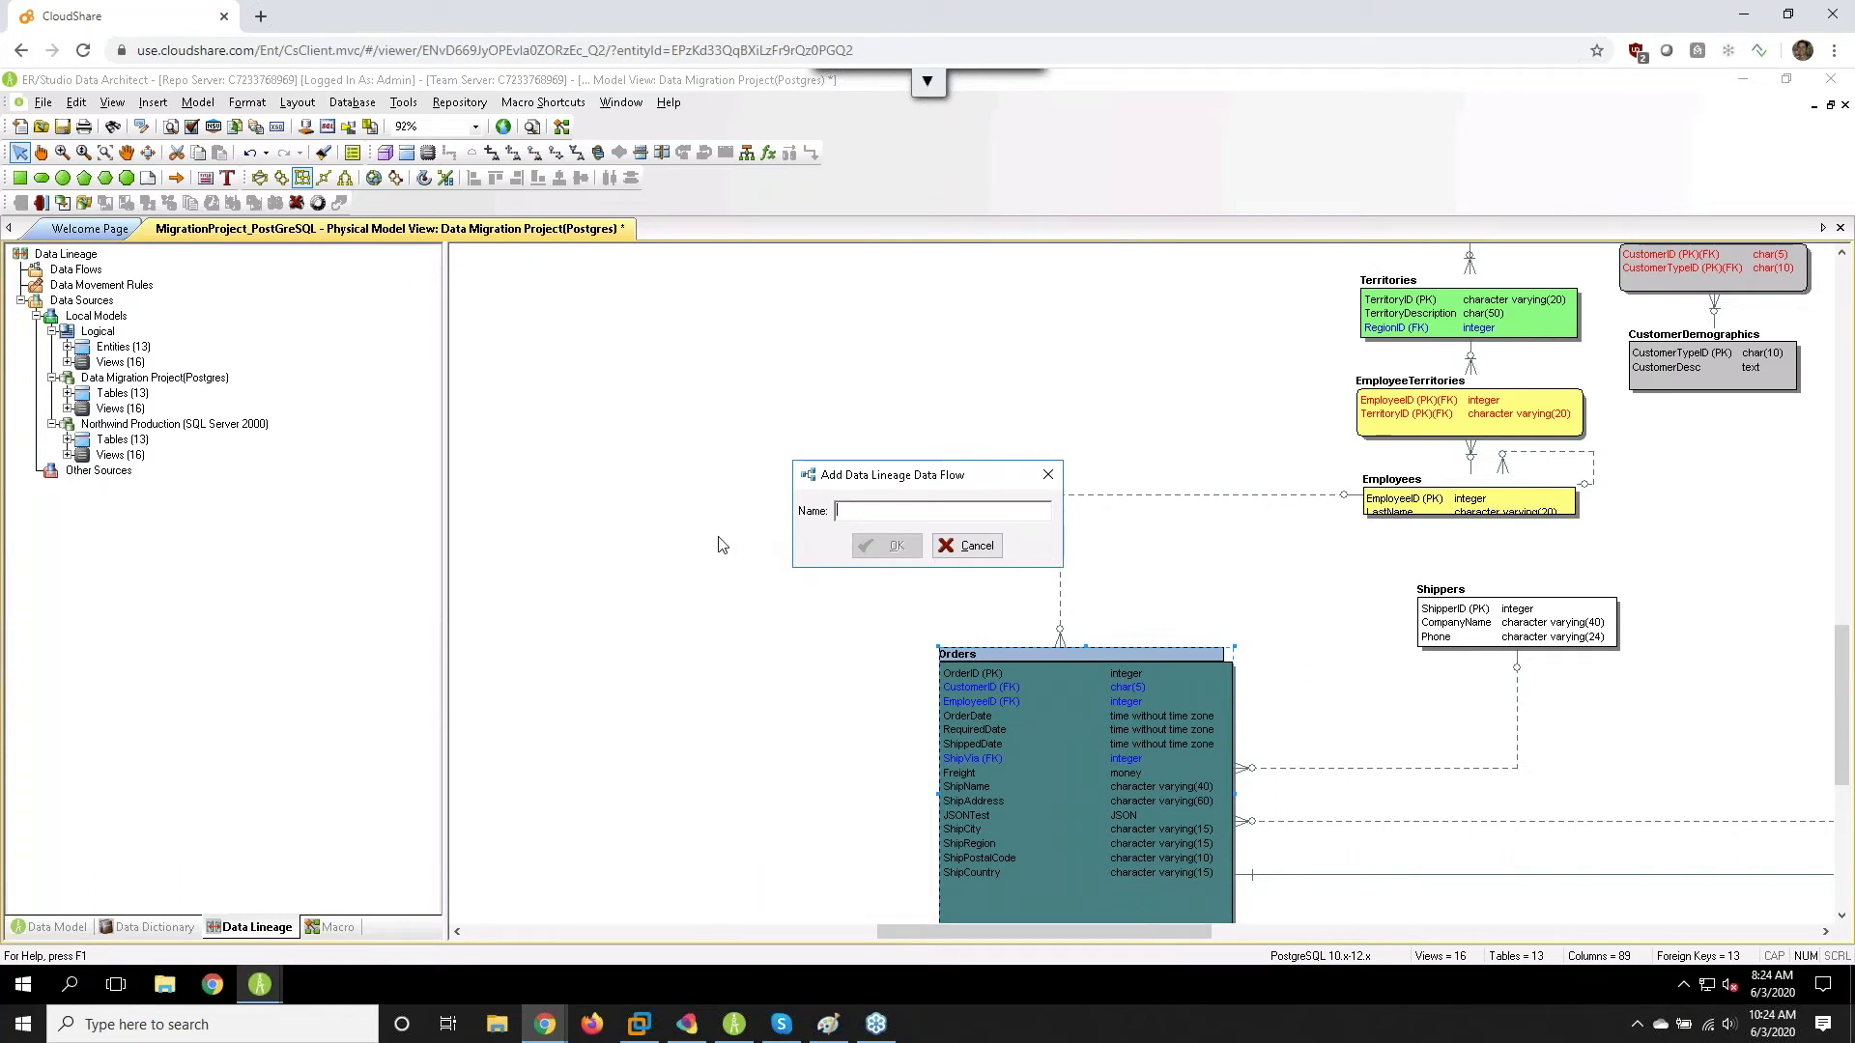
type("ETL")
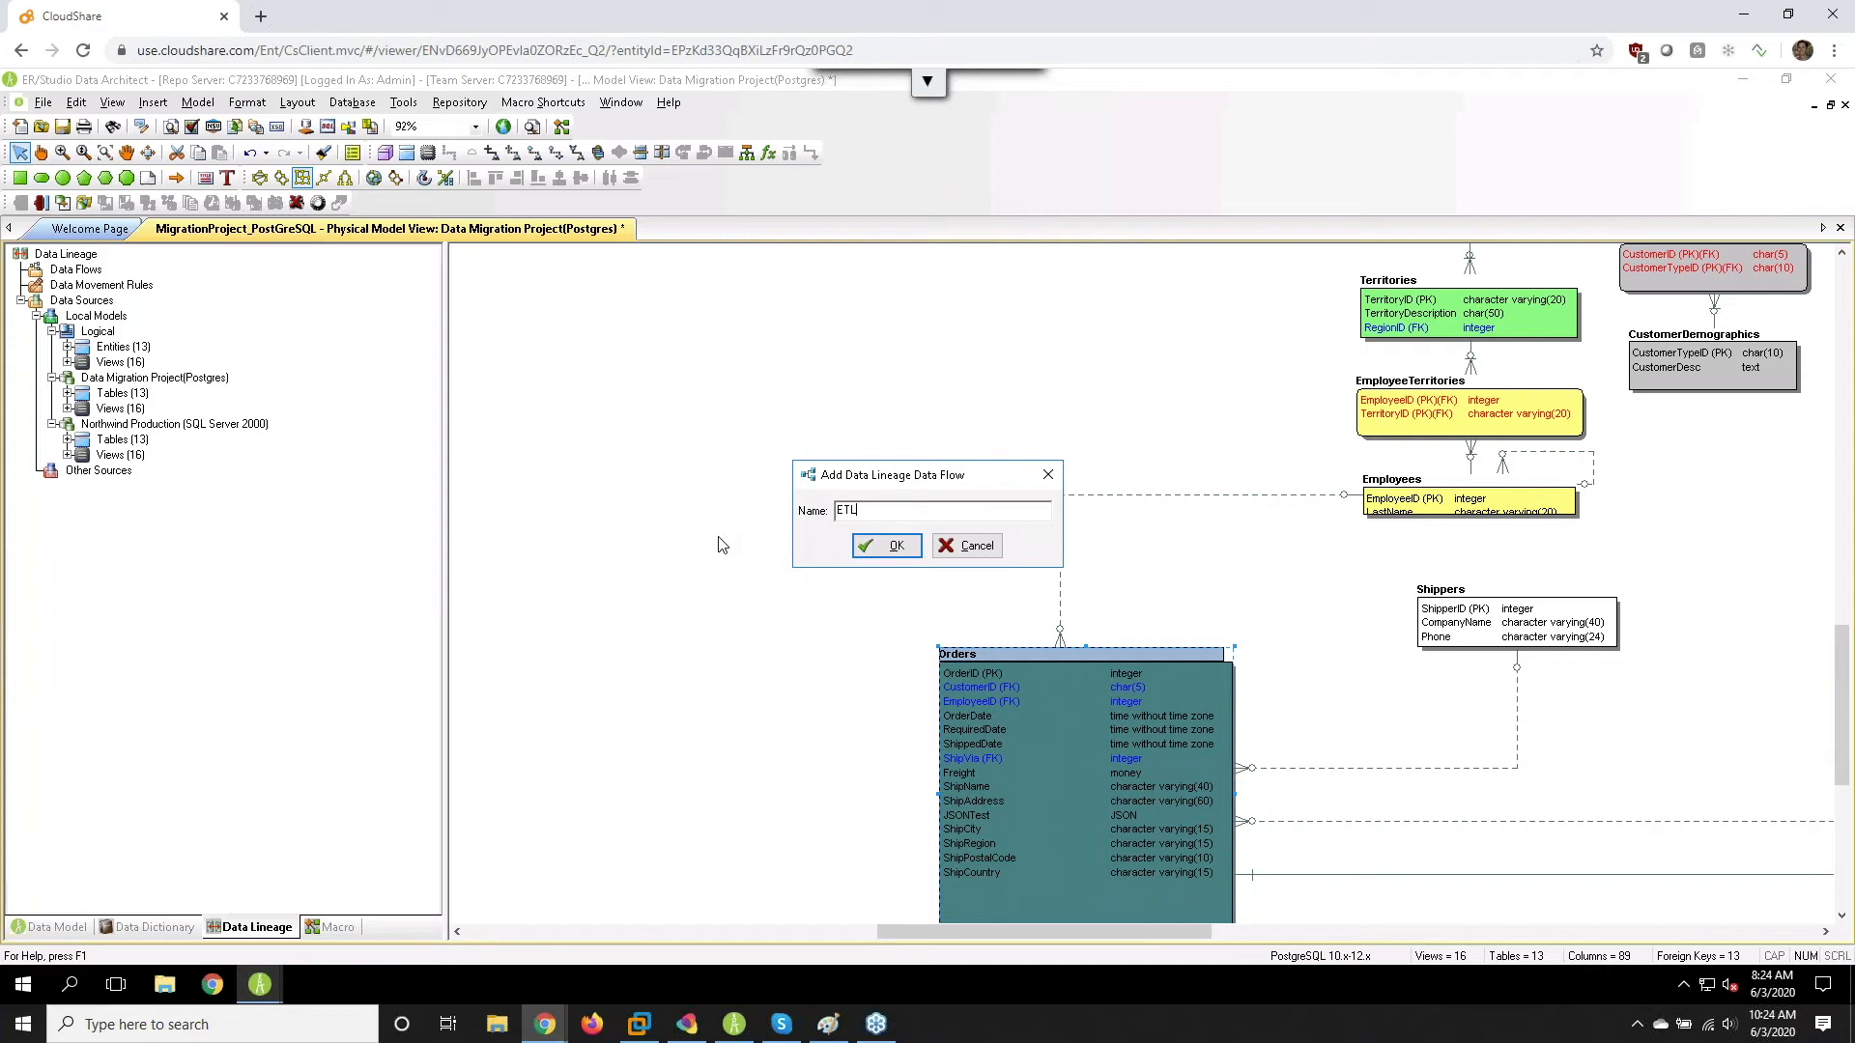
type("_Shippers")
left_click(904, 541)
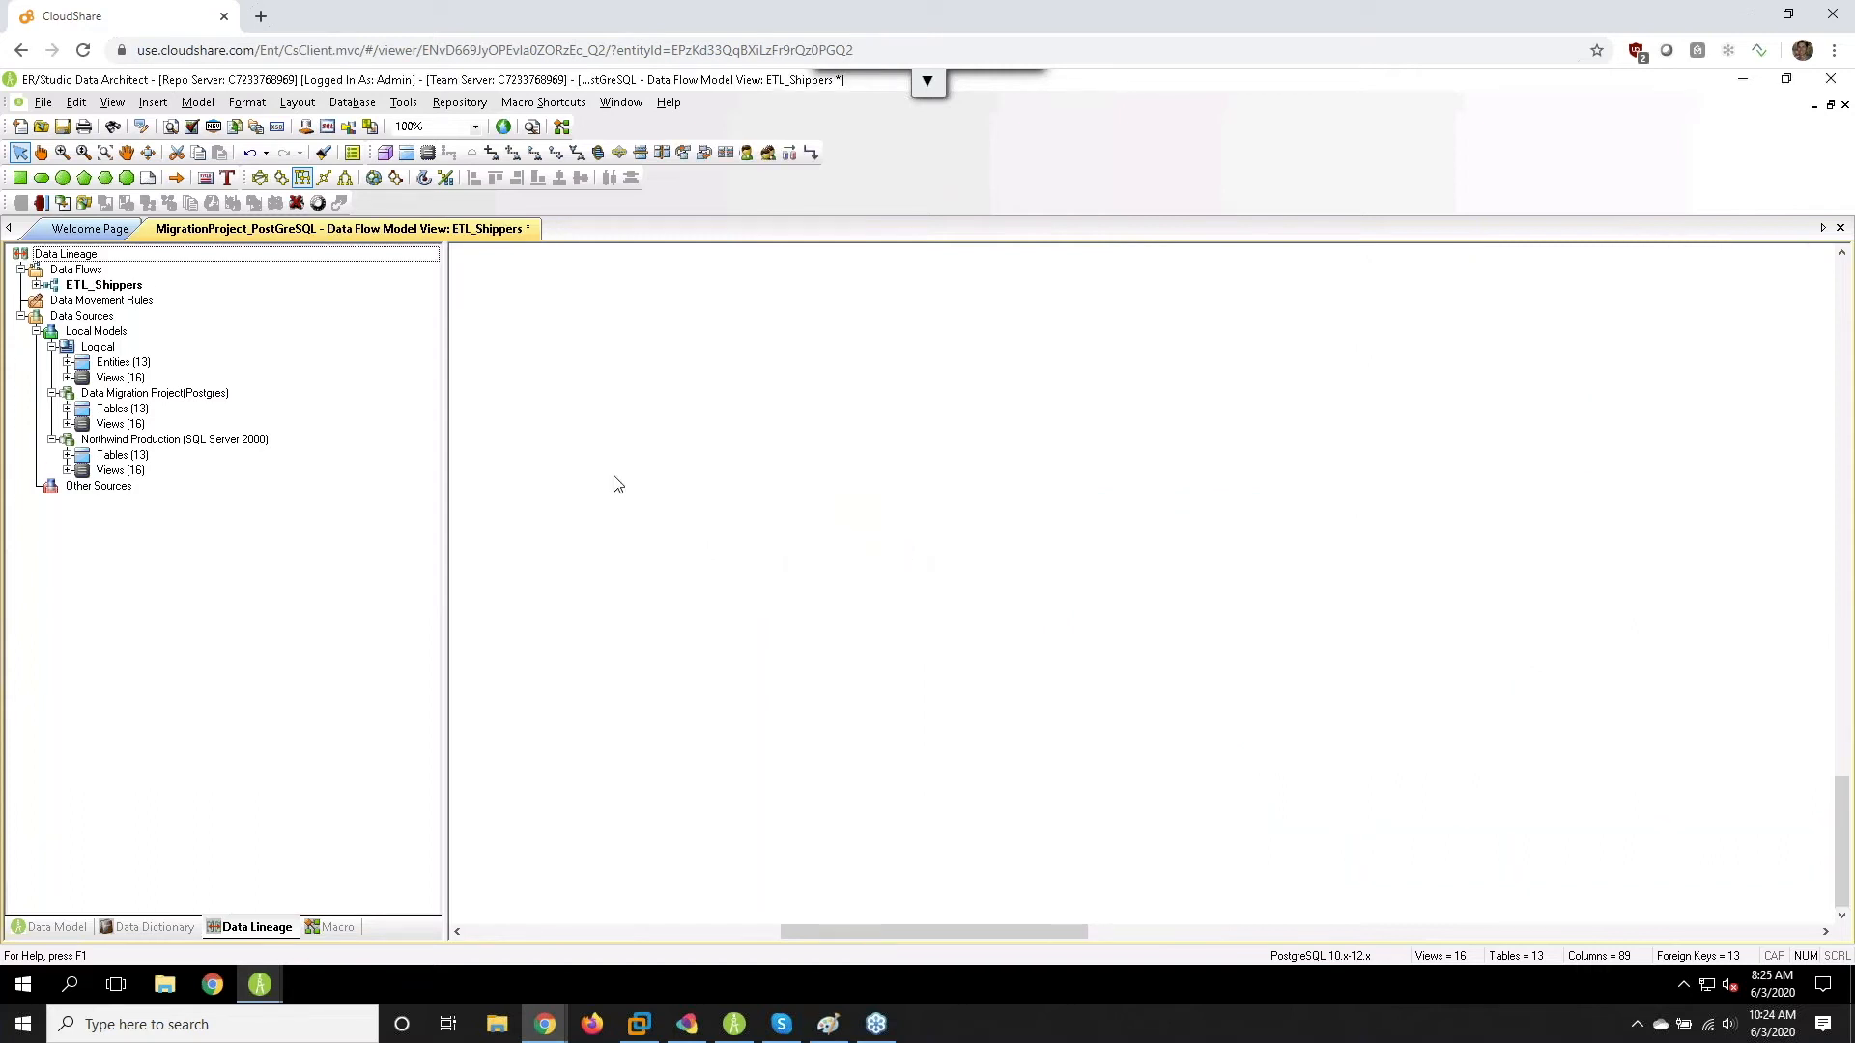
- Add the Shippers tables from Northwind Production (SQL Server 2000) and Data Migration Project(Postgres) side by side to the ETL_Shippers data flow
left_click(108, 443)
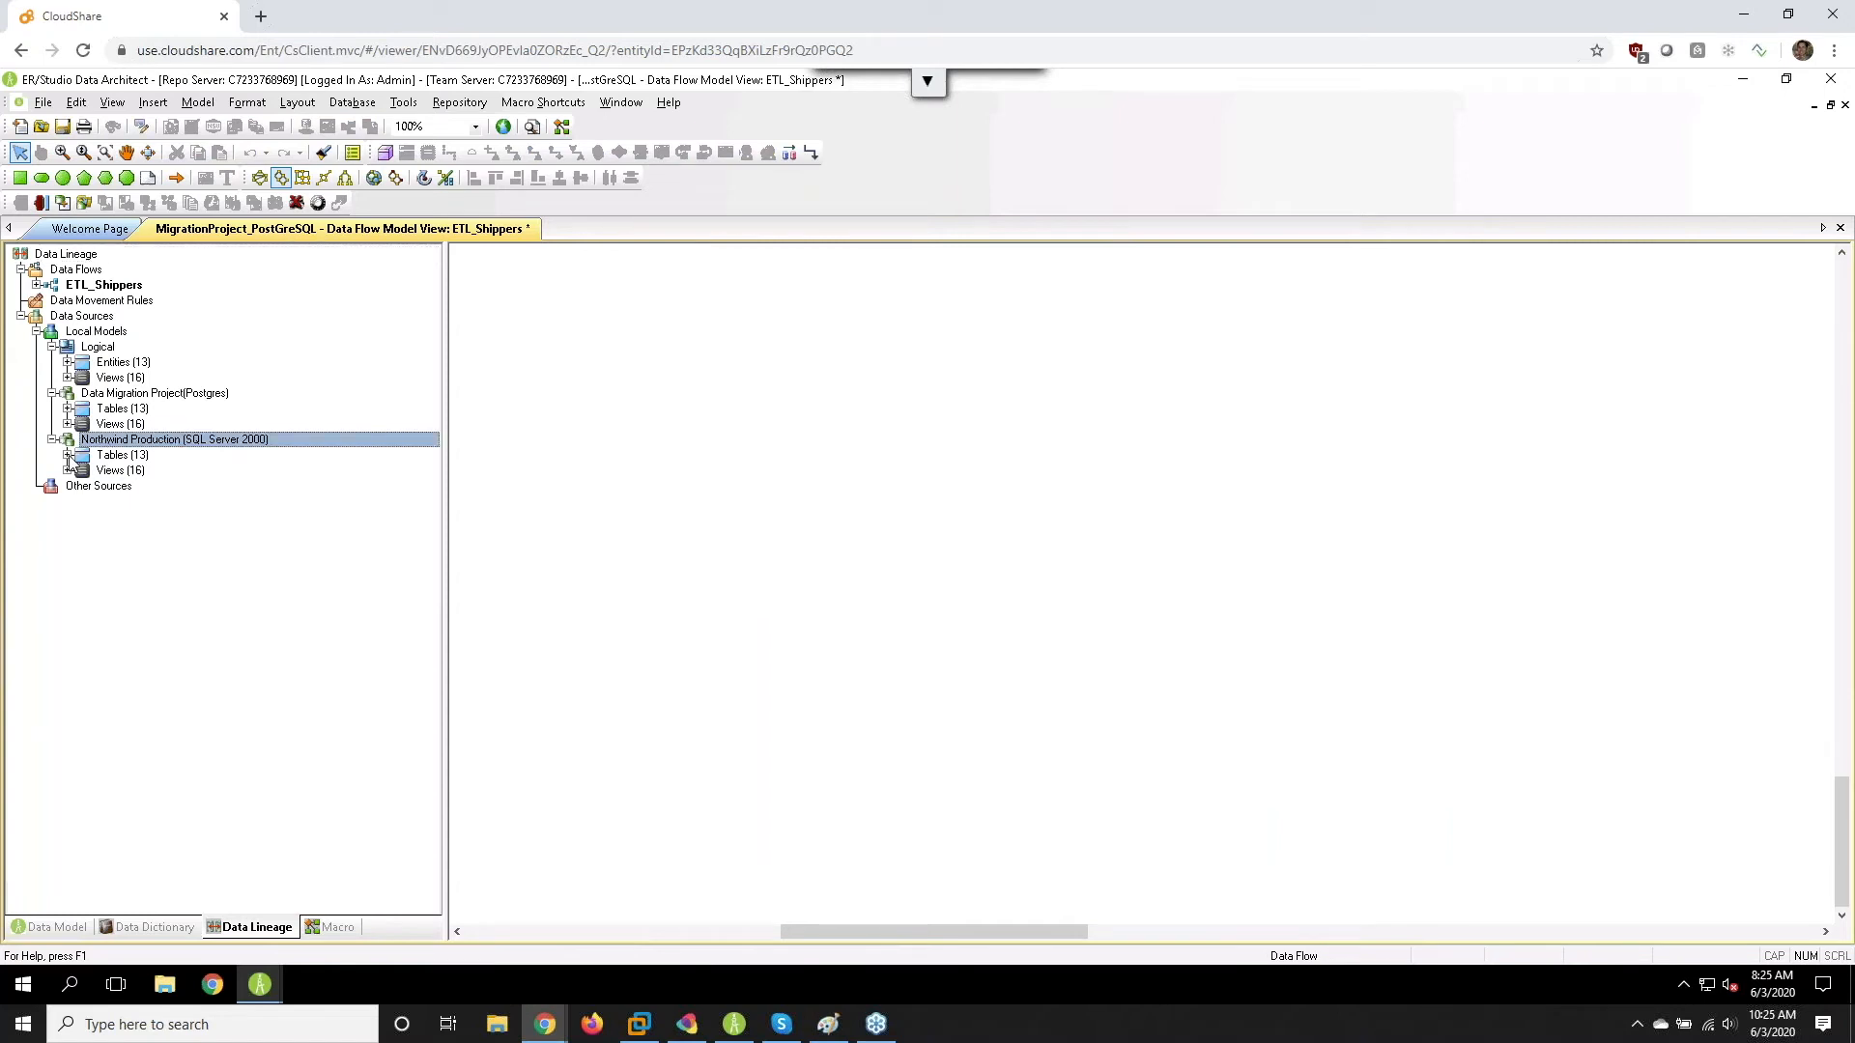
left_click(67, 455)
left_click_drag(125, 626, 538, 629)
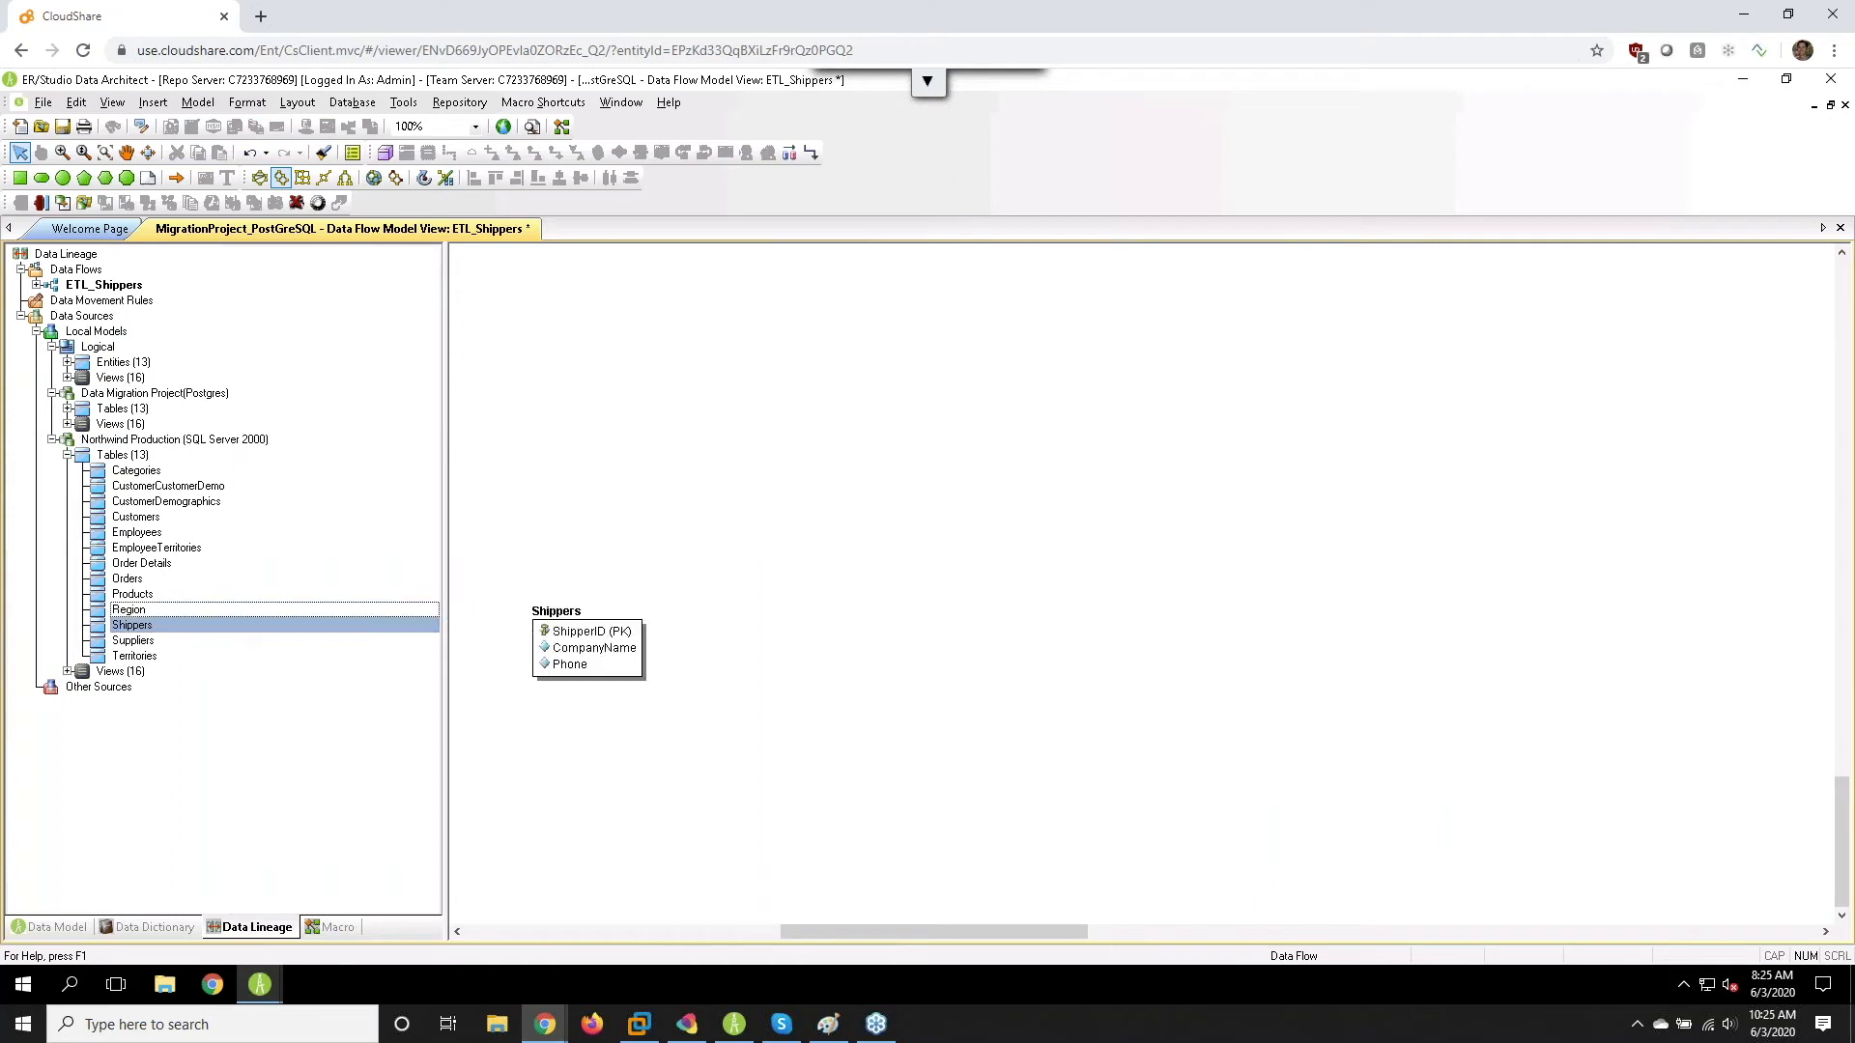
left_click(67, 409)
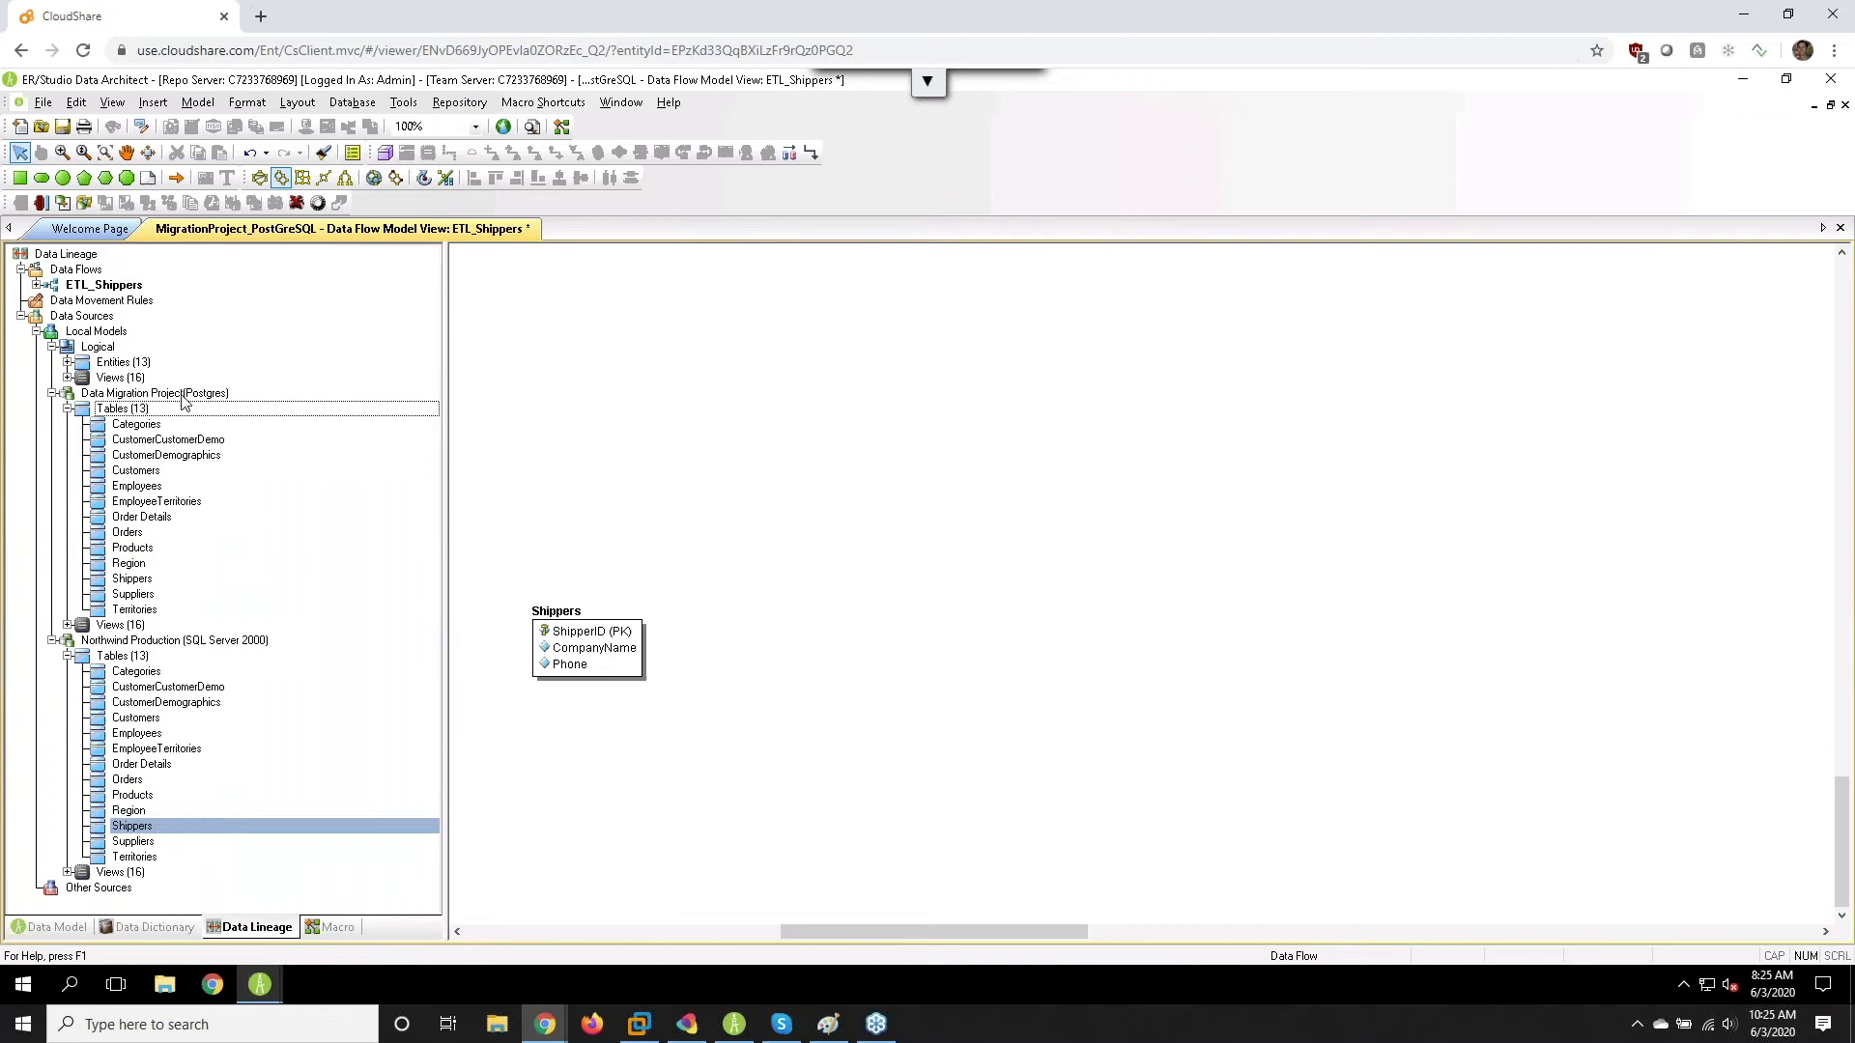
left_click_drag(137, 581, 964, 629)
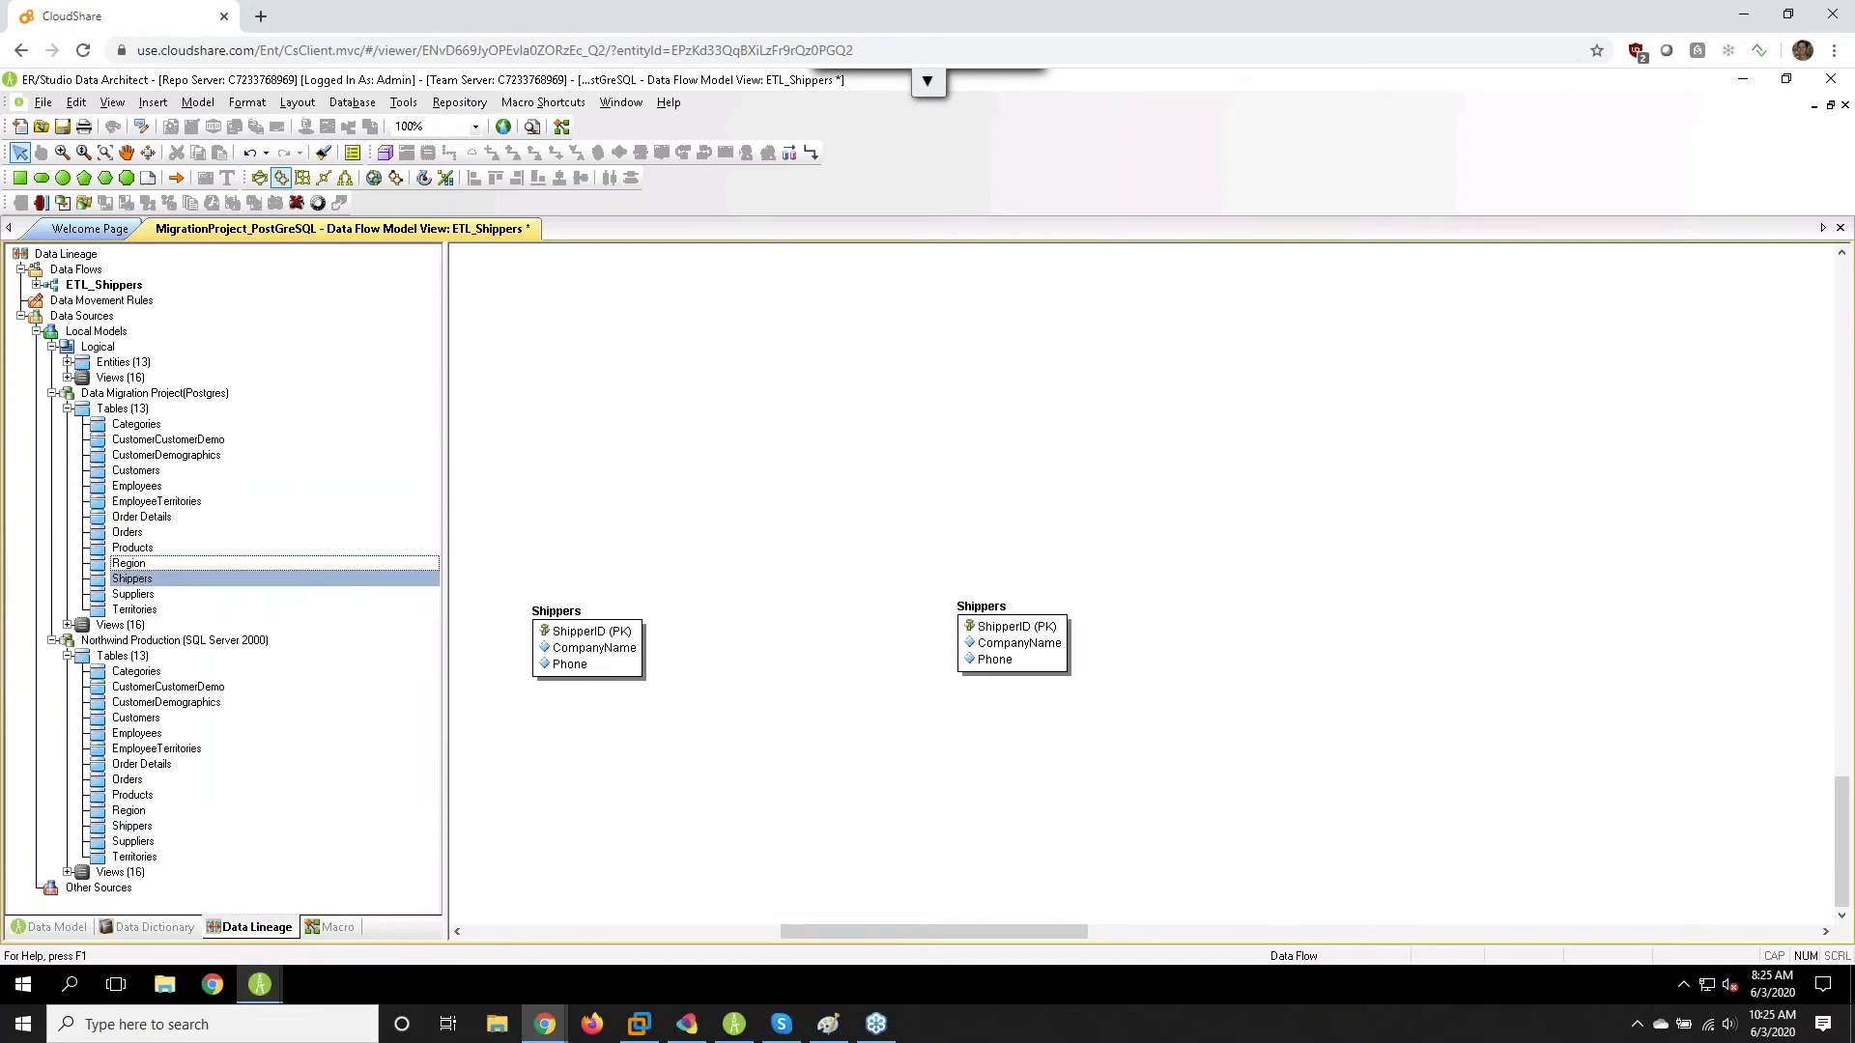
- Place a transformation above and midway between the two Shippers tables
left_click(790, 155)
left_click(760, 424)
right_click(762, 424)
left_click_drag(806, 436, 767, 436)
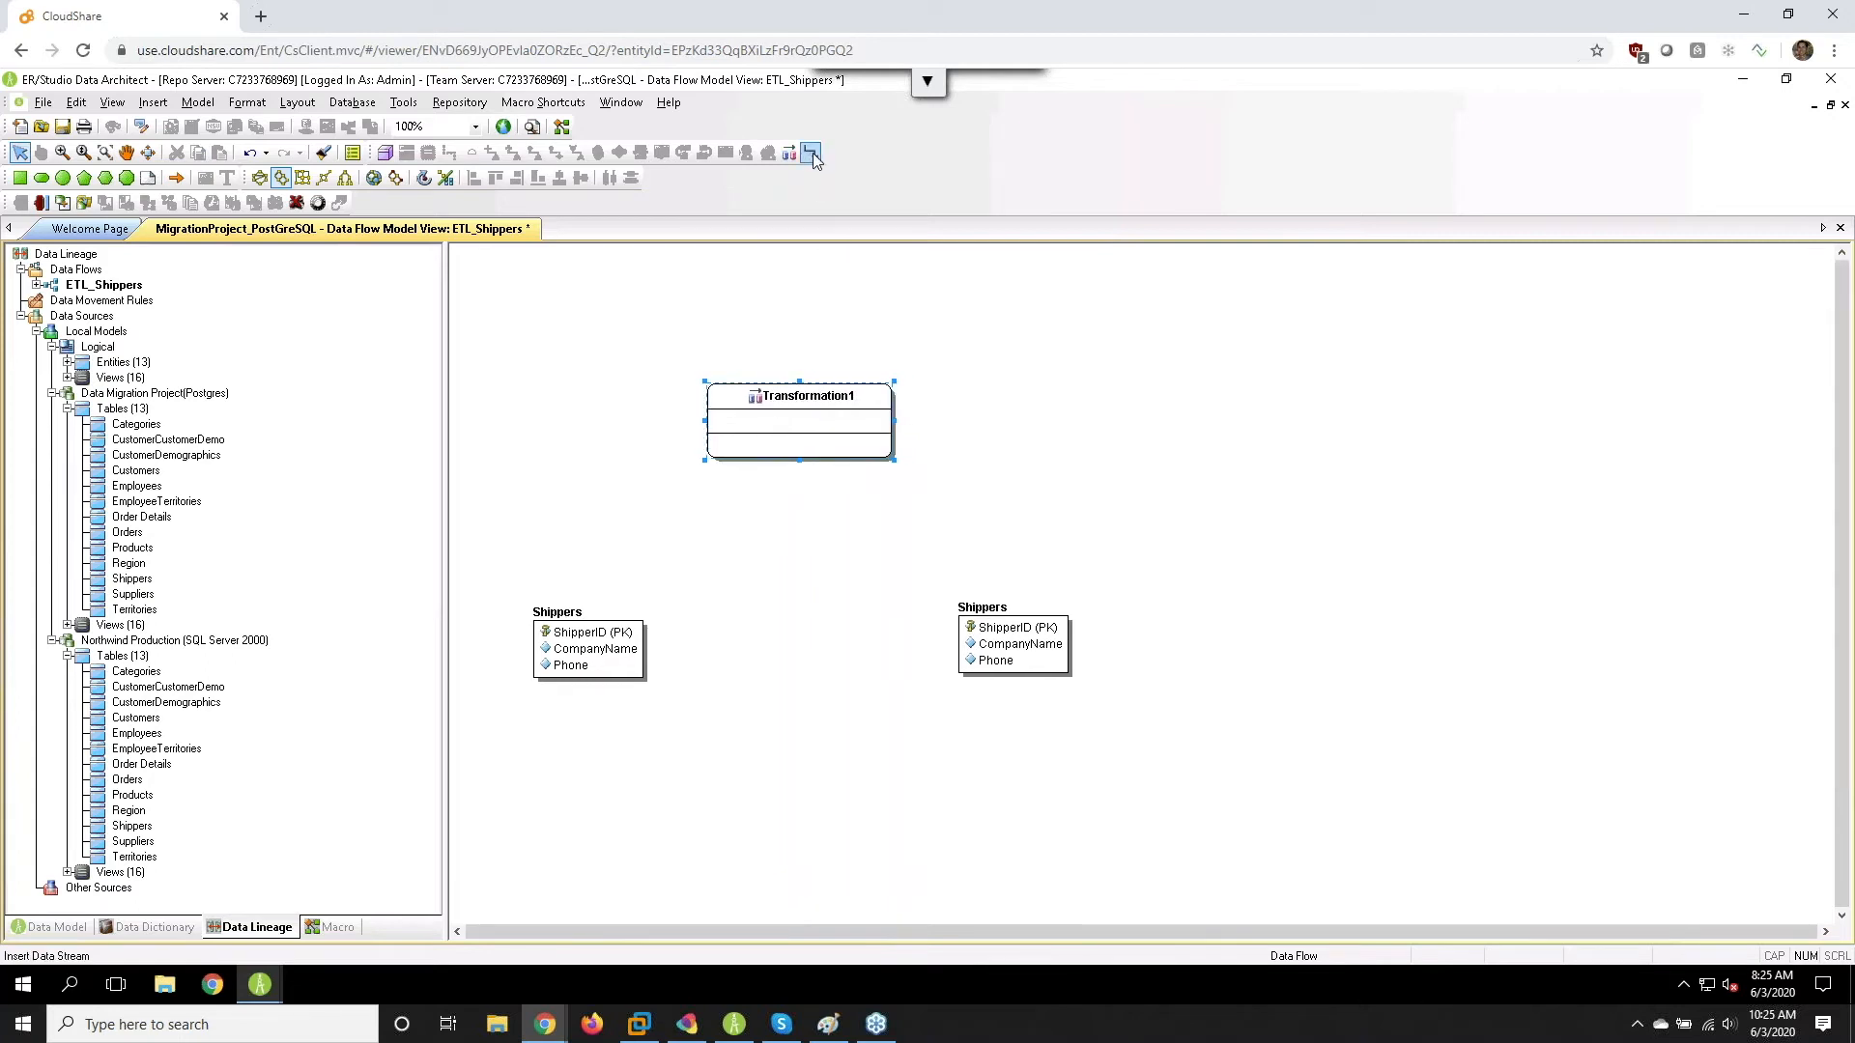
- Connect data streams from the source Shippers table to the transformation and from the transformation to the Postgres Shippers table
left_click(811, 154)
left_click(812, 426)
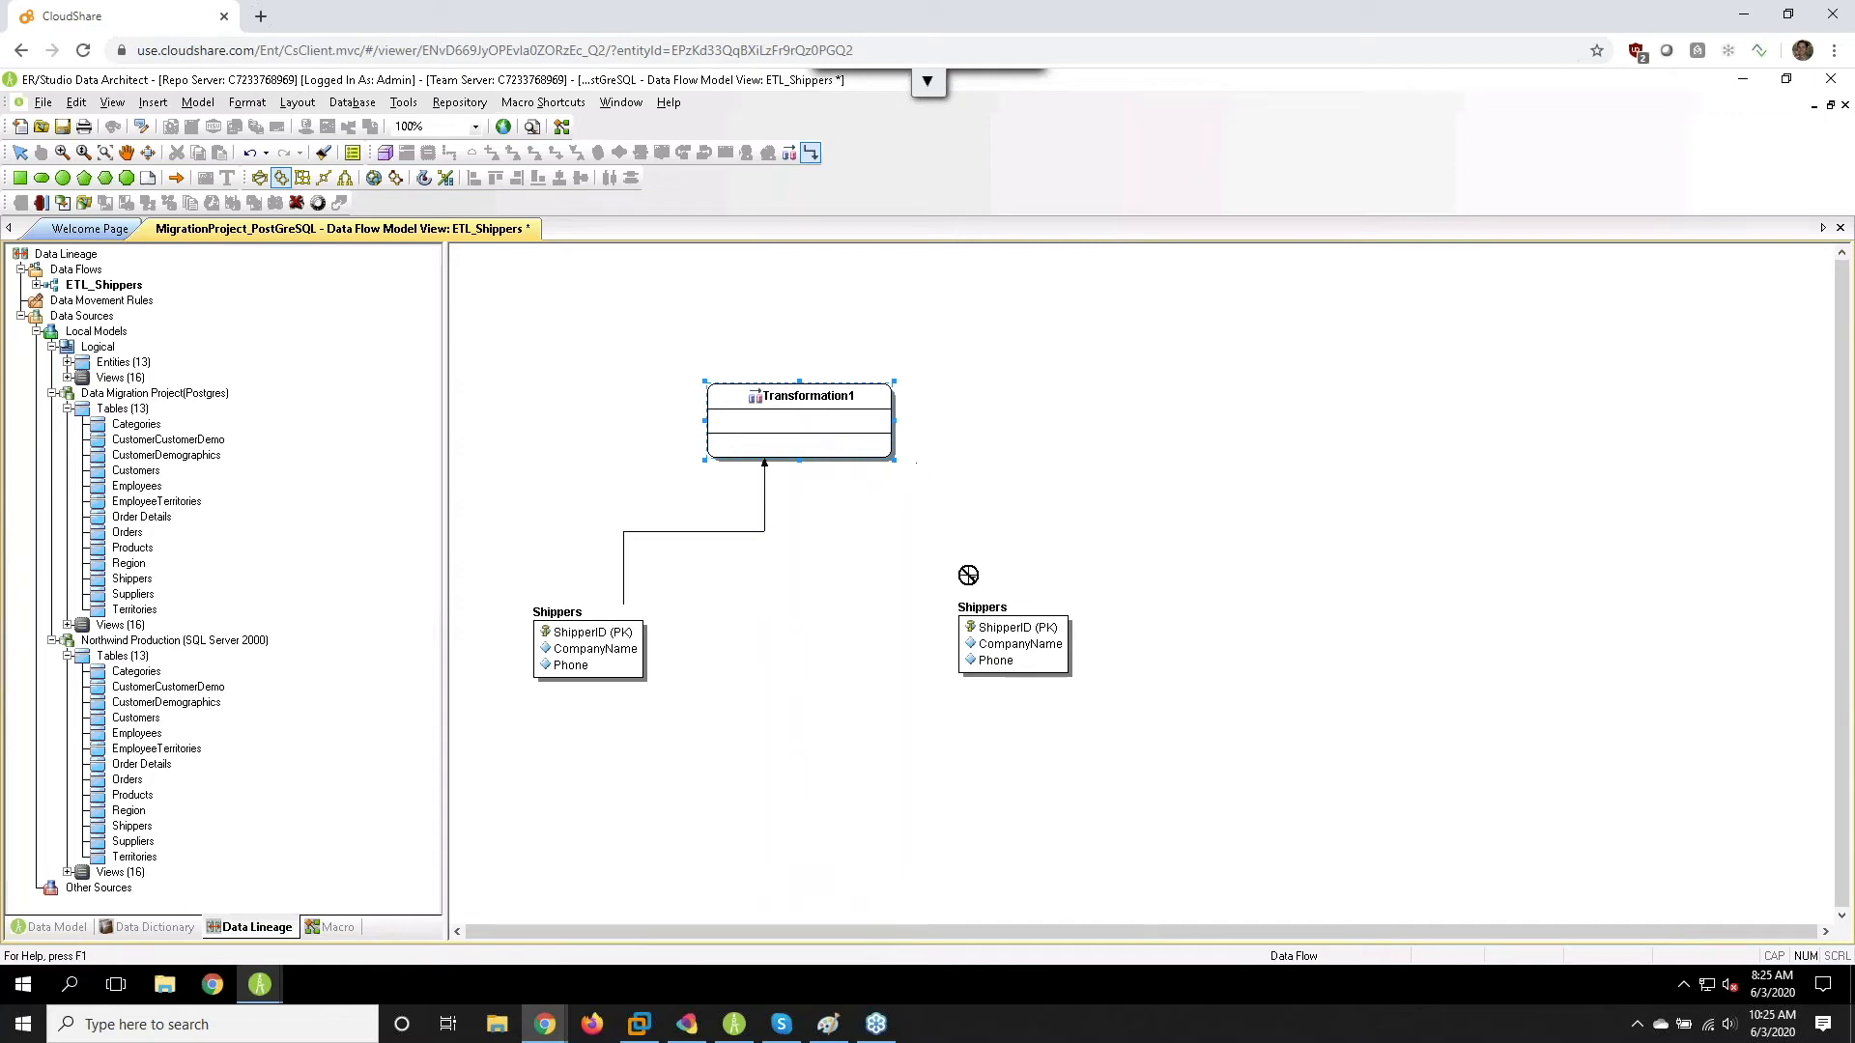
left_click(992, 635)
right_click(882, 601)
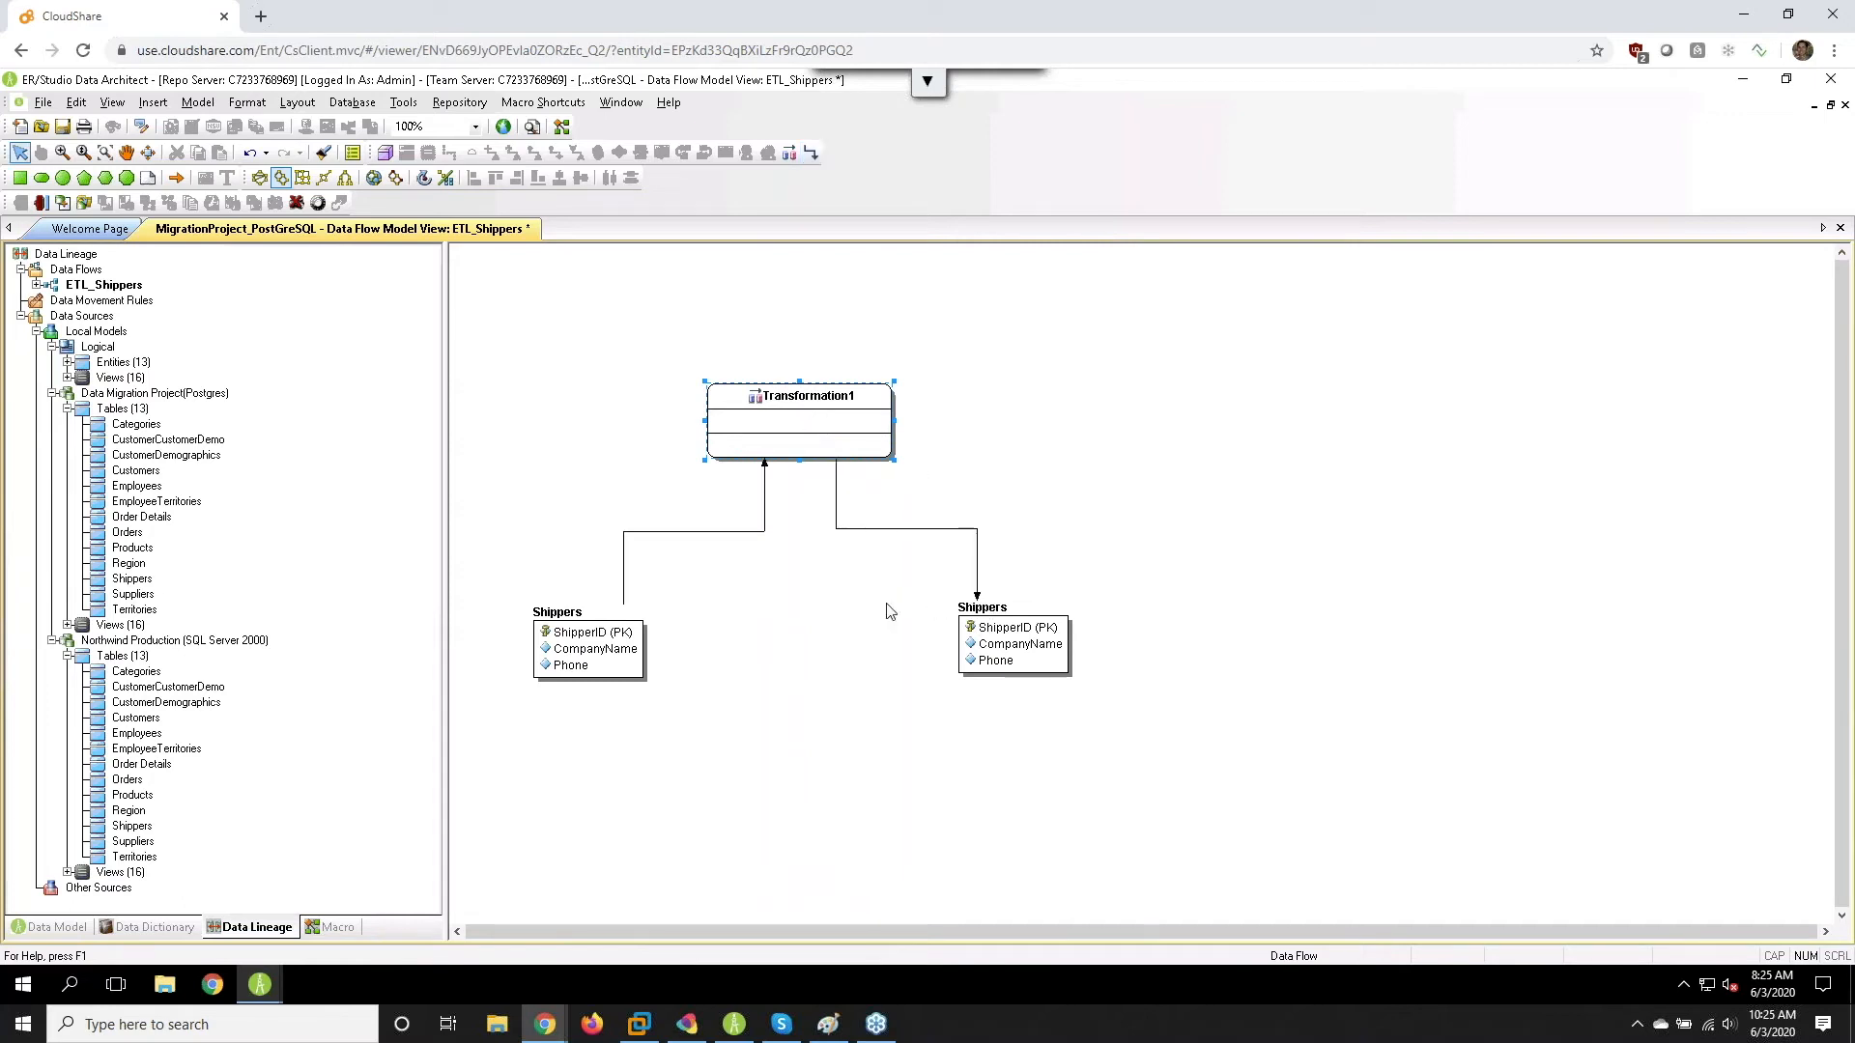
- Name the transformation SP_Shippers and assign CompanyName and Phone from the Northwind Production Shippers table as its input columns
double_click(804, 442)
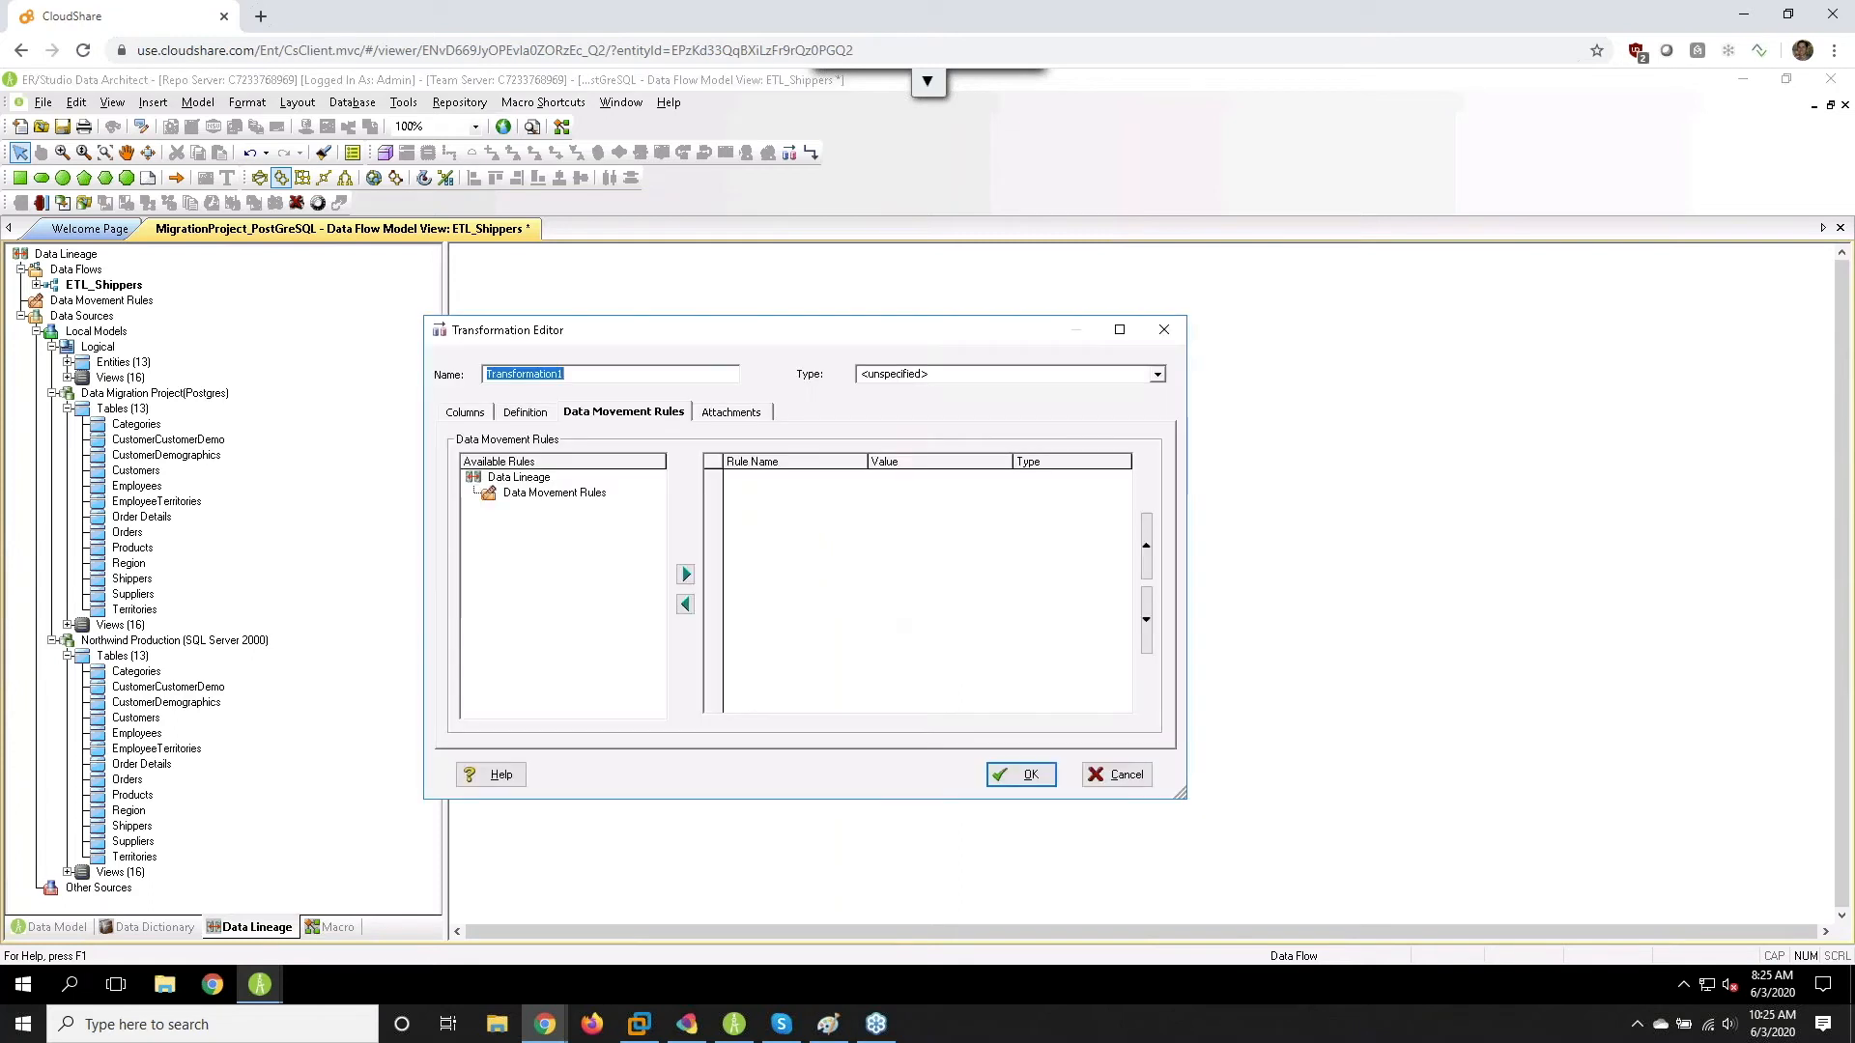
type("SP_Shippers")
left_click(465, 412)
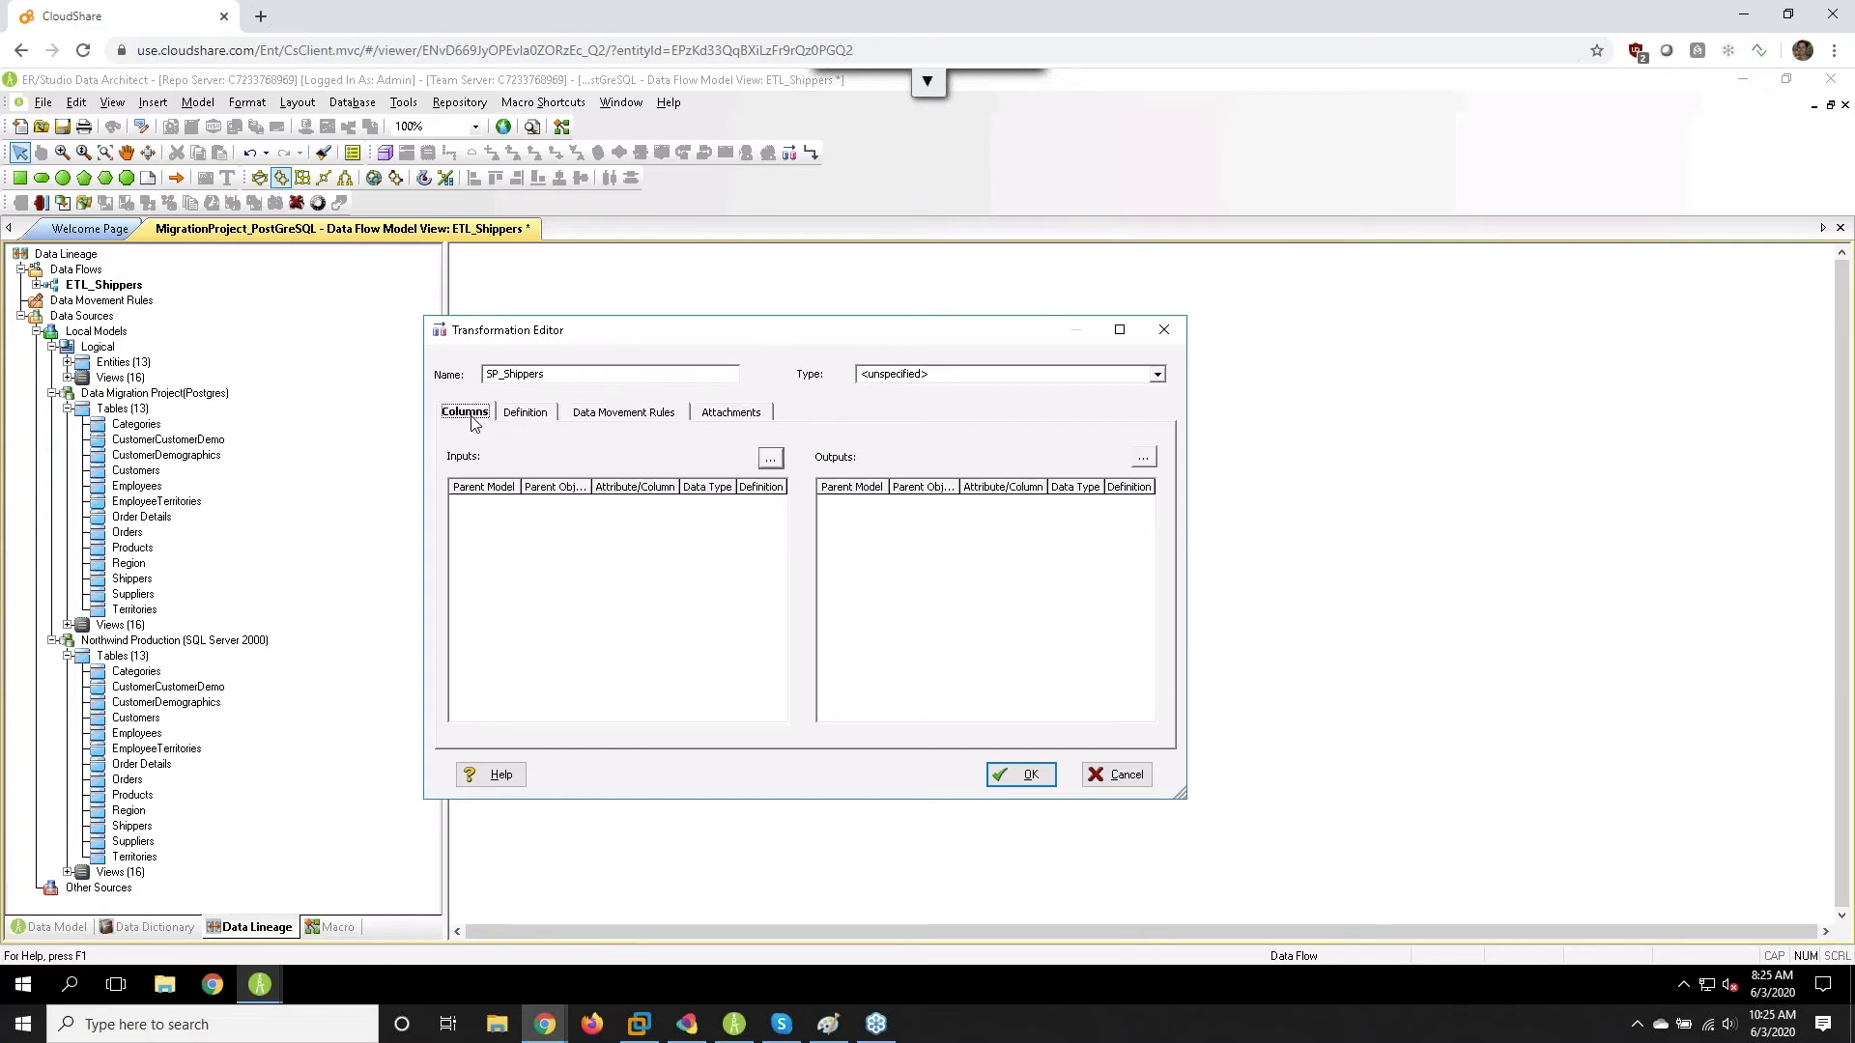
left_click(772, 461)
left_click(661, 389)
left_click(661, 405)
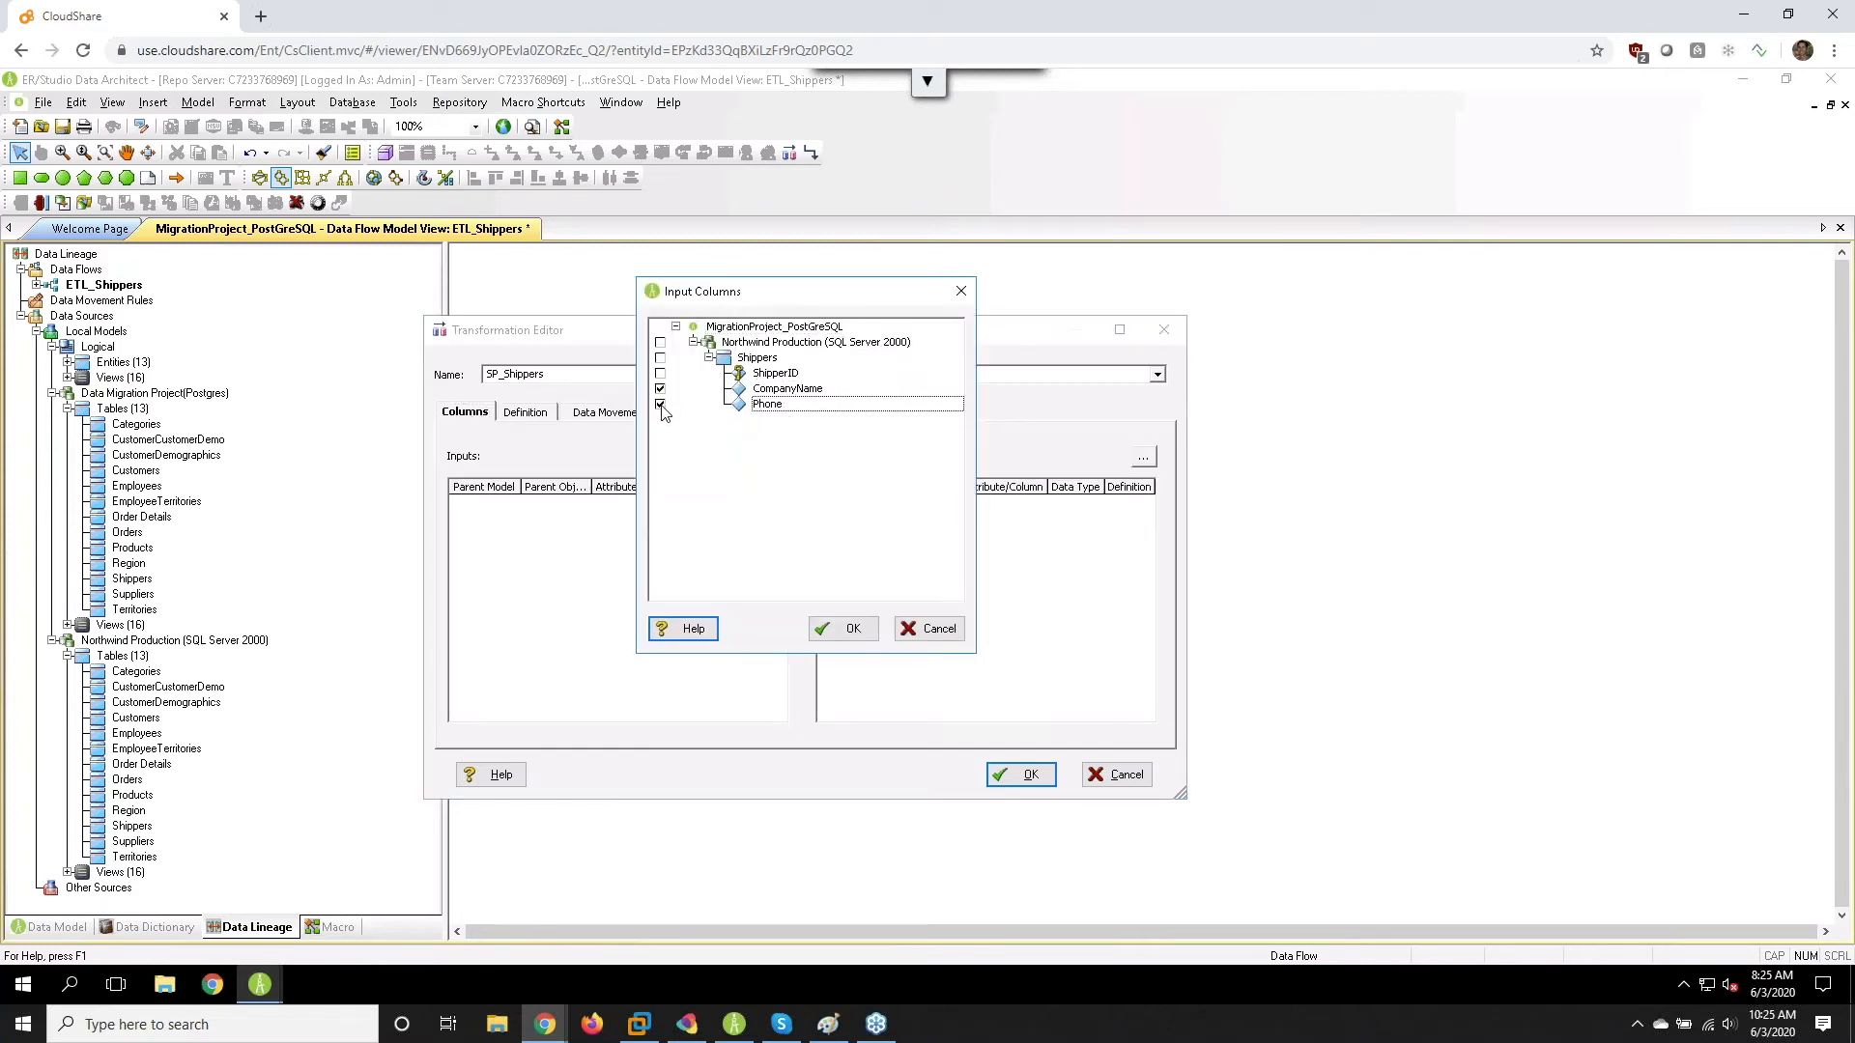
left_click(841, 629)
- Assign CompanyName and Phone from the Postgres Shippers table as the transformation's output columns
left_click(1143, 457)
left_click(660, 390)
left_click(660, 405)
left_click(850, 634)
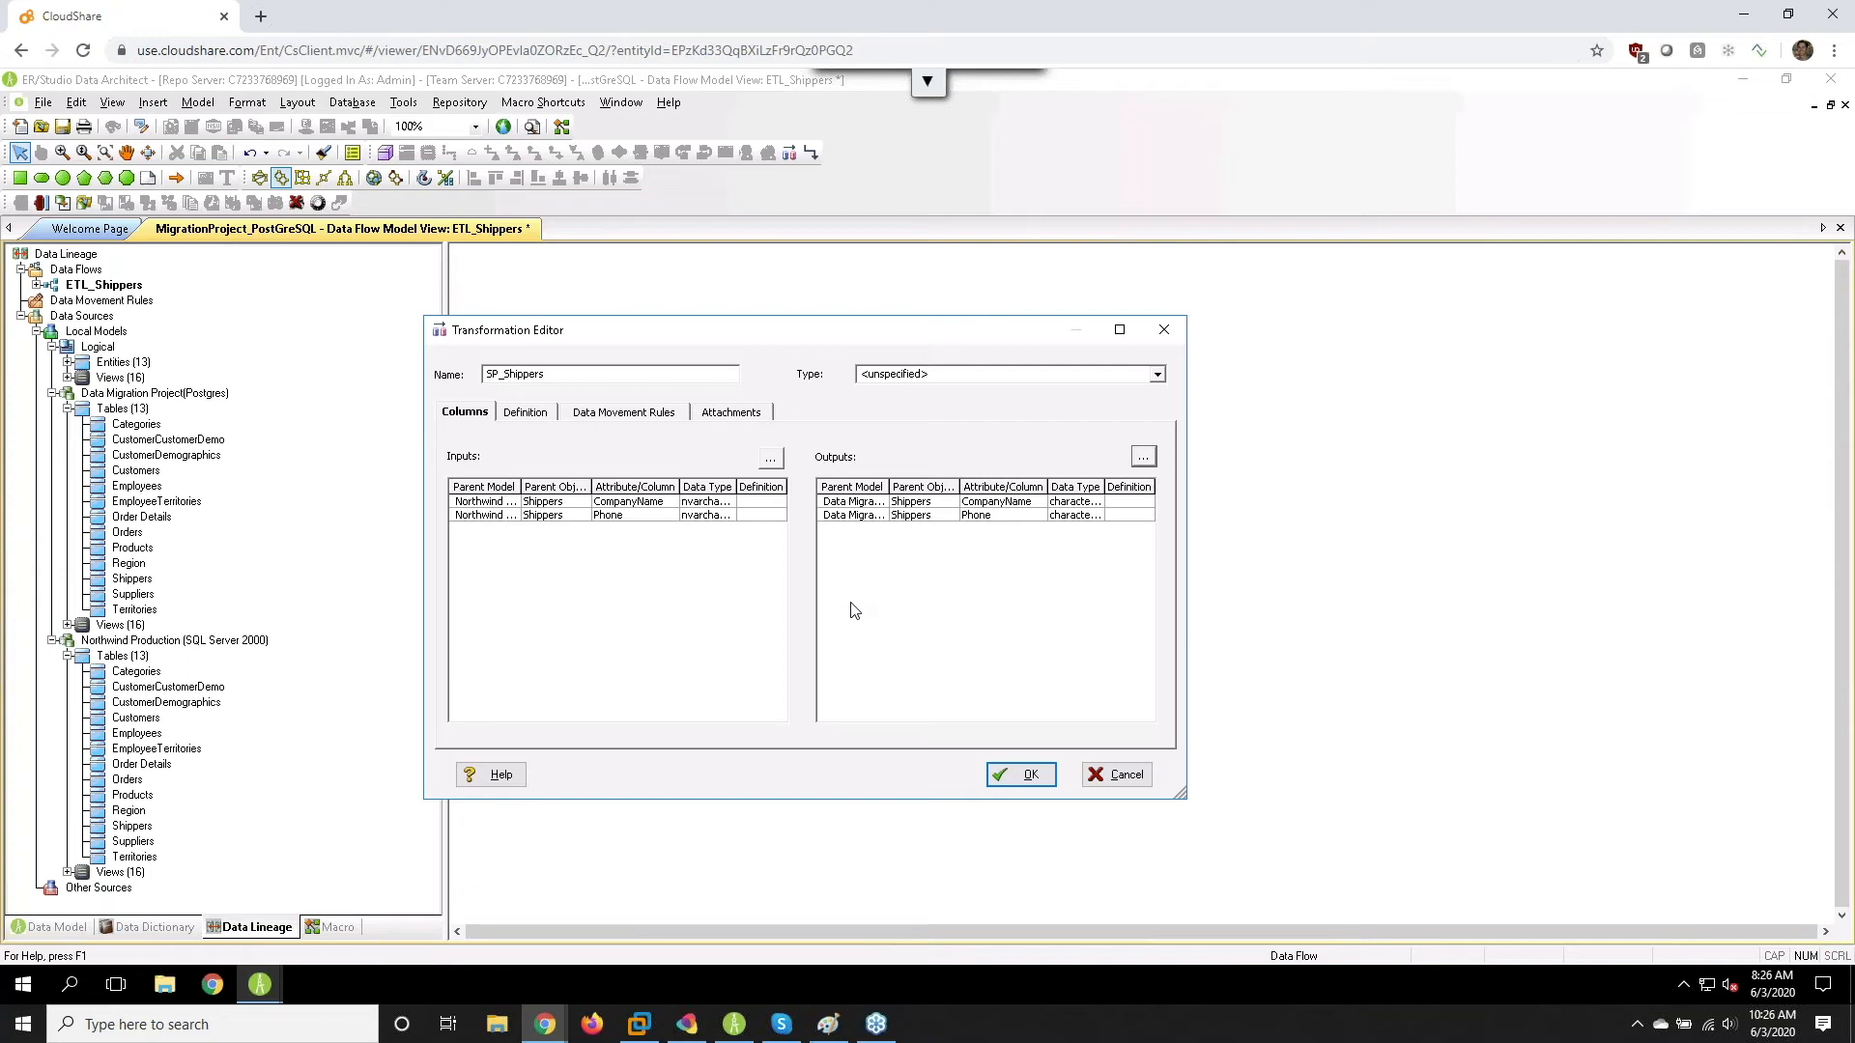
- Enter "columnA = ColumnA" as the code definition of the SP_Shippers transformation
left_click(538, 413)
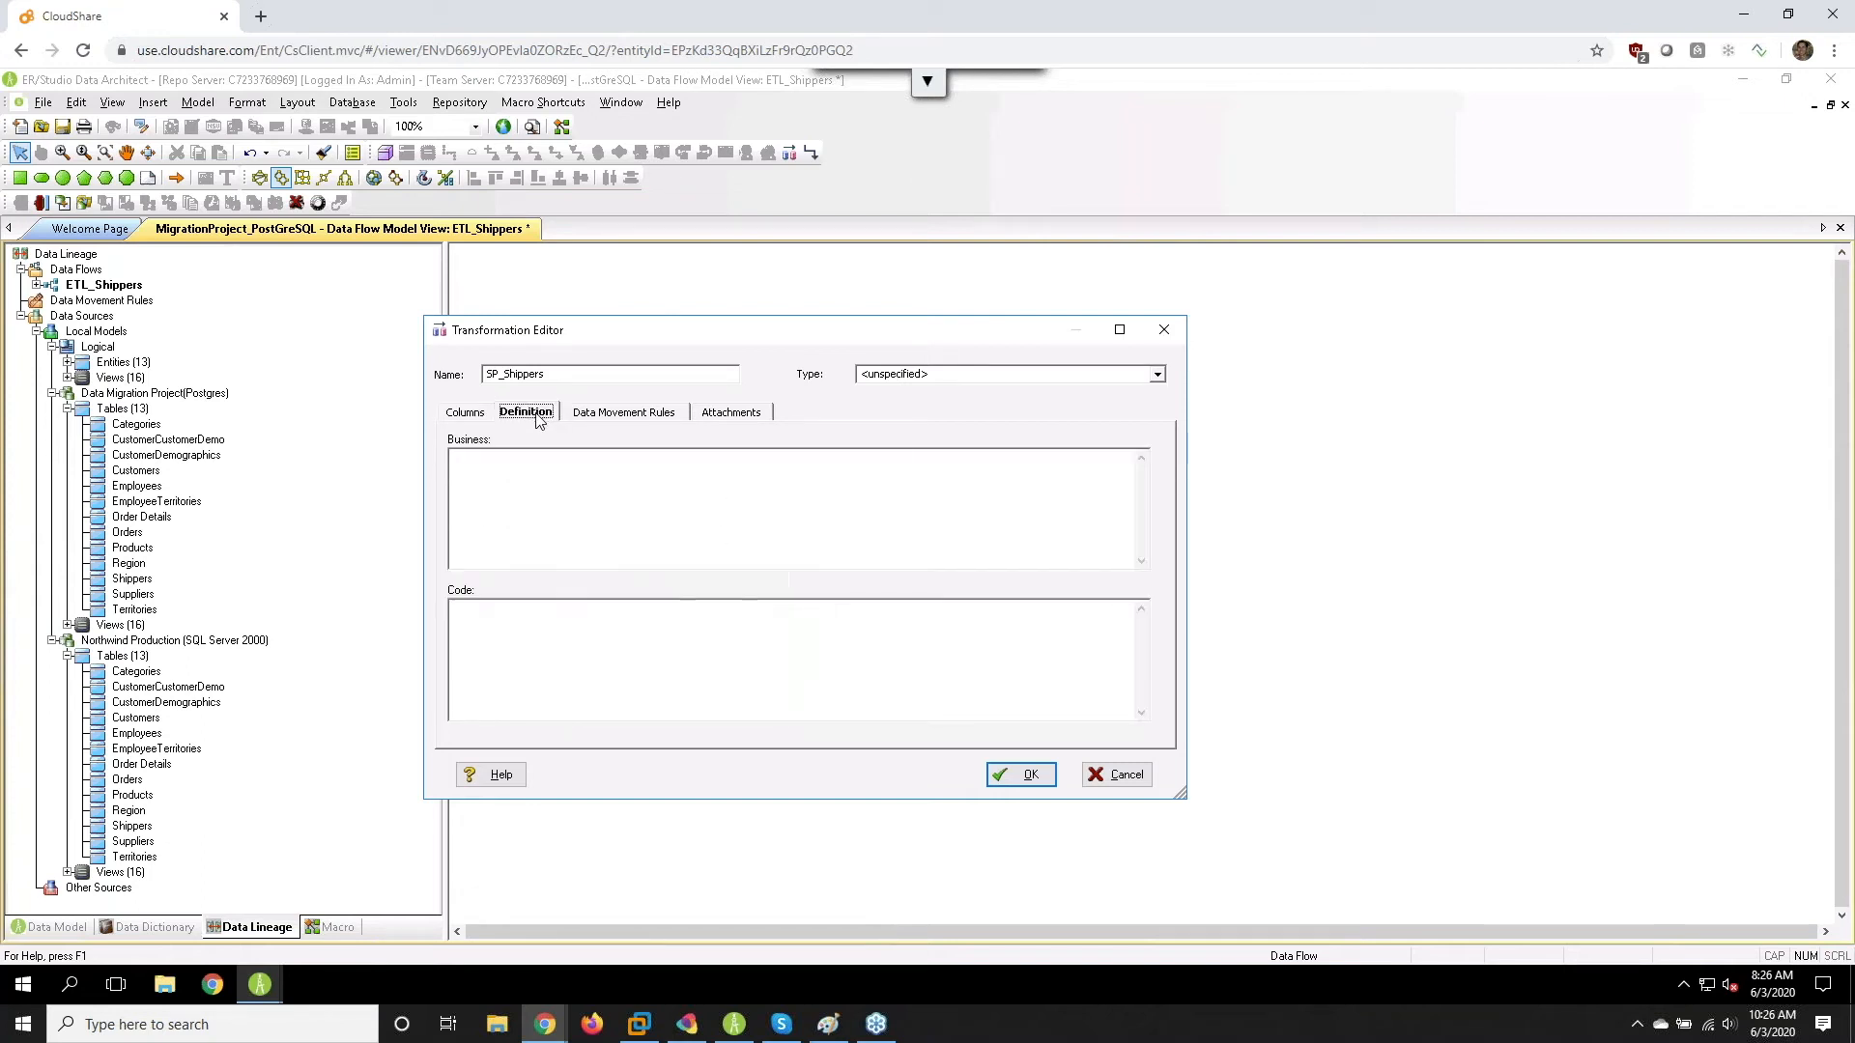
left_click(546, 492)
type("columnA = ColumnA")
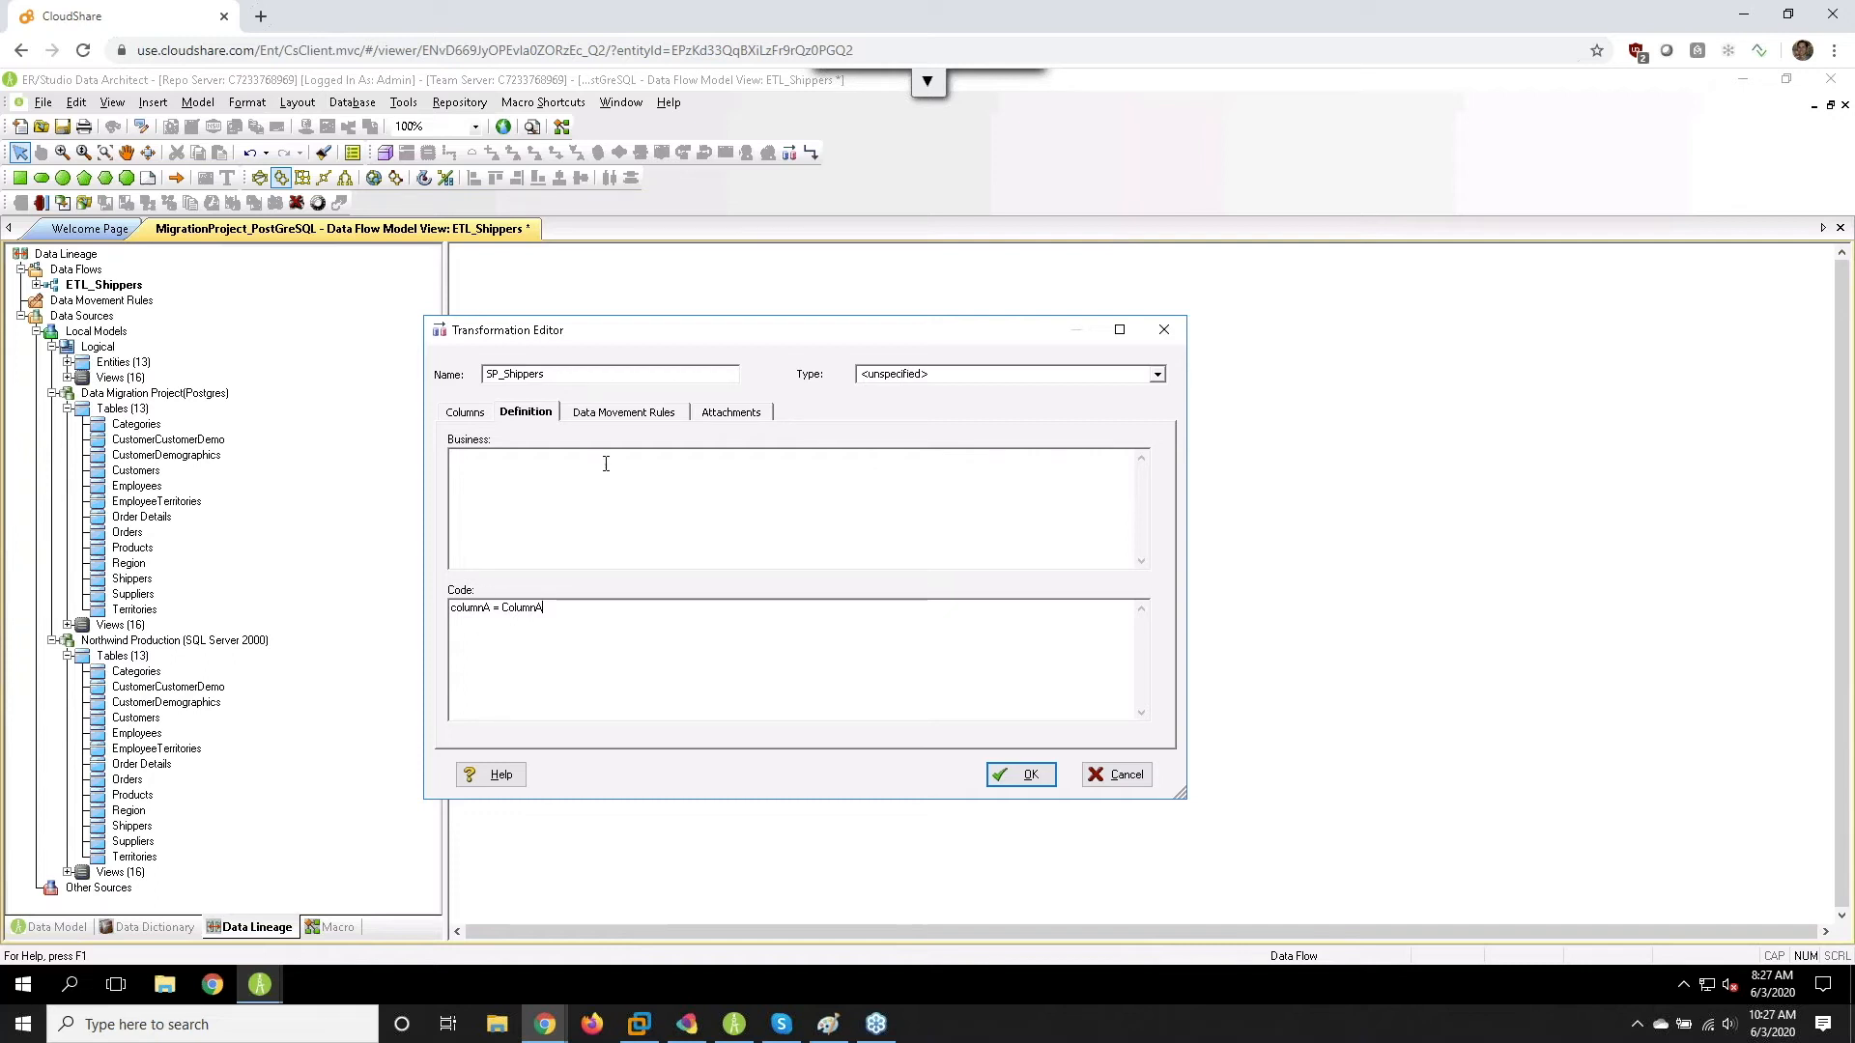
- Review the data movement rules and attachments of SP_Shippers, and set the transformation type to Direct Map
left_click(637, 418)
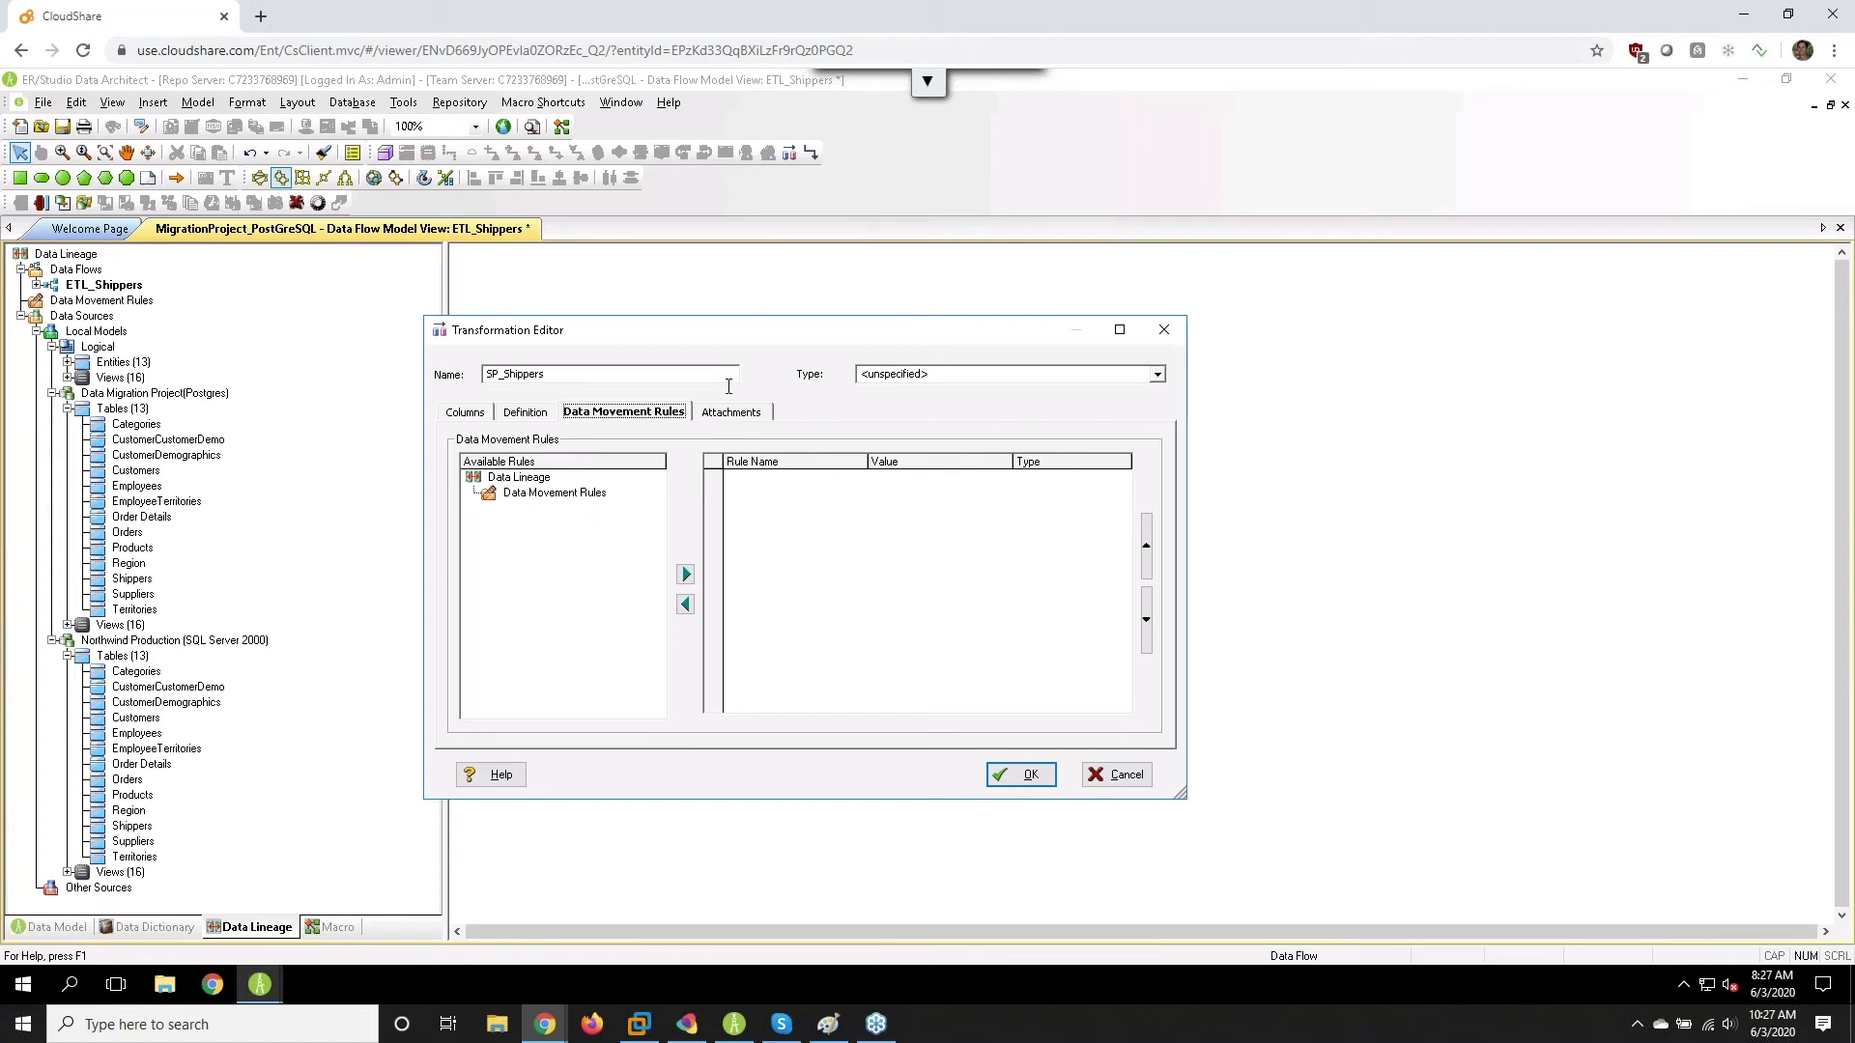
left_click(732, 415)
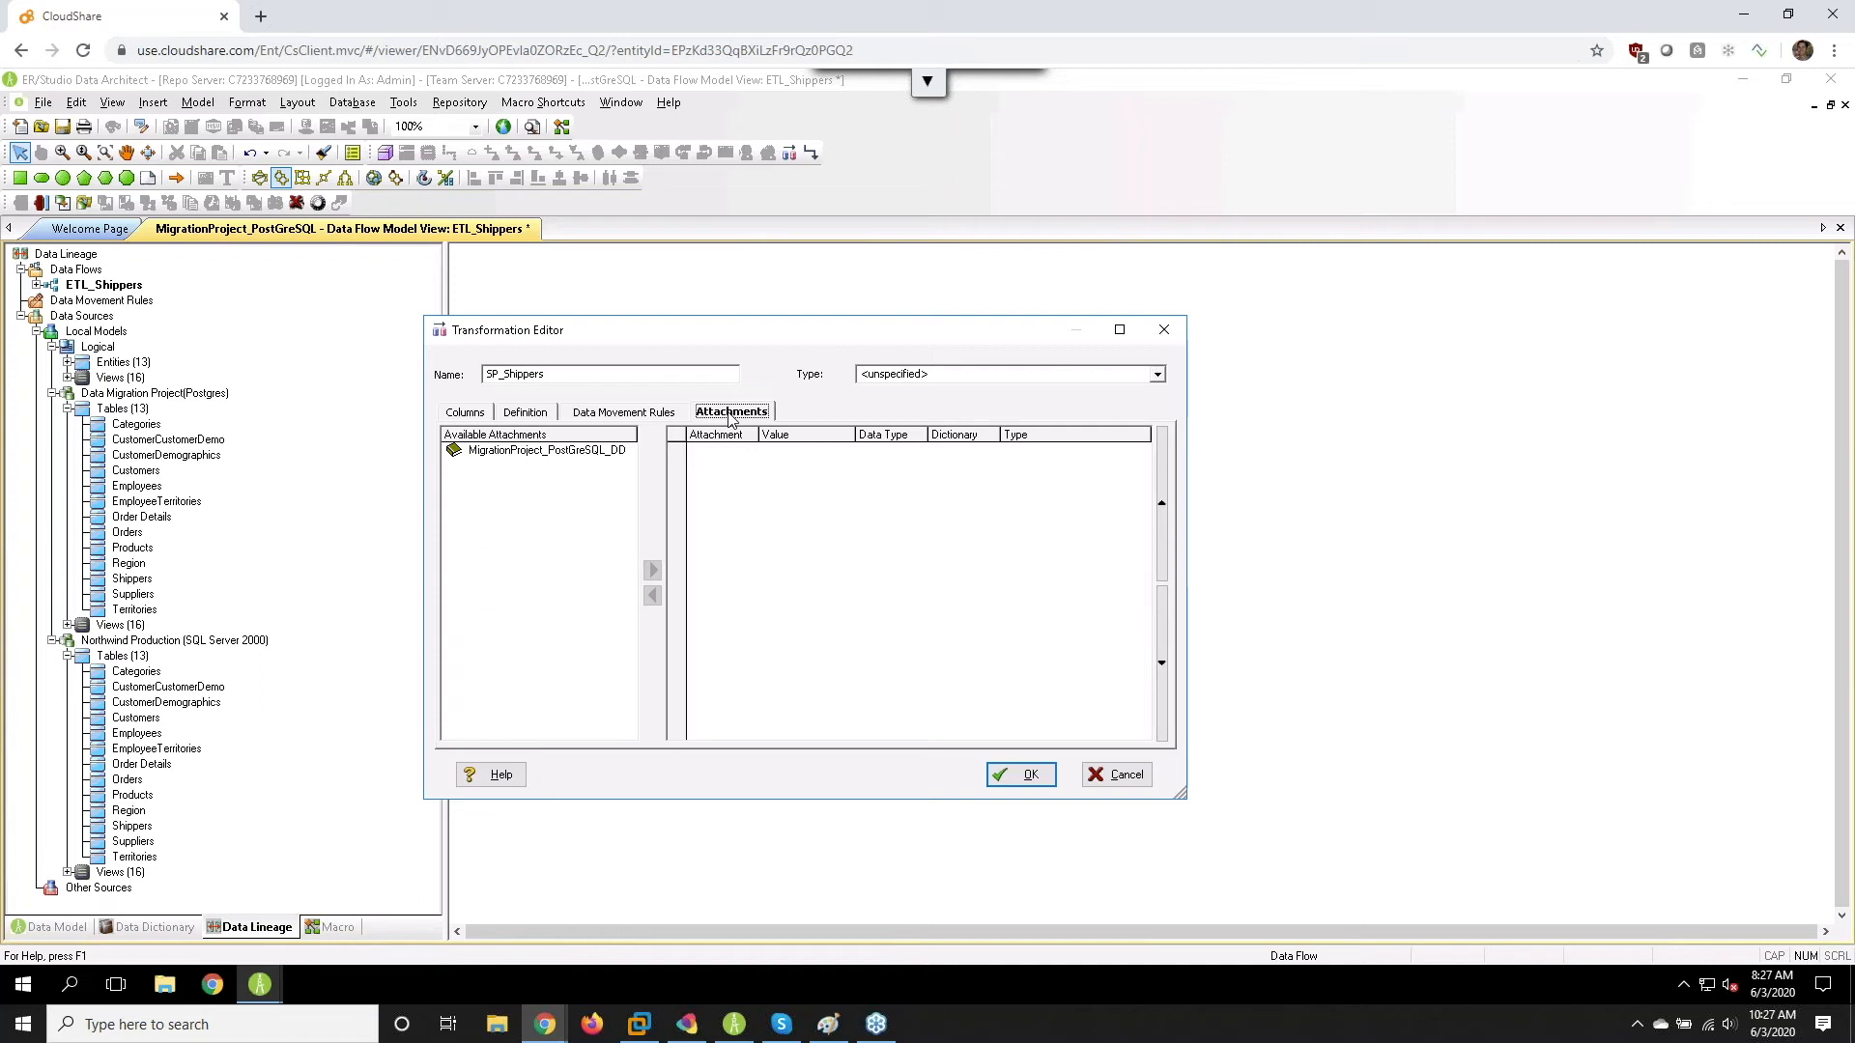
left_click(1157, 377)
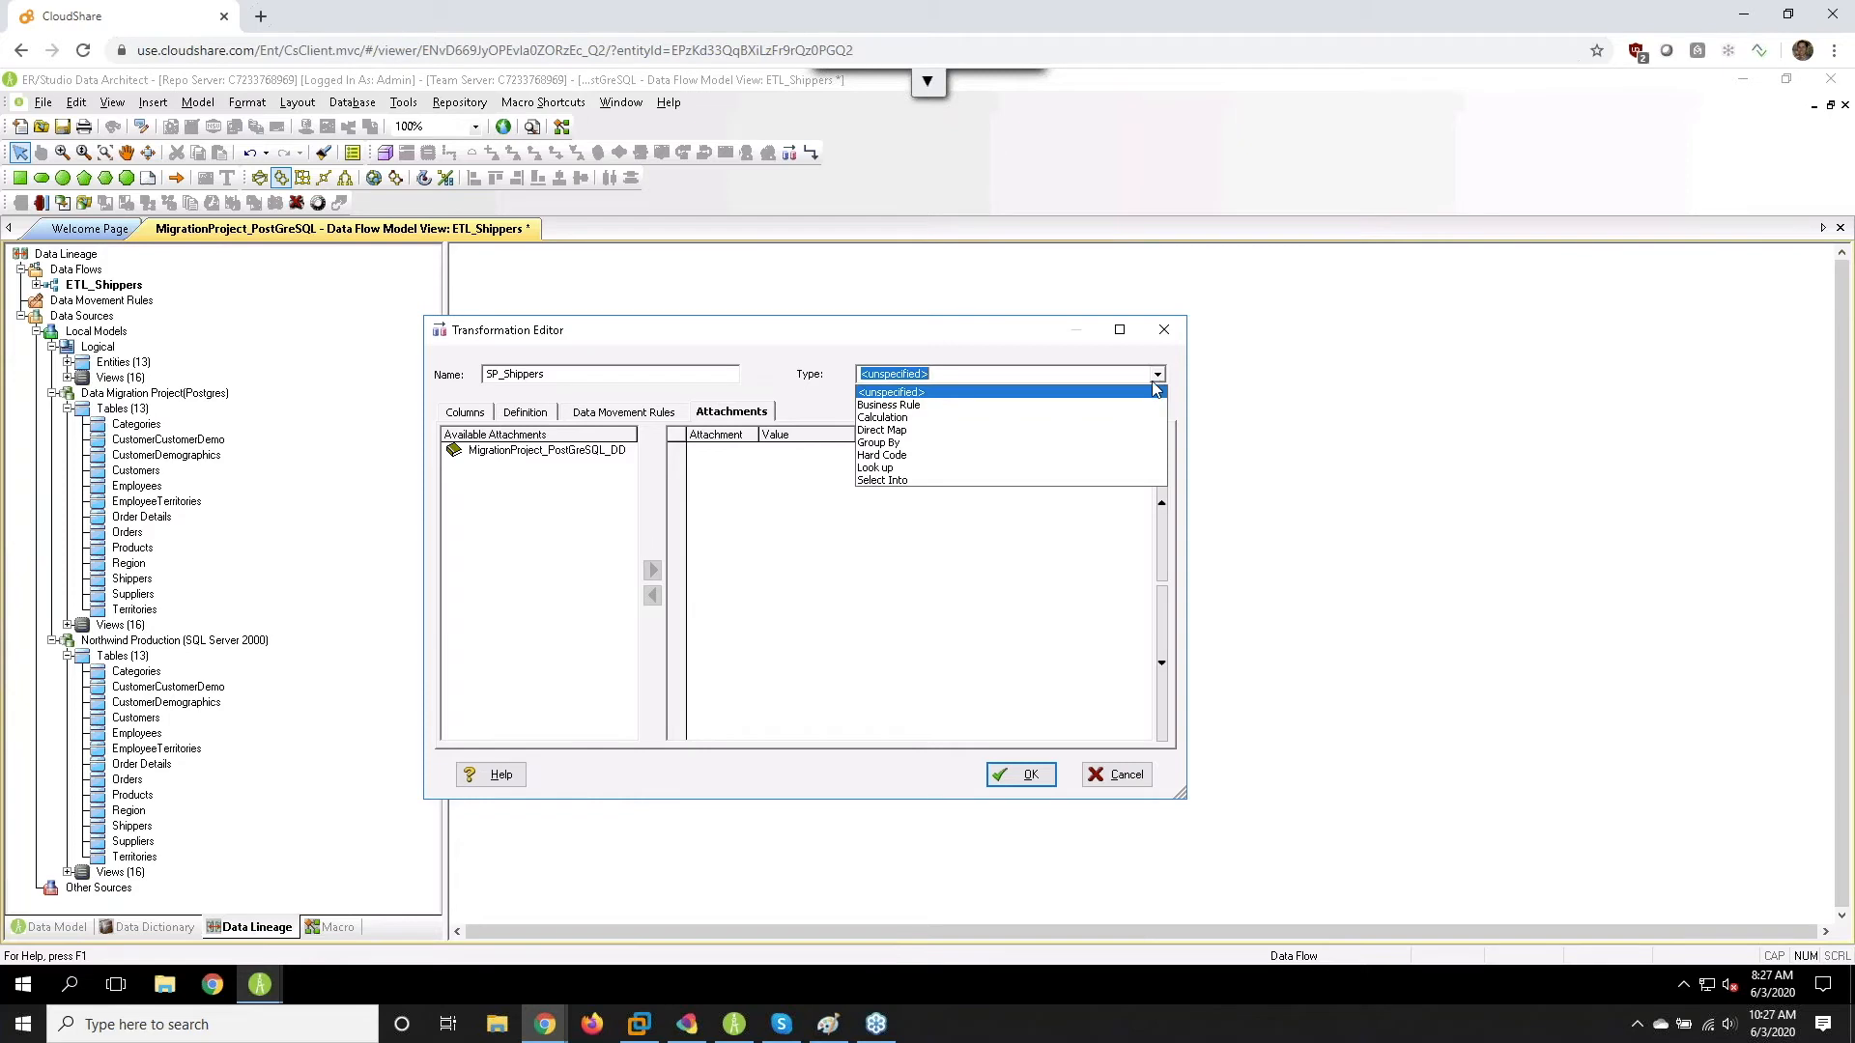
left_click(1011, 443)
scroll(1012, 443, "up", 1)
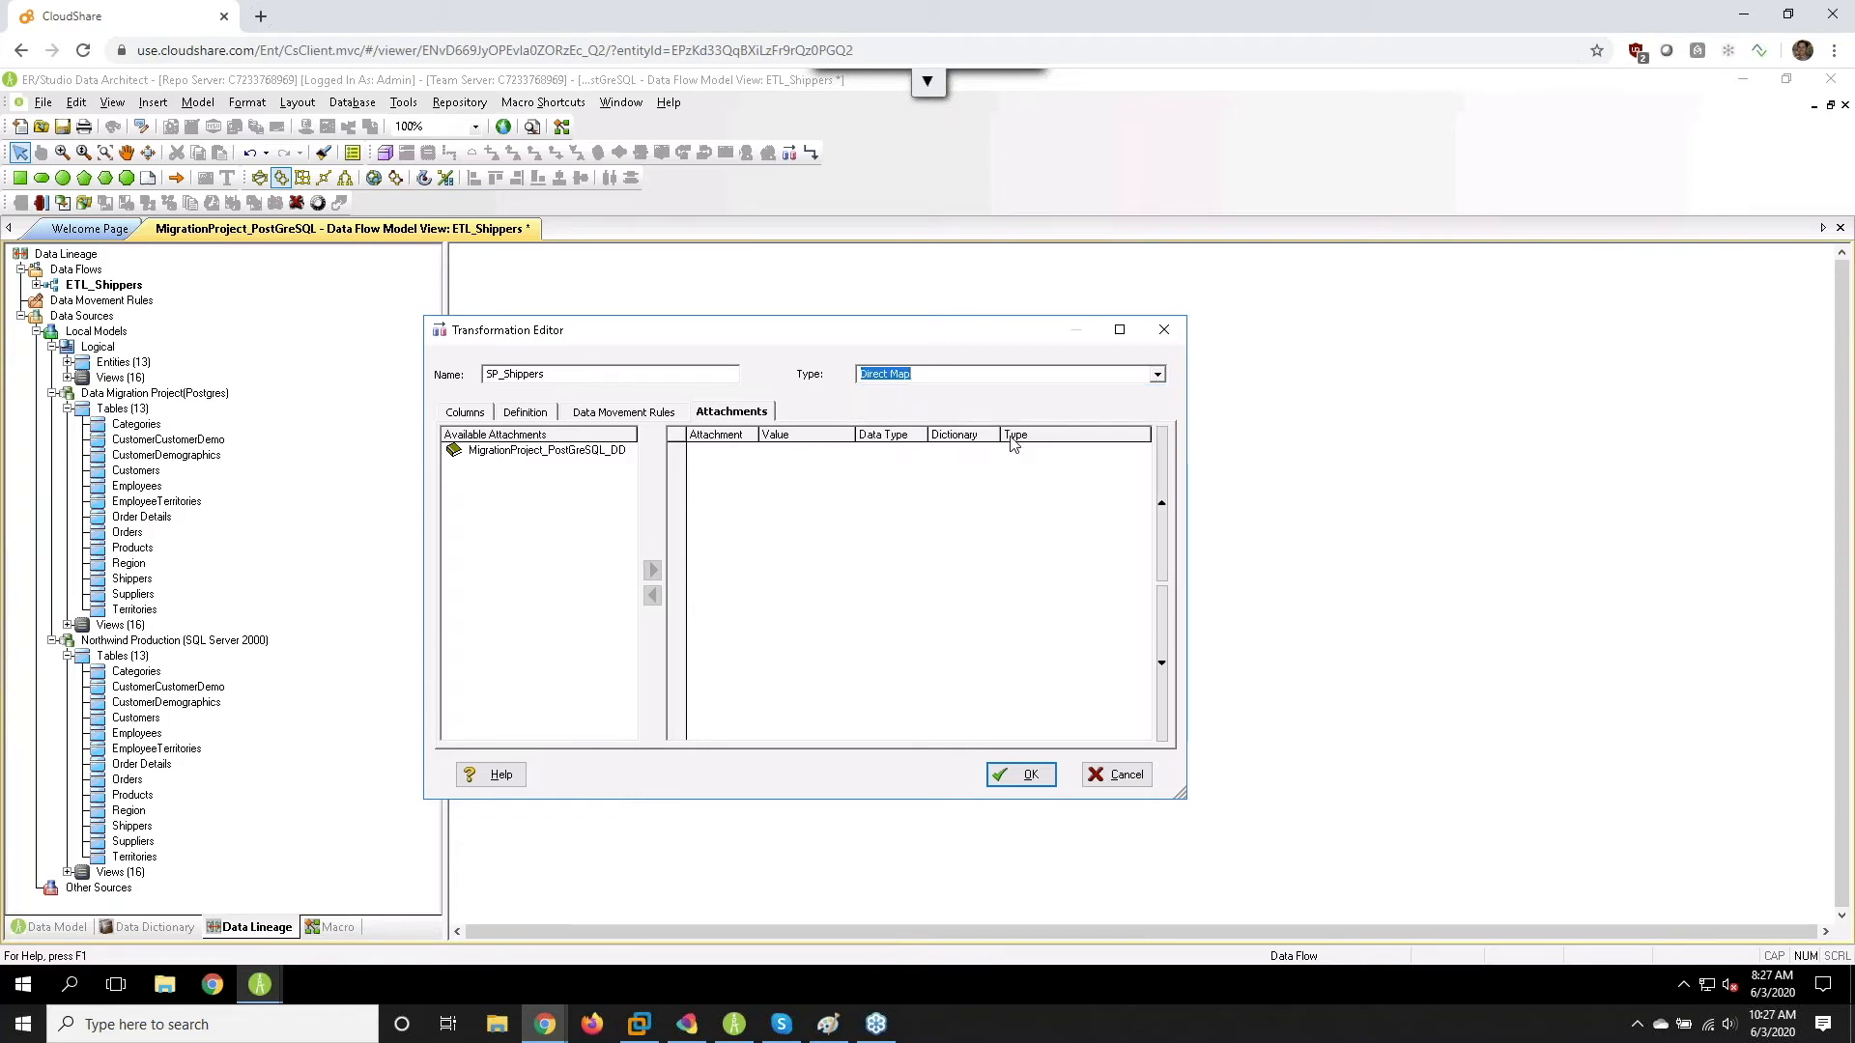
- Apply the SP_Shippers transformation settings and clear the selection in the data flow diagram
left_click(1028, 776)
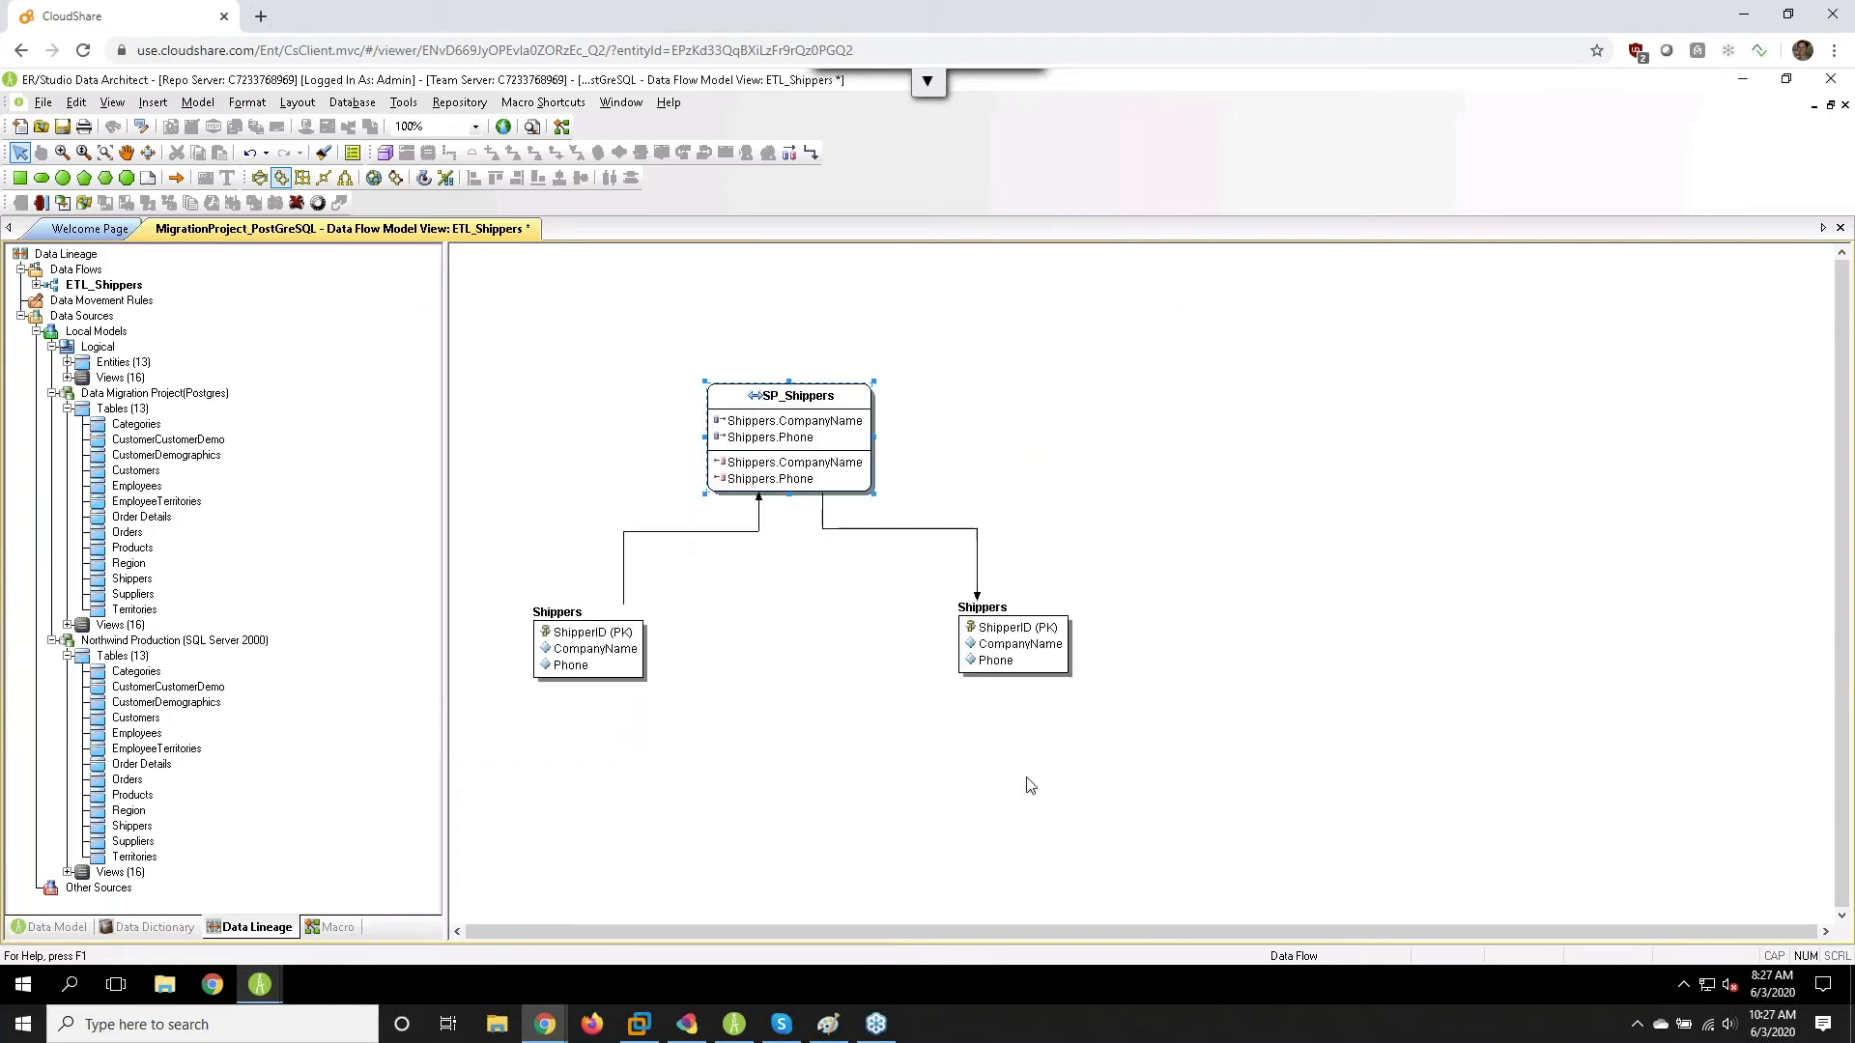
left_click(848, 670)
- Start an import from external metadata and choose Microsoft SQL Server Integration Services (SSIS) (Repository Server) as the source
left_click(44, 103)
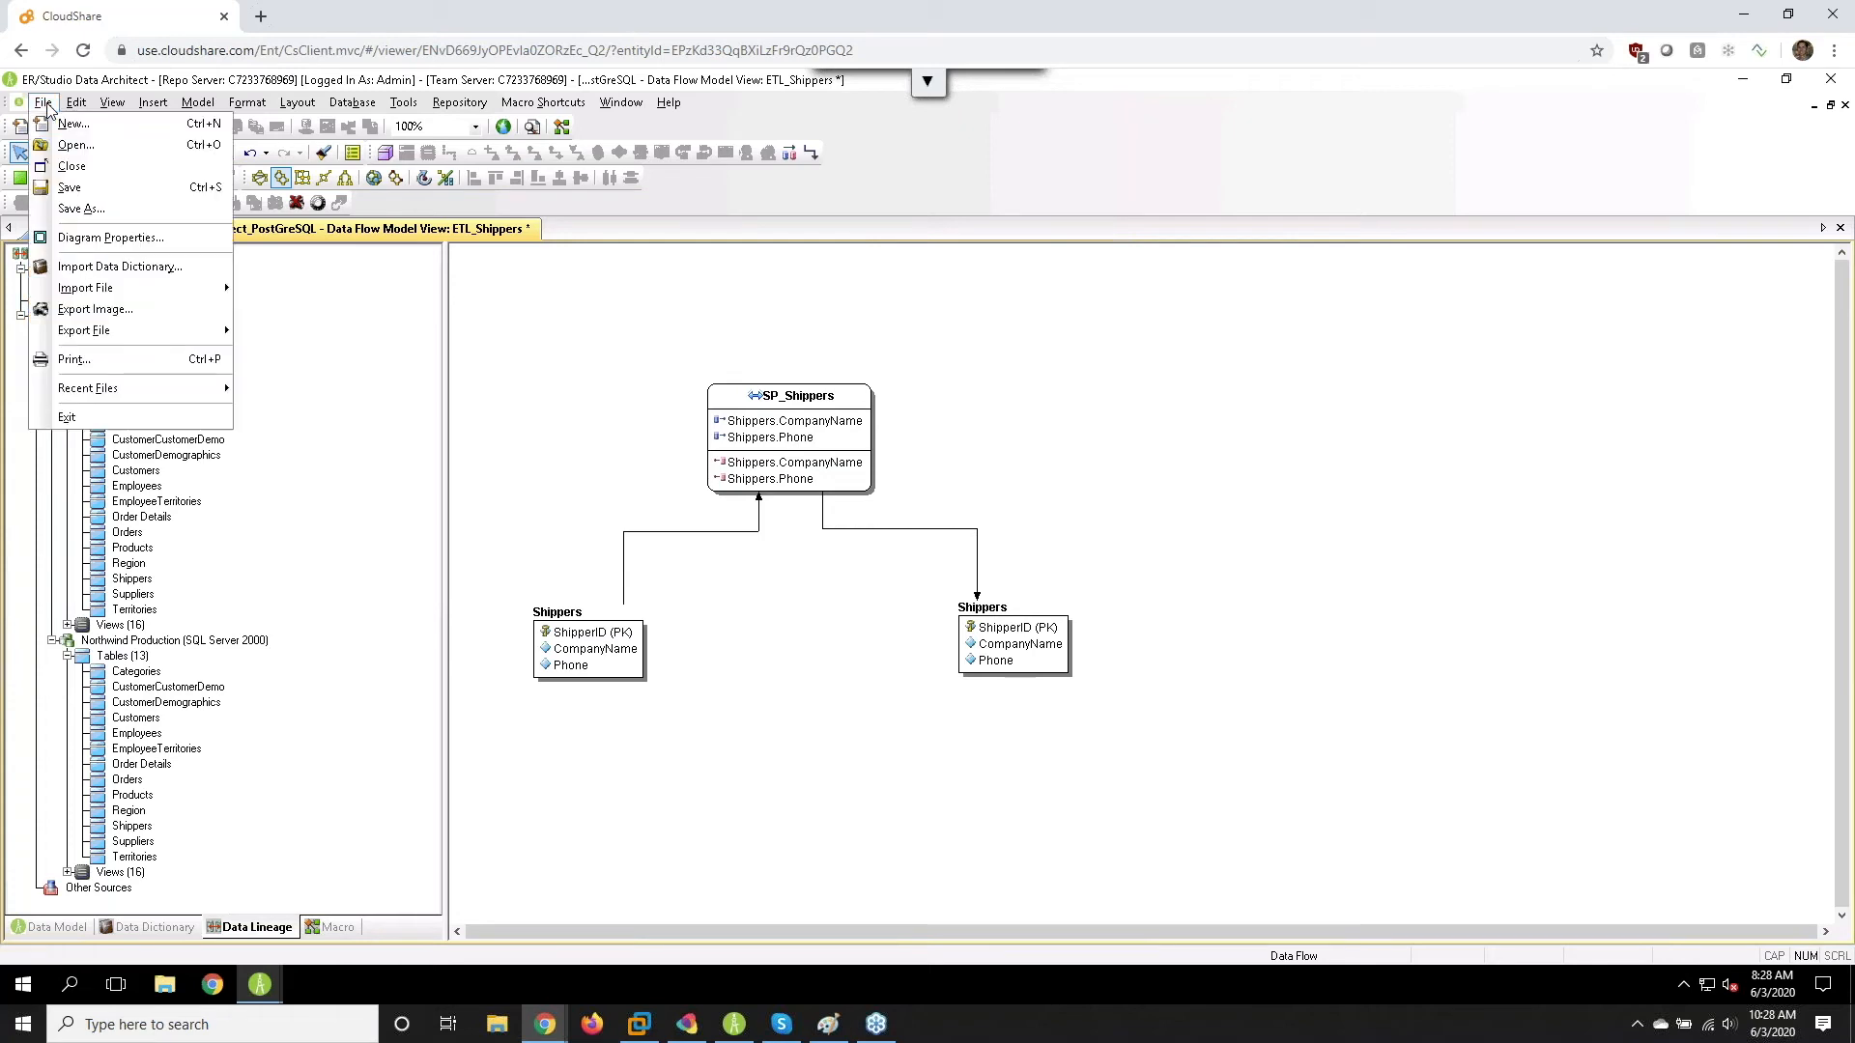
mouse_move(92, 288)
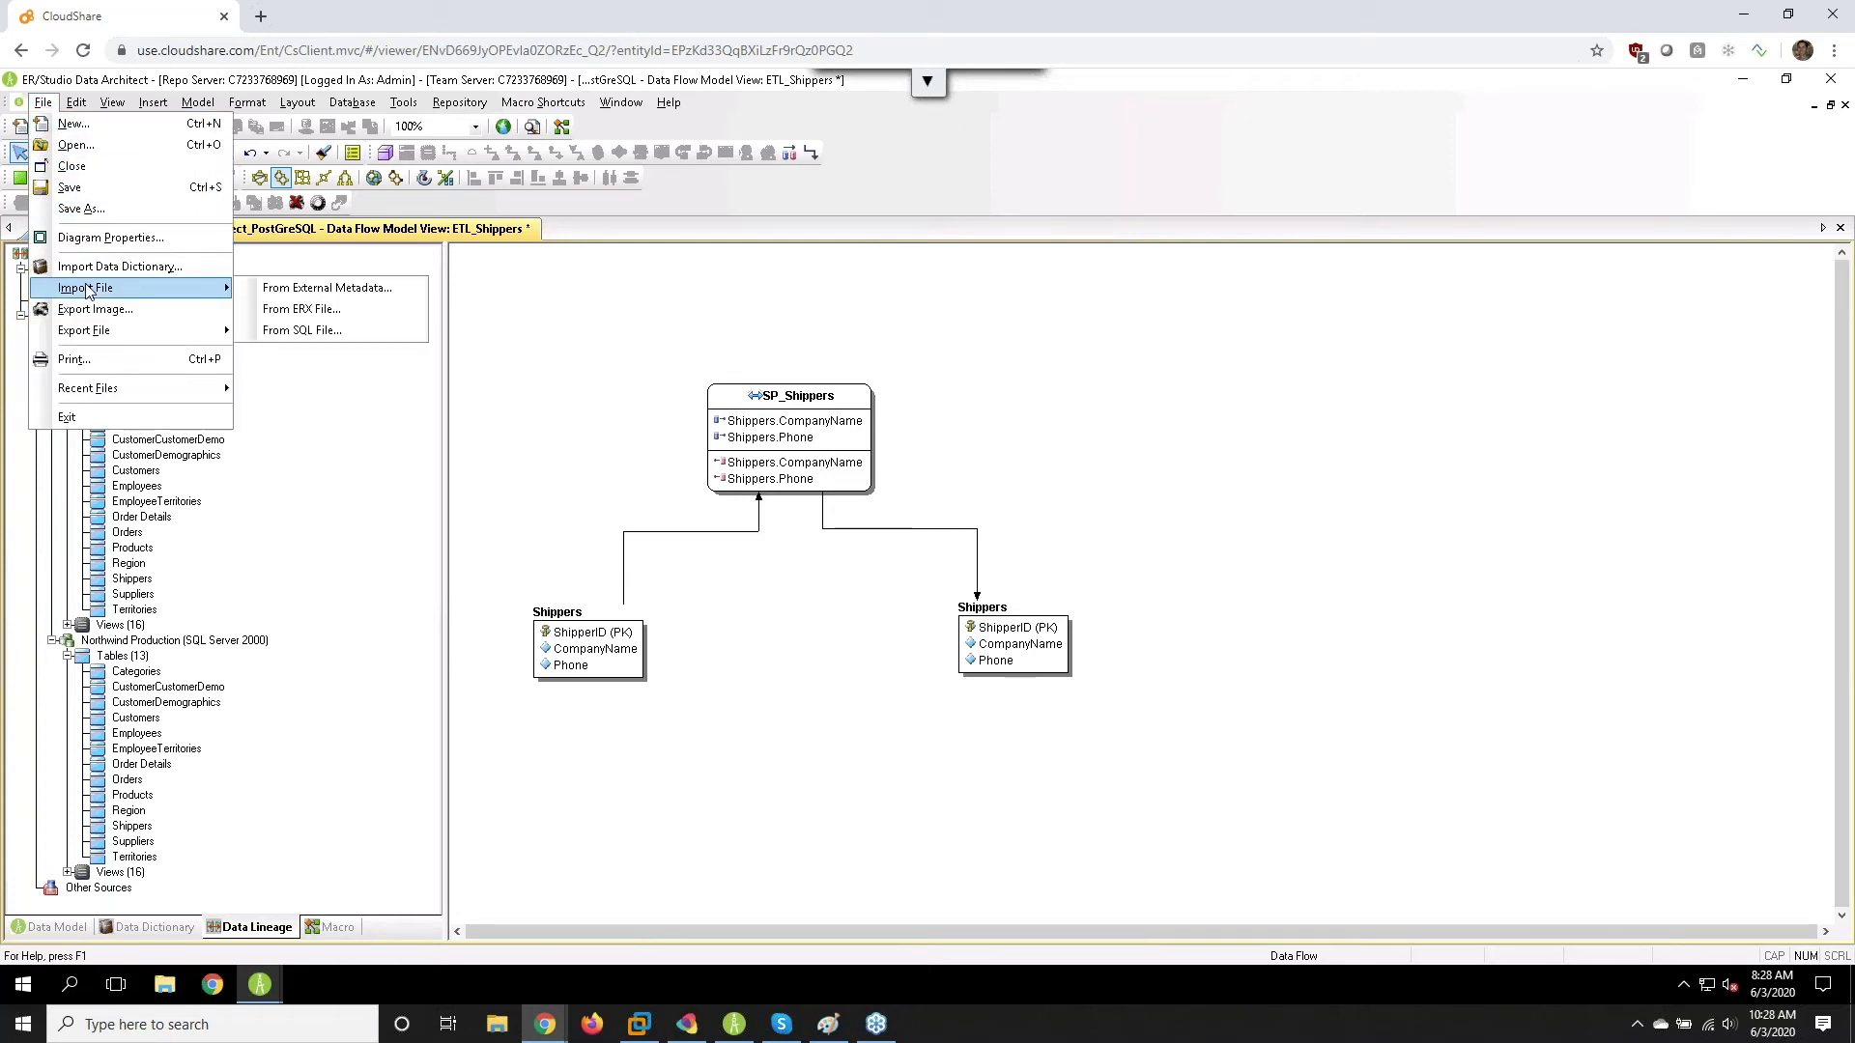
left_click(312, 290)
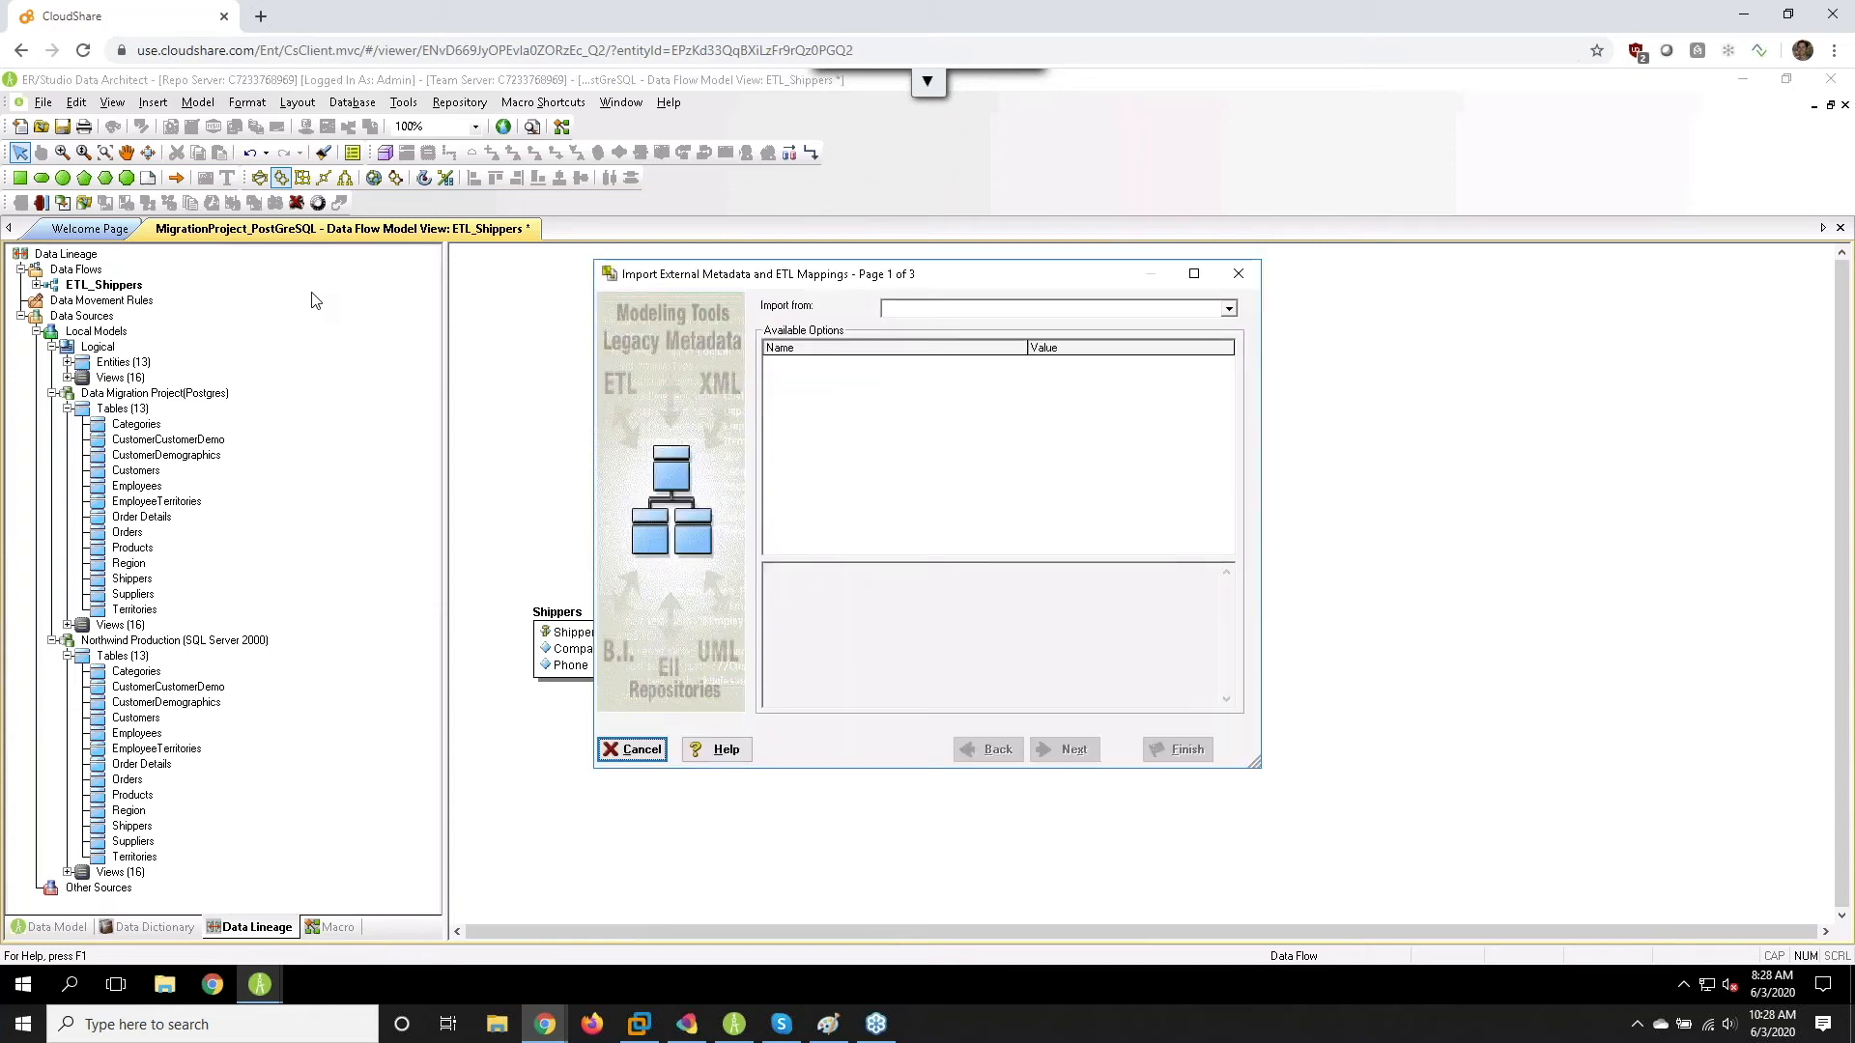
left_click(1229, 311)
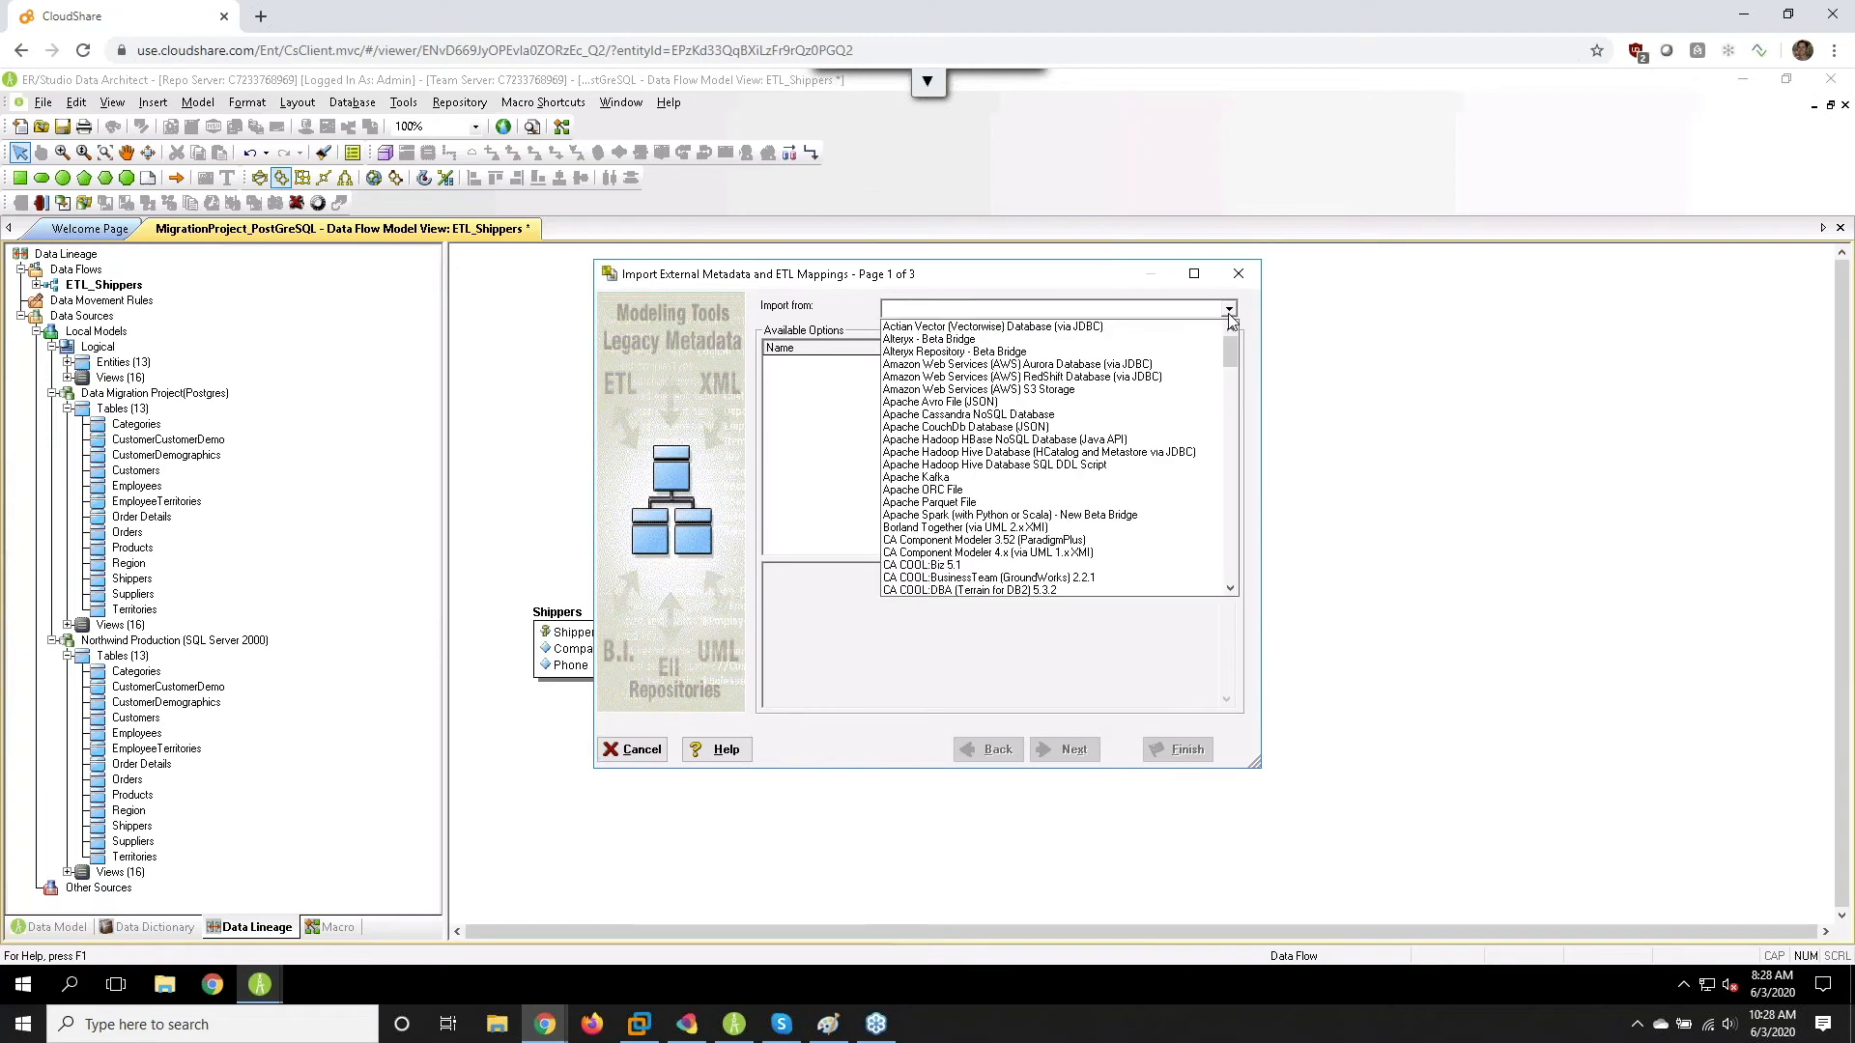
left_click_drag(1233, 345, 1232, 385)
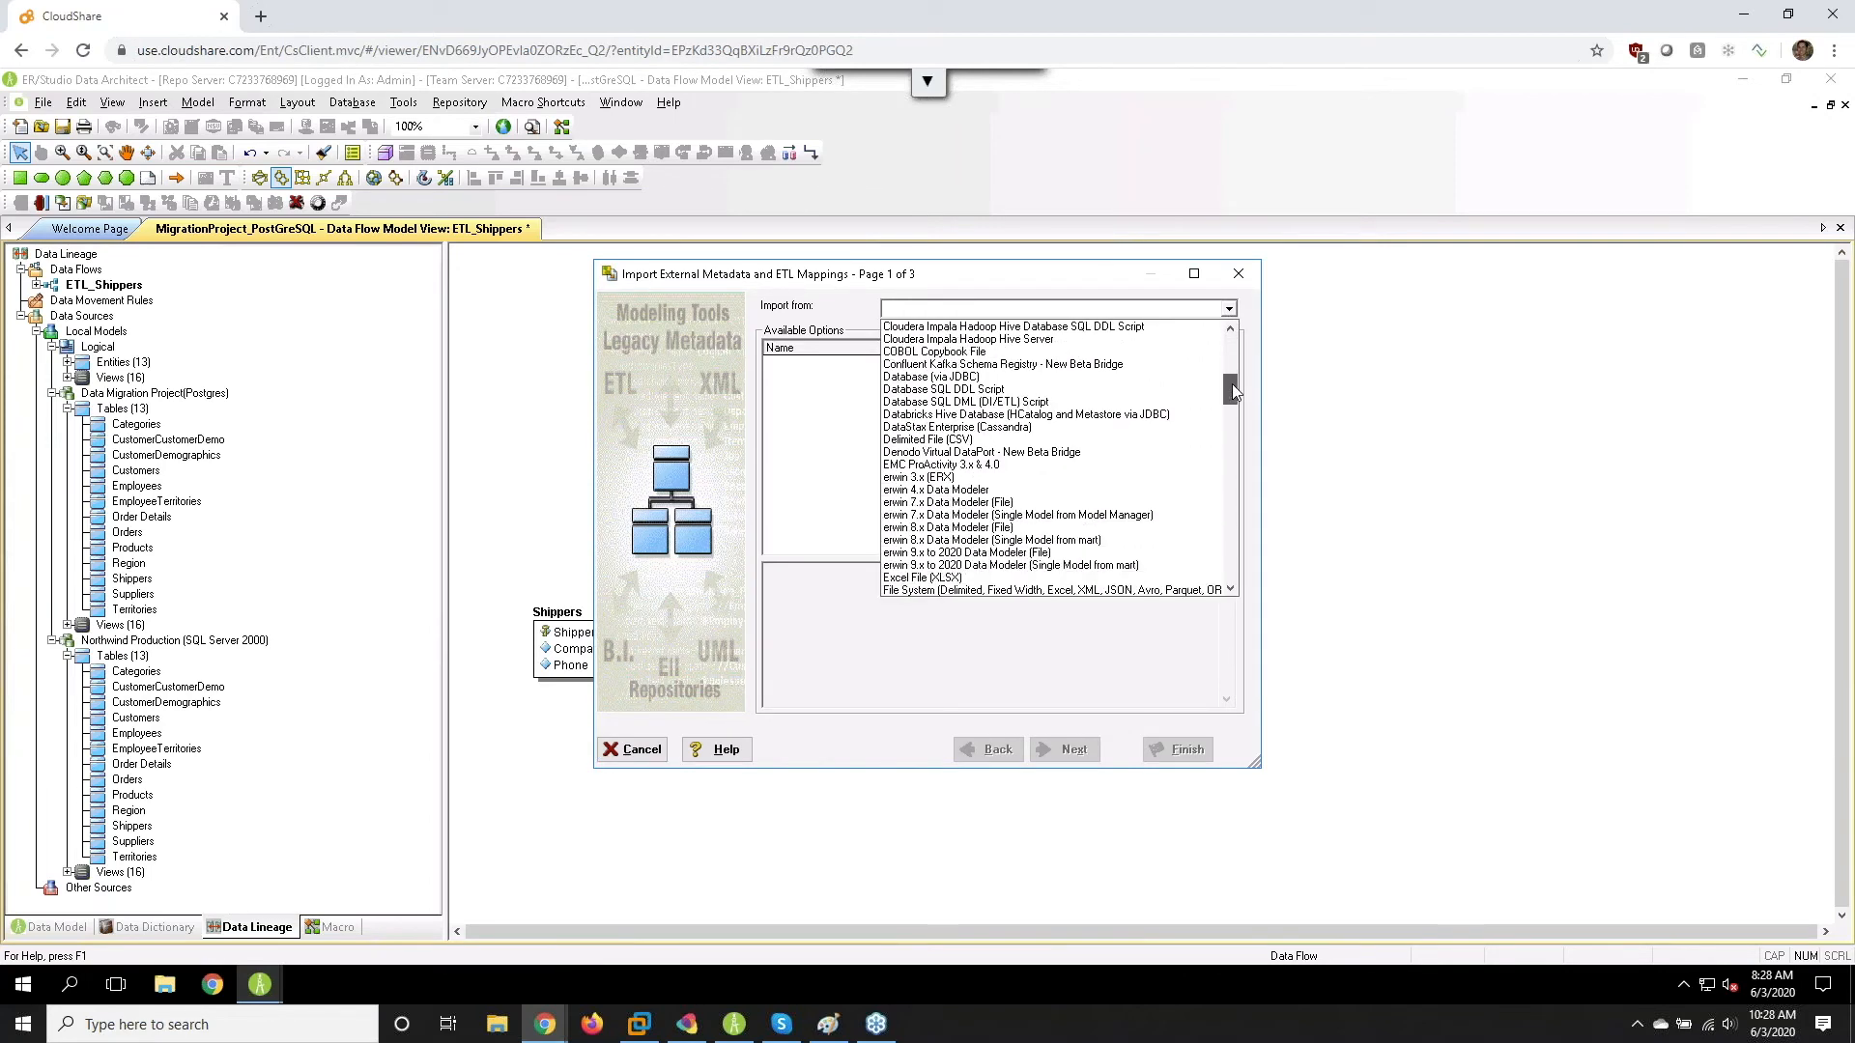
left_click_drag(1232, 385, 1231, 484)
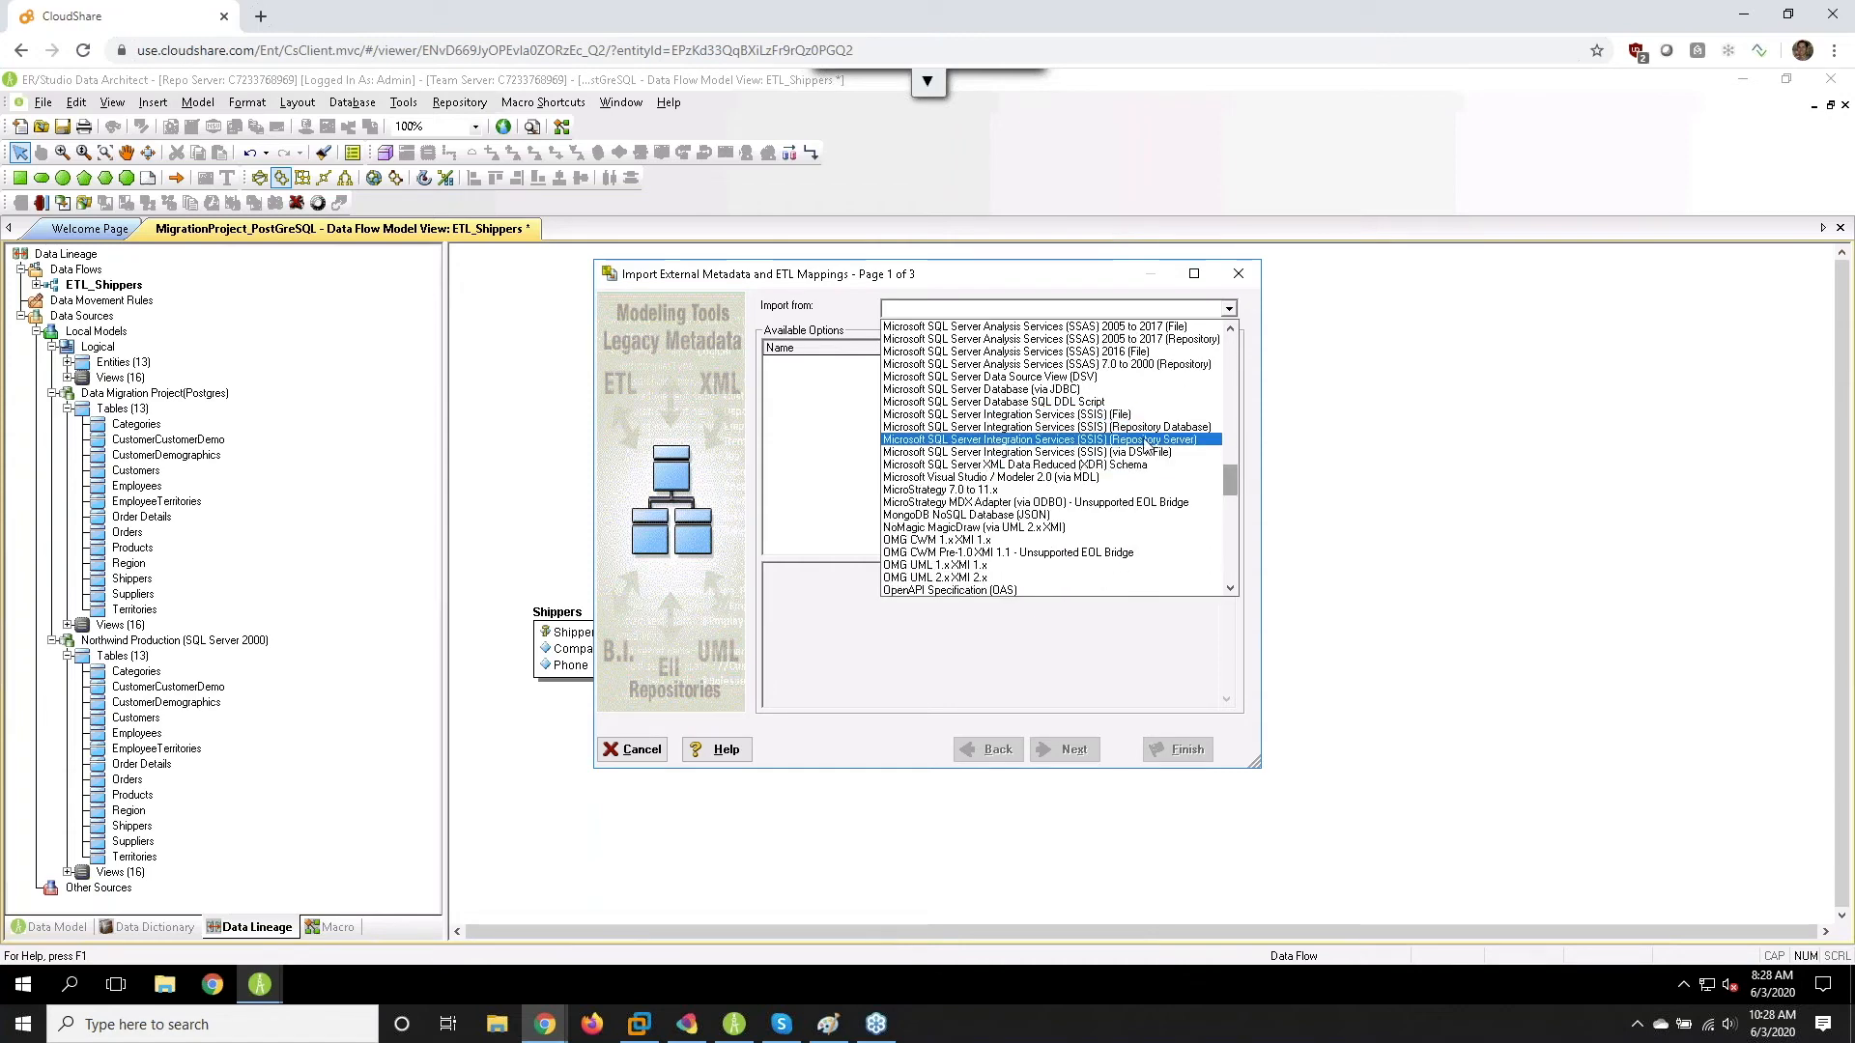
left_click(1234, 480)
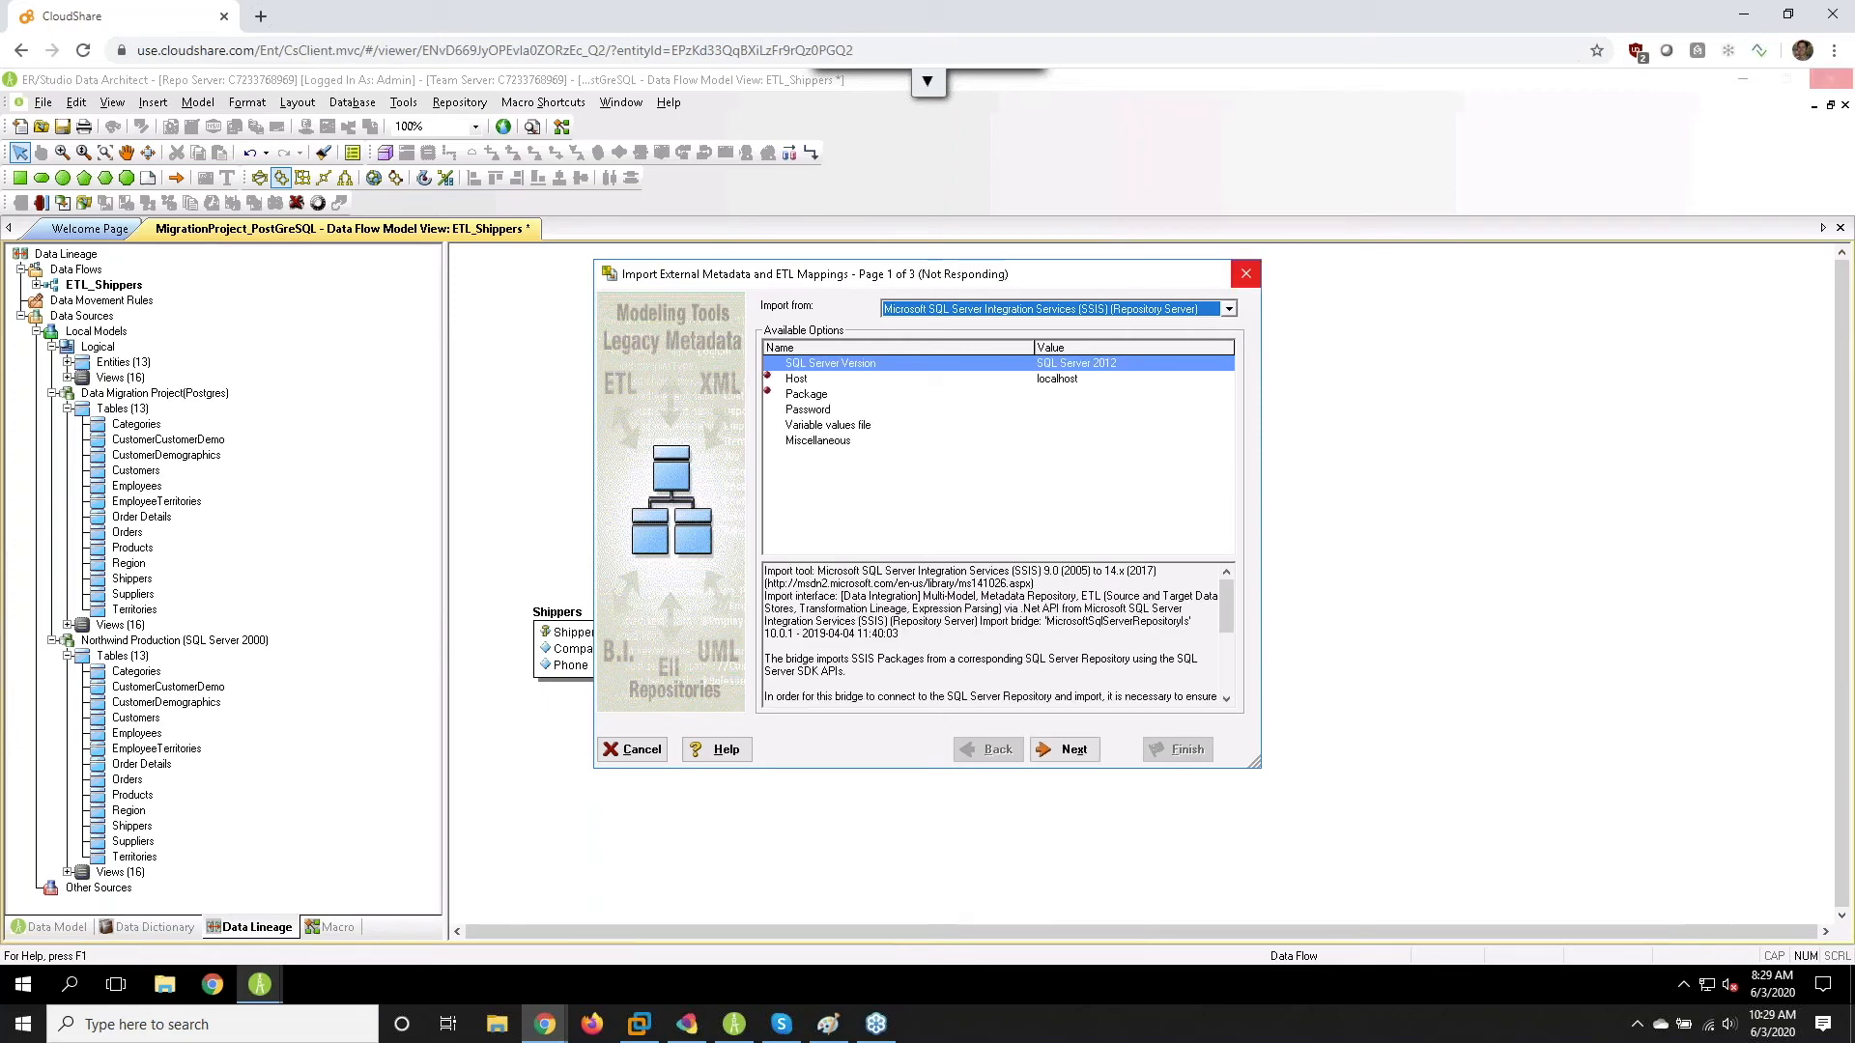
- Browse the other supported import sources, including Informatica, Oracle, SAP and Snowflake, and close the import wizard without importing
left_click(1229, 309)
left_click_drag(1231, 485, 1233, 431)
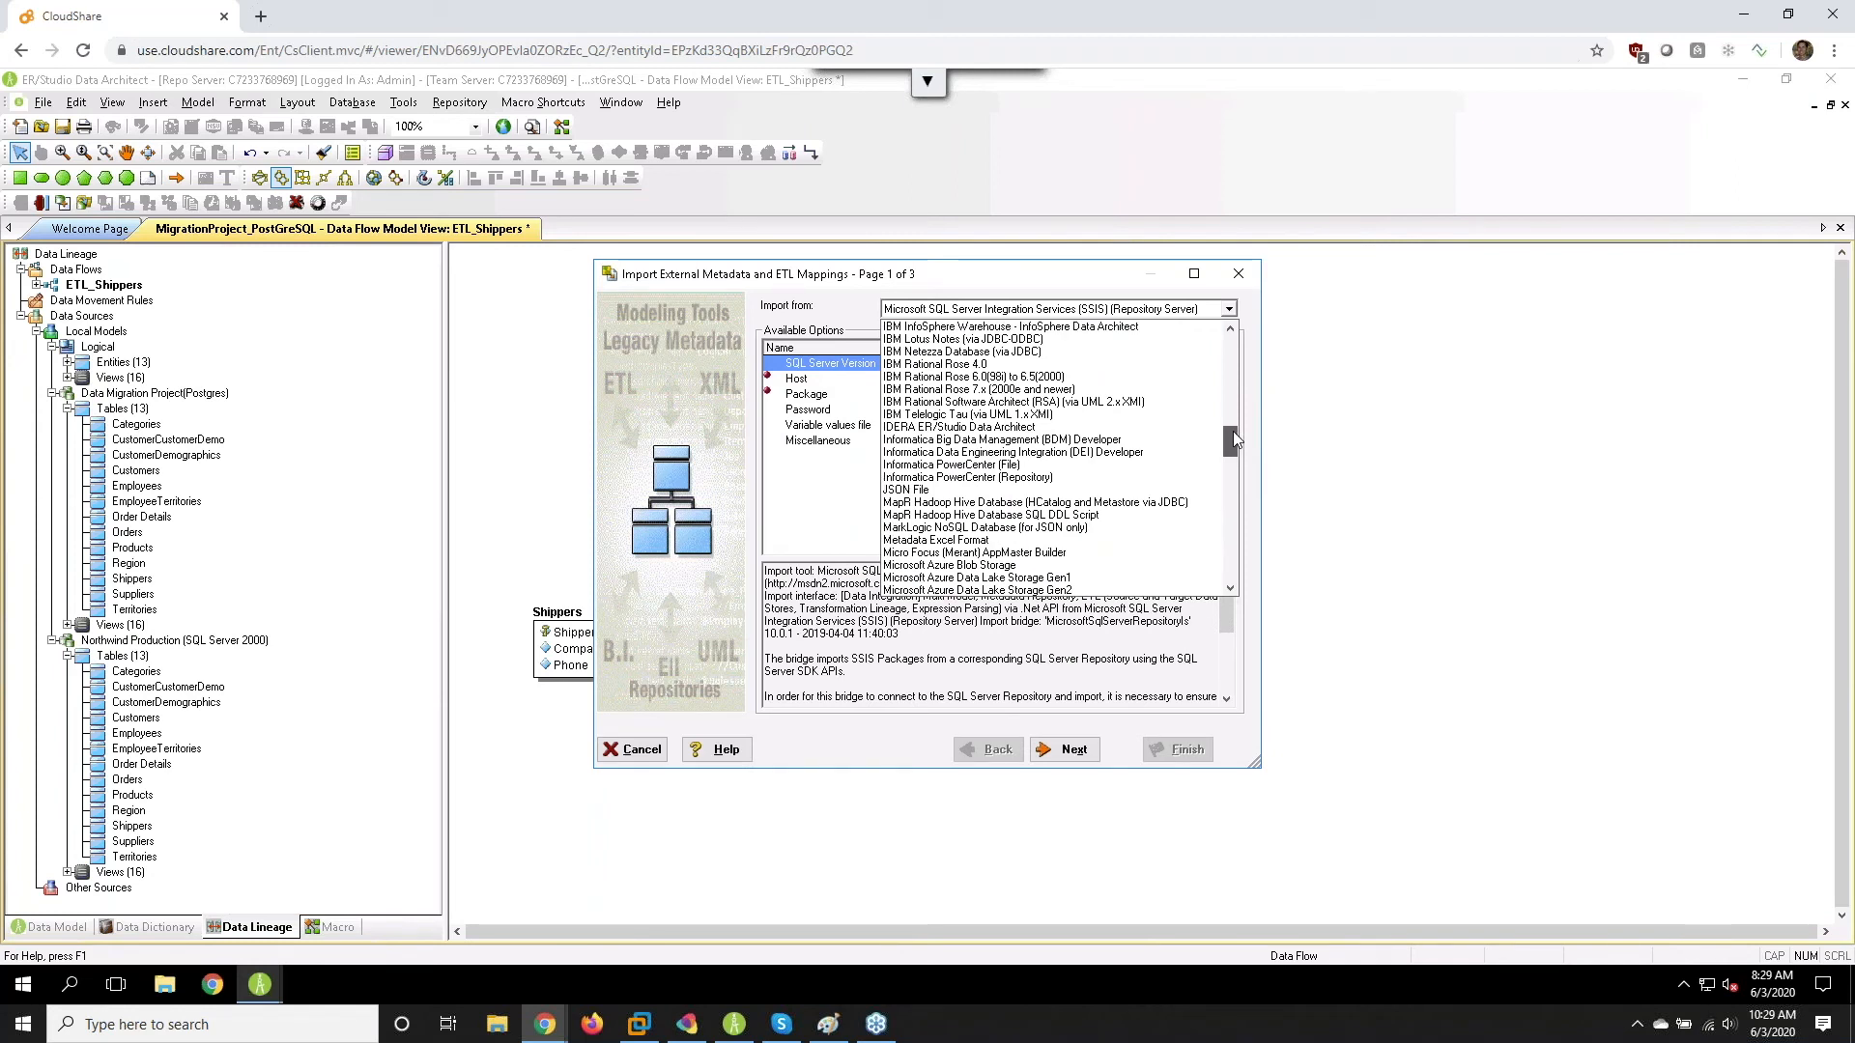
left_click_drag(1233, 431, 1233, 429)
left_click_drag(1233, 429, 1219, 502)
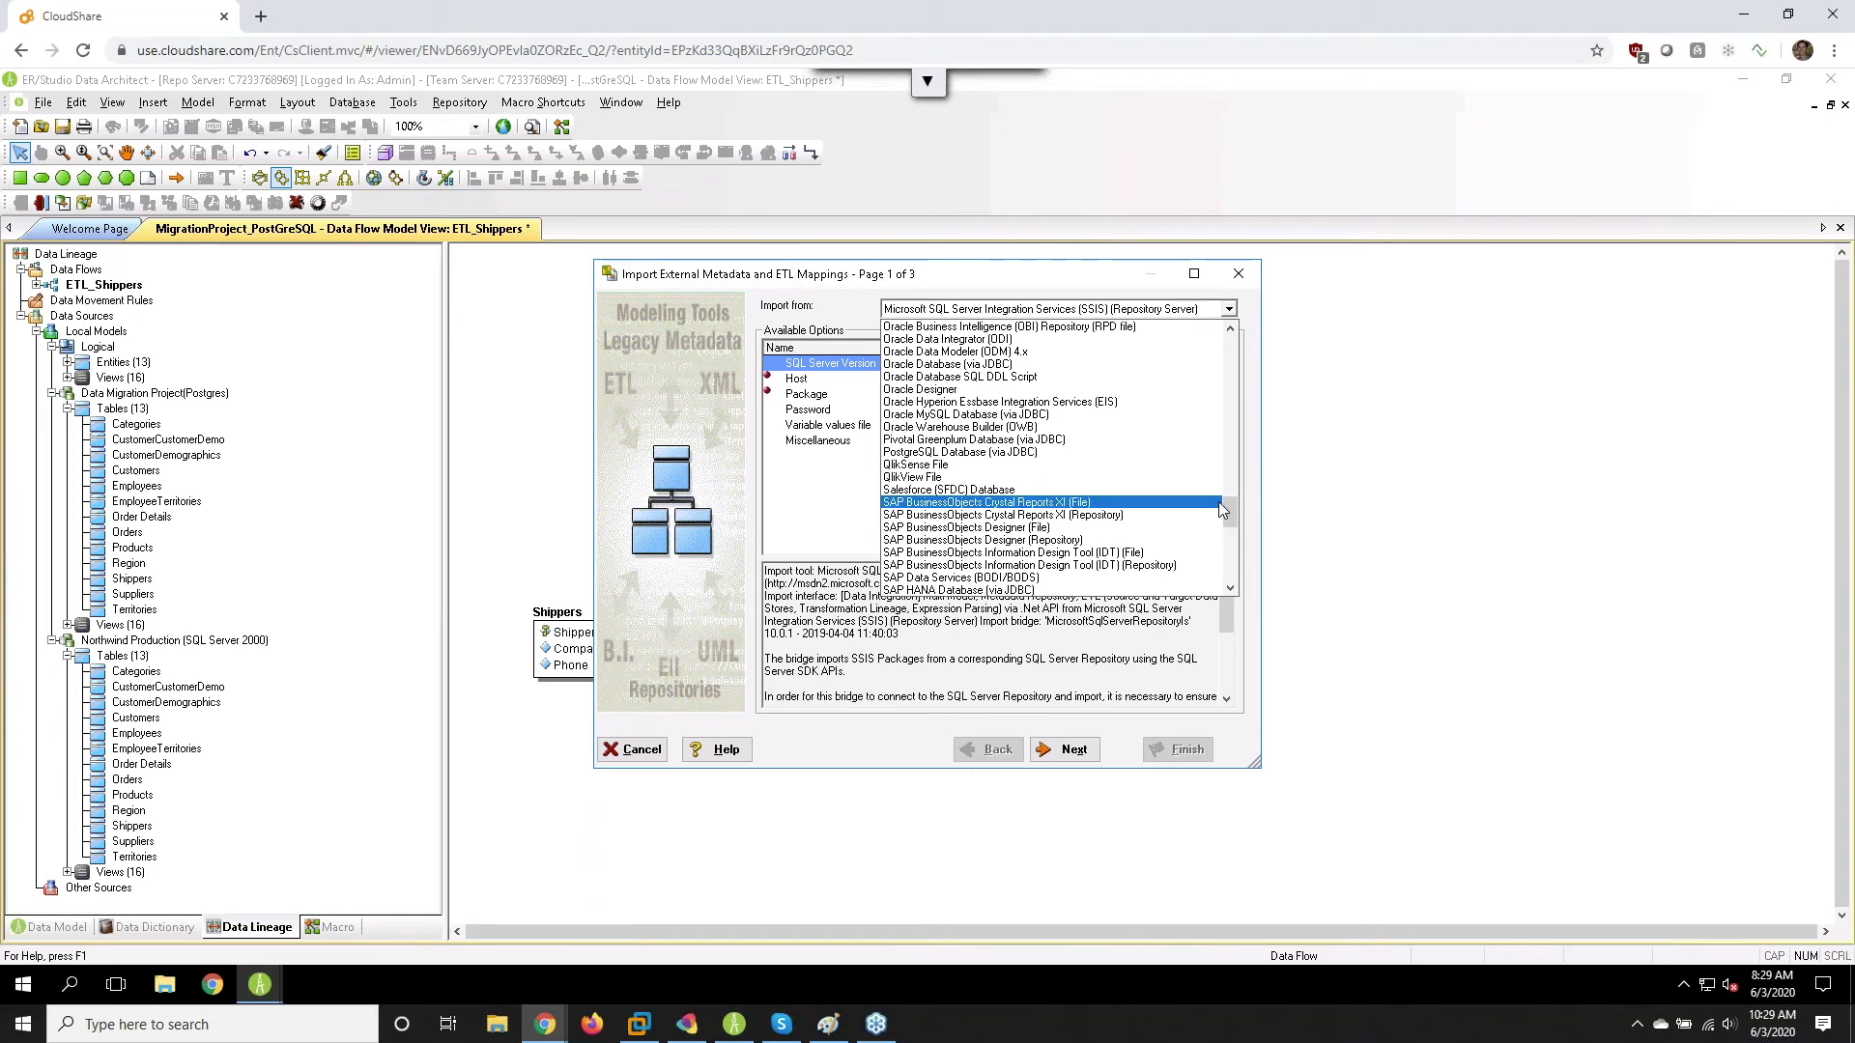
left_click_drag(1232, 512, 1231, 552)
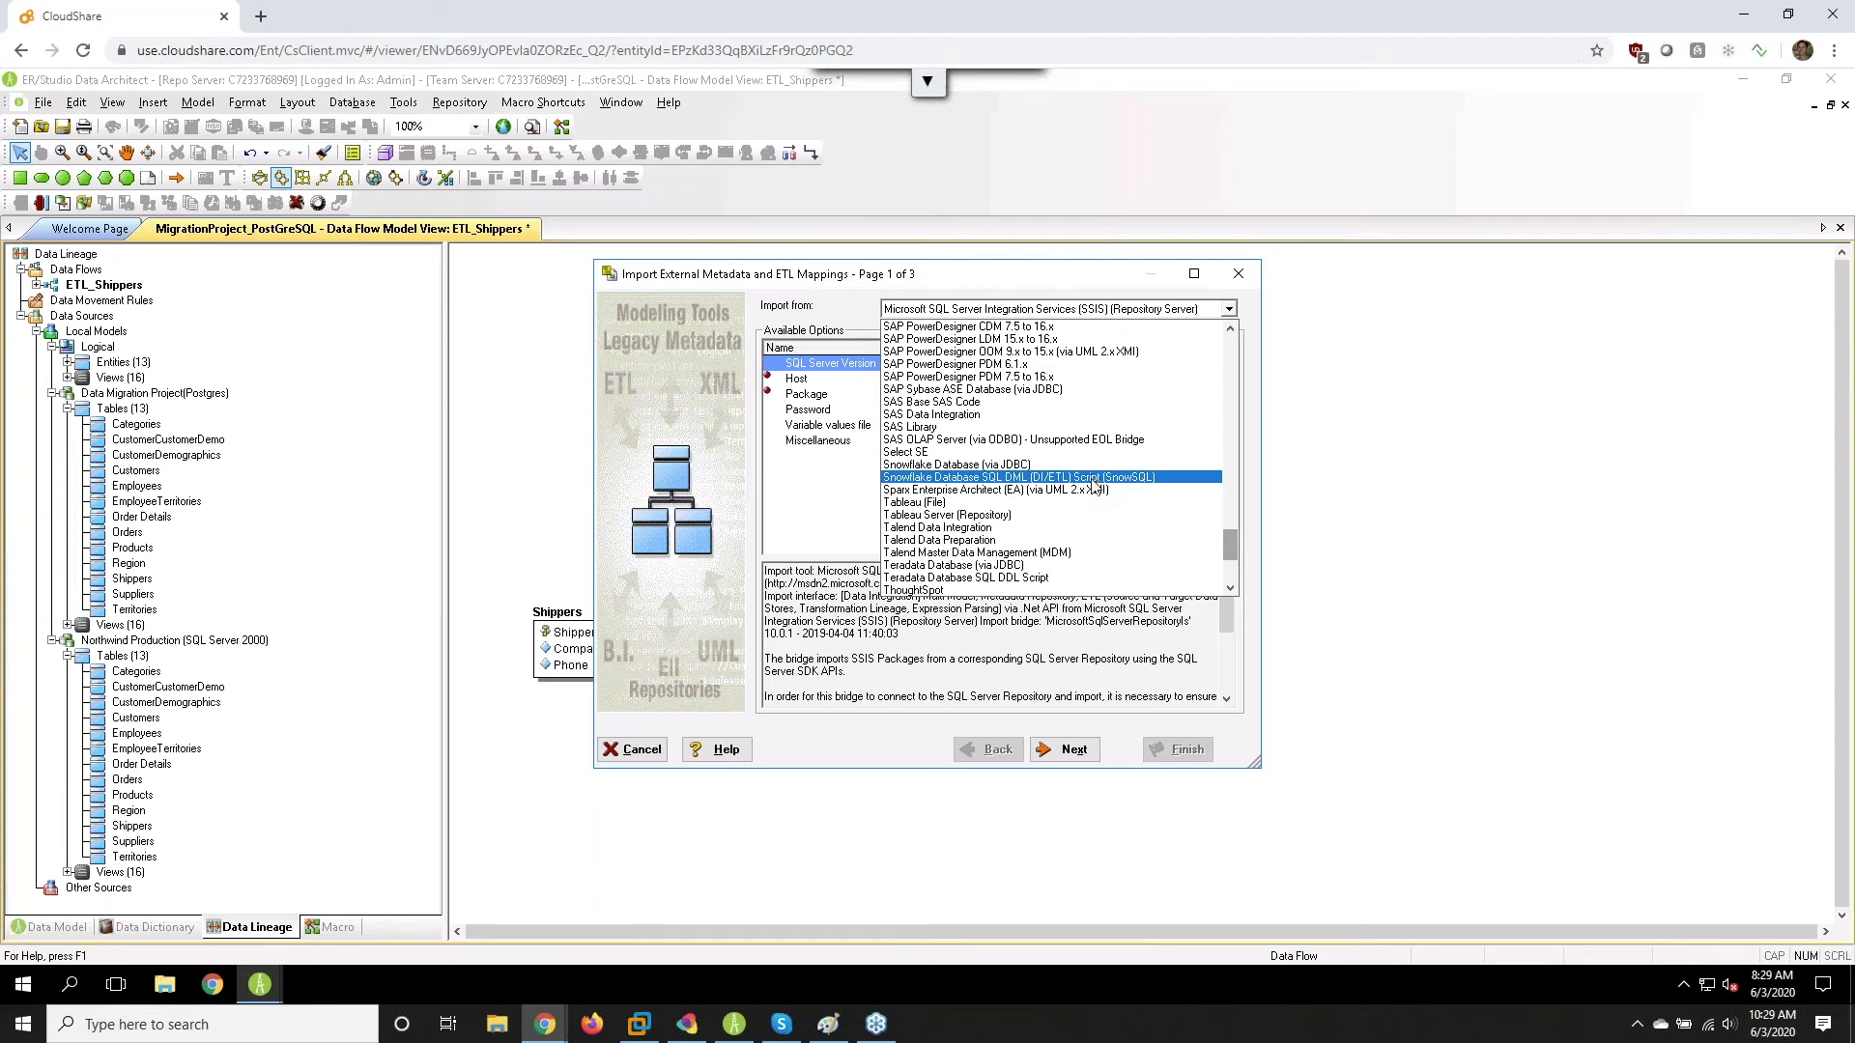
left_click(1241, 276)
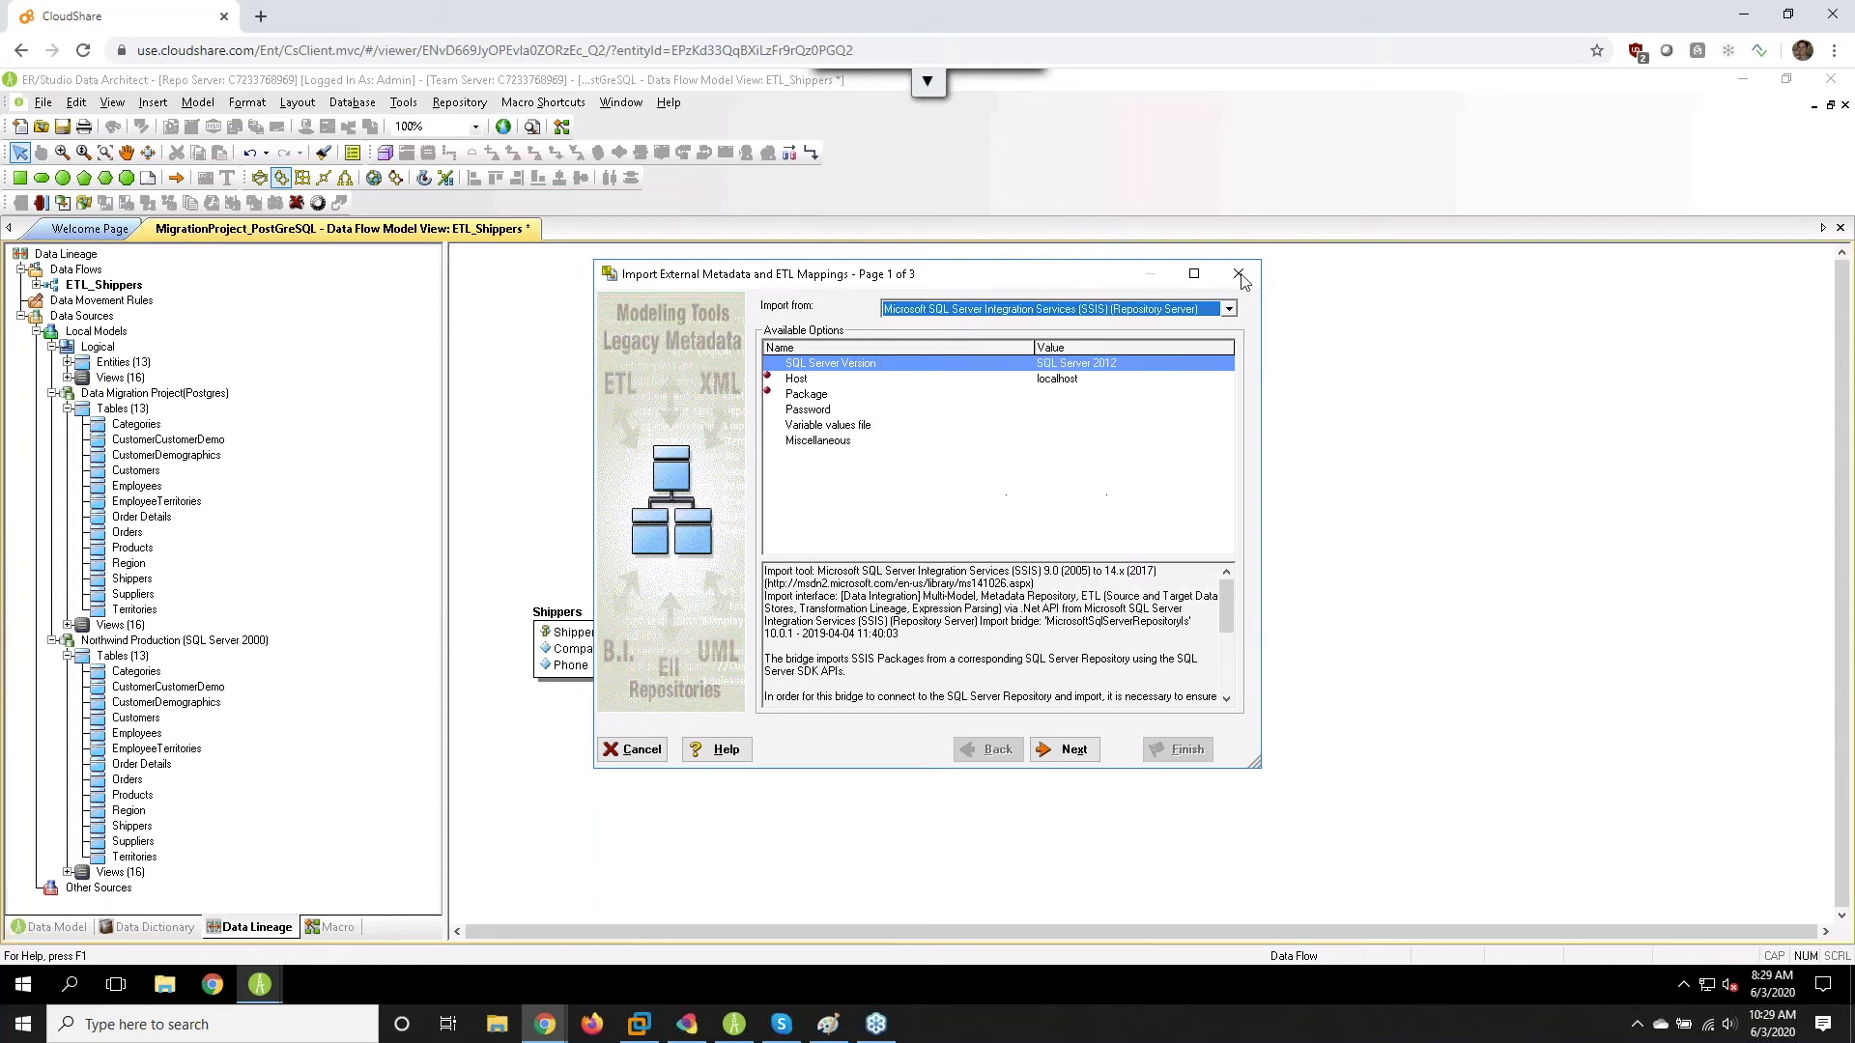
left_click(1241, 276)
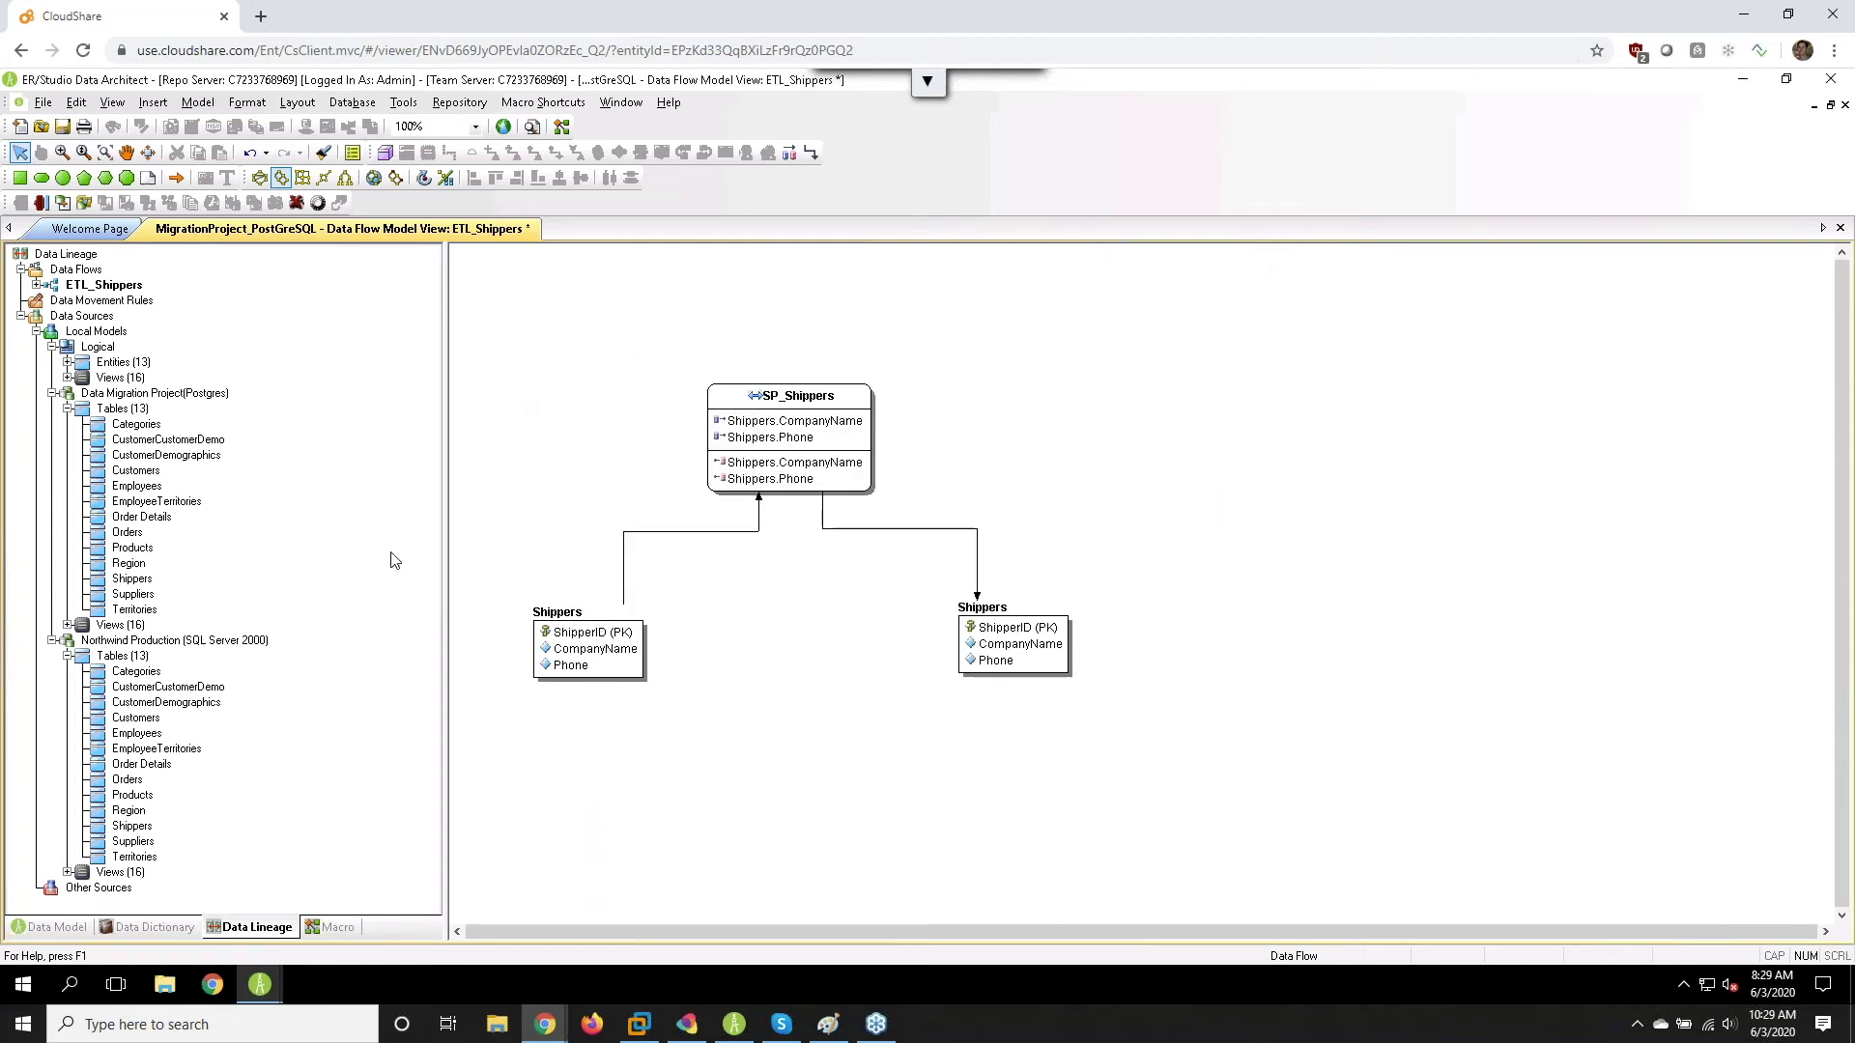
- Return to the data model and start database generation for the Data Migration Project(Postgres) physical model
left_click(60, 930)
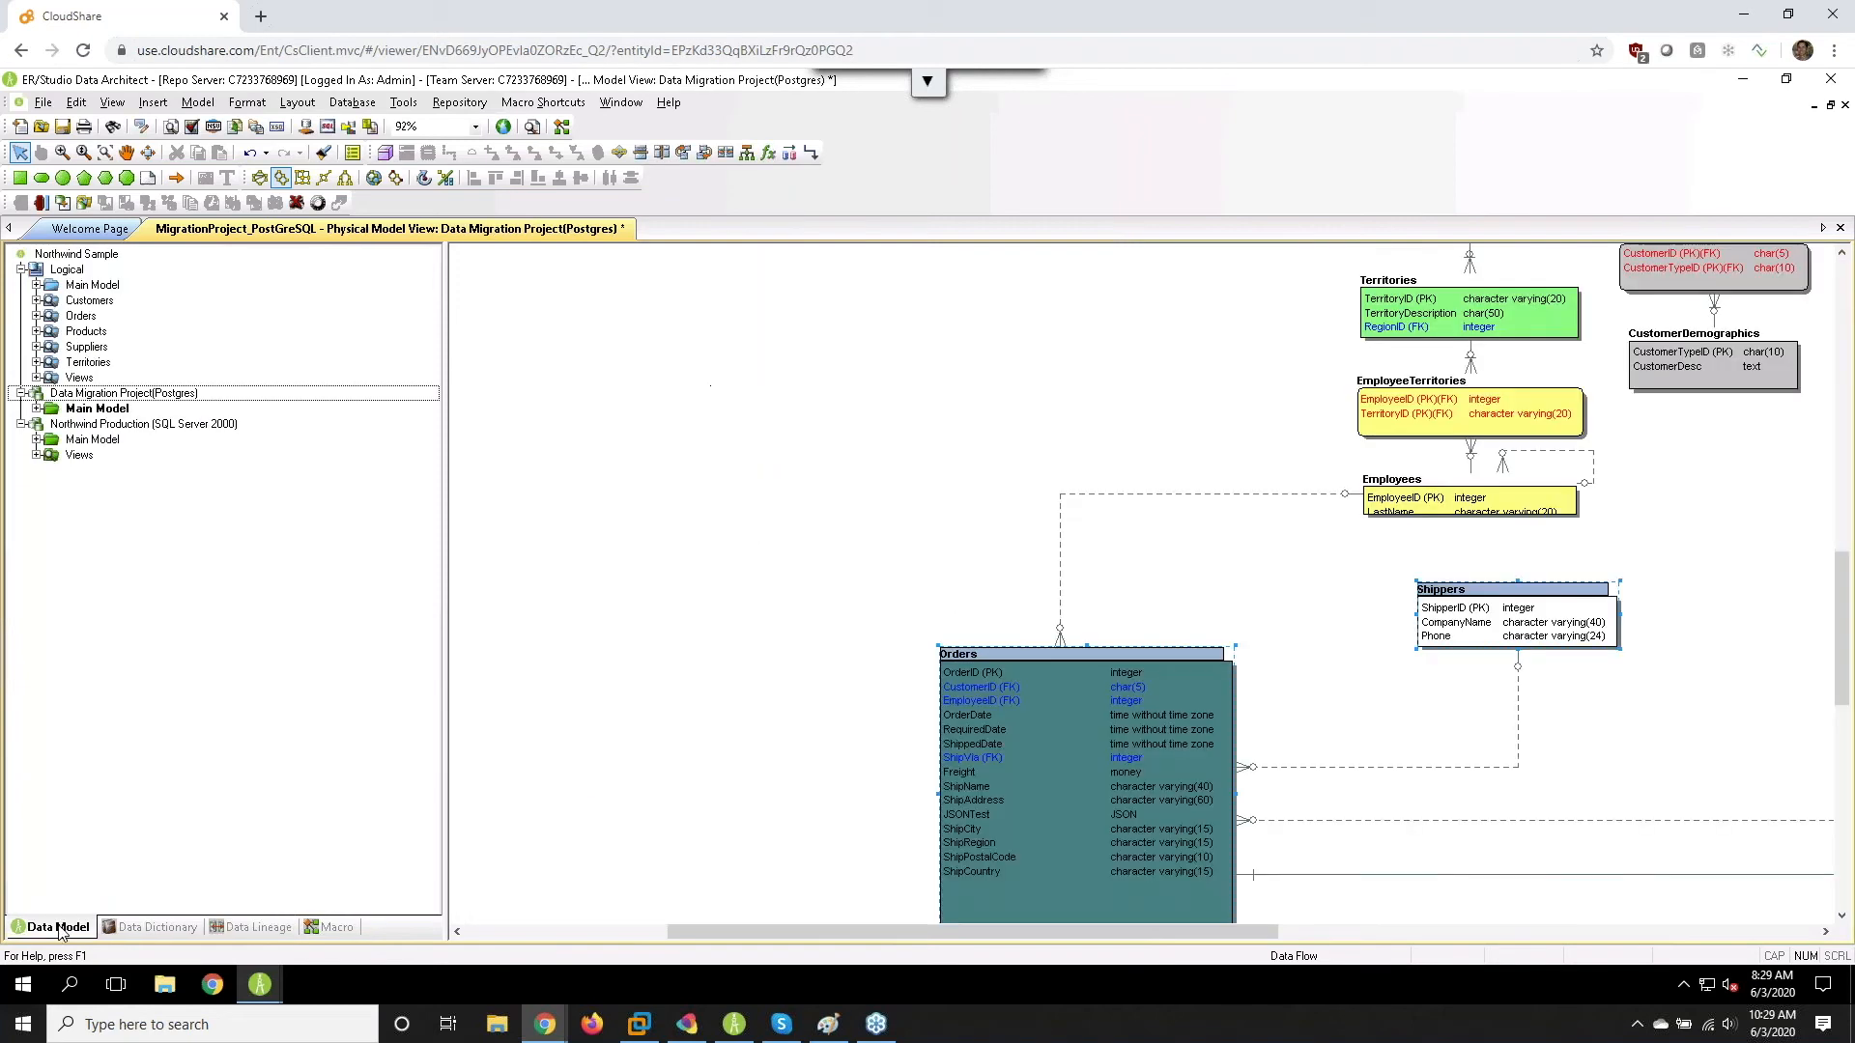
left_click(128, 397)
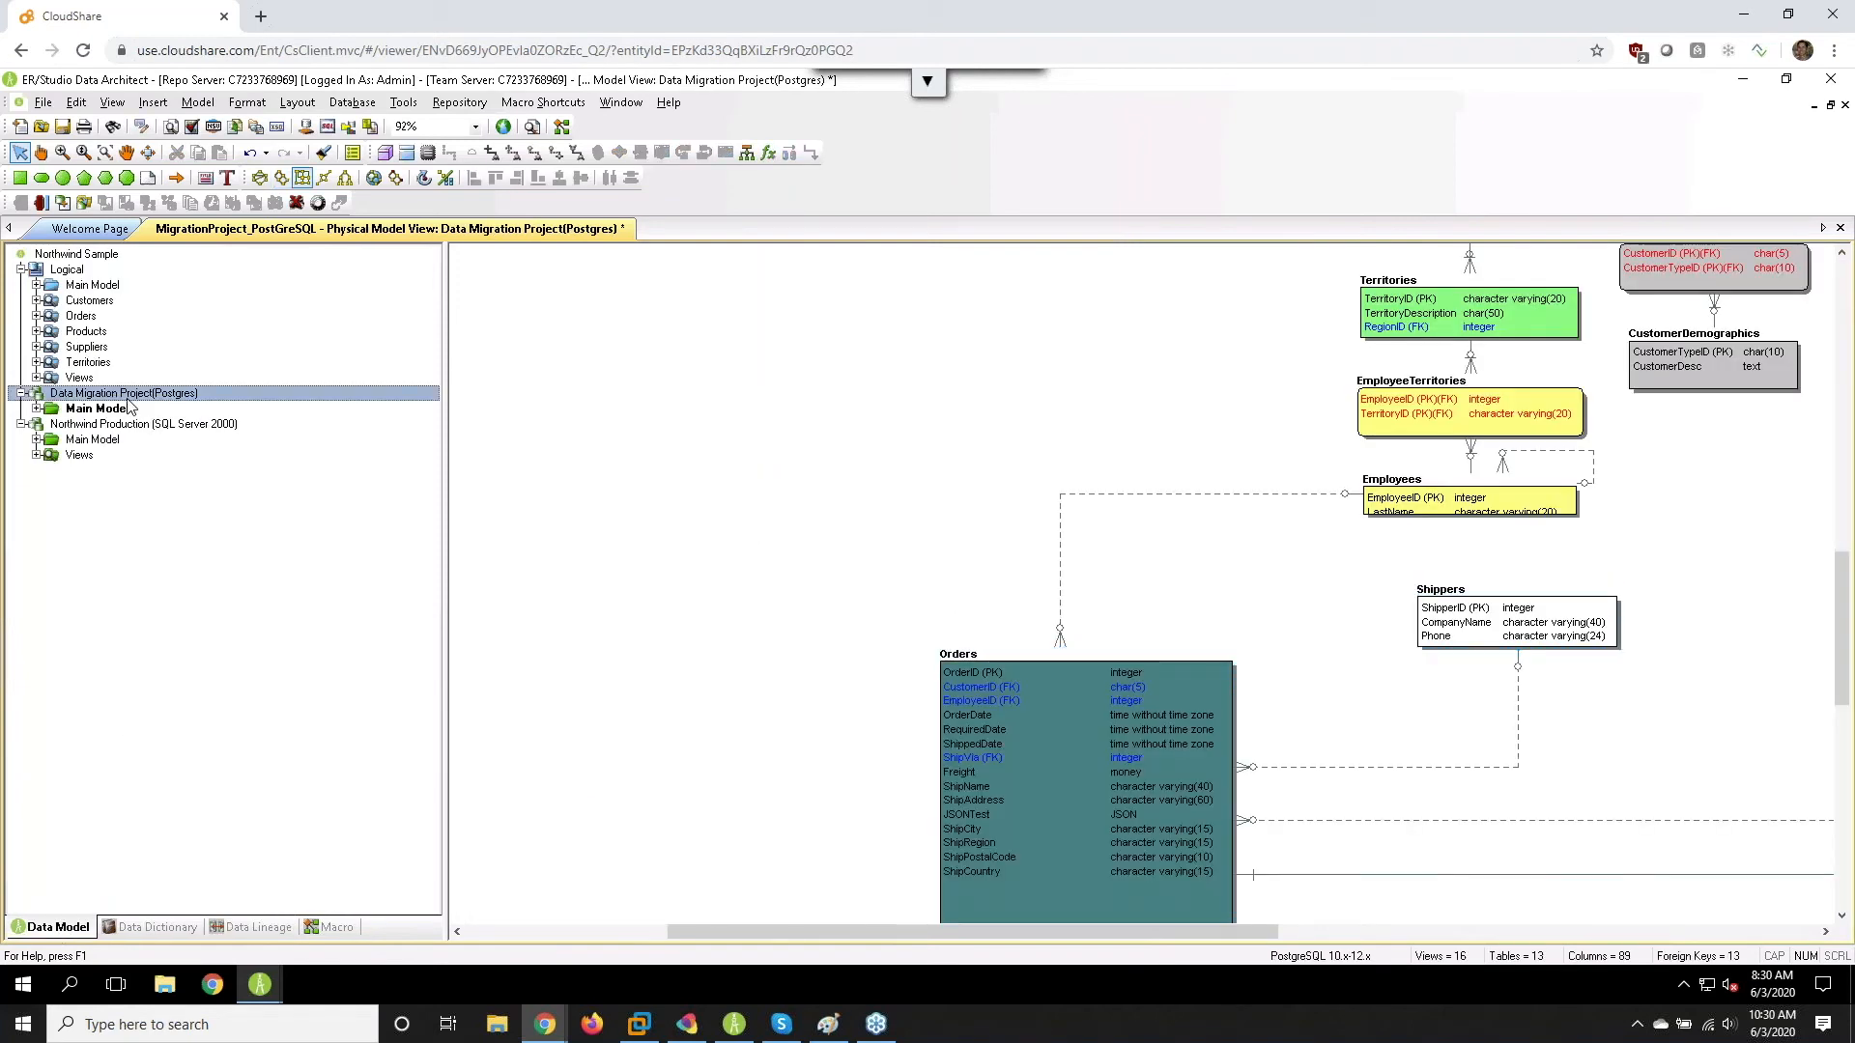
right_click(127, 398)
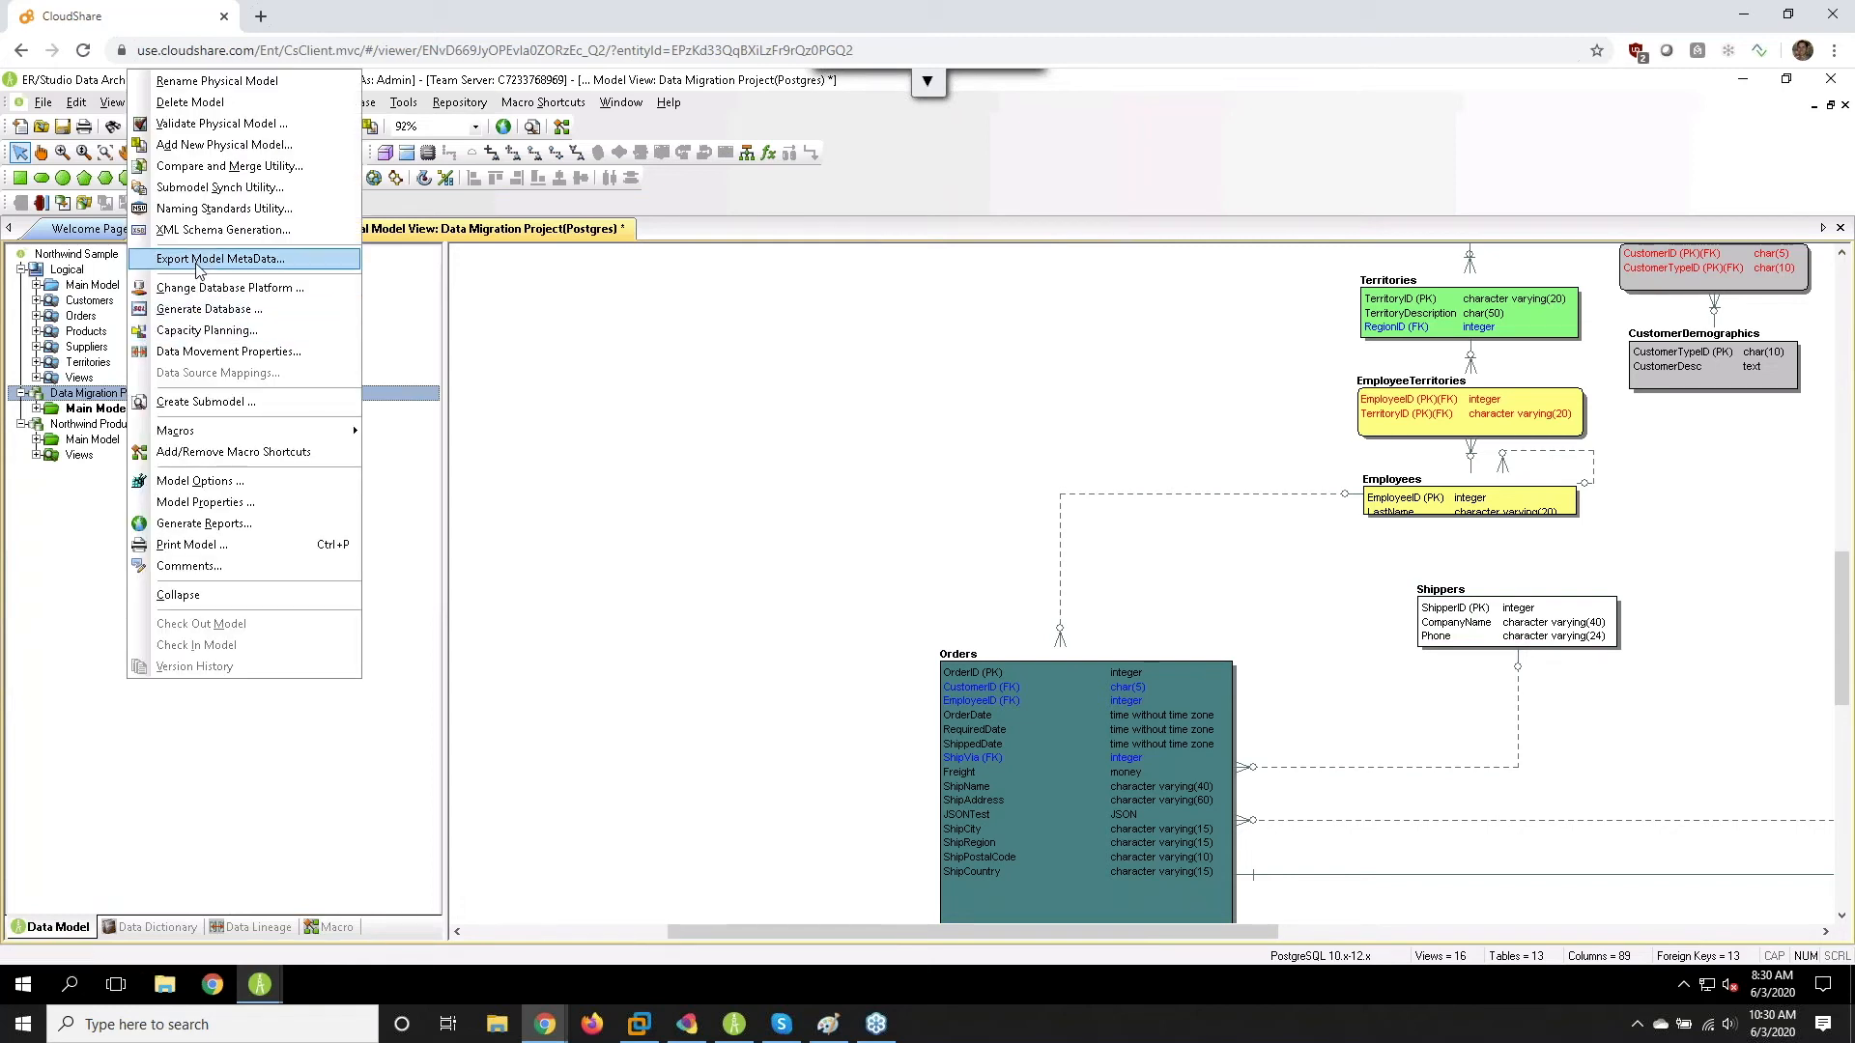
left_click(195, 312)
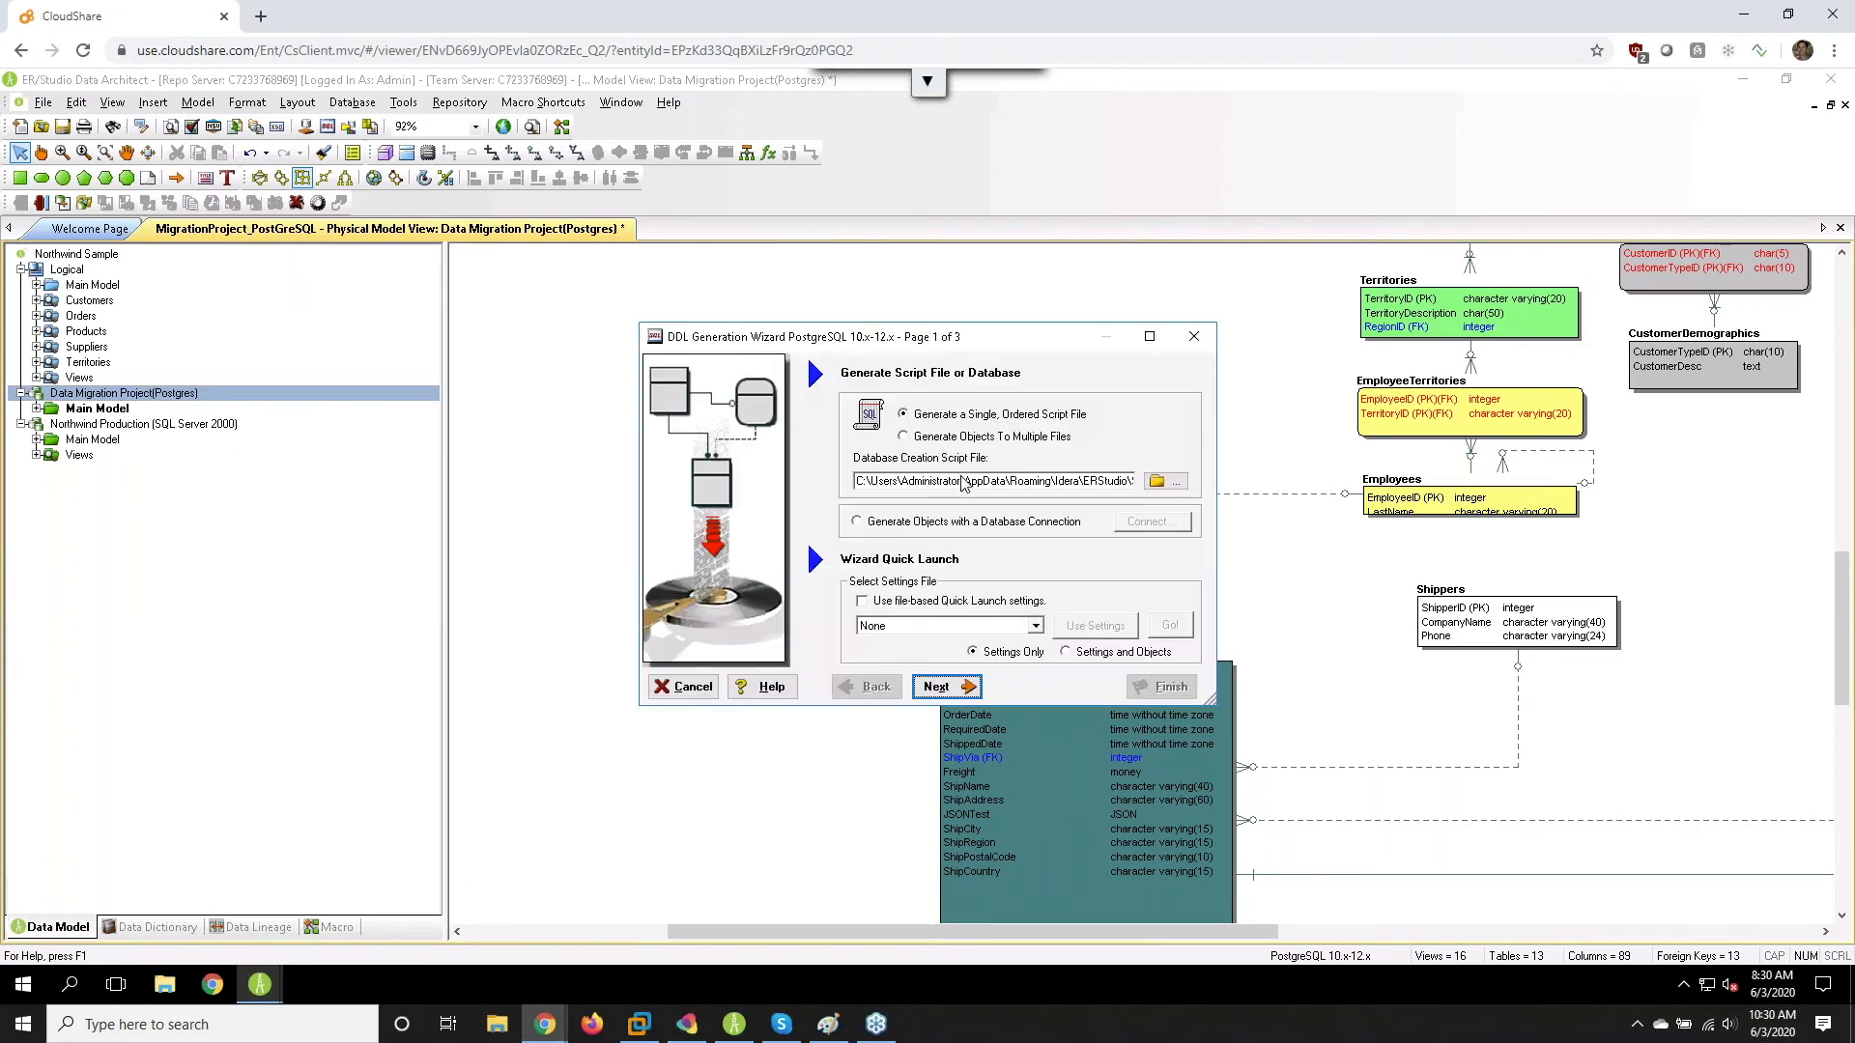
- Check the full path and file name of the database creation script
left_click(1068, 480)
key("Right")
key("Right")
key("Right")
key("Right")
key("Right")
key("Right")
key("Right")
key("Right")
key("Right")
key("Right")
key("Right")
key("Right")
key("Right")
key("Right")
key("Right")
key("Right")
key("Right")
key("Right")
key("Right")
key("Right")
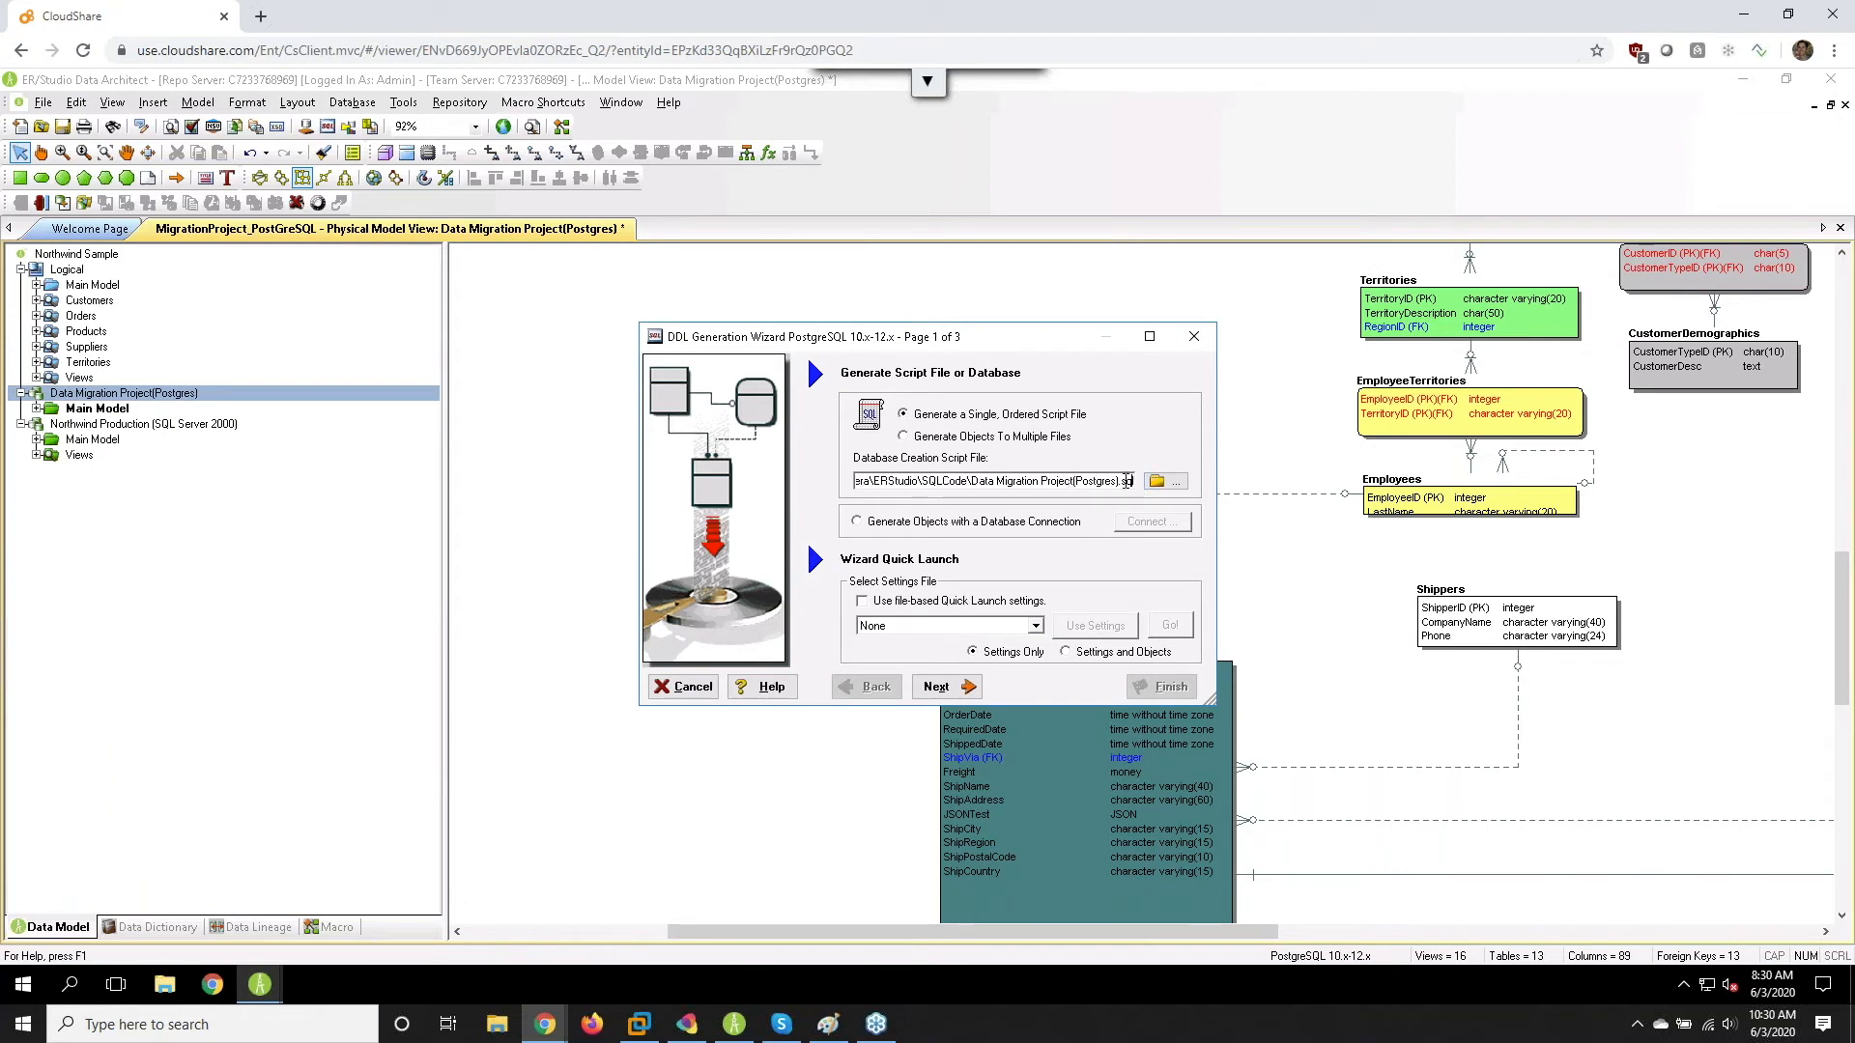
- Review the selected tables, generation options and summary of the DDL generation, and preview the SQL
left_click(942, 690)
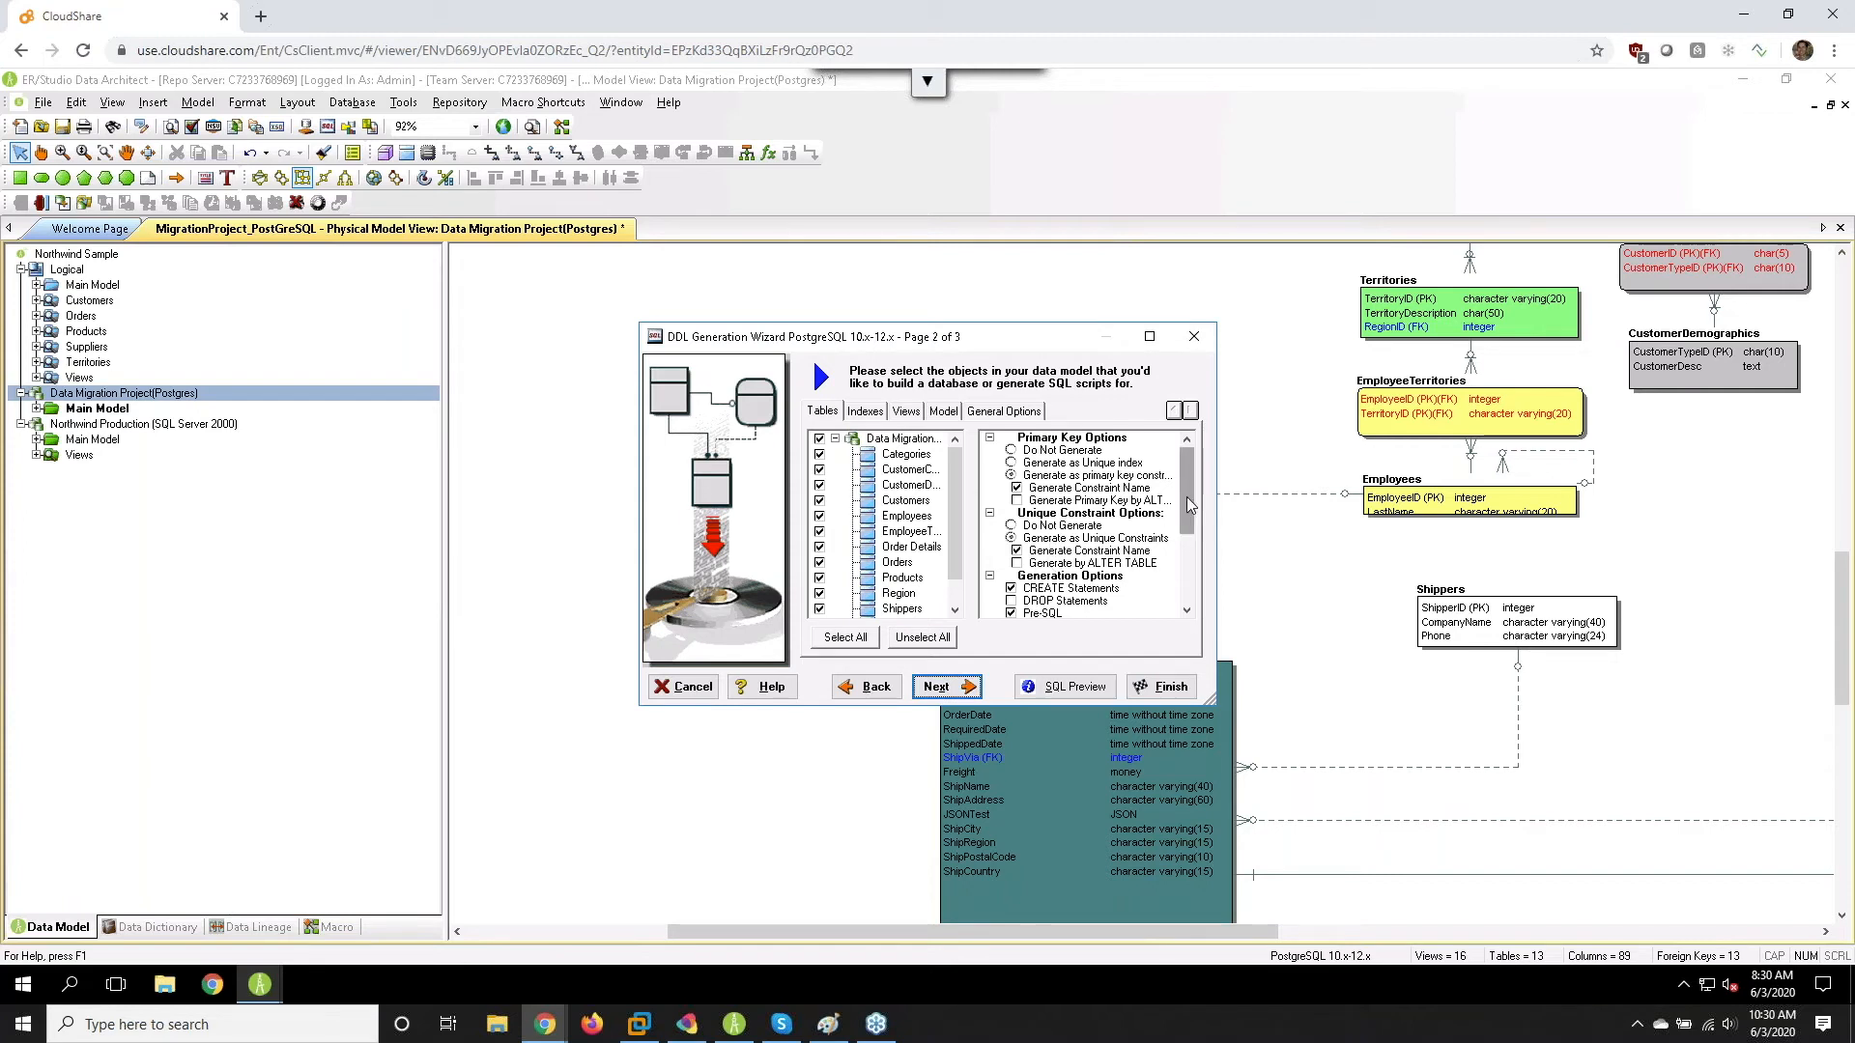
left_click_drag(1188, 509, 1181, 547)
left_click(942, 687)
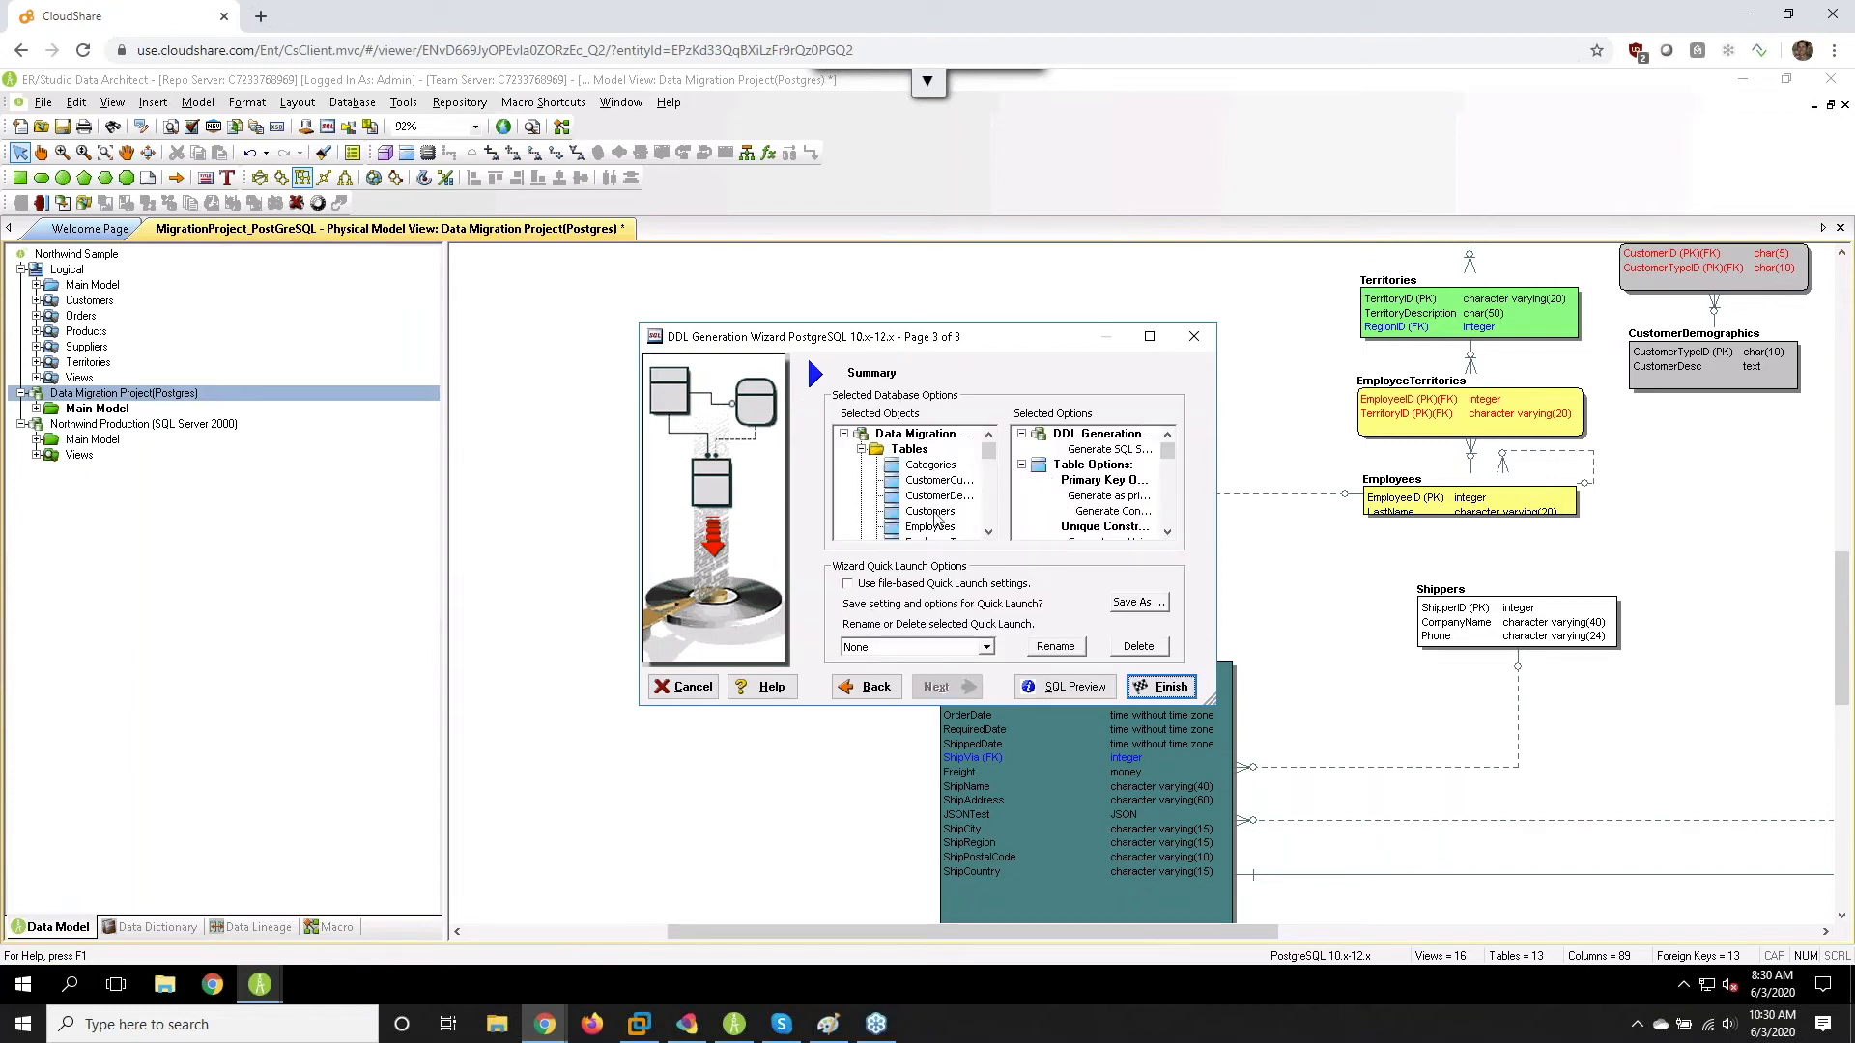
left_click_drag(1211, 694, 1390, 727)
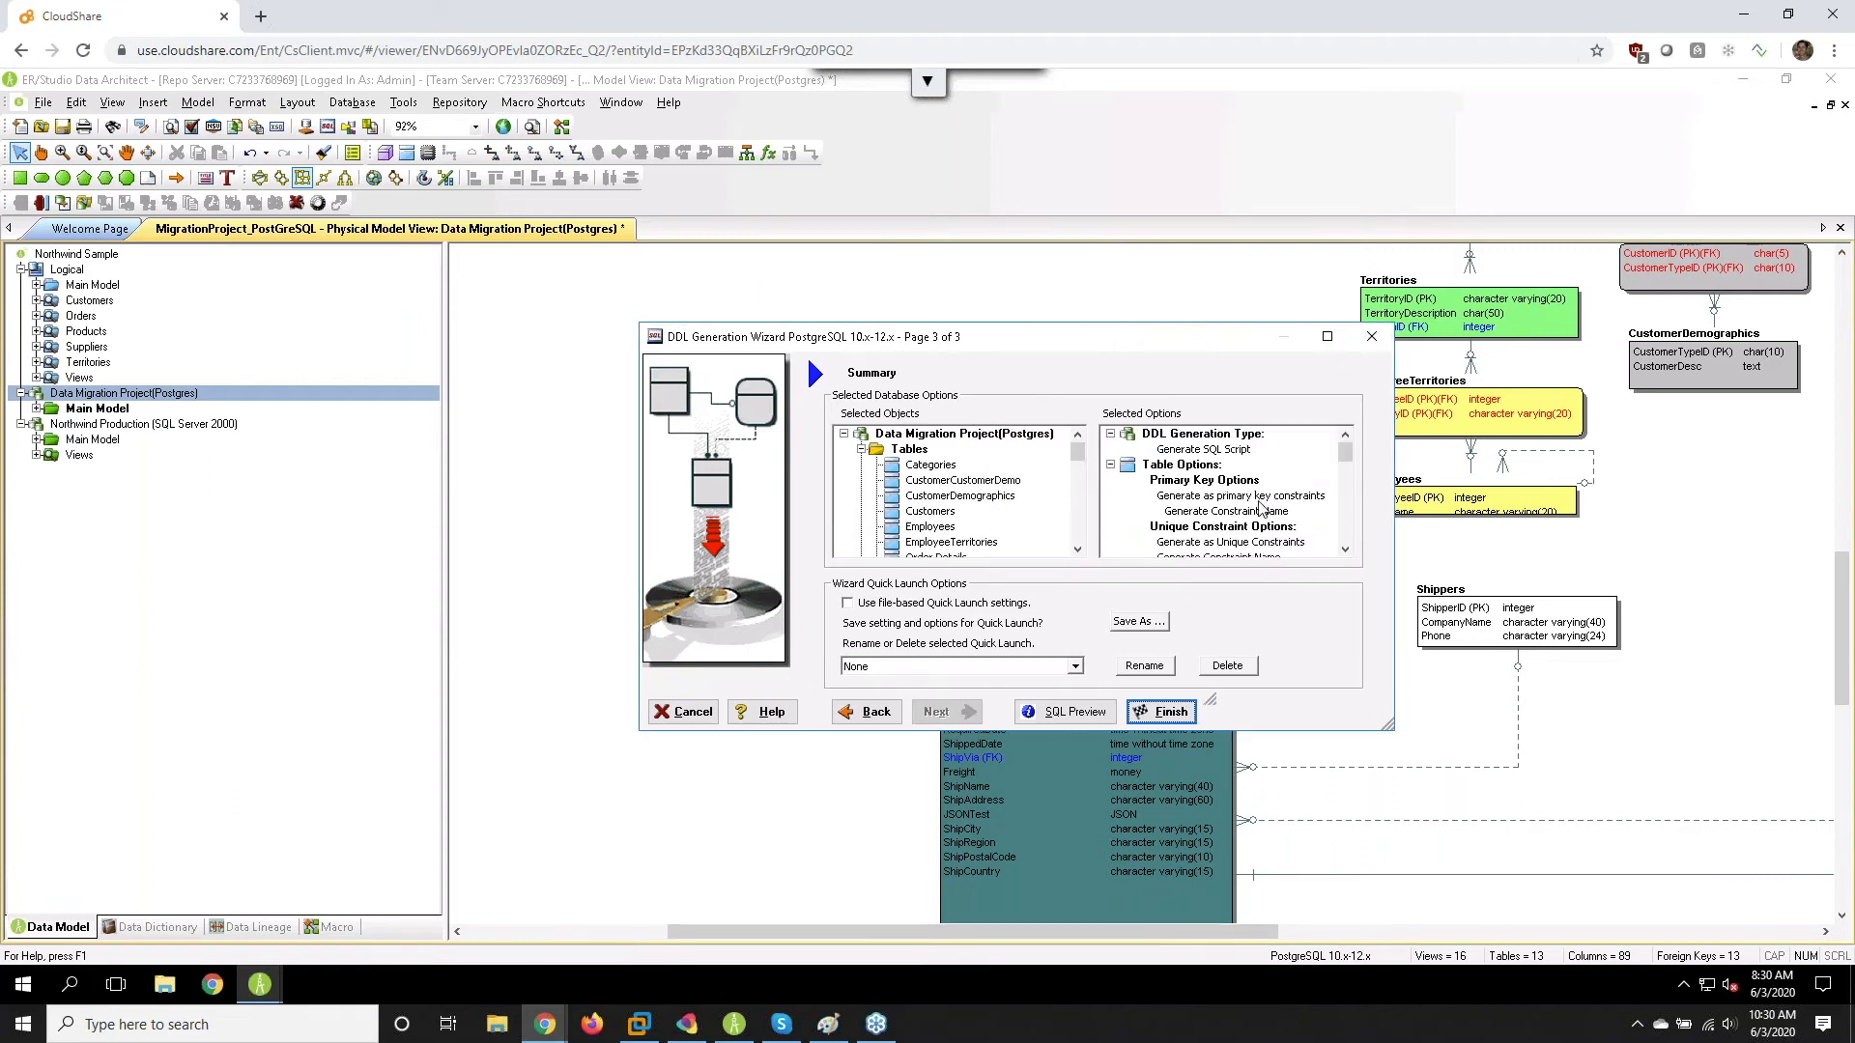
scroll(1261, 507, "down", 4)
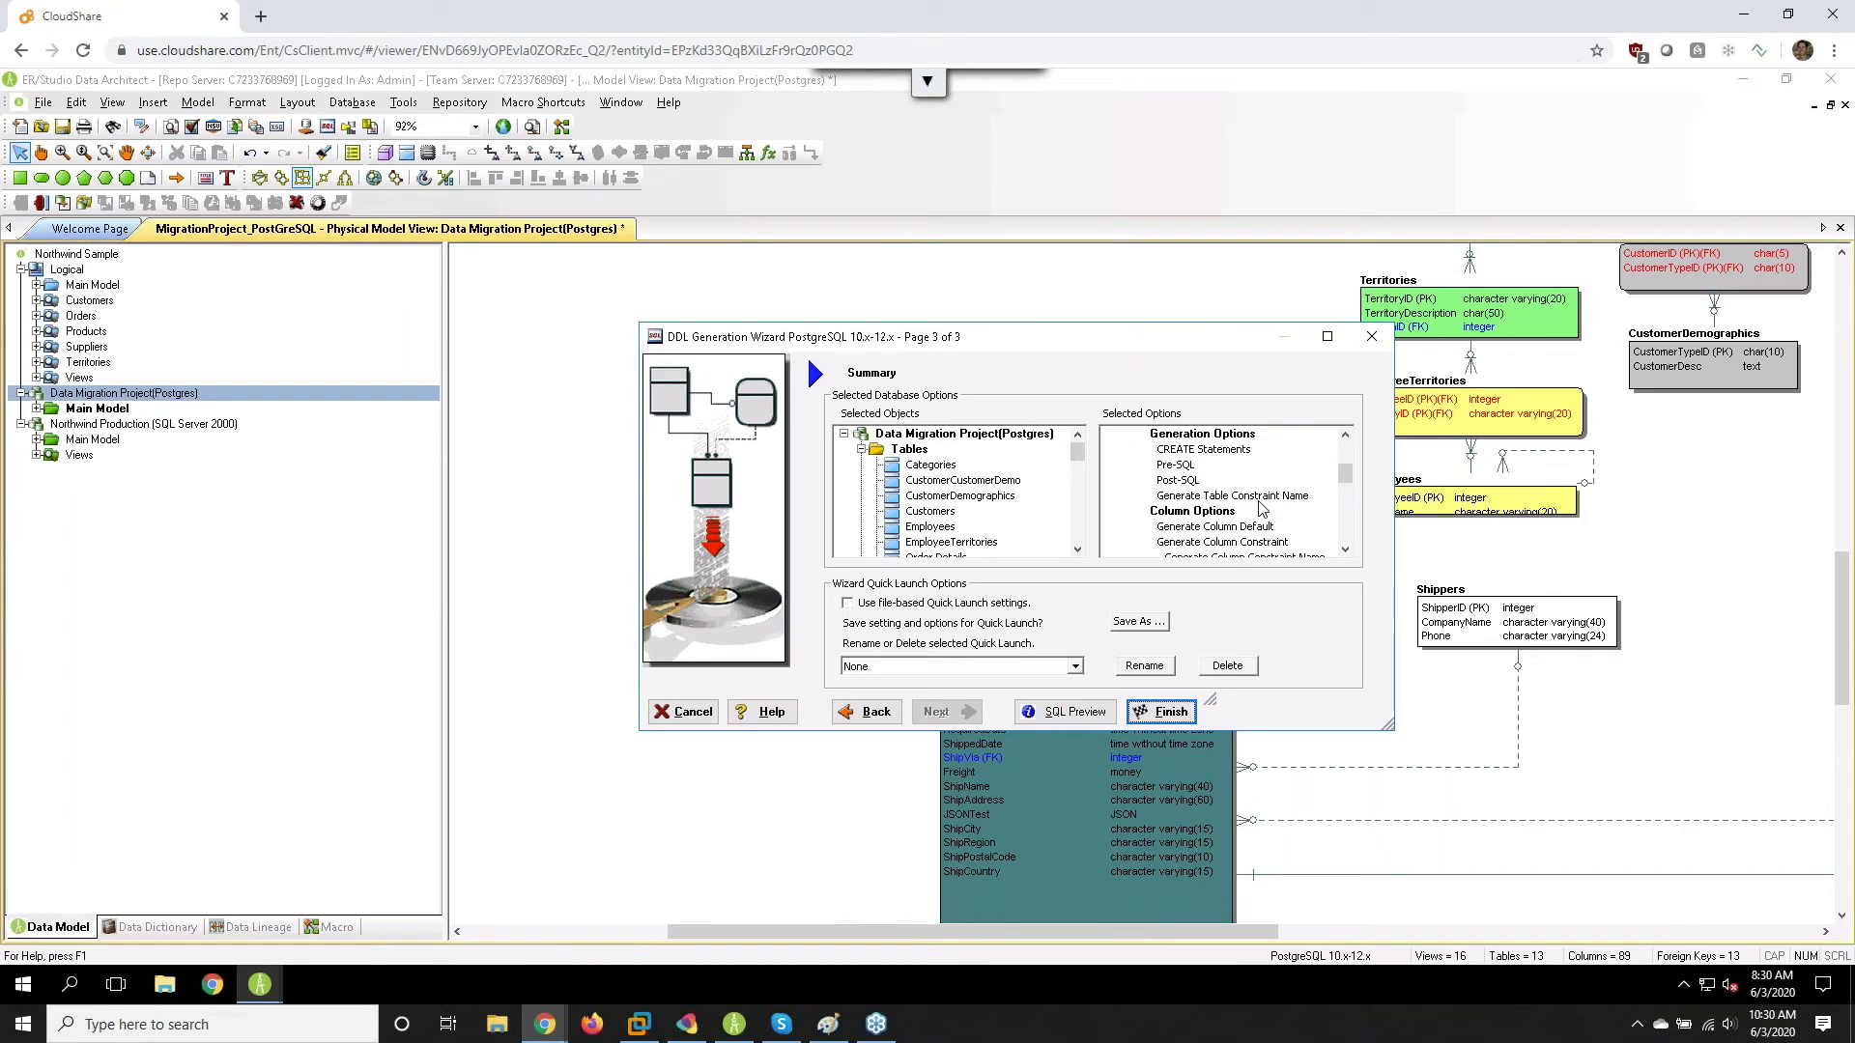
left_click(1067, 712)
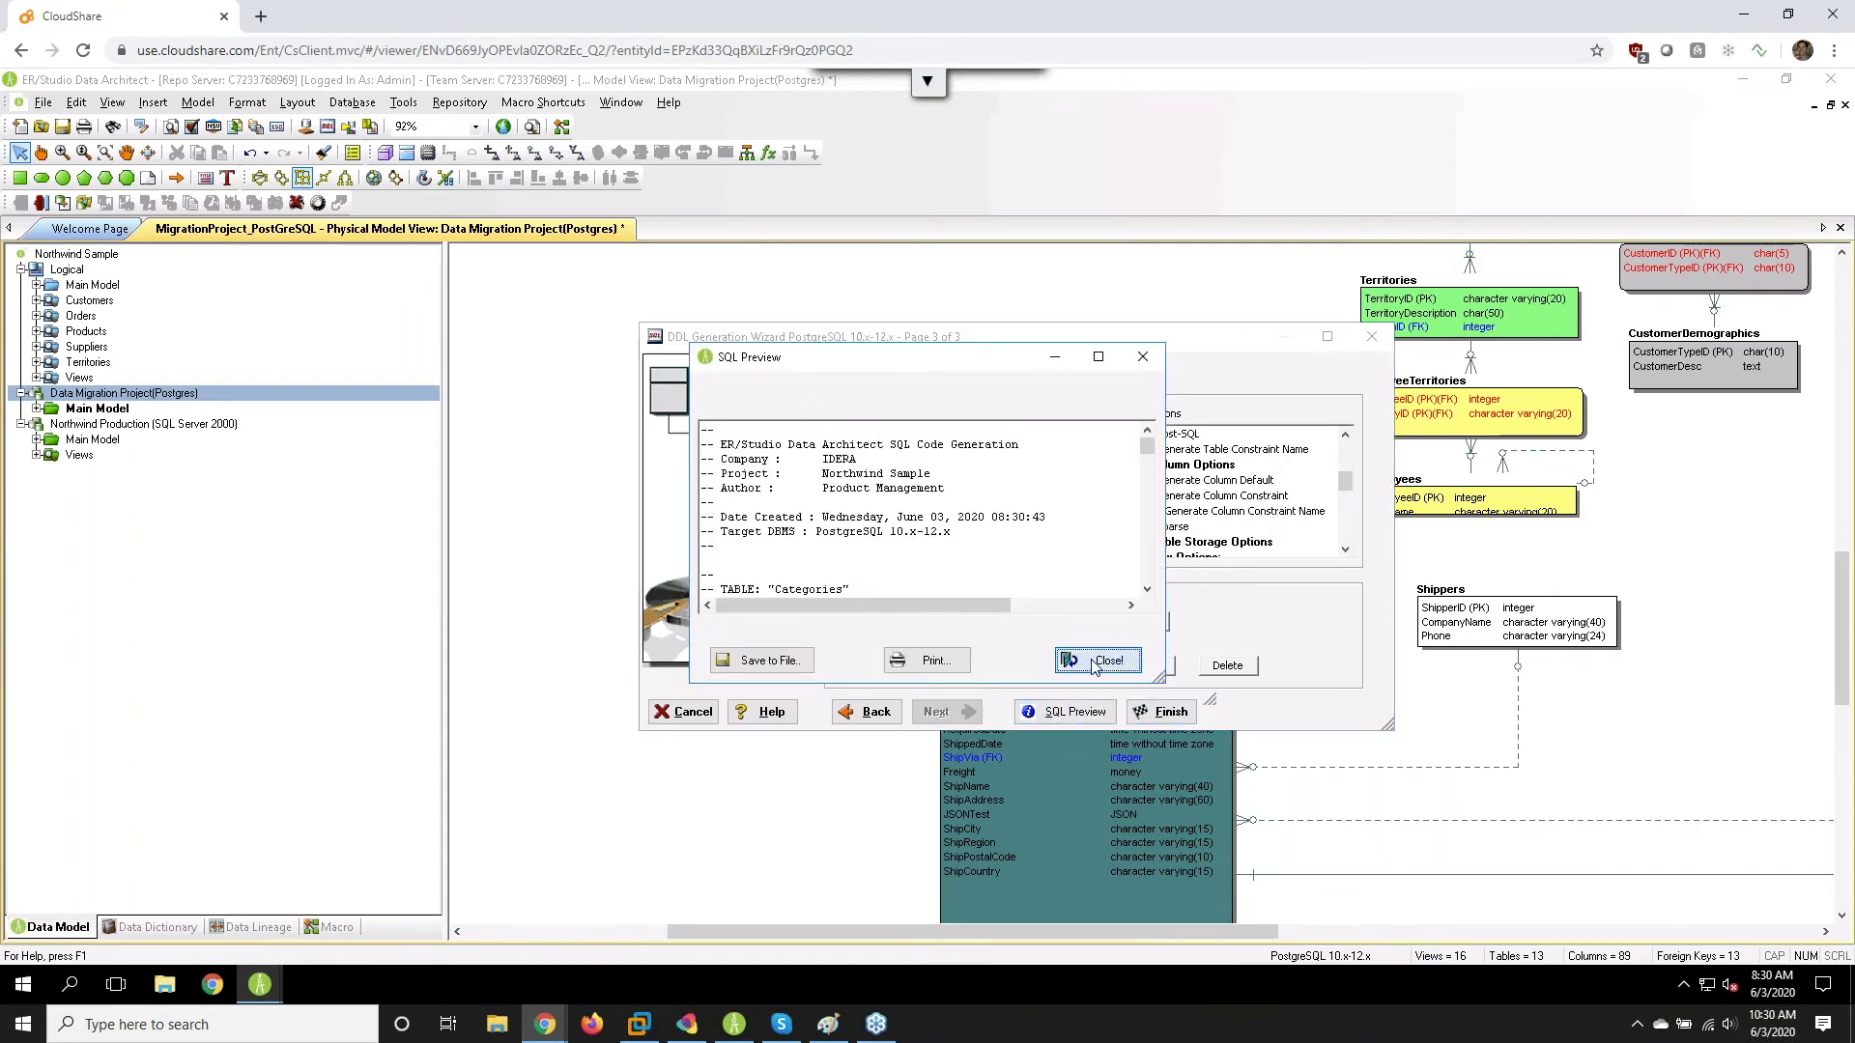
left_click(1099, 660)
- Generate the script without loading it into the interactive SQL utility, and save the output log as postegesCreate
left_click(1167, 715)
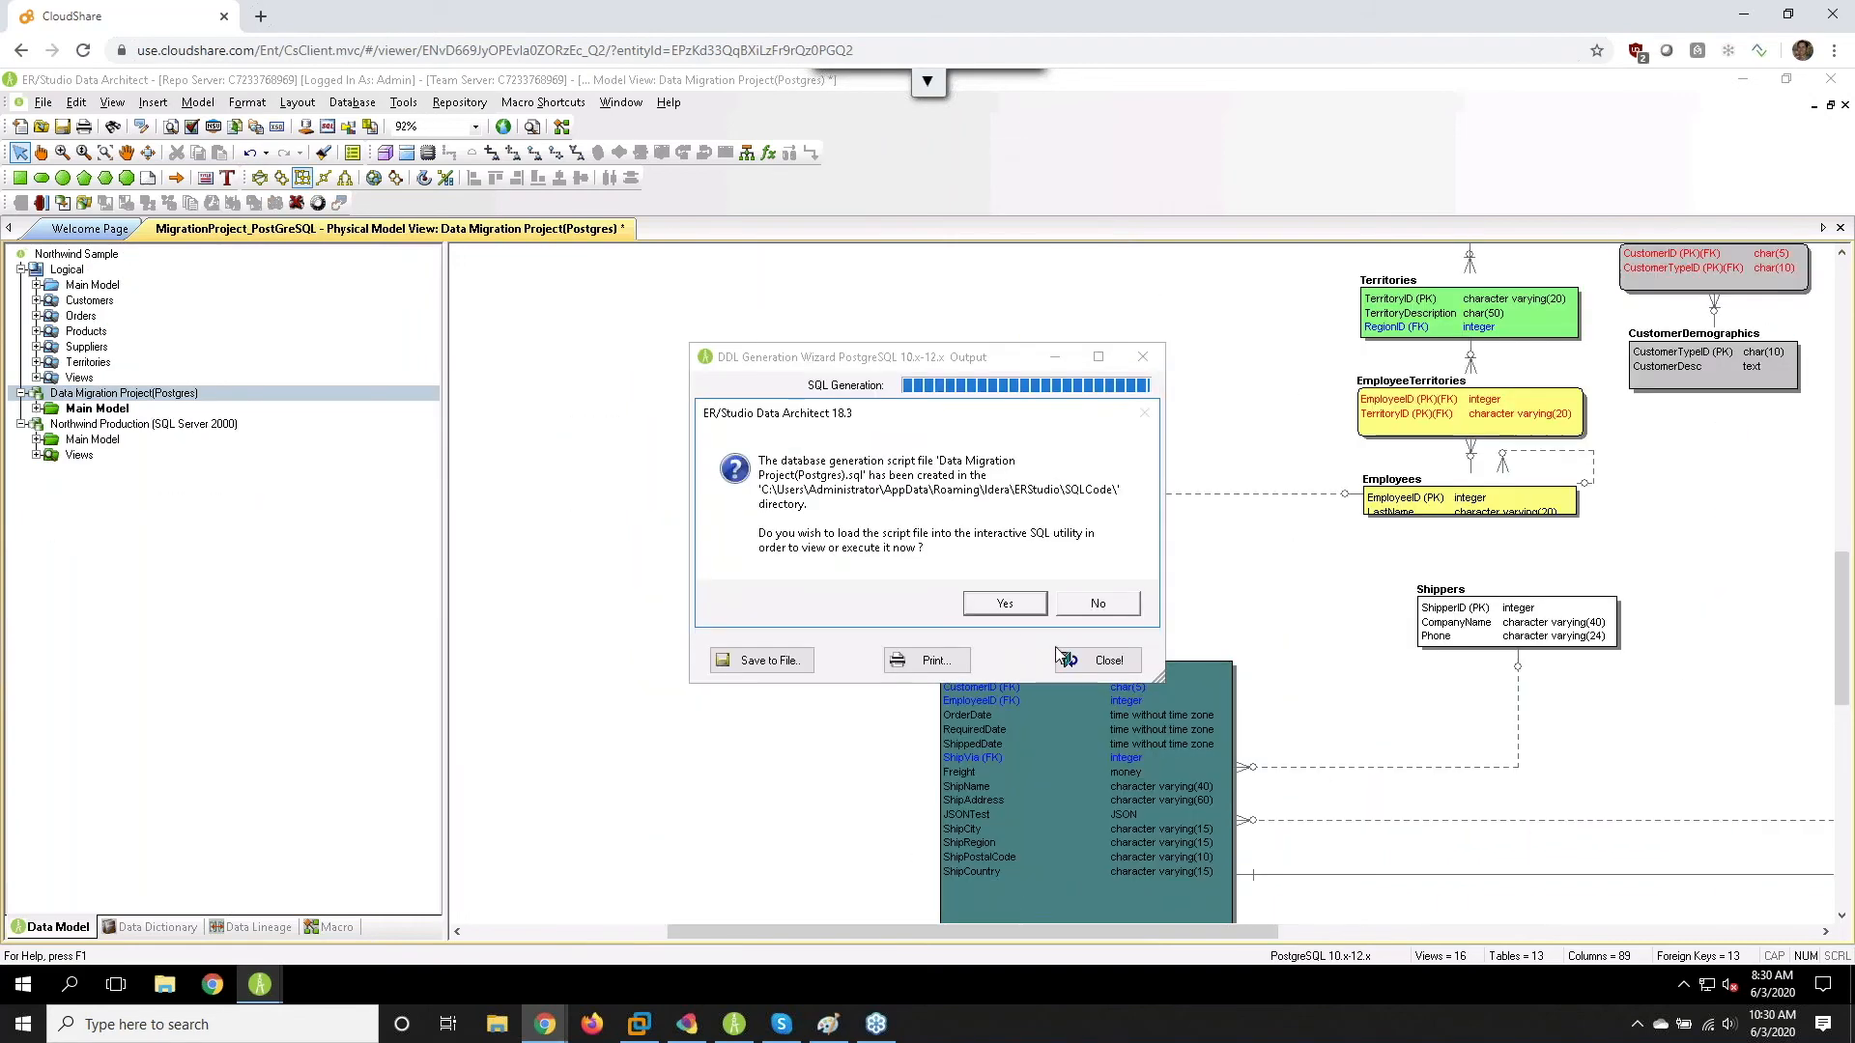
left_click(1084, 603)
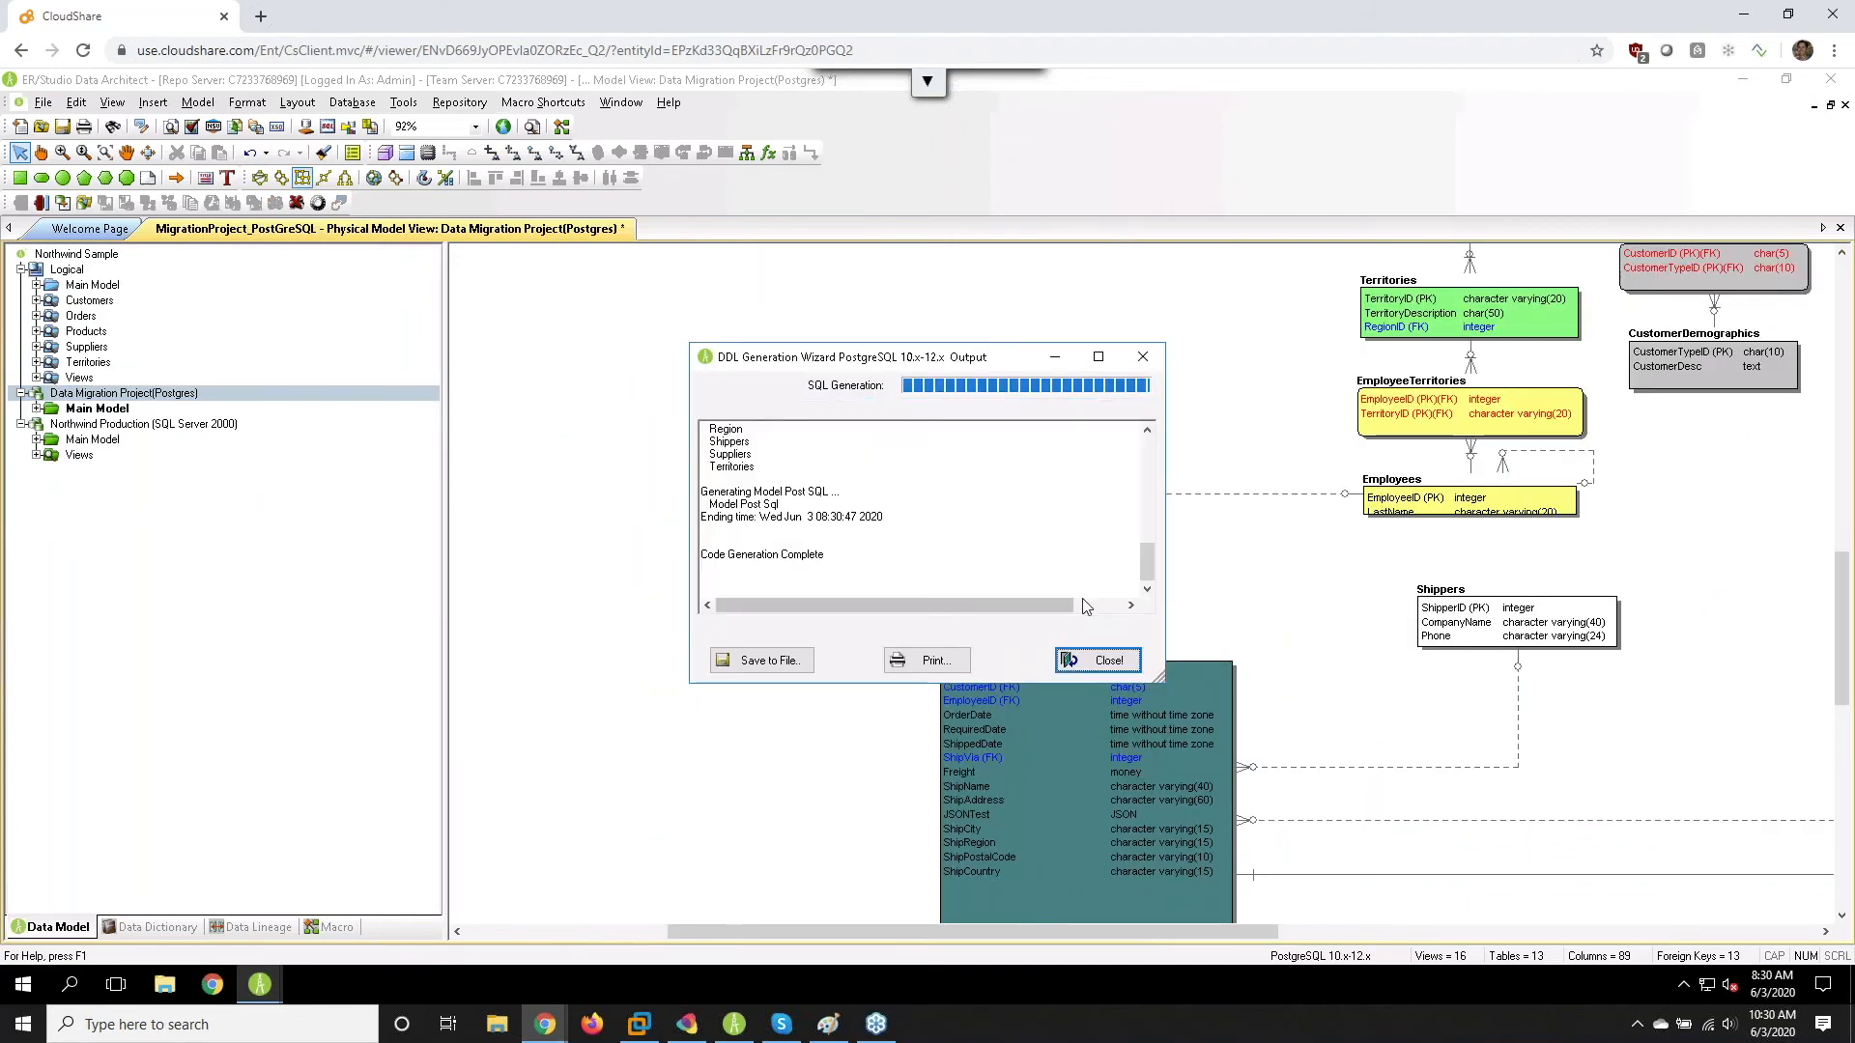
left_click(763, 660)
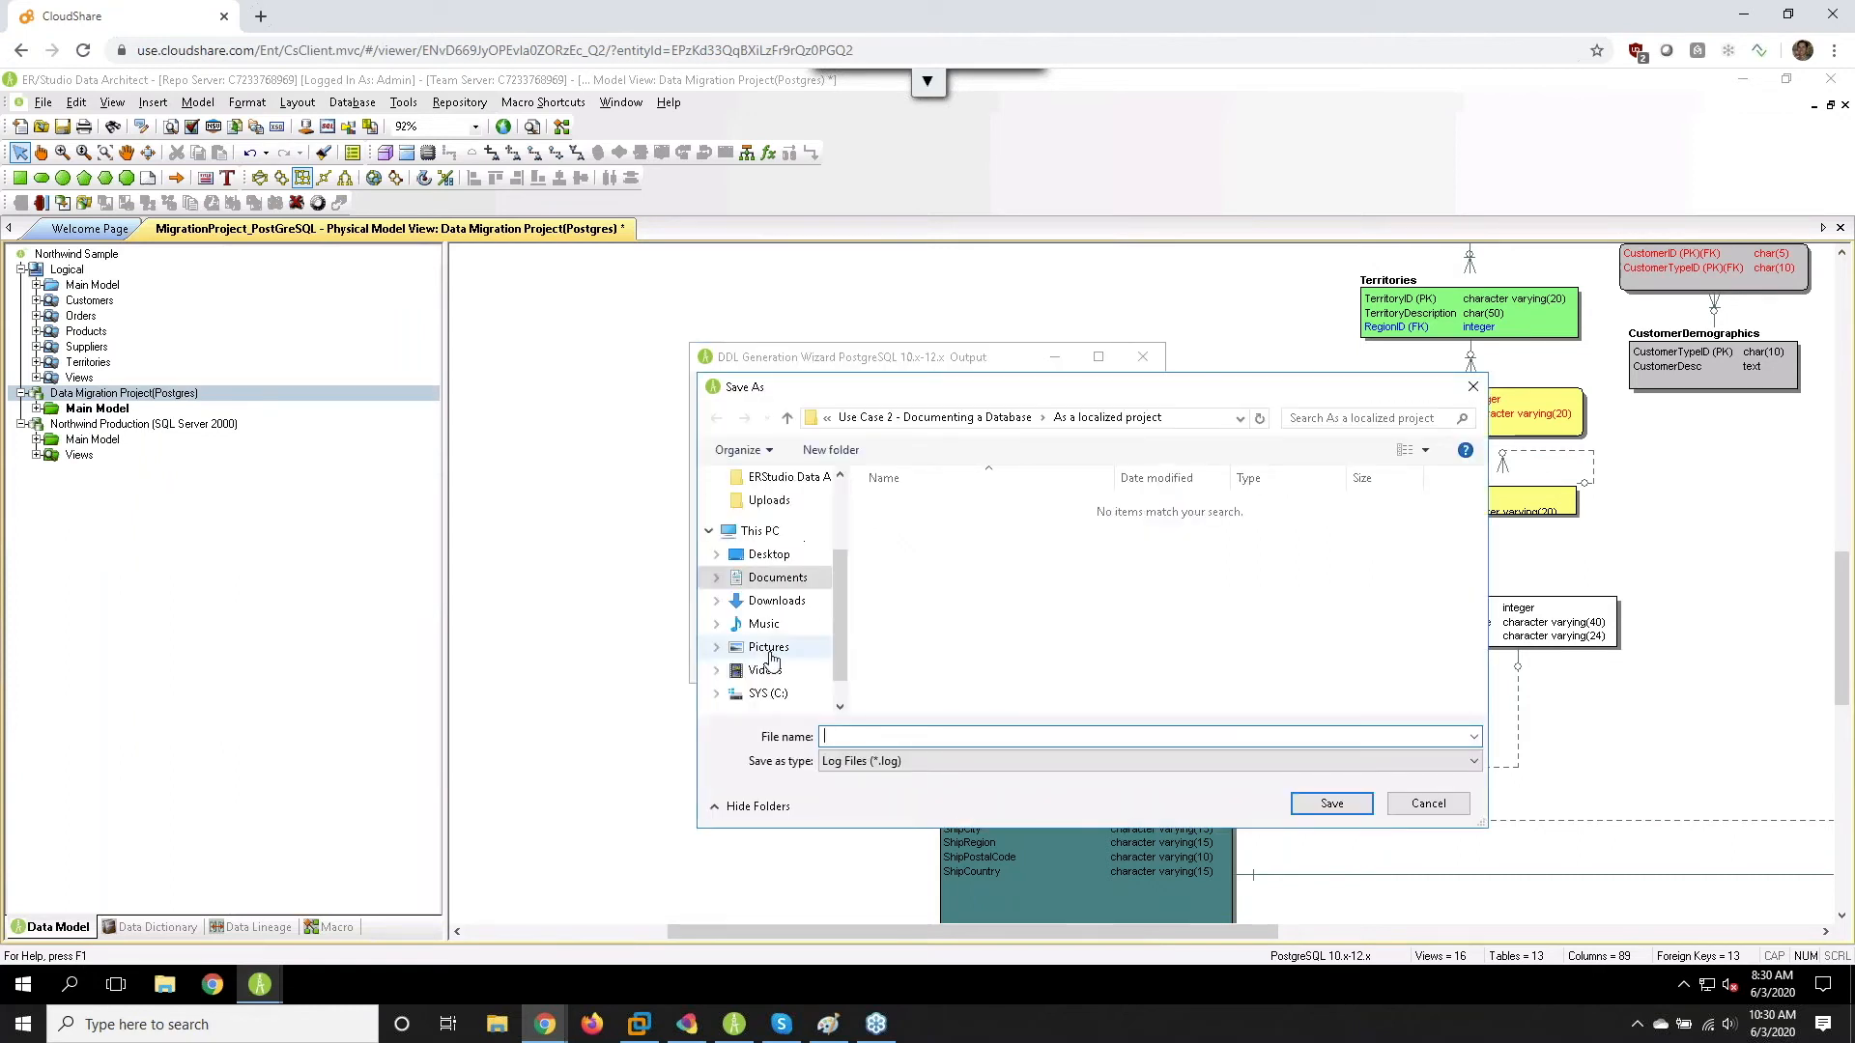
type("posteges")
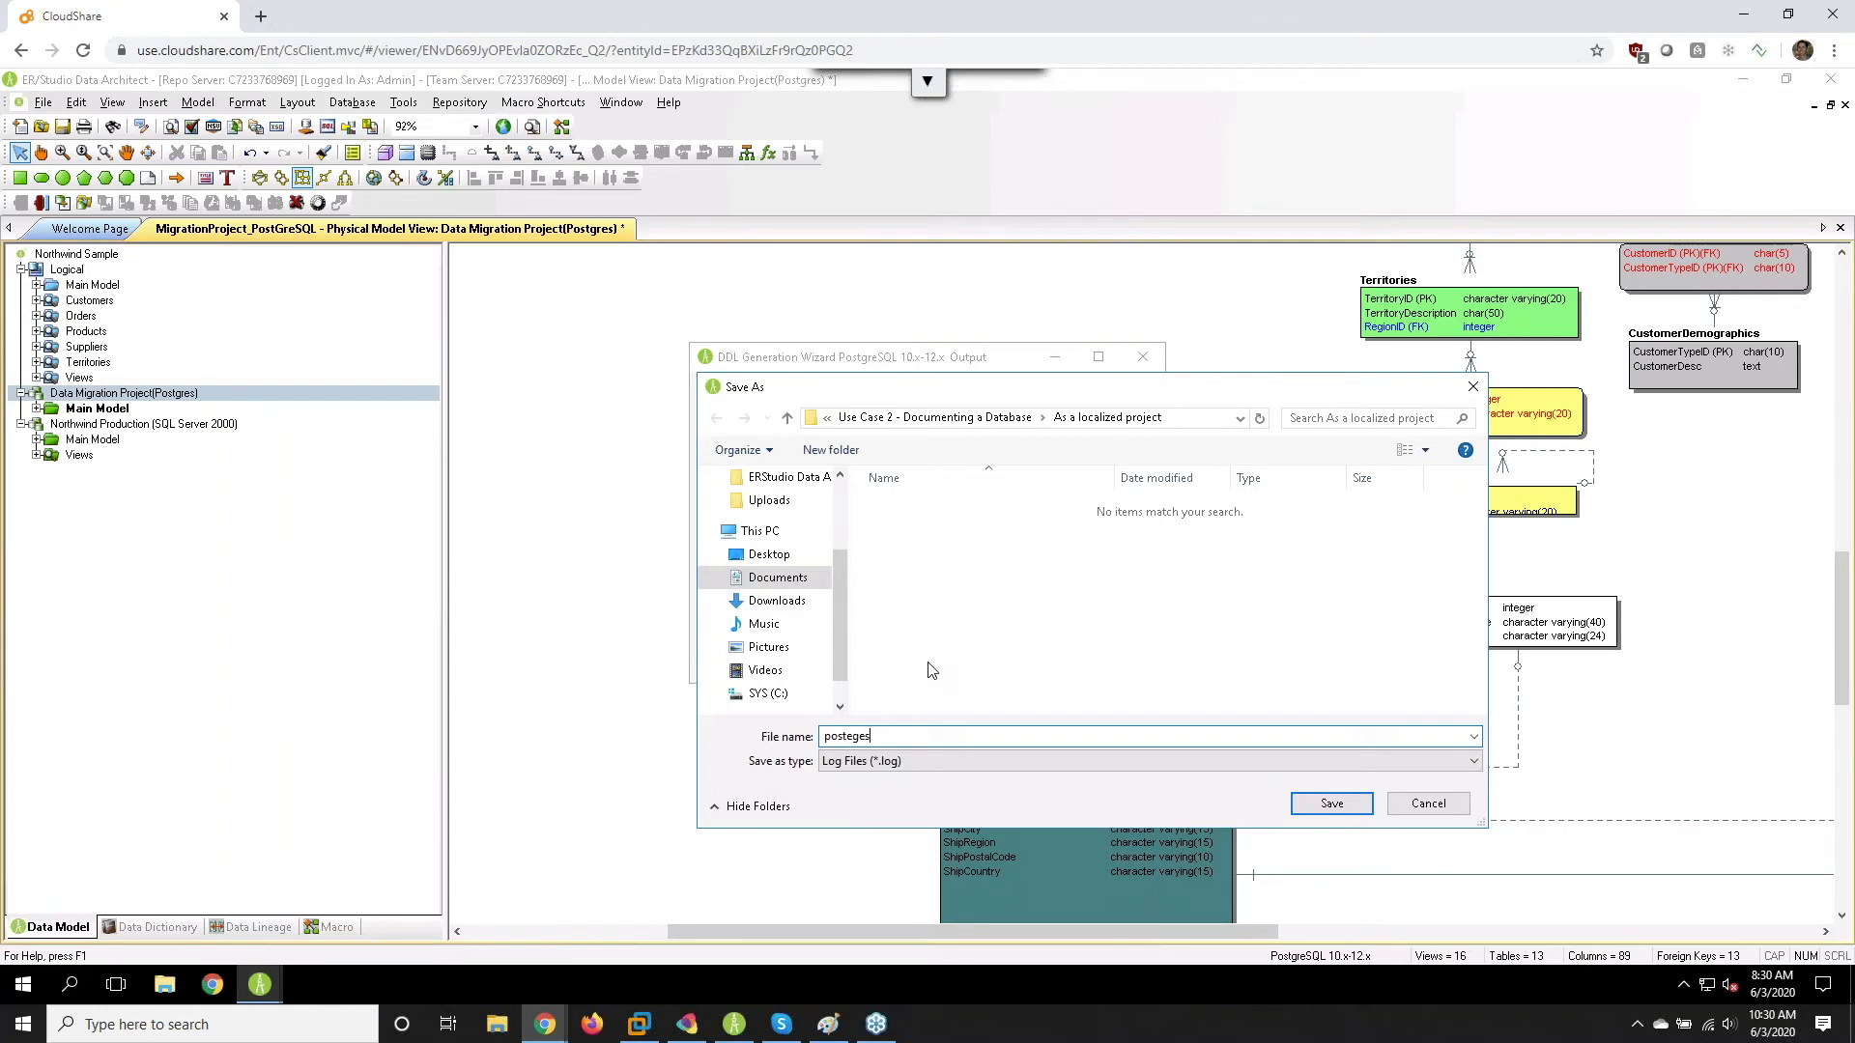
type("Create")
left_click(1327, 808)
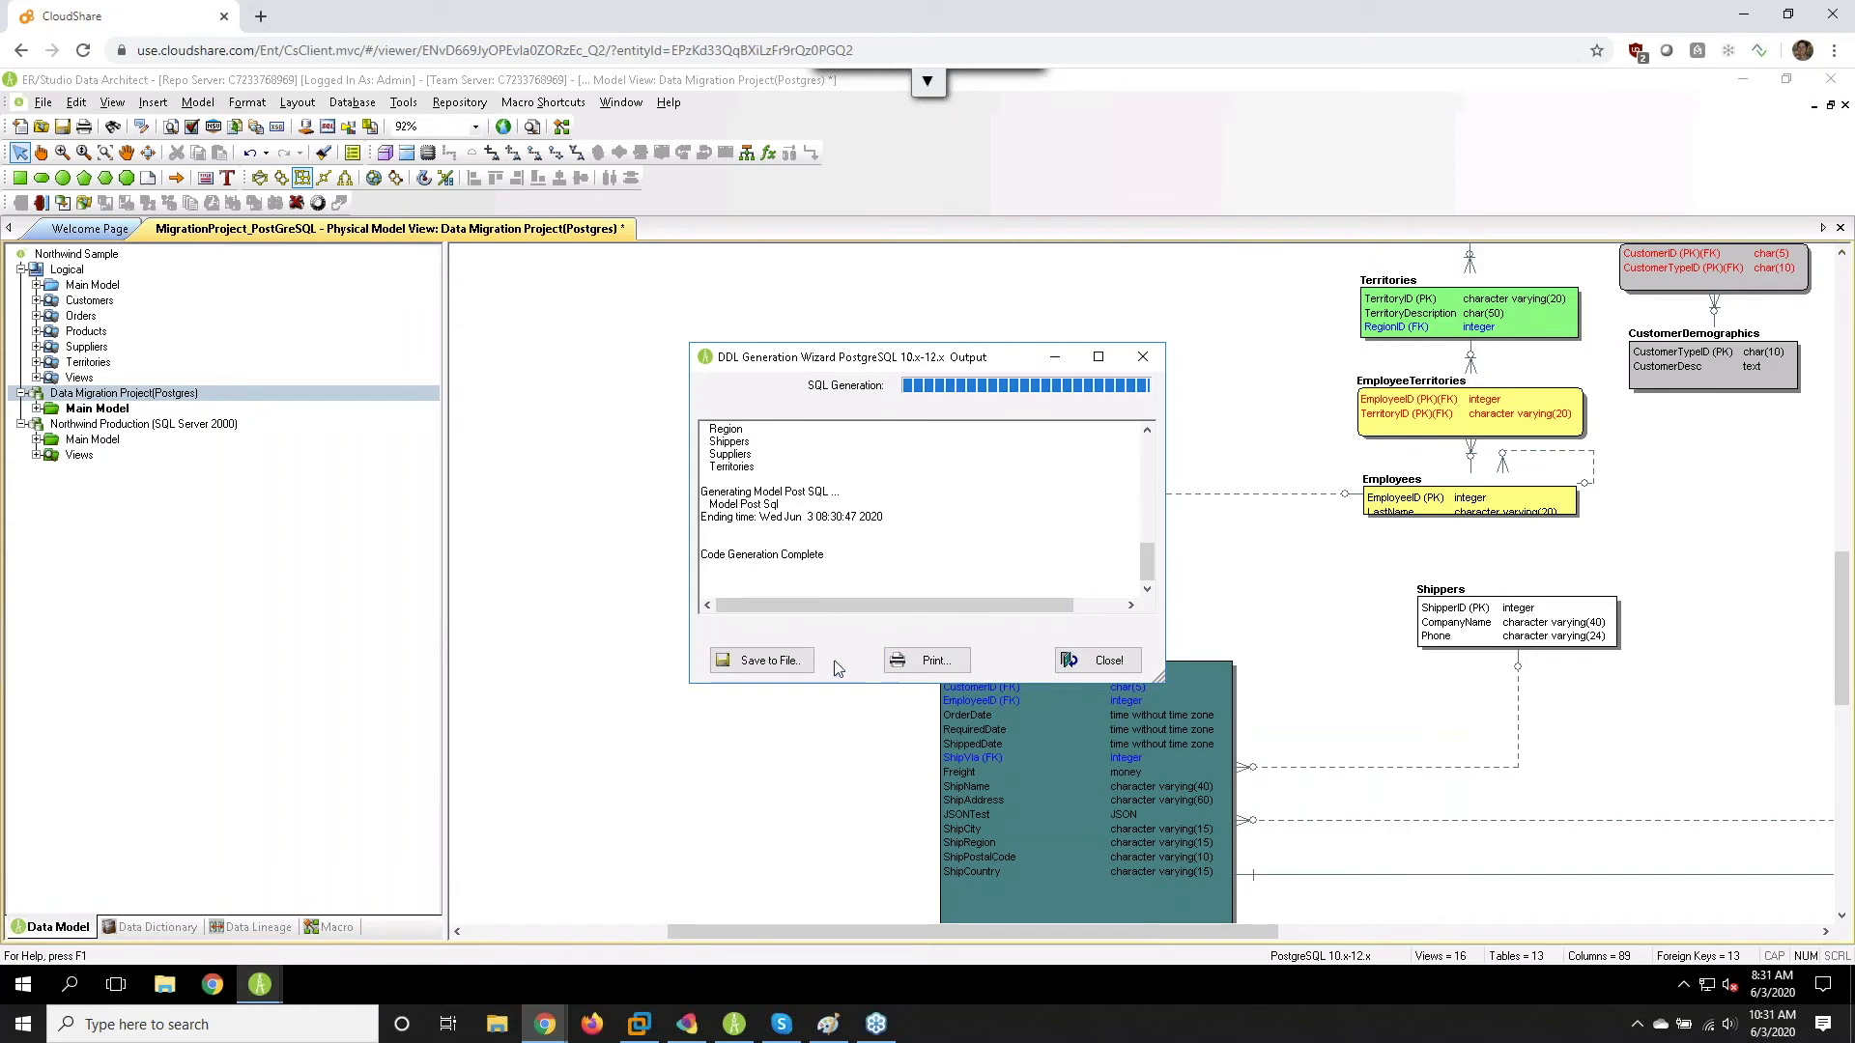
left_click(1114, 661)
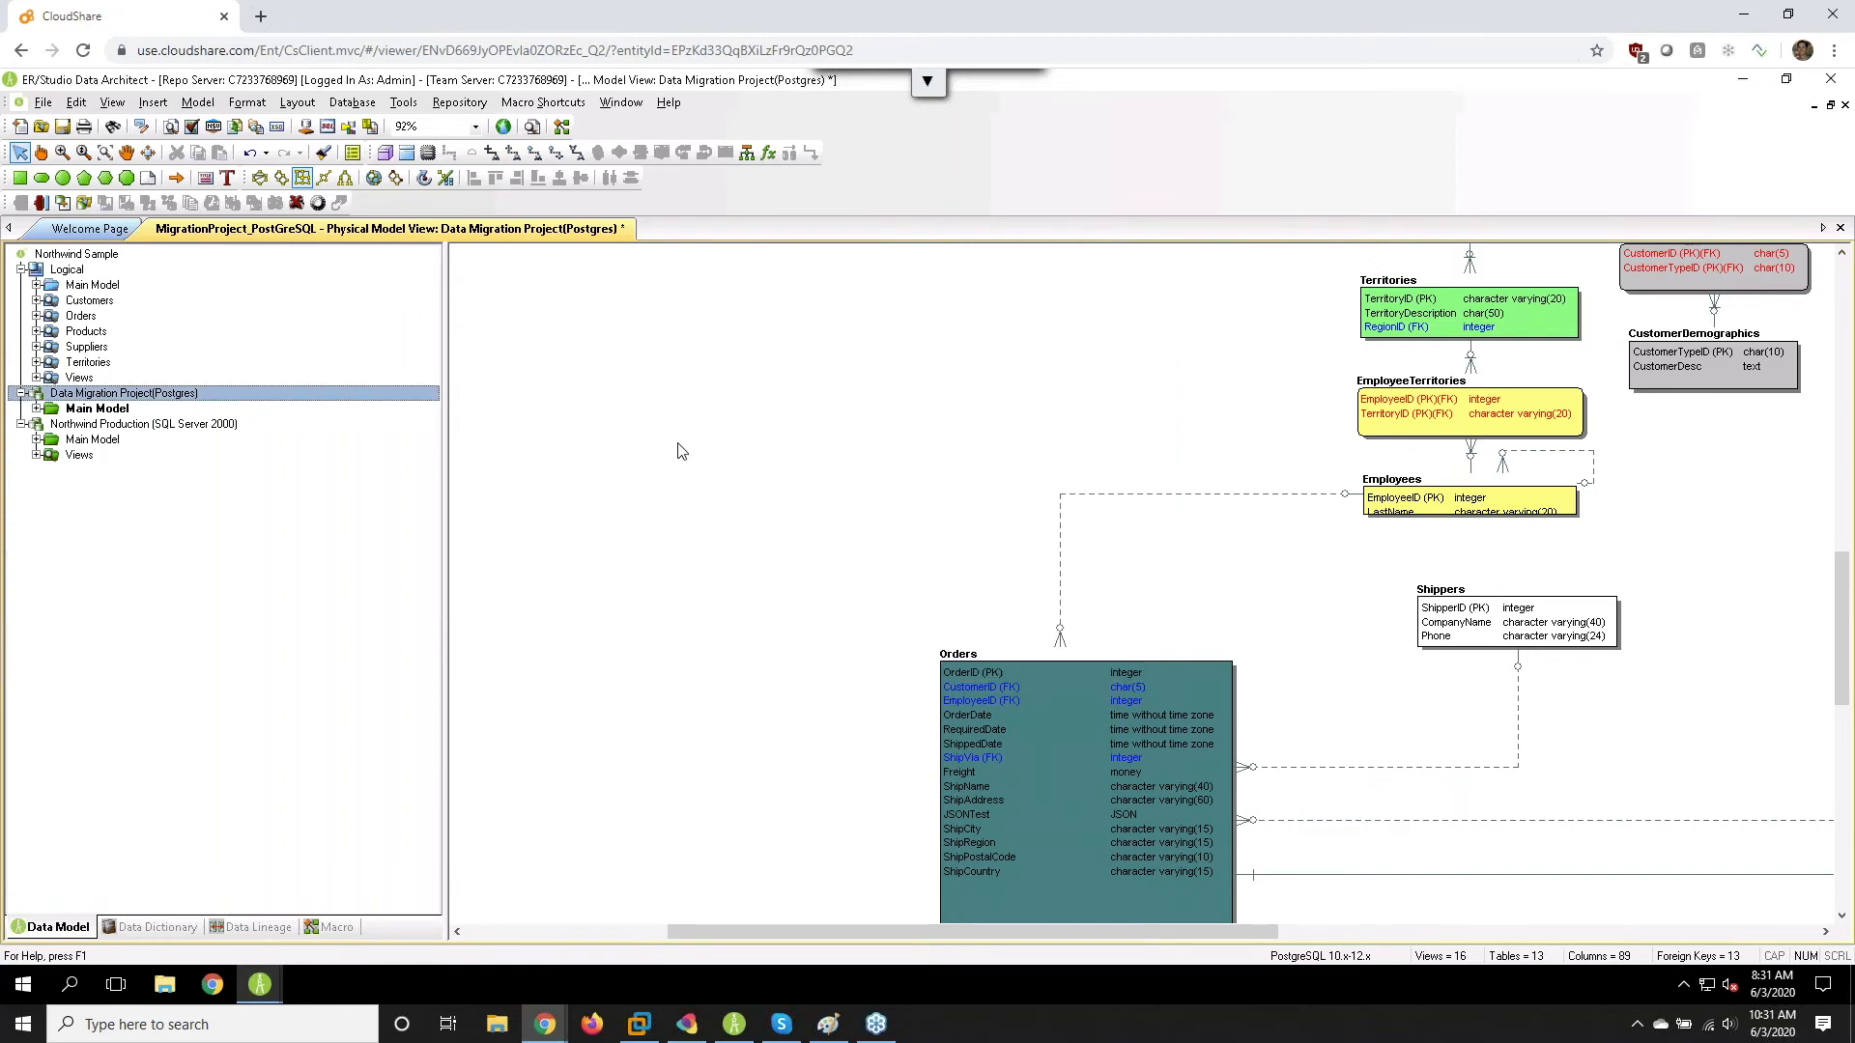
- Generate the Data Migration Project(Postgres) script again with the default options and load it into the interactive SQL utility
right_click(140, 395)
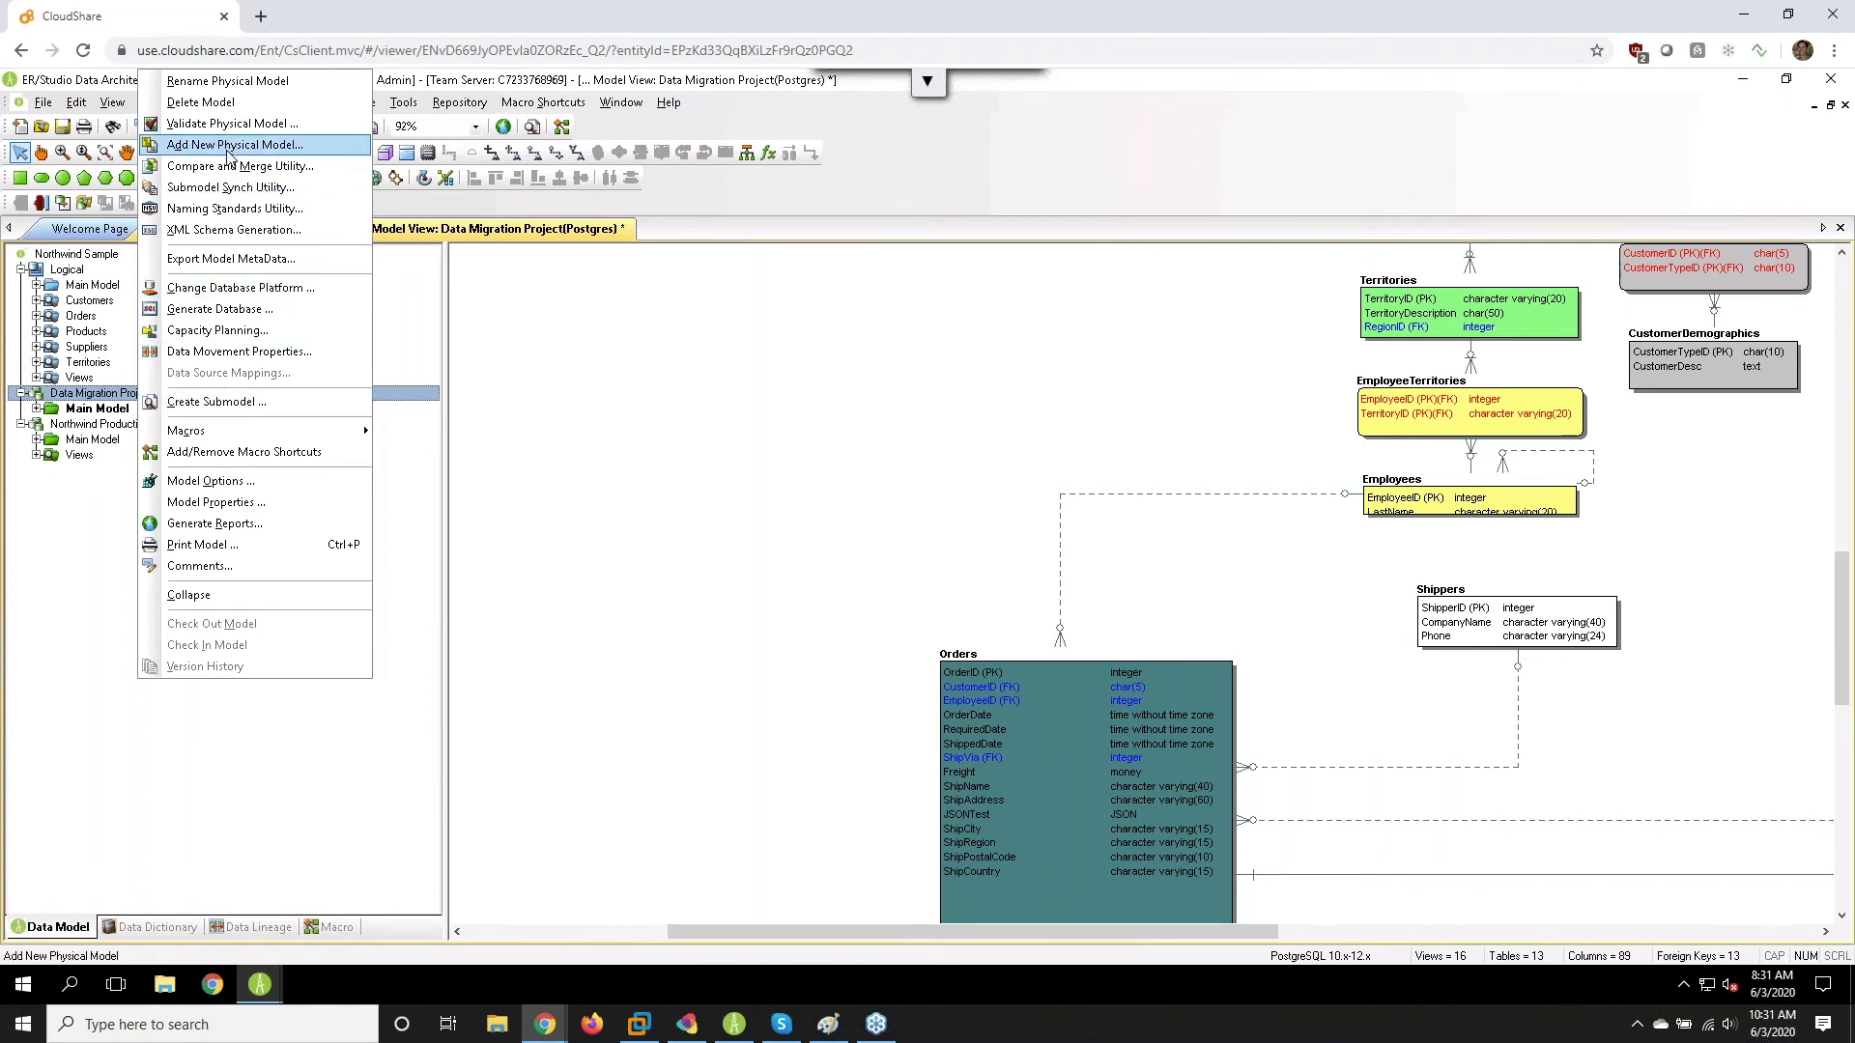
left_click(219, 310)
left_click(946, 686)
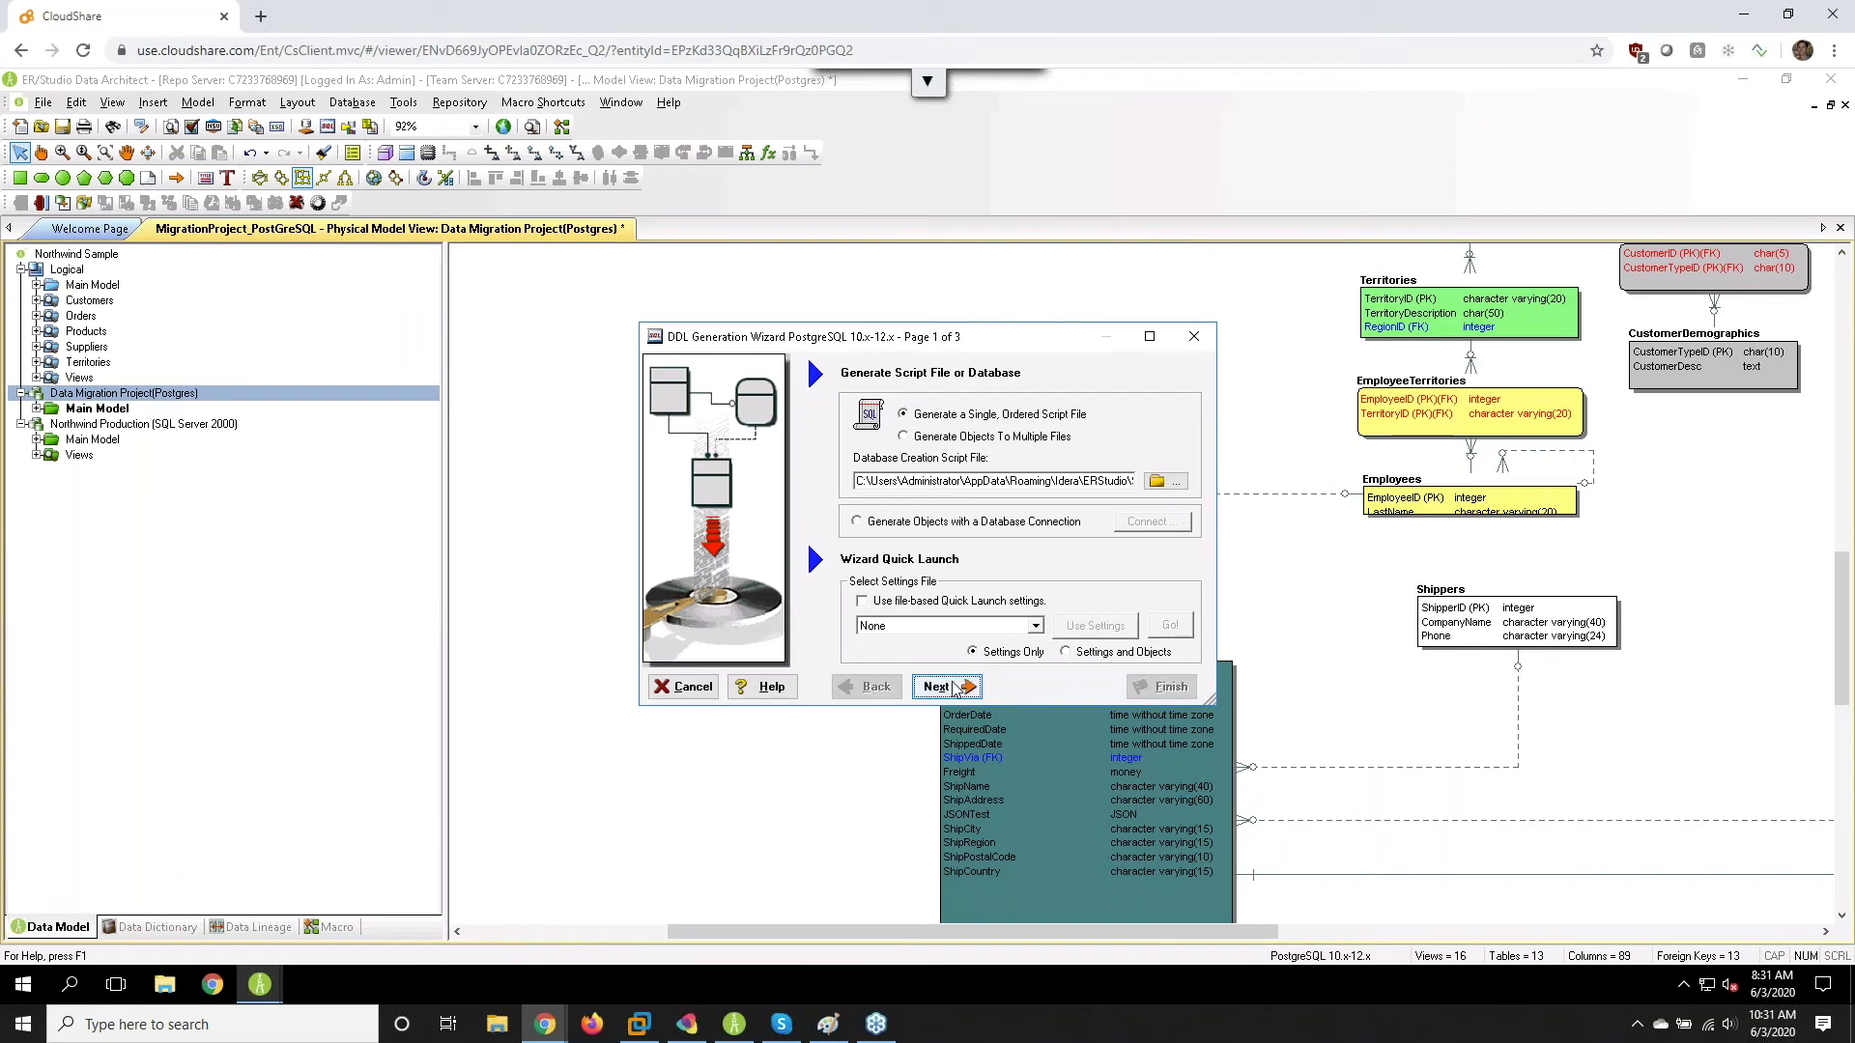
left_click(1164, 686)
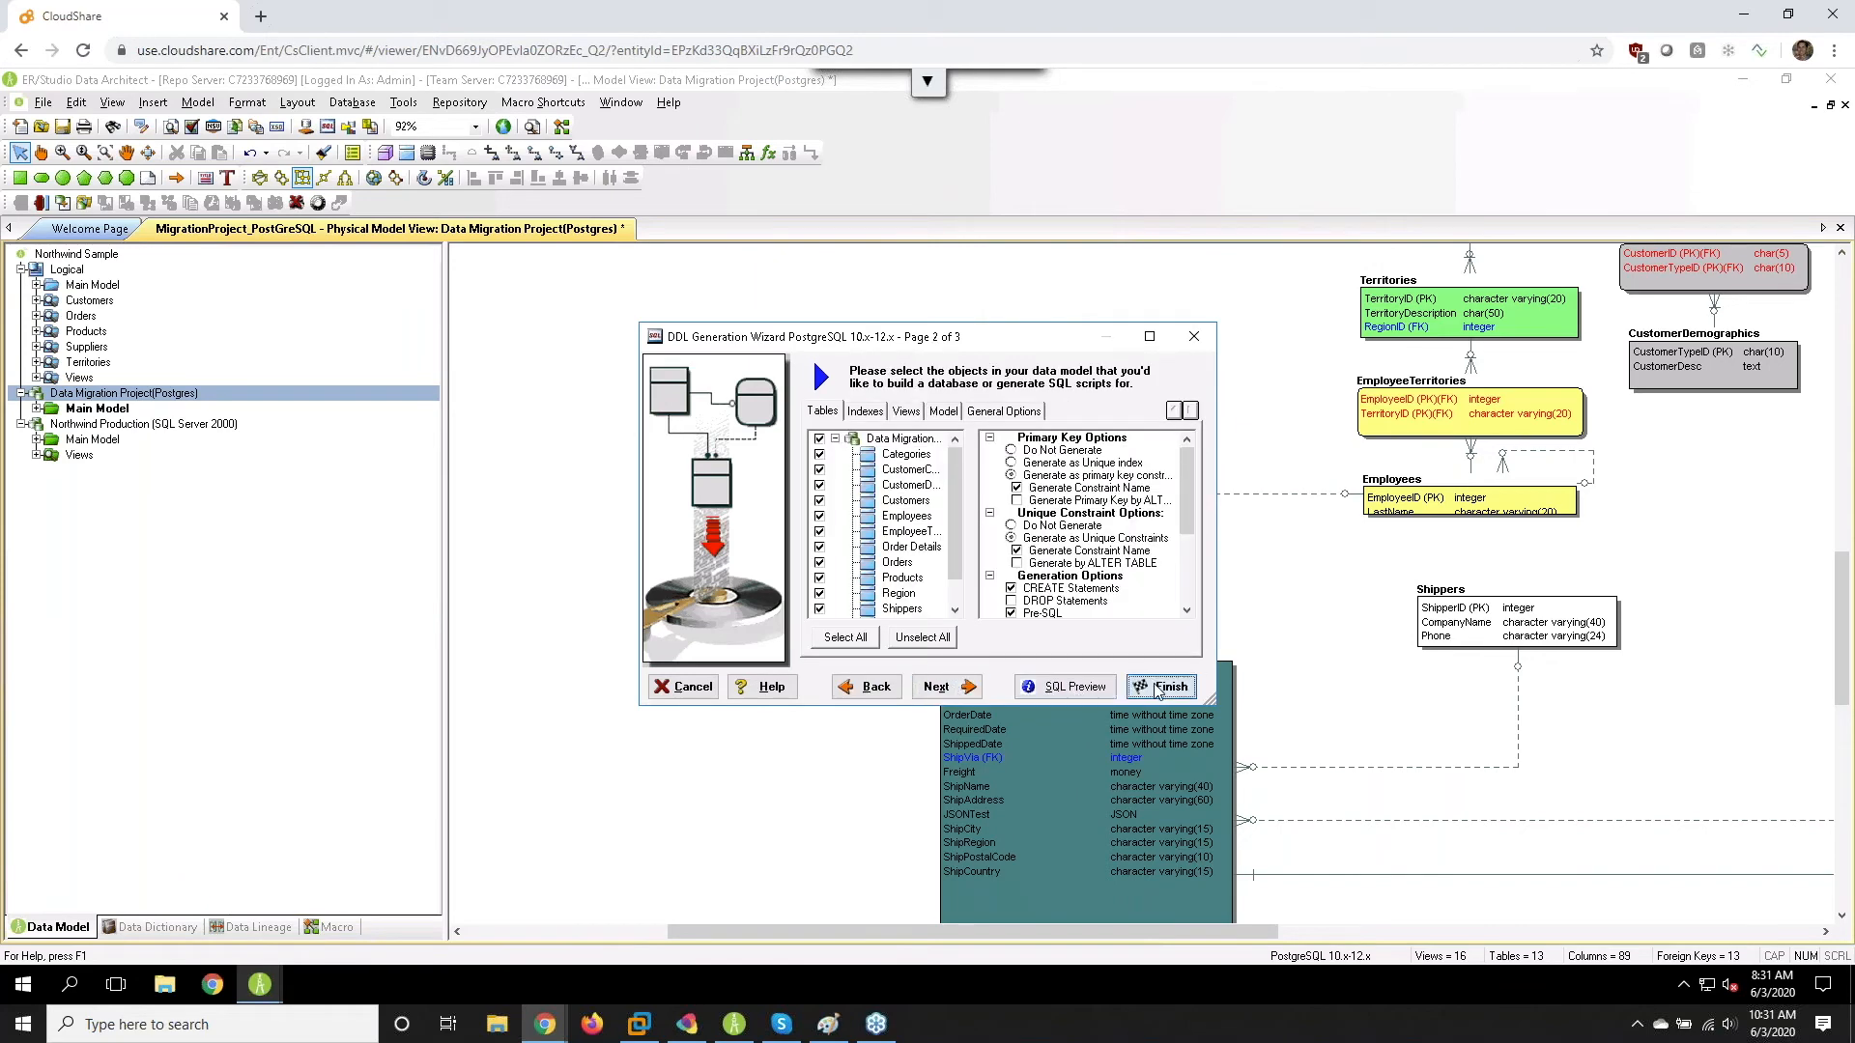
left_click(1003, 597)
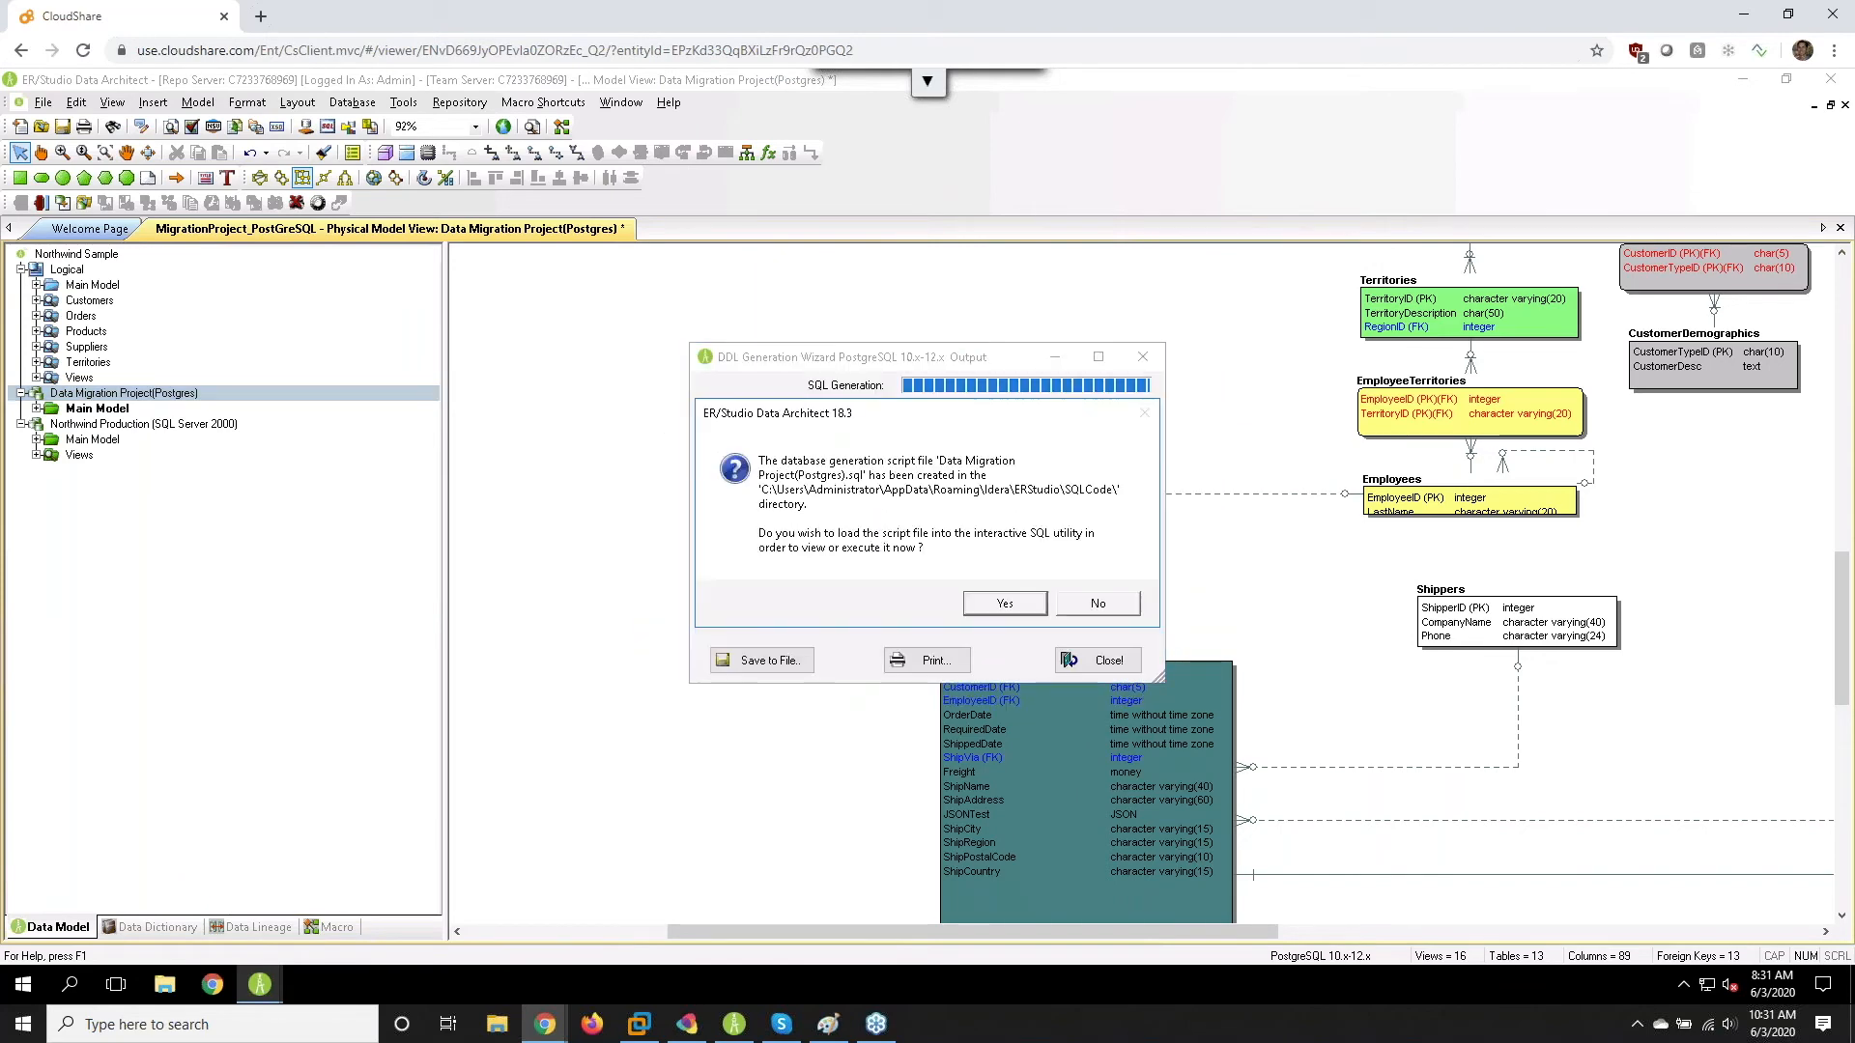
left_click(1005, 603)
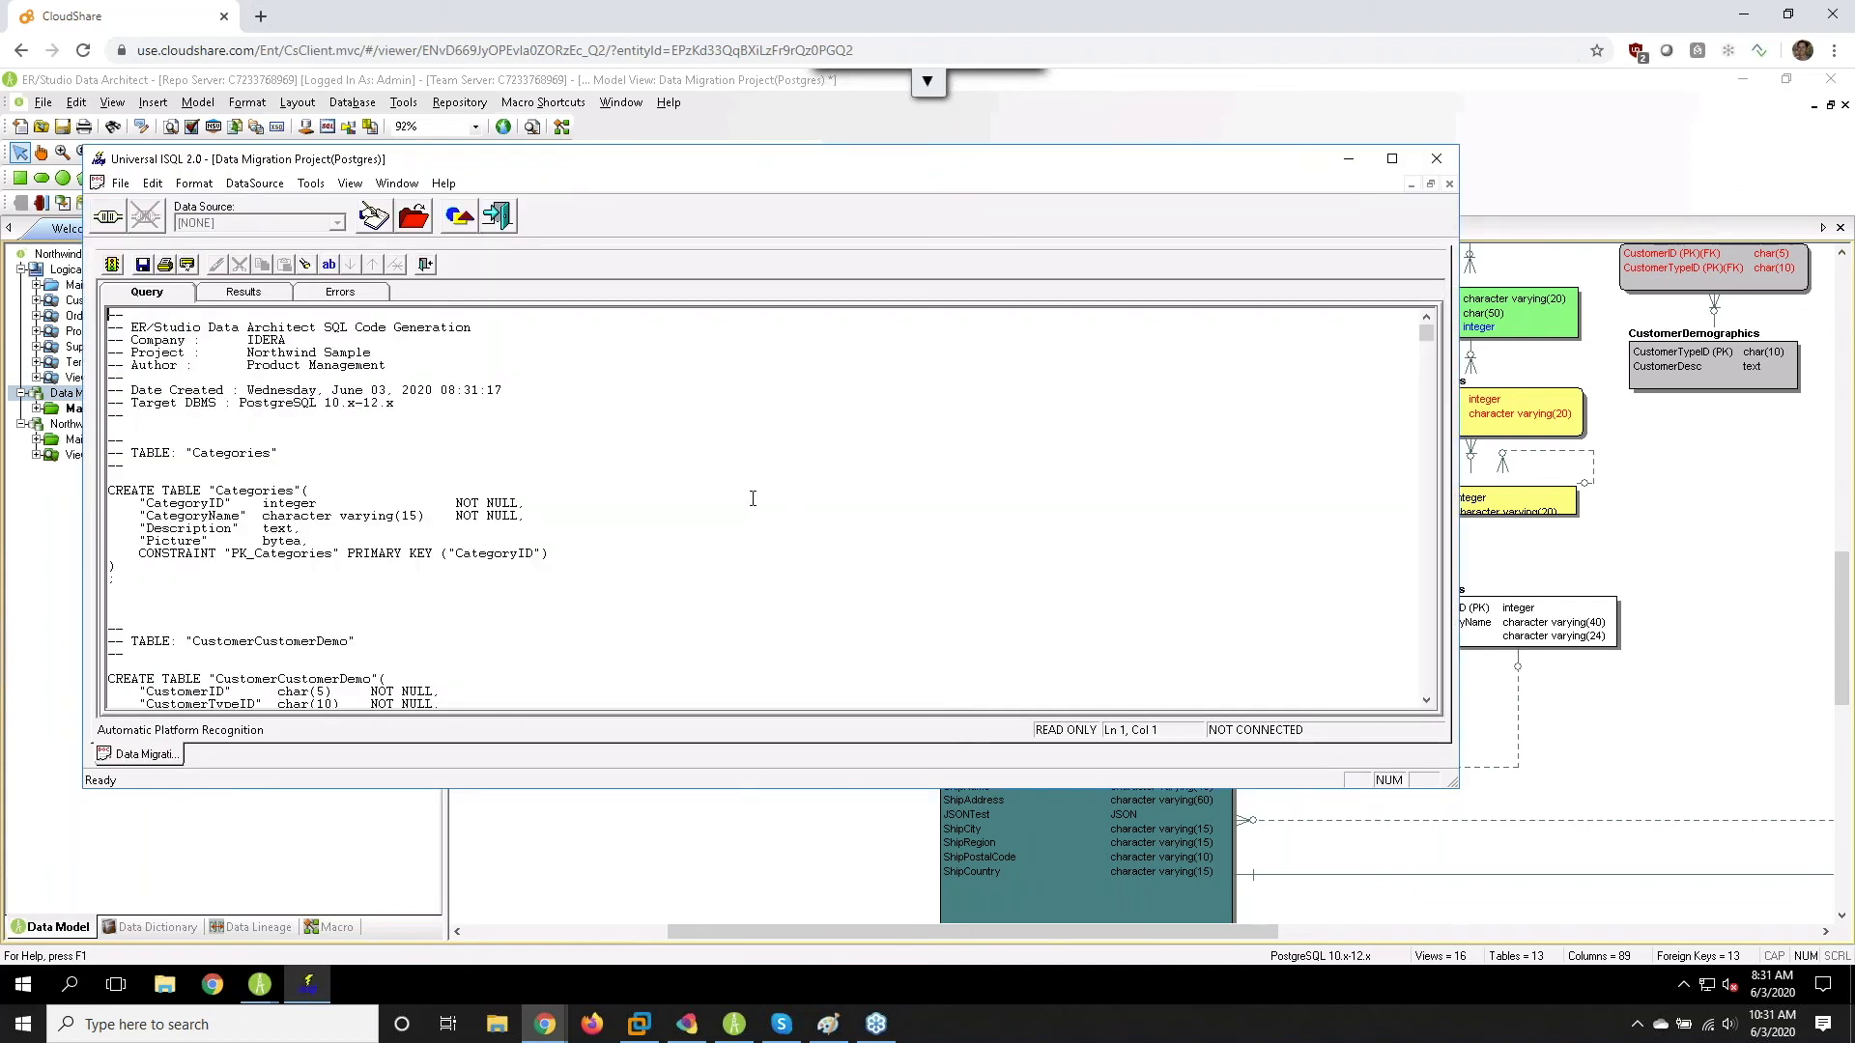
- Look over the start of the generated script and check the PostgreSQL30 machine data source offered for a database connection, without connecting
left_click(642, 461)
left_click(603, 487)
mouse_move(1428, 334)
left_mouse_down()
mouse_move(1433, 391)
mouse_move(1431, 338)
left_mouse_up()
left_click(108, 216)
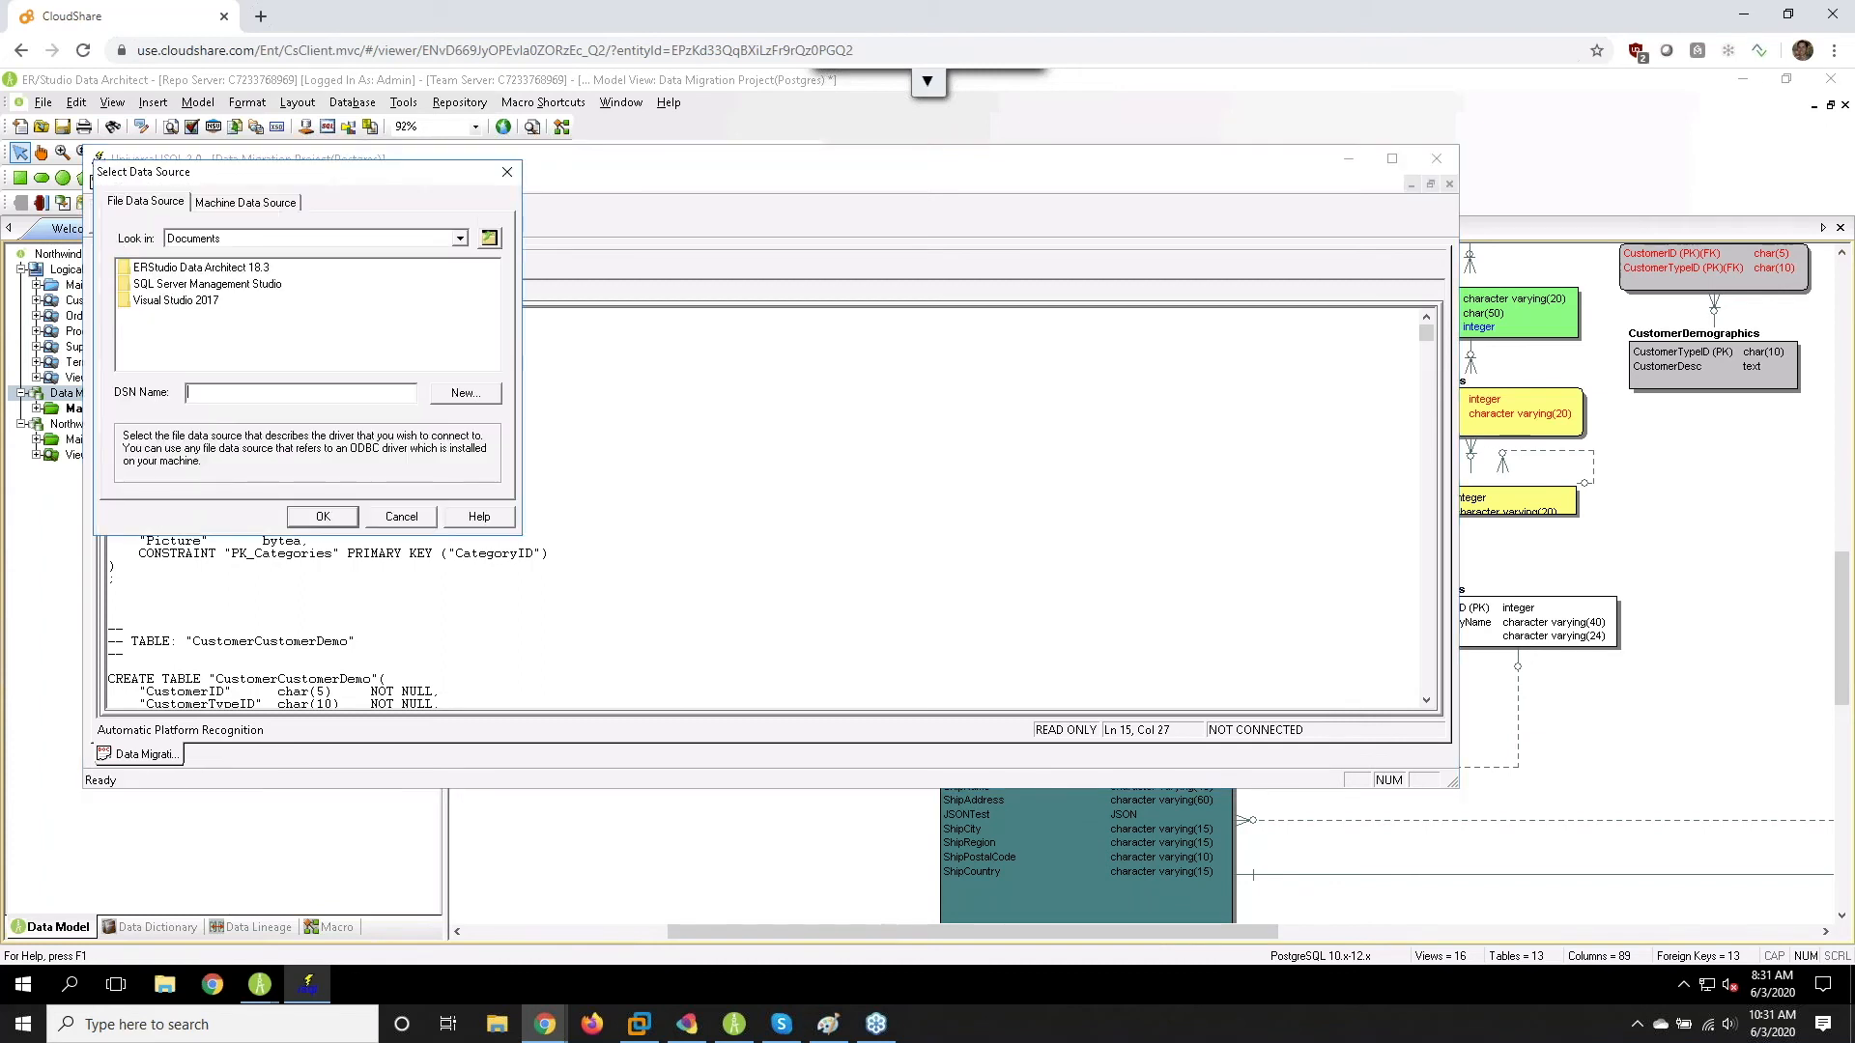
left_click(238, 204)
left_click(158, 292)
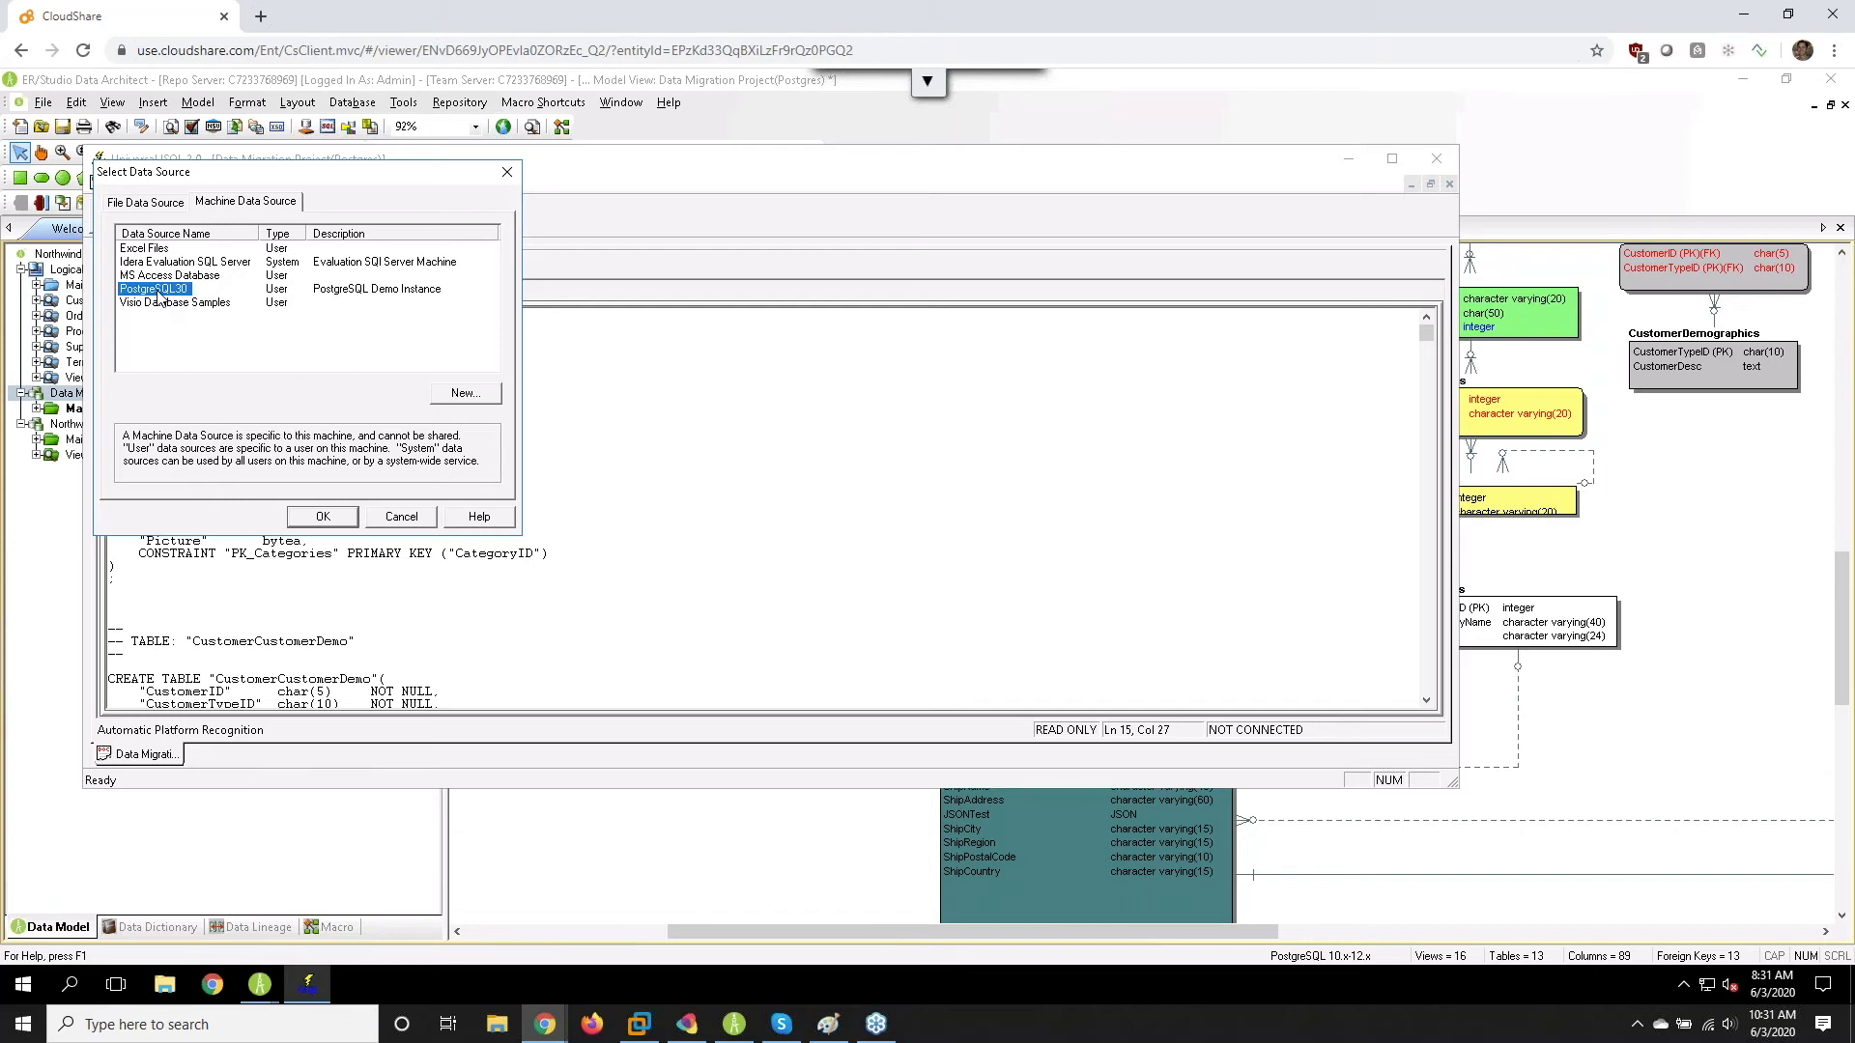
left_click(401, 517)
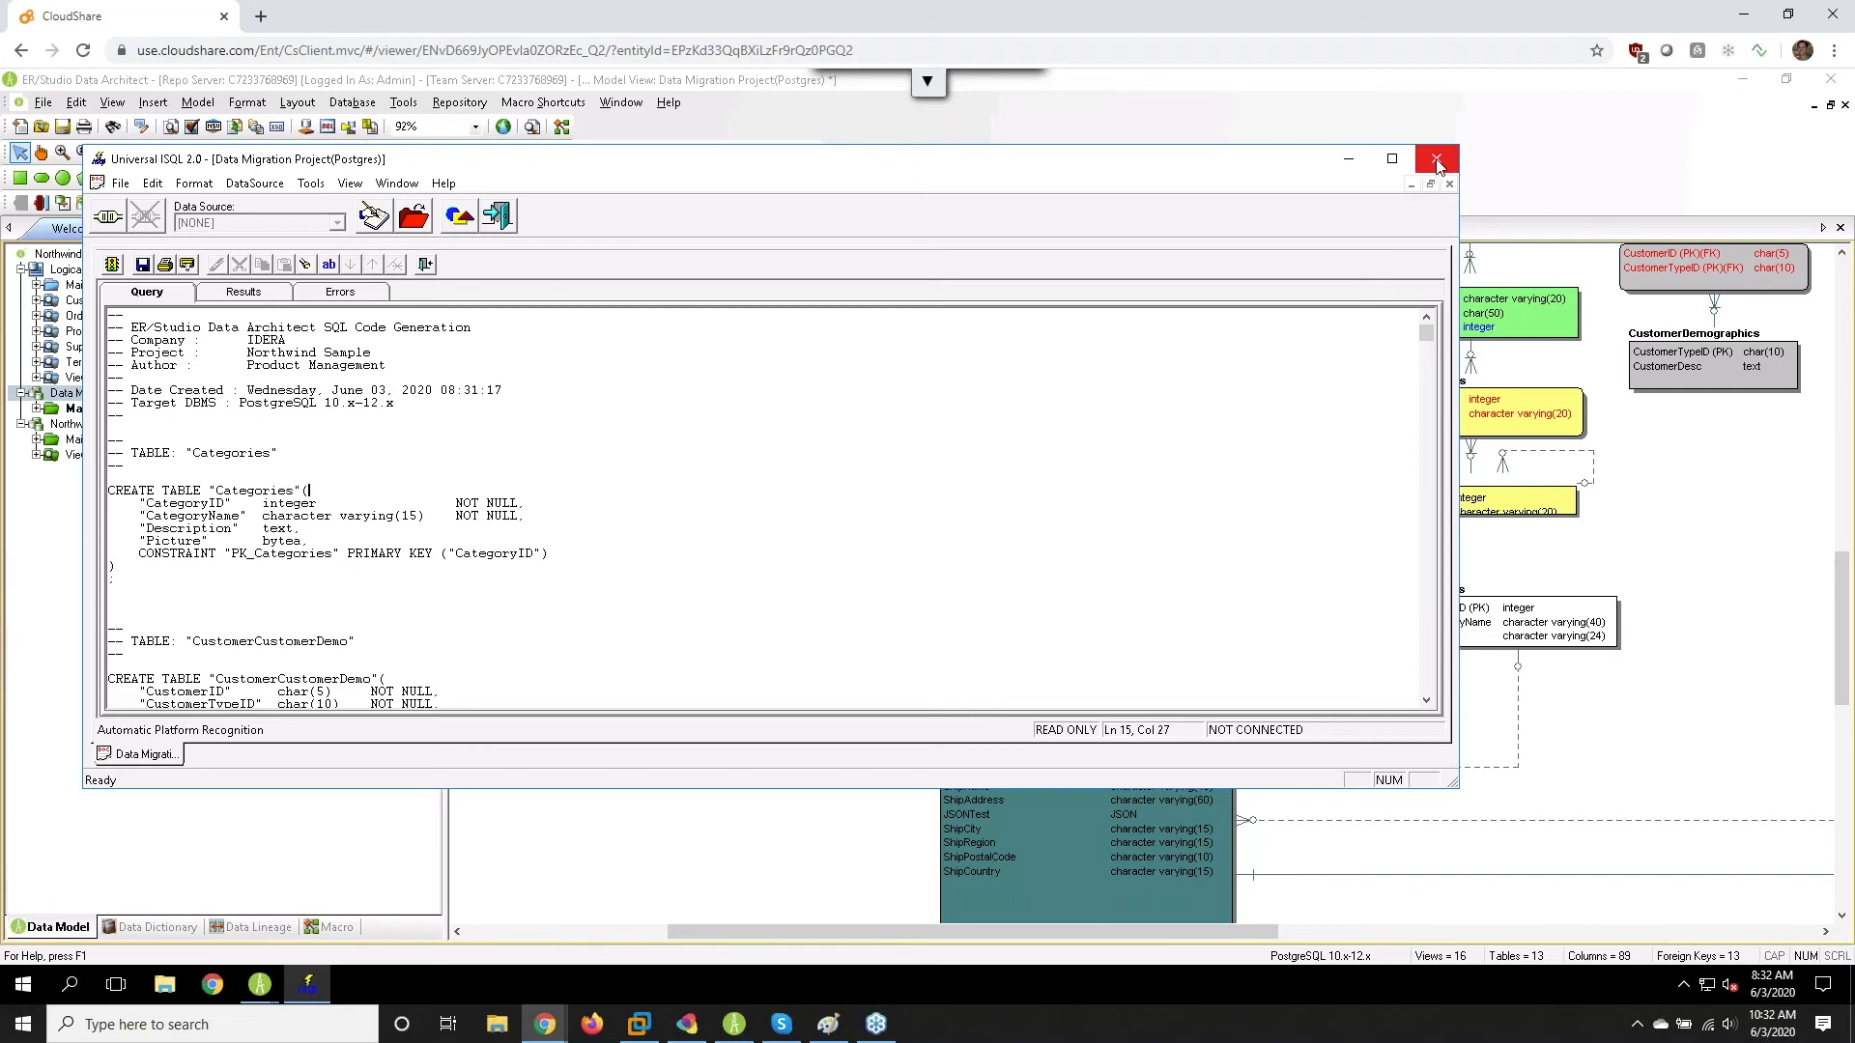
- Exit the interactive SQL utility without running the script and return to the data model
left_click(1437, 162)
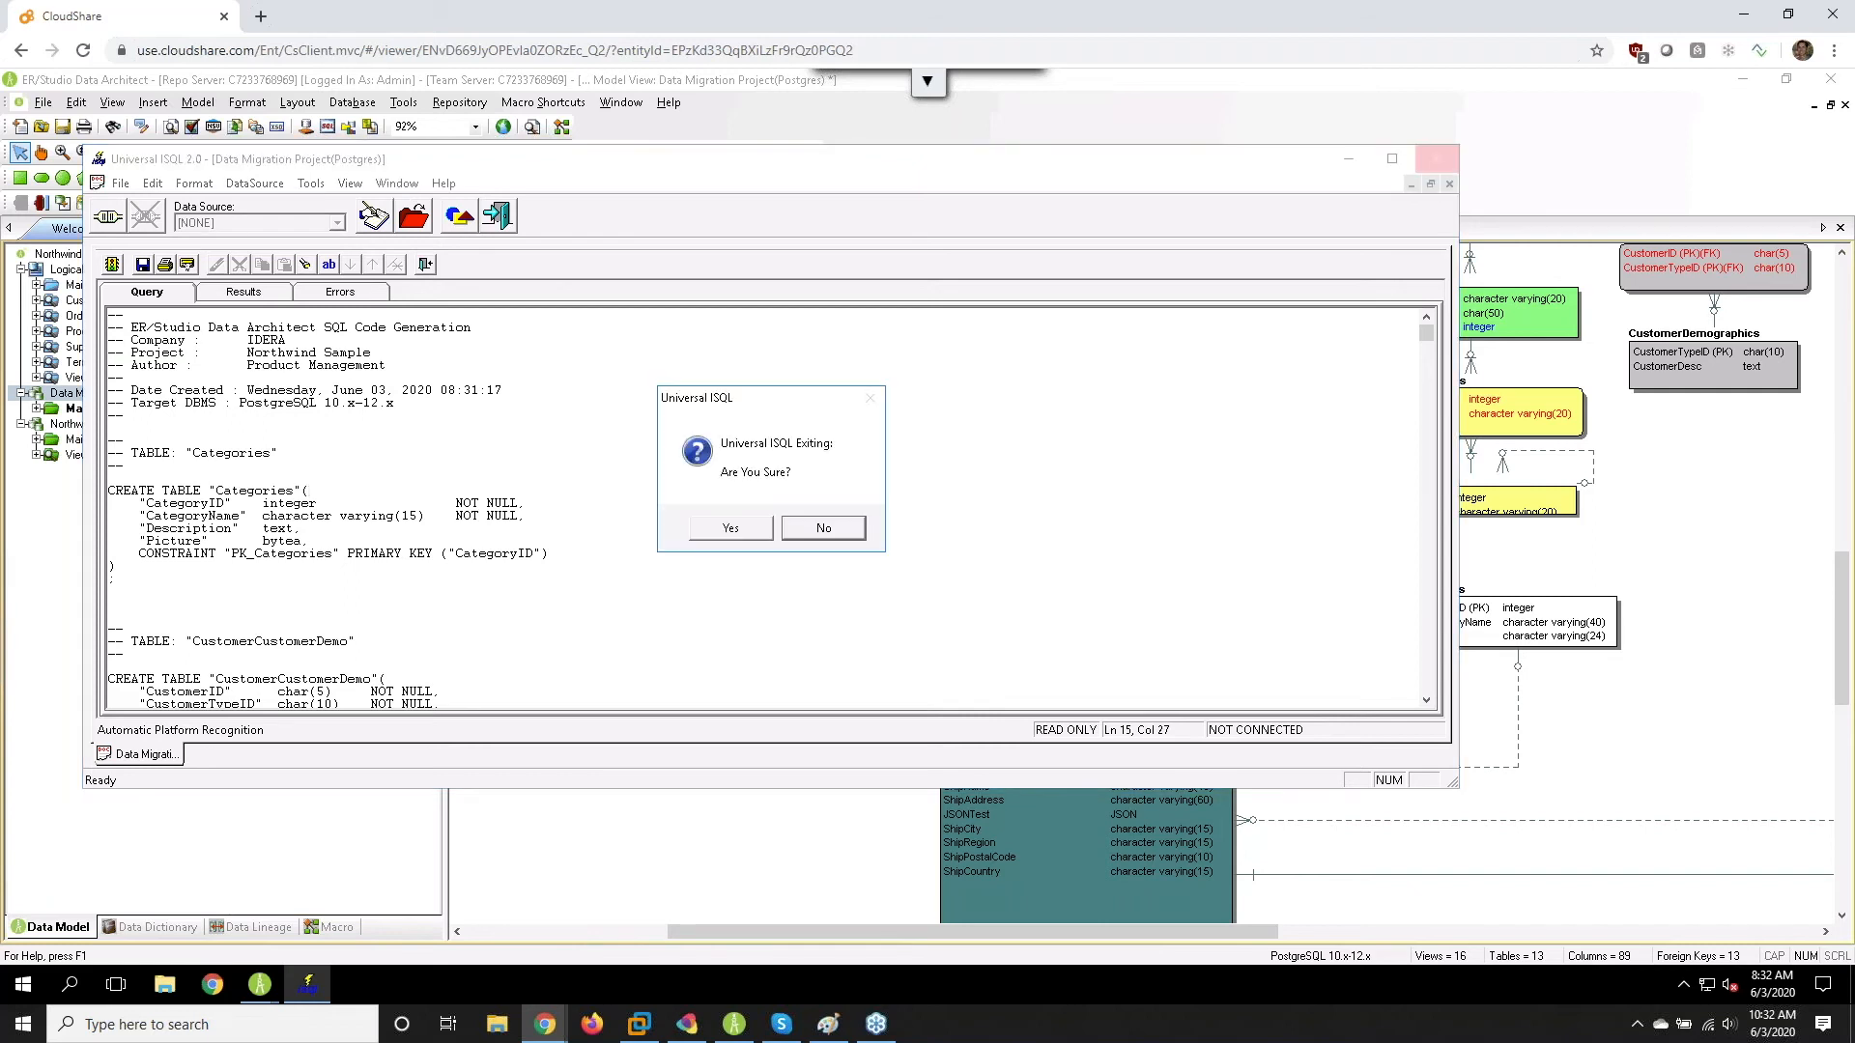
left_click(725, 529)
left_click(1087, 661)
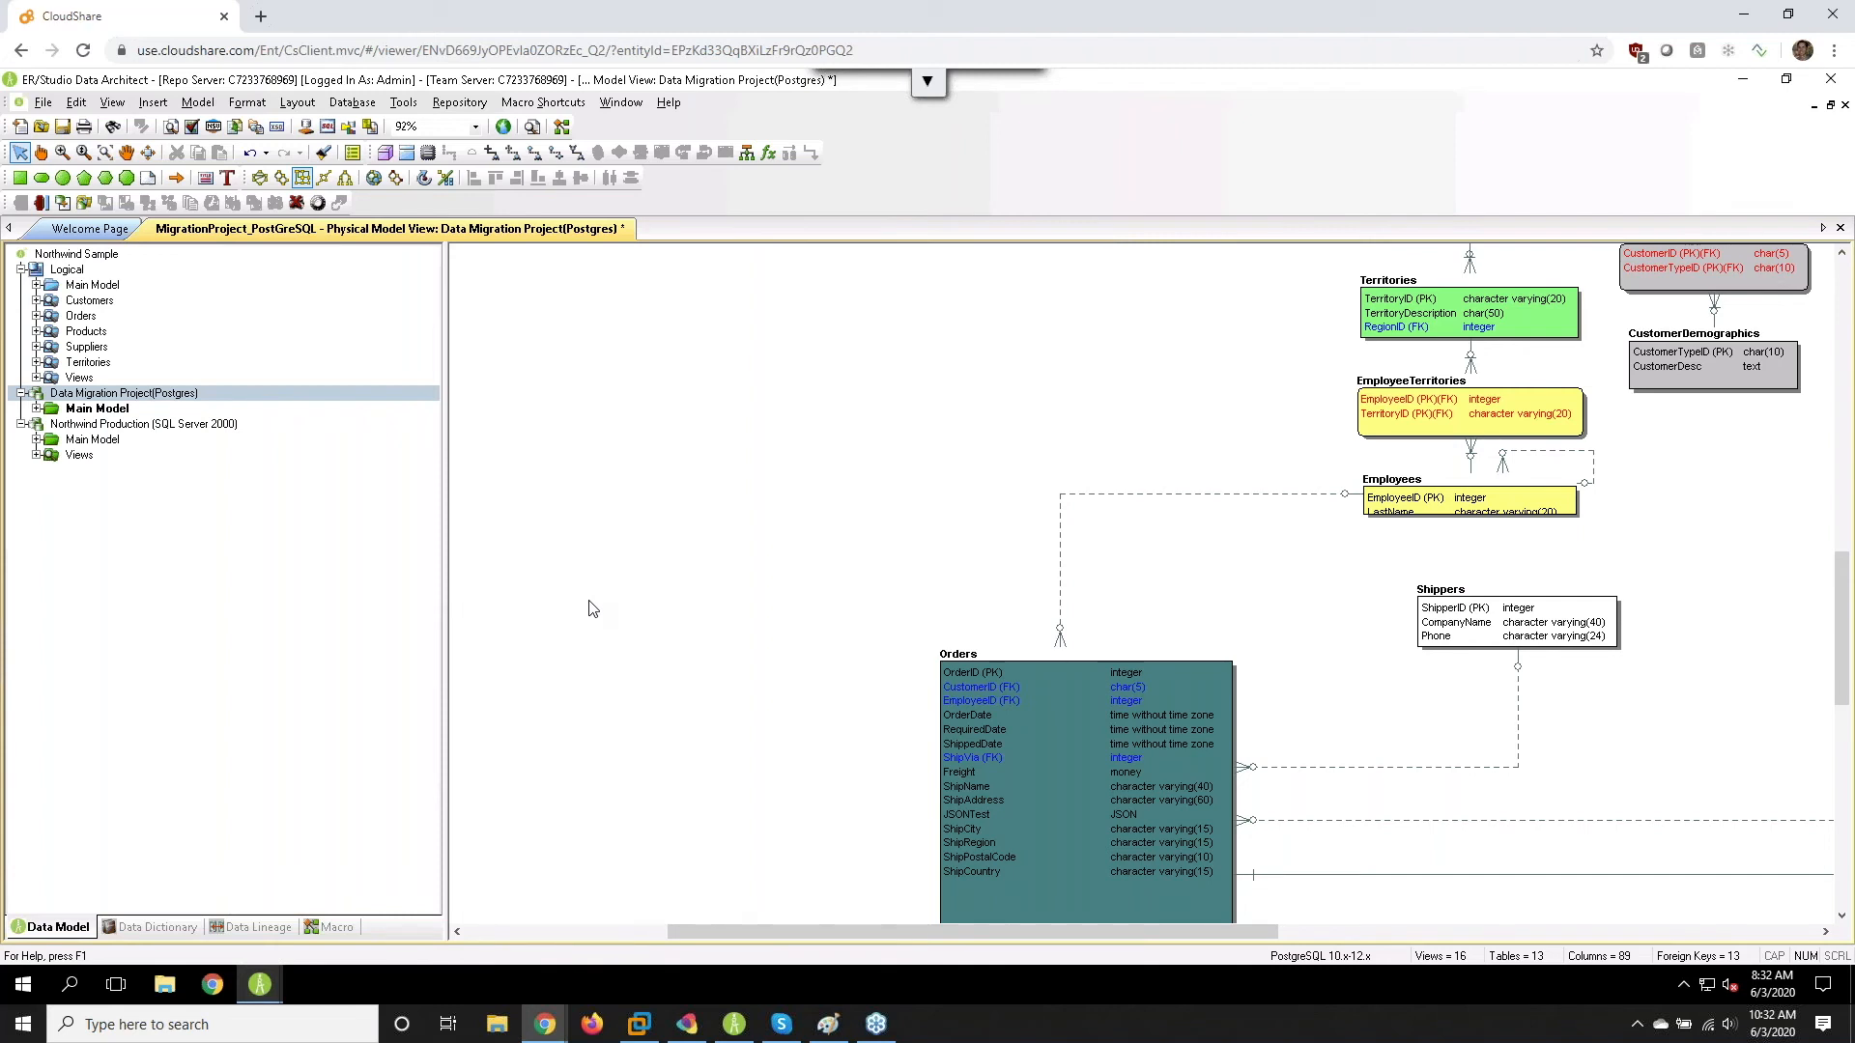
- Create a new model by reverse-engineering the PostgreSQL30 ODBC data source, entering the account password and keeping the default options
left_click(53, 106)
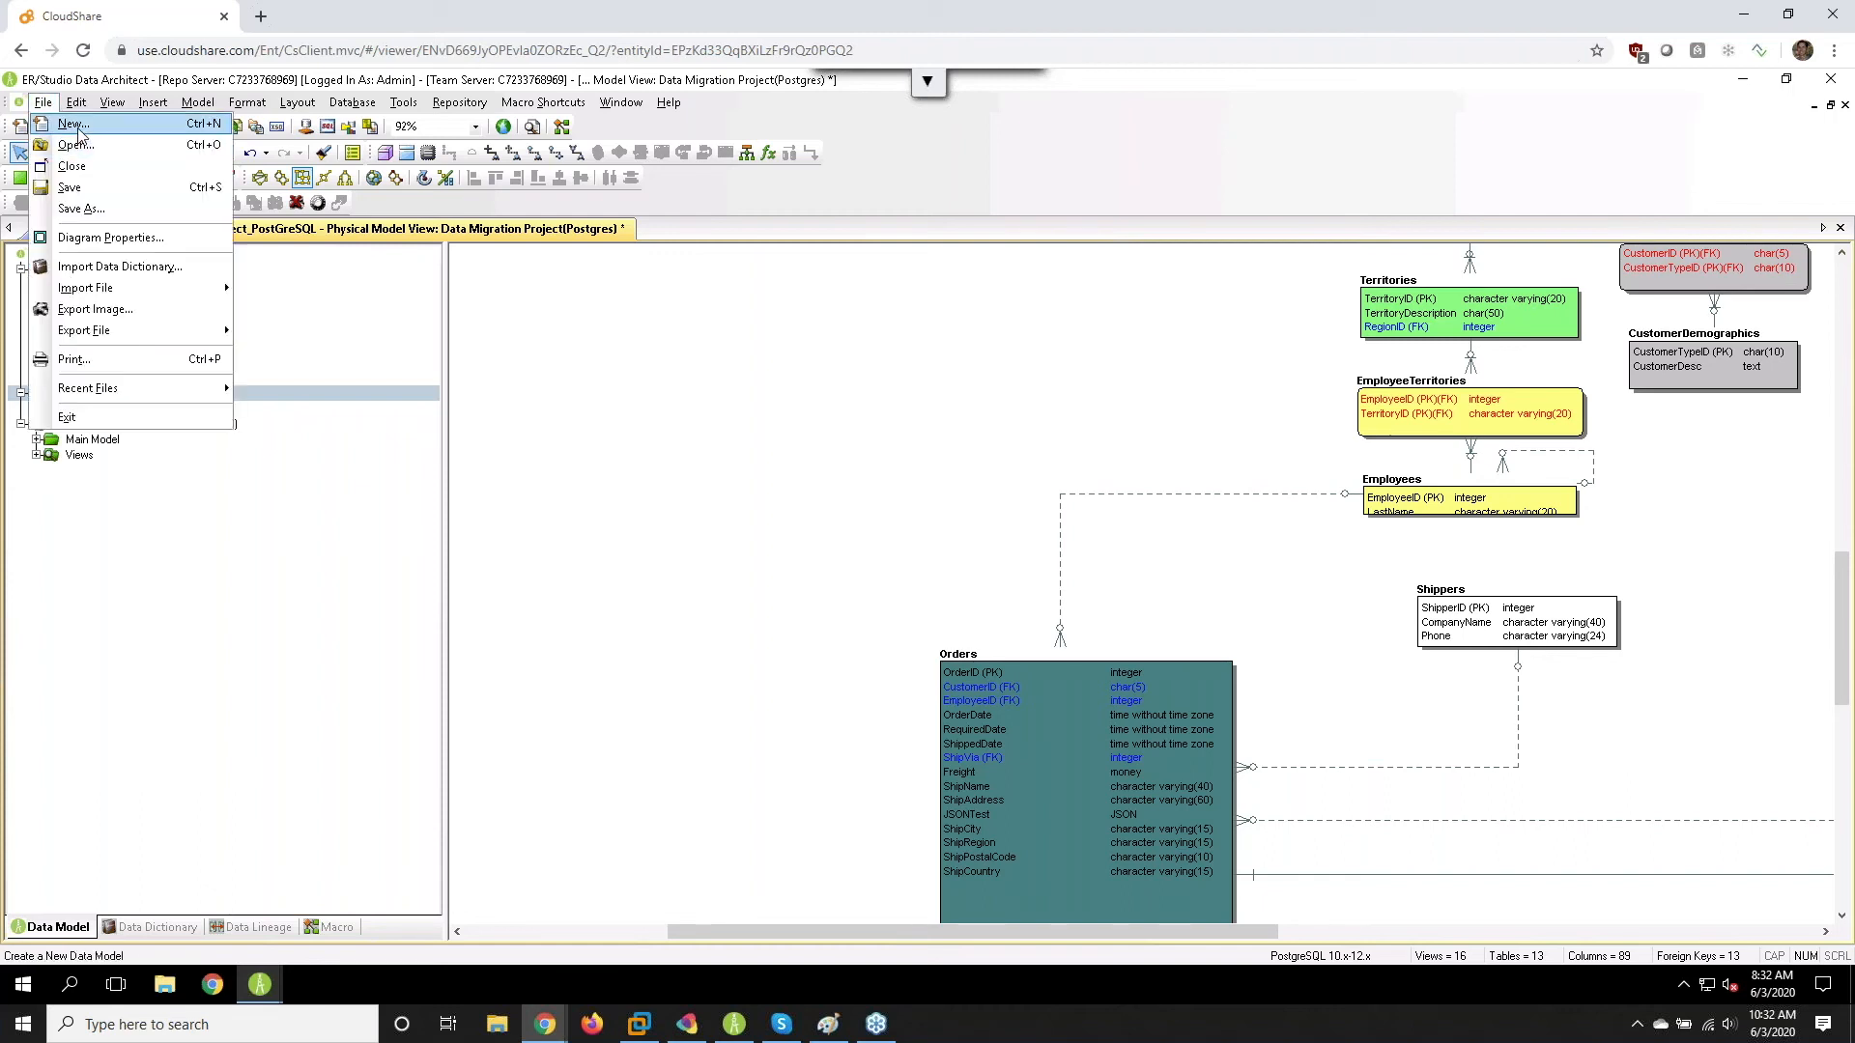
left_click(75, 126)
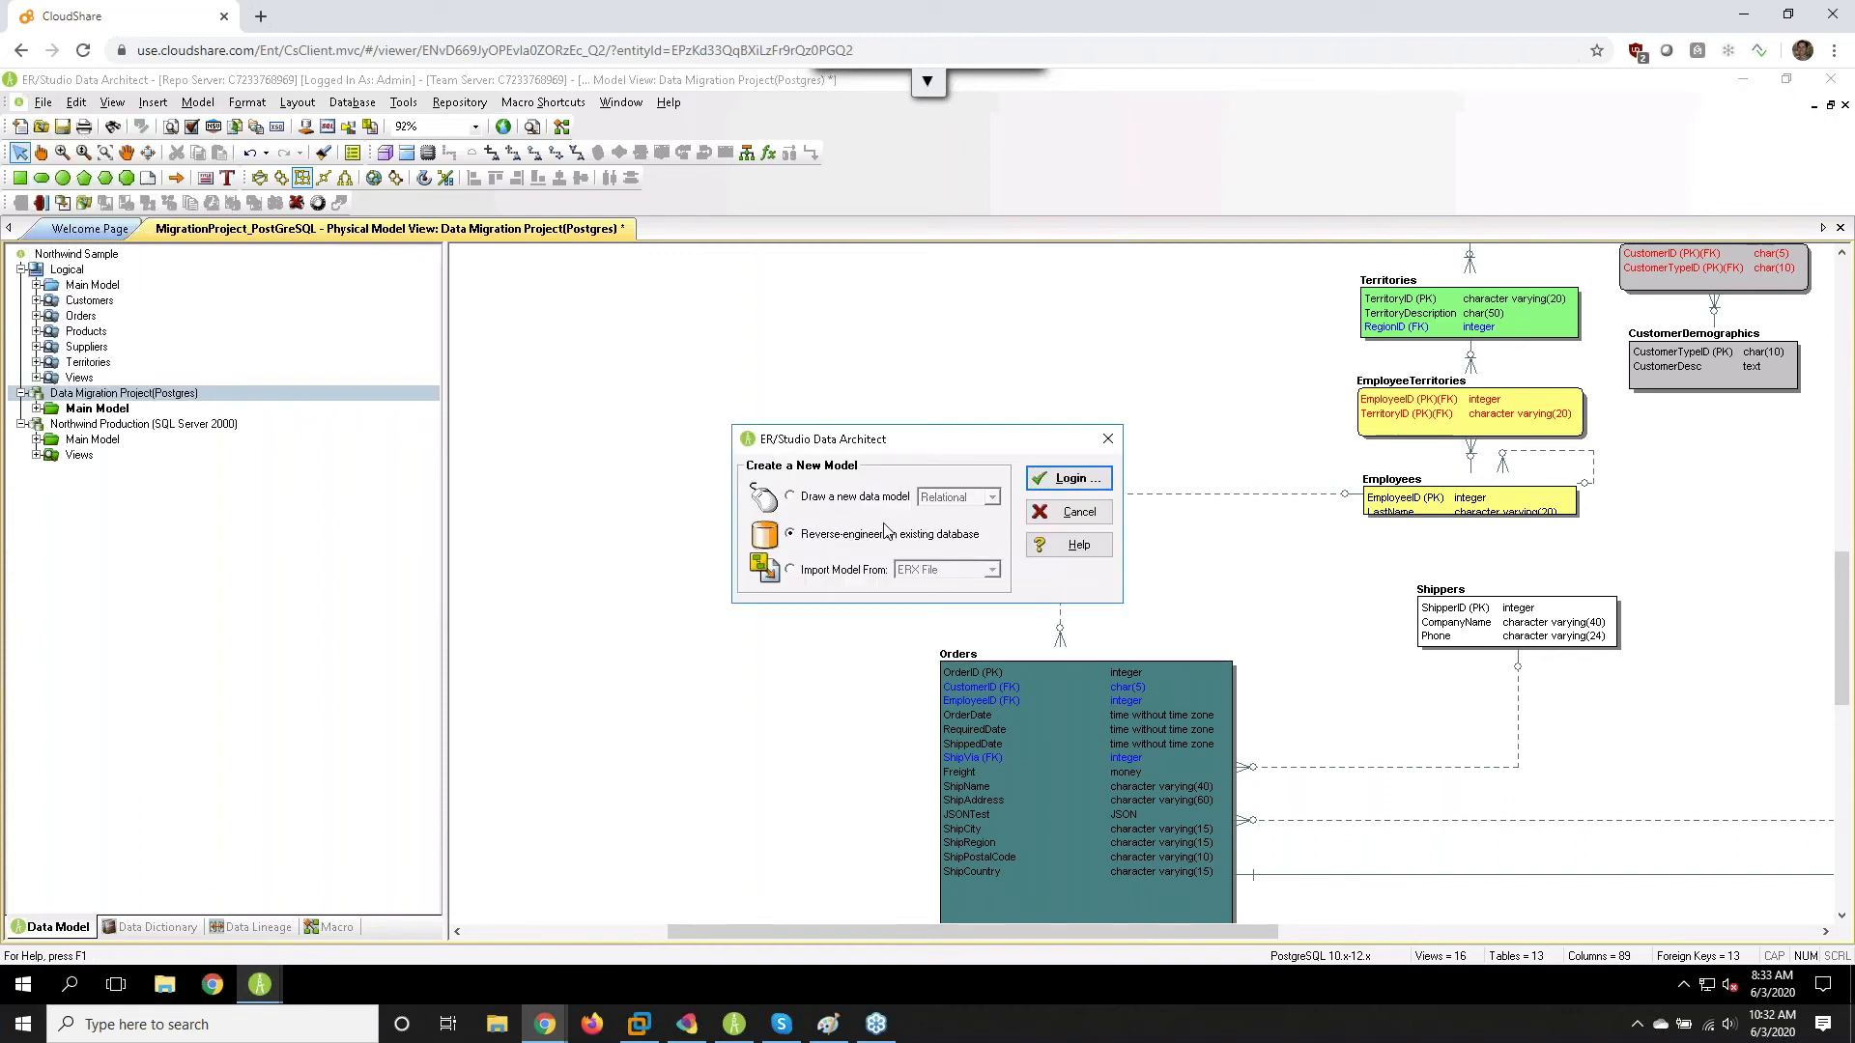
left_click(1068, 479)
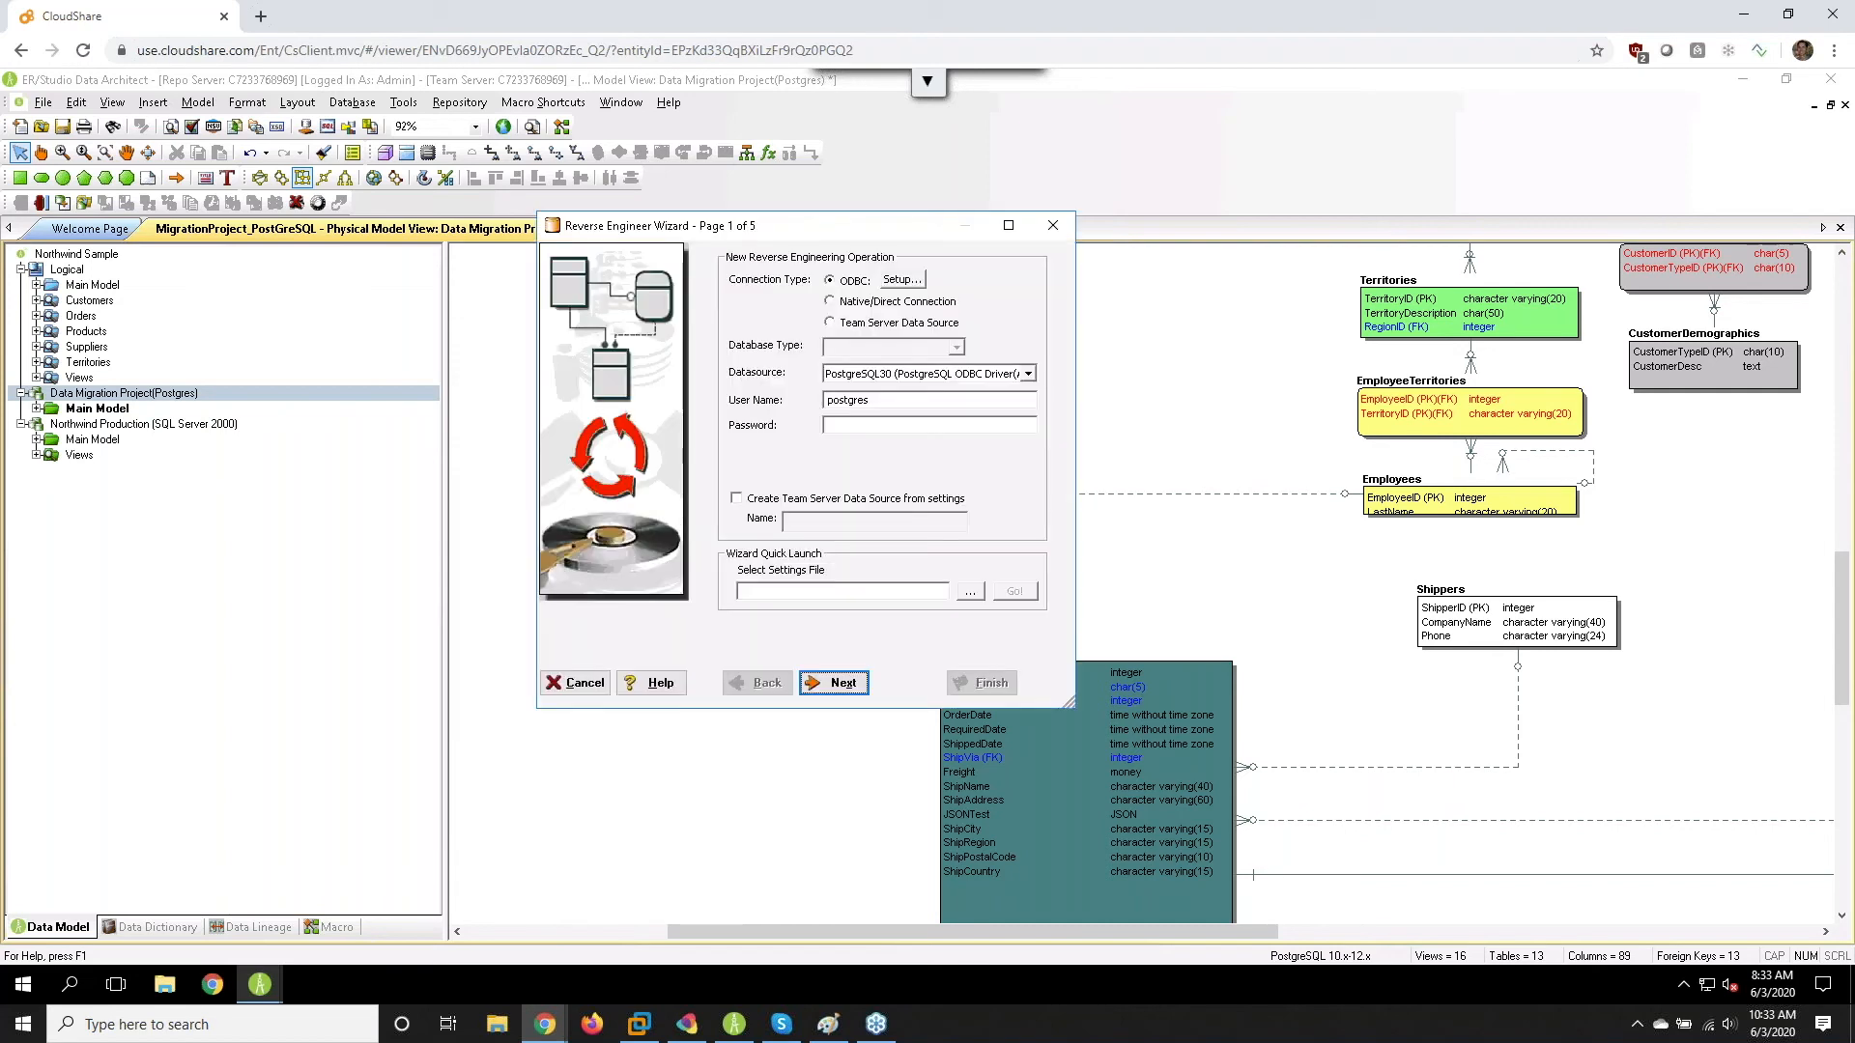
left_click(889, 426)
type("*****")
left_click(837, 684)
left_click(837, 684)
left_click(976, 684)
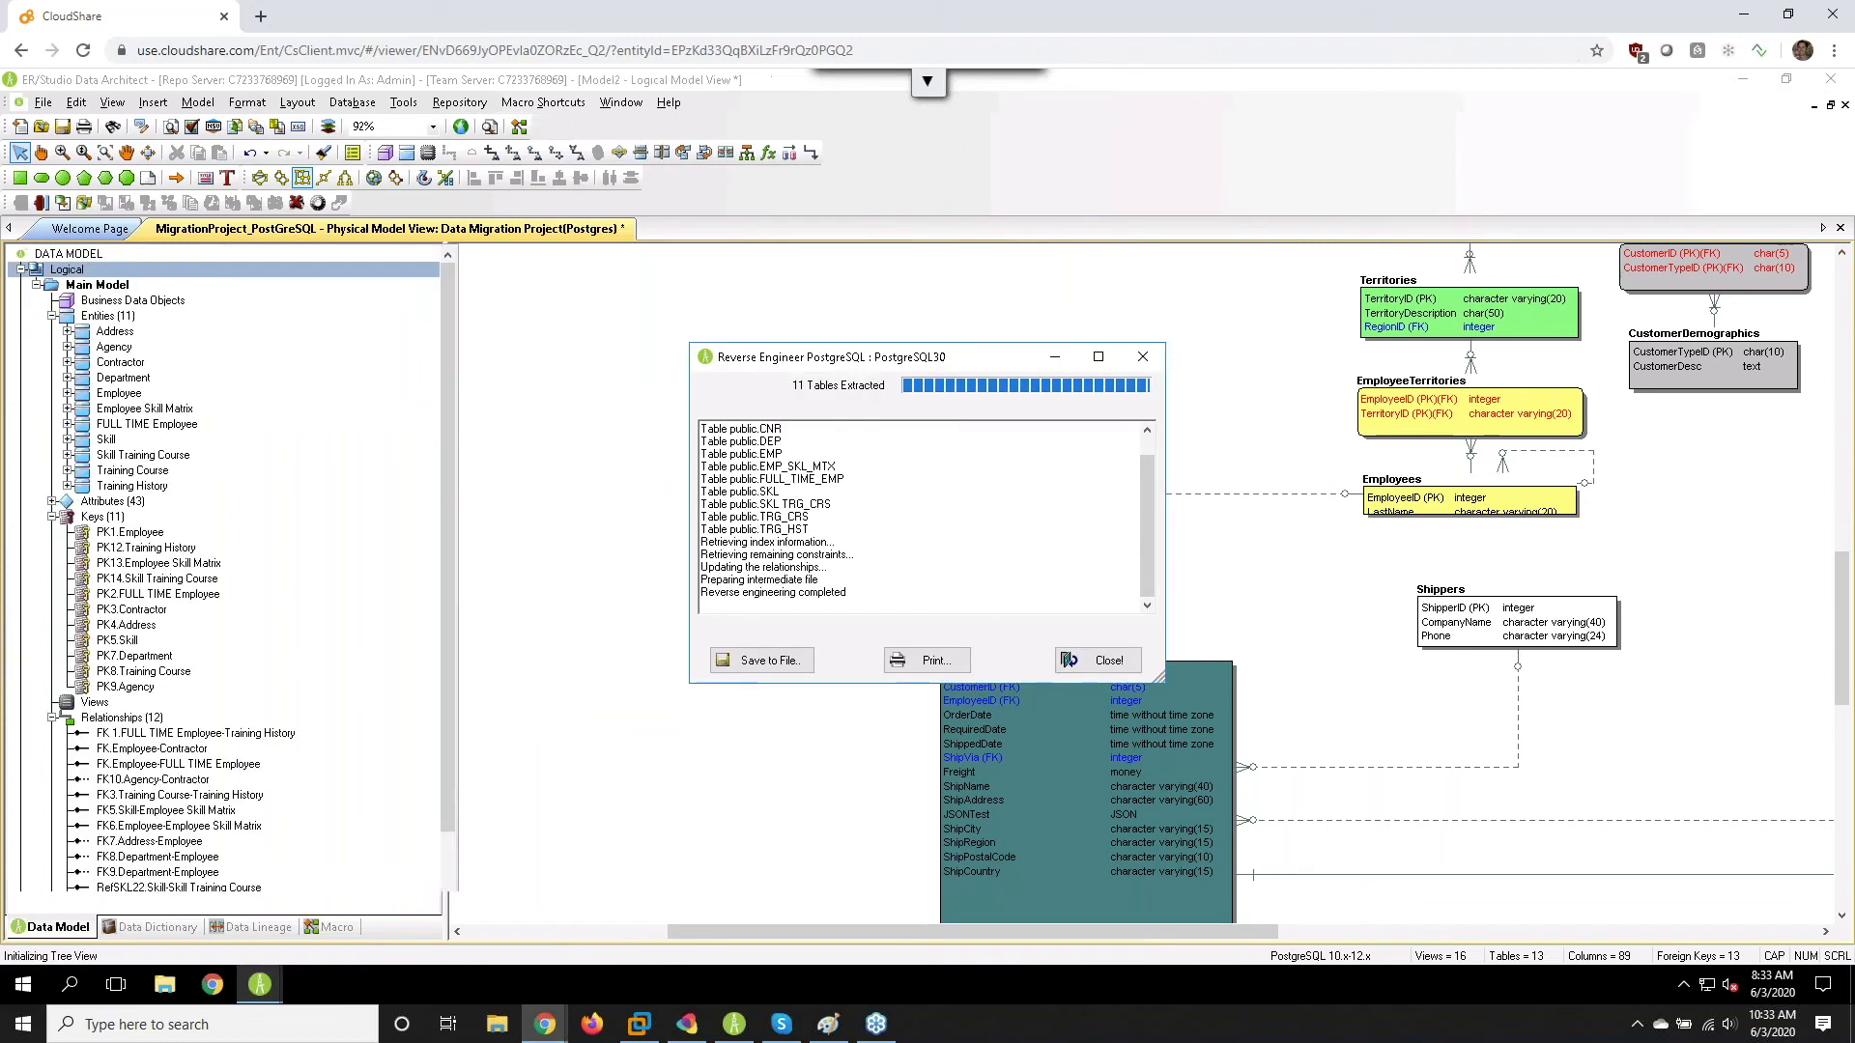
left_click(1107, 666)
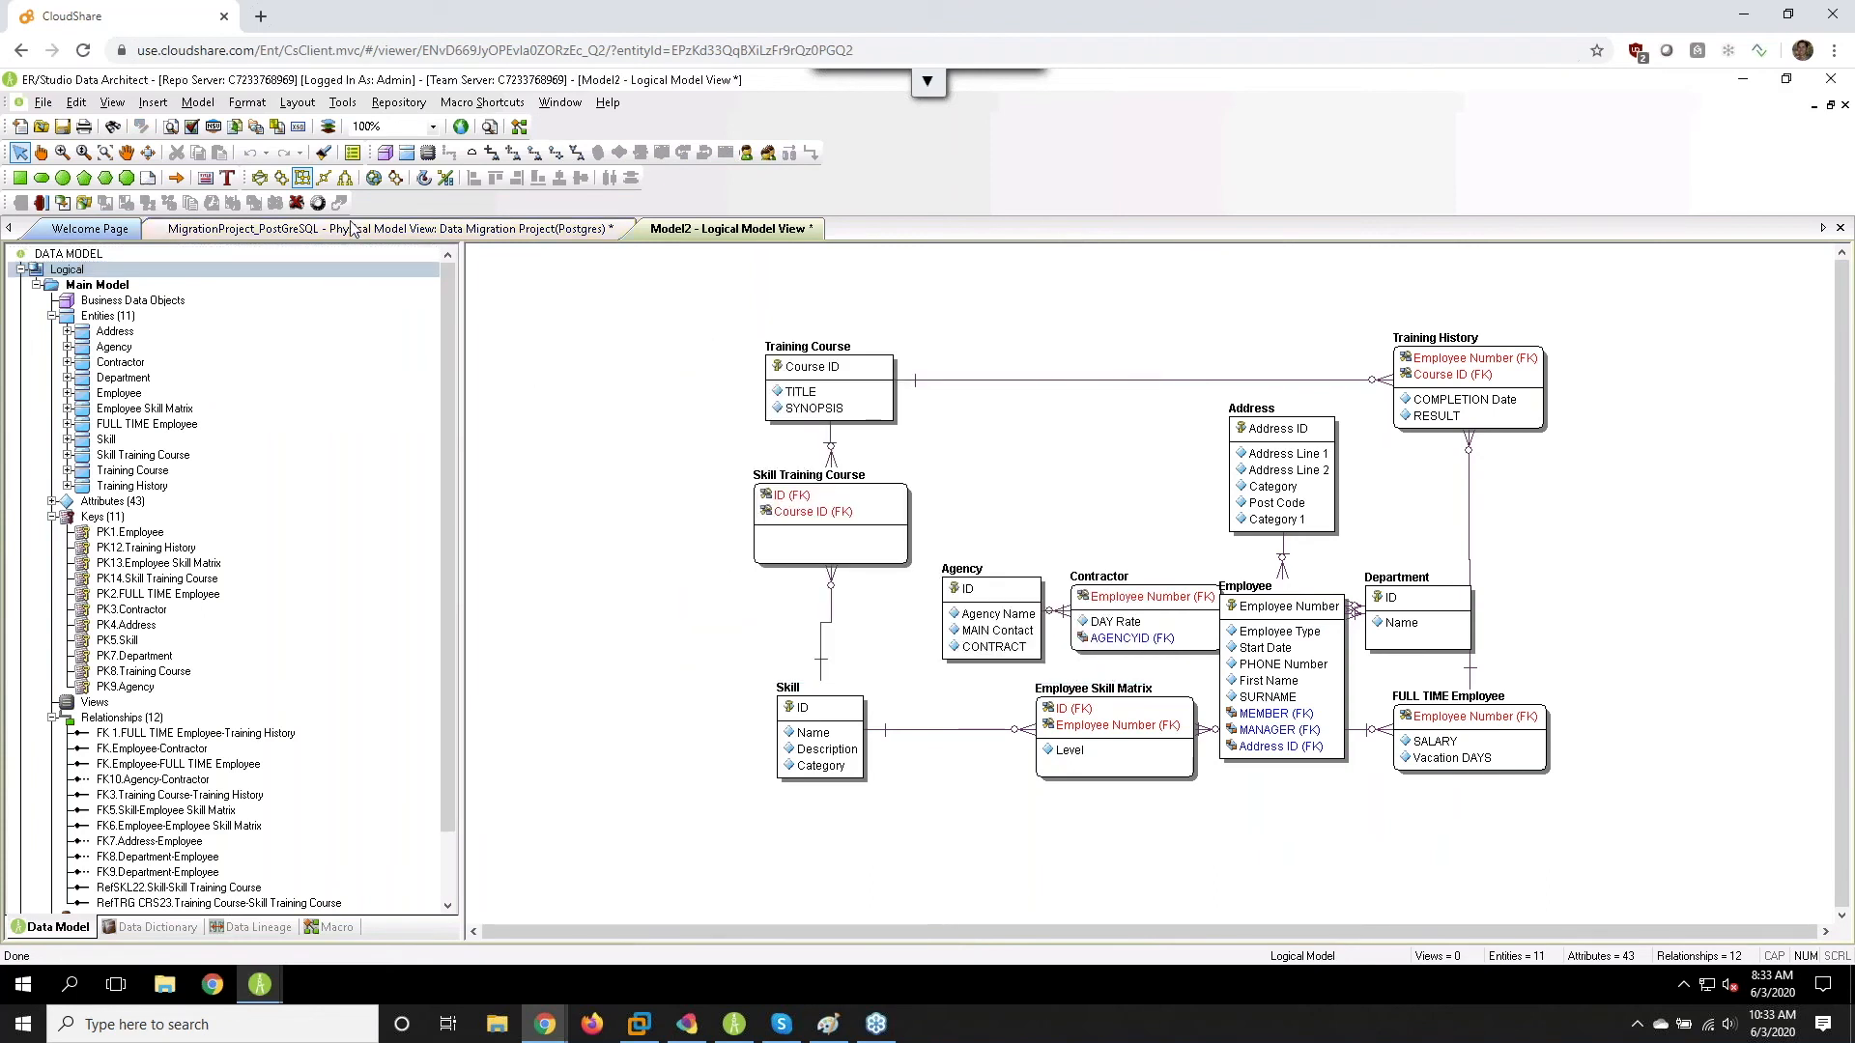
- Rearrange the reverse-engineered logical diagram with an automatic layout and collapse its Main Model tree
left_click(302, 177)
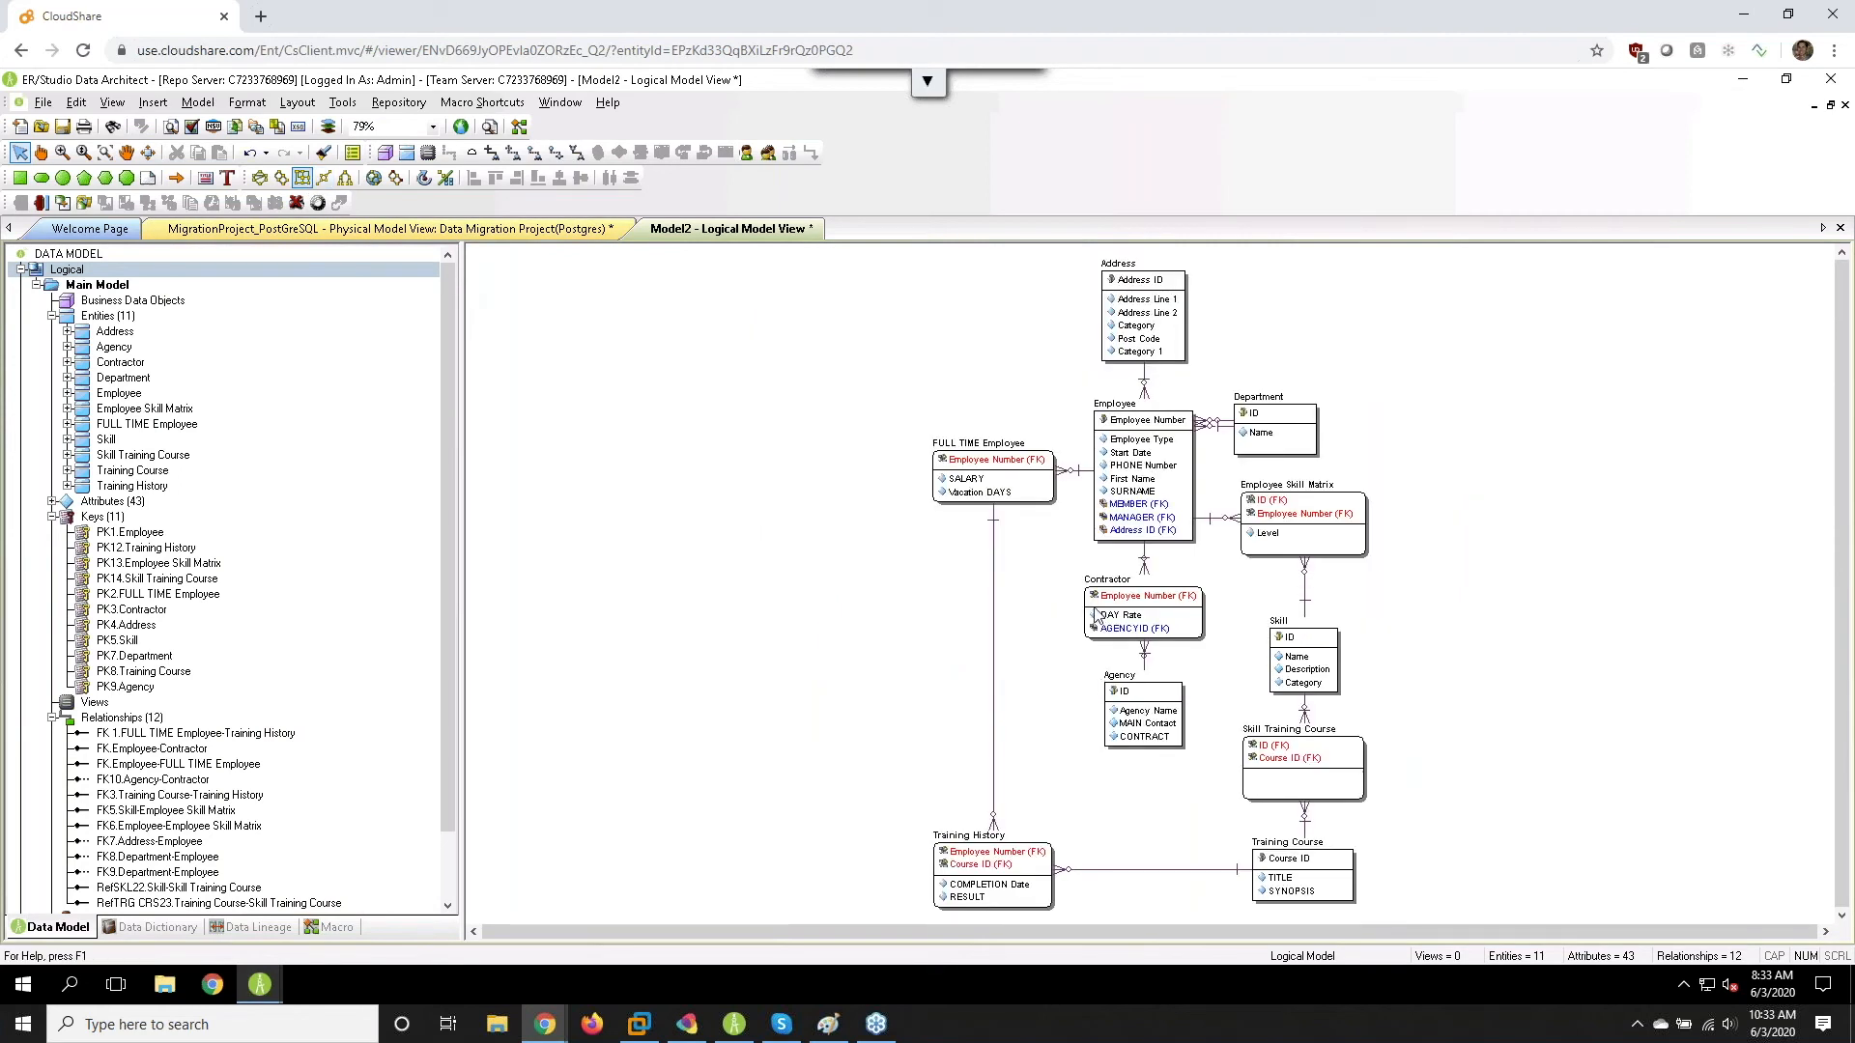
left_click(37, 285)
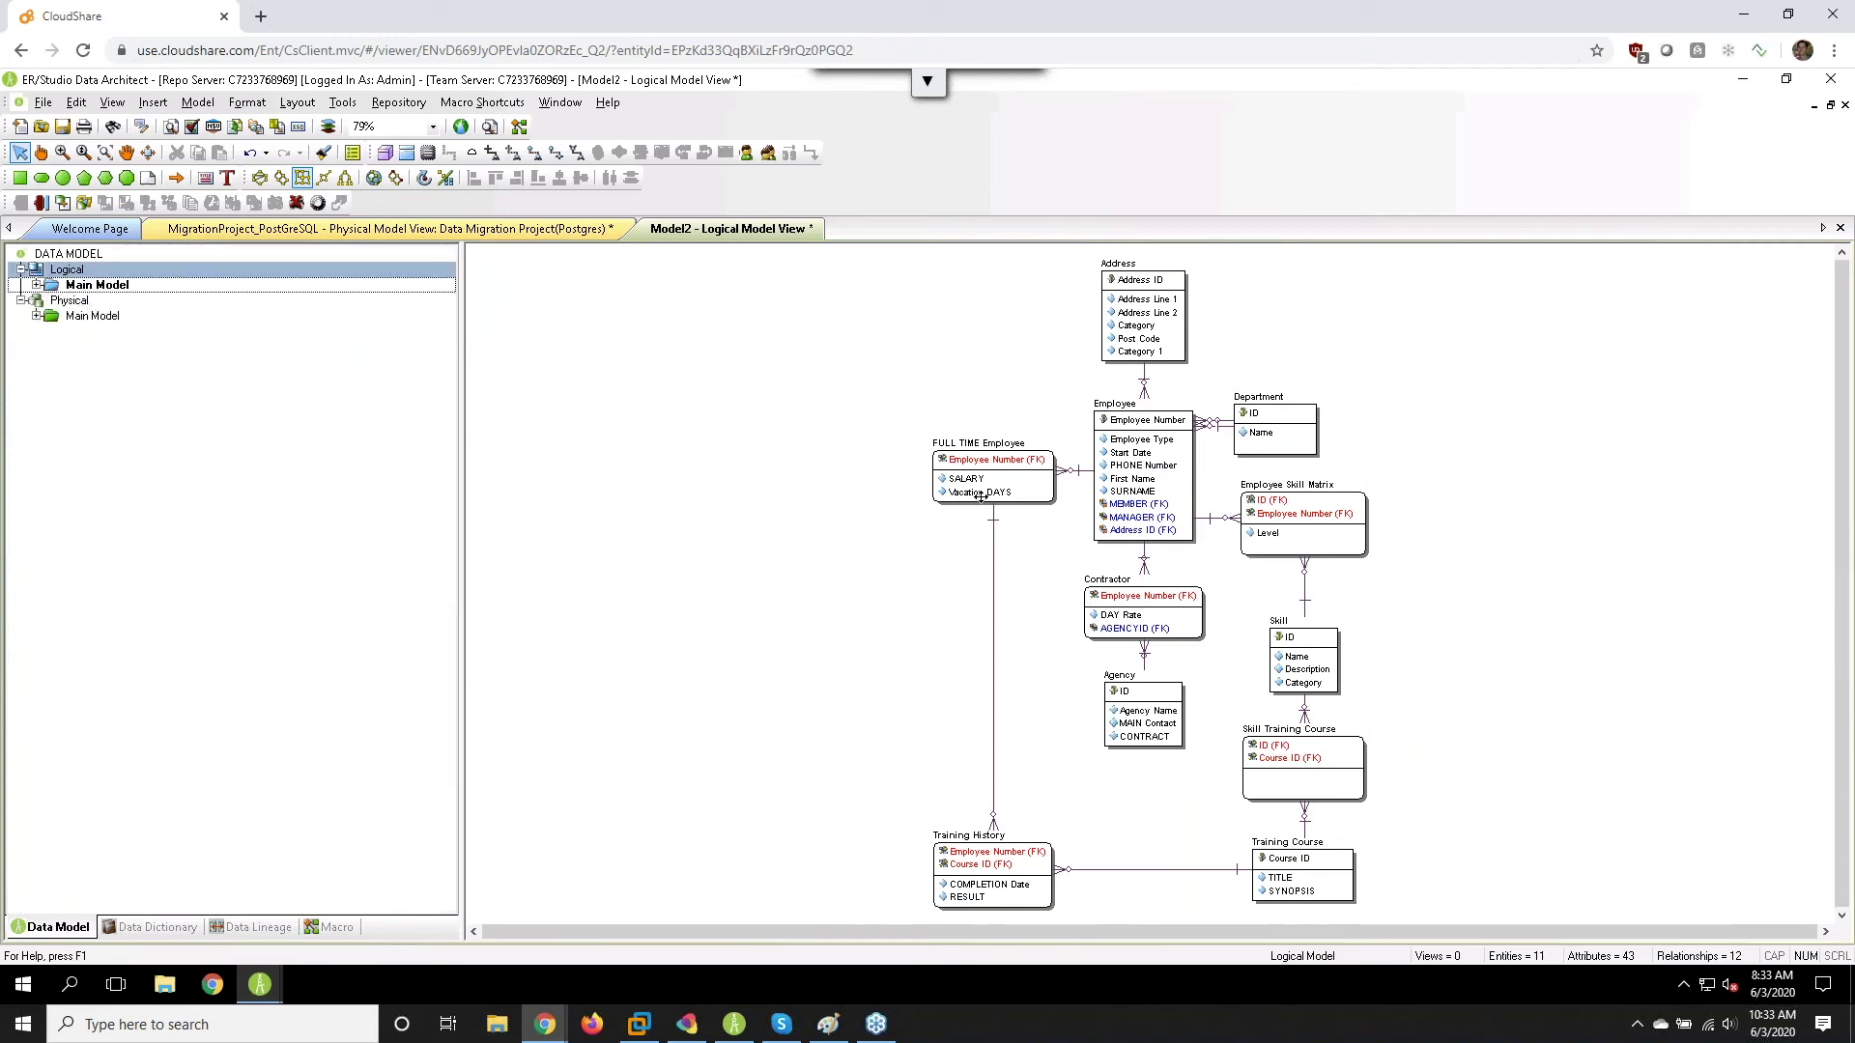
- Add an attribute named Title with datatype CHAR, width 10, after Category in the logical Address entity
left_click(1130, 330)
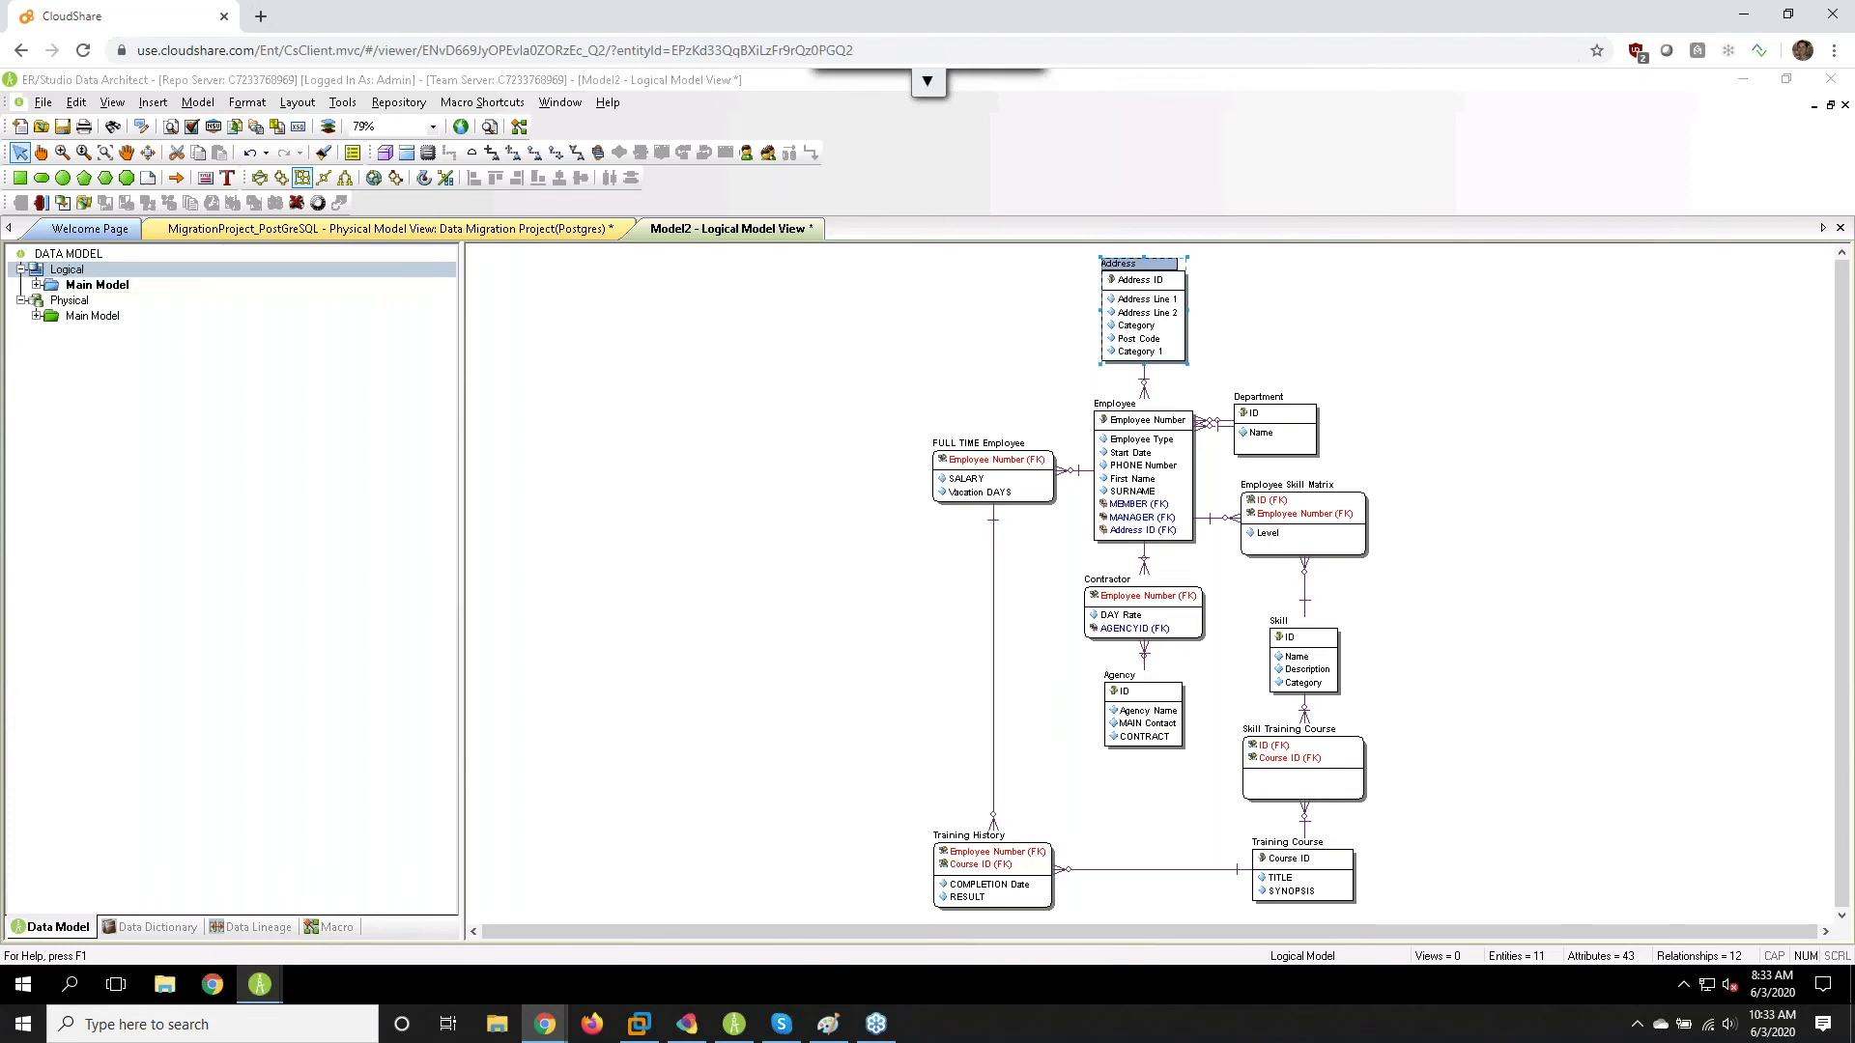
double_click(1131, 330)
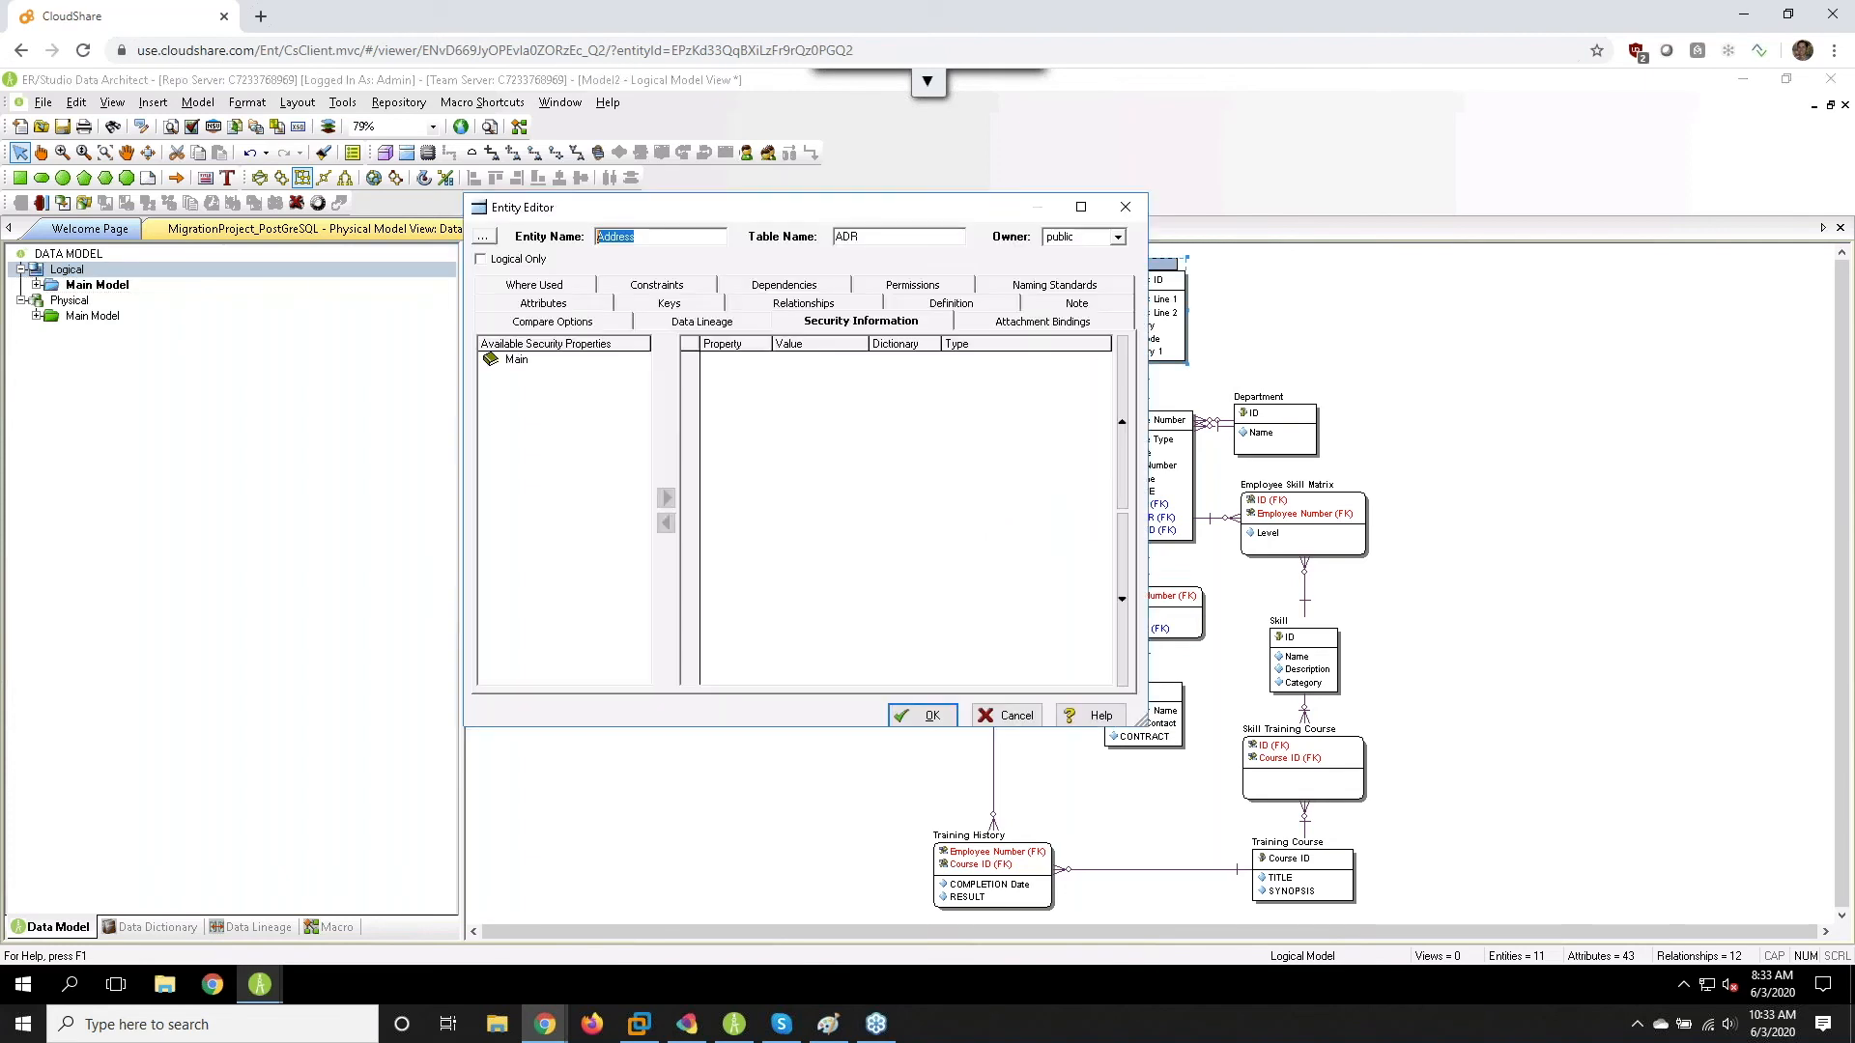
left_click(541, 306)
left_click(541, 413)
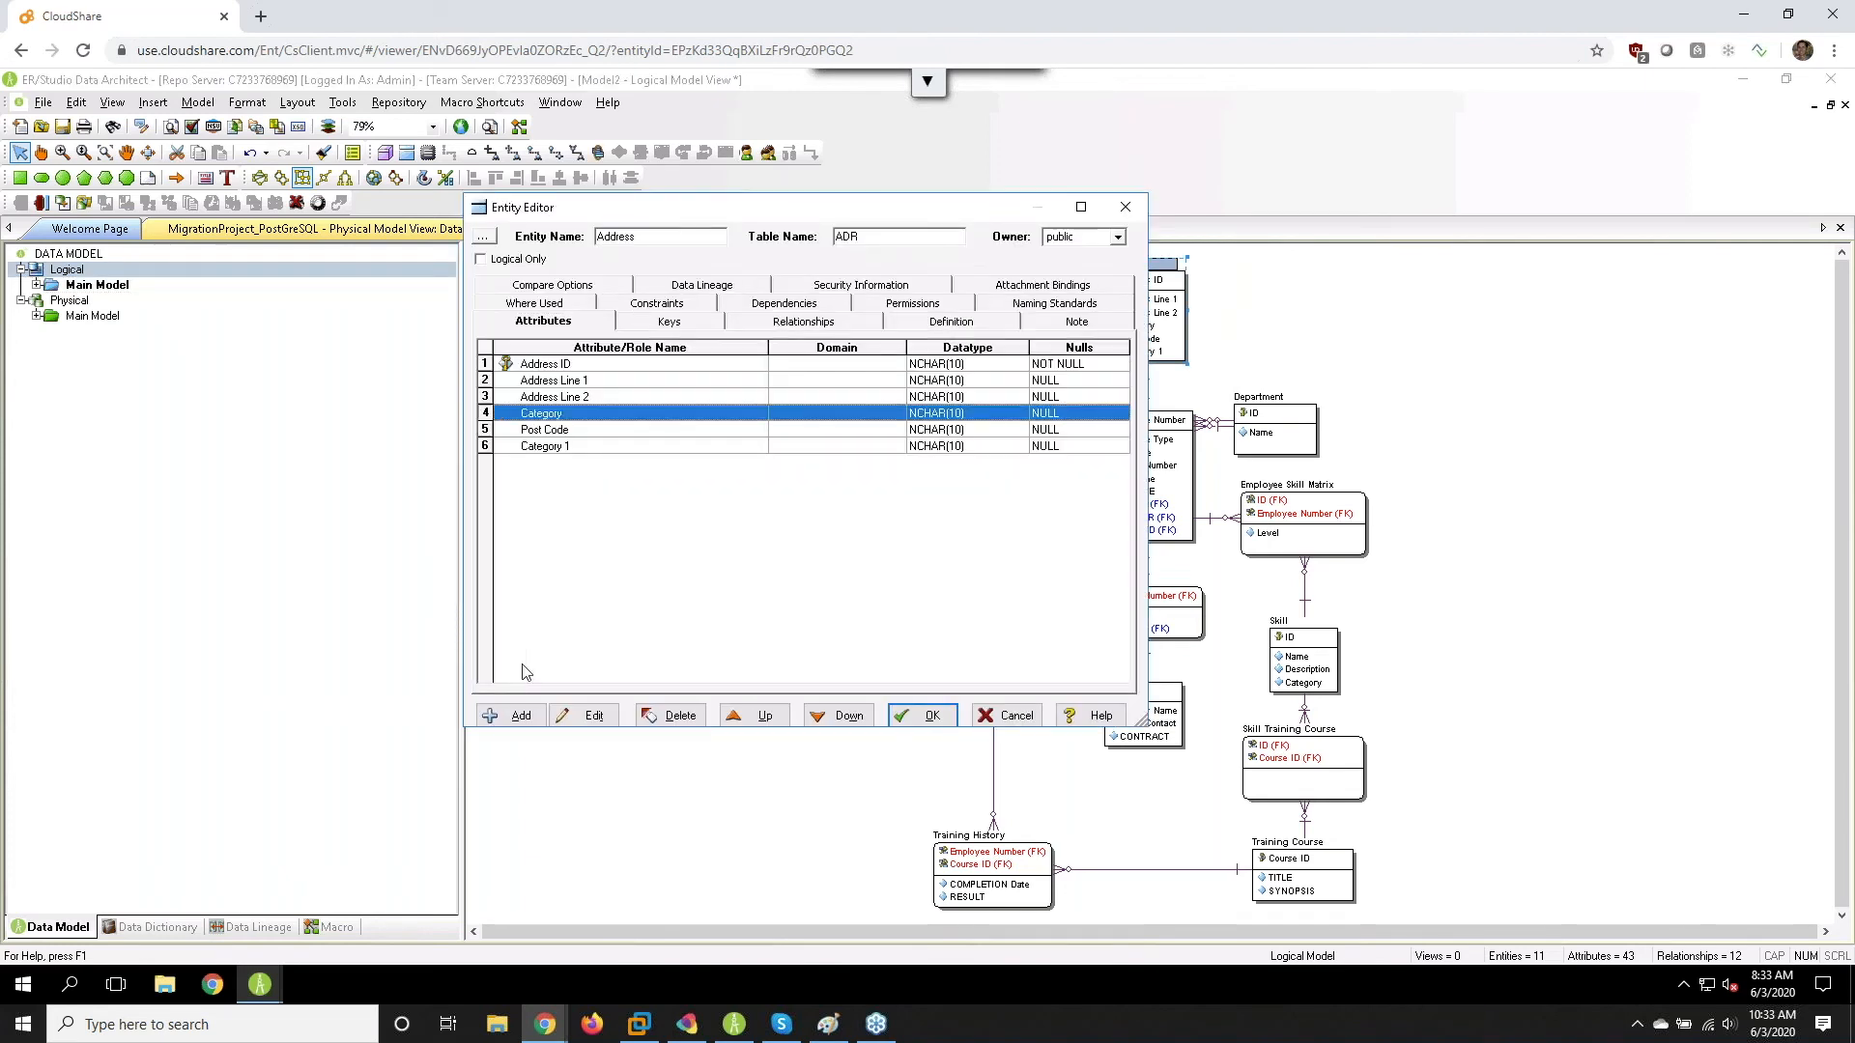
left_click(519, 717)
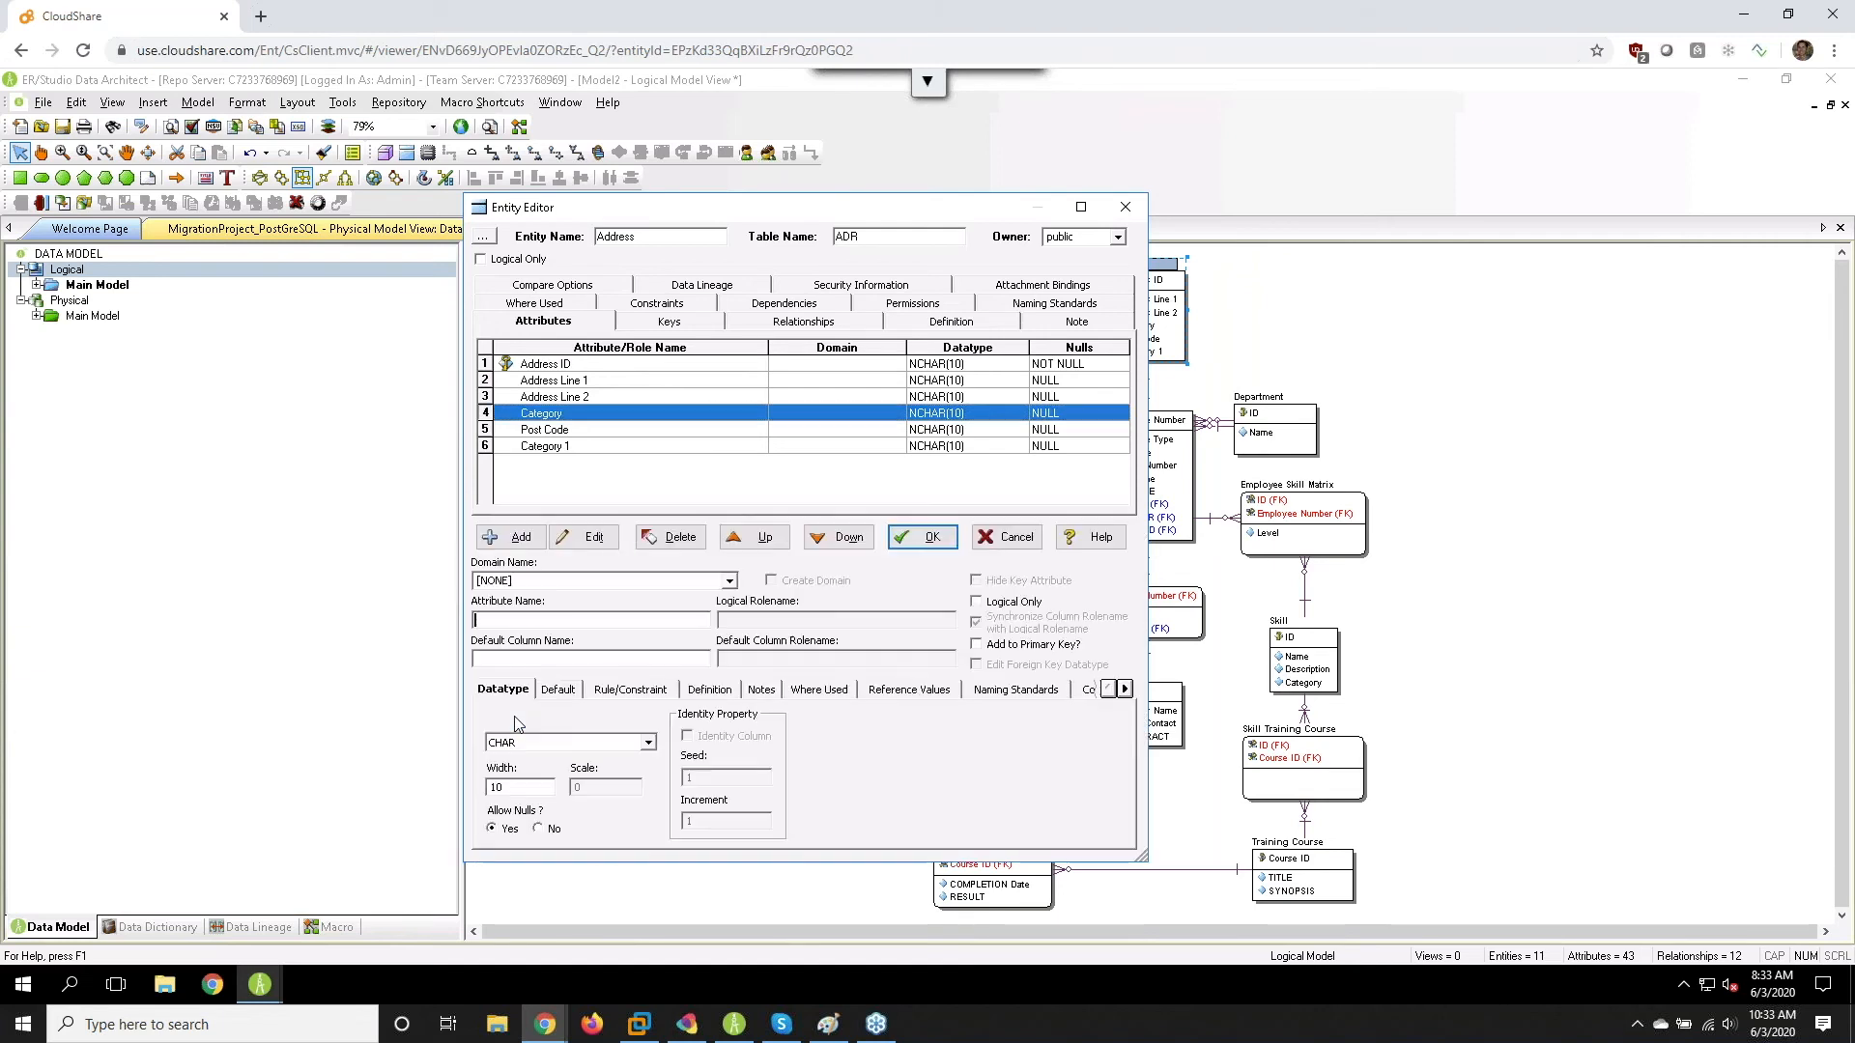
left_click(727, 583)
left_click(729, 597)
left_click(608, 619)
type("Titelle")
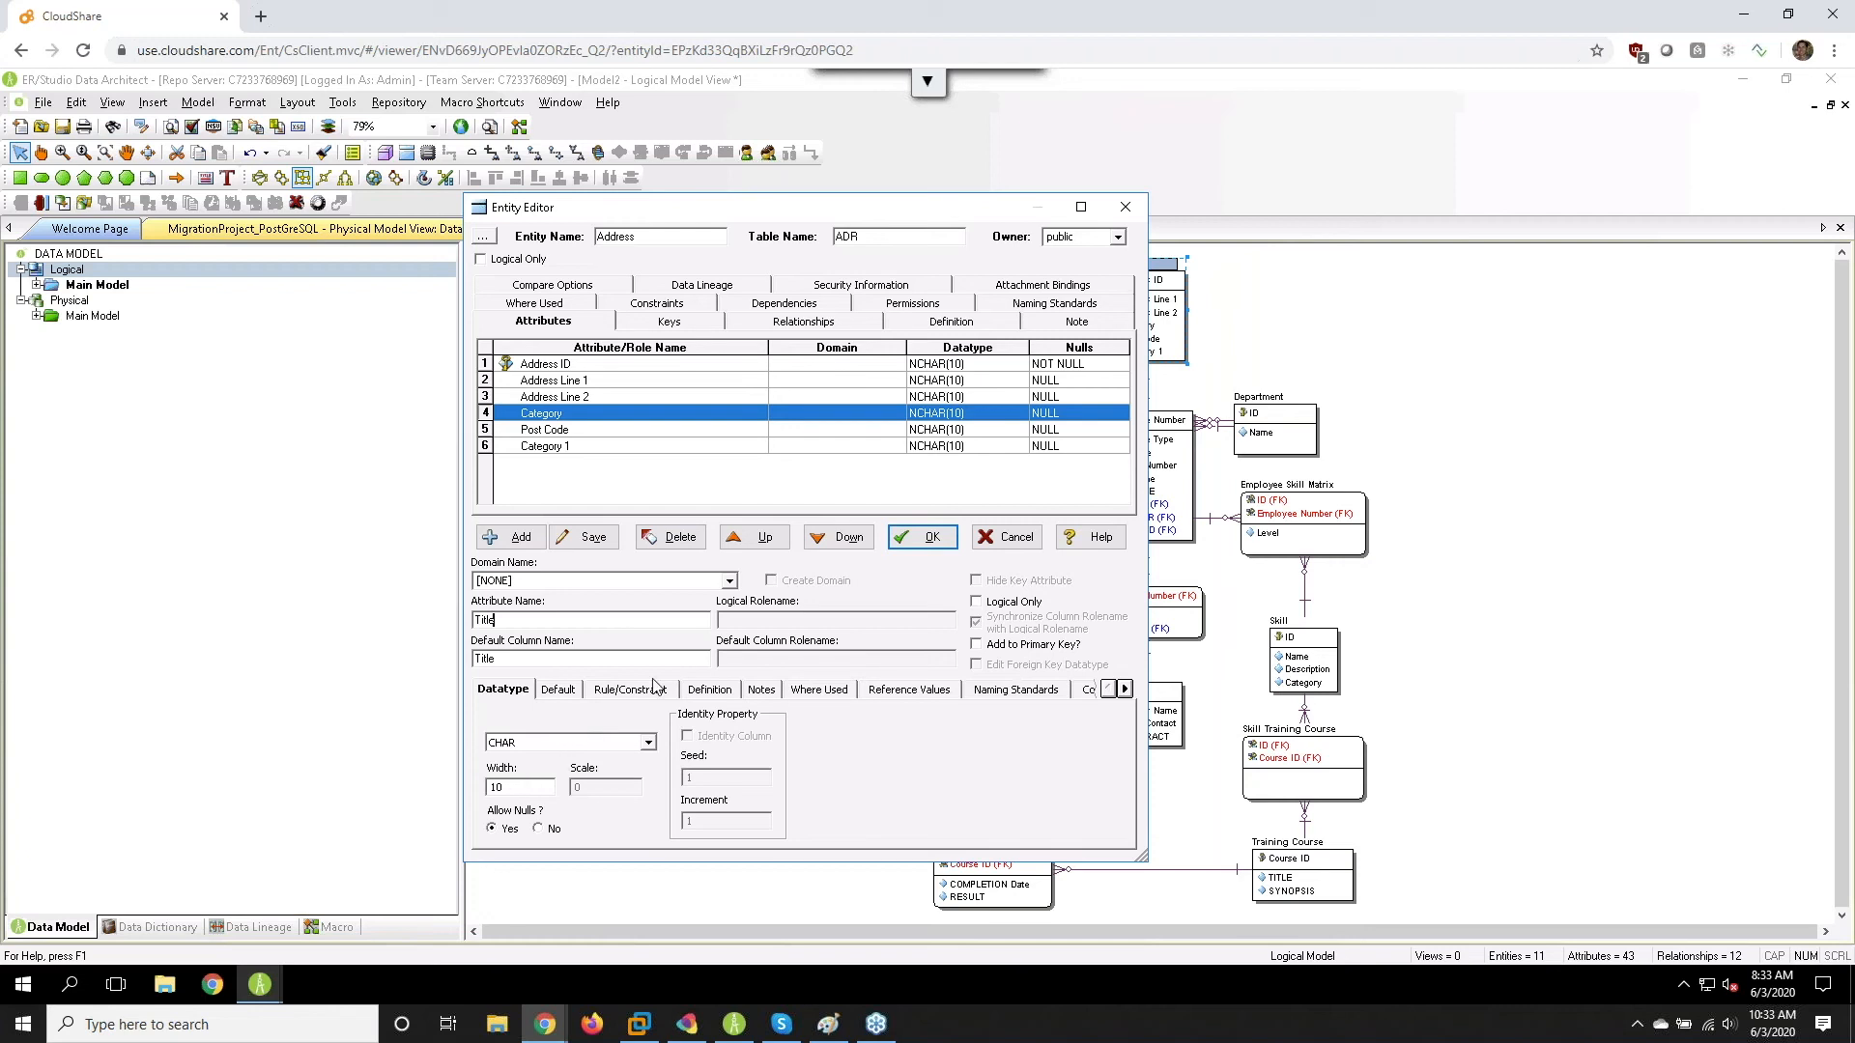
left_click(933, 538)
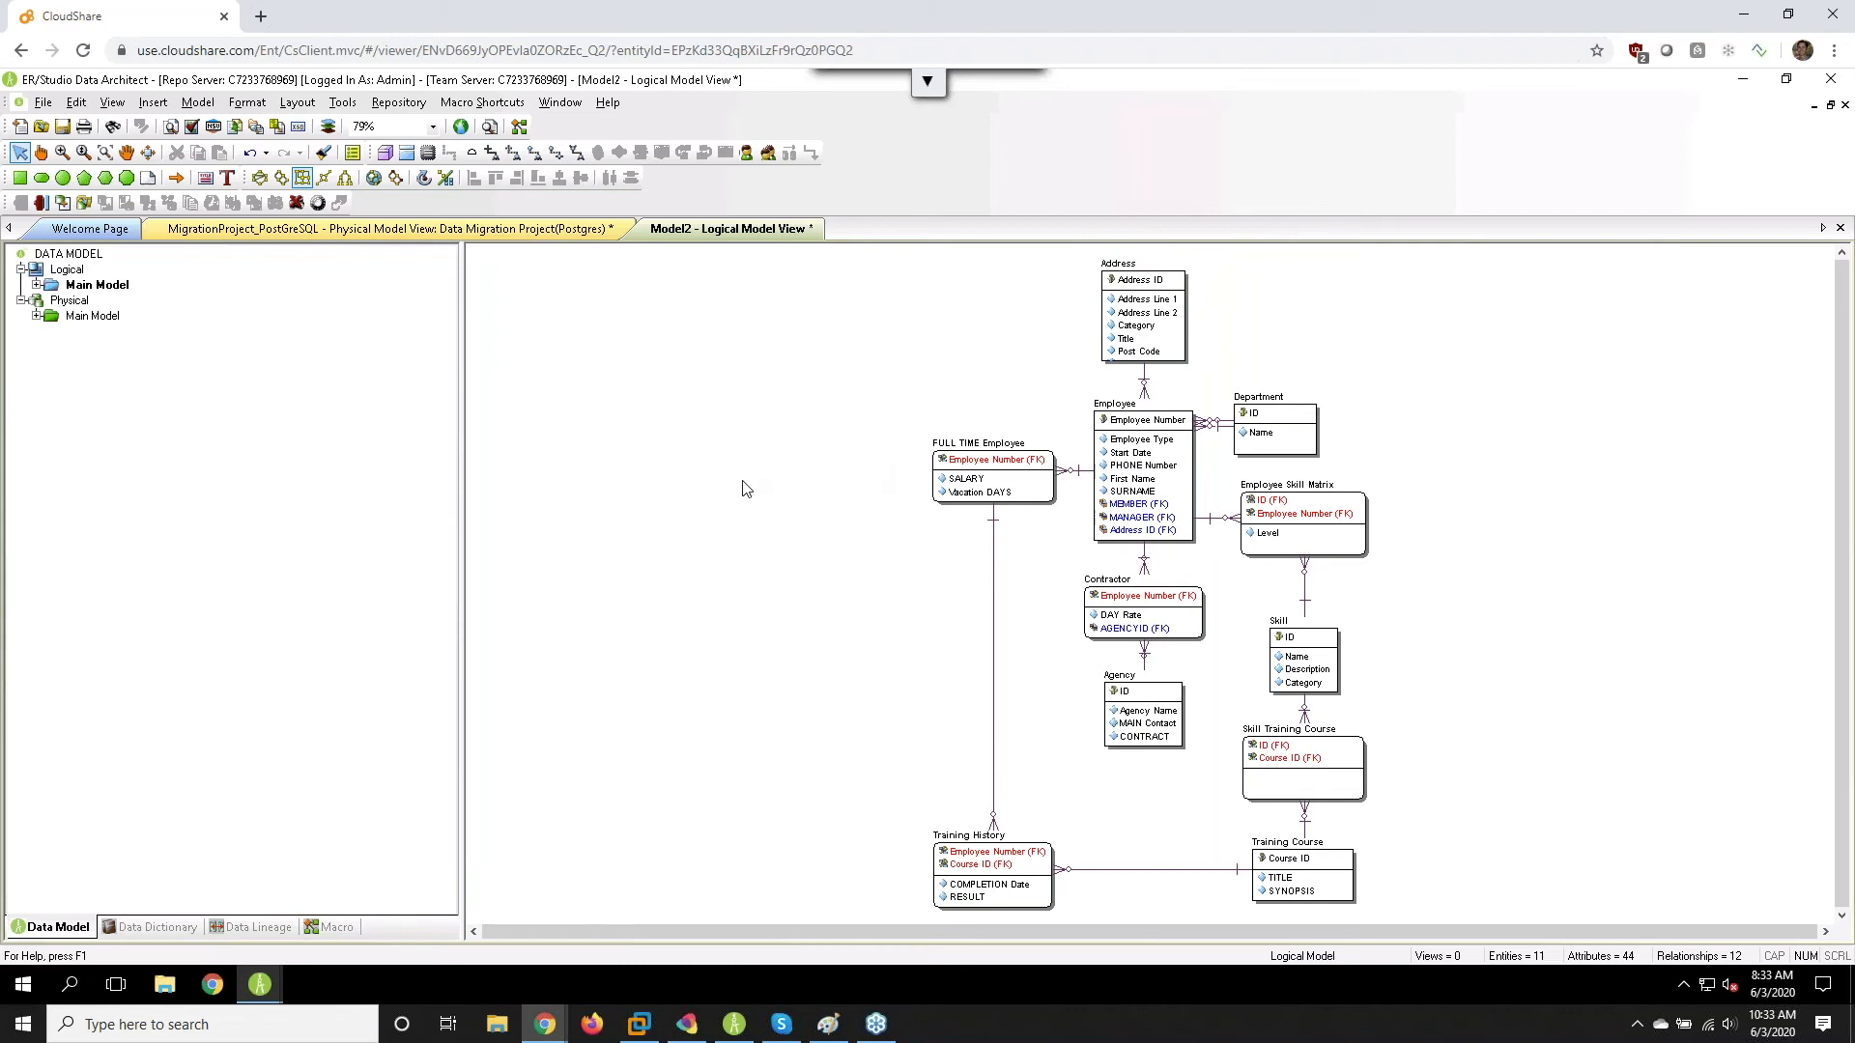
- In the physical model, add a column named Title after ADR_LN_2 in the ADR table
left_click(90, 301)
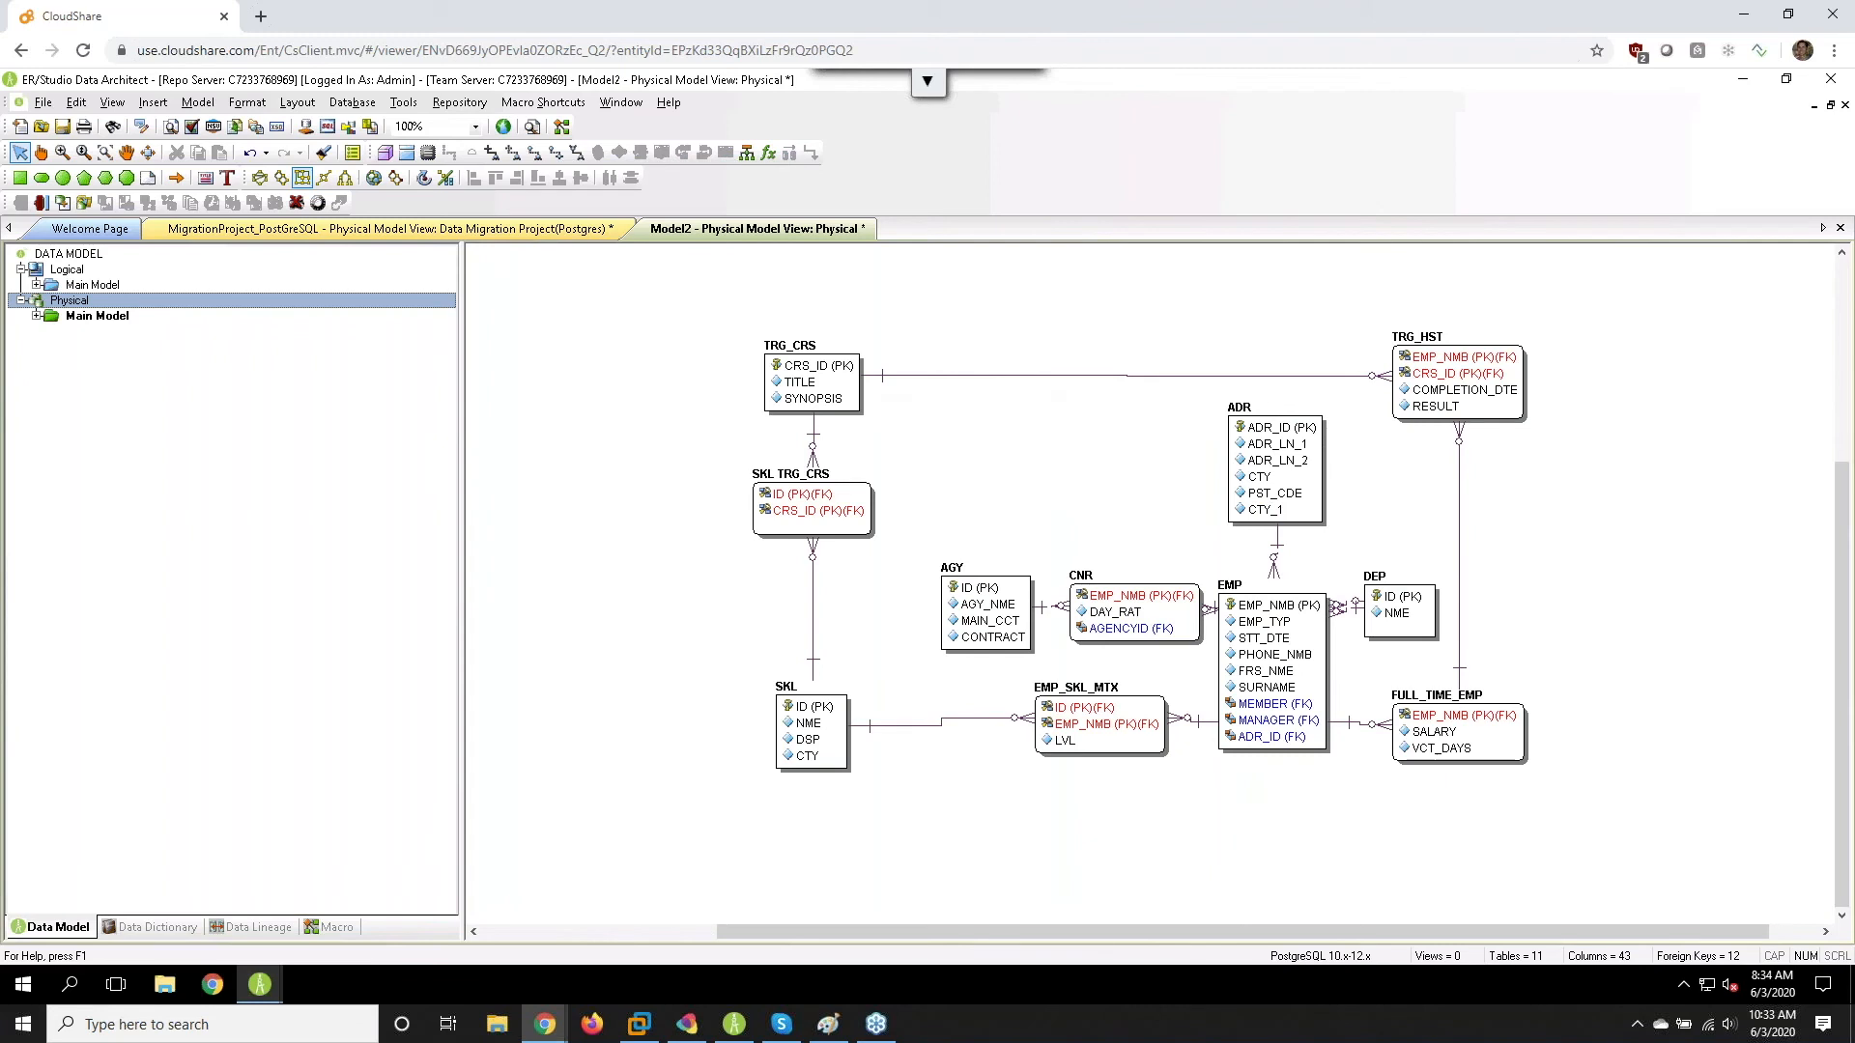
double_click(854, 389)
left_click(1254, 483)
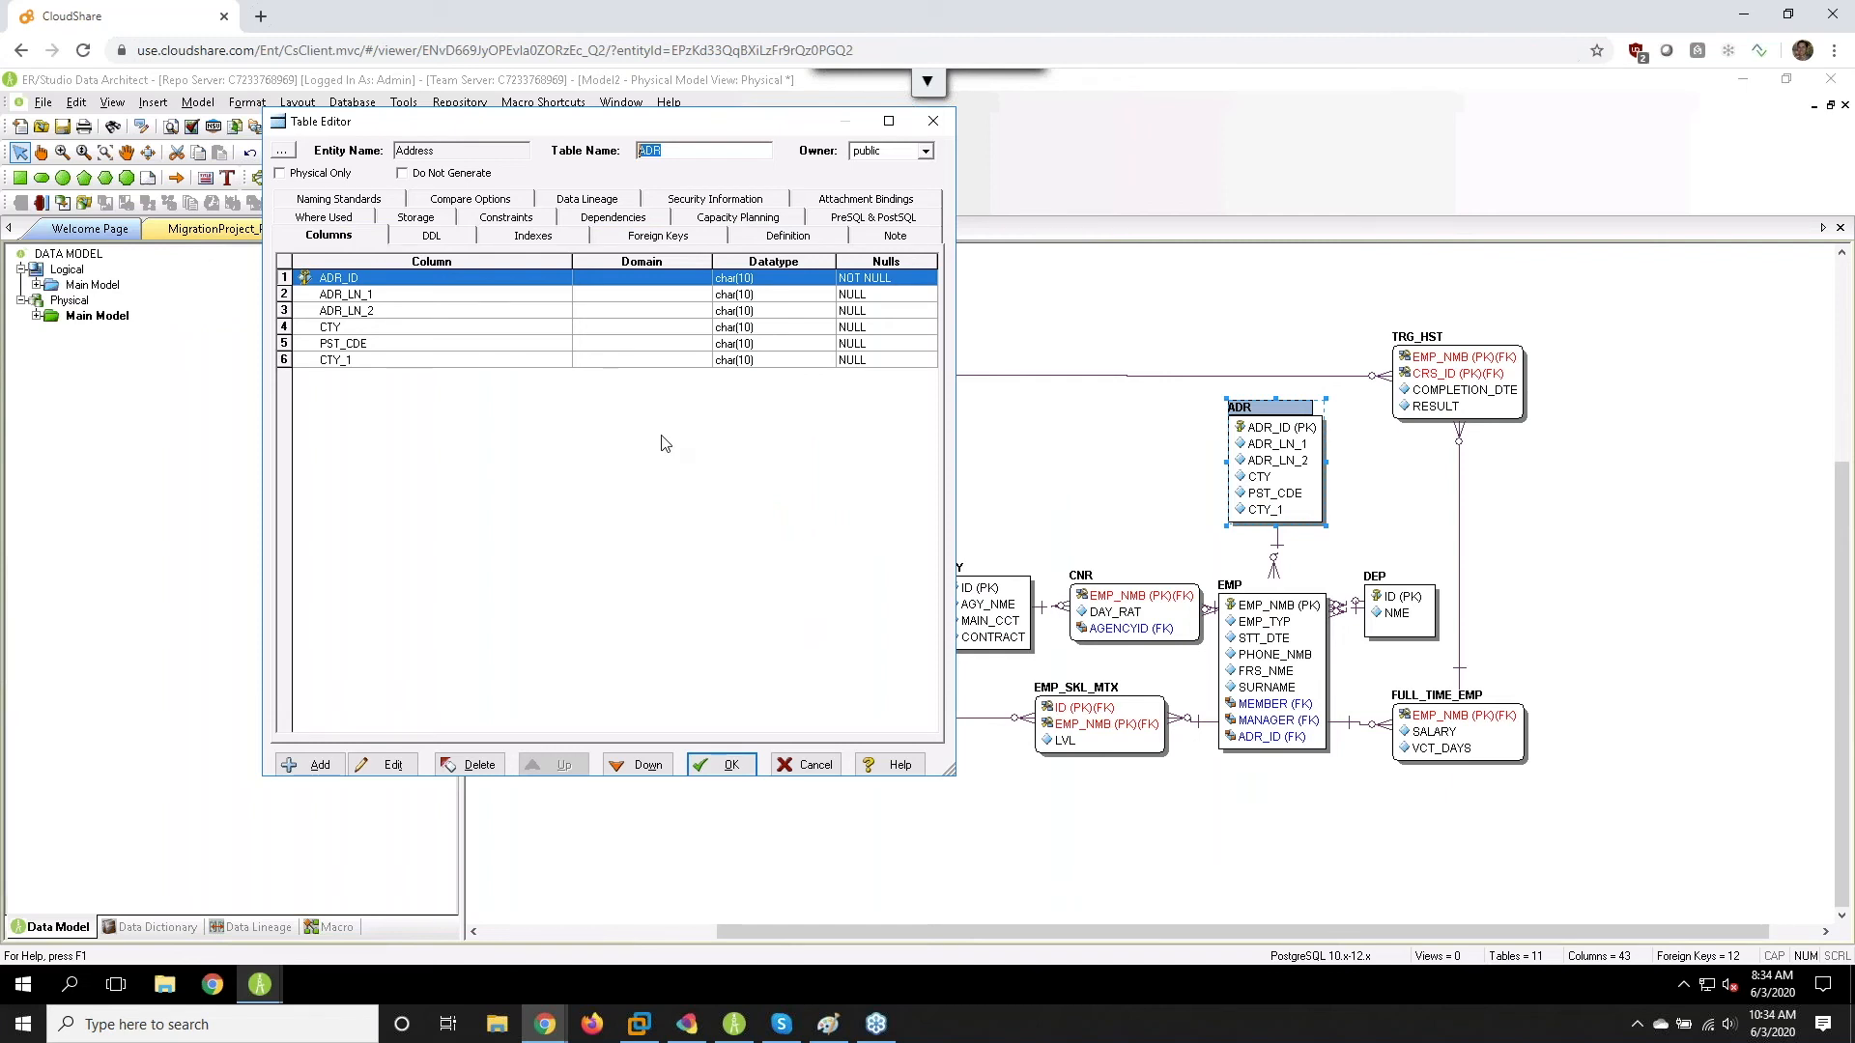
left_click(404, 313)
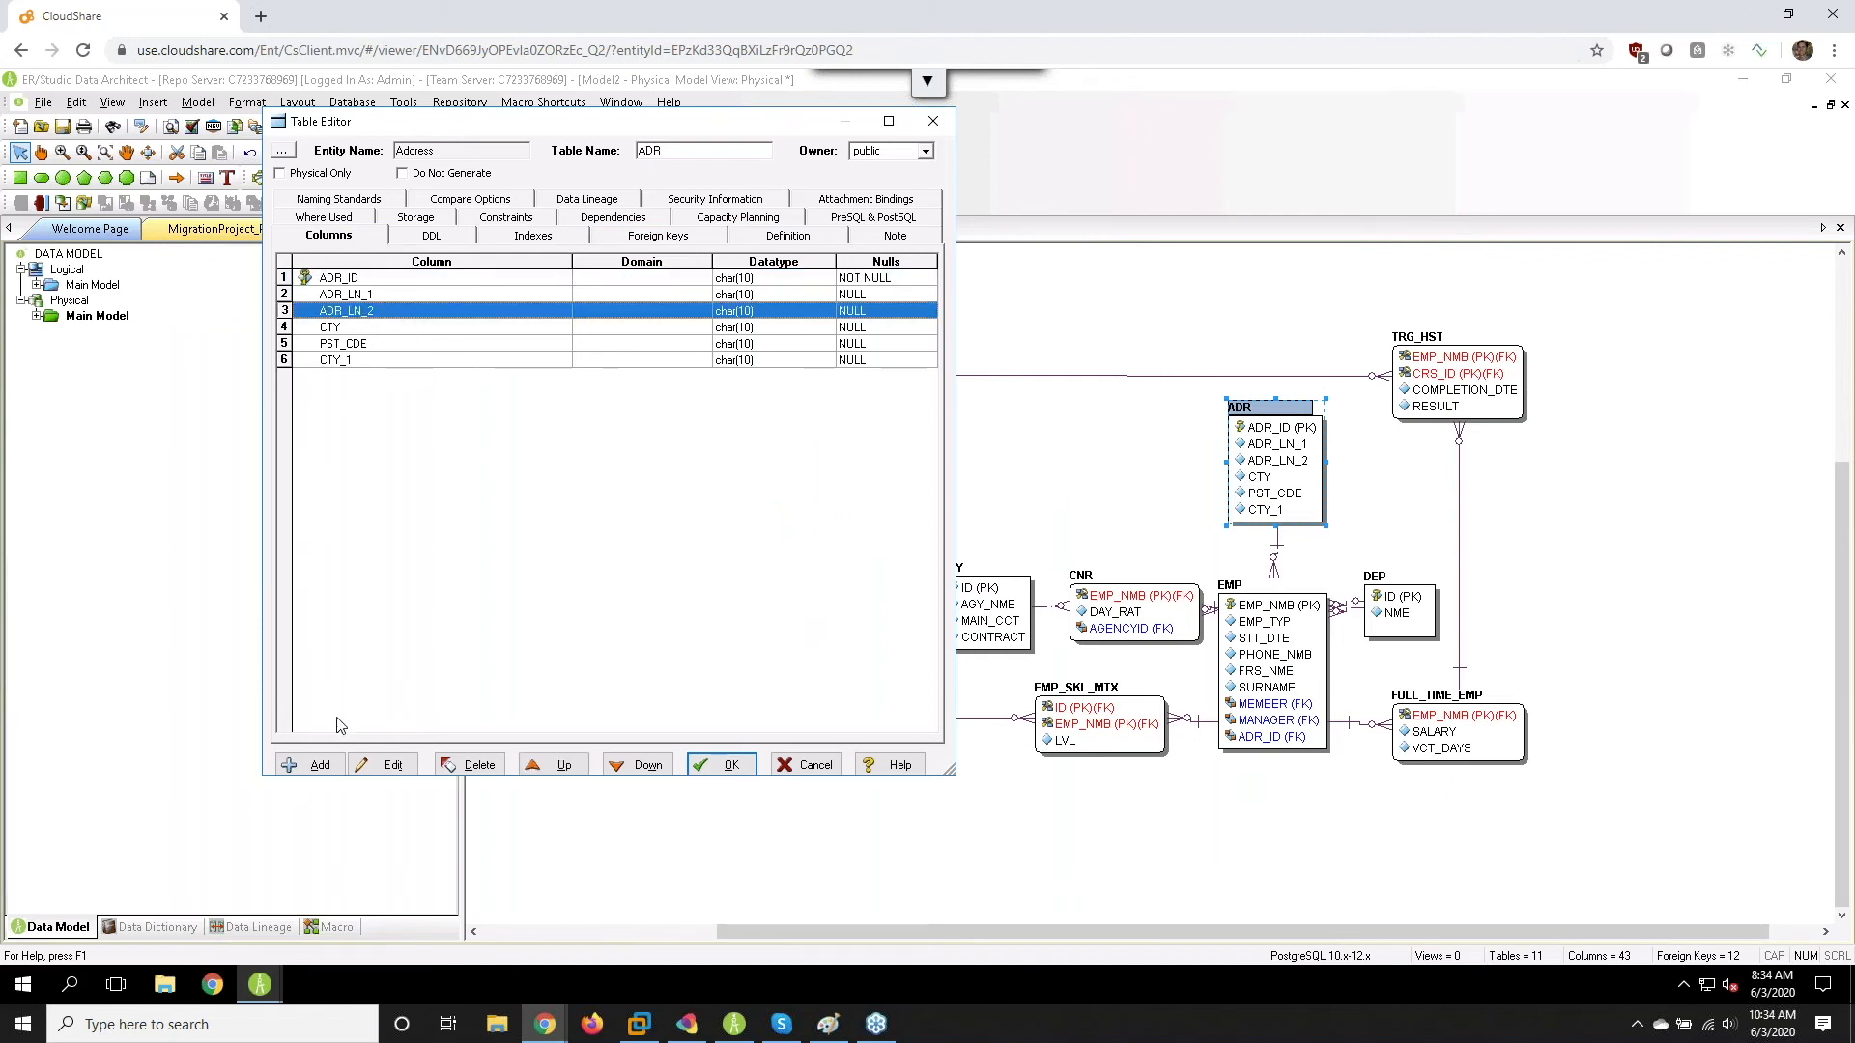
left_click(313, 764)
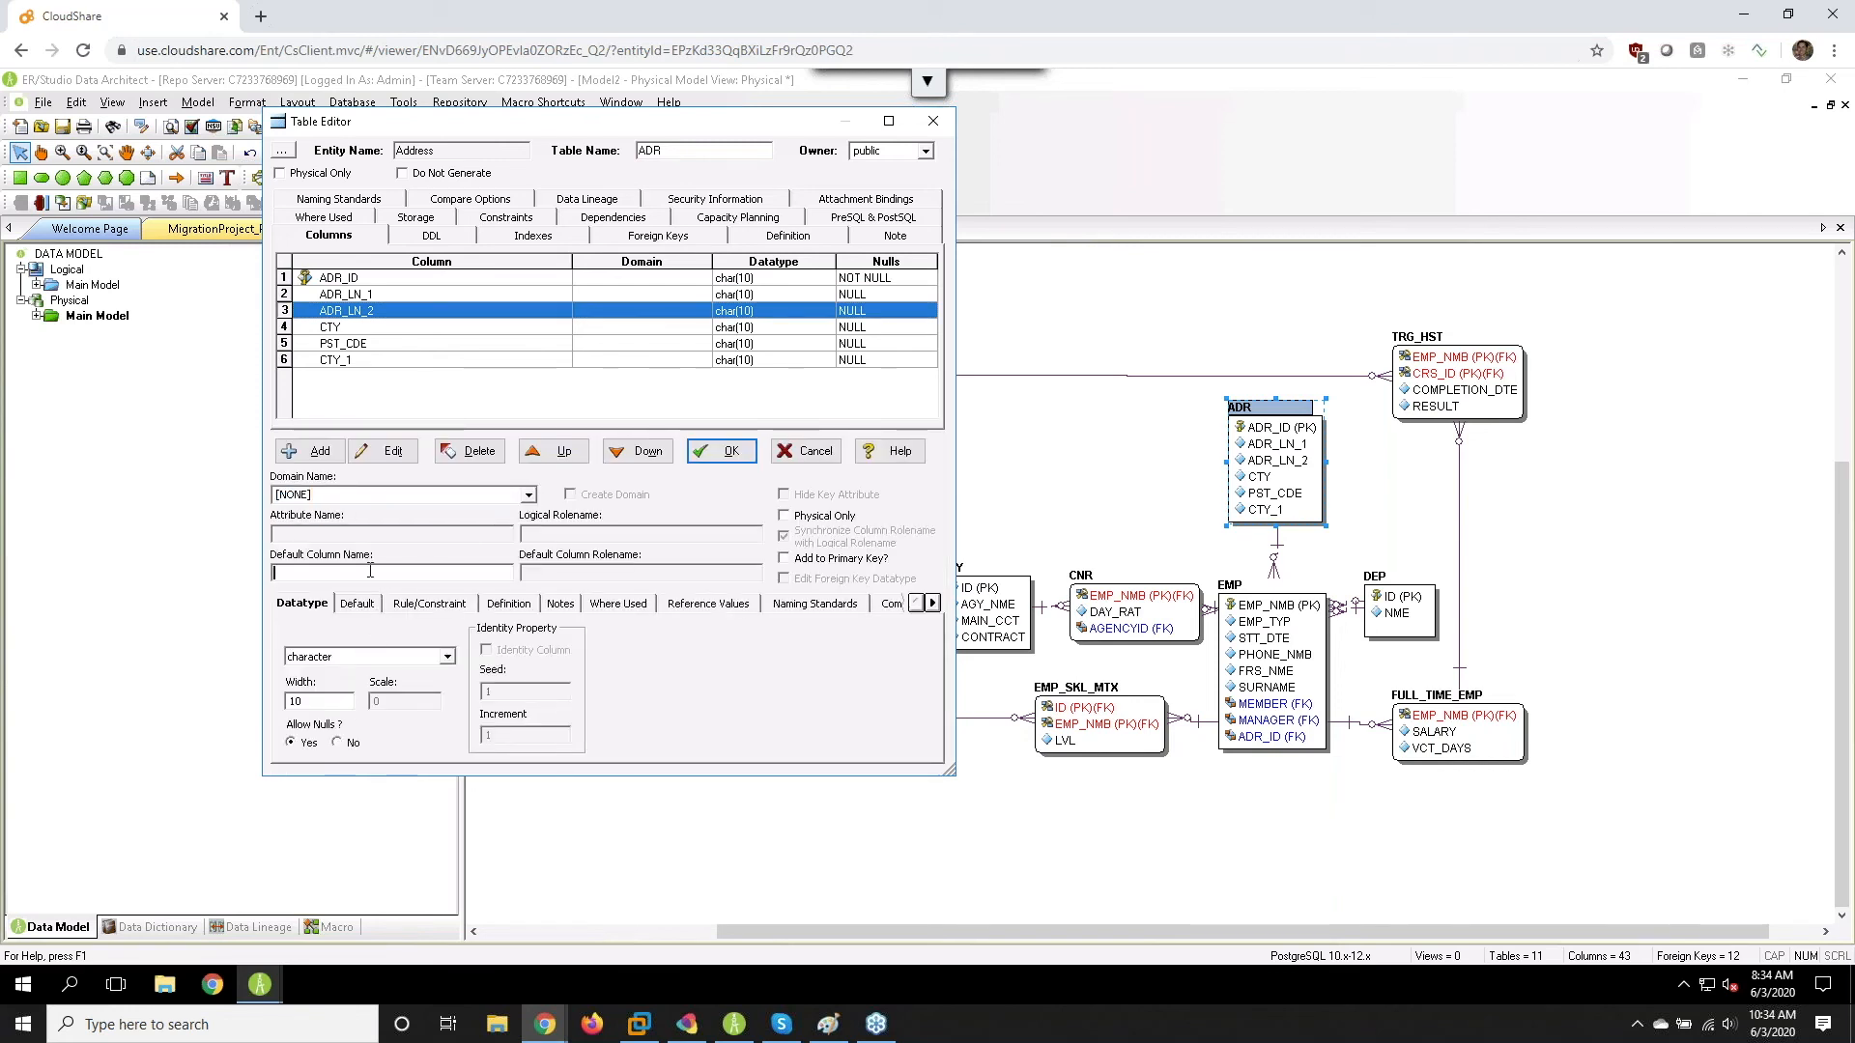
type("Title")
key("BackSpace")
type("le")
- Set the new Title column's datatype to char and save the ADR table changes
left_click(447, 657)
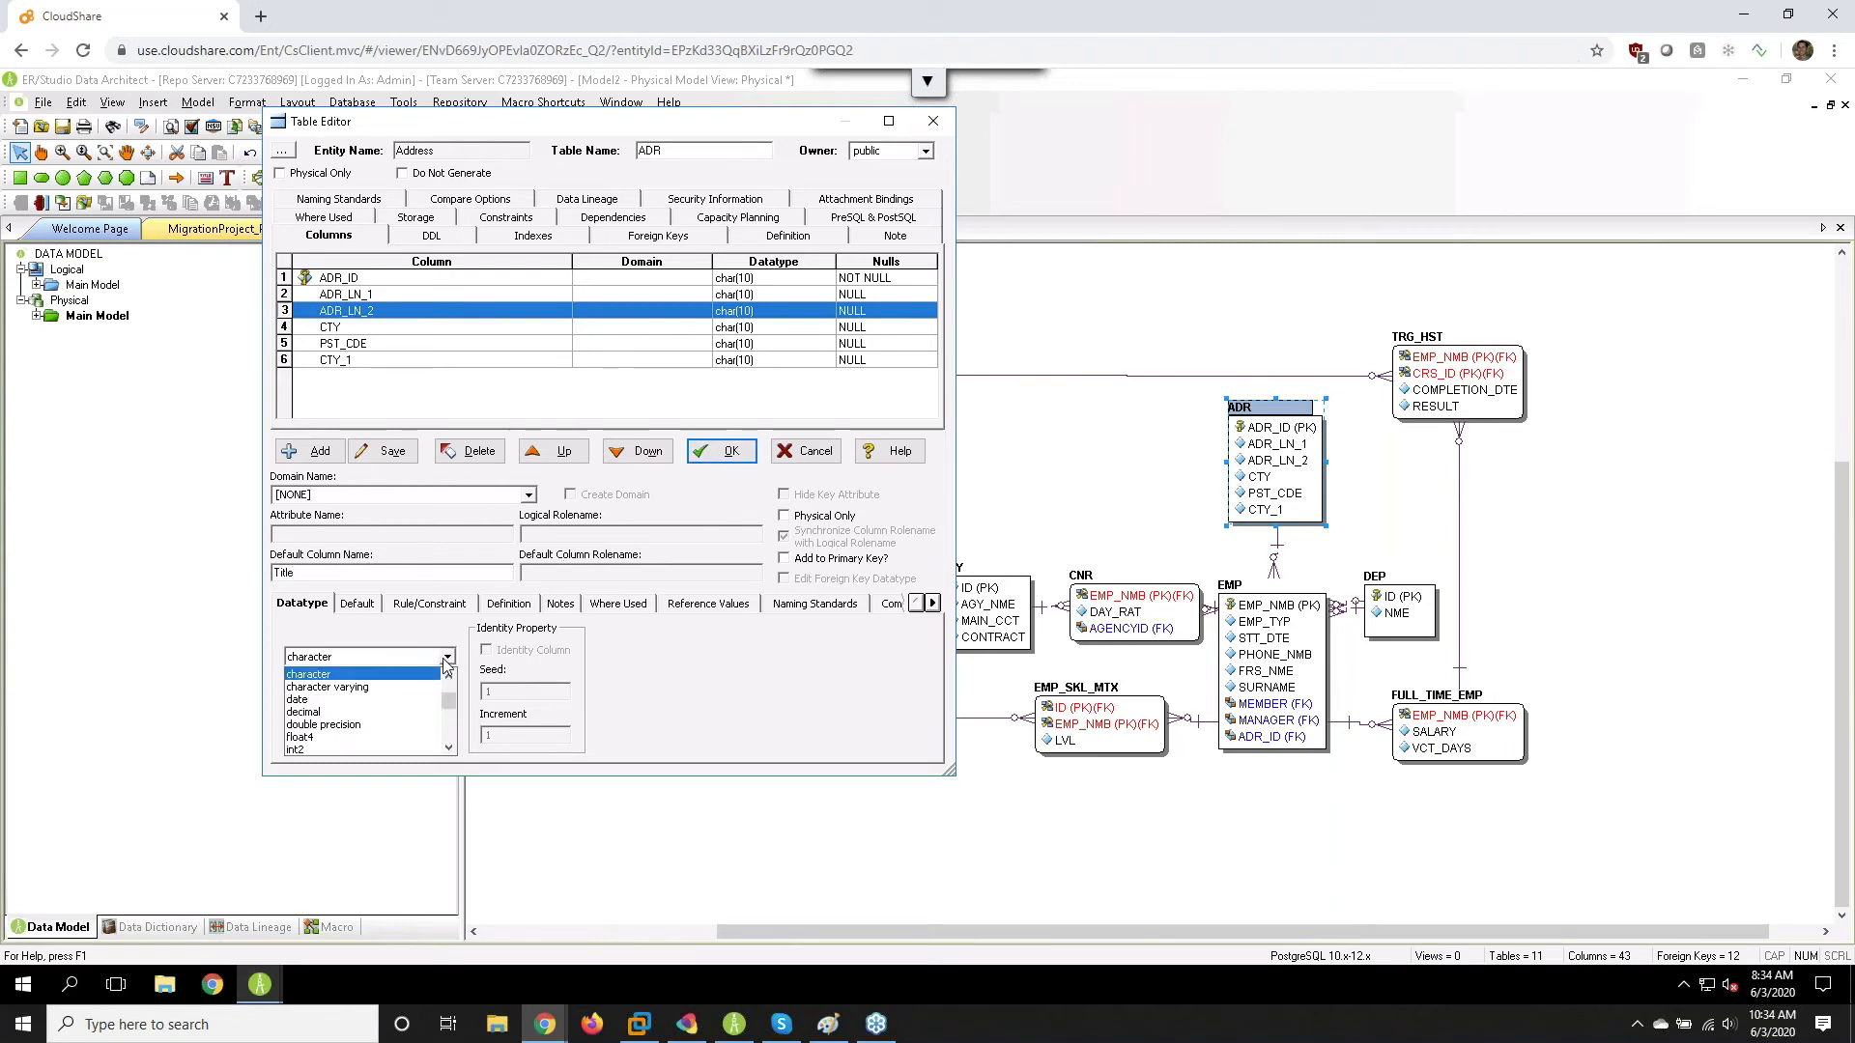
left_click(447, 658)
left_click(450, 658)
scroll(393, 752, "up", 2)
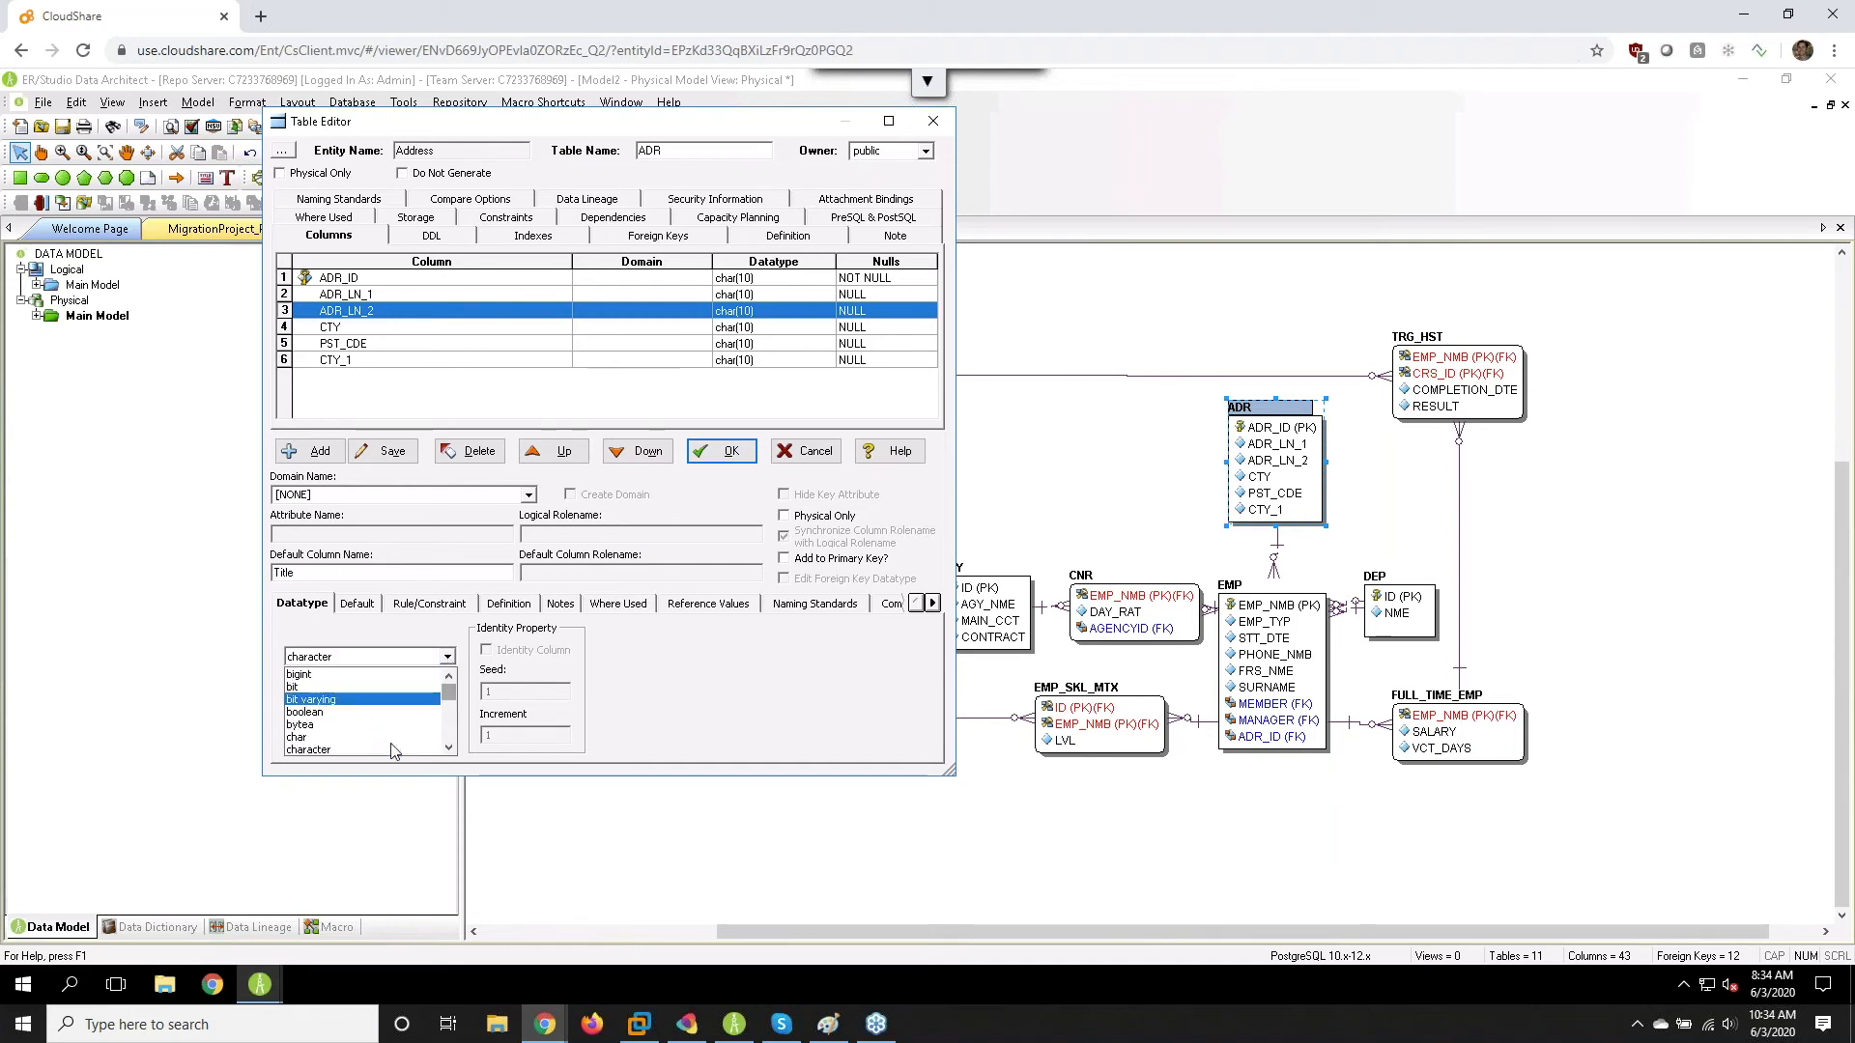
left_click(387, 739)
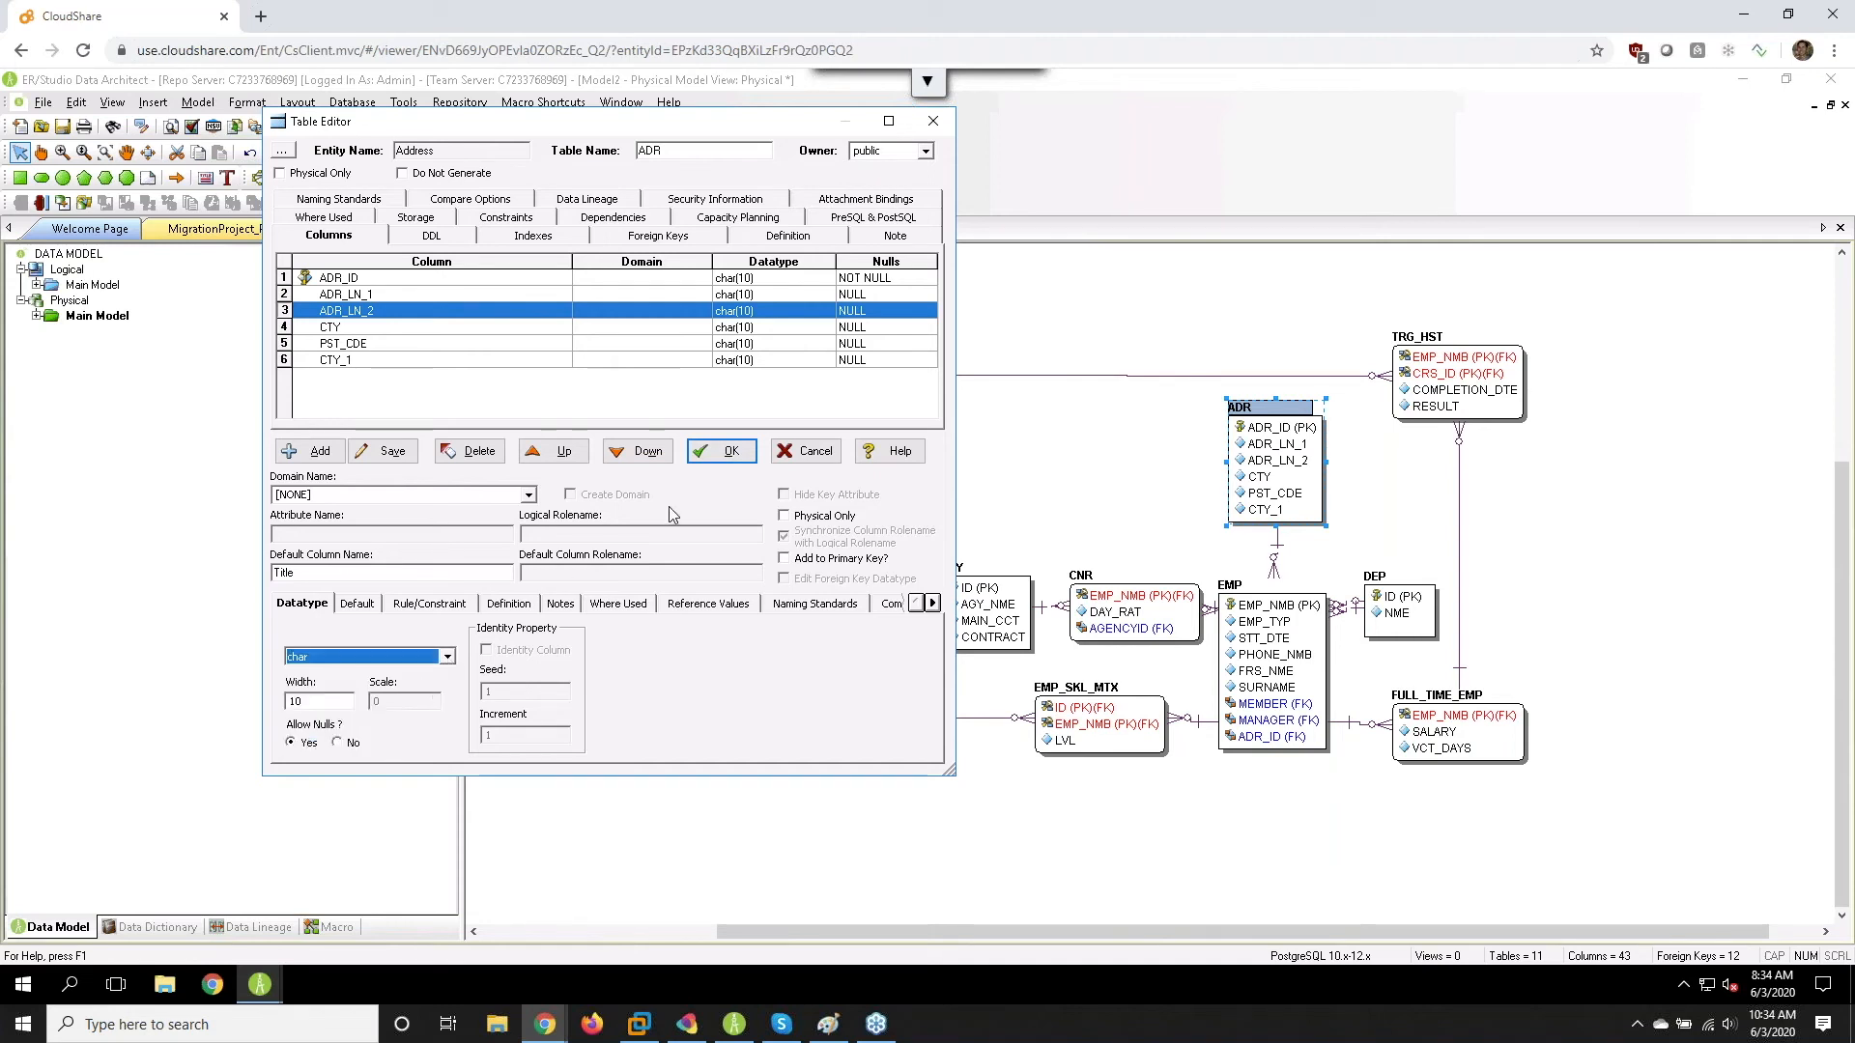
left_click(725, 451)
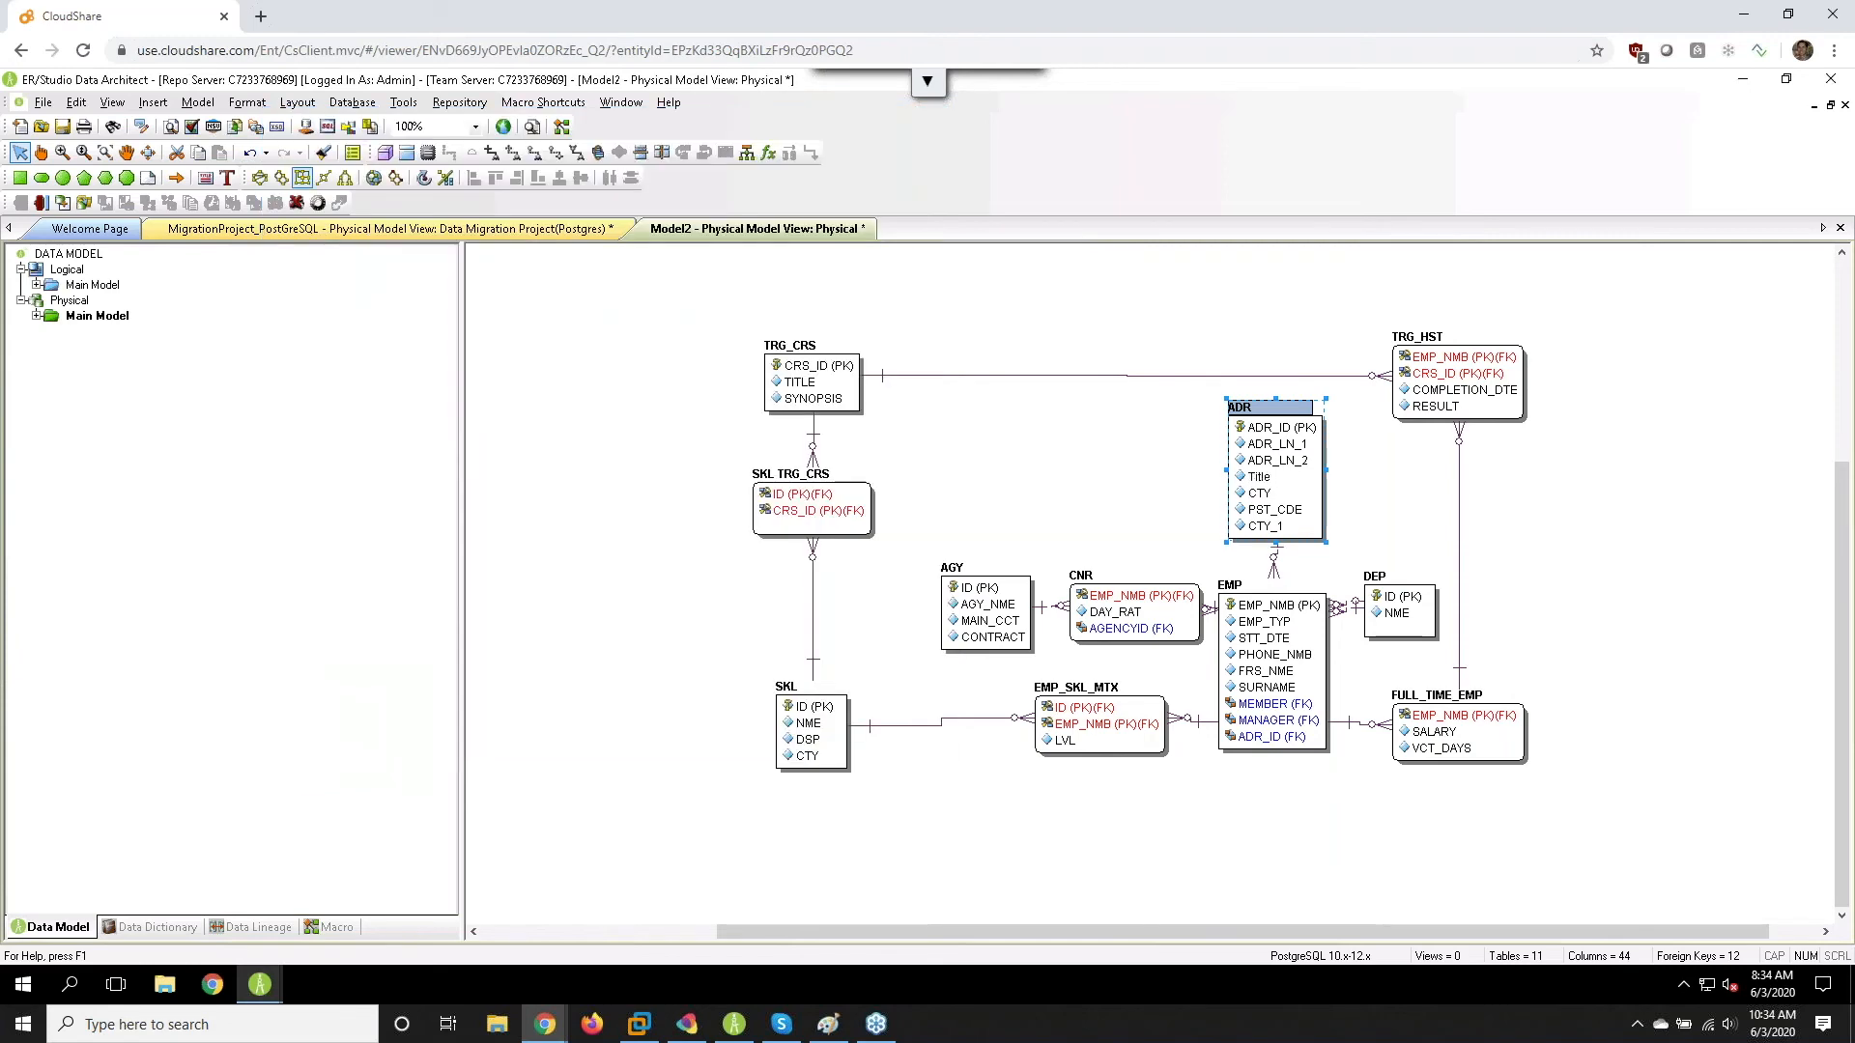
- Set up a compare and merge of the physical model against the live PostgreSQL30 database, entering the account password and keeping the default comparison options
right_click(680, 468)
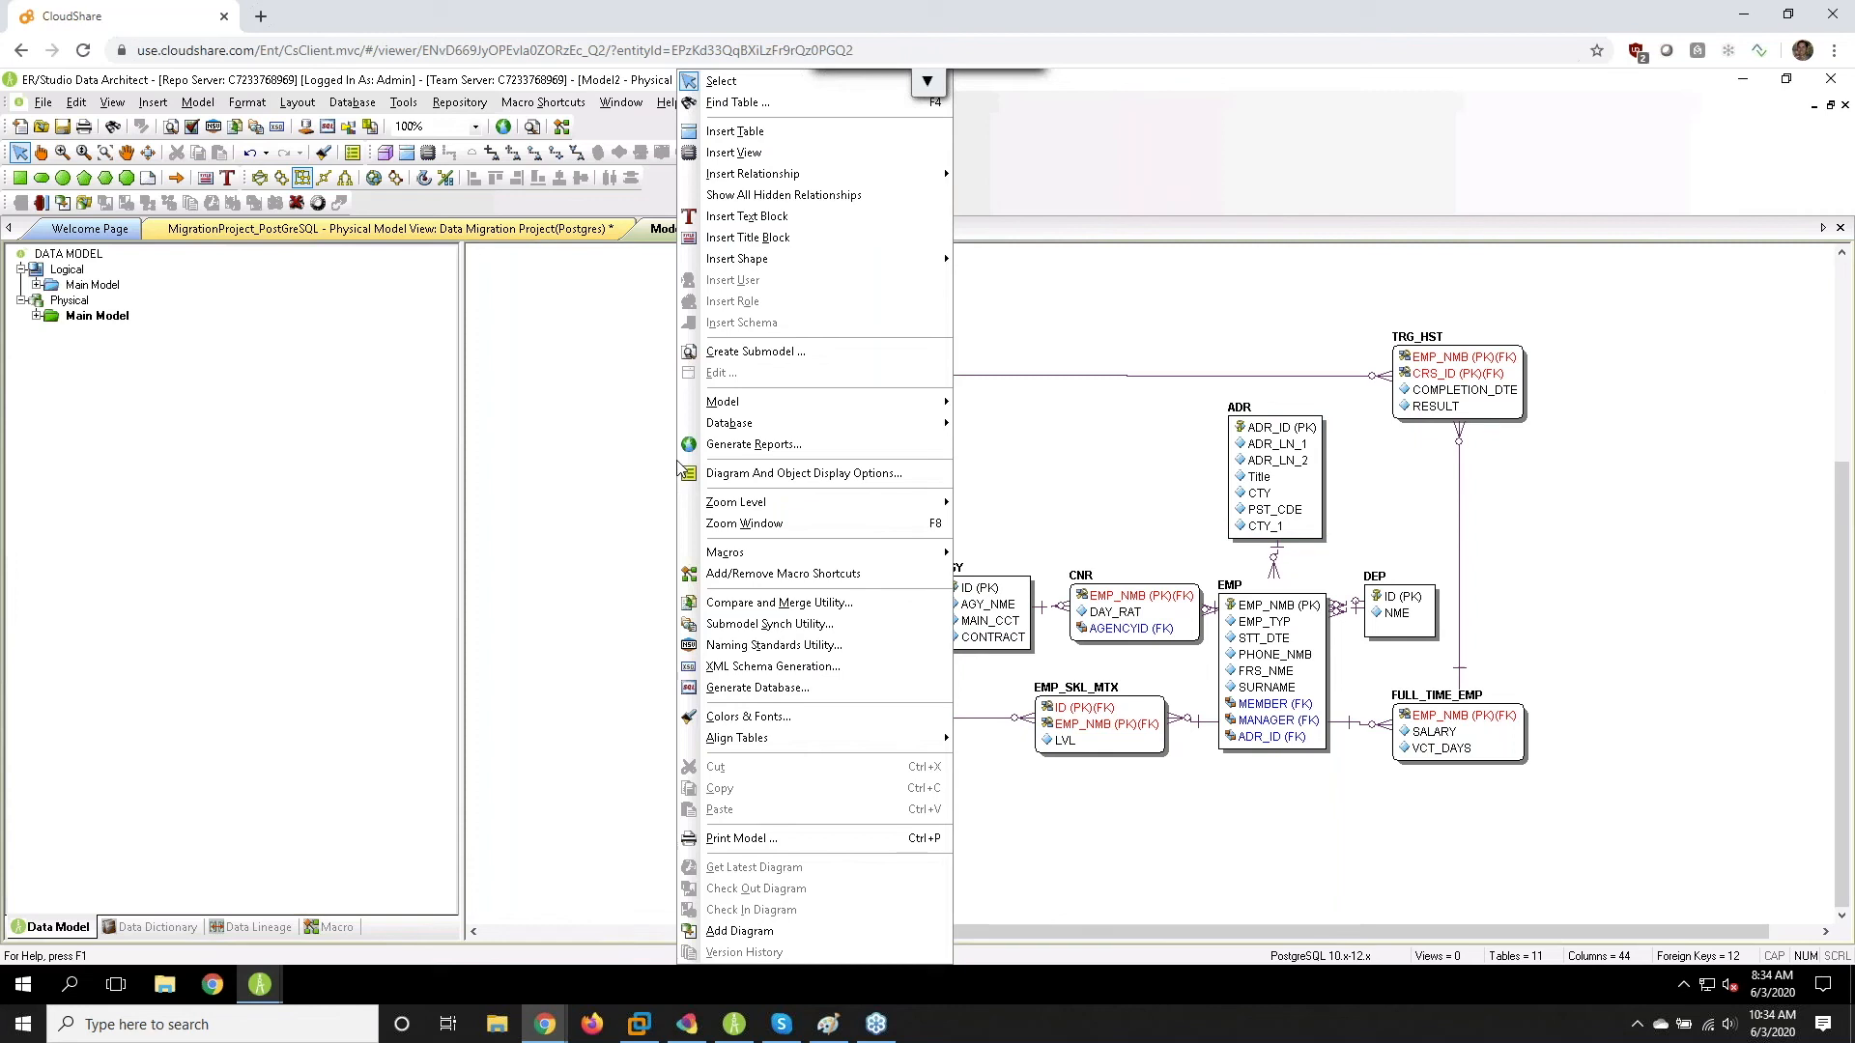
left_click(750, 604)
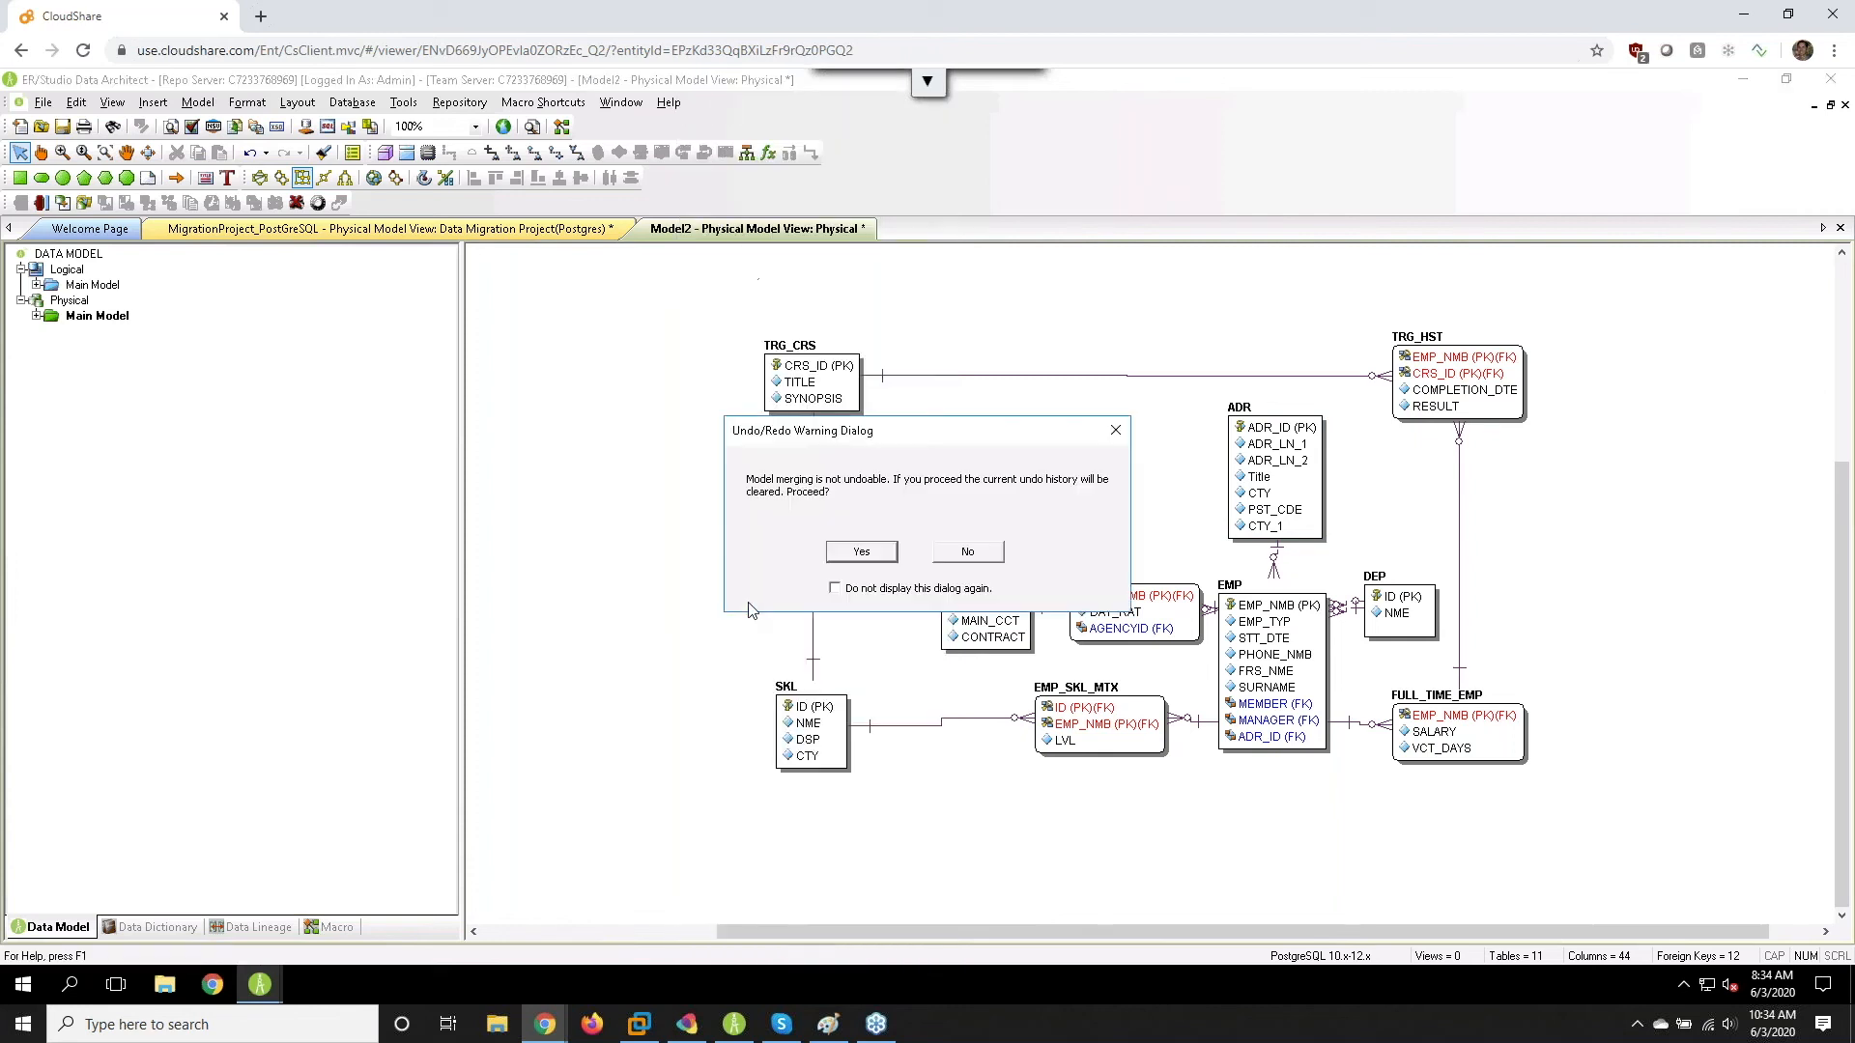
left_click(868, 565)
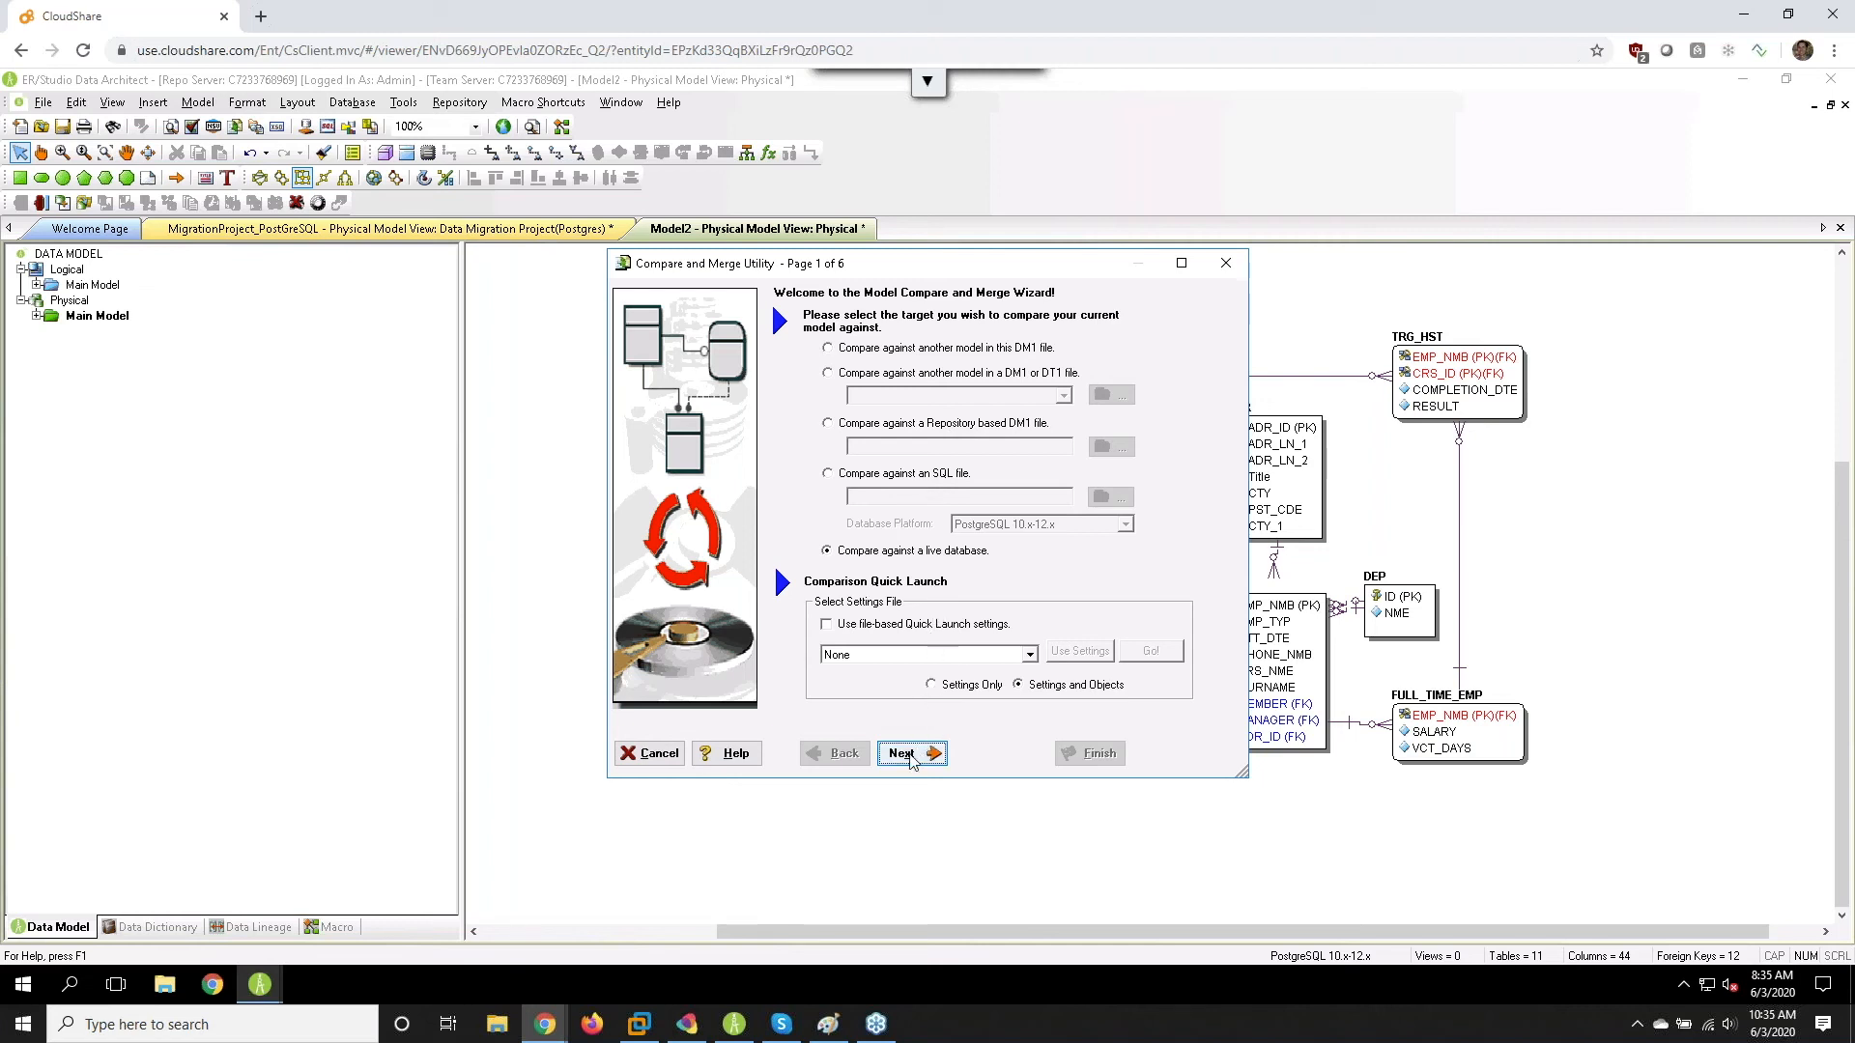
left_click(909, 758)
left_click(955, 534)
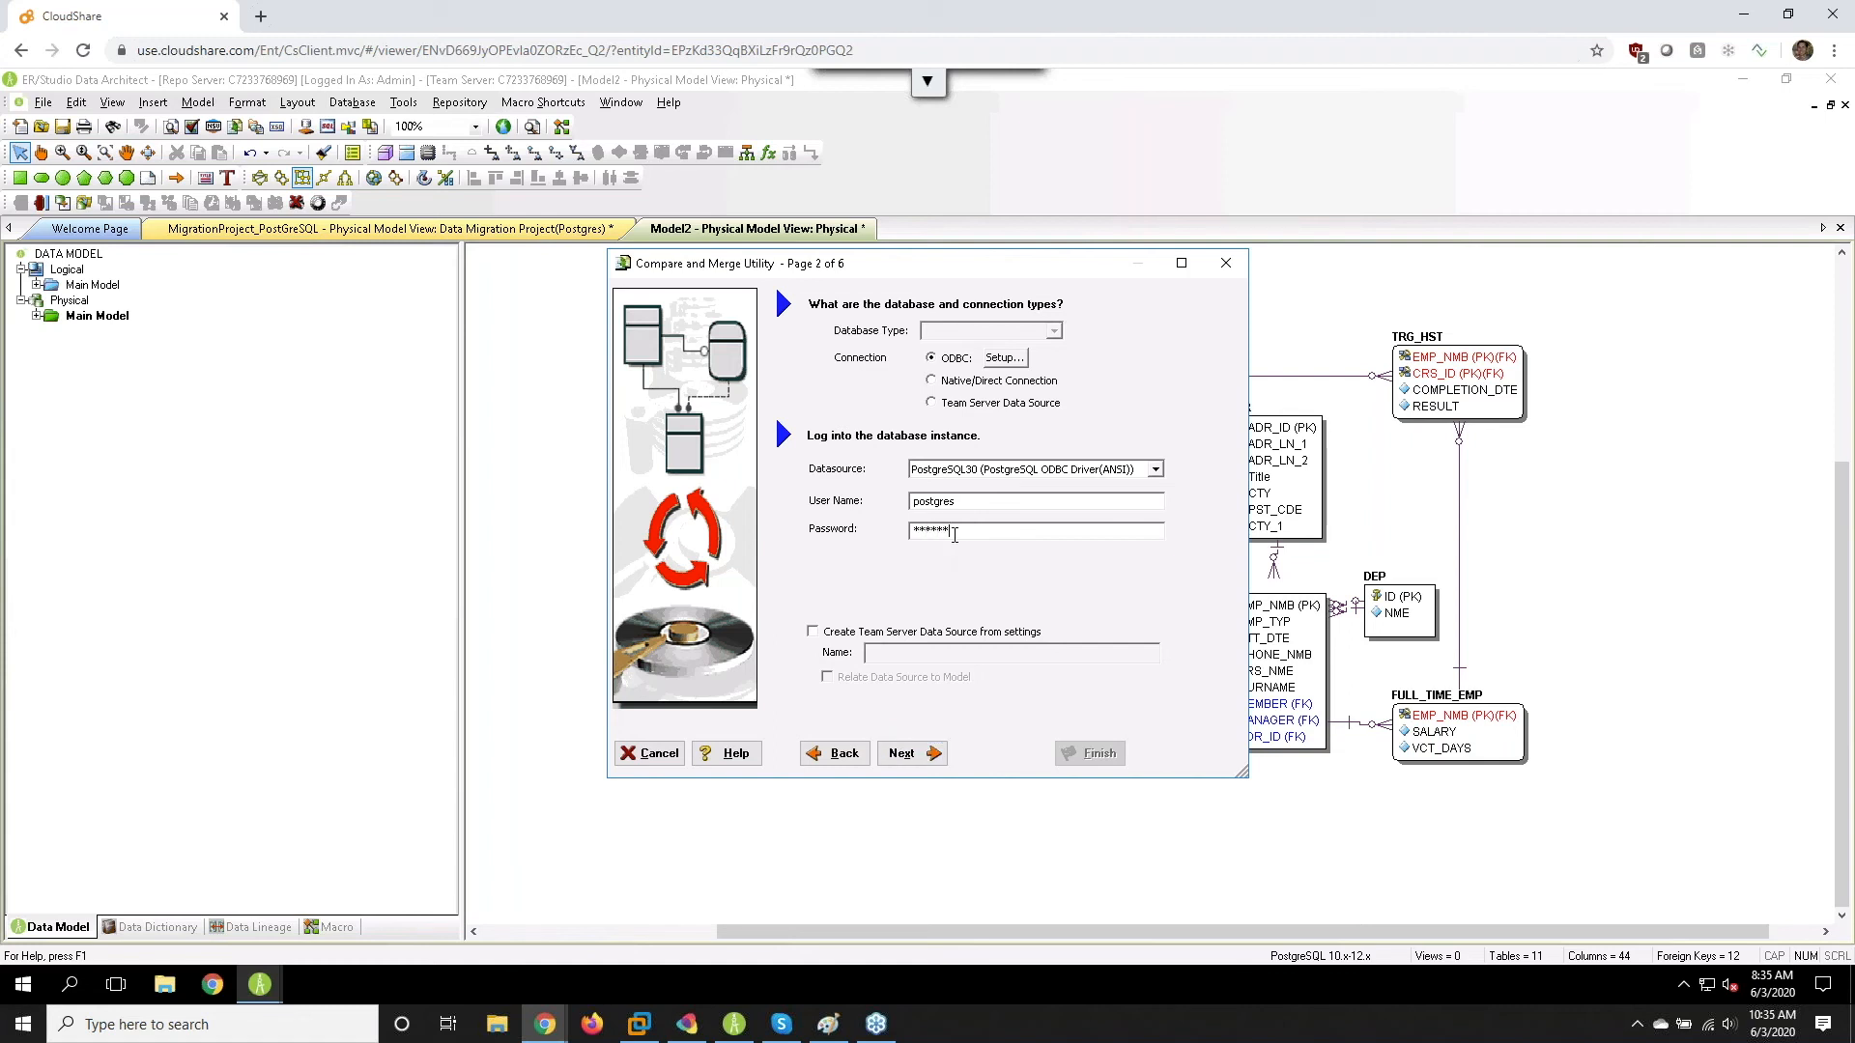
left_click(918, 753)
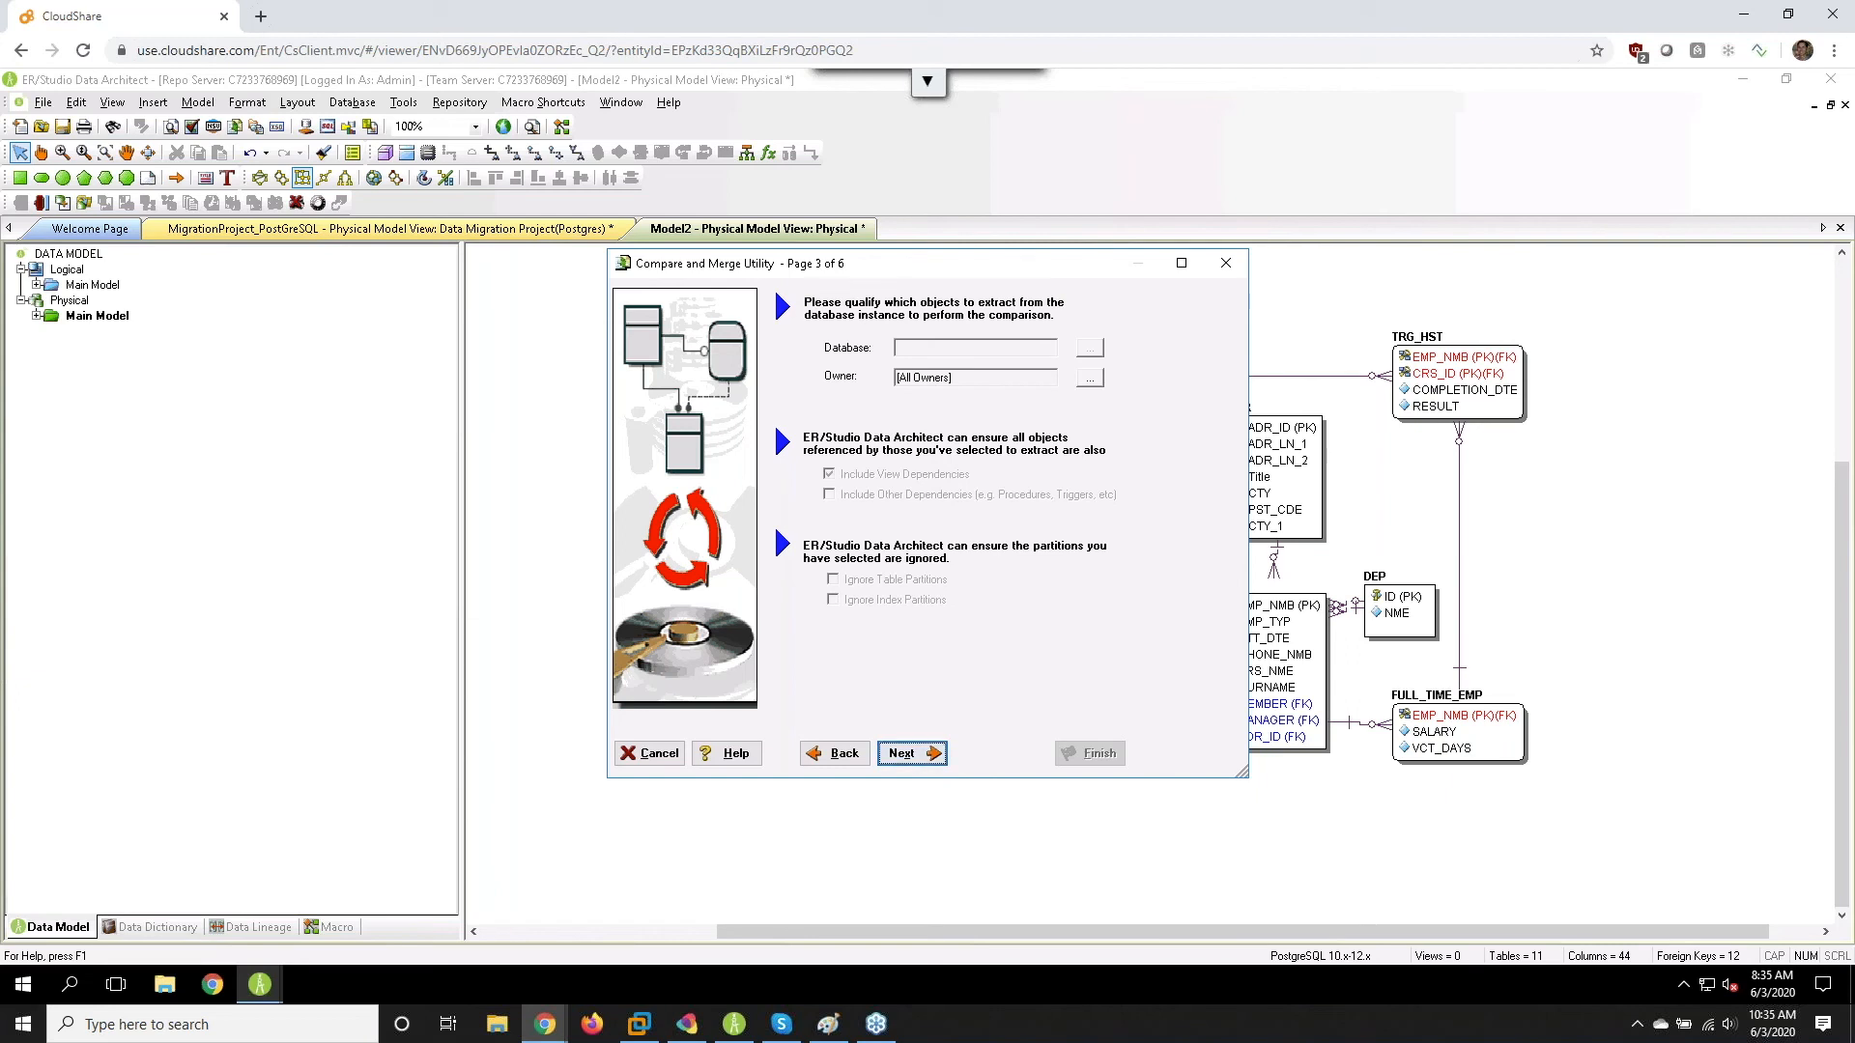
left_click(916, 755)
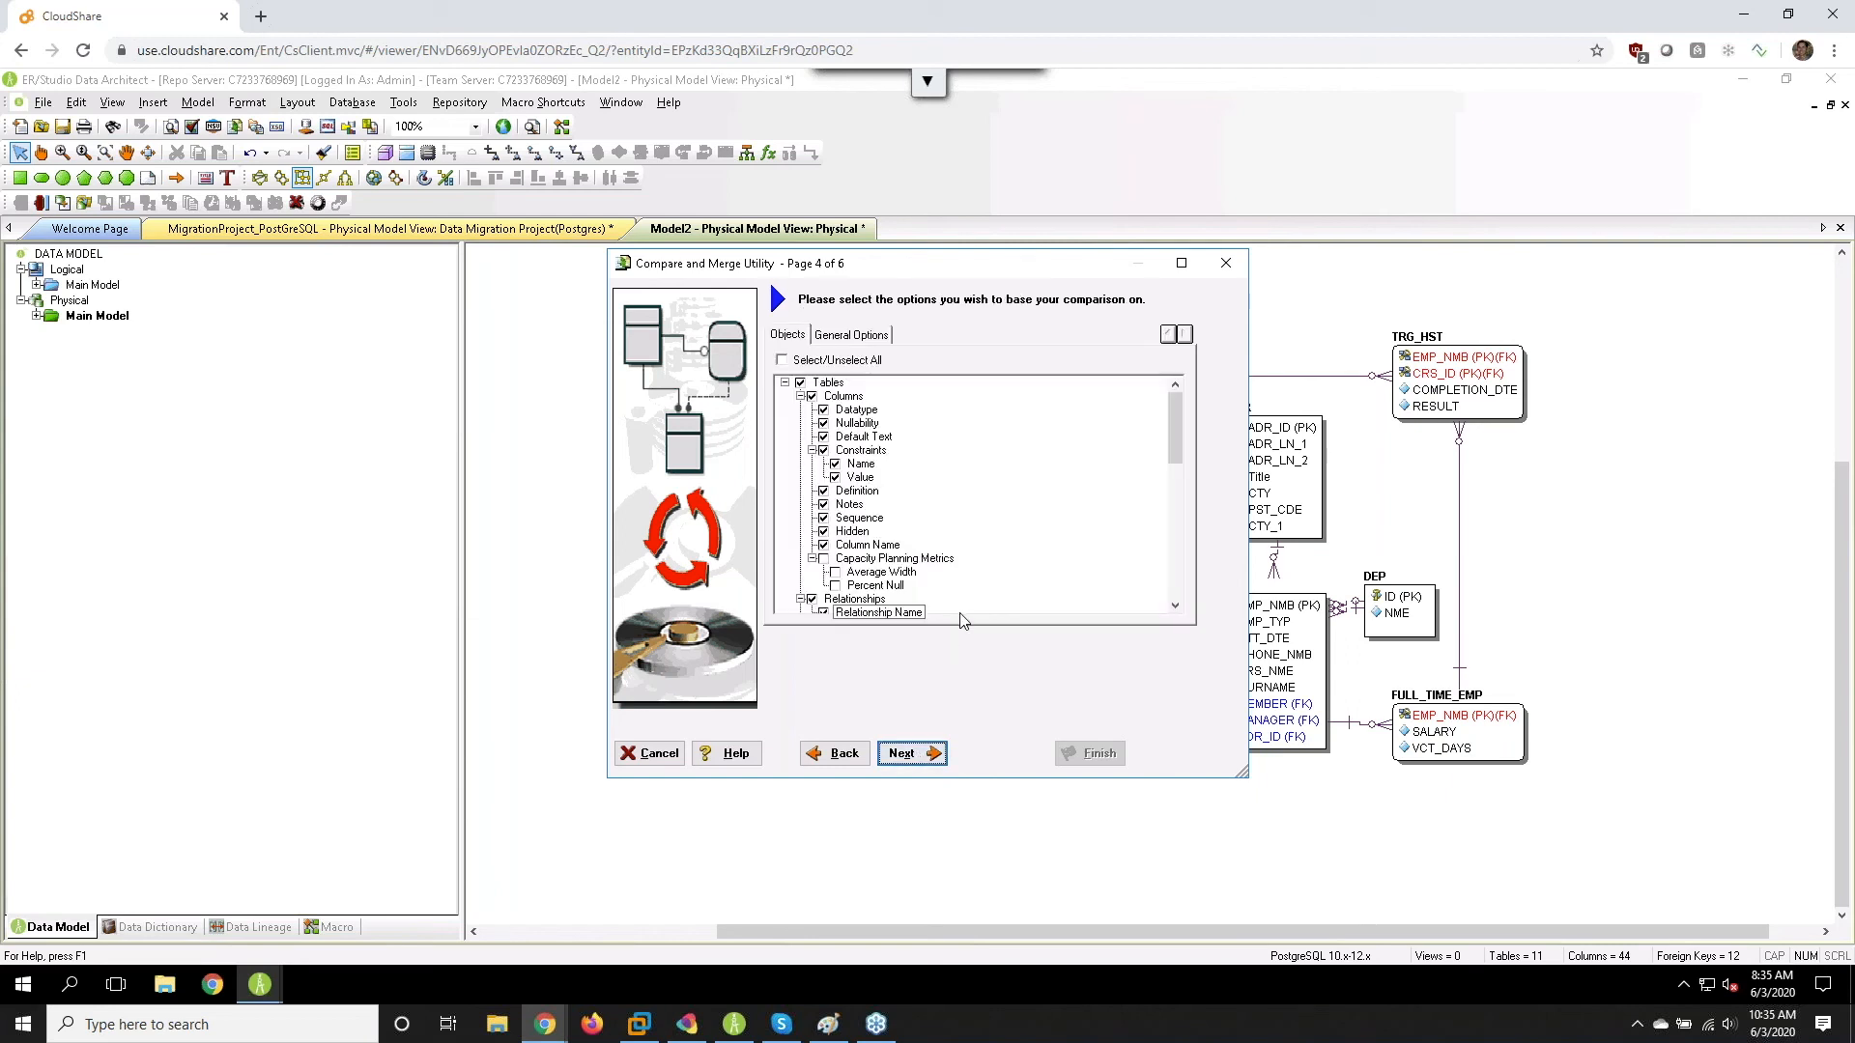
left_click(933, 752)
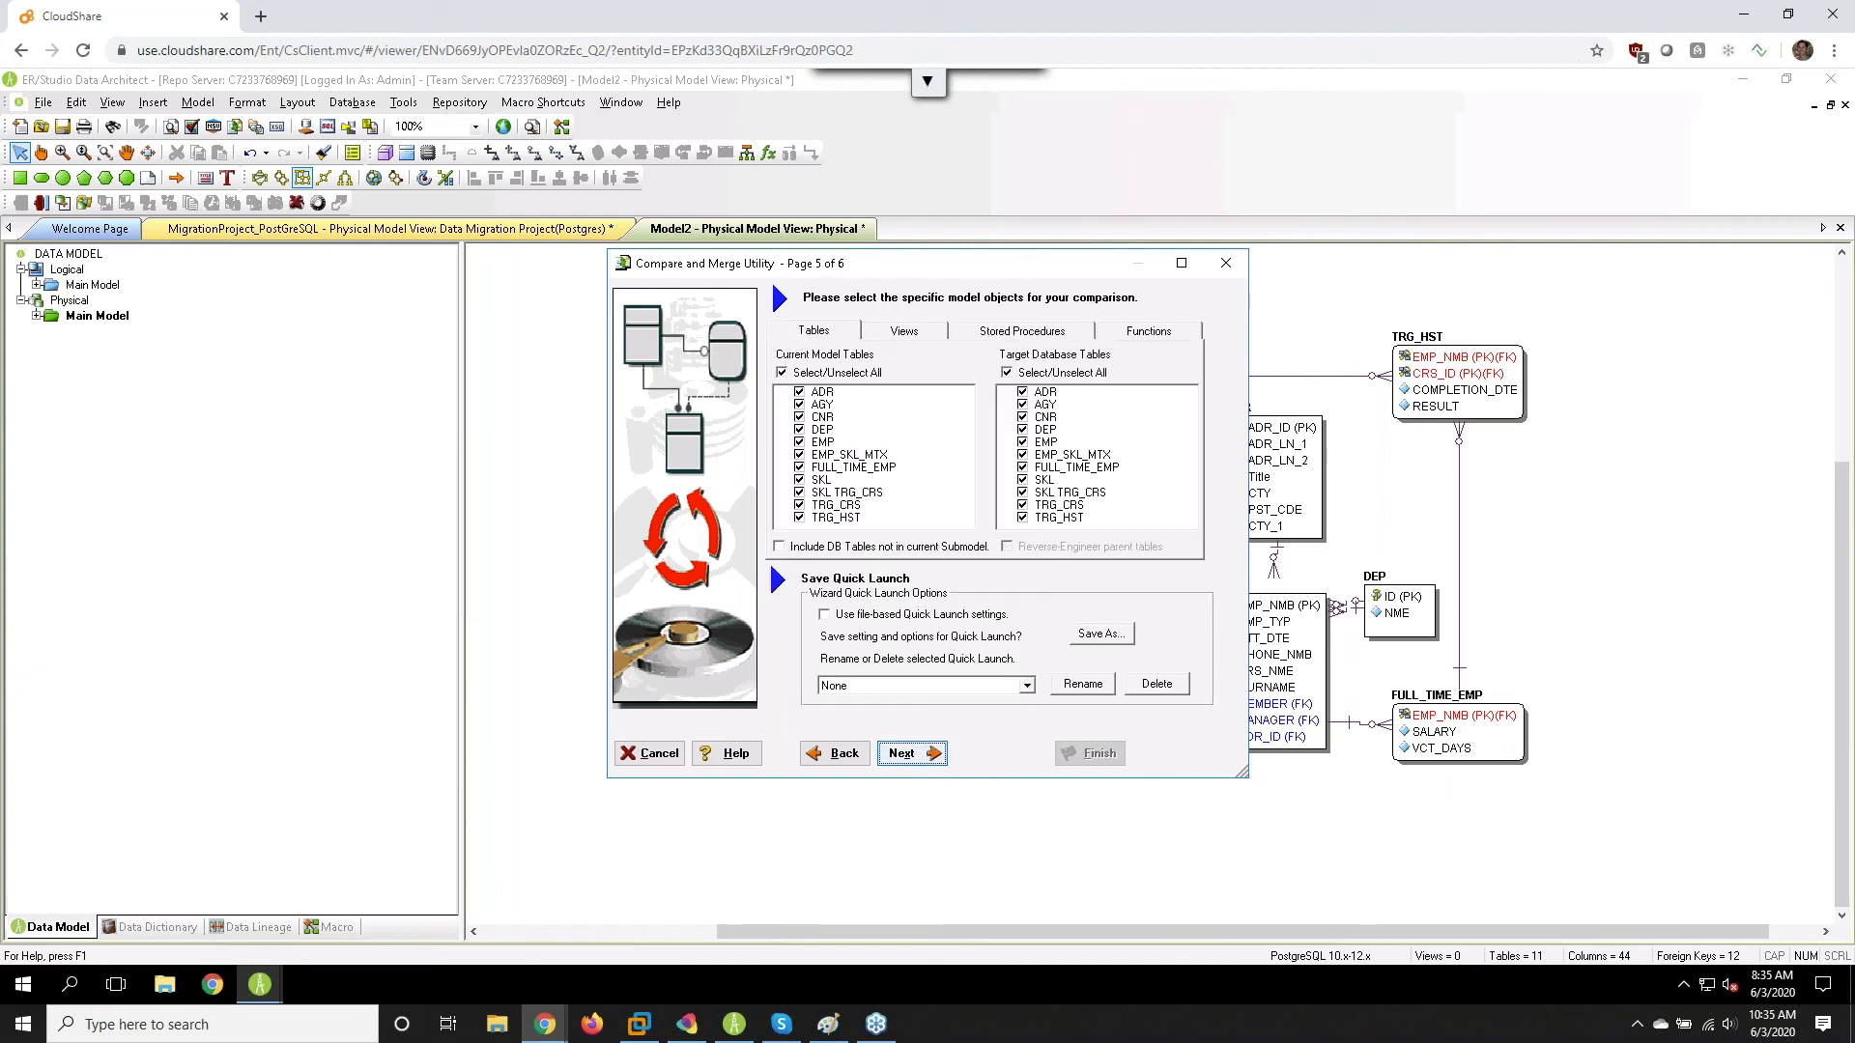
- Limit the comparison to the ADR table in both the current model and the target database, and run it
left_click(783, 373)
left_click(799, 391)
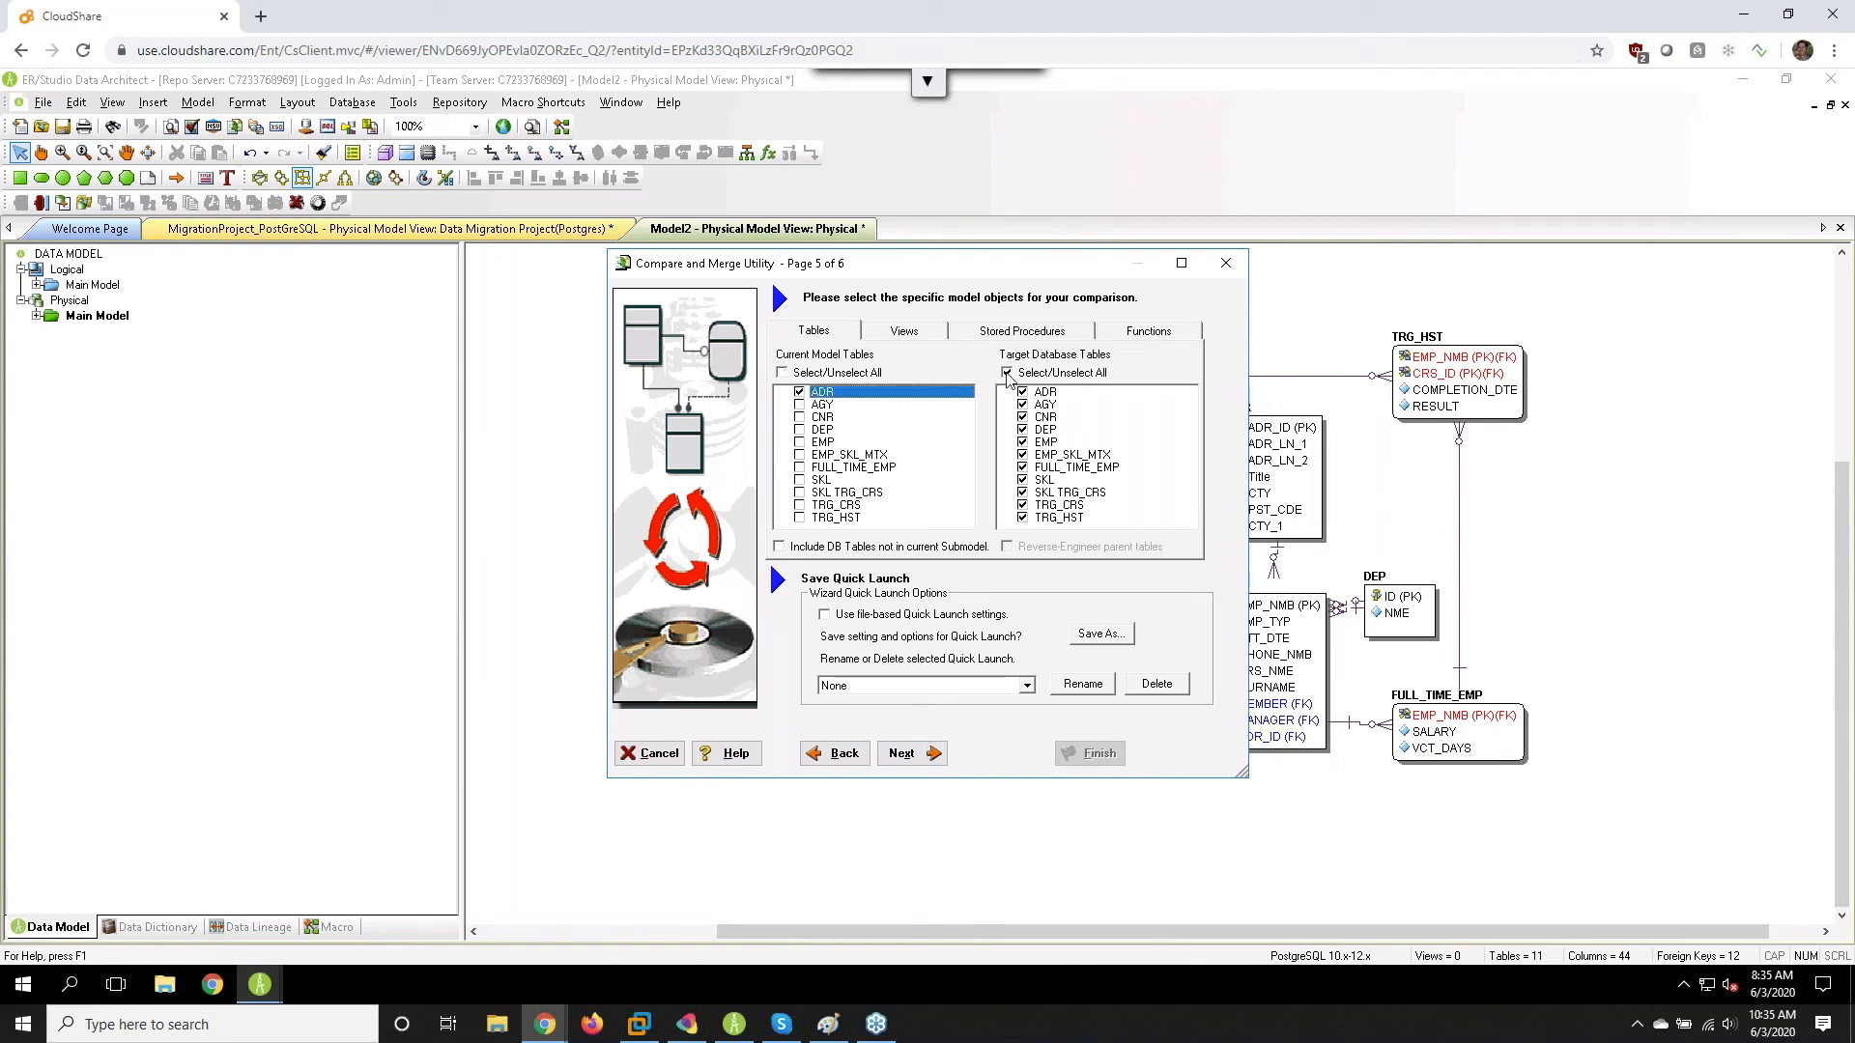
left_click(1007, 373)
left_click(1022, 391)
left_click(906, 756)
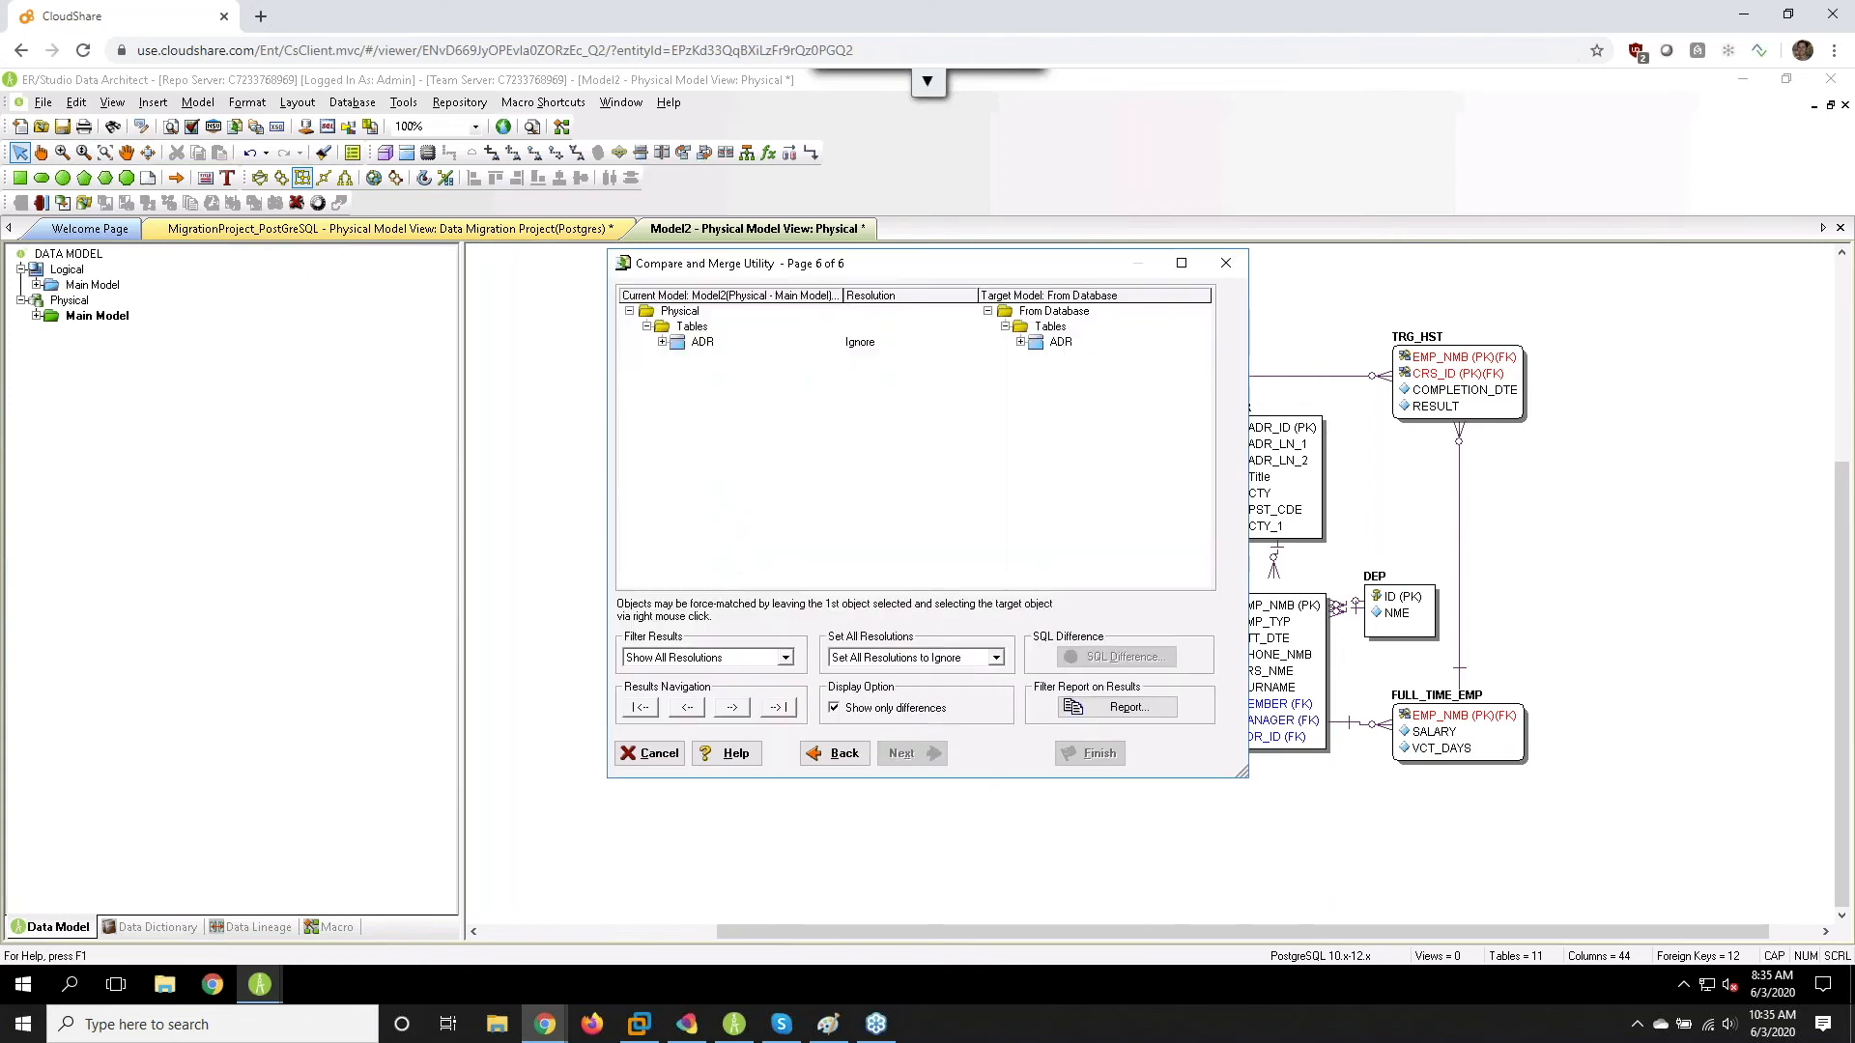
- Expand the ADR table's column differences, including CTY, and set the whole table's resolution to Merge into Target
left_click(663, 342)
left_click(679, 358)
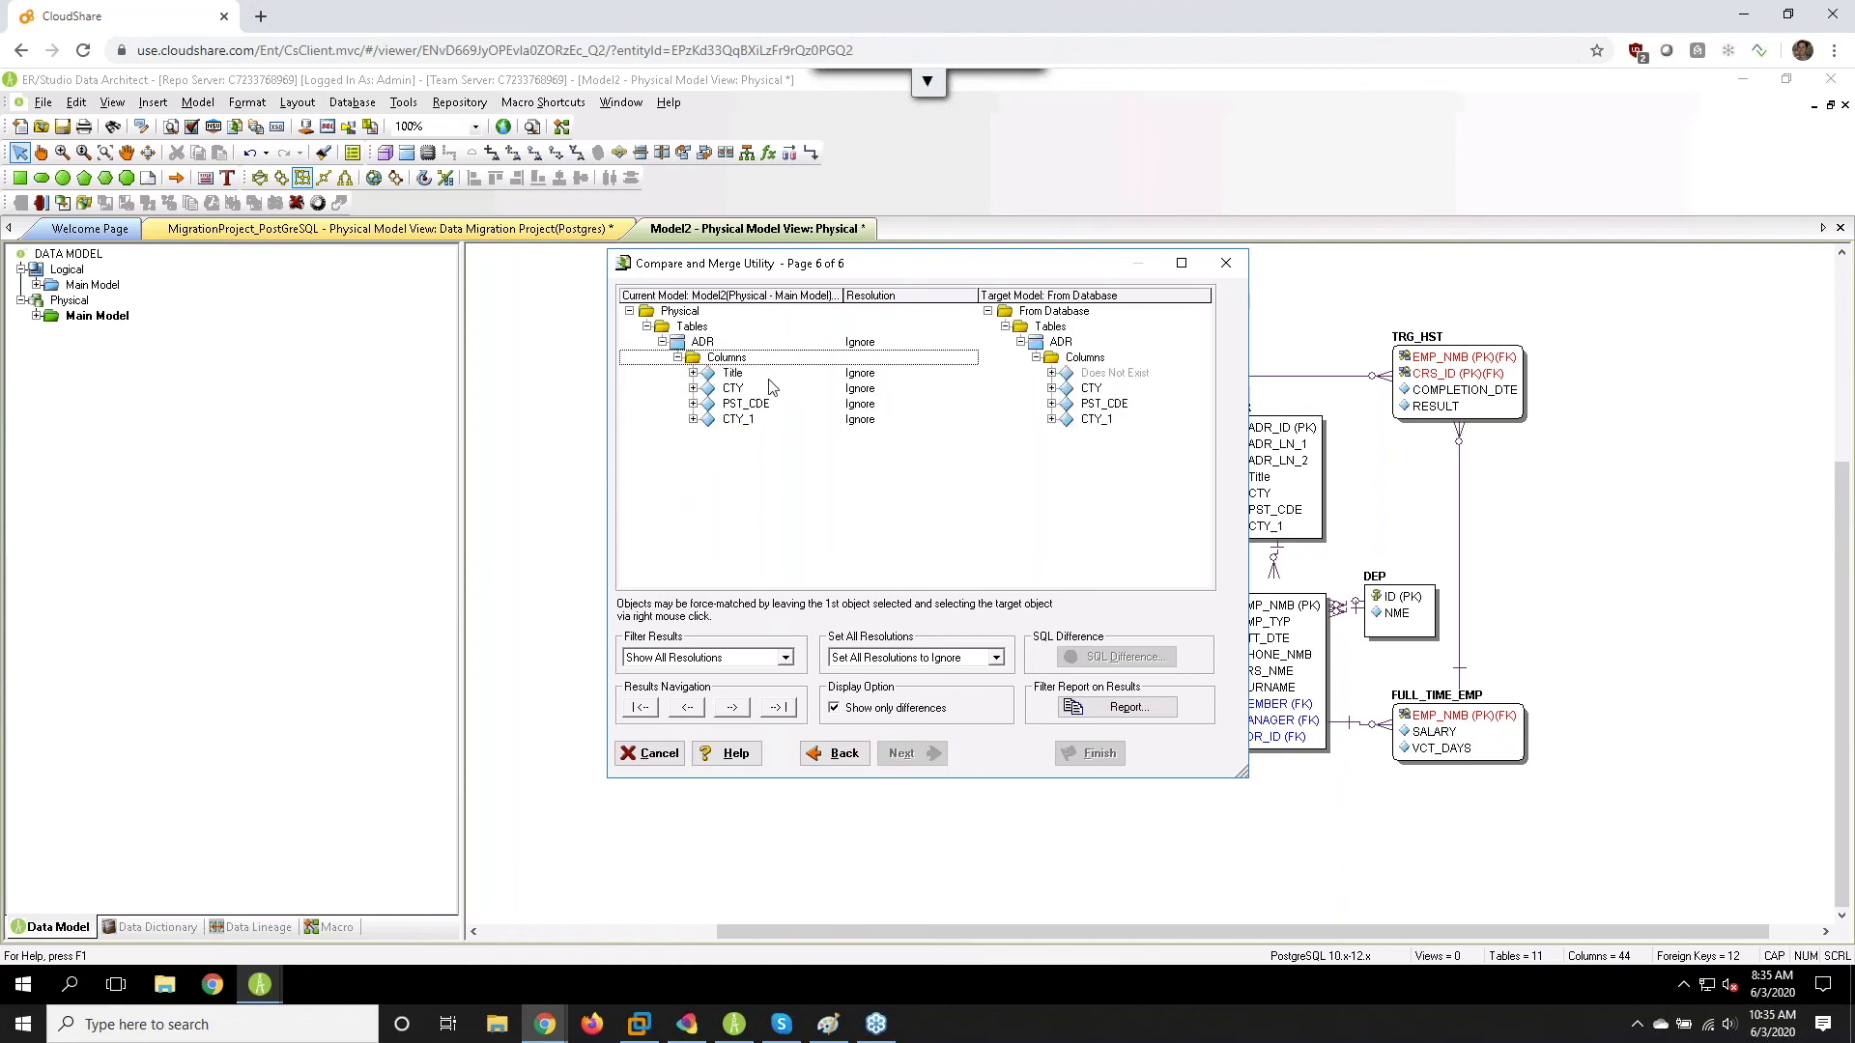
left_click(693, 389)
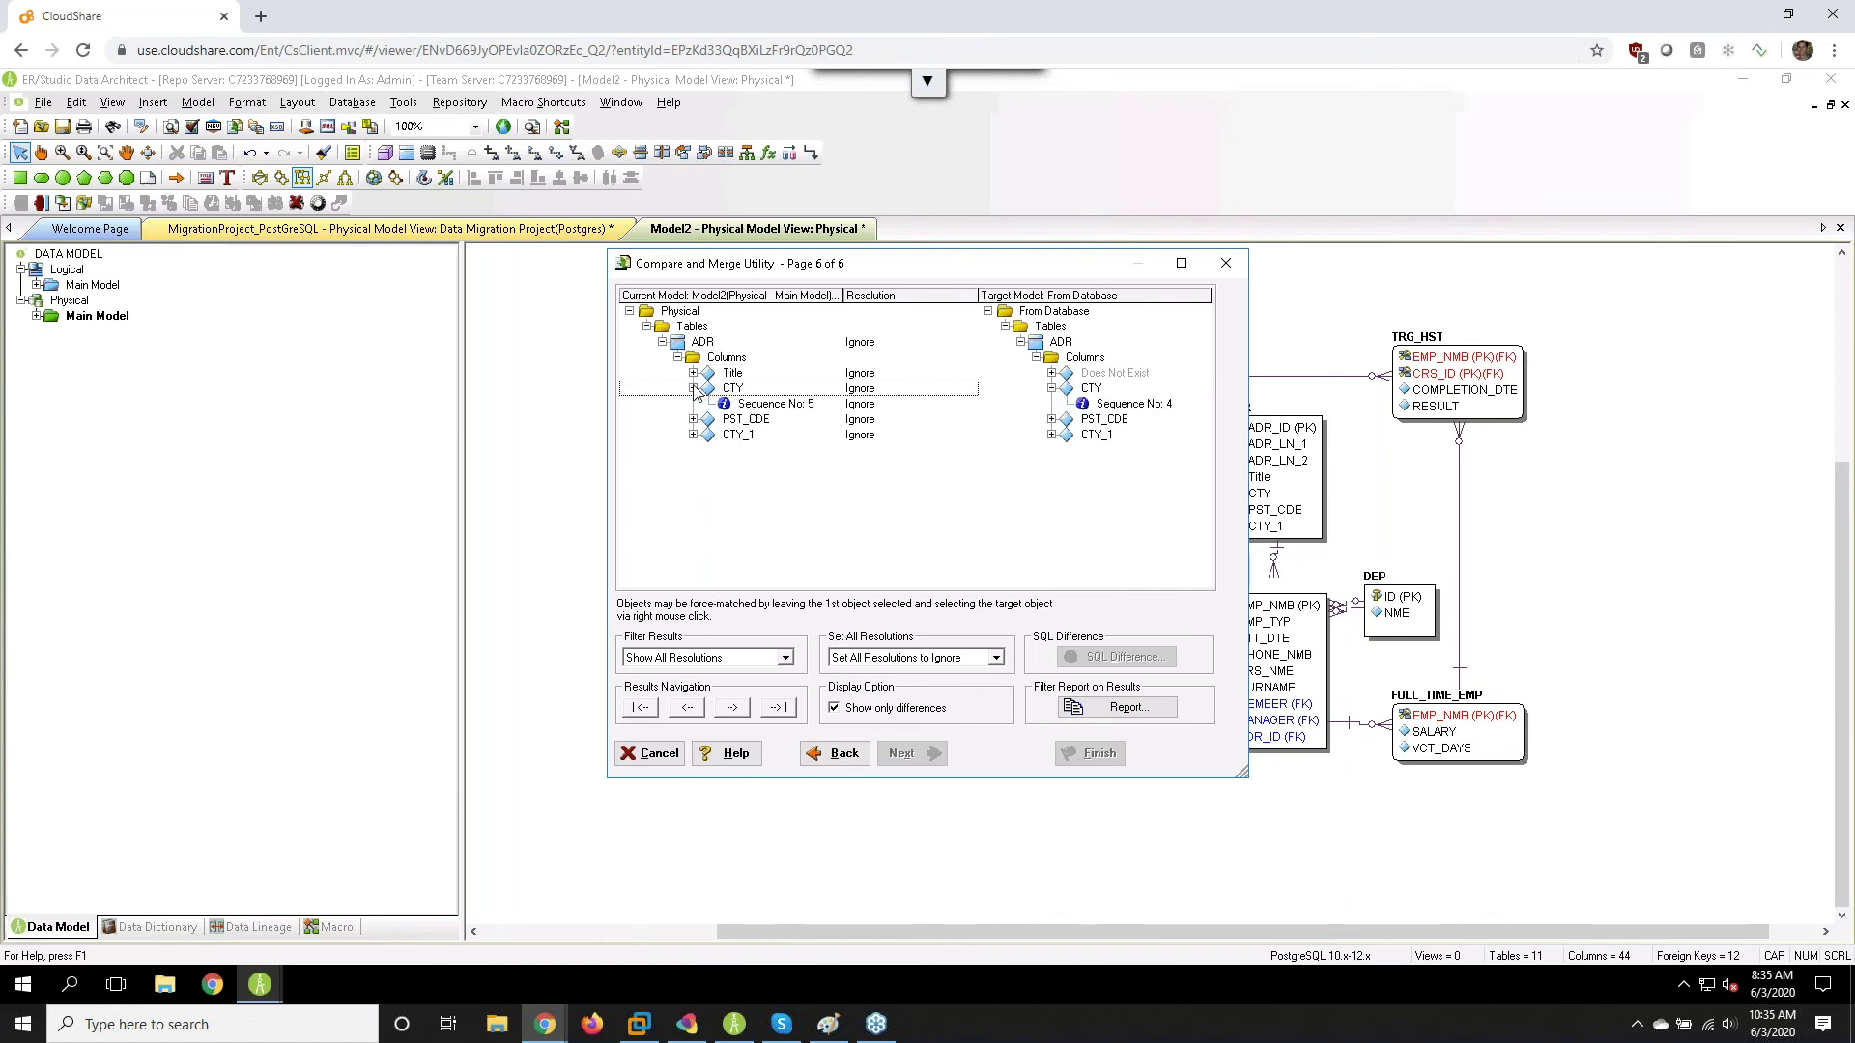
left_click(913, 344)
left_click(968, 345)
left_click(960, 388)
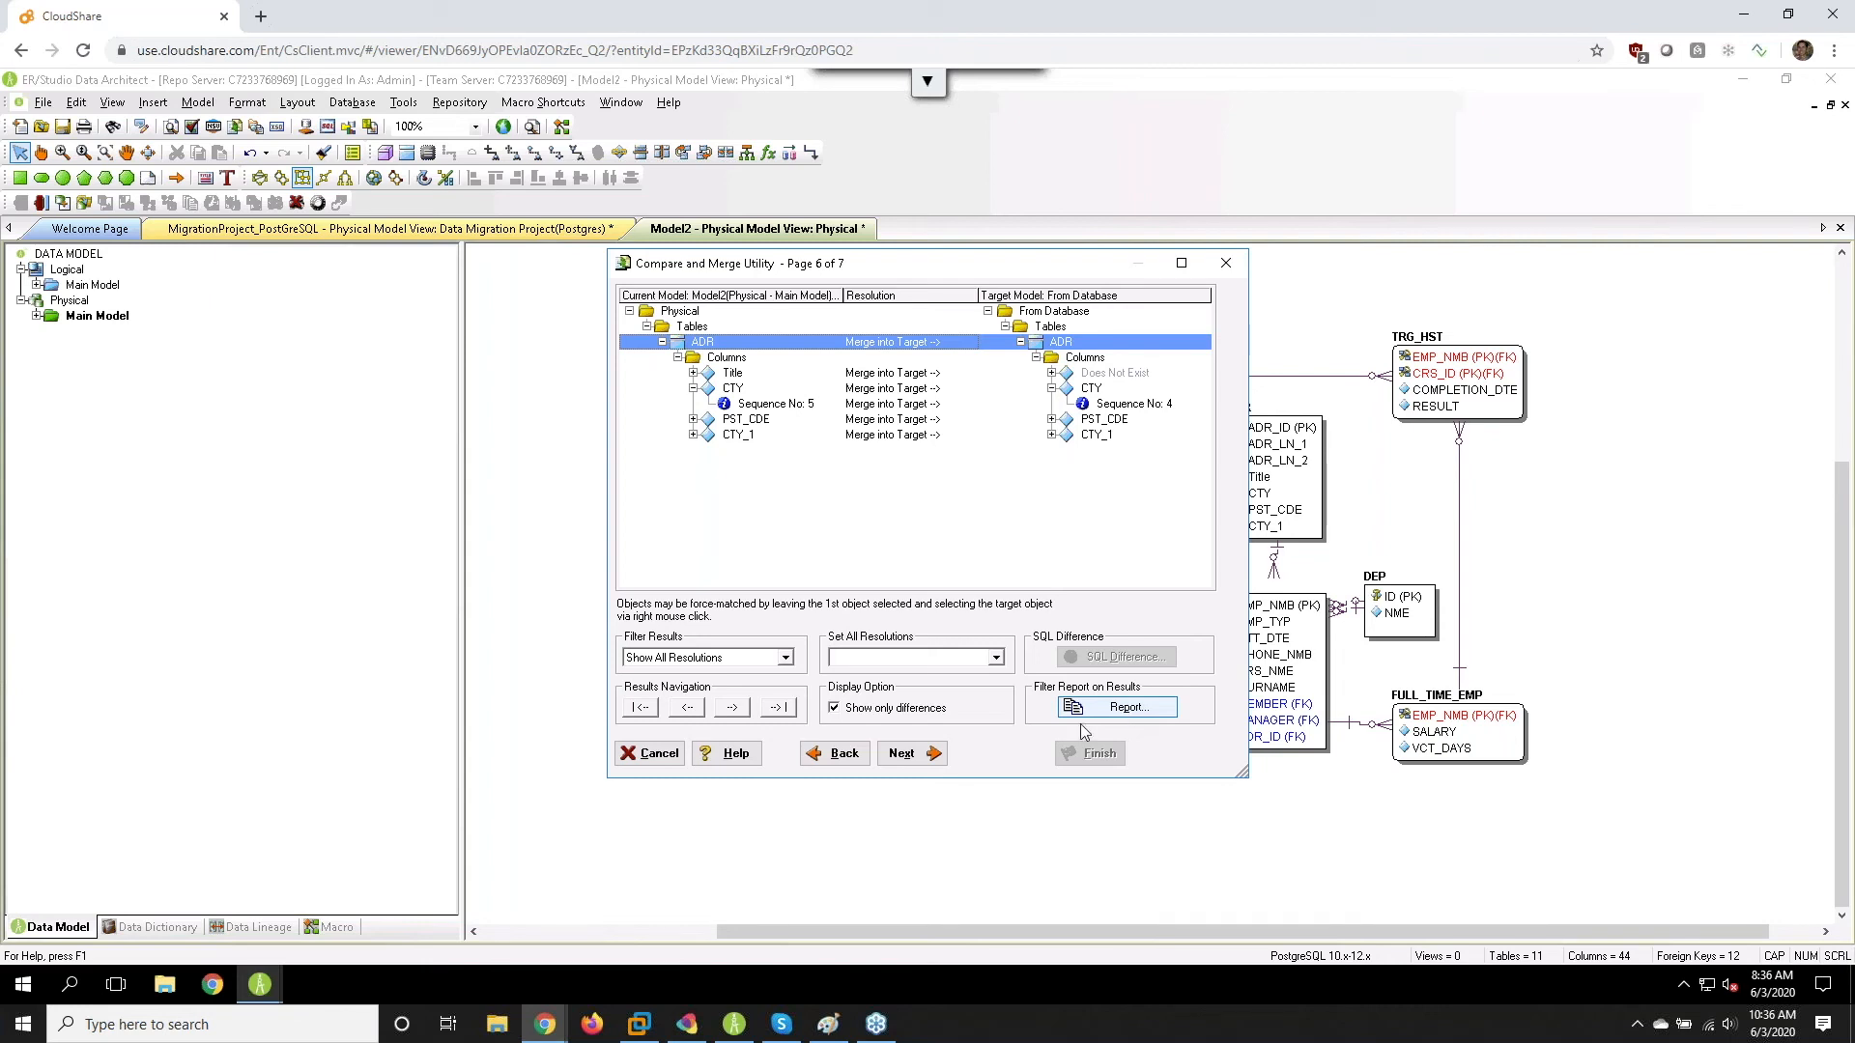
- Generate the database alter script with the default rebuild options, overwriting Physical.sql, and load it into the interactive SQL utility
left_click(908, 754)
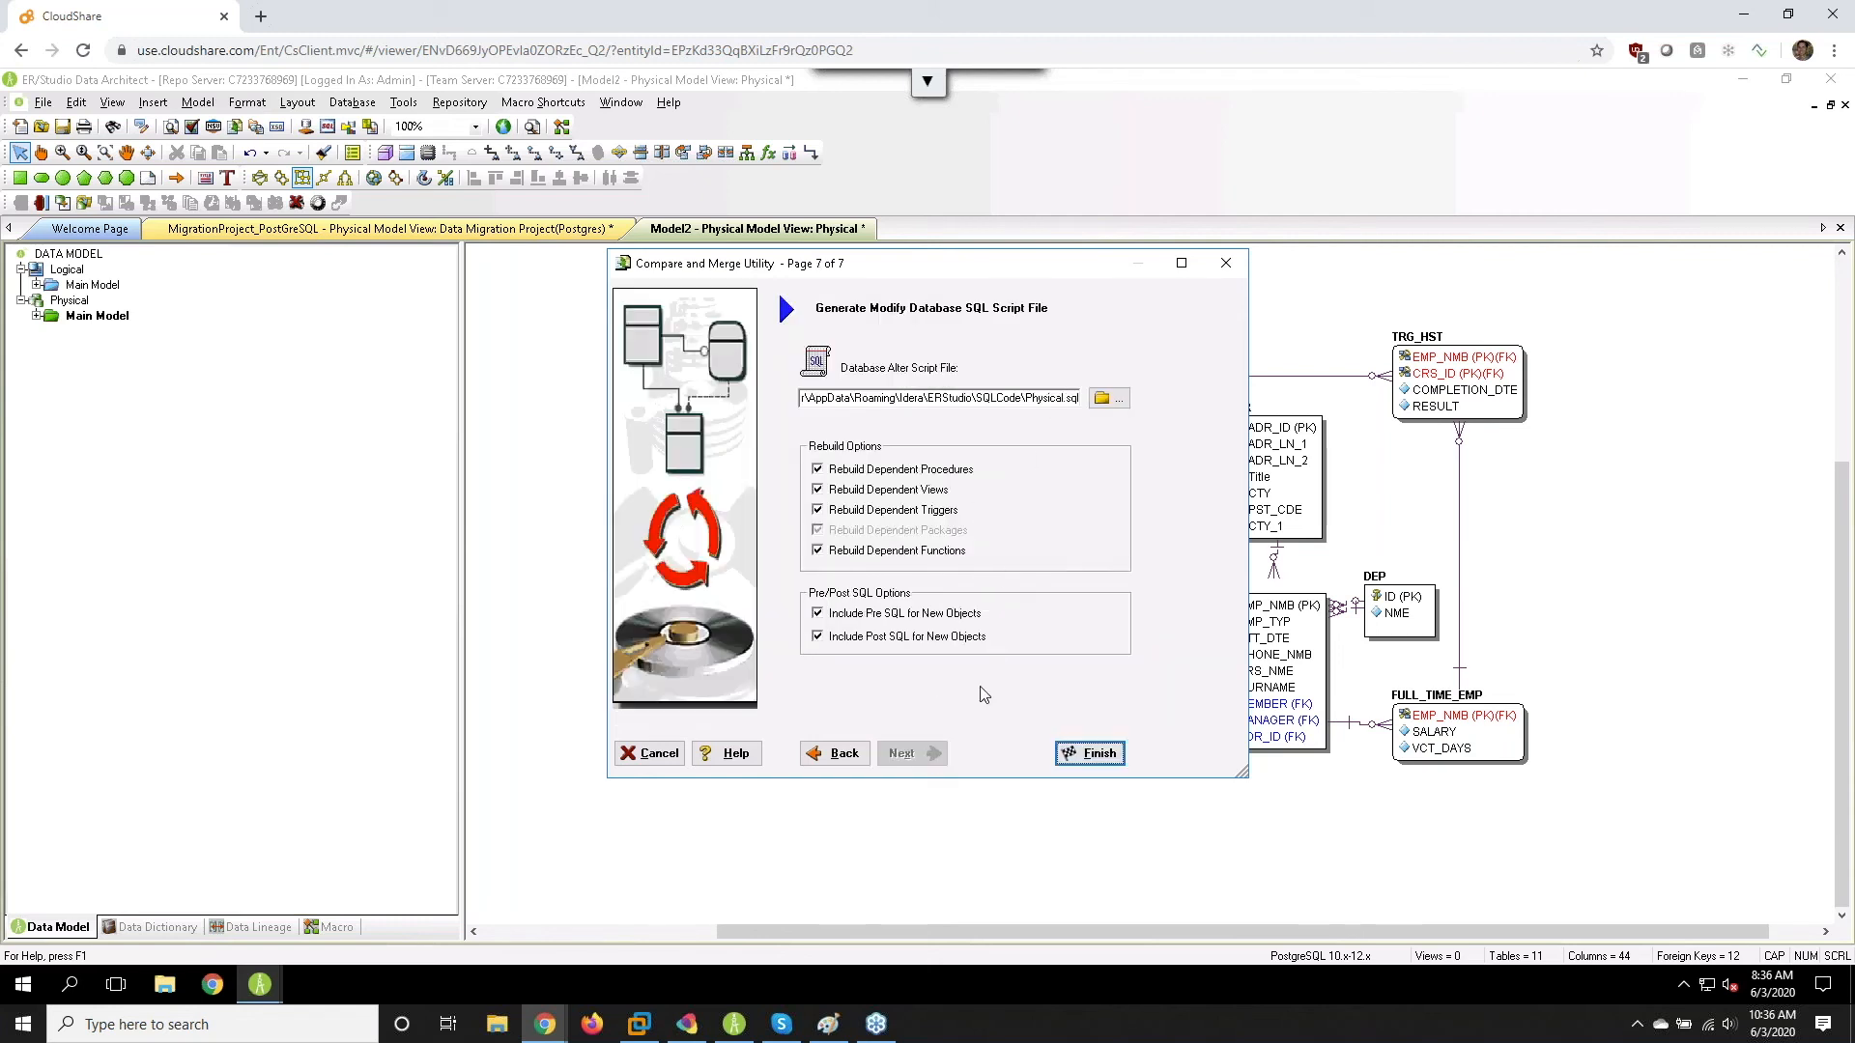
left_click(1095, 759)
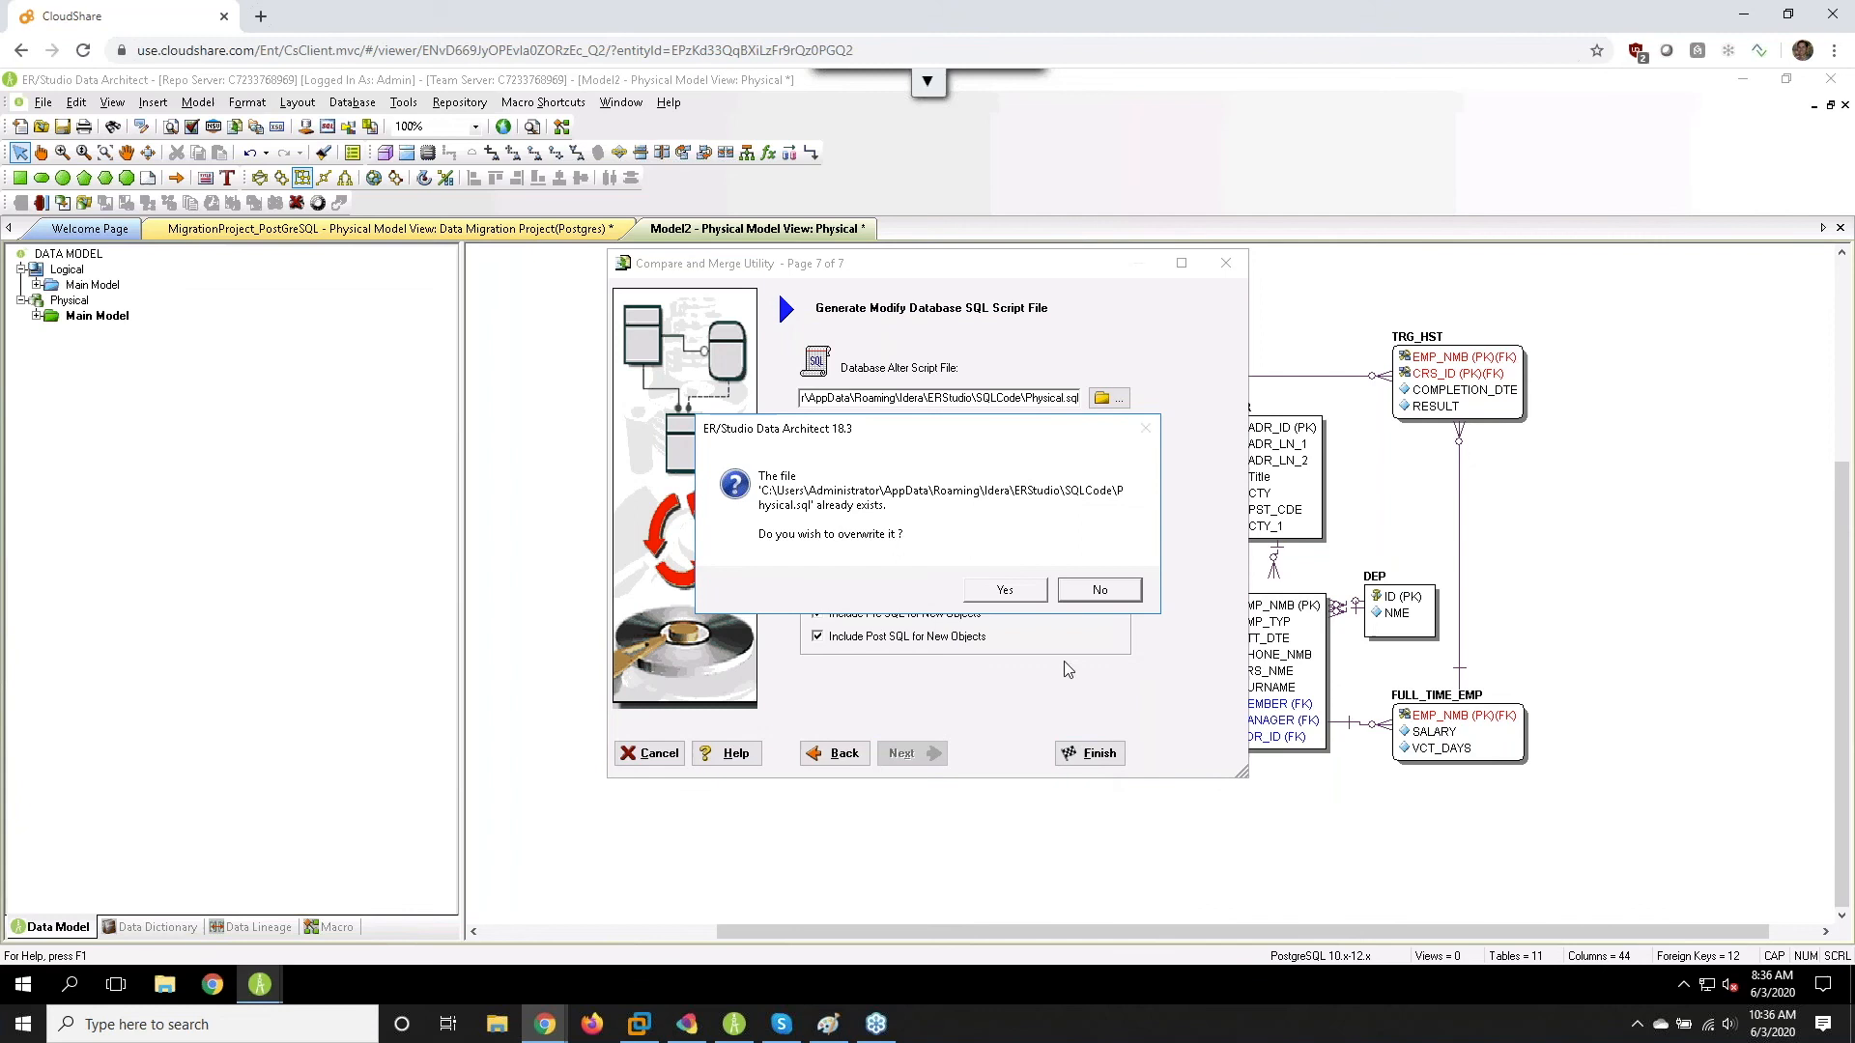
left_click(1112, 588)
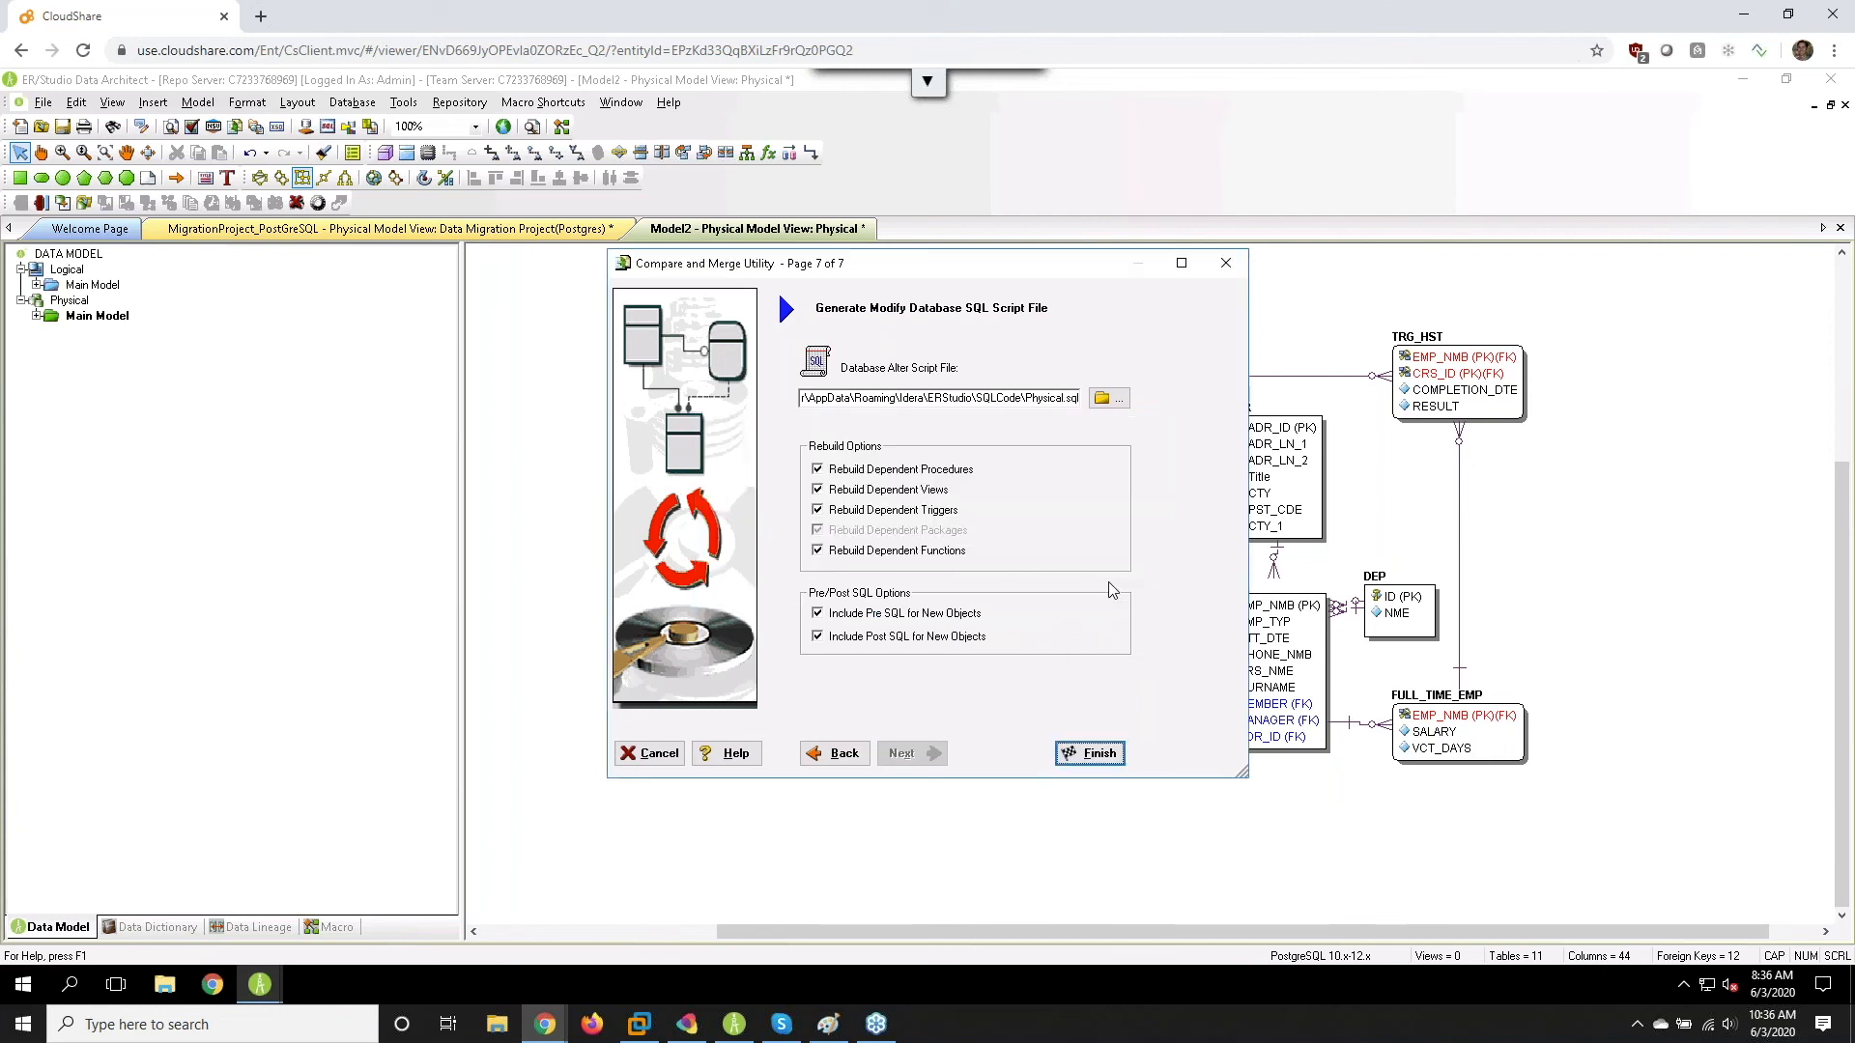
left_click(1093, 753)
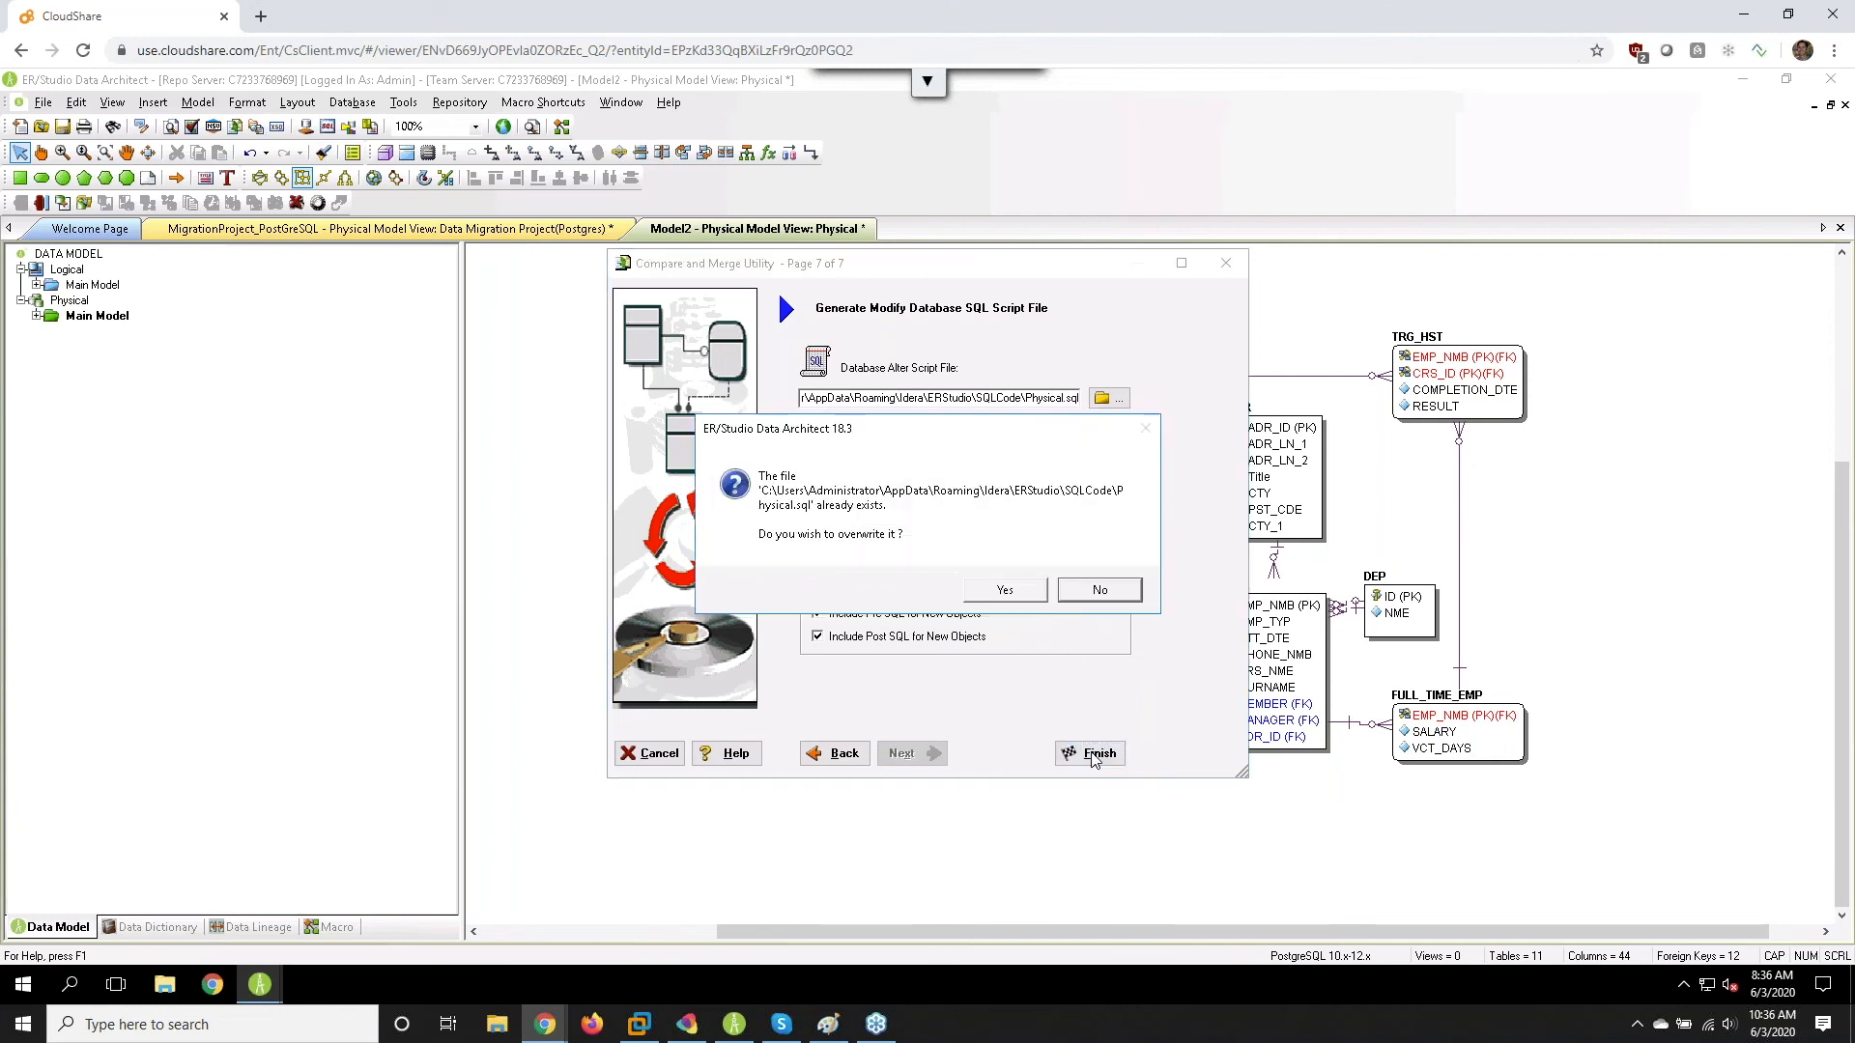
left_click(1006, 590)
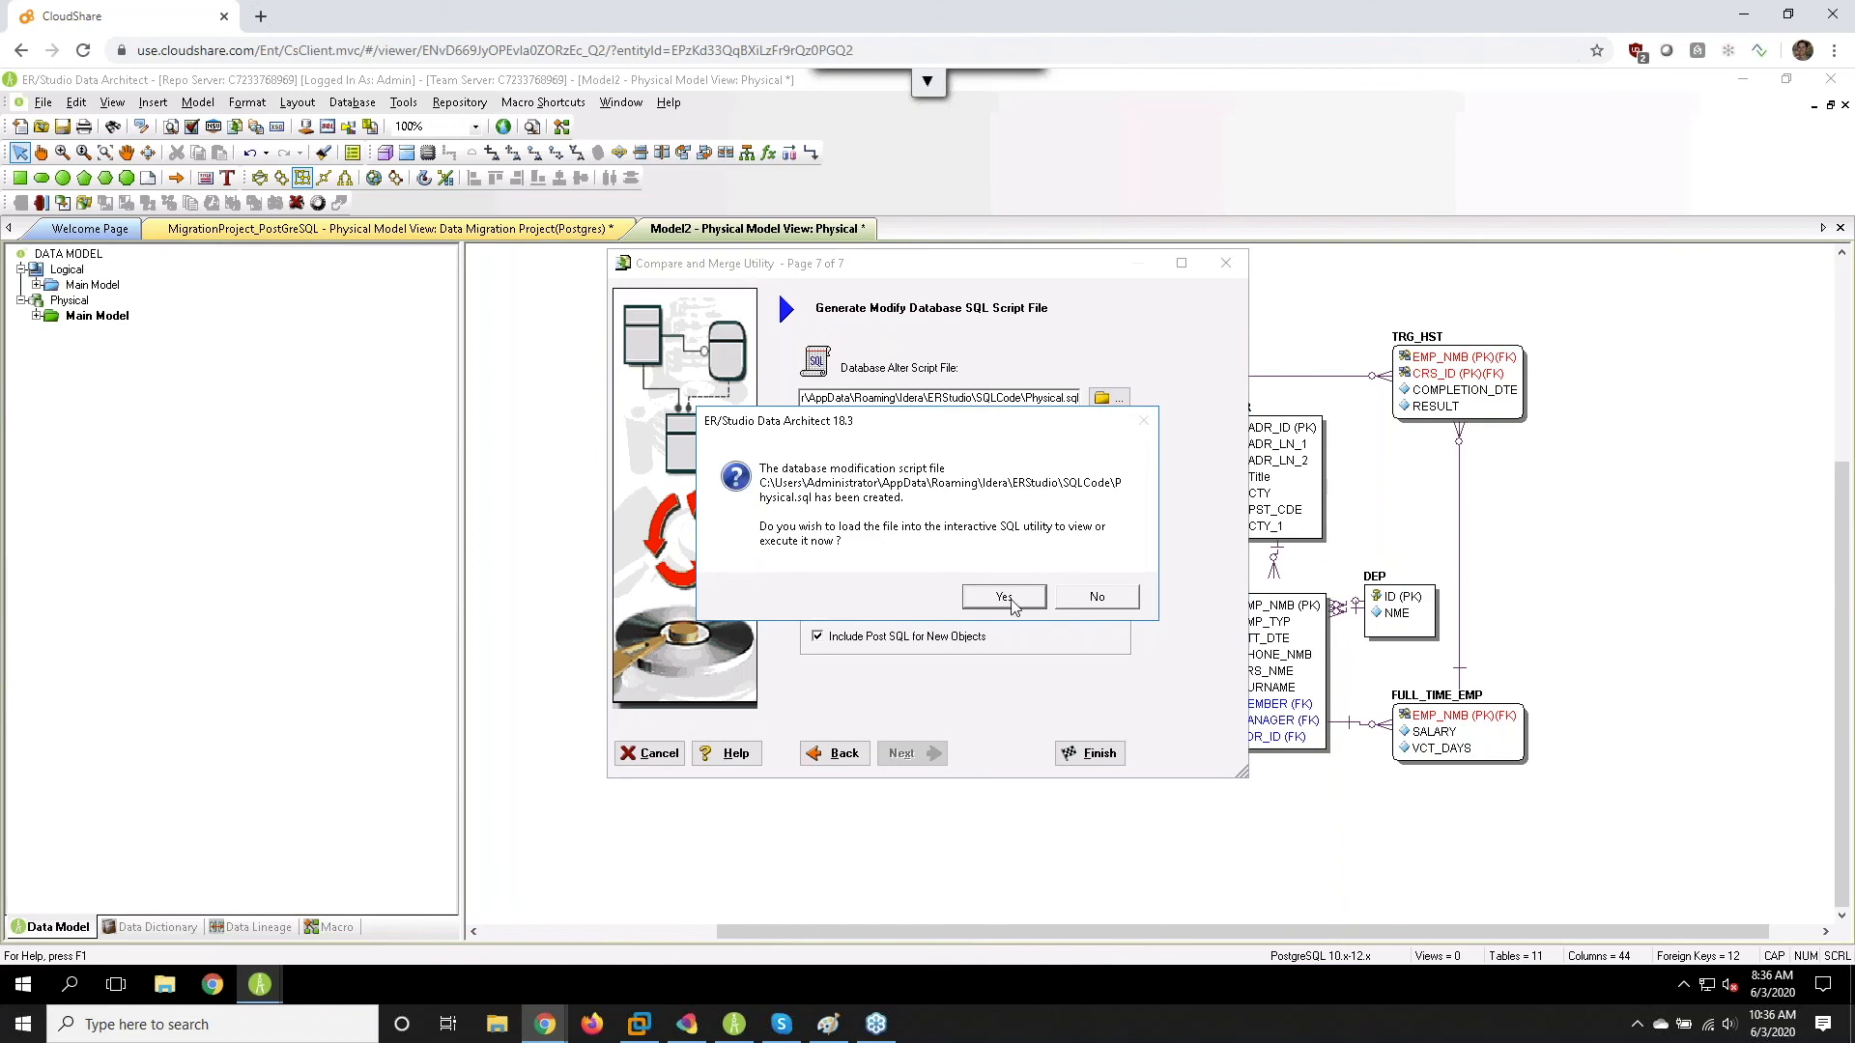
left_click(1011, 593)
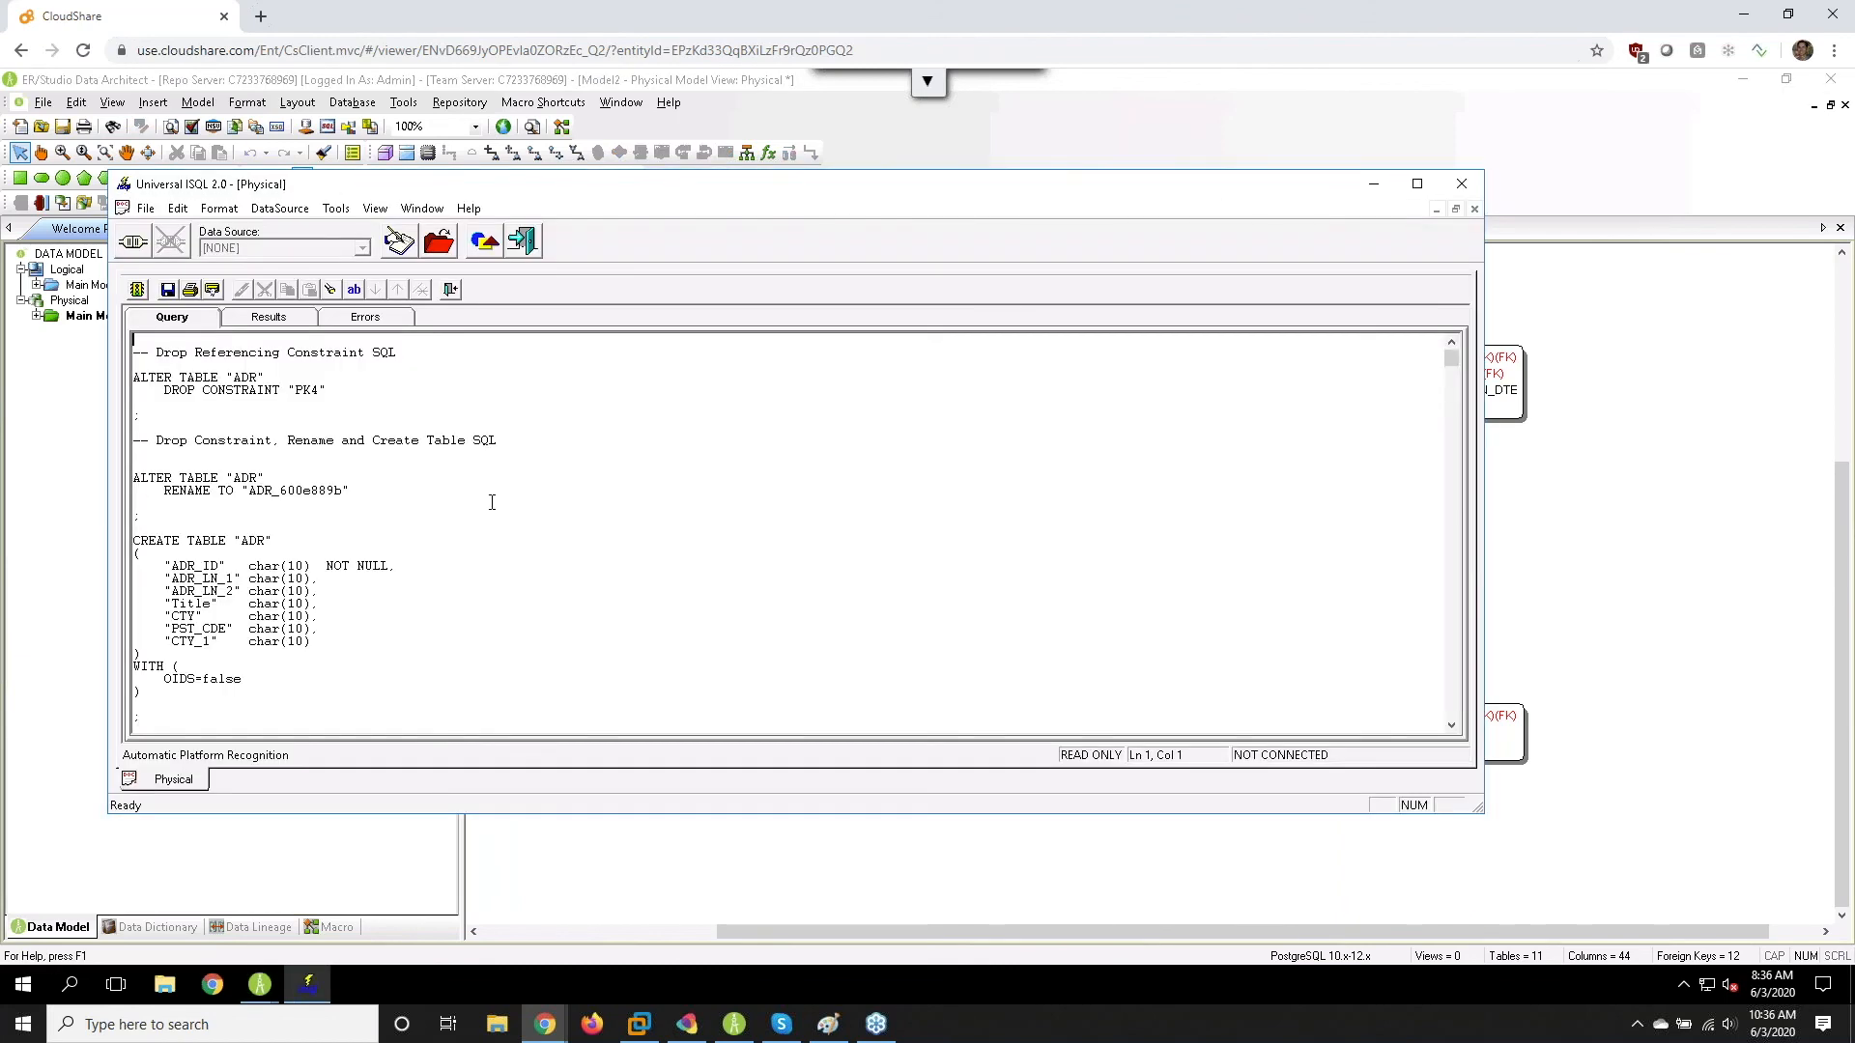
- Review how the alter script renames and recreates the ADR table, adds Title and reinserts the data, and close the SQL utility
left_click(492, 502)
double_click(286, 490)
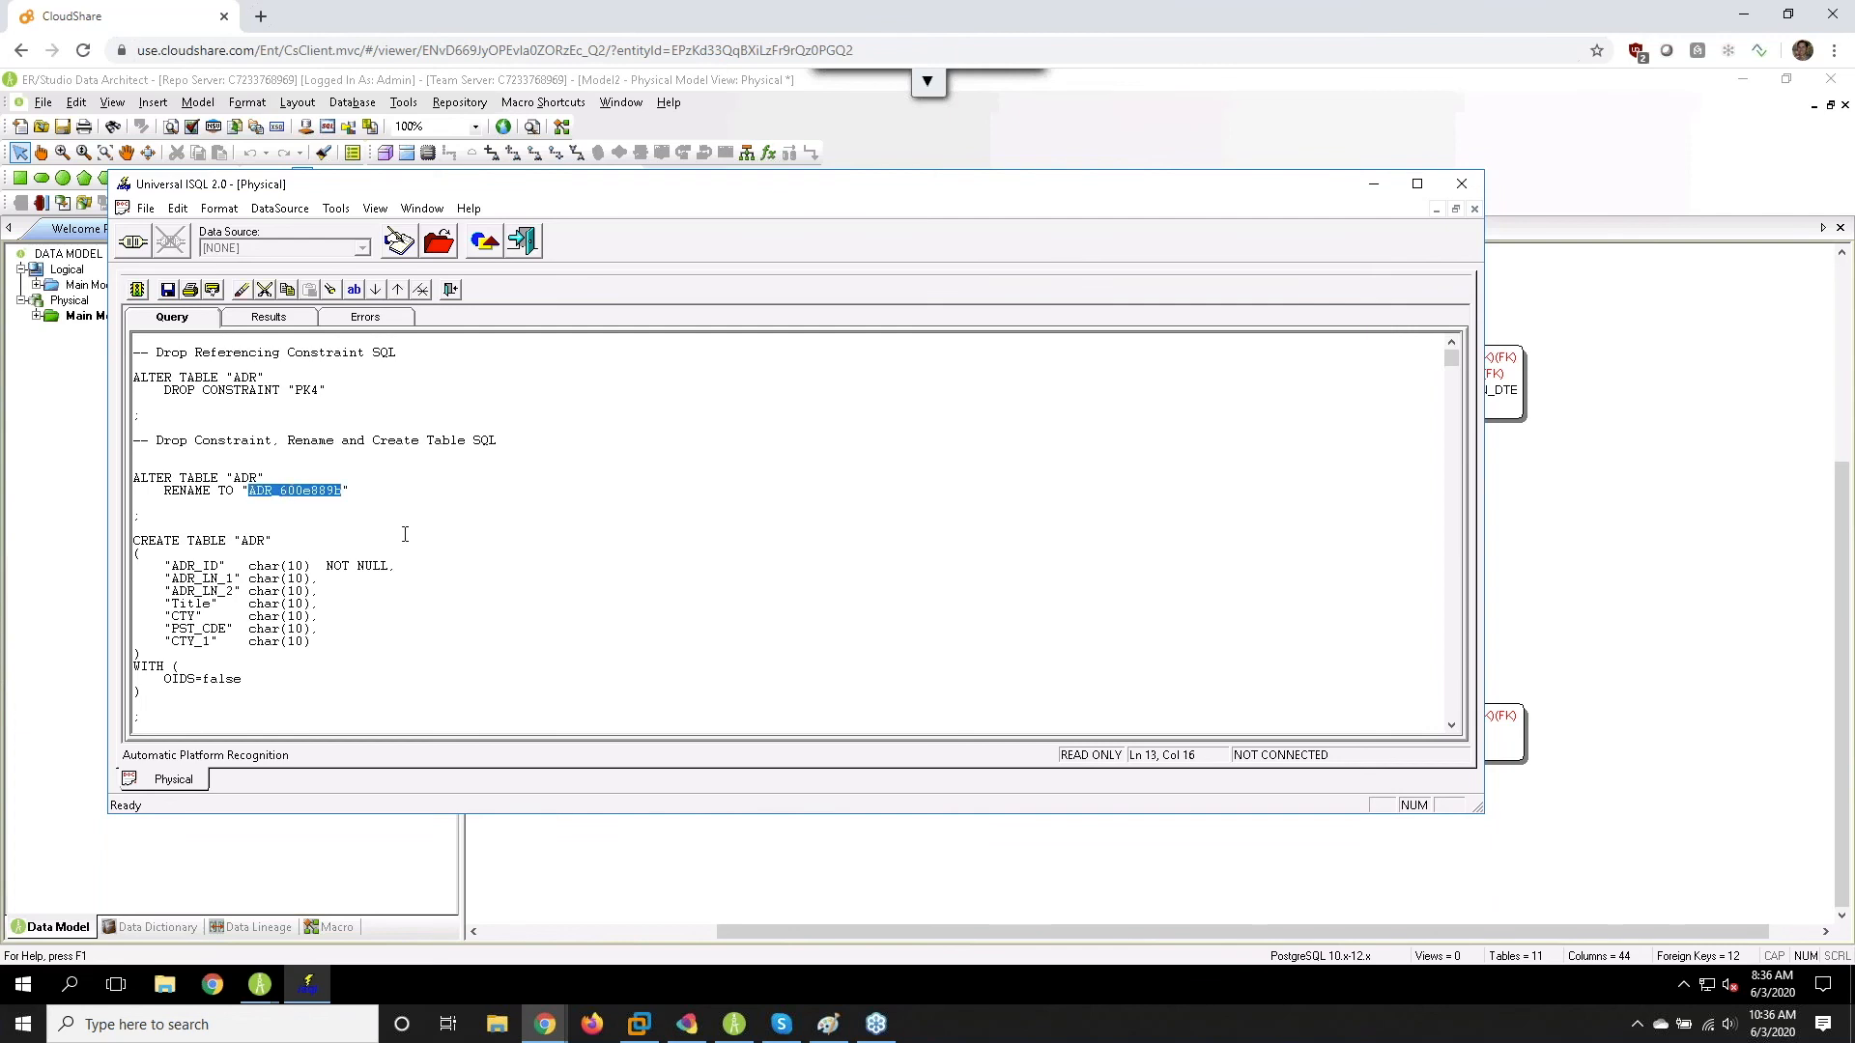
double_click(257, 542)
double_click(190, 604)
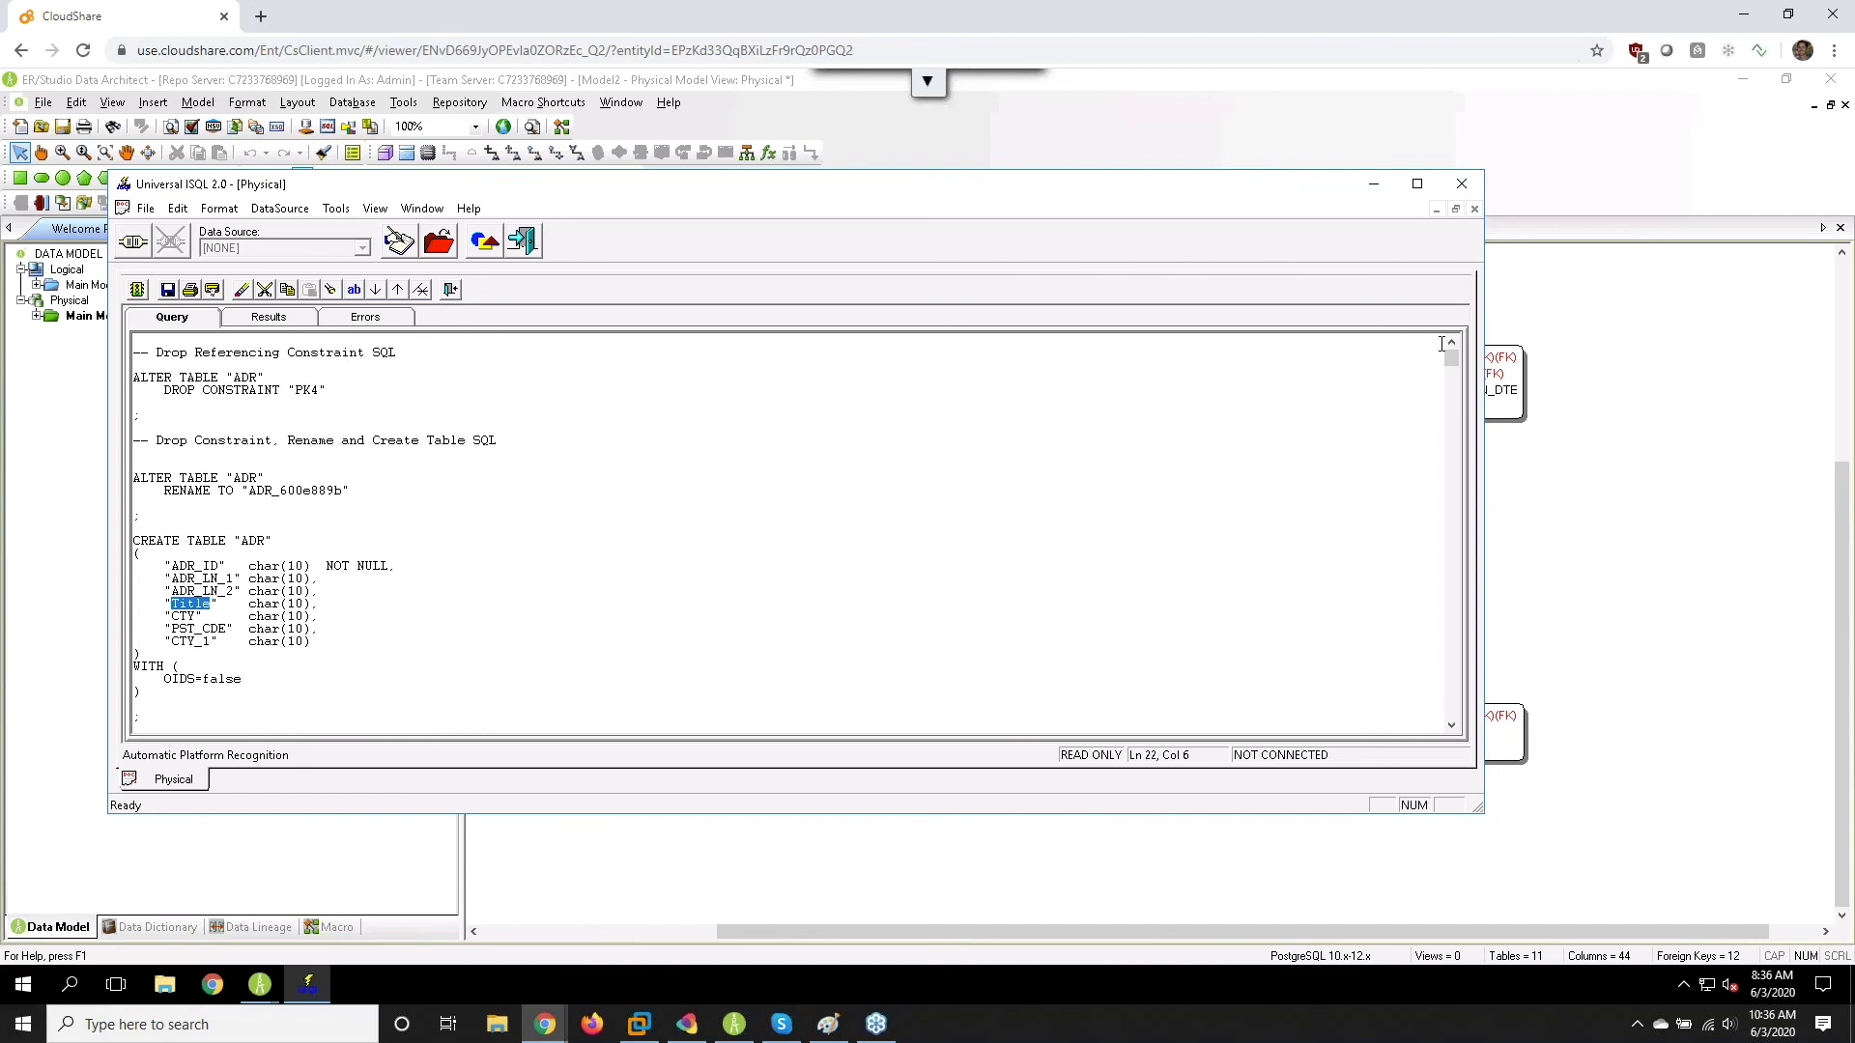
left_click_drag(1451, 359, 1459, 535)
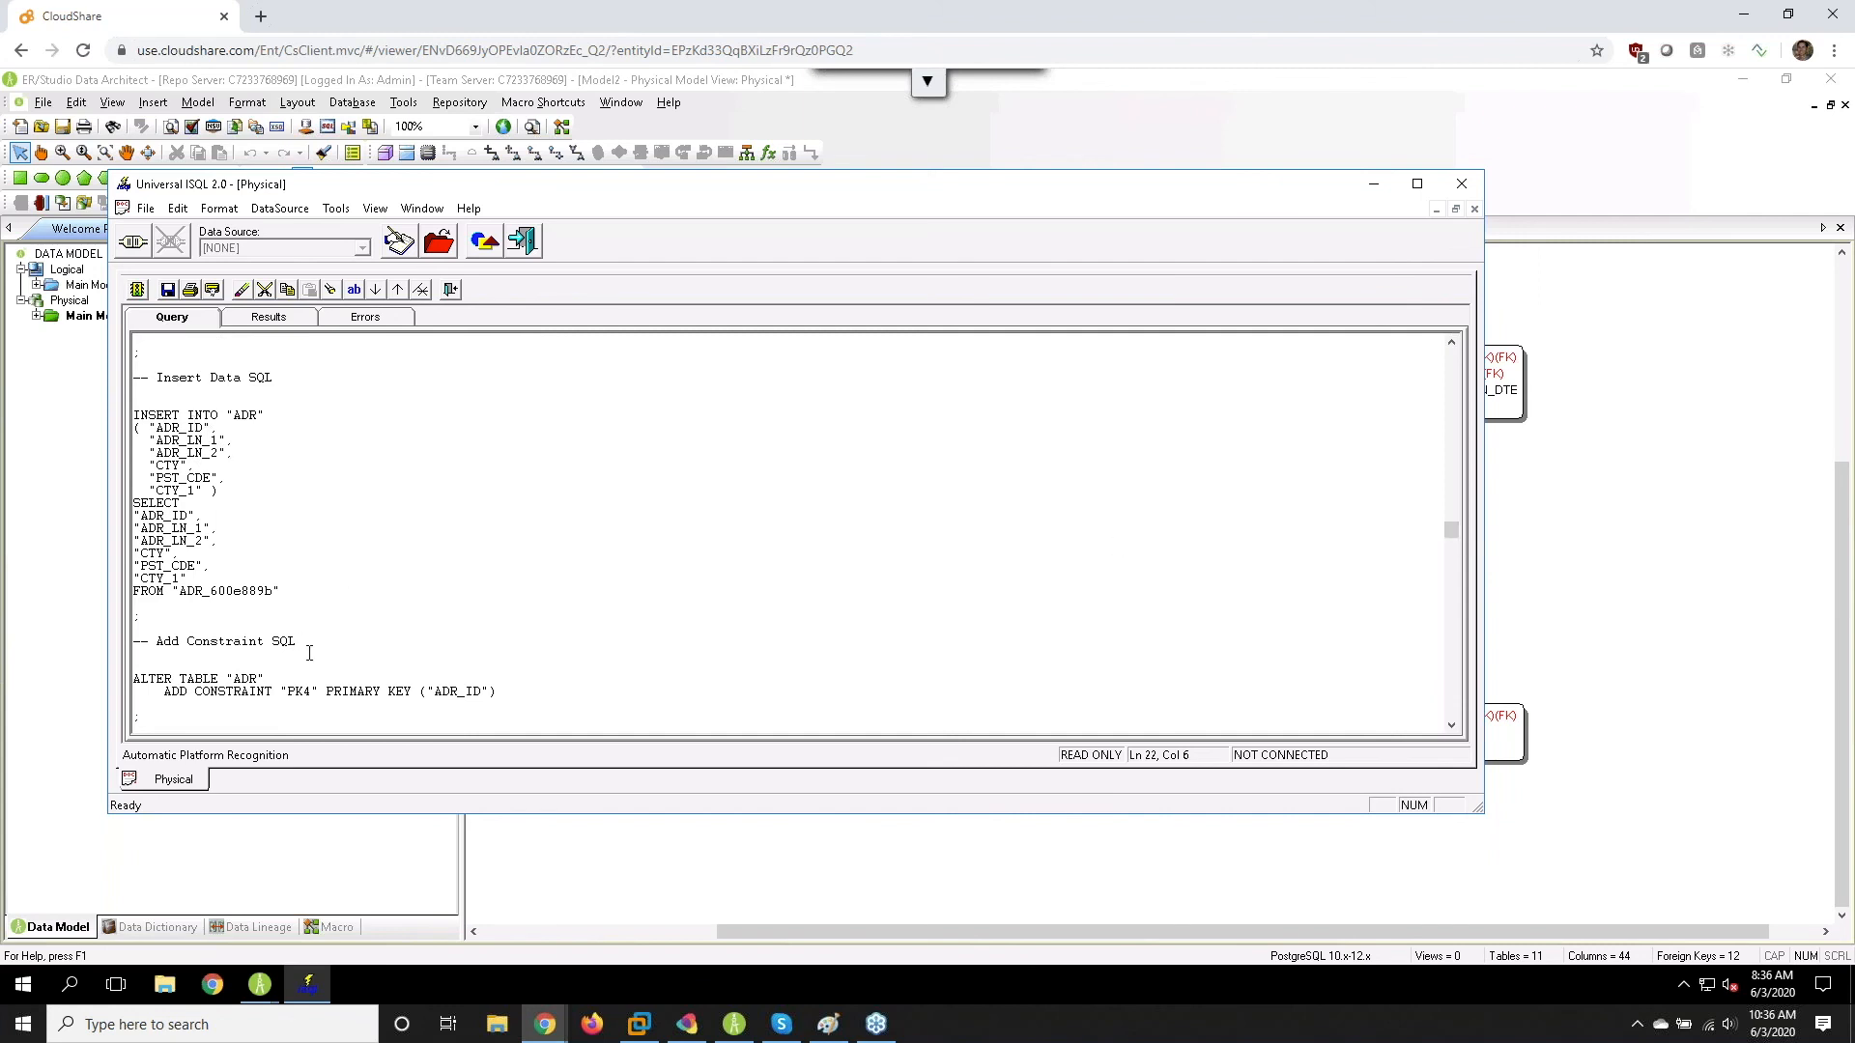
mouse_move(1452, 530)
left_mouse_down()
mouse_move(1452, 608)
mouse_move(1450, 519)
left_mouse_up()
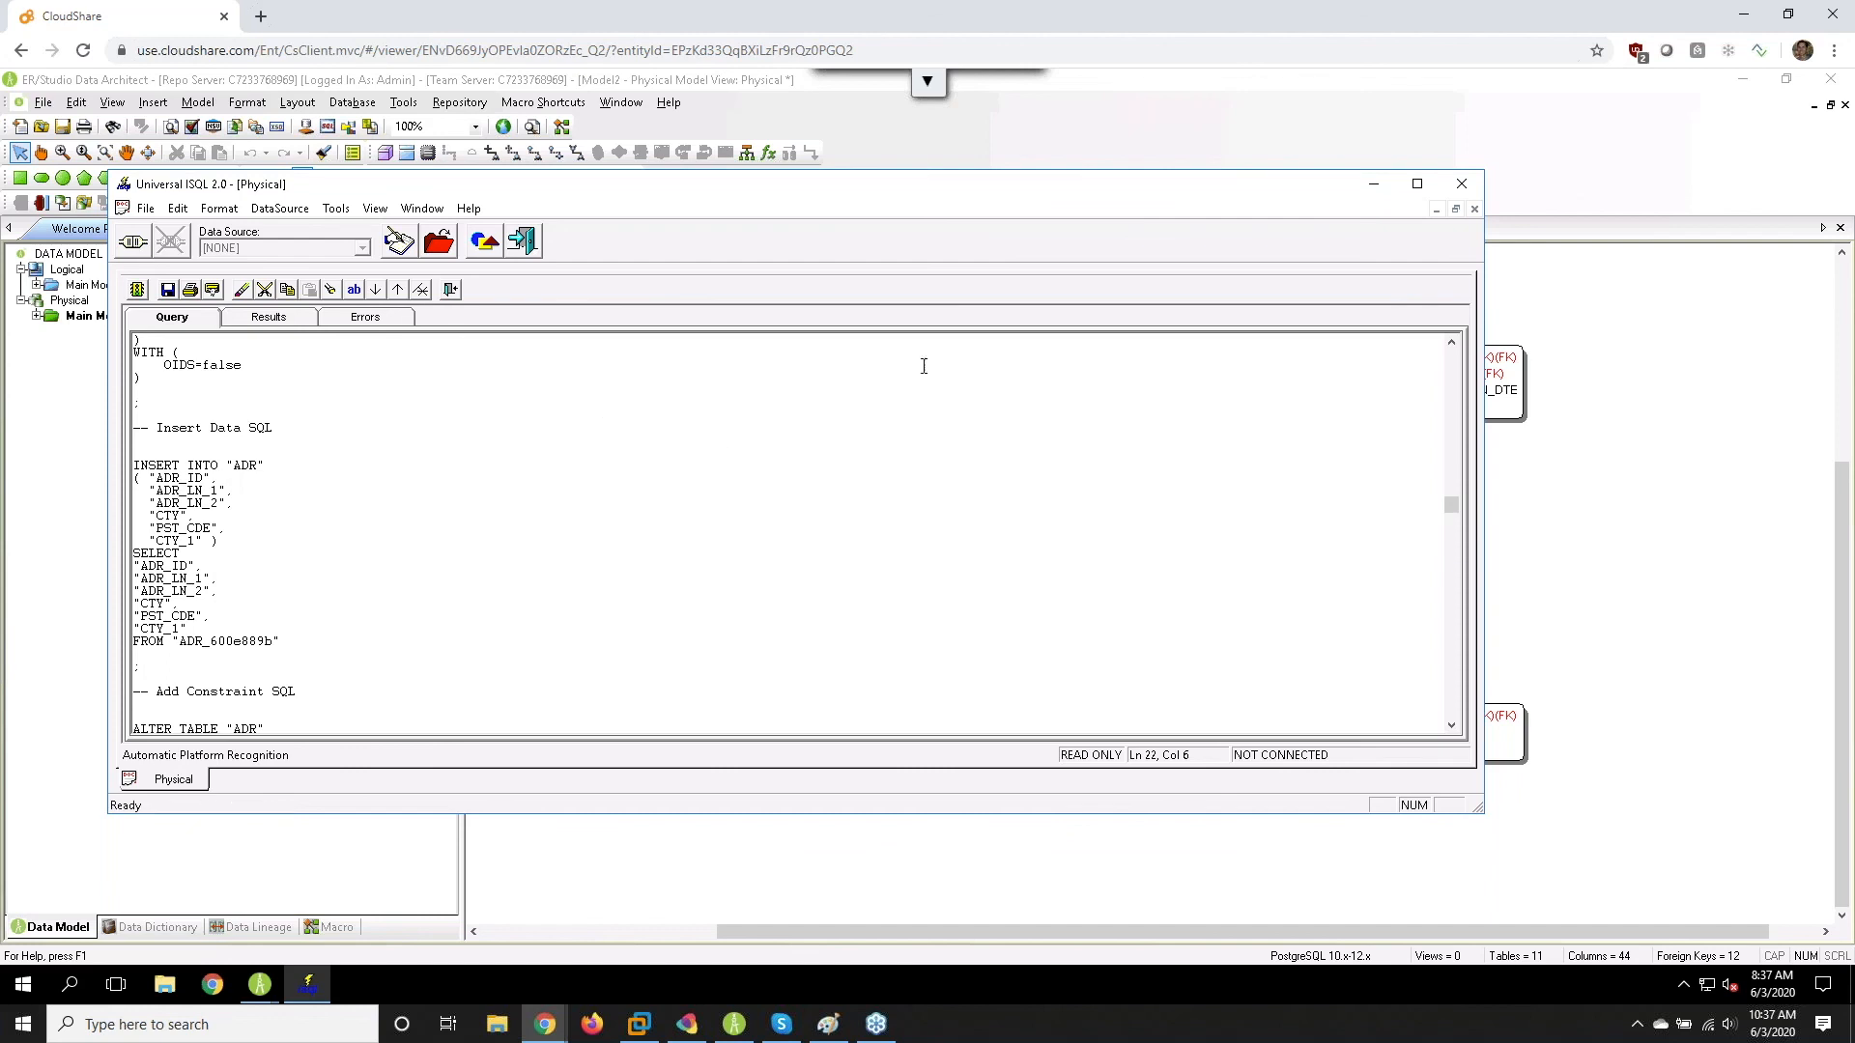
left_click(1463, 185)
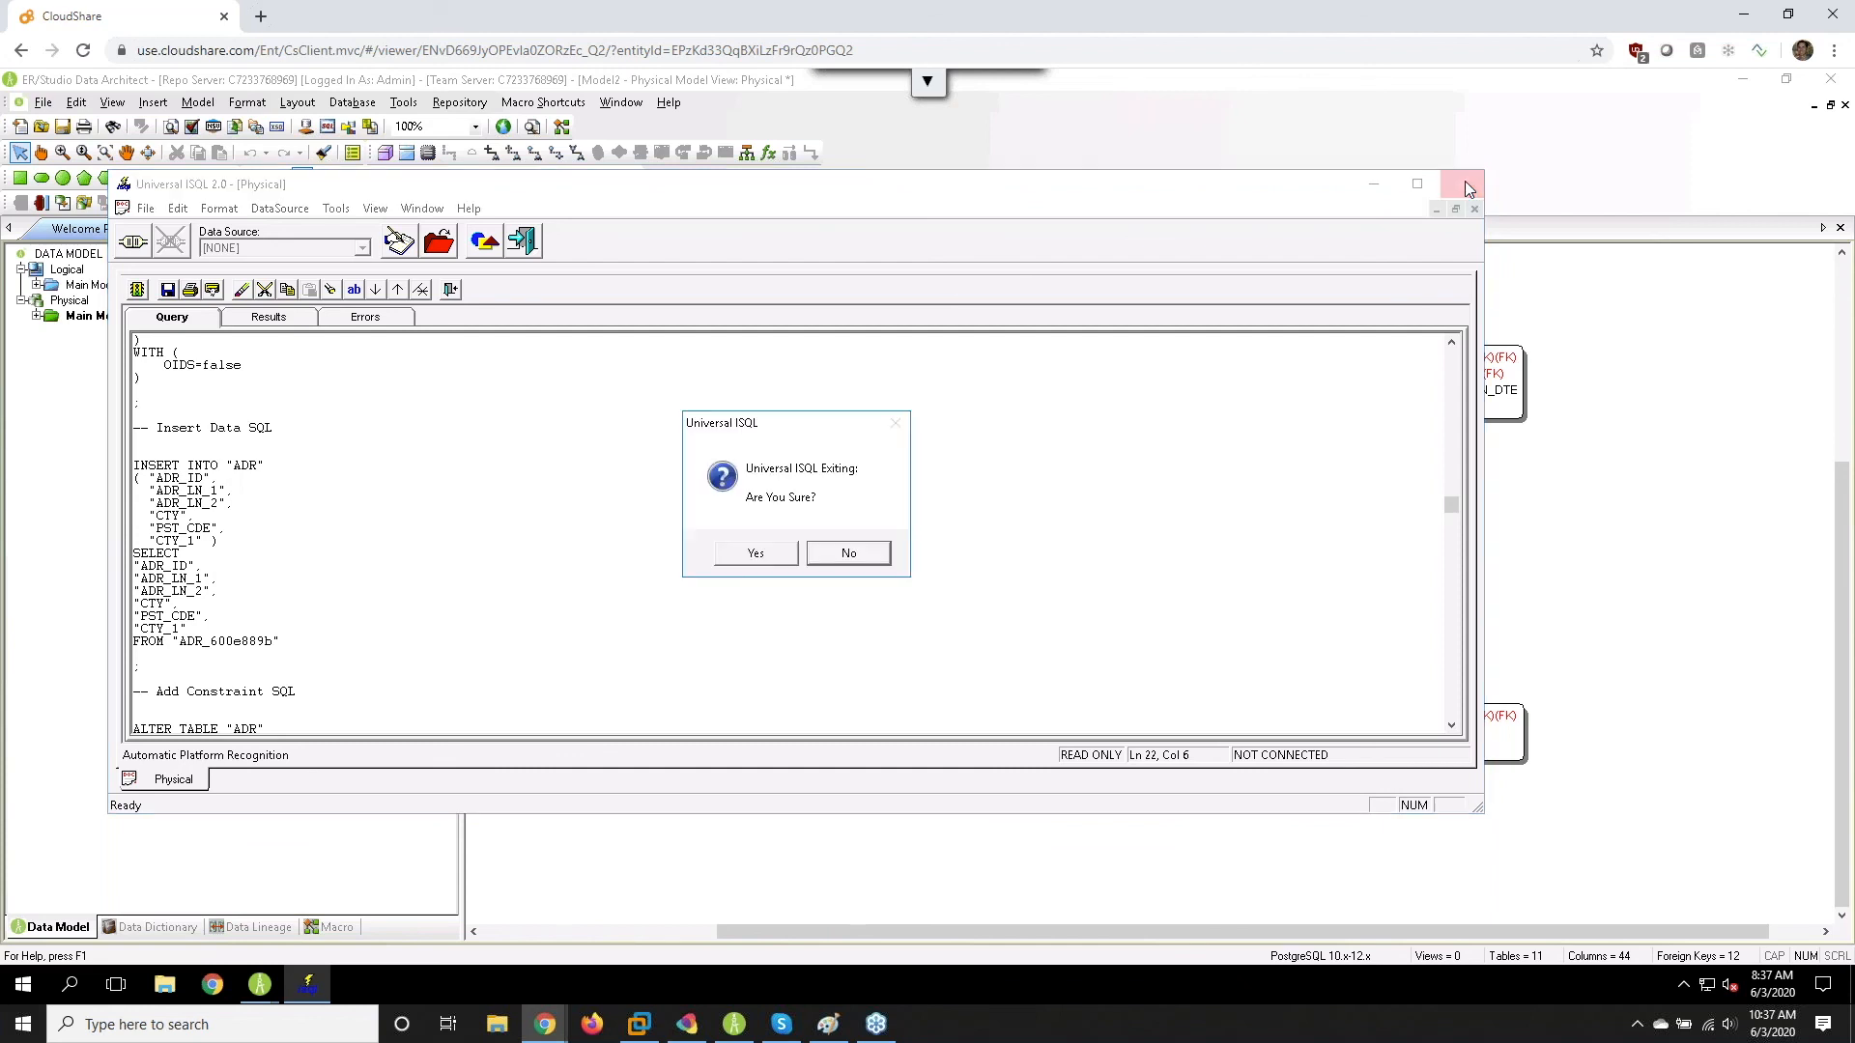
left_click(753, 555)
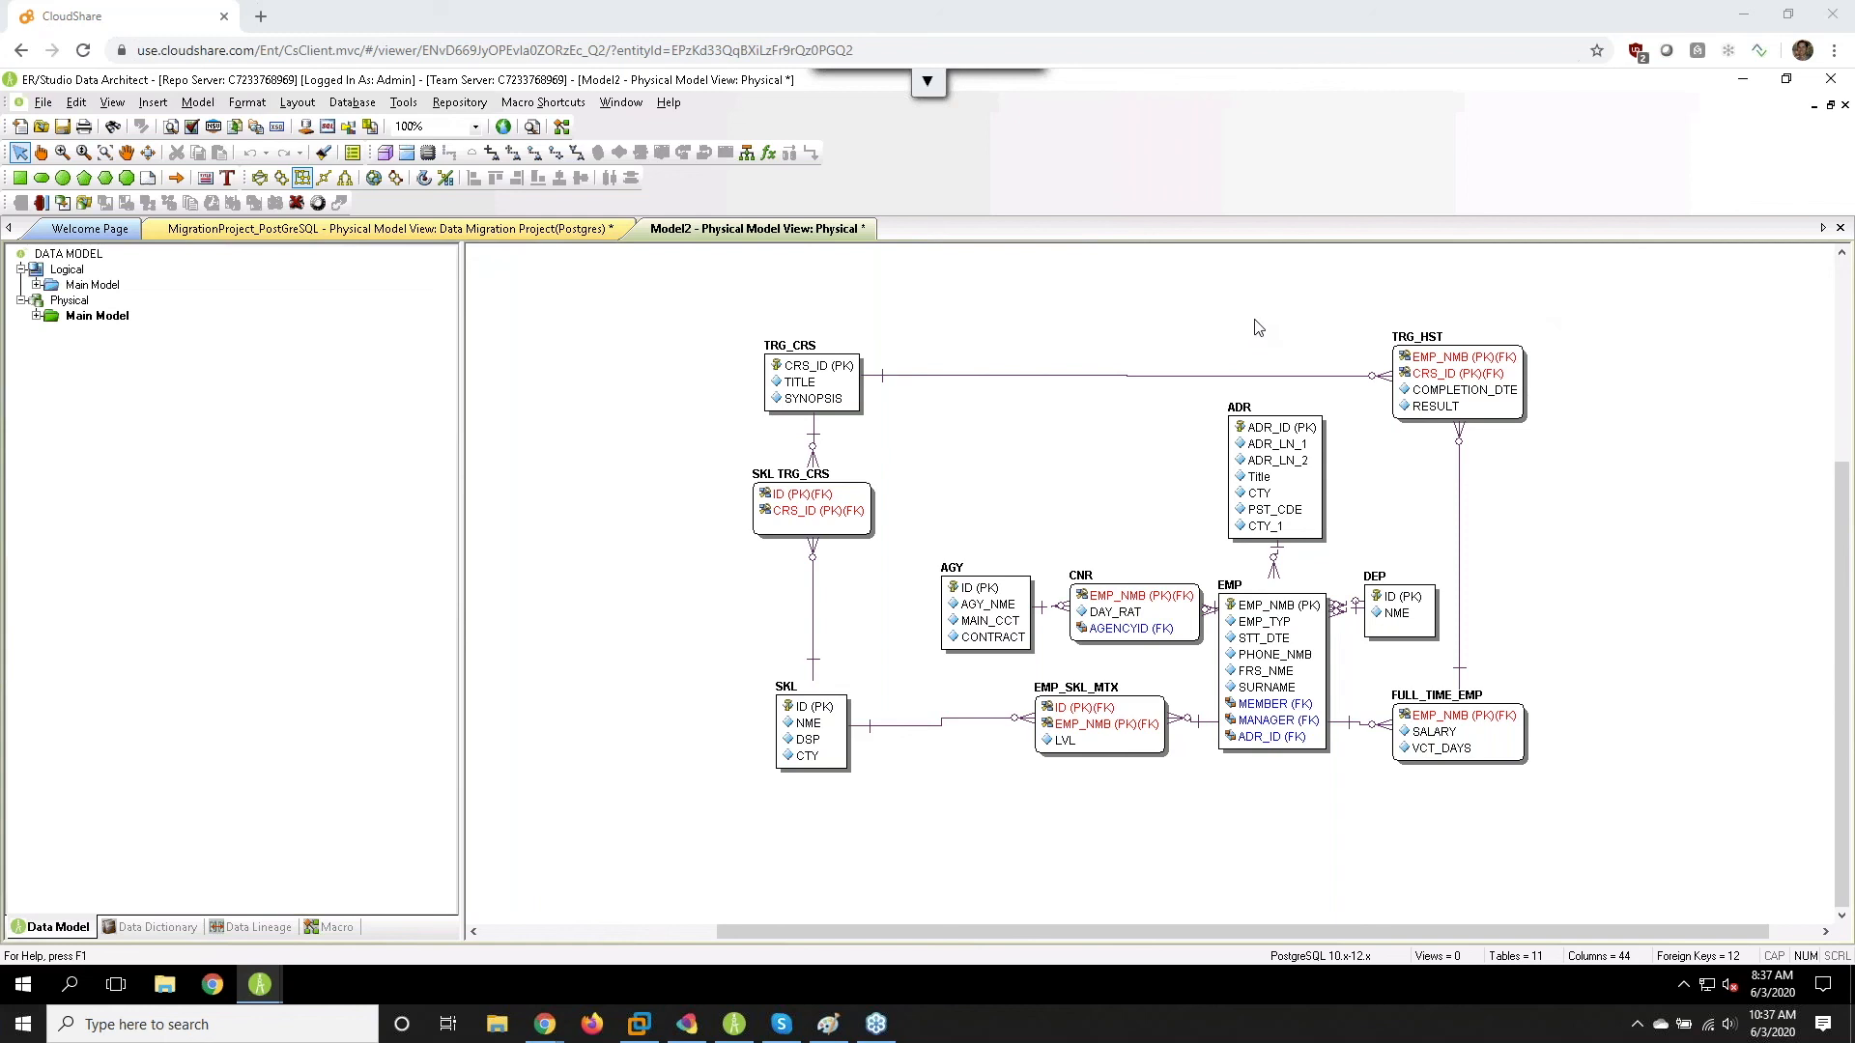
- Start another compare and merge against the live PostgreSQL30 database, entering the account password and keeping the default comparison options
right_click(615, 489)
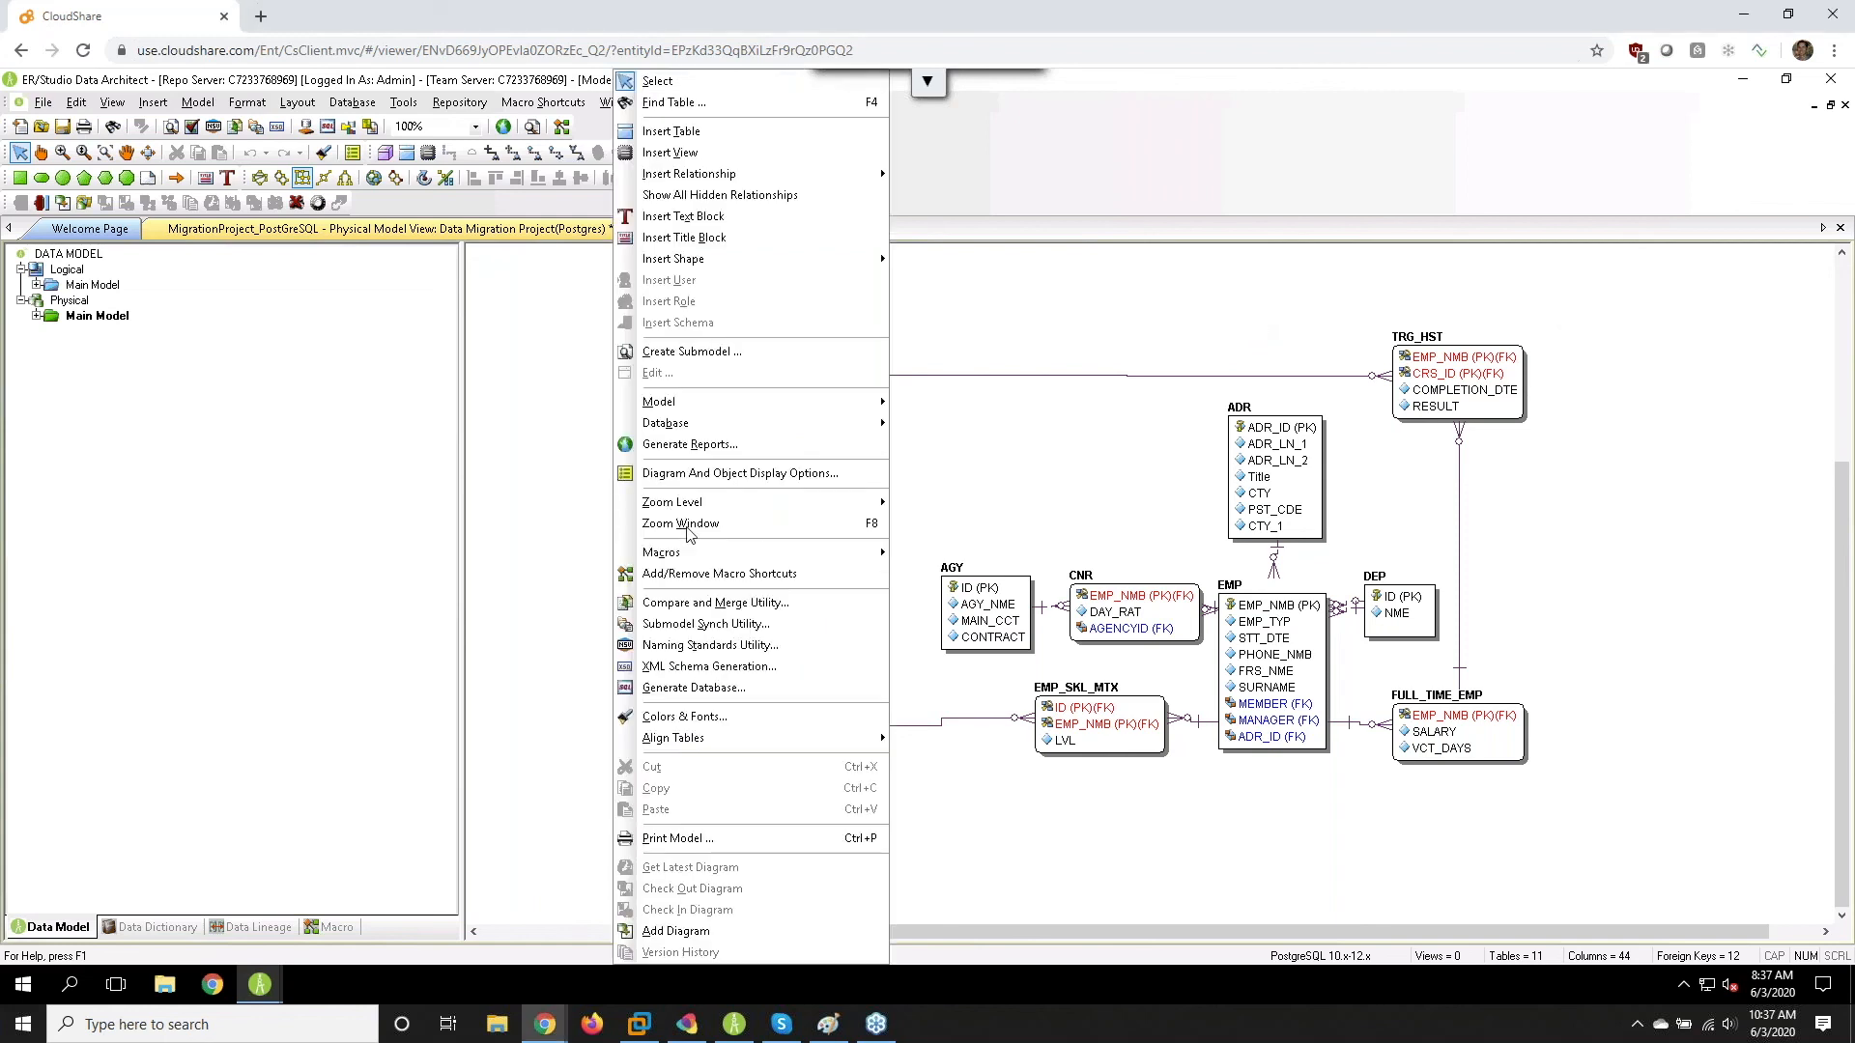
left_click(696, 603)
left_click(861, 558)
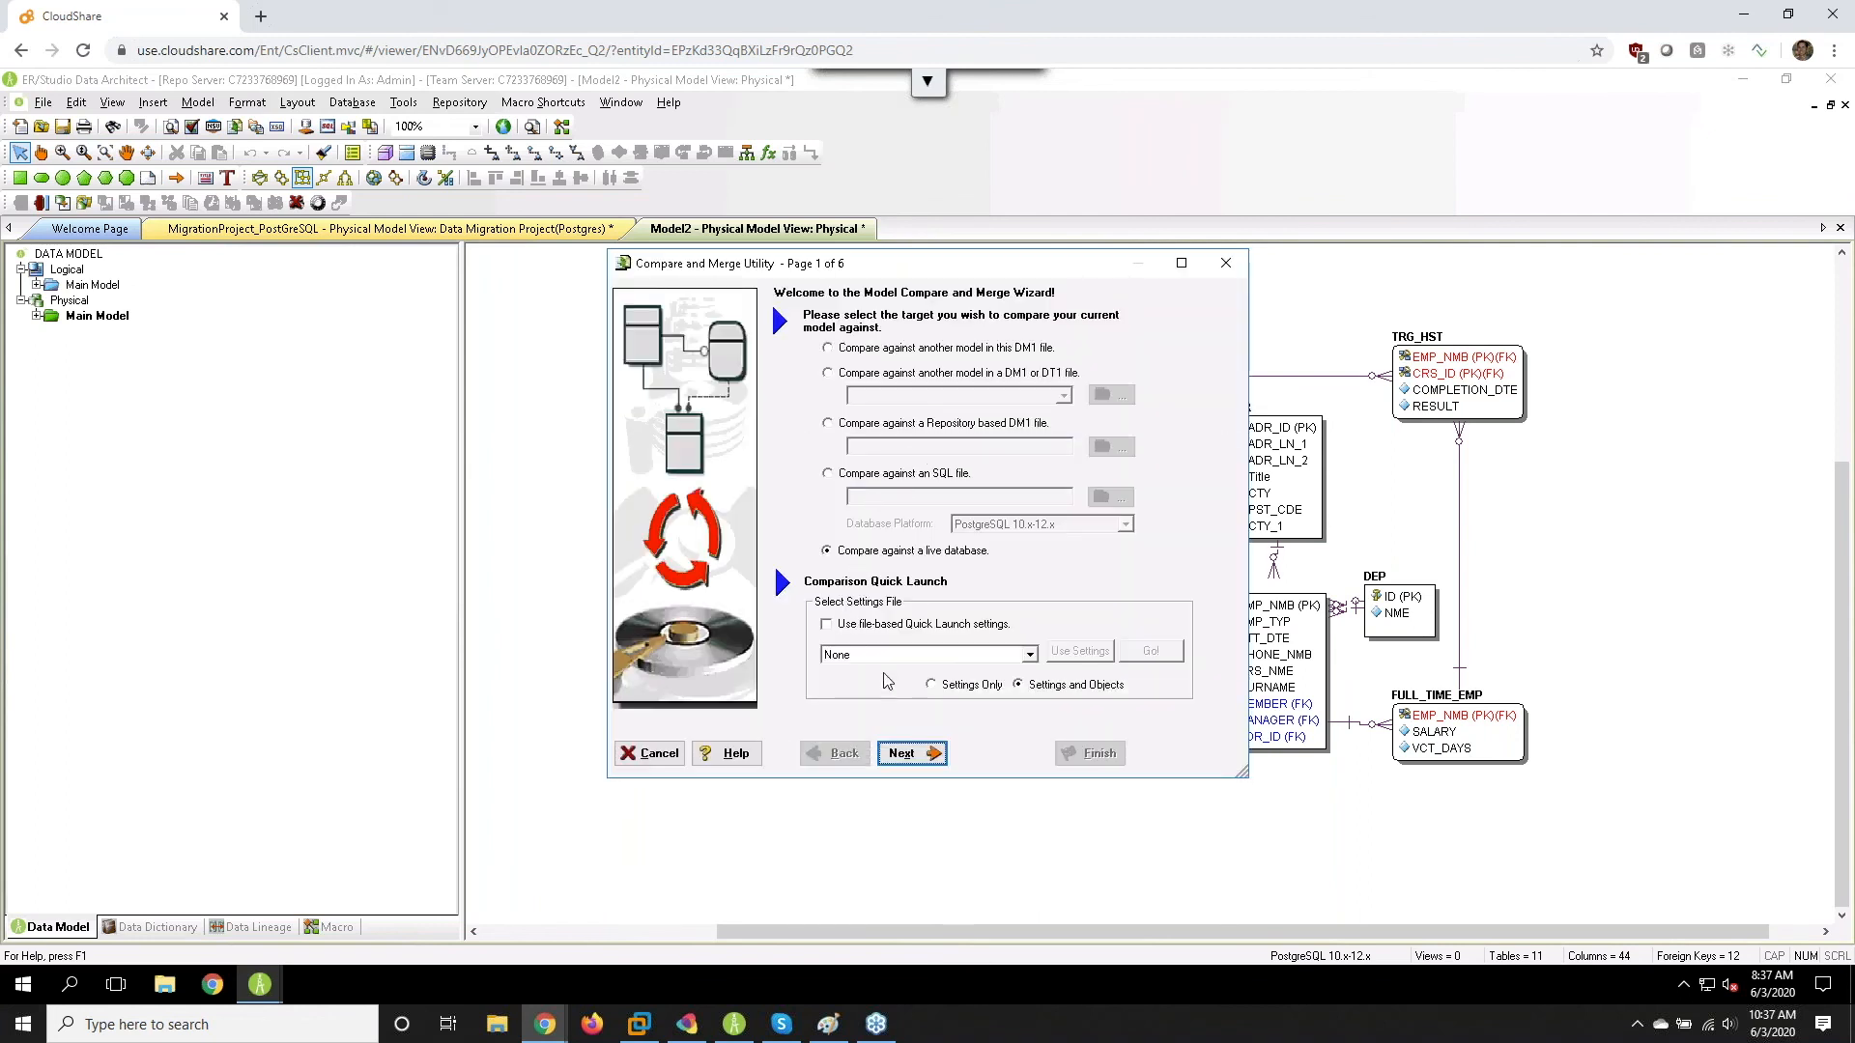
left_click(913, 754)
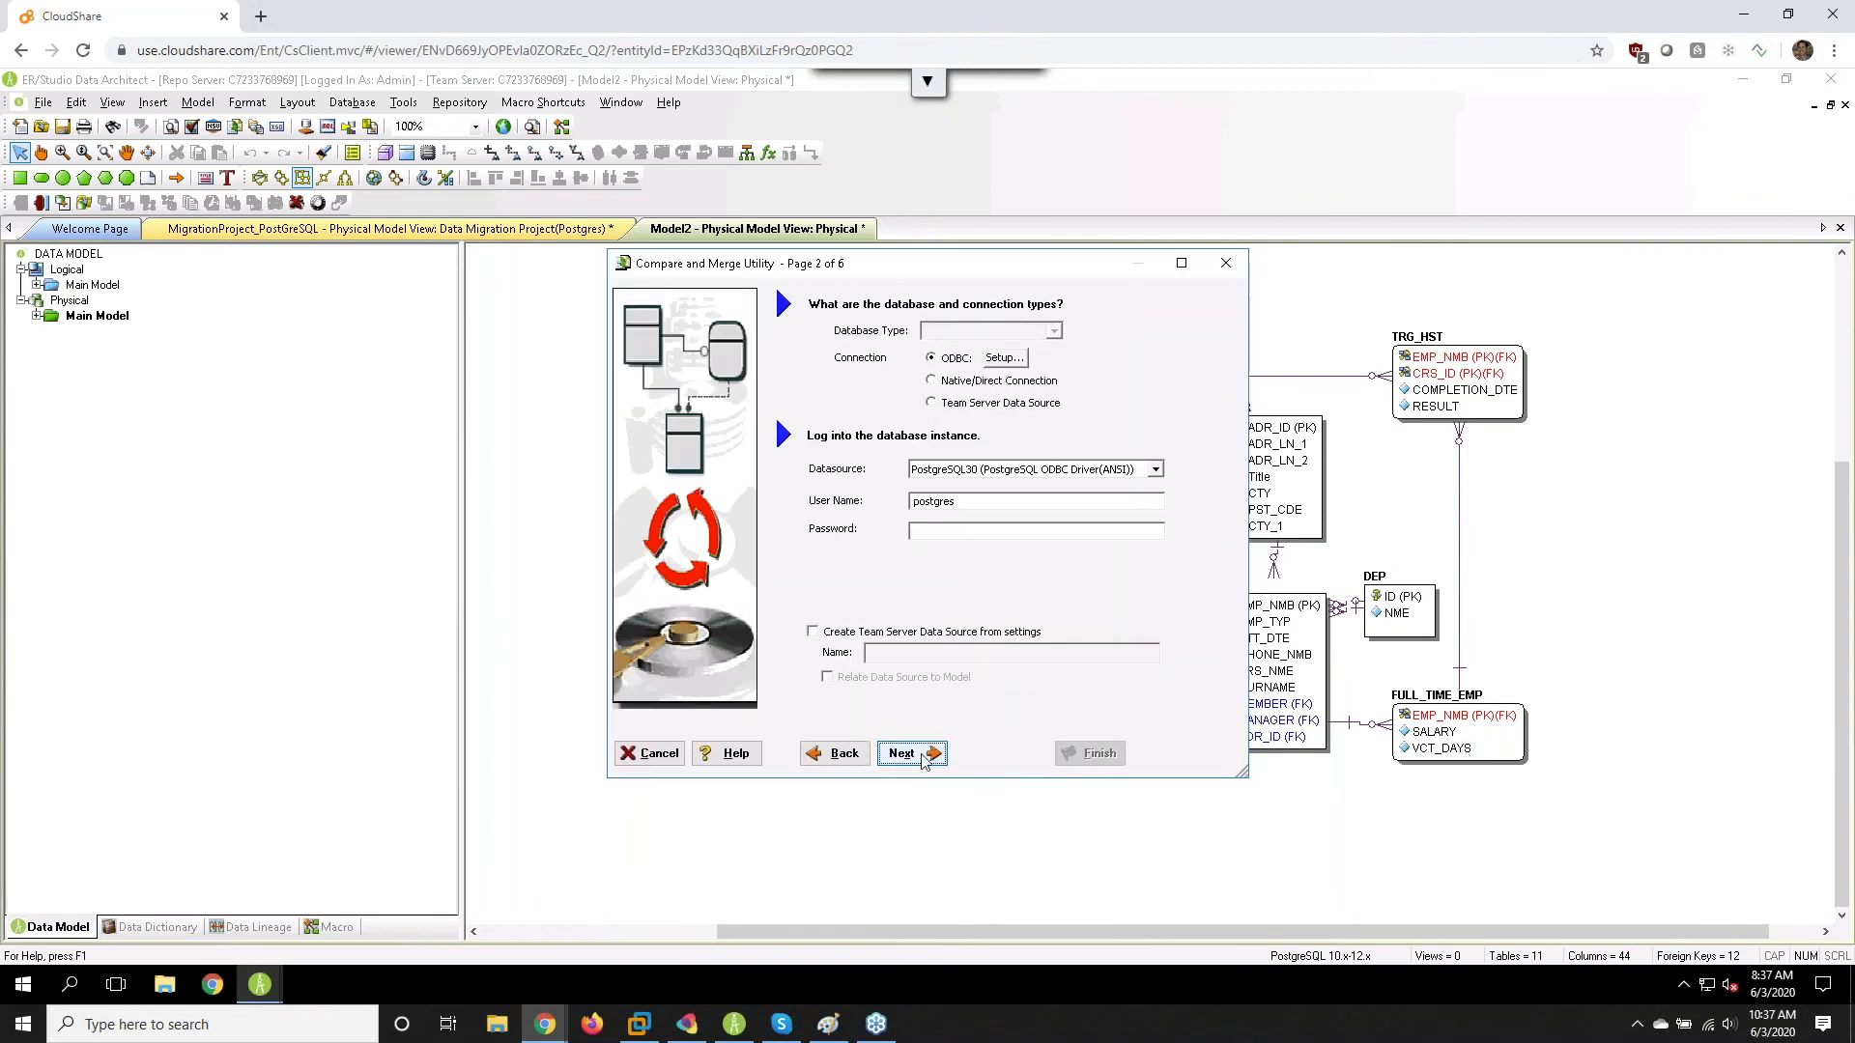
left_click(942, 531)
type("*****")
left_click(903, 756)
left_click(903, 755)
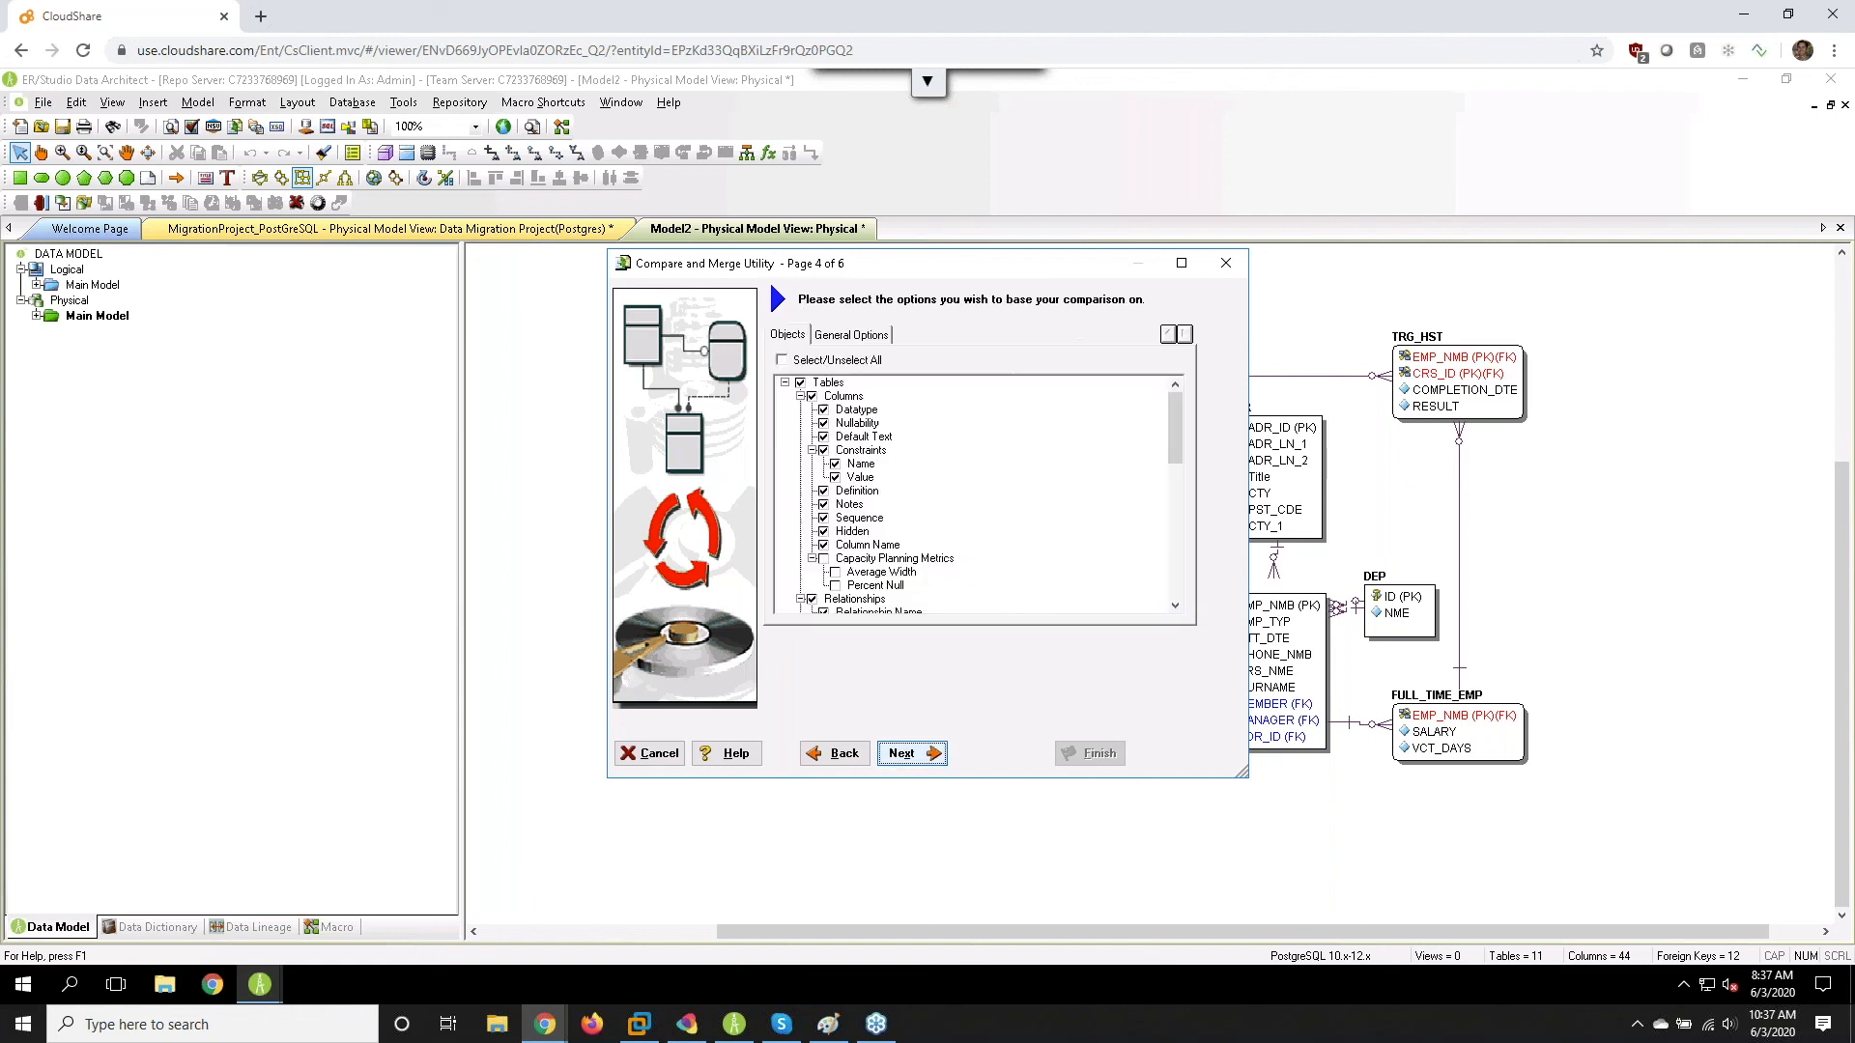
left_click(903, 755)
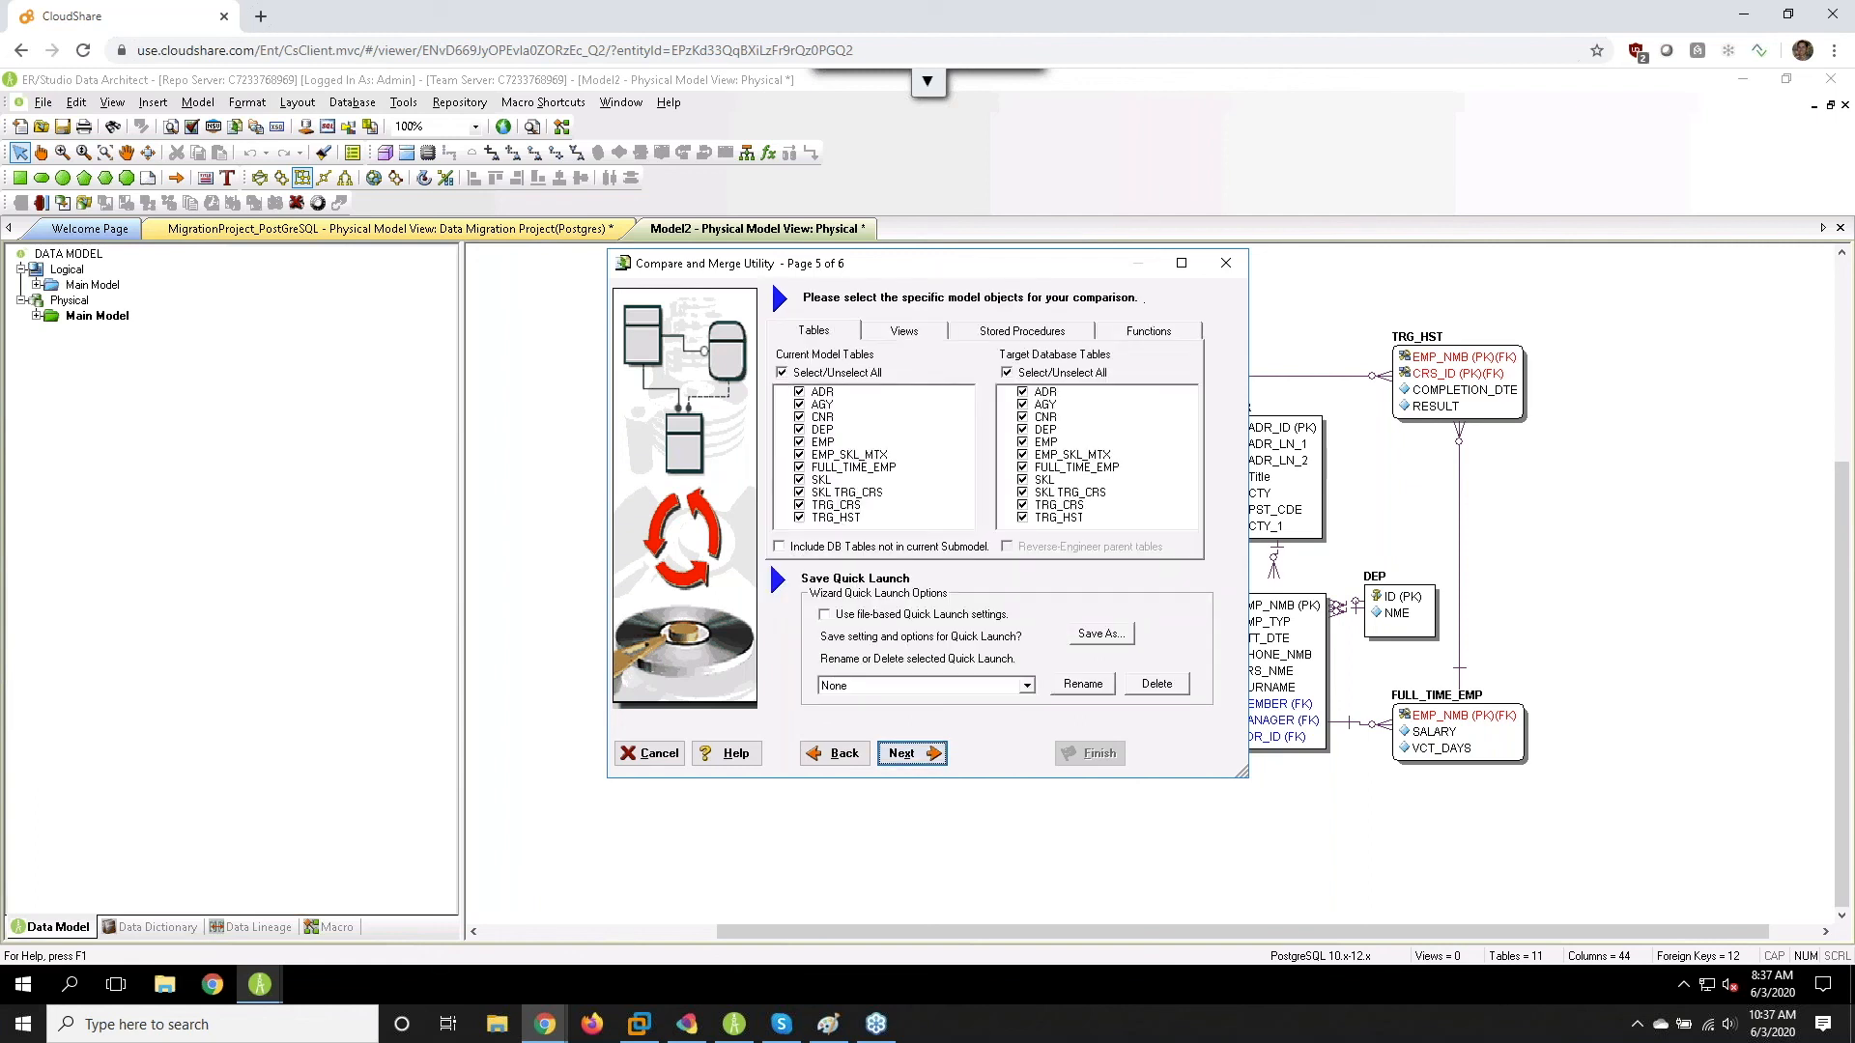
- Restrict the new comparison to the ADR table on both the current model and database sides, and run it
left_click(781, 373)
left_click(799, 392)
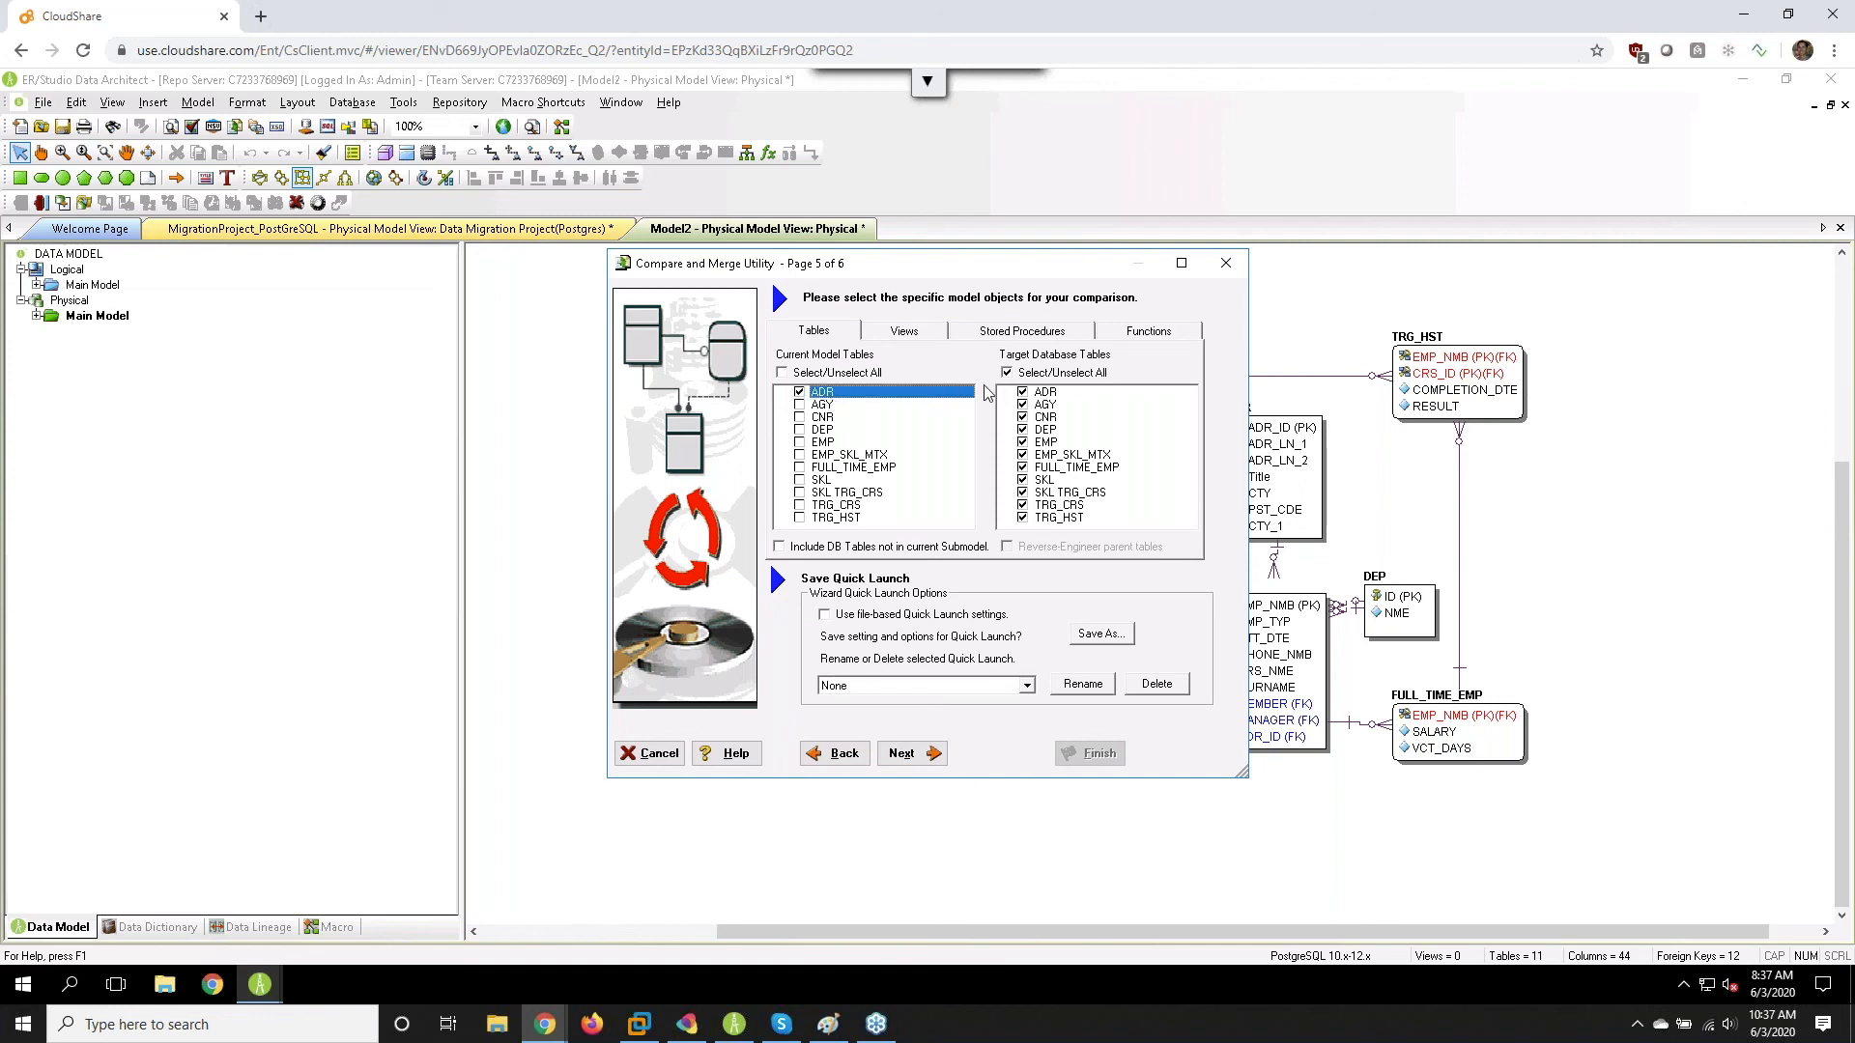
left_click(1006, 373)
left_click(1022, 392)
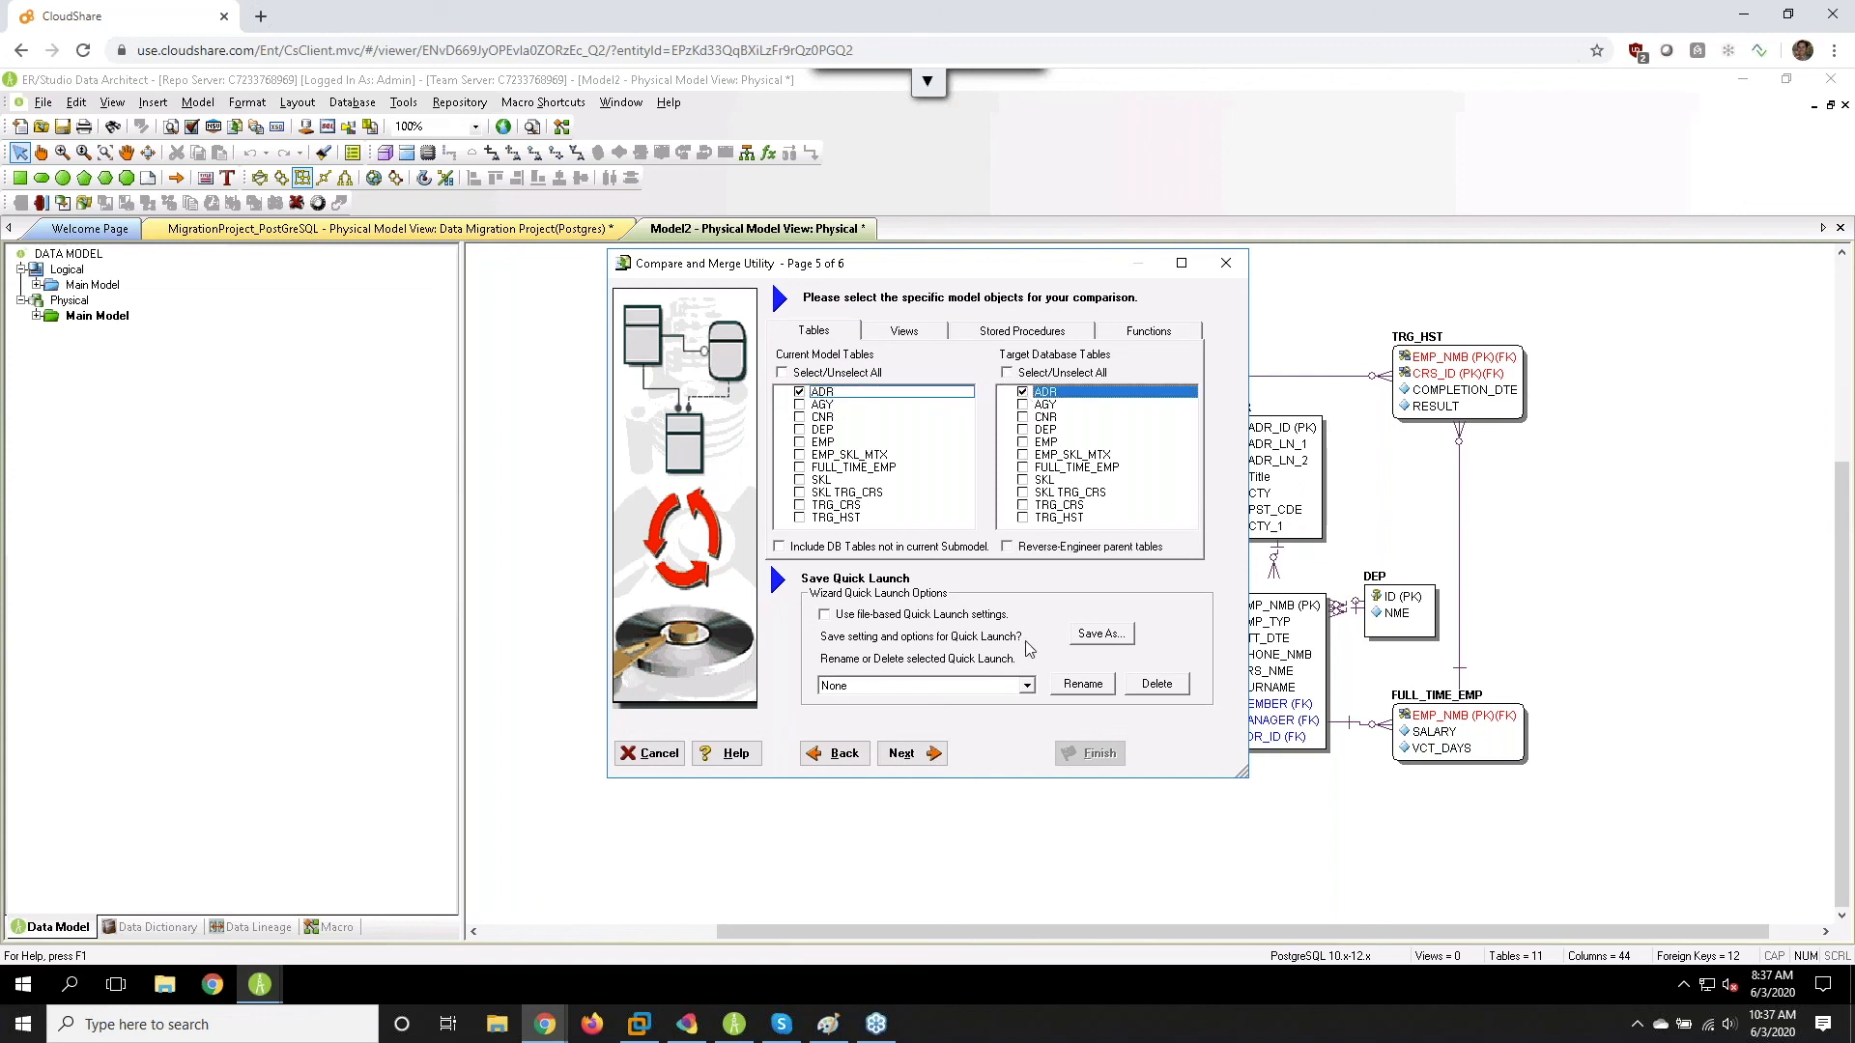
left_click(916, 758)
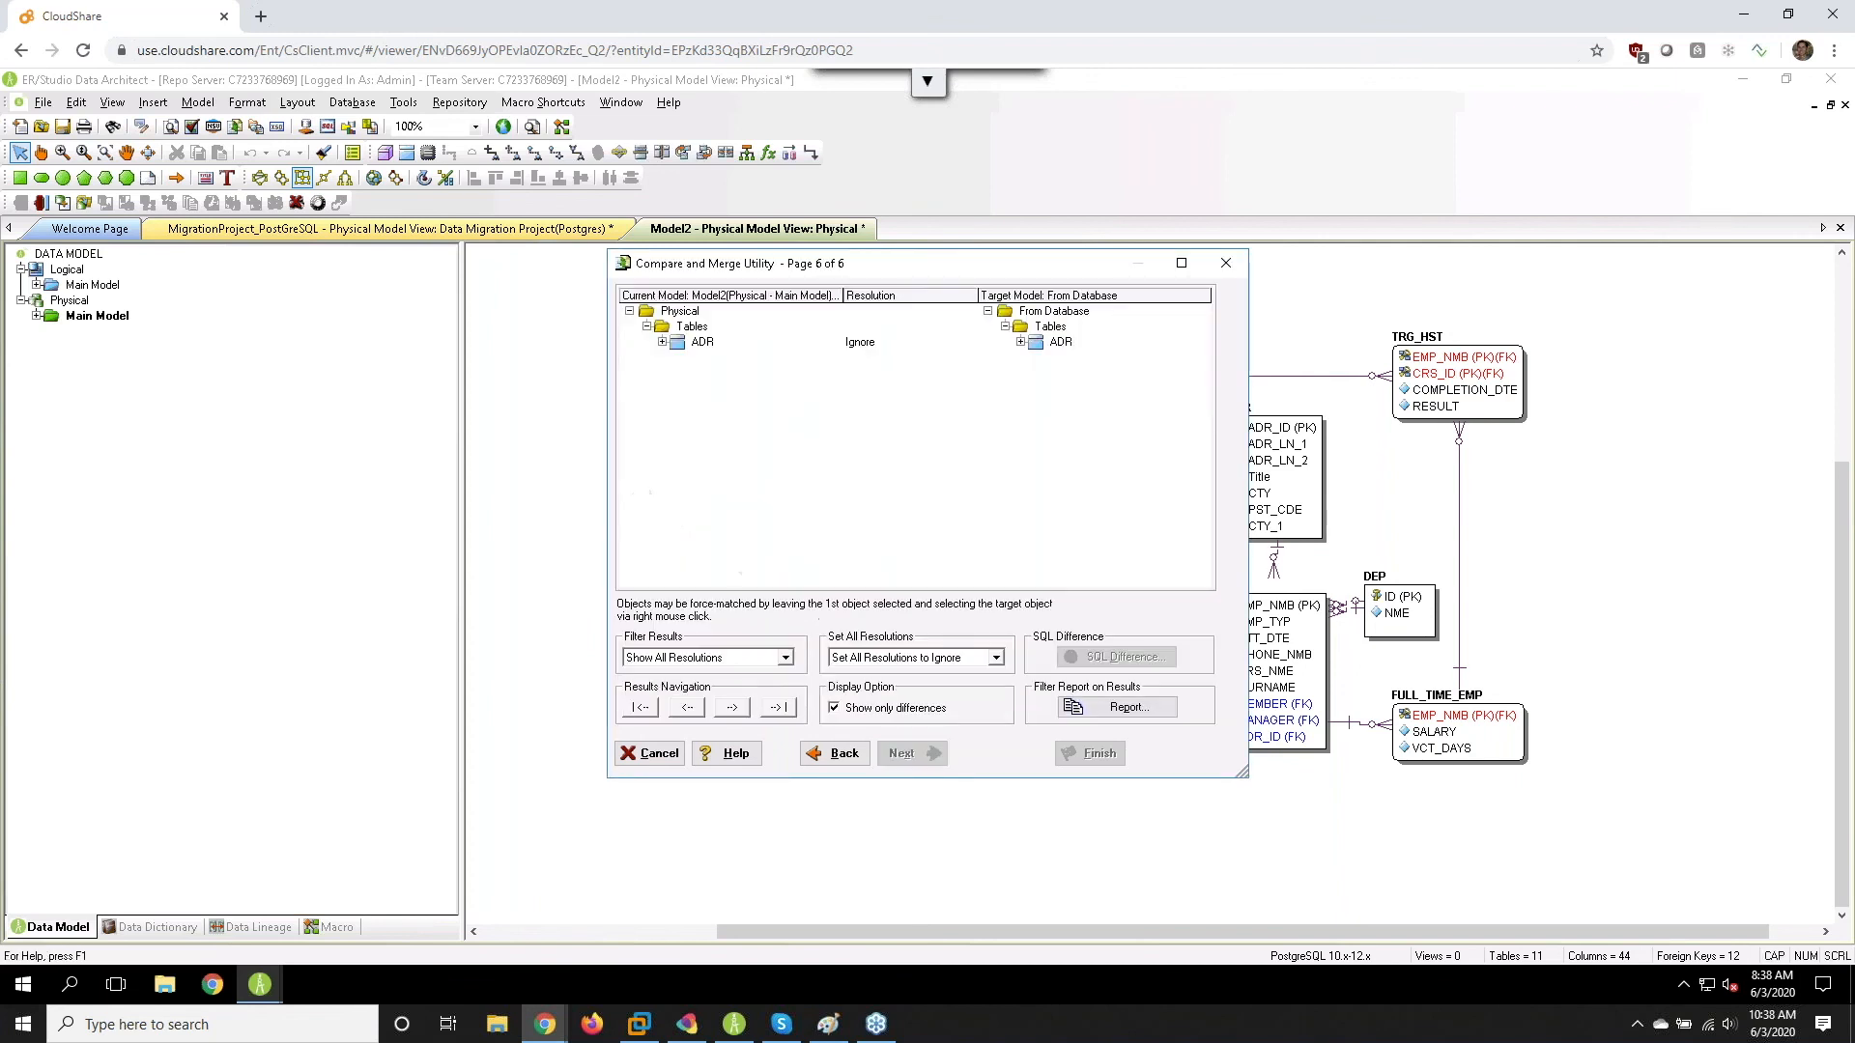
- Mark the ADR table's differences in the new comparison as Merge into Target
left_click(920, 345)
left_click(966, 345)
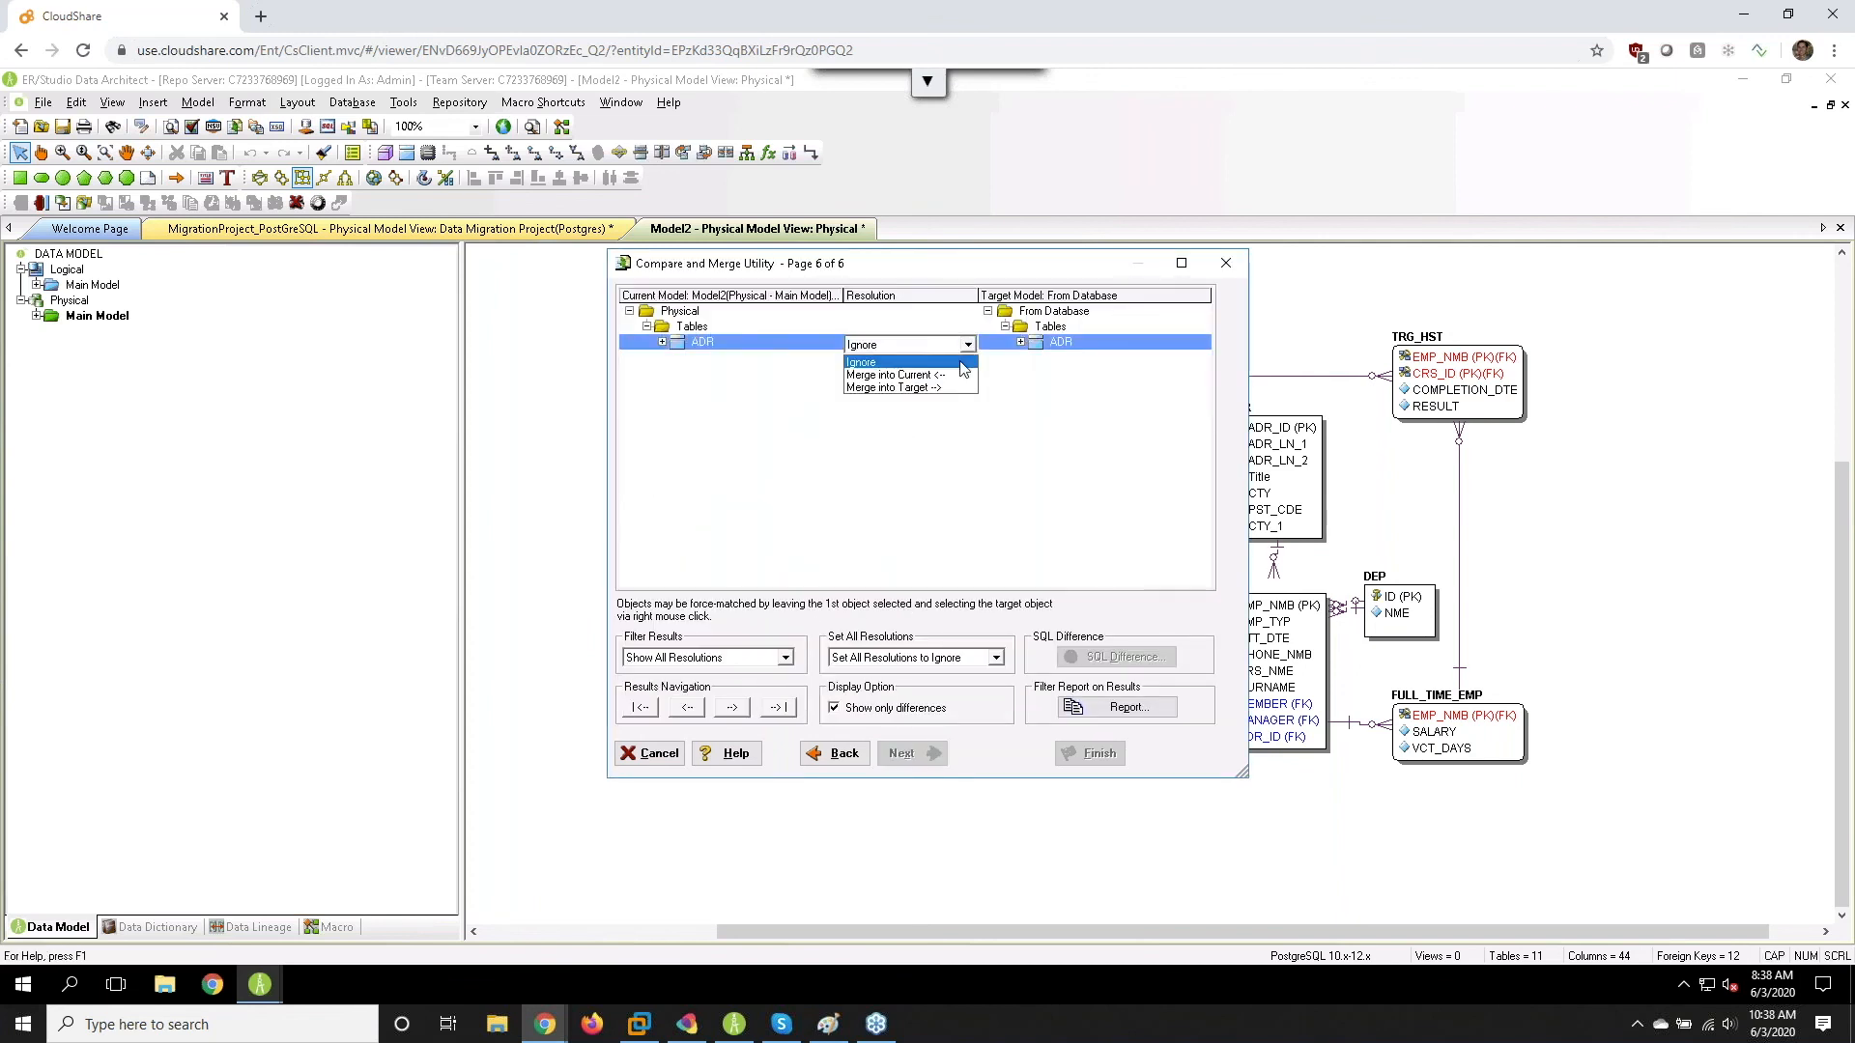
left_click(951, 375)
- Create an HTML merge report with the filename Changes in the As a localized project folder, and open it for viewing
left_click(1121, 706)
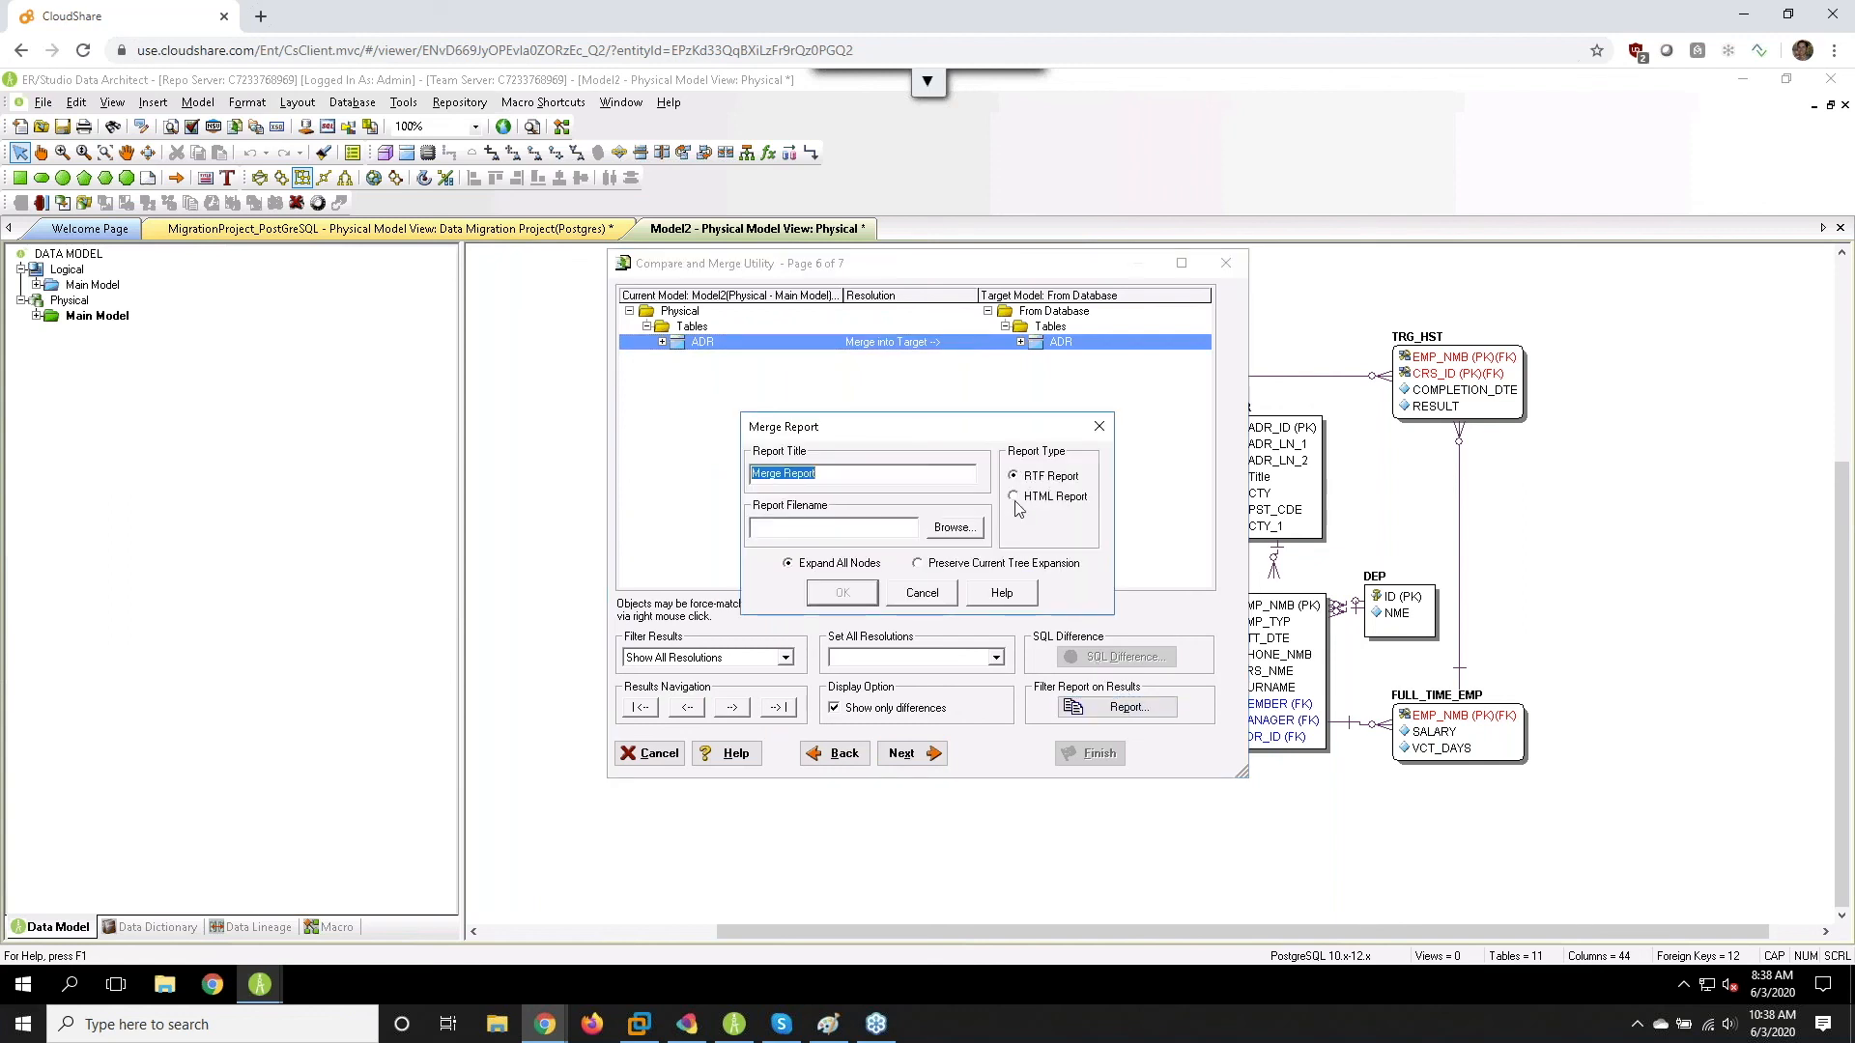
left_click(1014, 499)
left_click(954, 527)
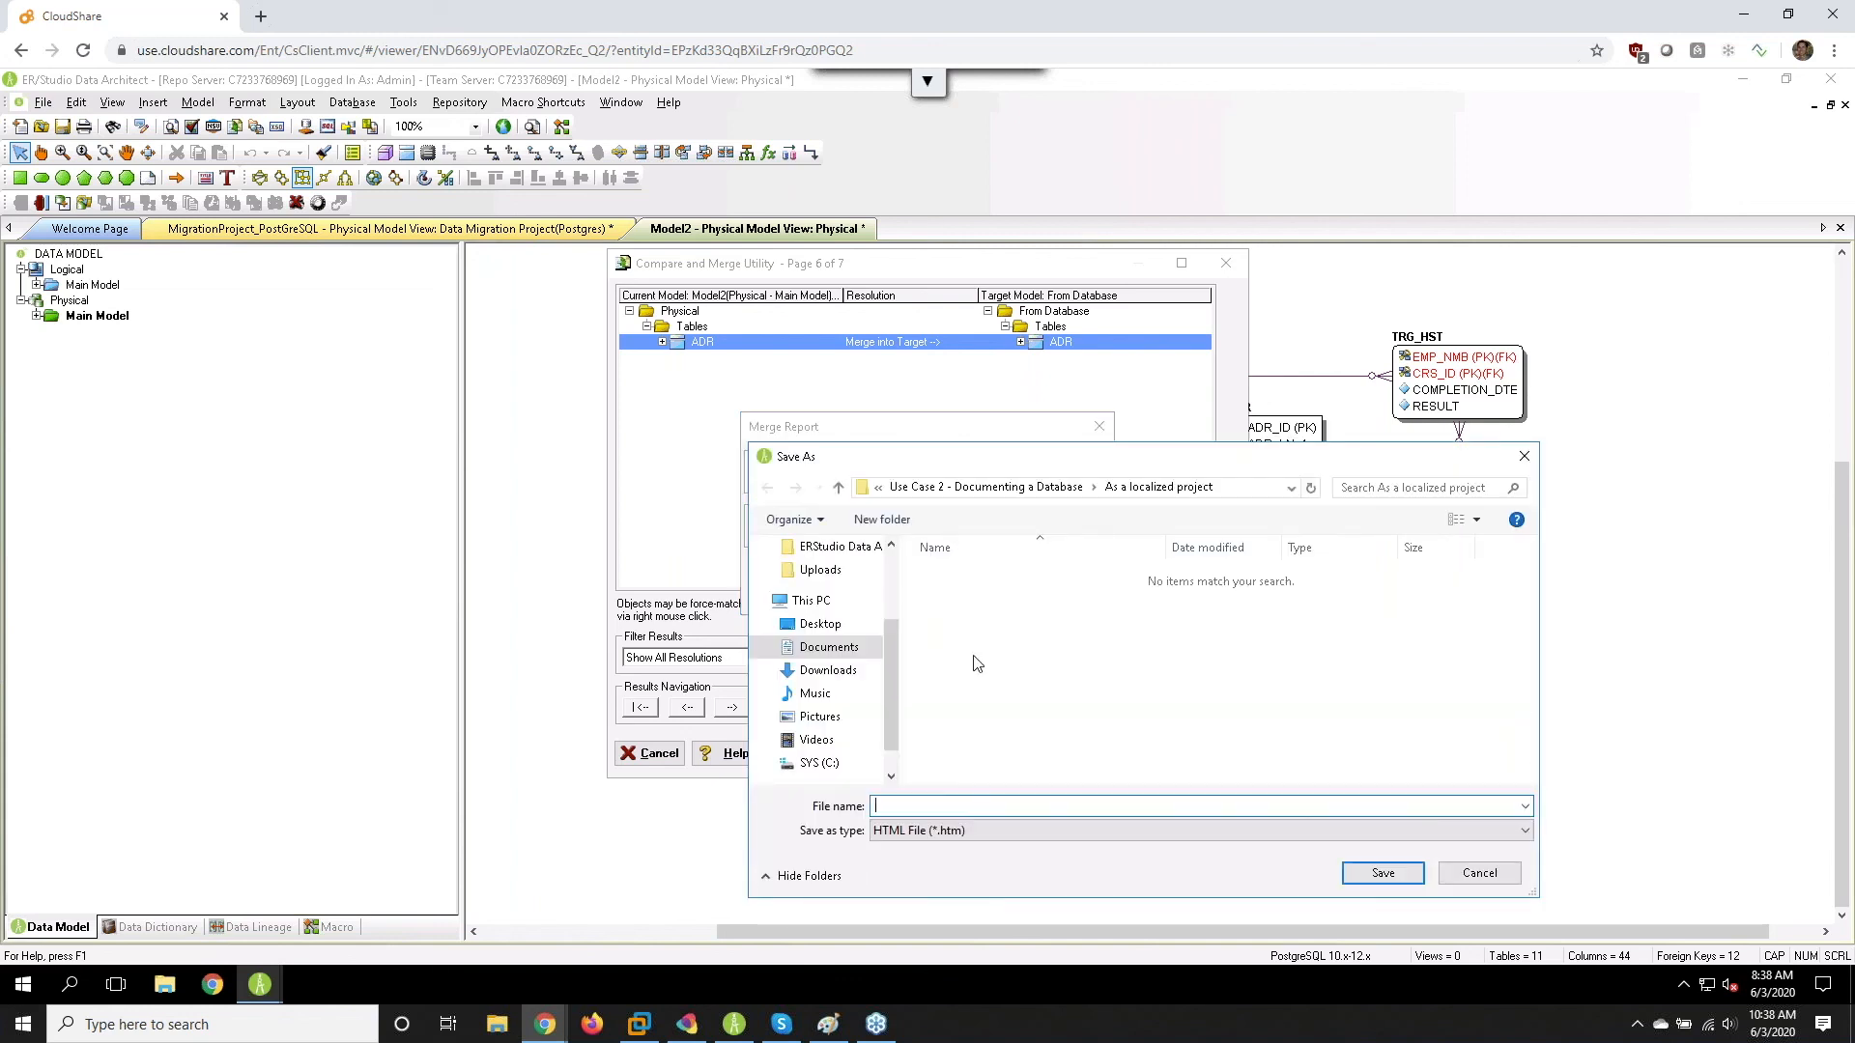
type("Changes")
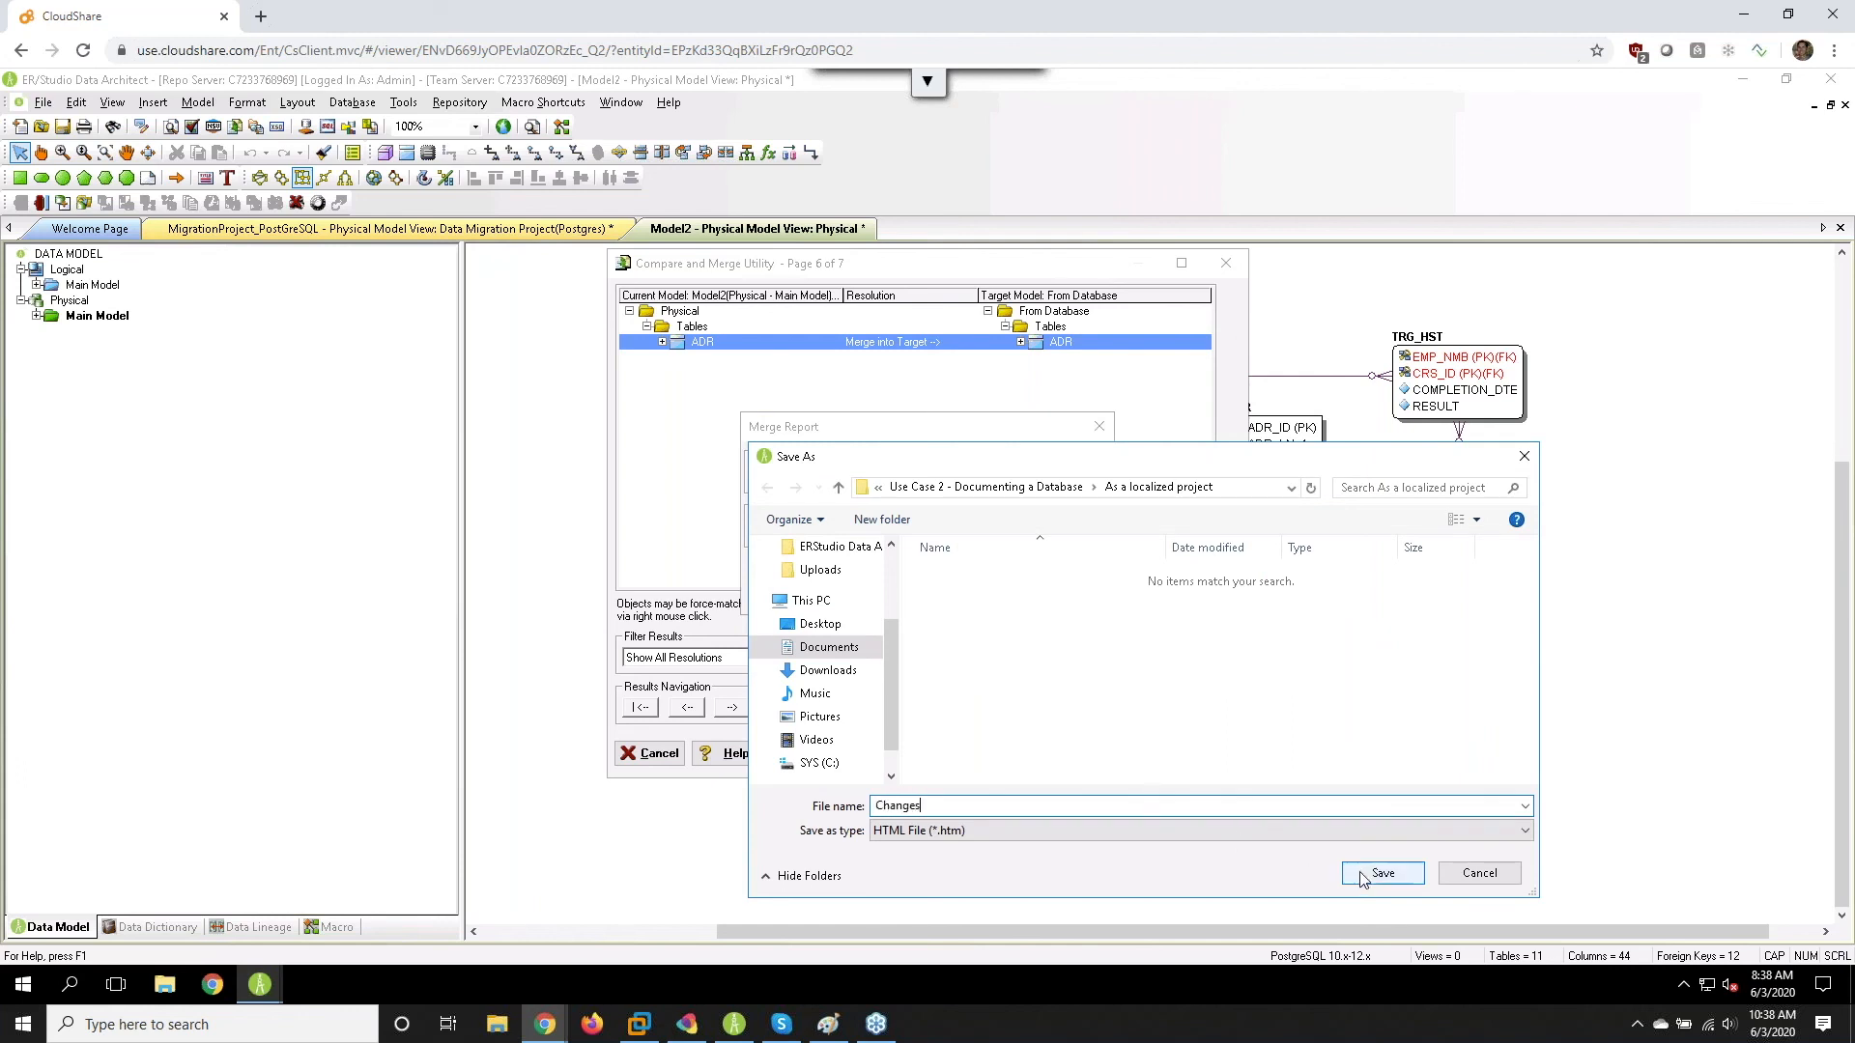
left_click(1382, 874)
left_click(839, 595)
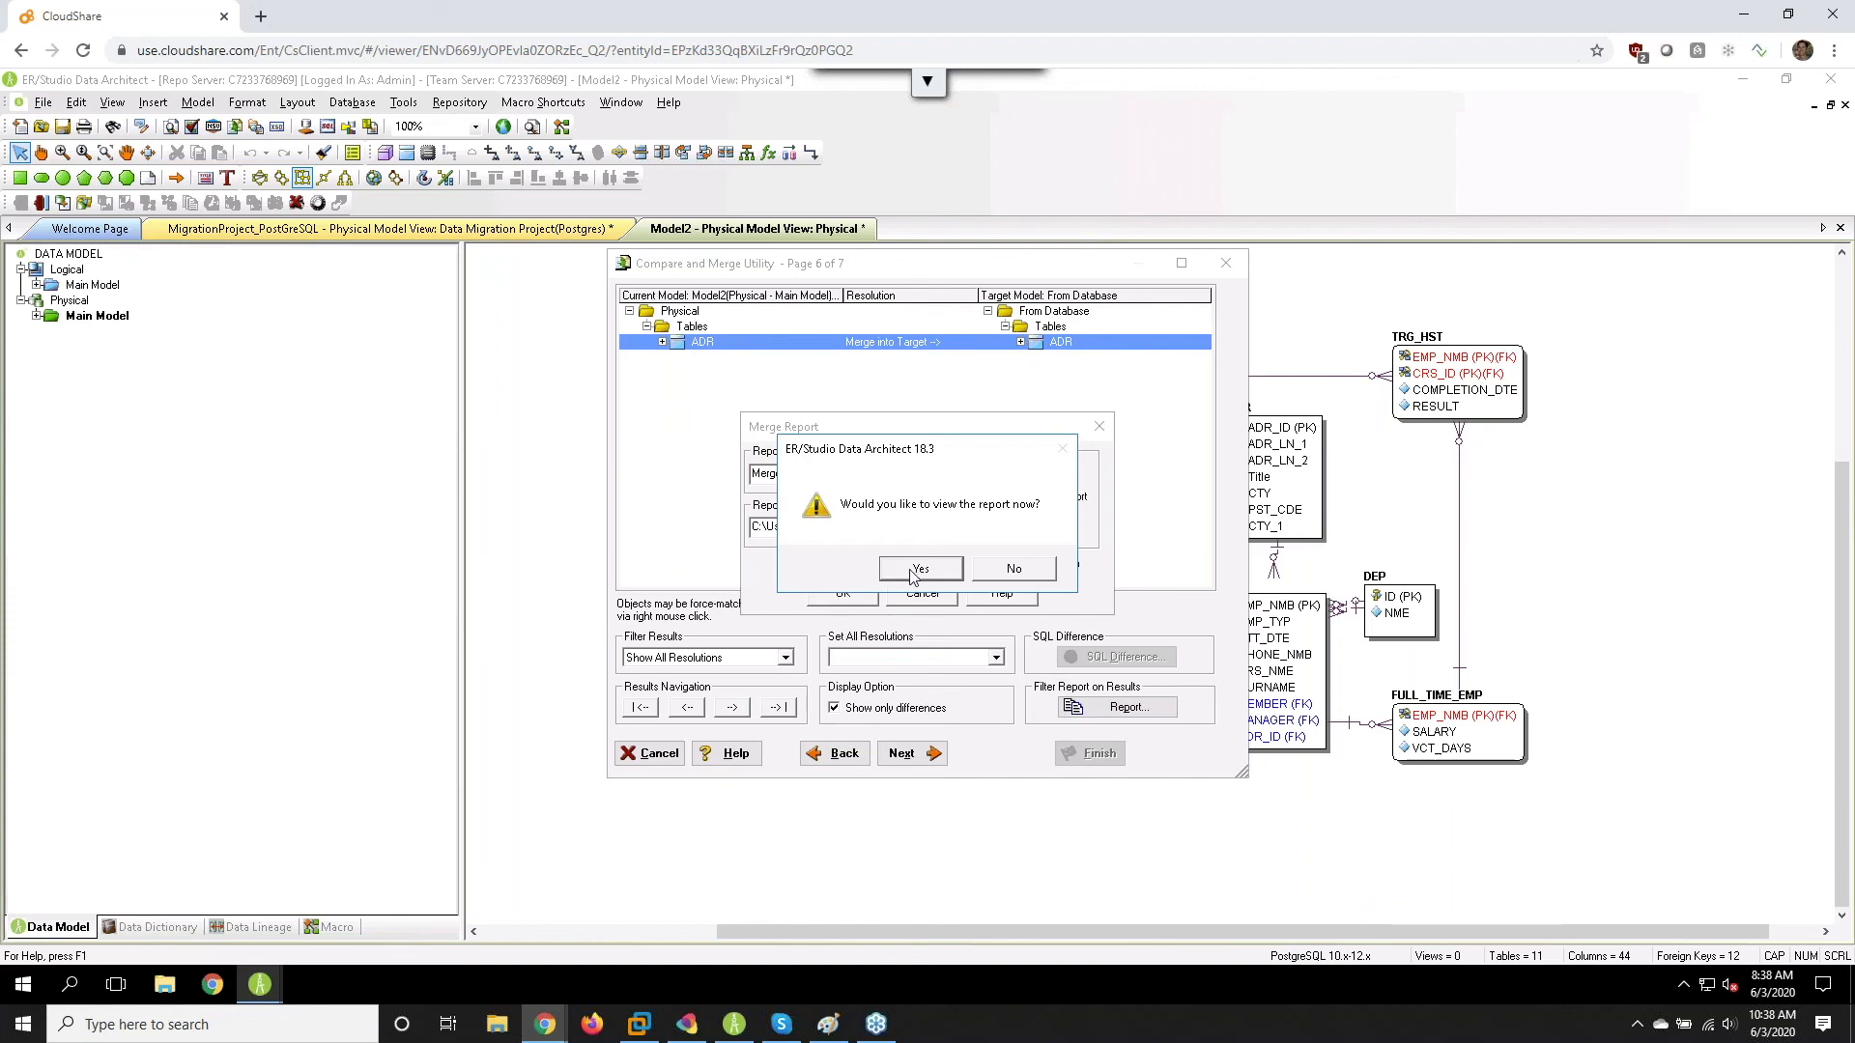
left_click(919, 570)
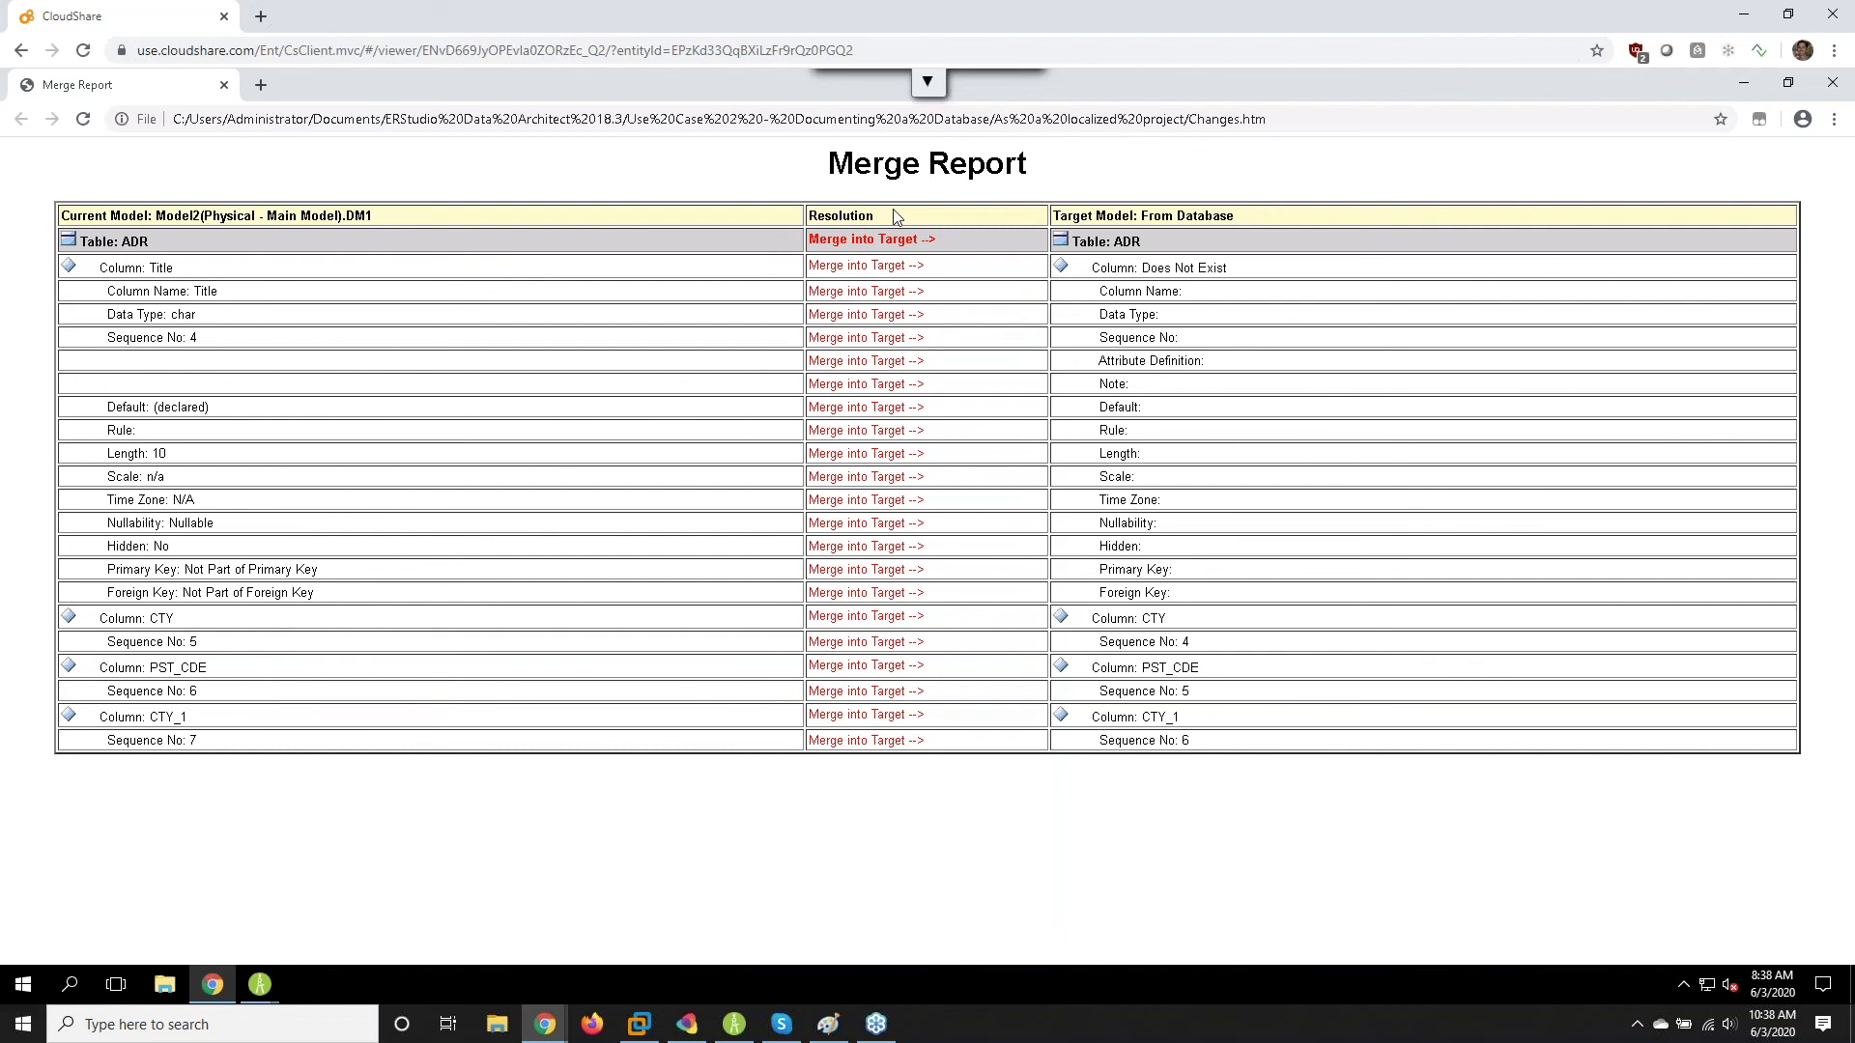
- Review the ADR differences in the merge report, close the report and cancel the comparison wizard
left_click_drag(114, 242, 1209, 766)
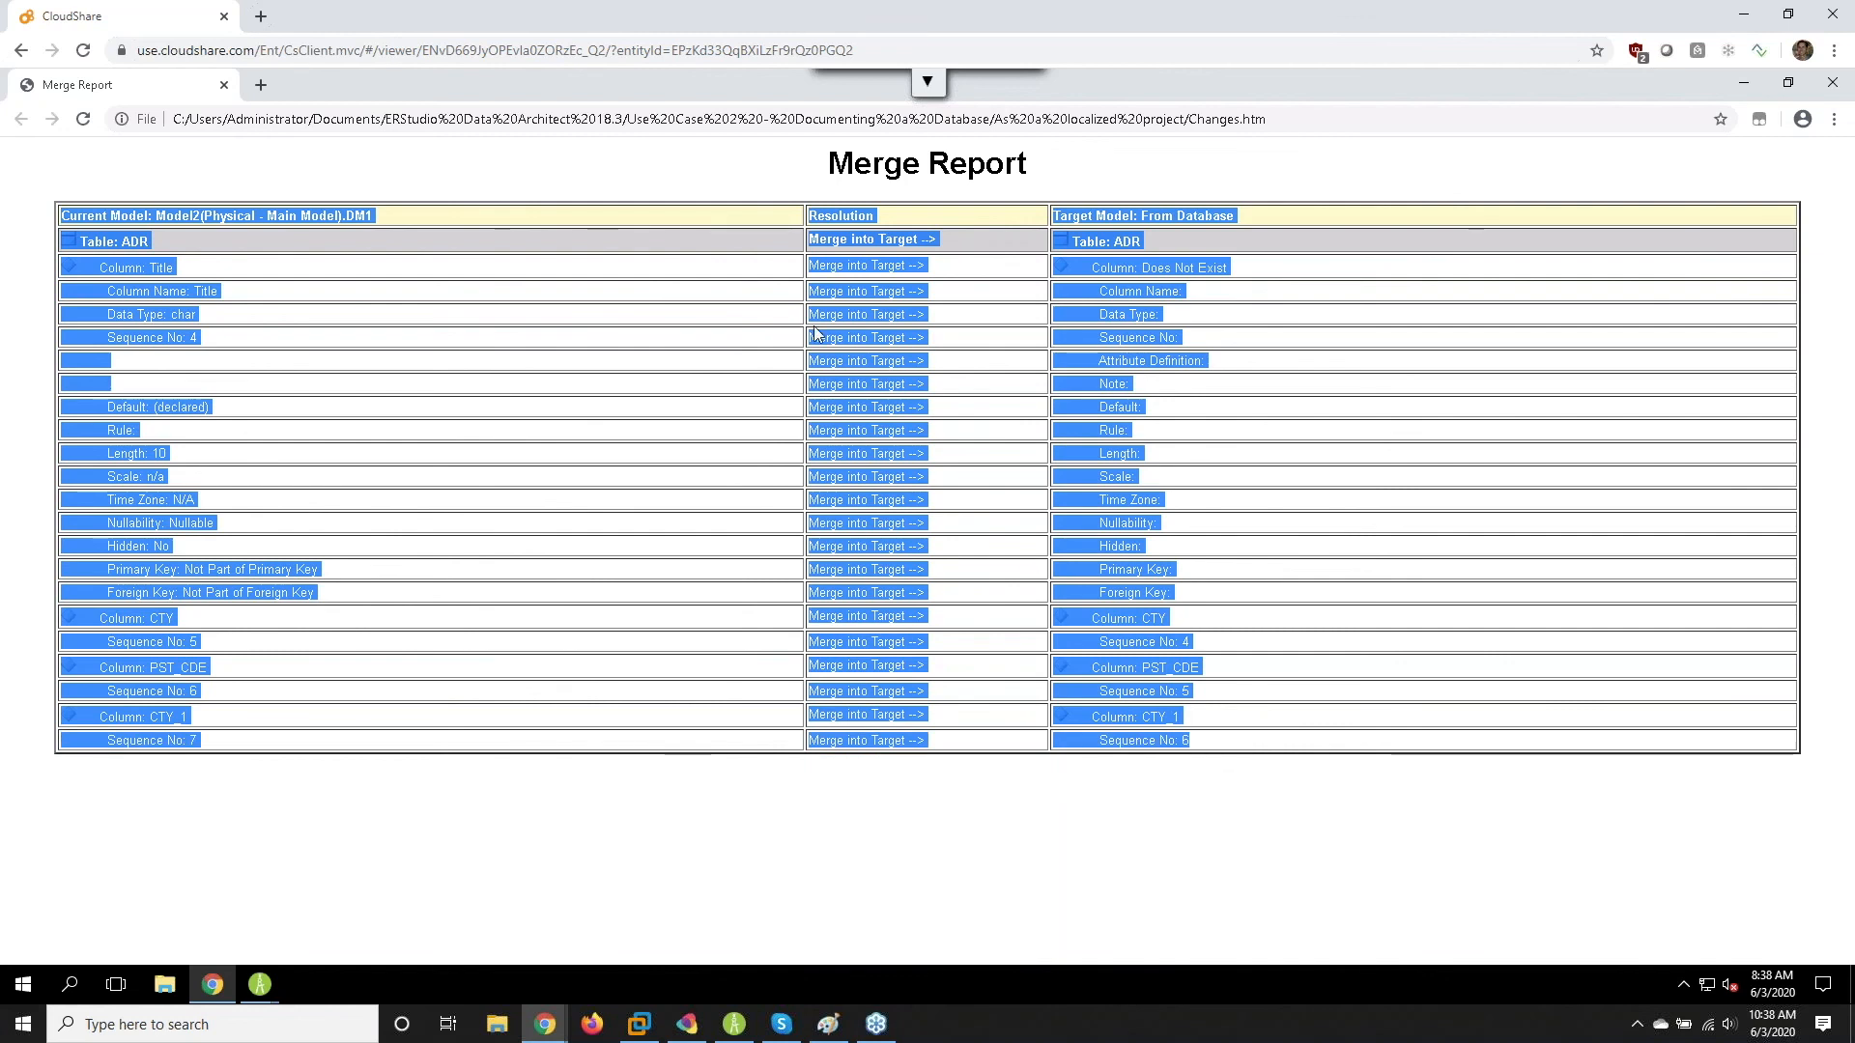
left_click(224, 85)
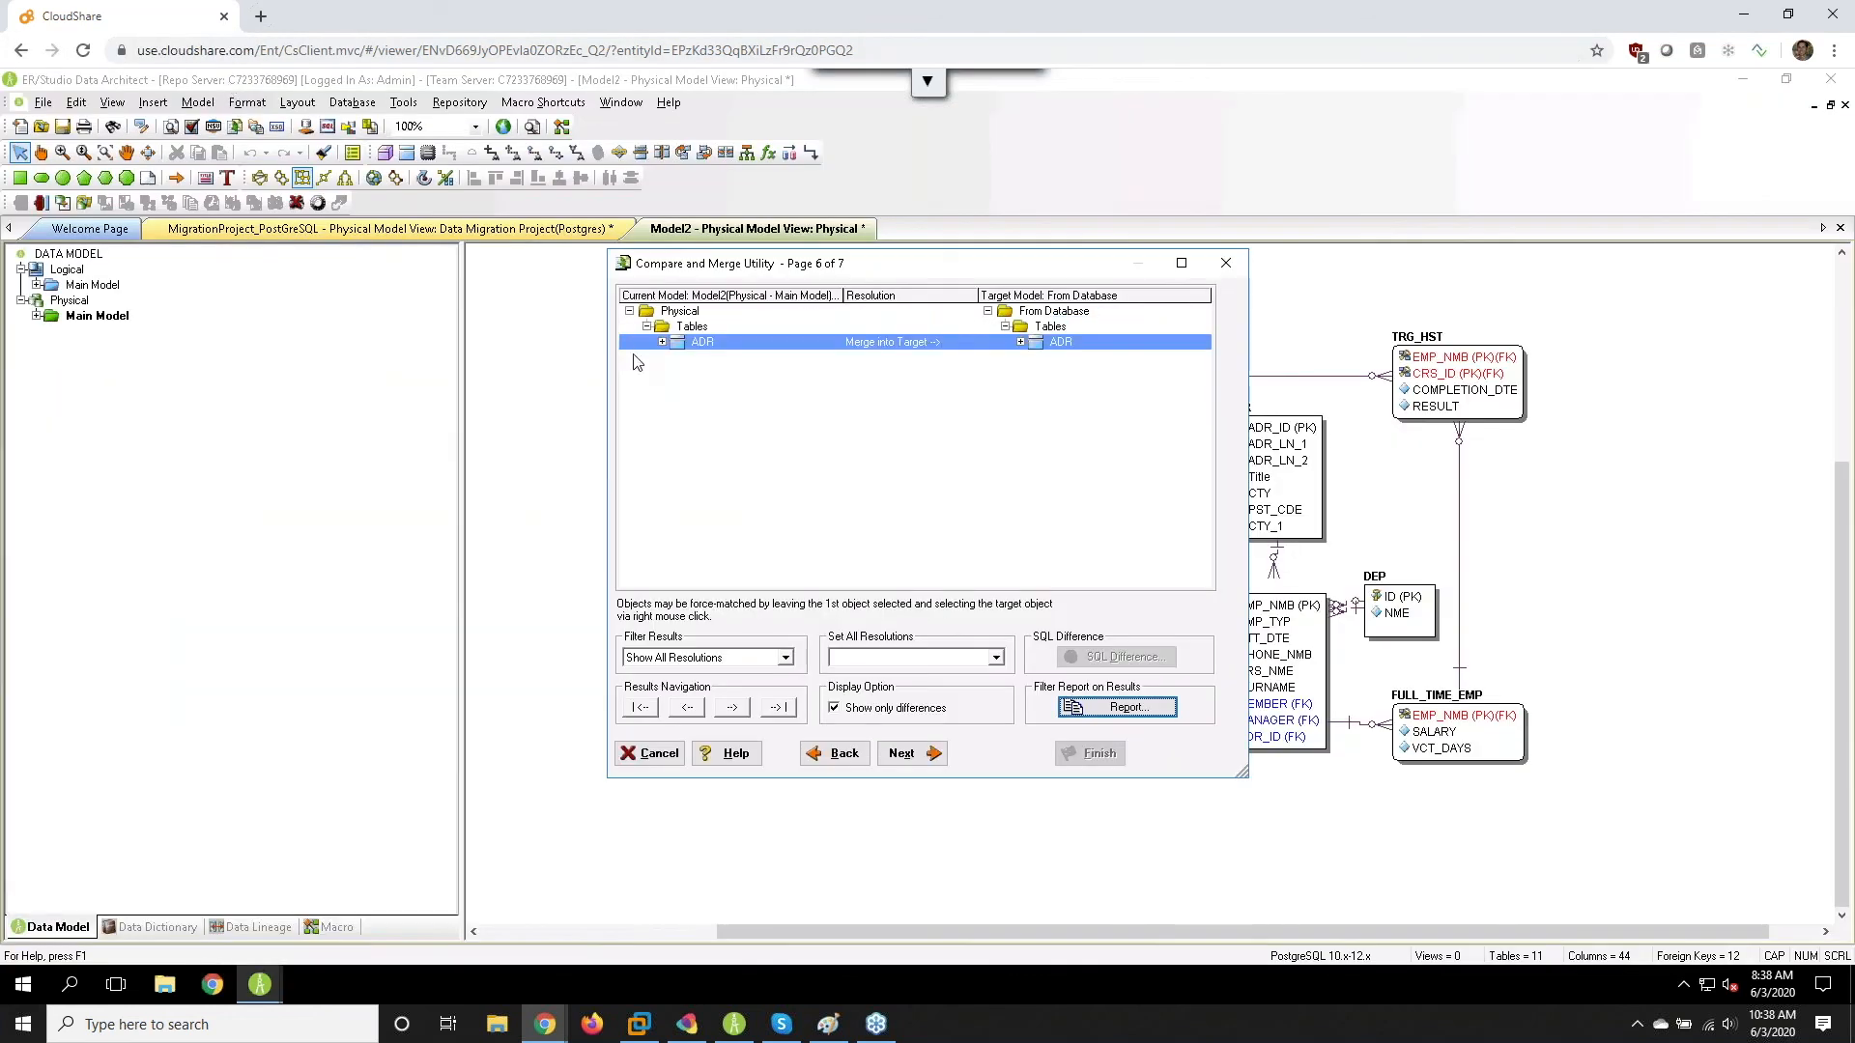
left_click(657, 755)
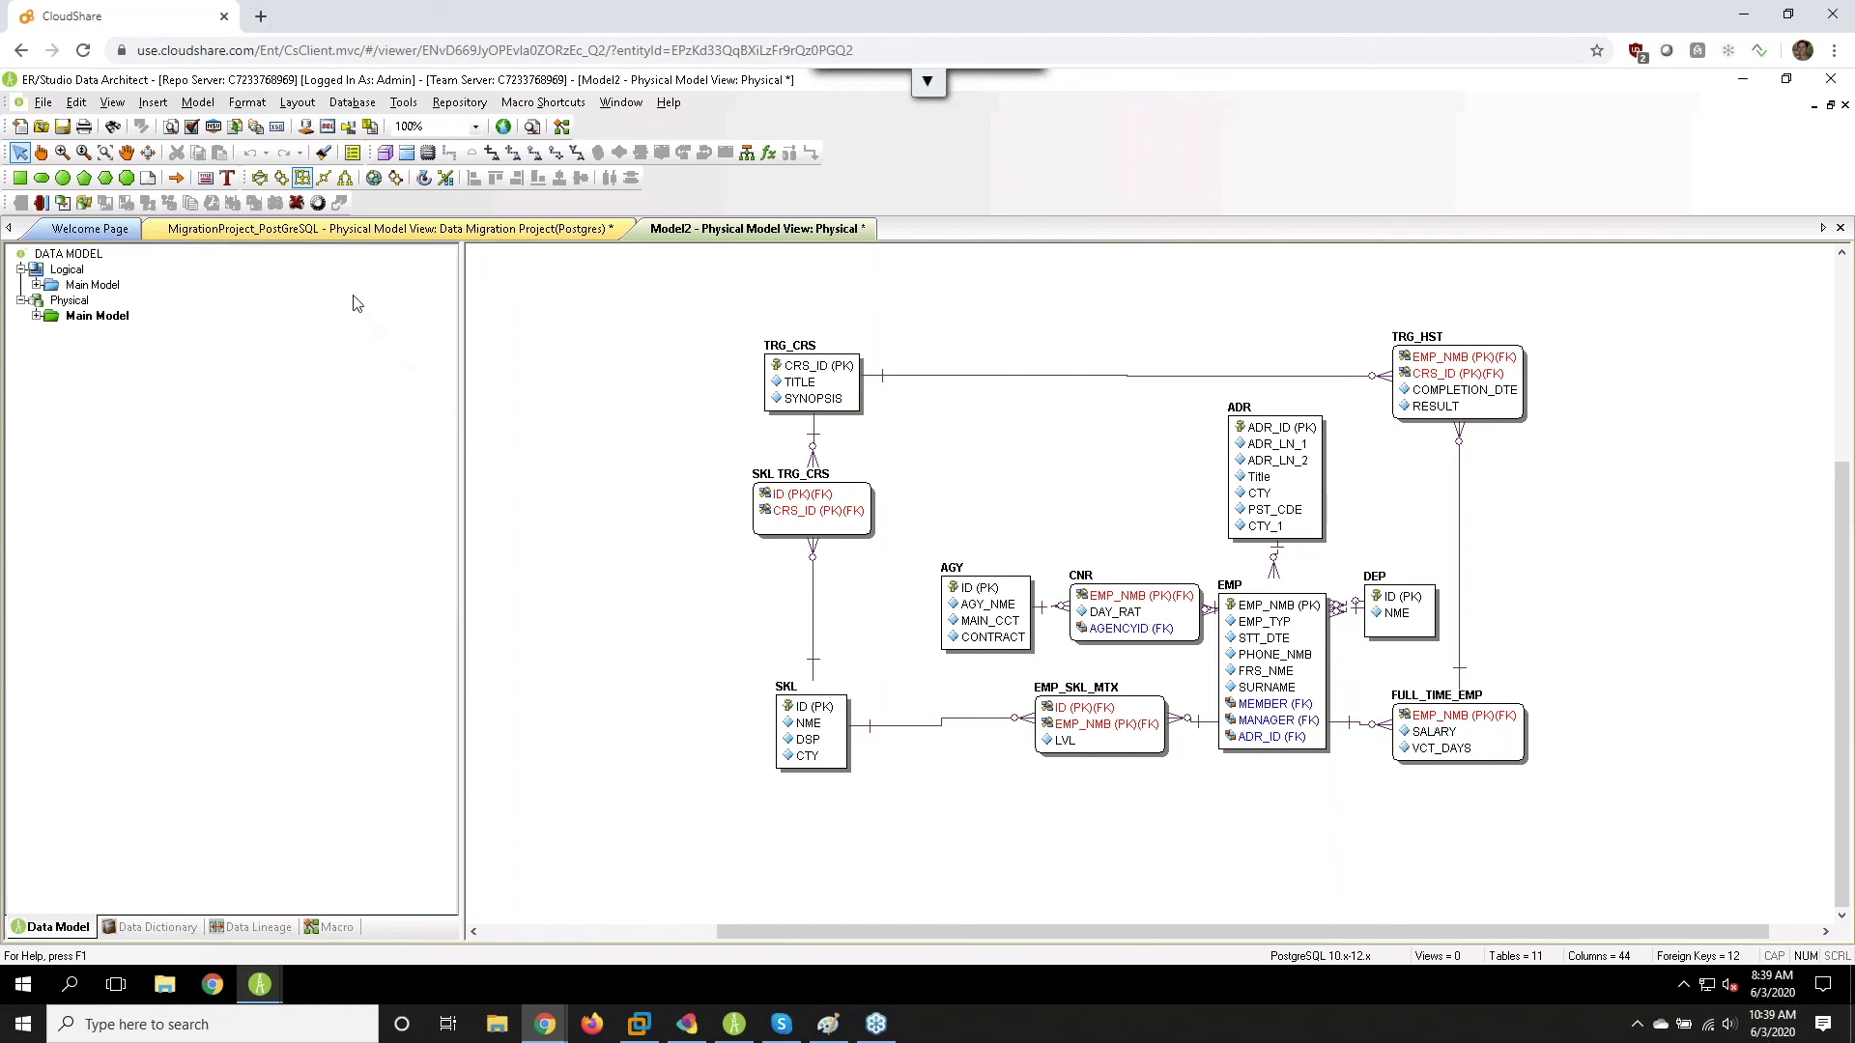
- Switch to the MigrationProject_PostGreSQL model and start the Generate Physical Model wizard from its logical model
left_click(322, 238)
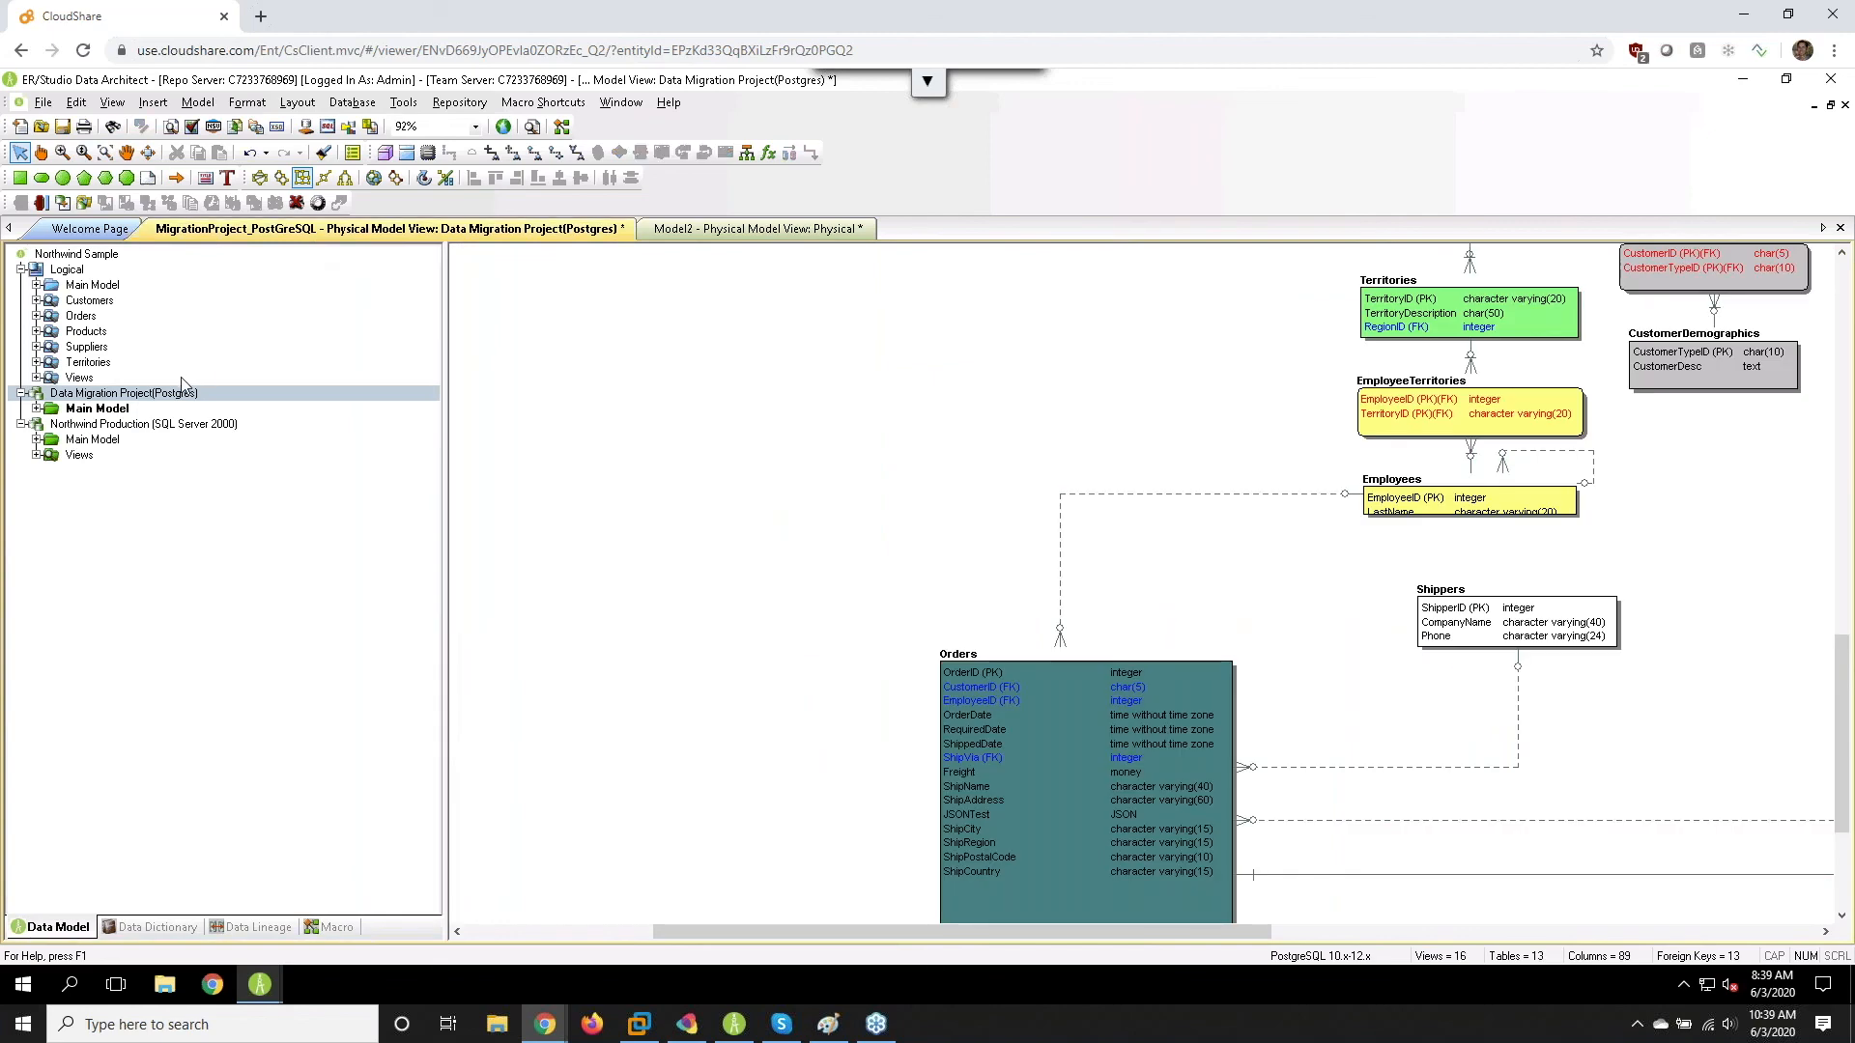
left_click(66, 271)
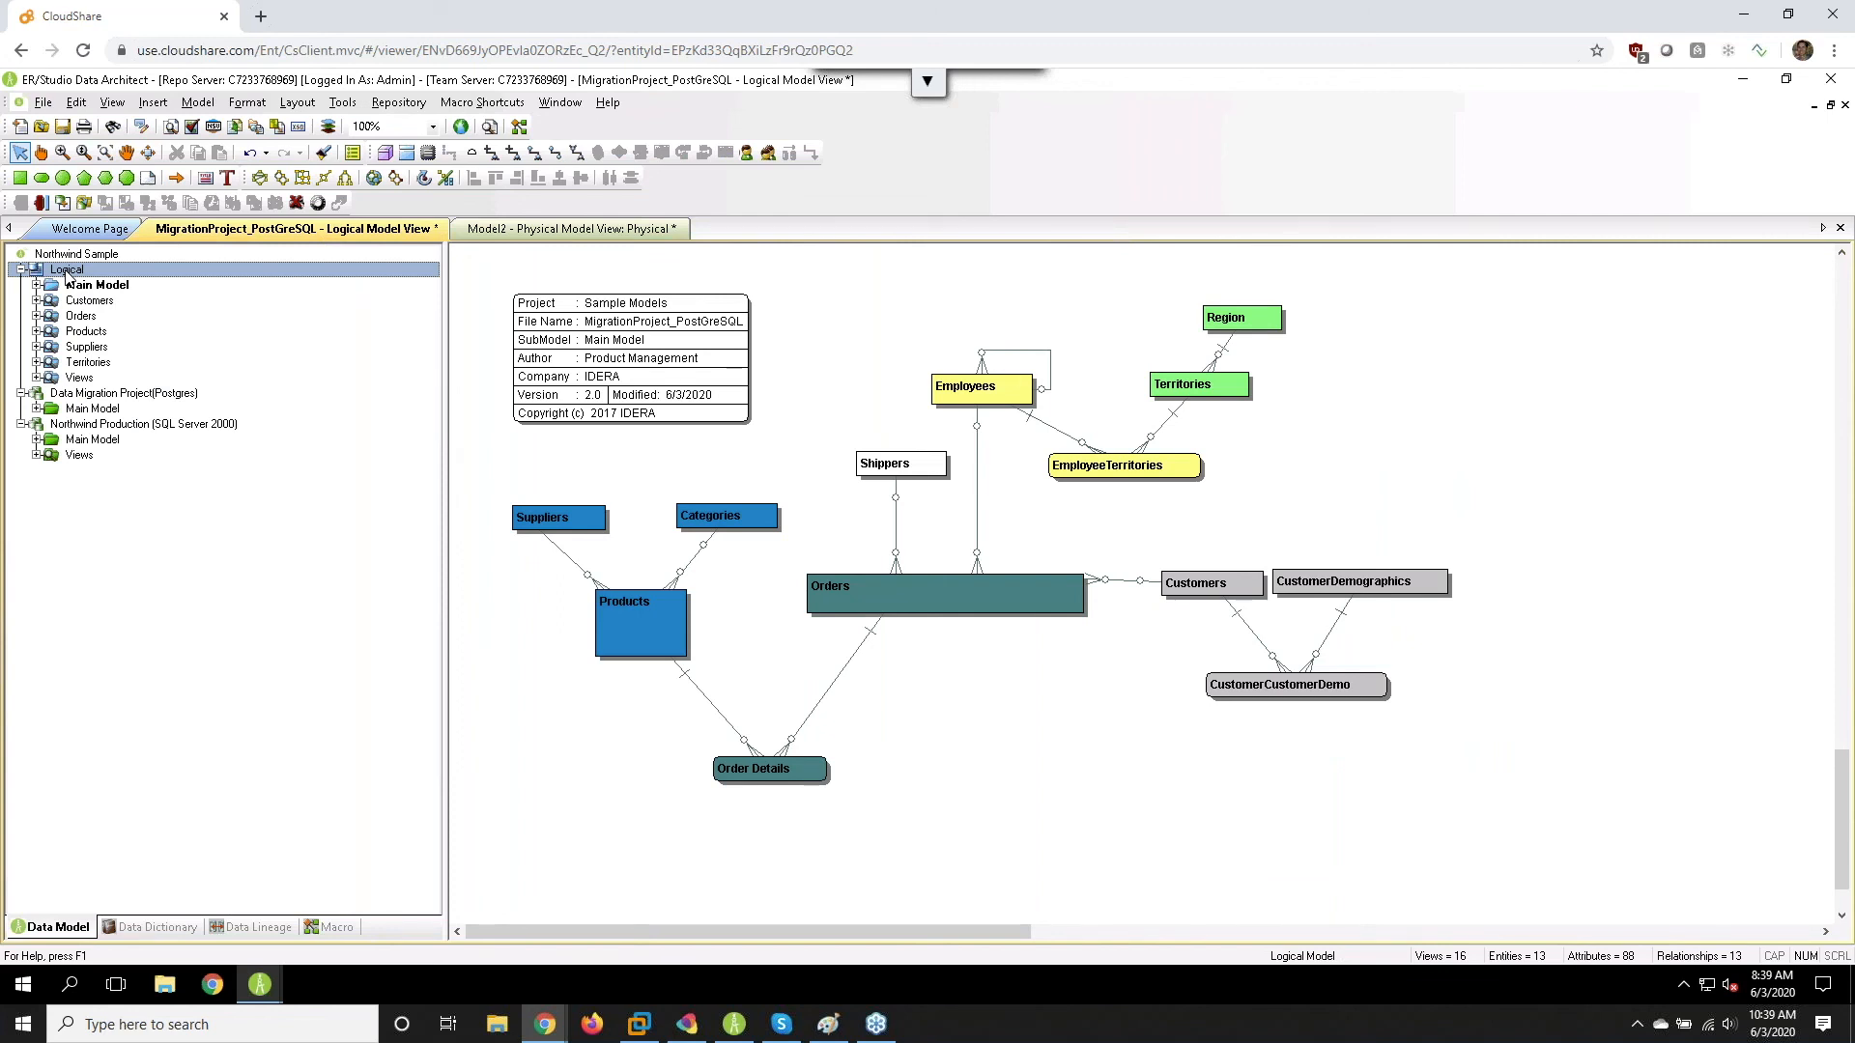
right_click(66, 272)
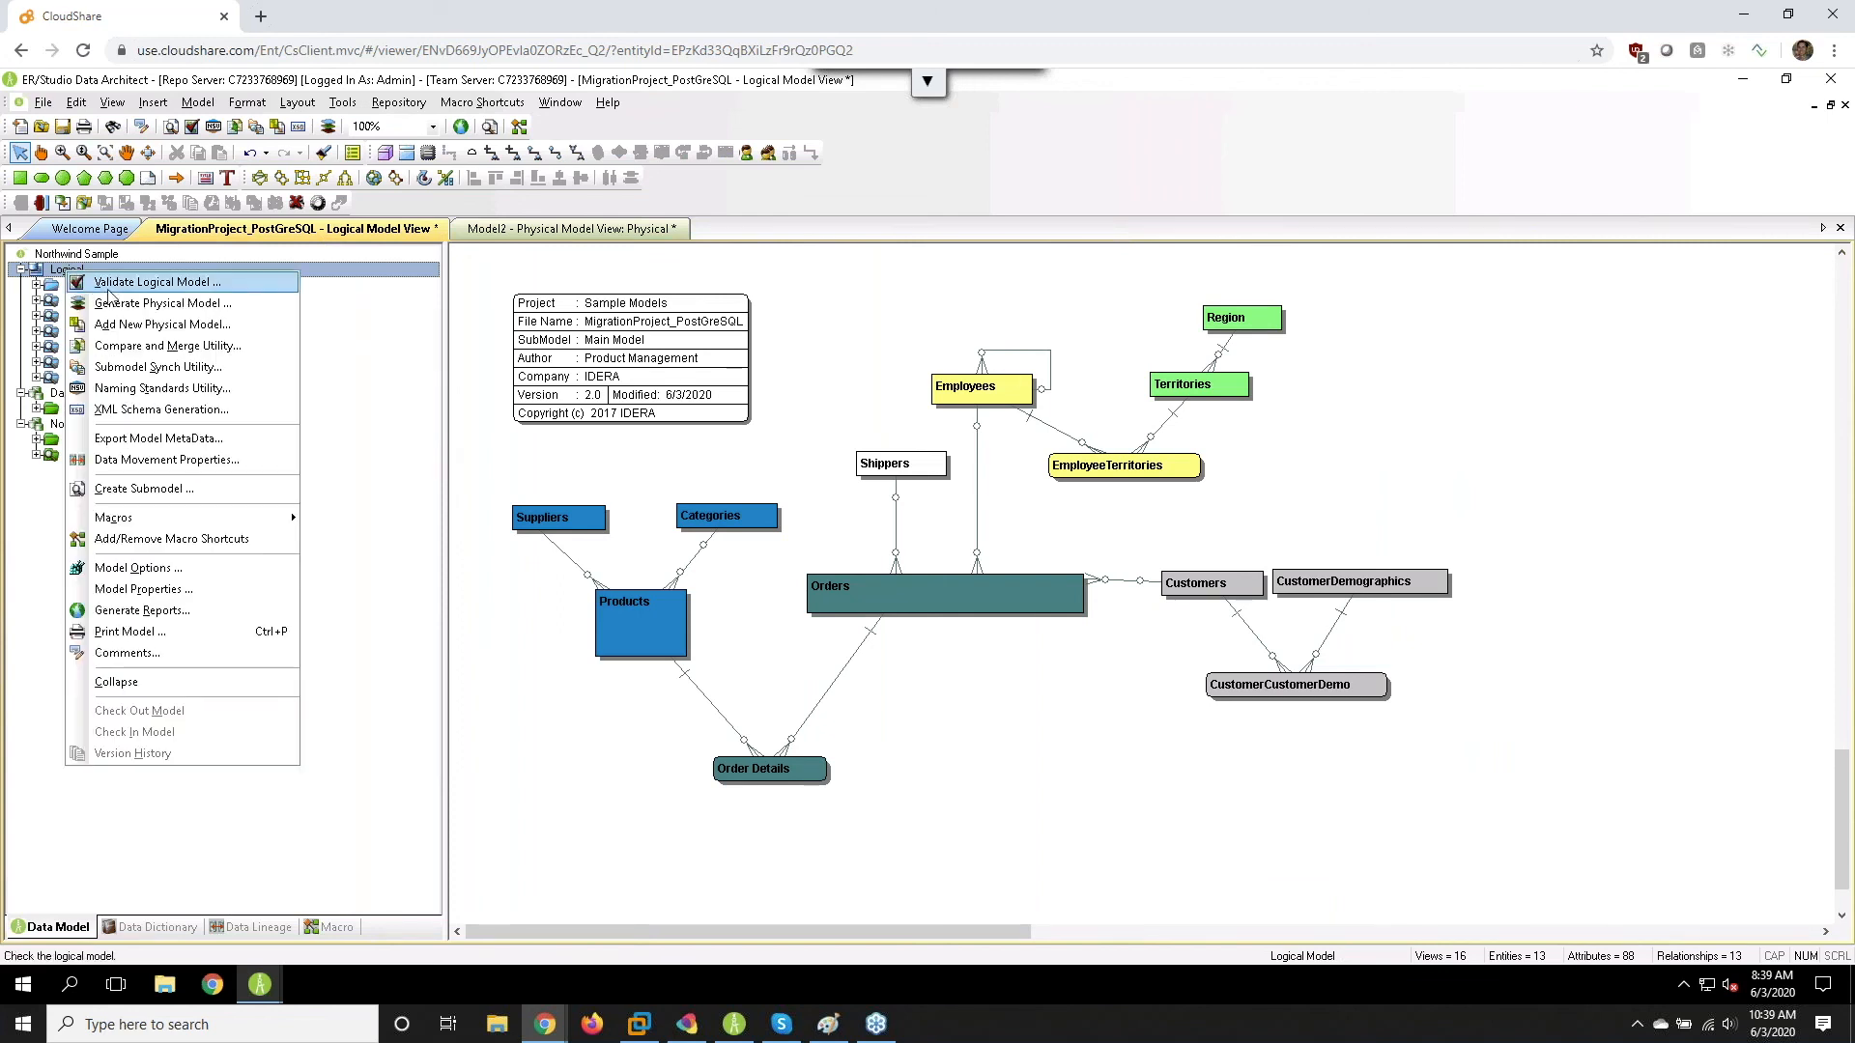
left_click(129, 305)
left_click(884, 556)
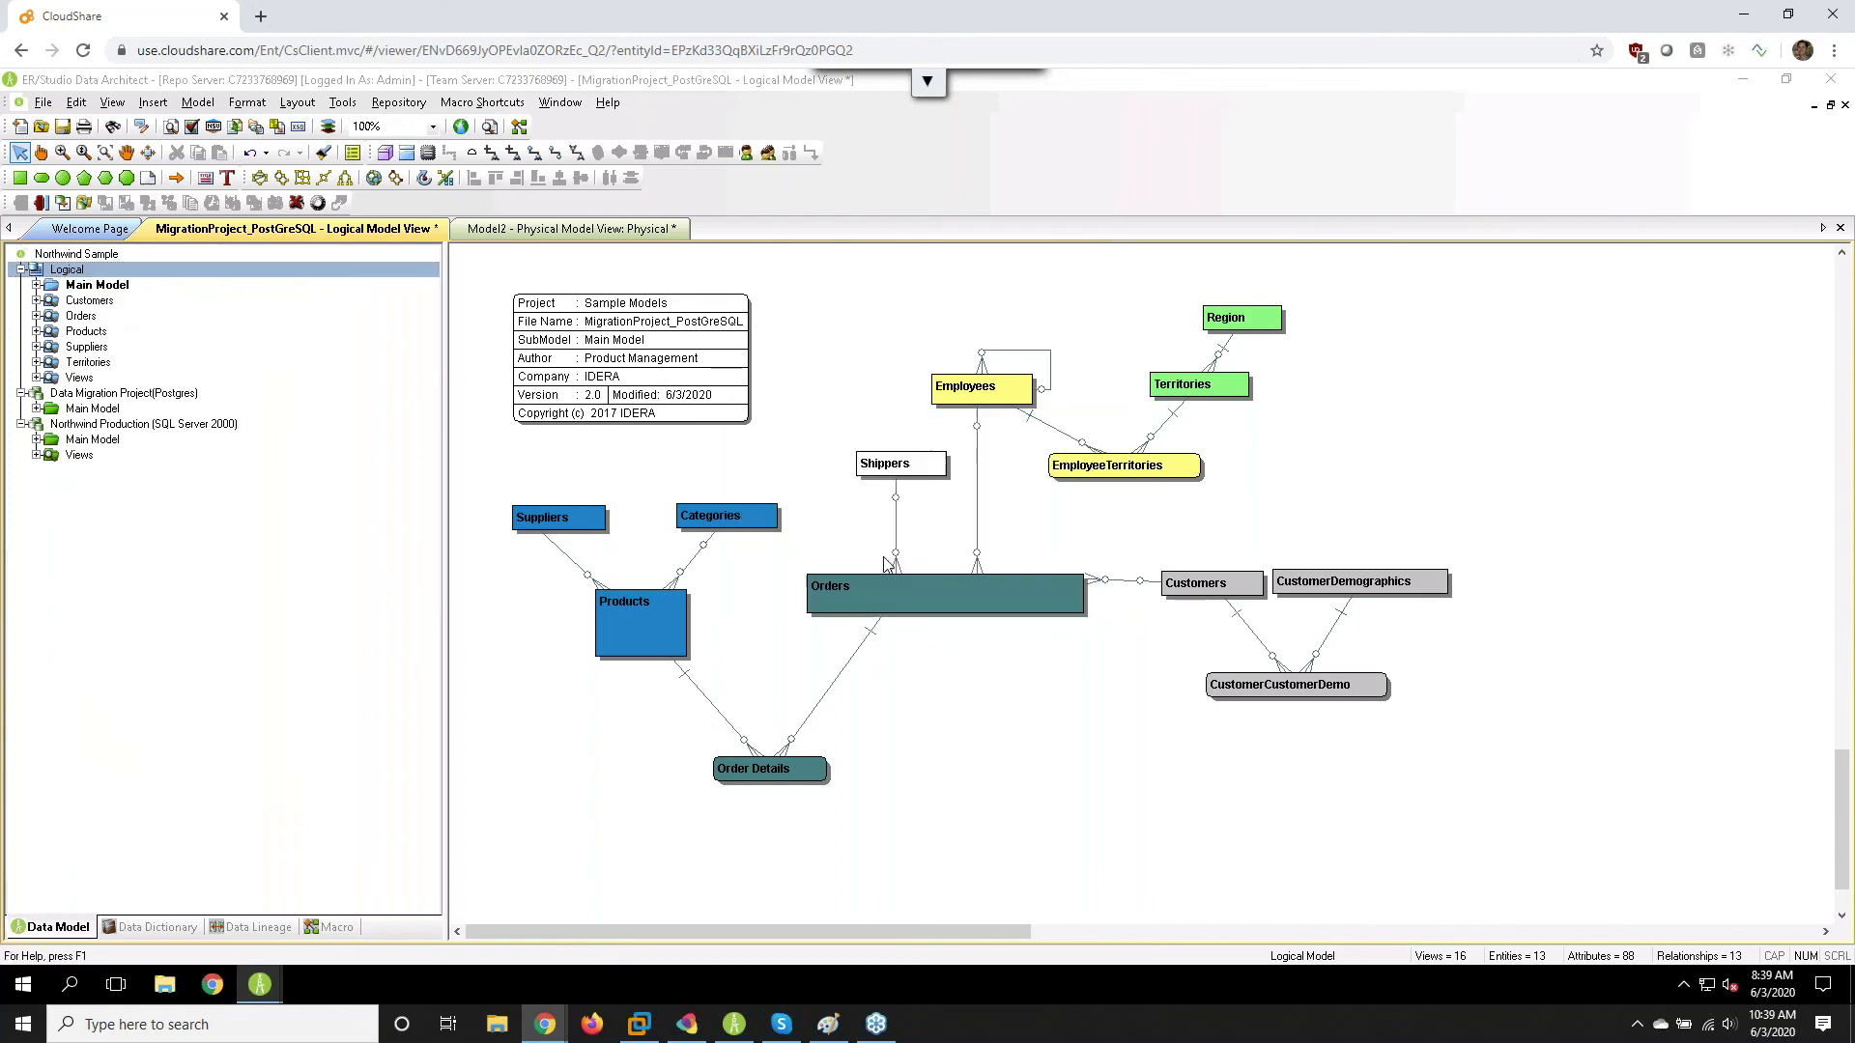
- Browse the target database platforms offered for the new physical model, then close the wizard without generating anything
left_click(860, 422)
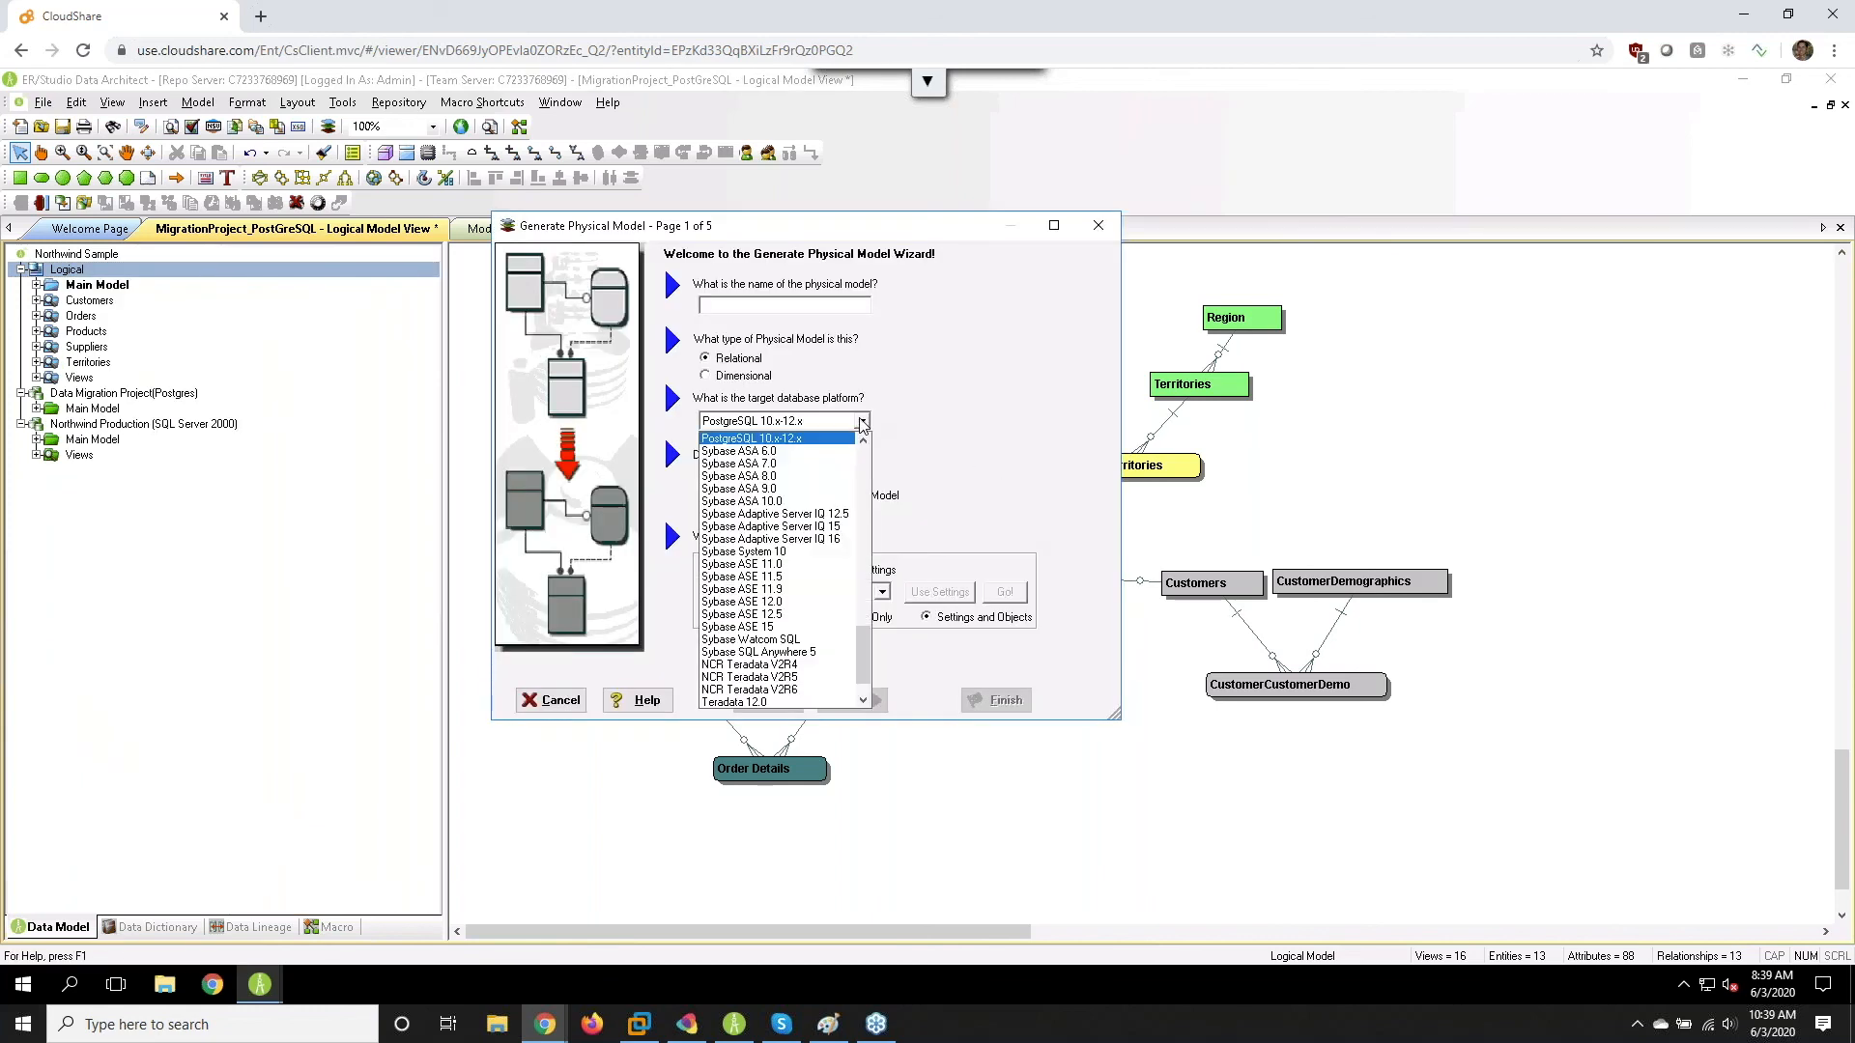
left_click_drag(866, 655, 865, 543)
left_click(935, 449)
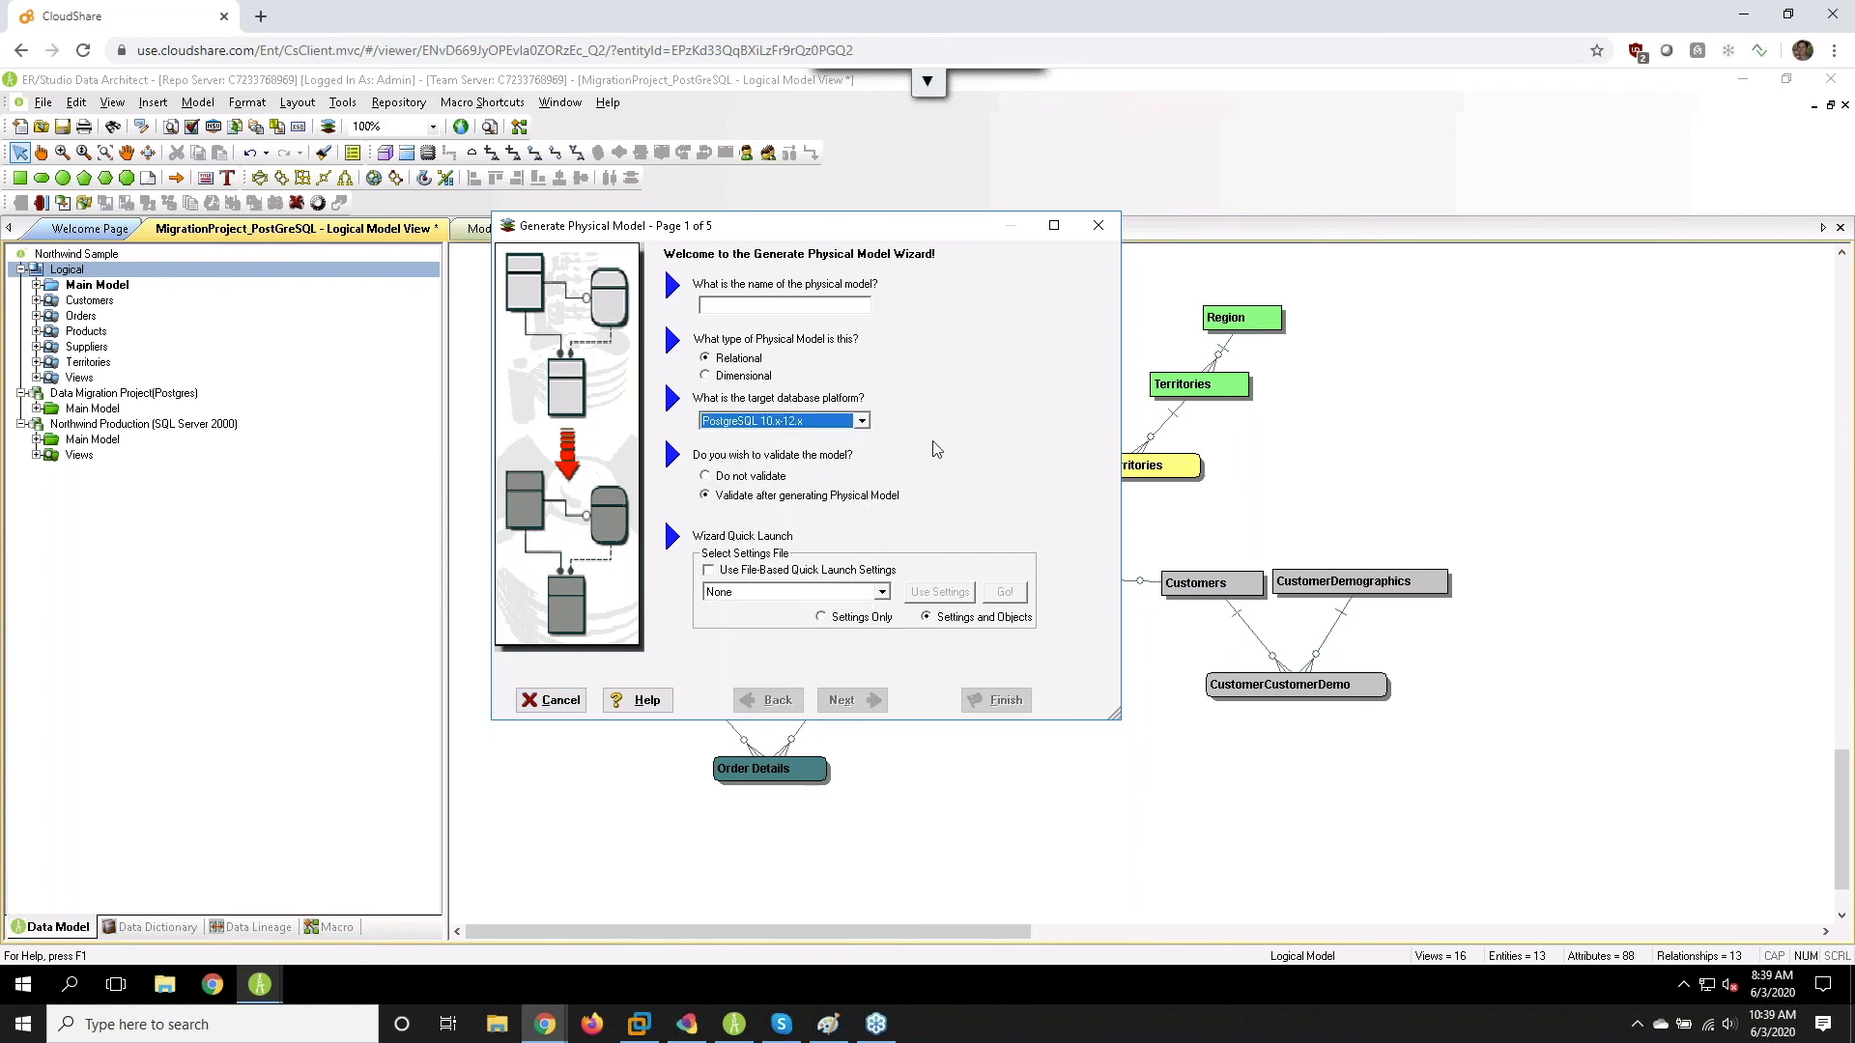
left_click(1097, 228)
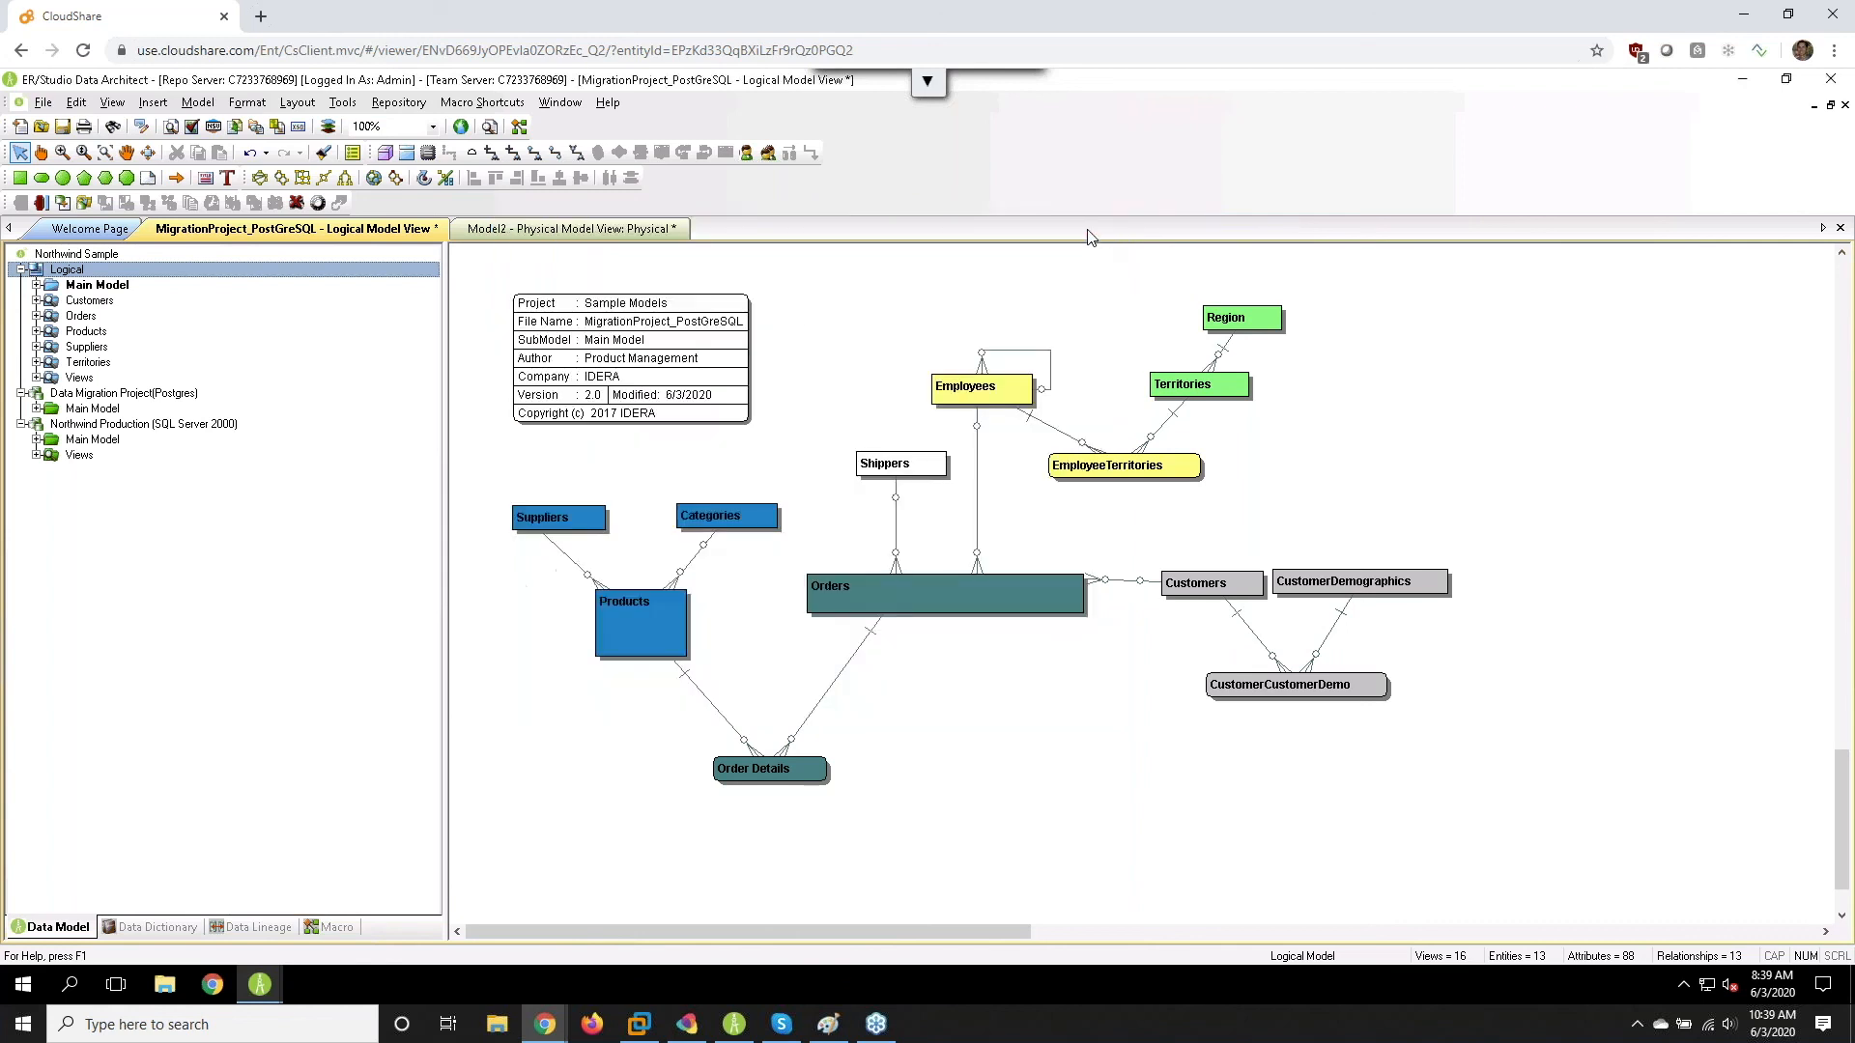
- Display the Data Migration Project(Postgres) physical model, look over its available model operations and dismiss them
double_click(110, 394)
right_click(110, 394)
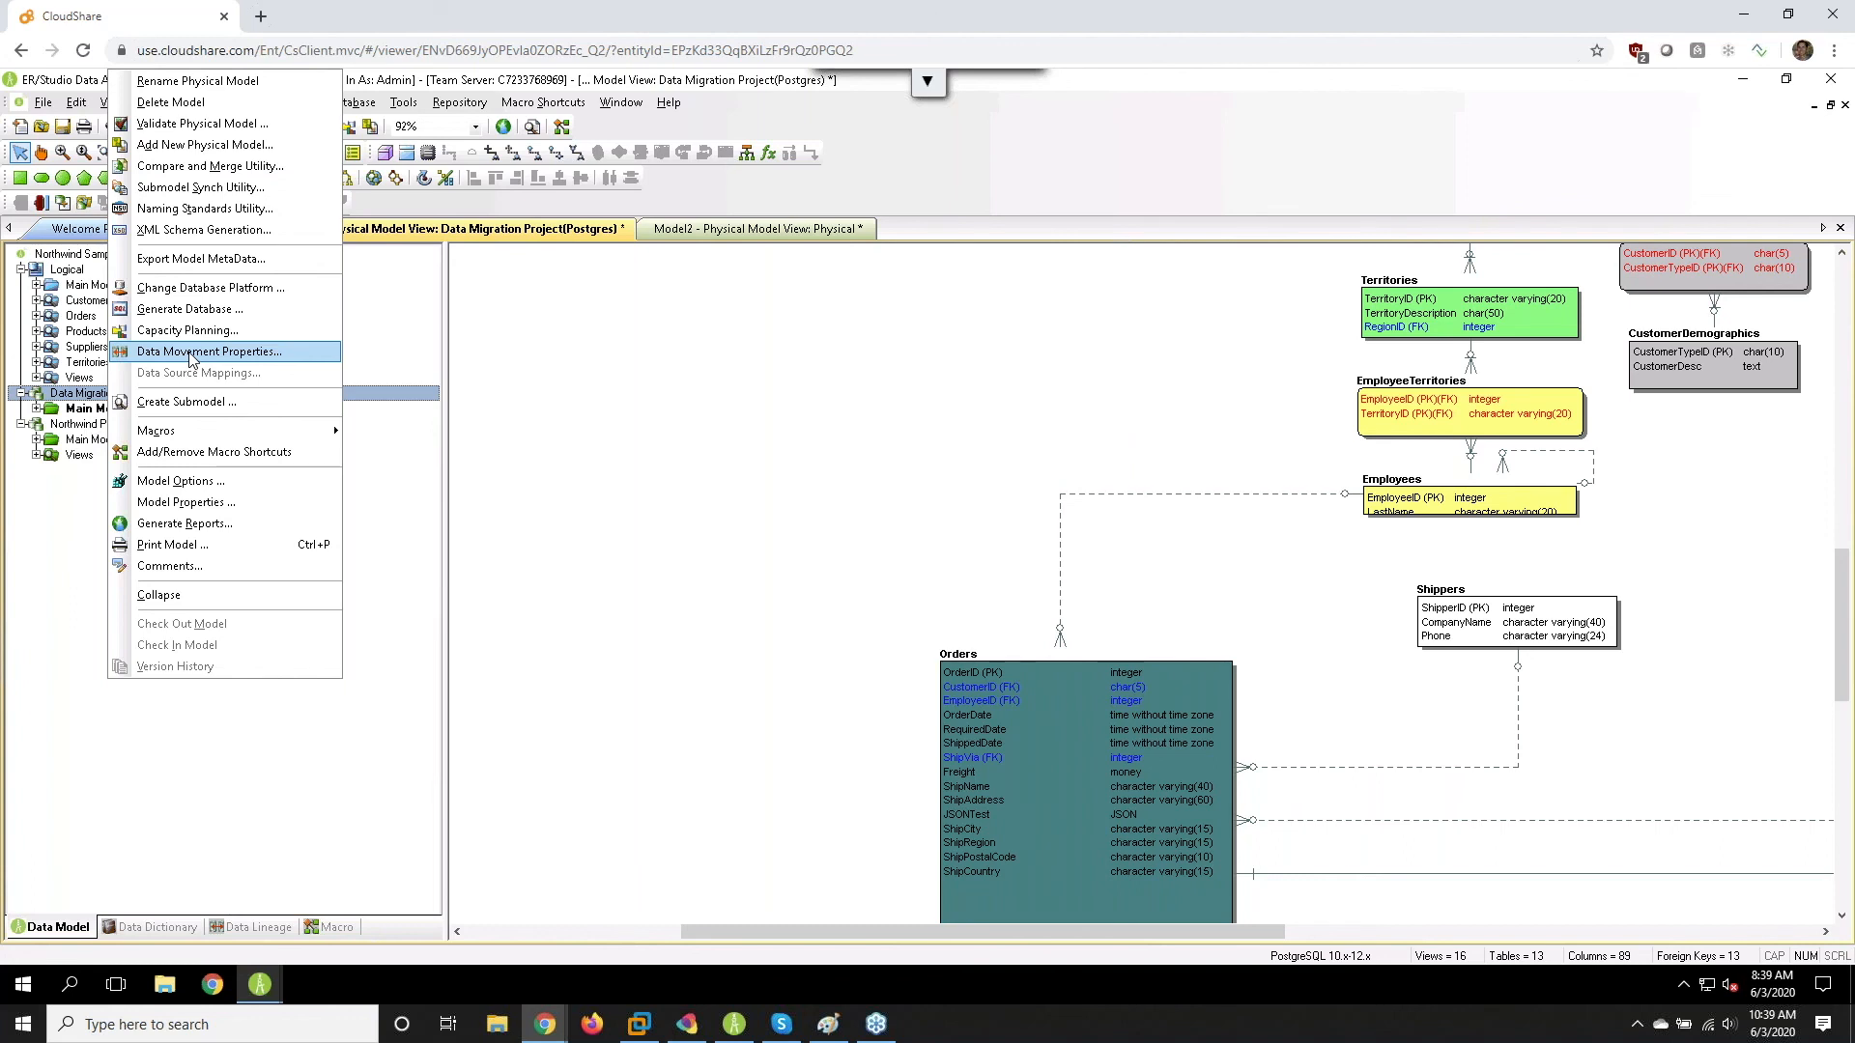
left_click(269, 913)
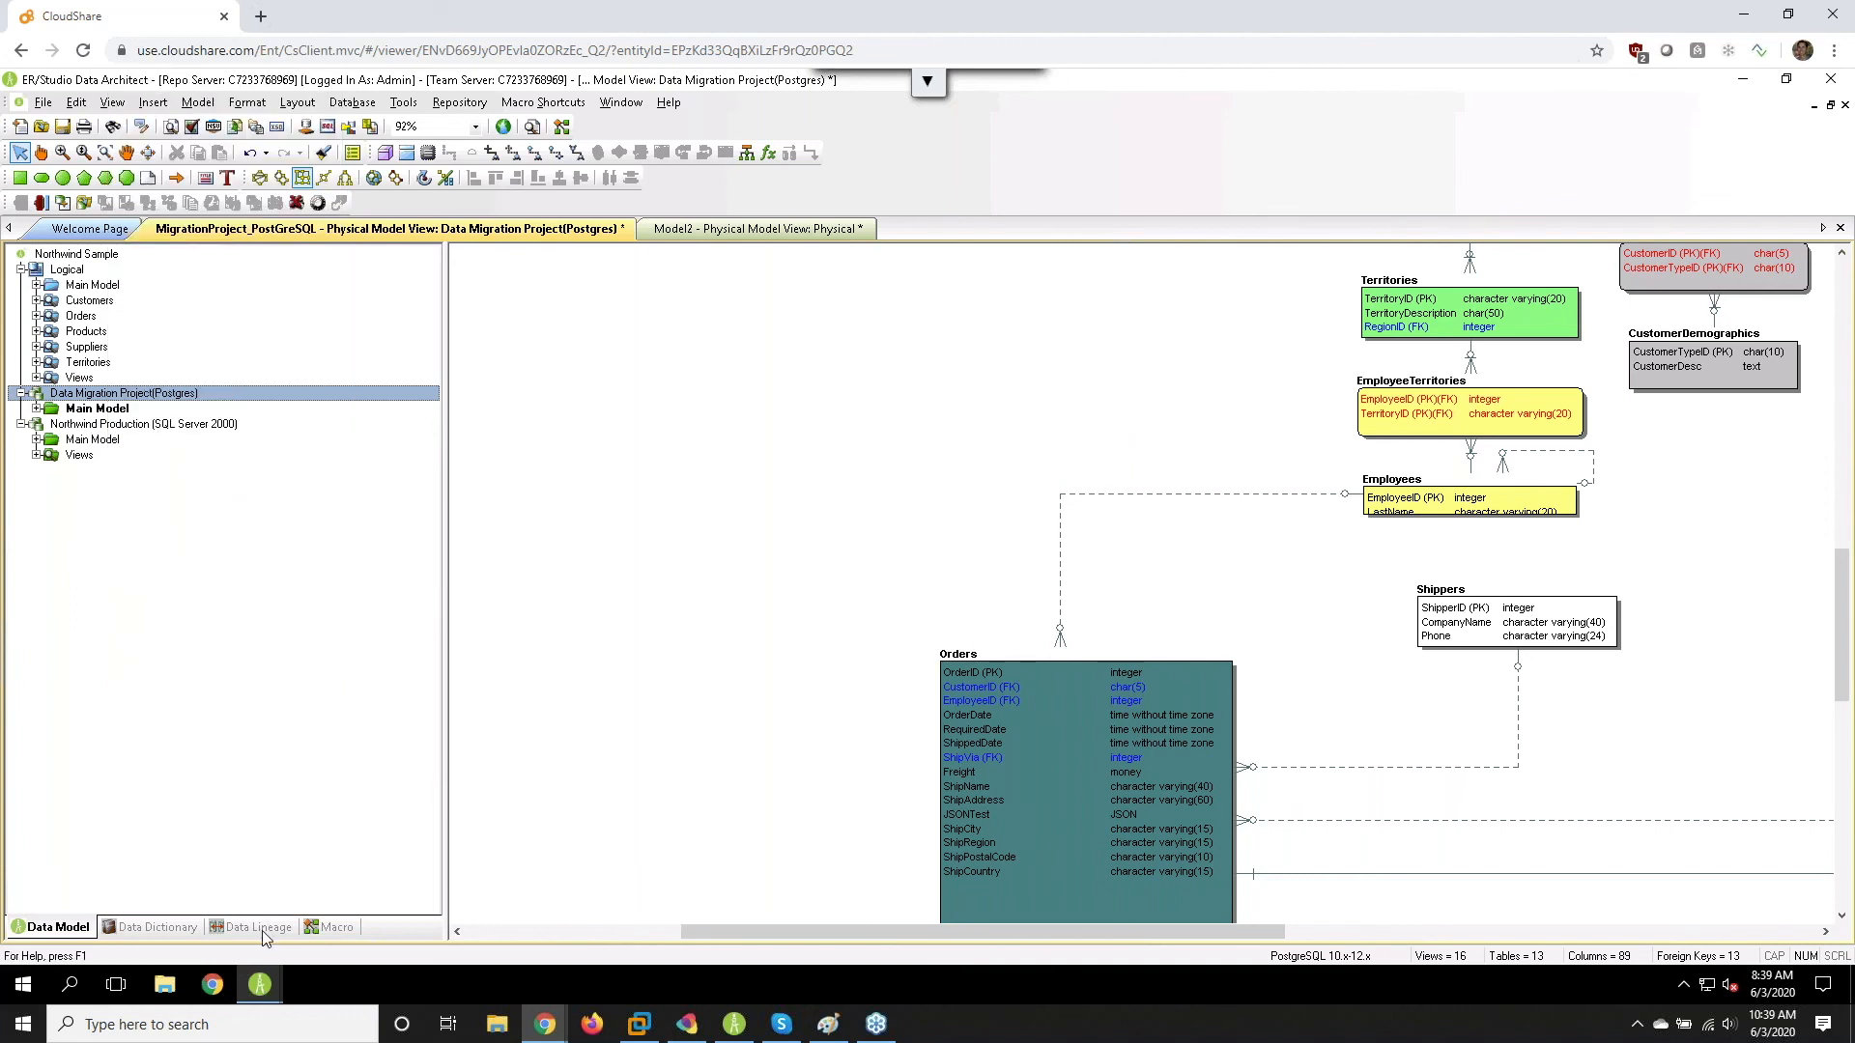